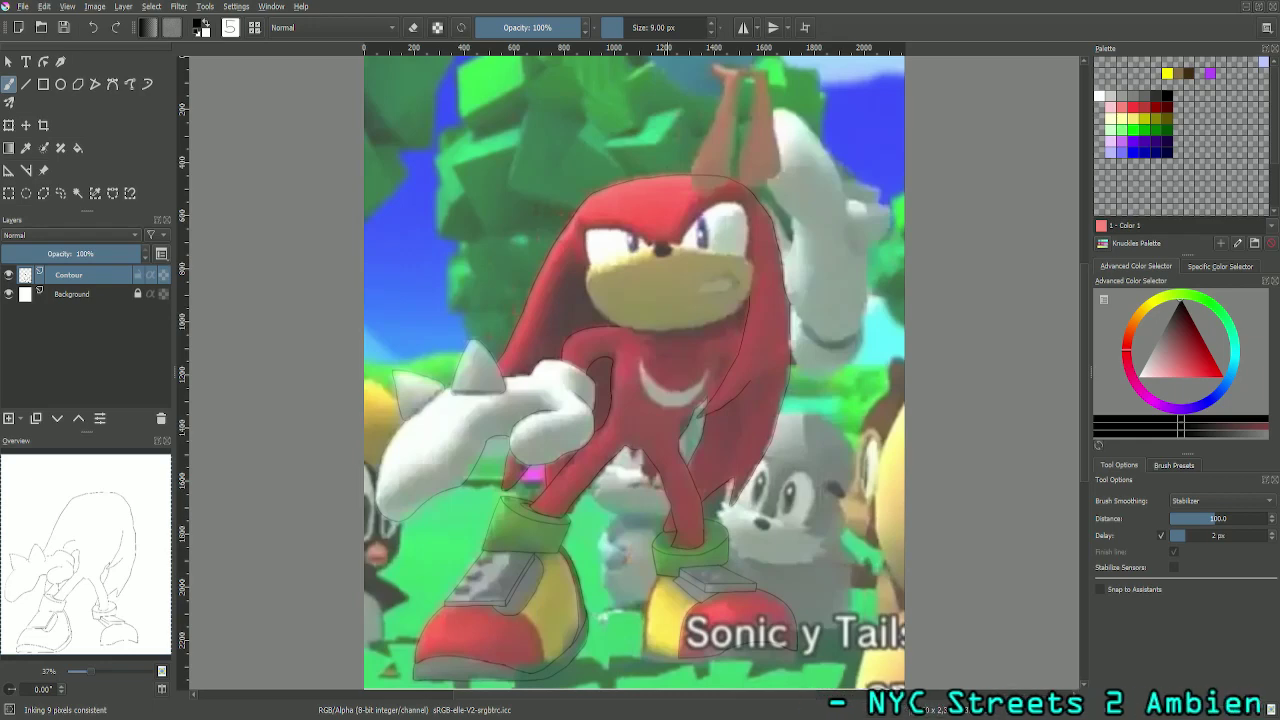
Step: Ink the rounded front end of the sole below the toe cap on the shoe behind the "Sonic" caption
{"action": "mouse_move", "coordinate": [83, 571]}
{"action": "left_mouse_down"}
{"action": "mouse_move", "coordinate": [120, 575]}
{"action": "mouse_move", "coordinate": [86, 578]}
{"action": "left_mouse_up"}
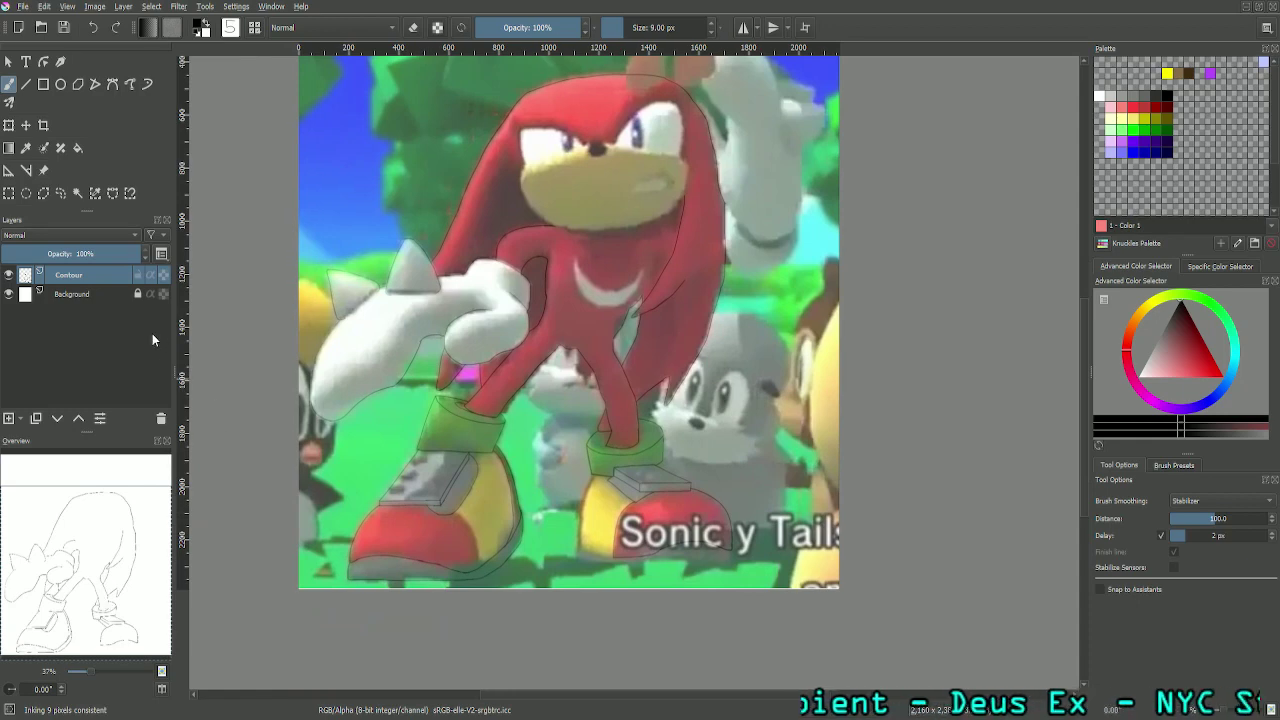
{"action": "key", "text": "plus"}
{"action": "key", "text": "plus"}
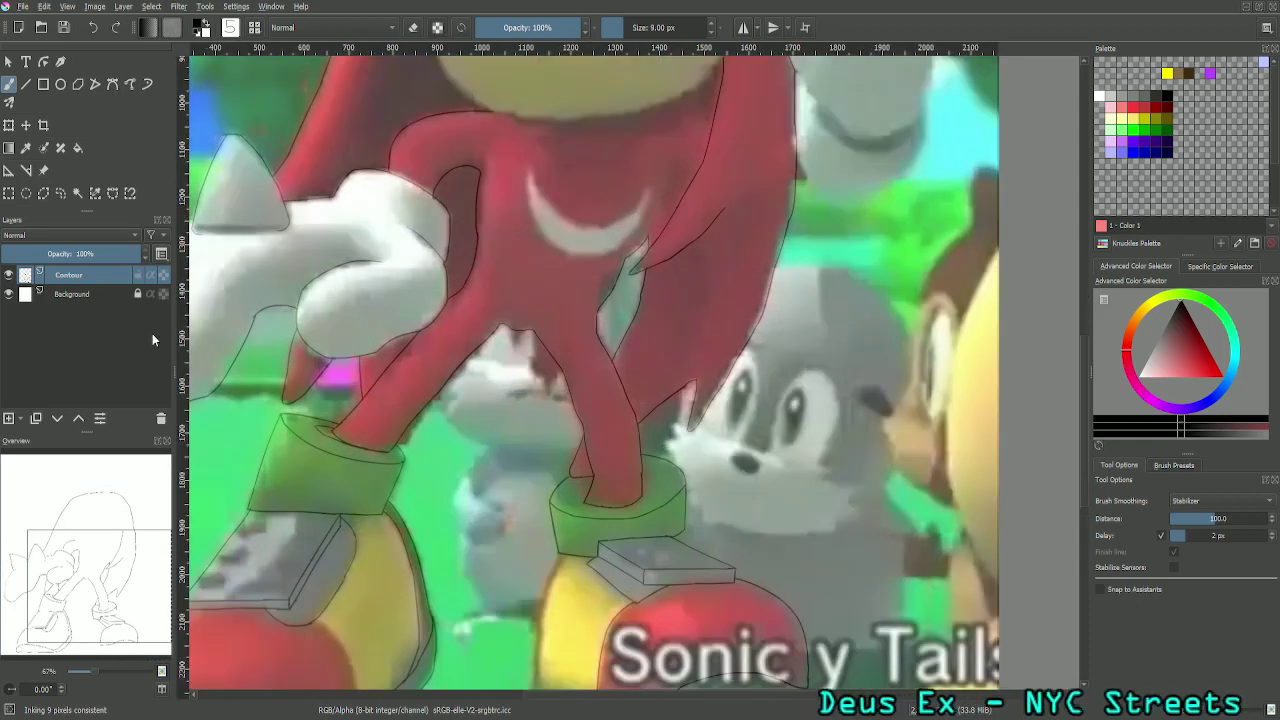
{"action": "left_click_drag", "start_coordinate": [150, 616], "coordinate": [120, 626]}
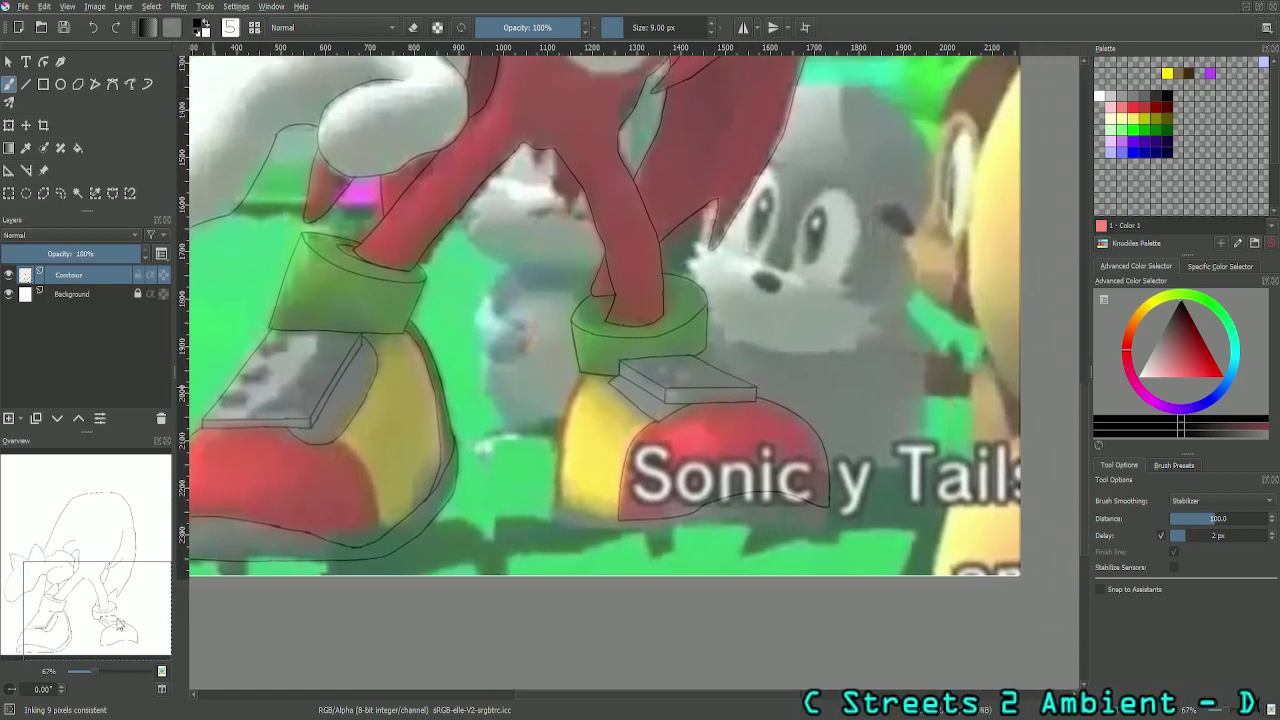
{"action": "key", "text": "plus"}
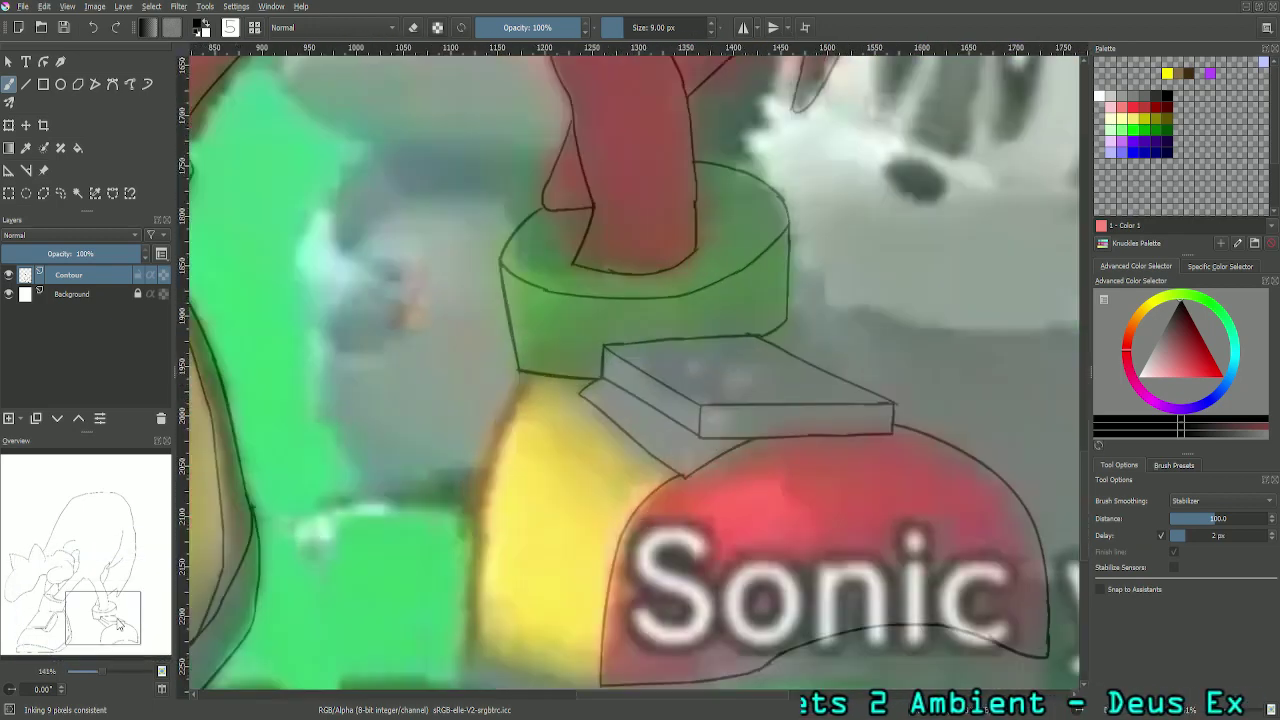
{"action": "left_click_drag", "start_coordinate": [118, 625], "coordinate": [103, 643]}
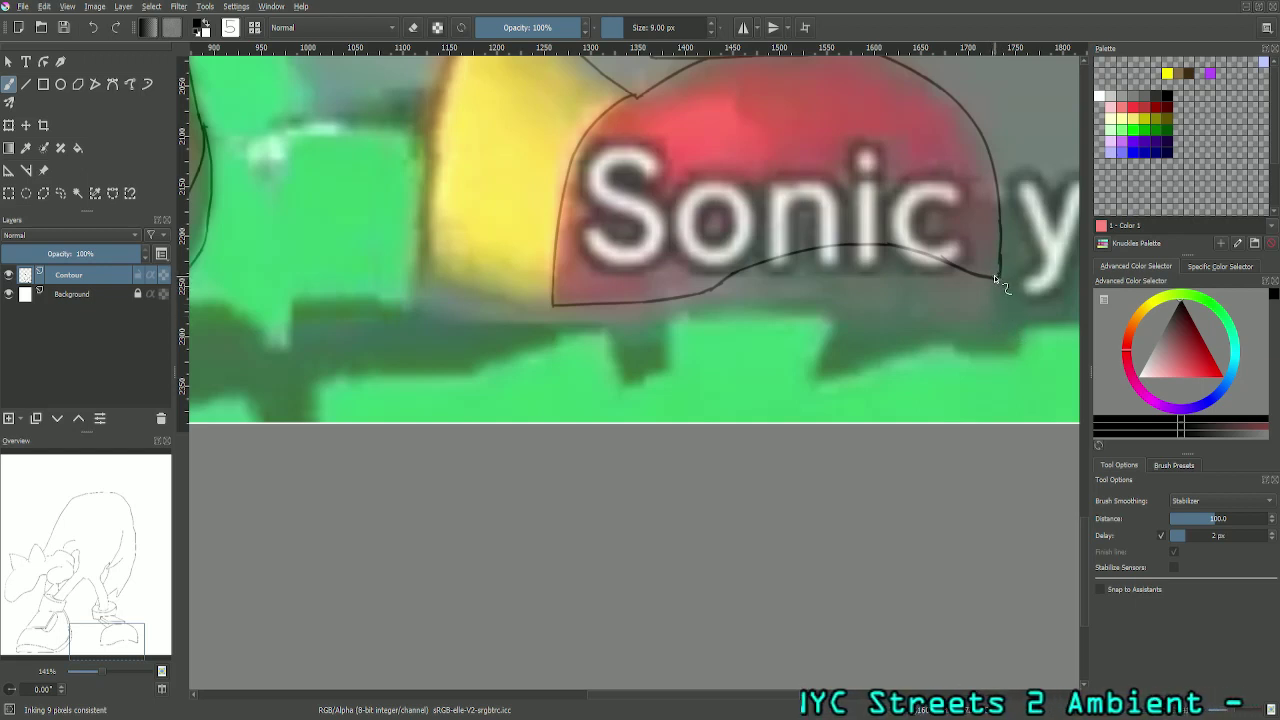
{"action": "left_click_drag", "start_coordinate": [997, 276], "coordinate": [1005, 333]}
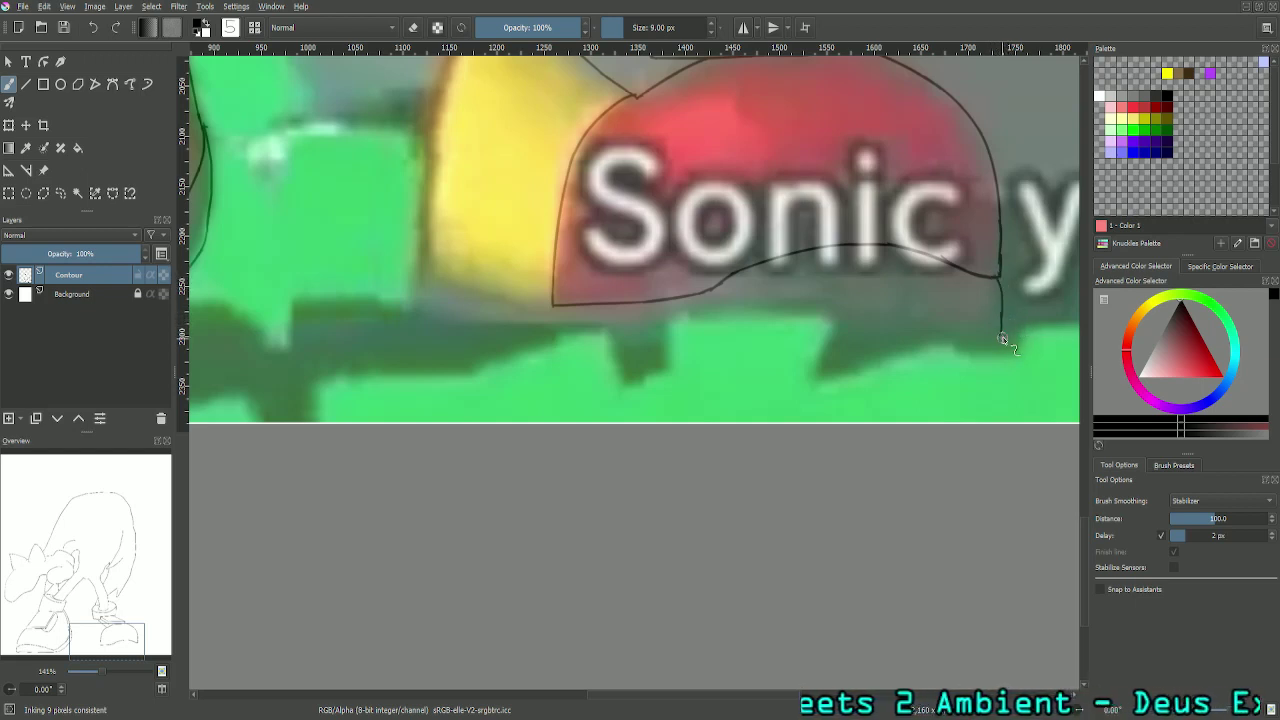
{"action": "mouse_move", "coordinate": [997, 278]}
{"action": "left_mouse_down"}
{"action": "mouse_move", "coordinate": [1007, 362]}
{"action": "mouse_move", "coordinate": [971, 334]}
{"action": "left_mouse_up"}
{"action": "key", "text": "ctrl+z"}
{"action": "mouse_move", "coordinate": [997, 278]}
{"action": "left_mouse_down"}
{"action": "mouse_move", "coordinate": [979, 340]}
{"action": "mouse_move", "coordinate": [1002, 340]}
{"action": "mouse_move", "coordinate": [977, 339]}
{"action": "mouse_move", "coordinate": [942, 321]}
{"action": "left_mouse_up"}
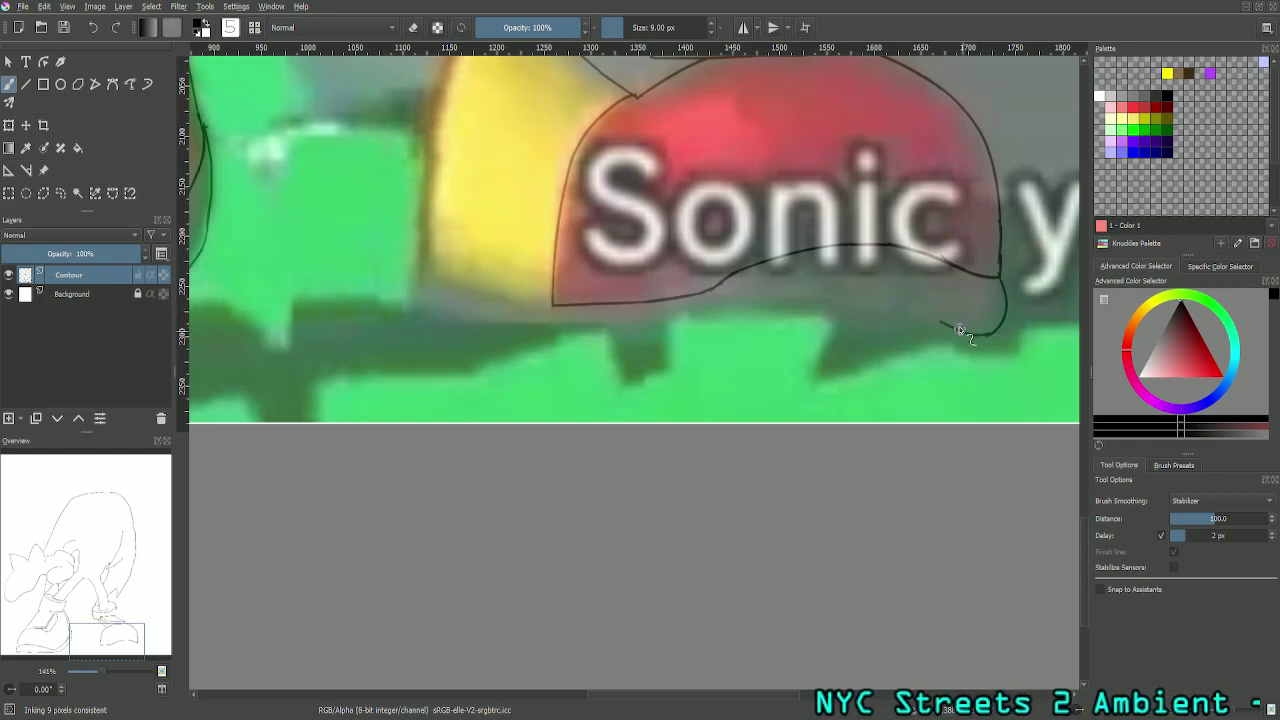
{"action": "key", "text": "ctrl+z"}
{"action": "key", "text": "ctrl+z"}
{"action": "mouse_move", "coordinate": [998, 276]}
{"action": "left_mouse_down"}
{"action": "mouse_move", "coordinate": [1009, 328]}
{"action": "mouse_move", "coordinate": [1016, 320]}
{"action": "mouse_move", "coordinate": [962, 336]}
{"action": "left_mouse_up"}
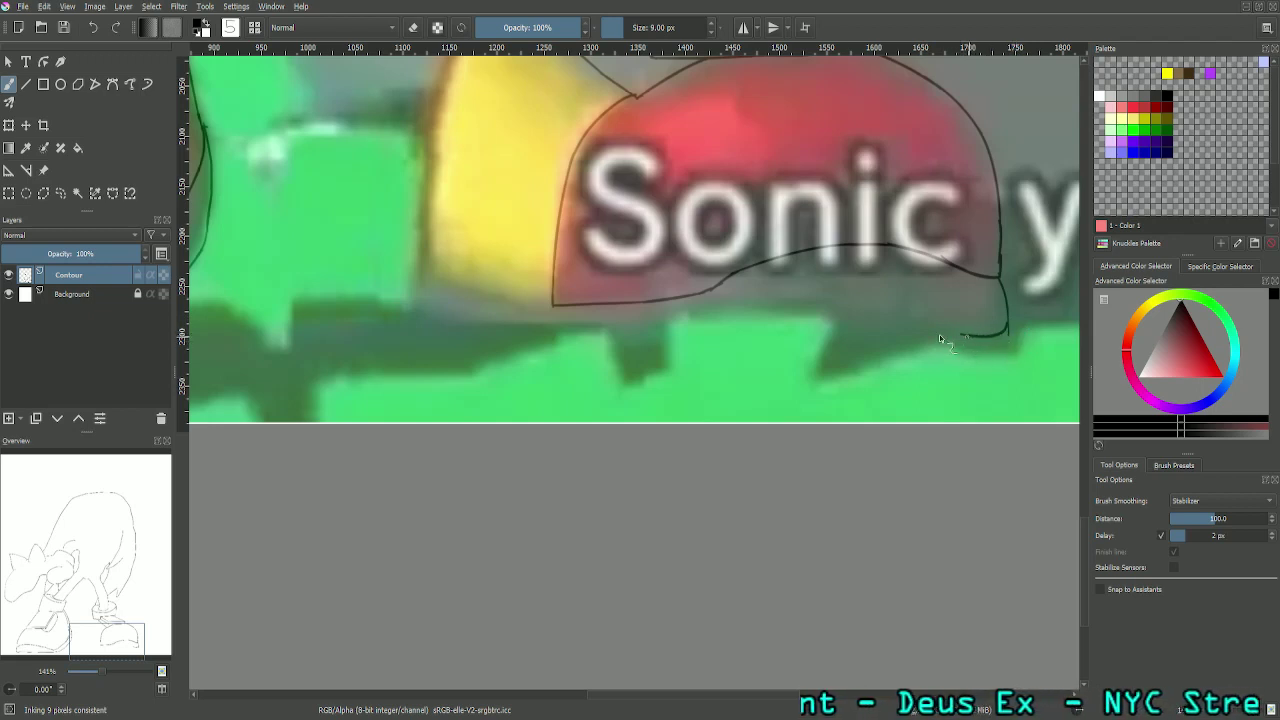
Step: Ink the bottom edge of that shoe's sole from the toe back to beneath the yellow heel
{"action": "left_click_drag", "start_coordinate": [939, 334], "coordinate": [632, 336]}
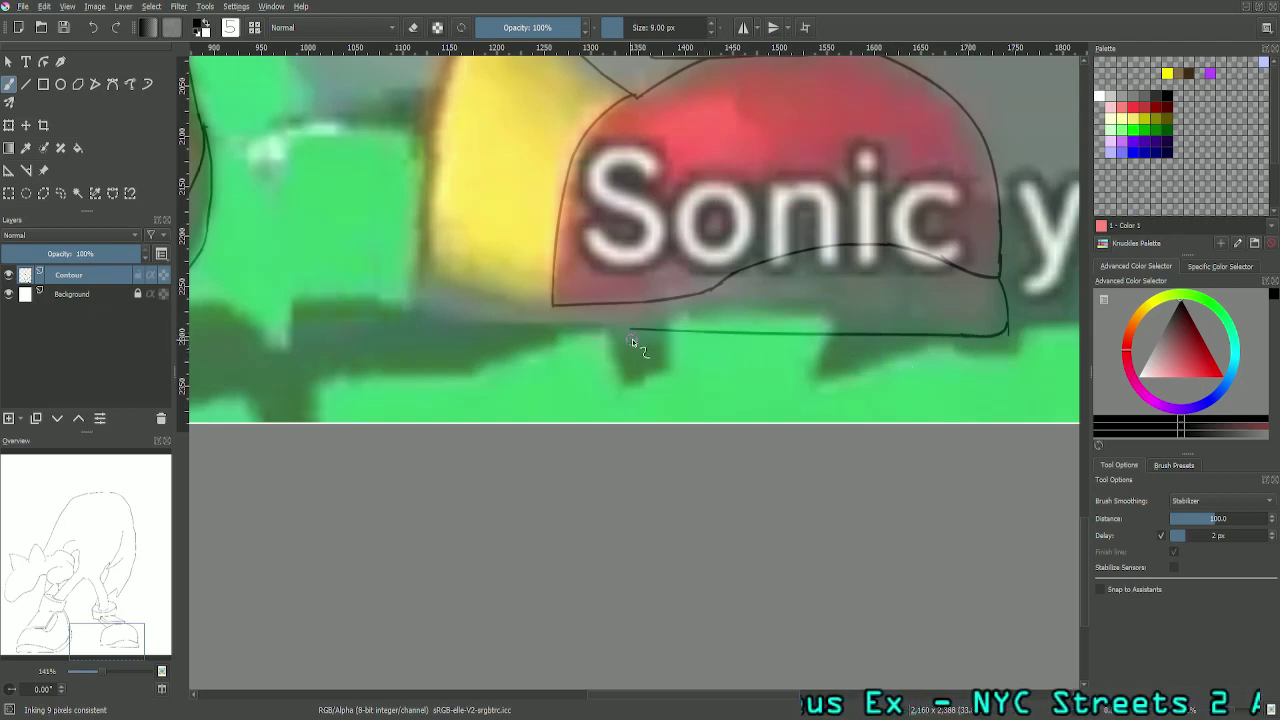
{"action": "left_click_drag", "start_coordinate": [636, 328], "coordinate": [430, 313]}
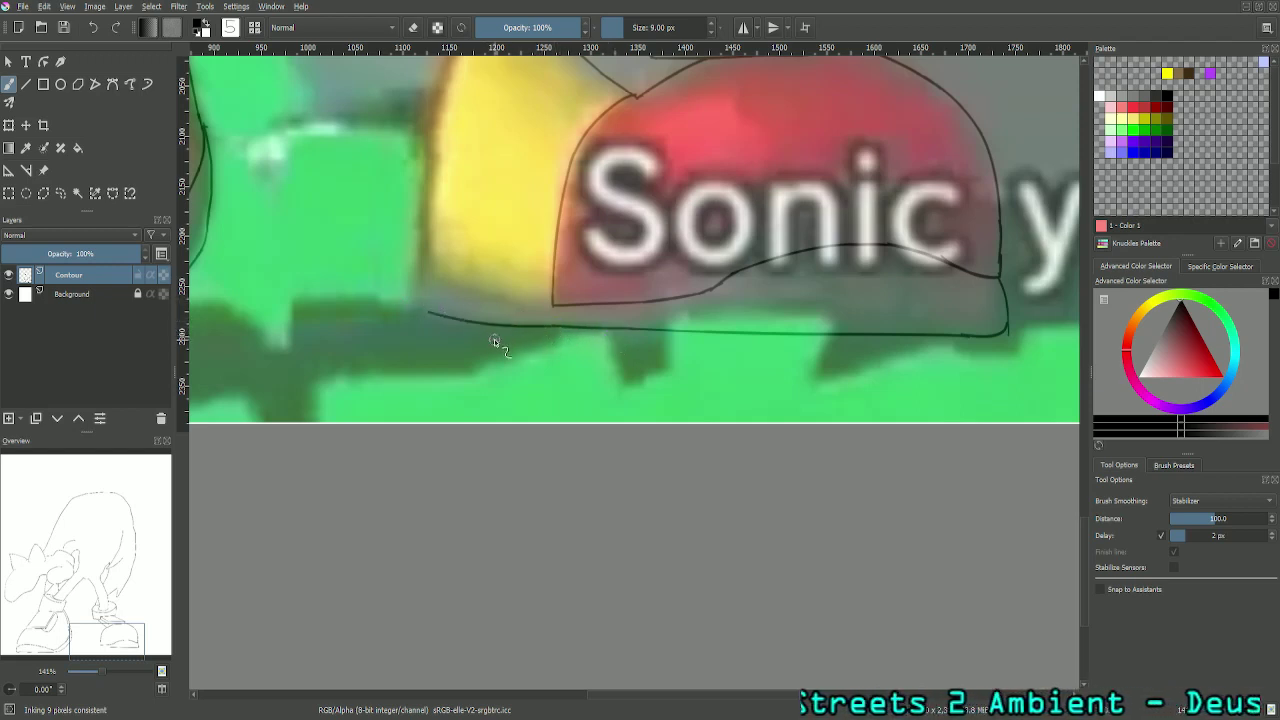
{"action": "key", "text": "ctrl+z"}
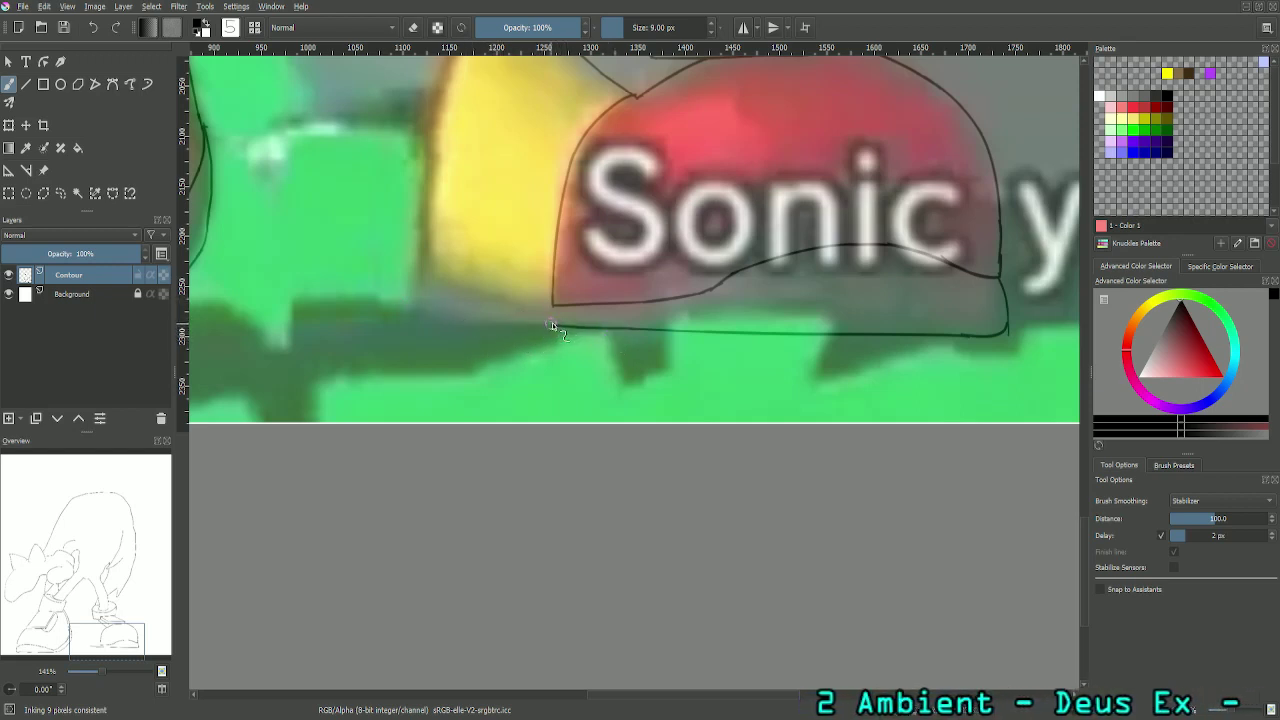
{"action": "left_click_drag", "start_coordinate": [552, 322], "coordinate": [425, 306]}
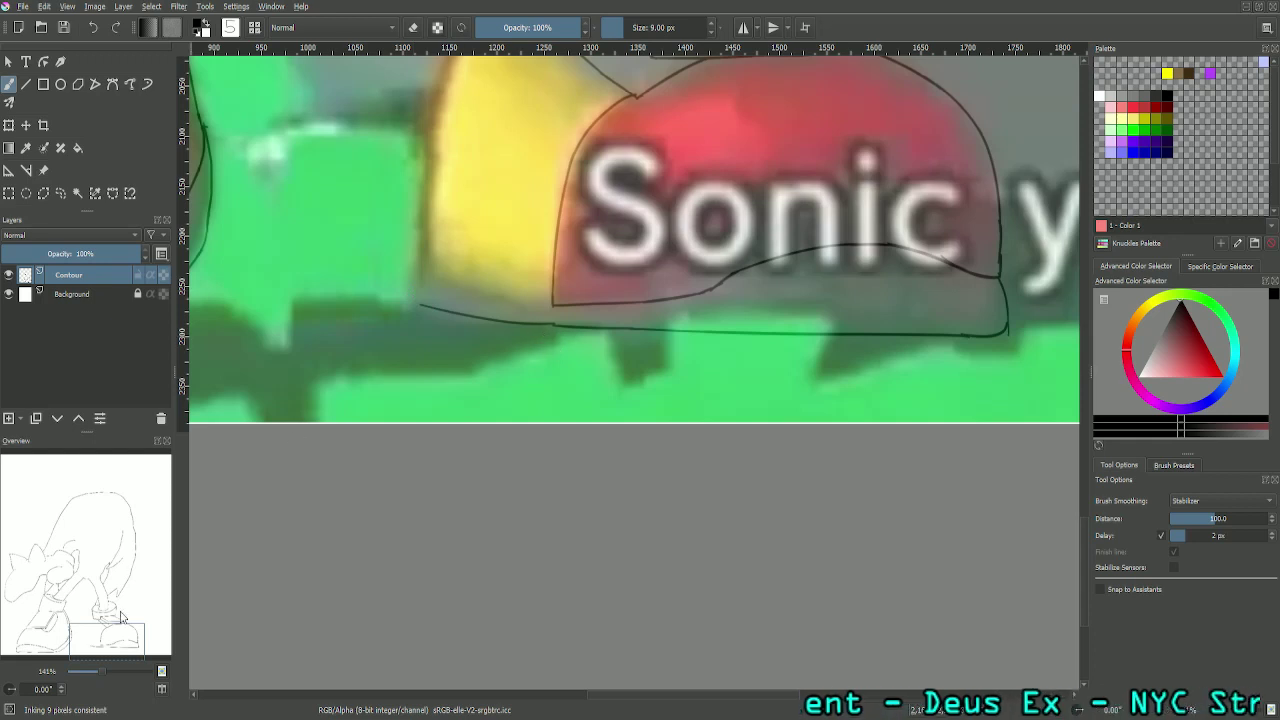
Step: Round off the back end of the sole with a short curved line below the yellow heel
{"action": "left_click_drag", "start_coordinate": [122, 618], "coordinate": [109, 638]}
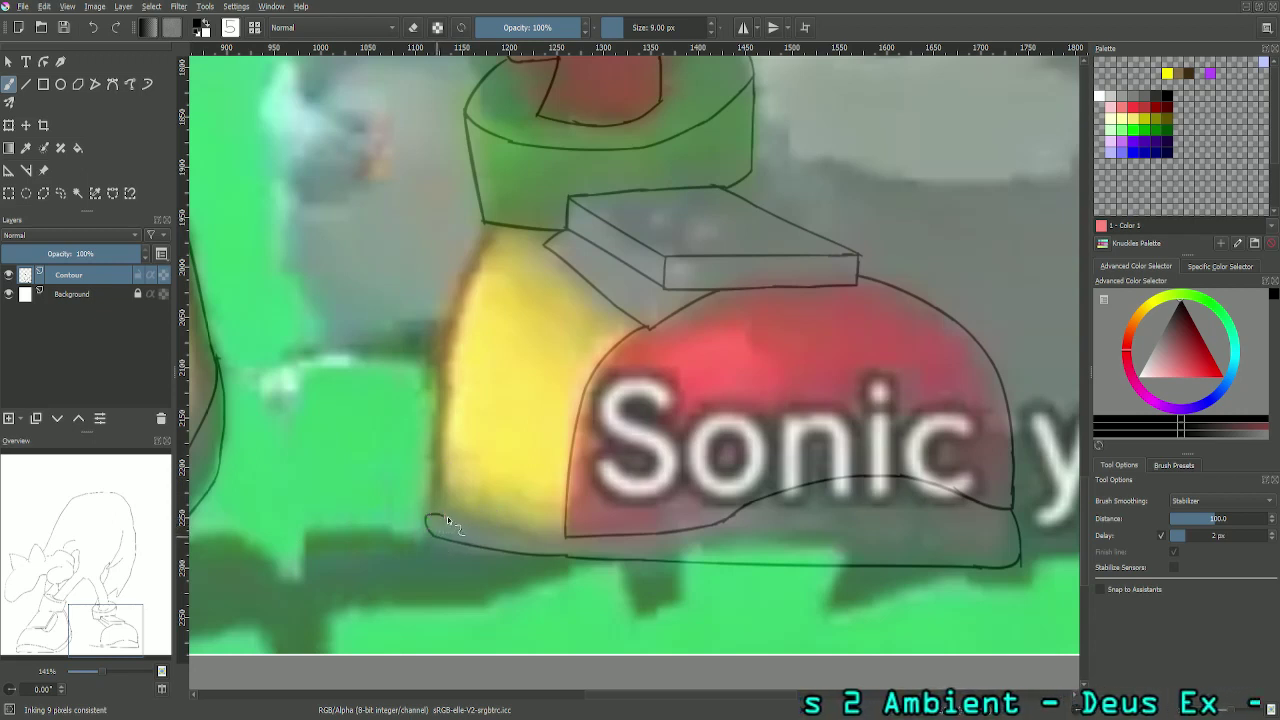
{"action": "key", "text": "ctrl+z"}
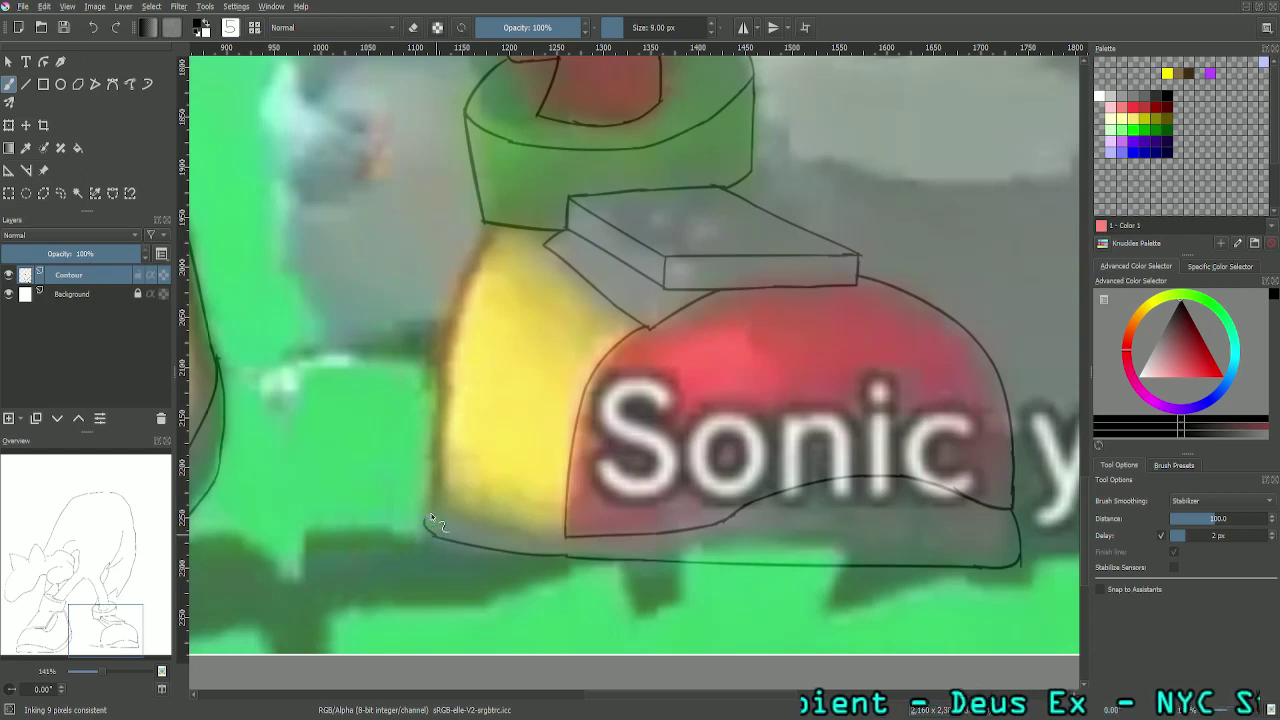
{"action": "left_click_drag", "start_coordinate": [431, 514], "coordinate": [436, 514]}
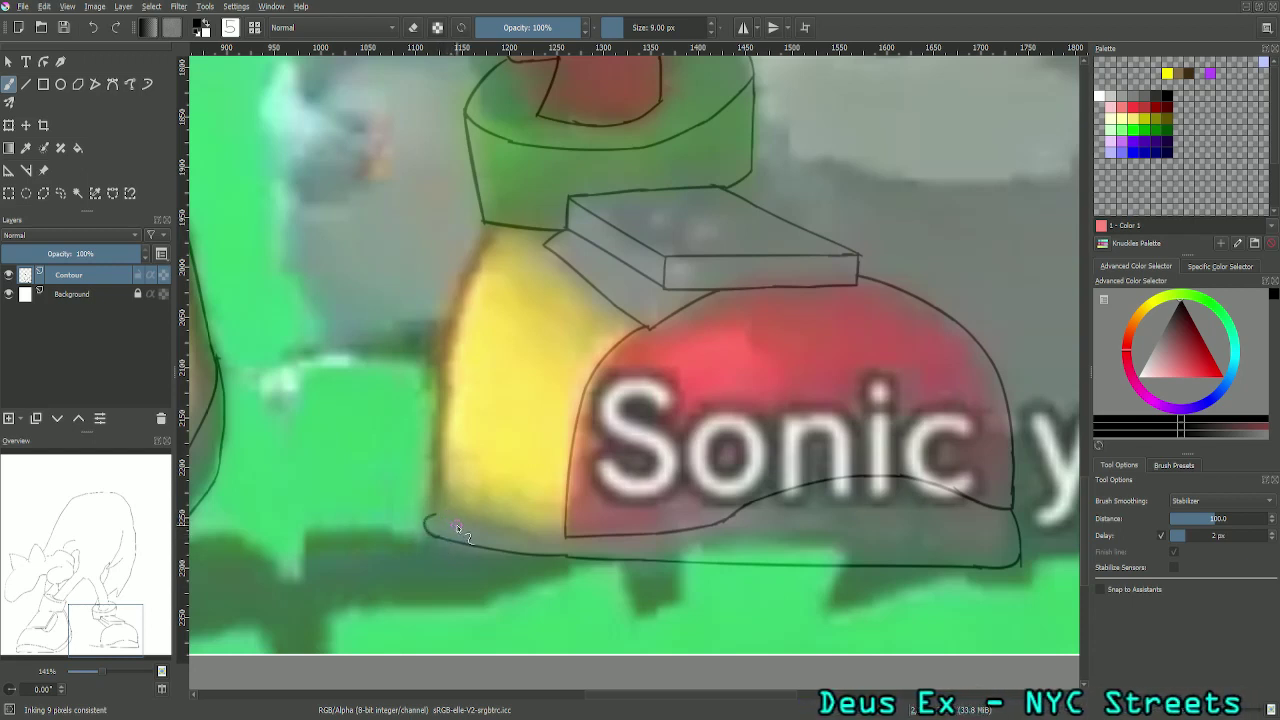
{"action": "key", "text": "ctrl+z"}
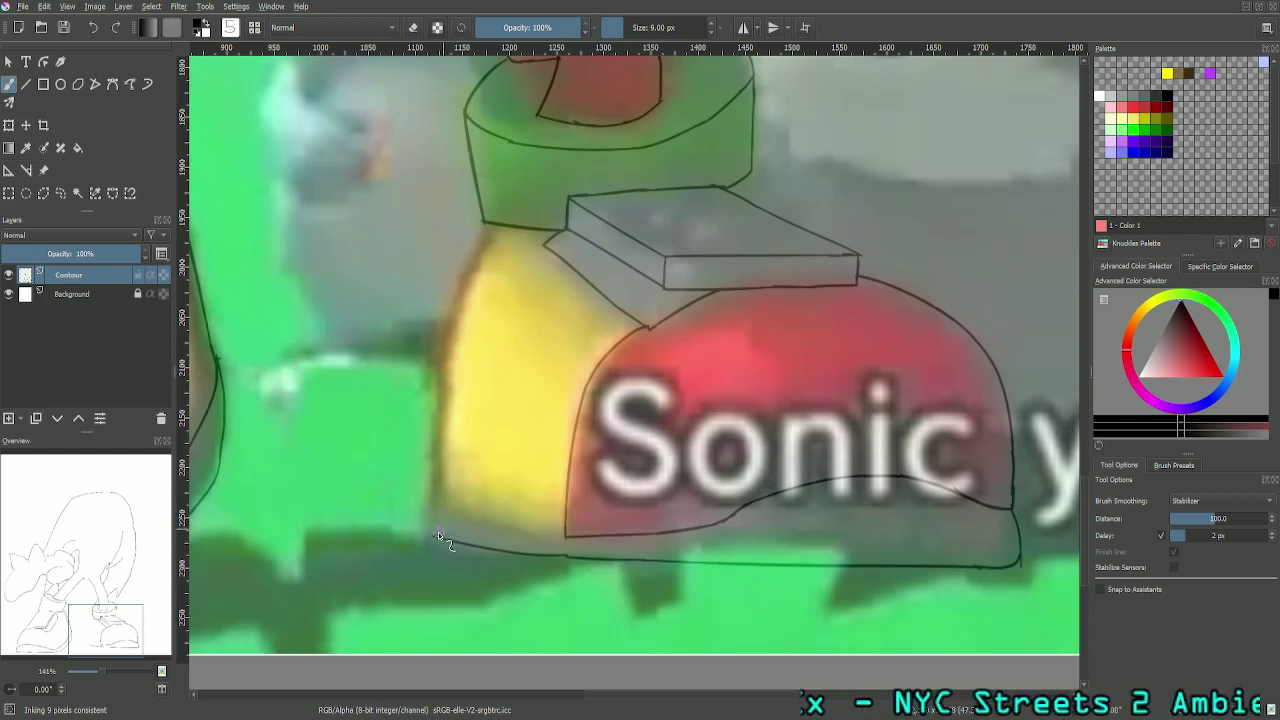
{"action": "left_click_drag", "start_coordinate": [434, 537], "coordinate": [421, 525]}
{"action": "key", "text": "ctrl+z"}
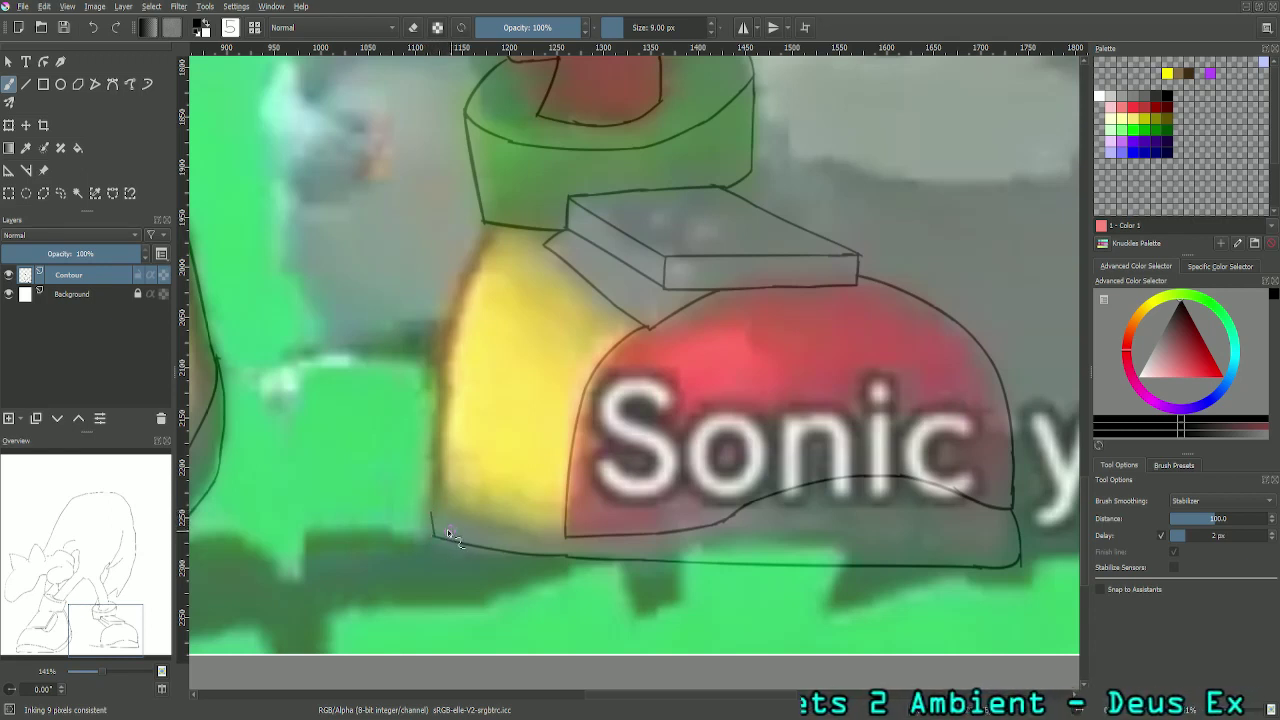
{"action": "left_click_drag", "start_coordinate": [433, 536], "coordinate": [433, 503]}
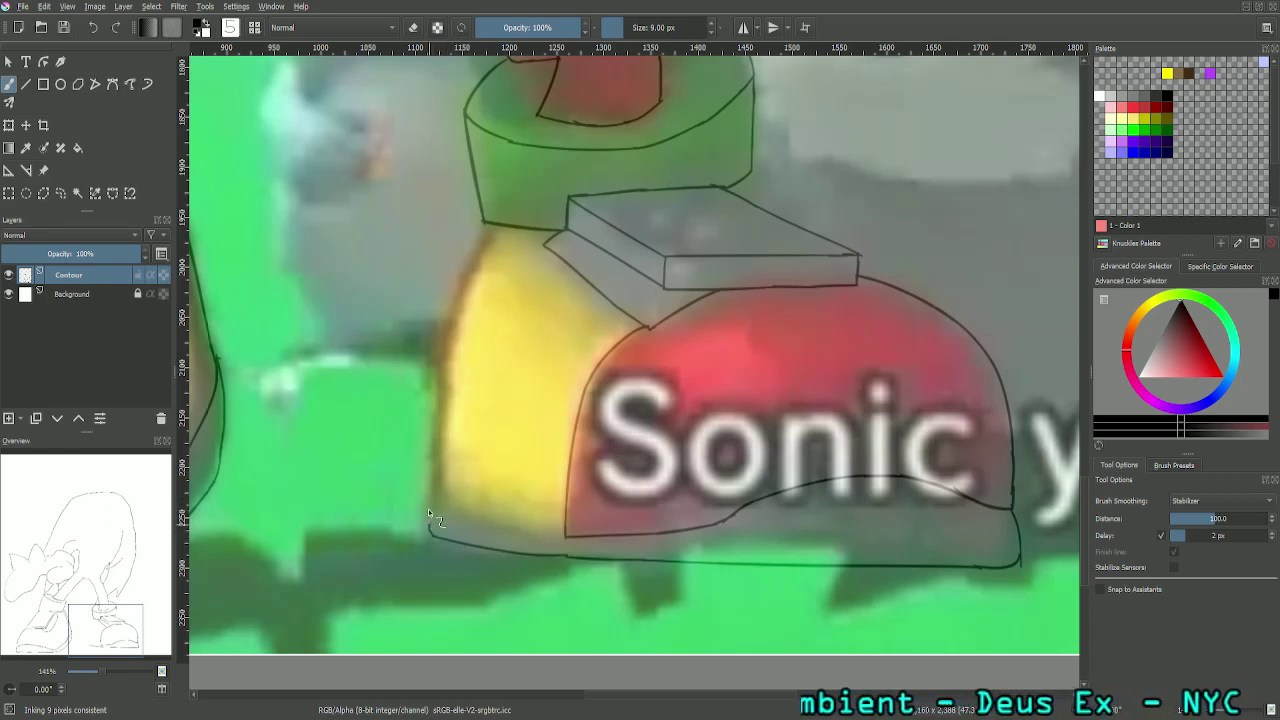
Step: Erase the end of the sole's upper heel line with an 18 px eraser and redraw it to meet the toe cap's corner
{"action": "key", "text": "plus"}
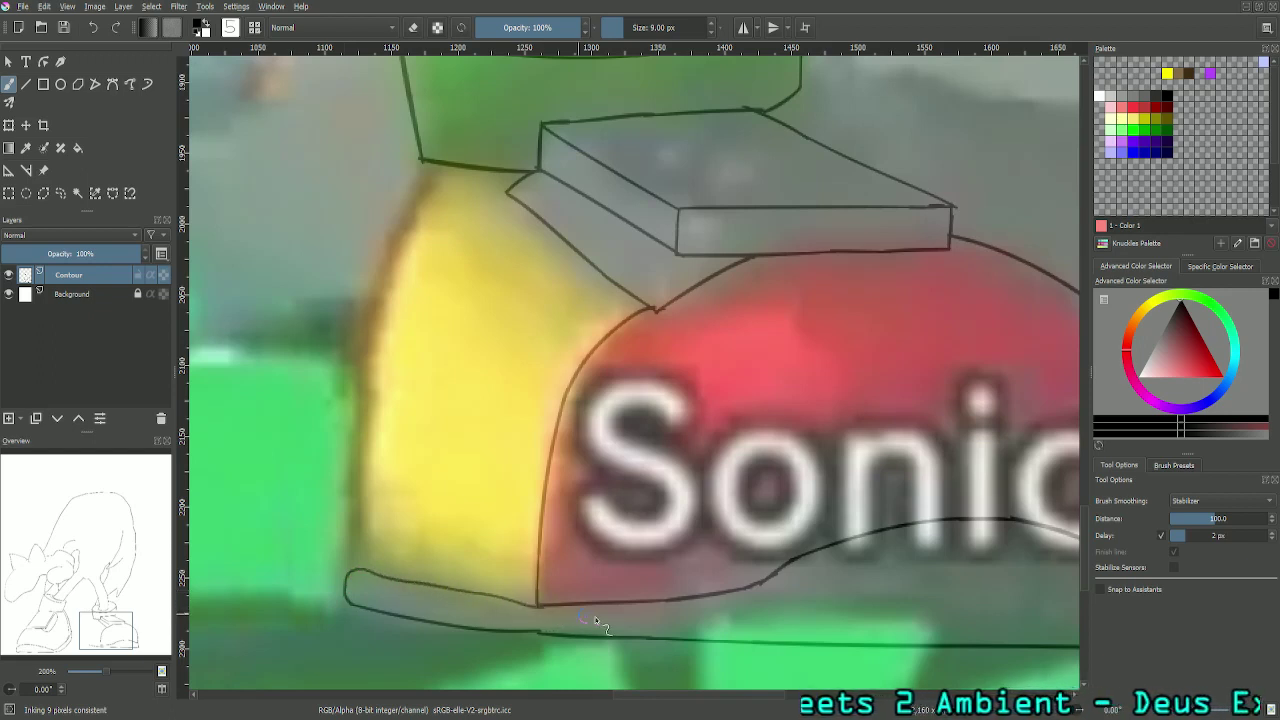
{"action": "left_click", "coordinate": [414, 28]}
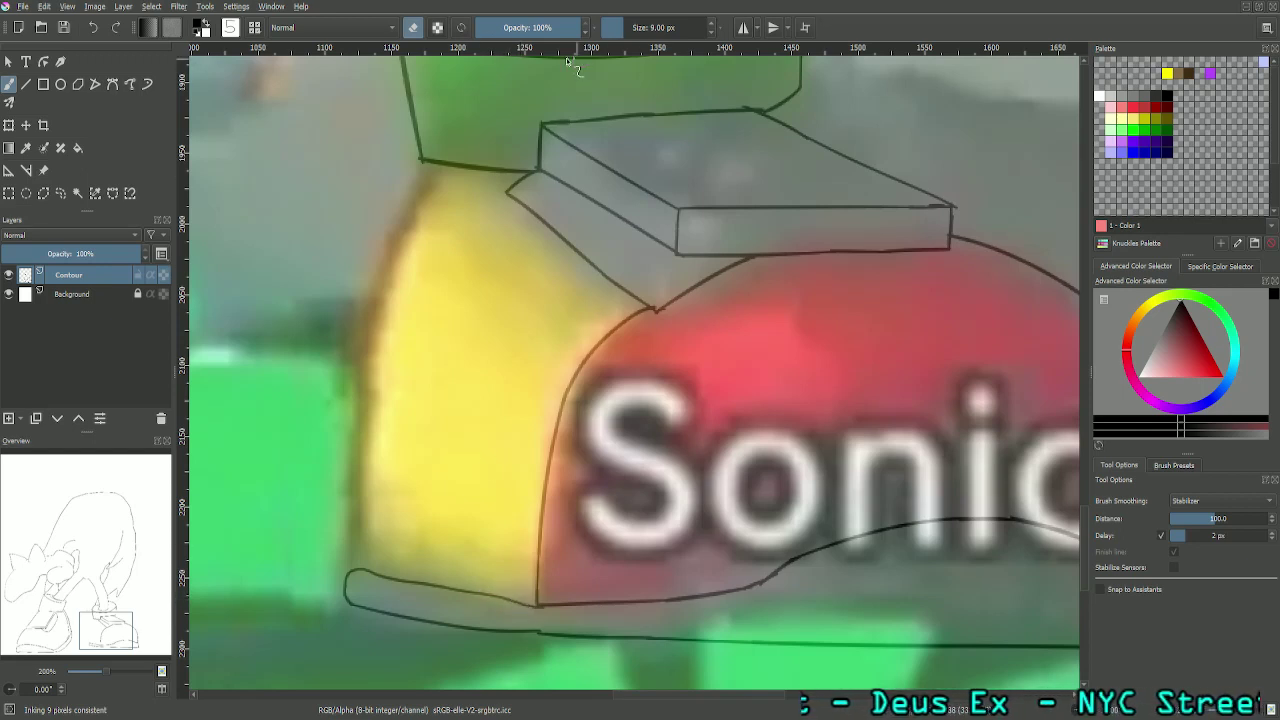
{"action": "left_click", "coordinate": [665, 20]}
{"action": "type", "text": "18"}
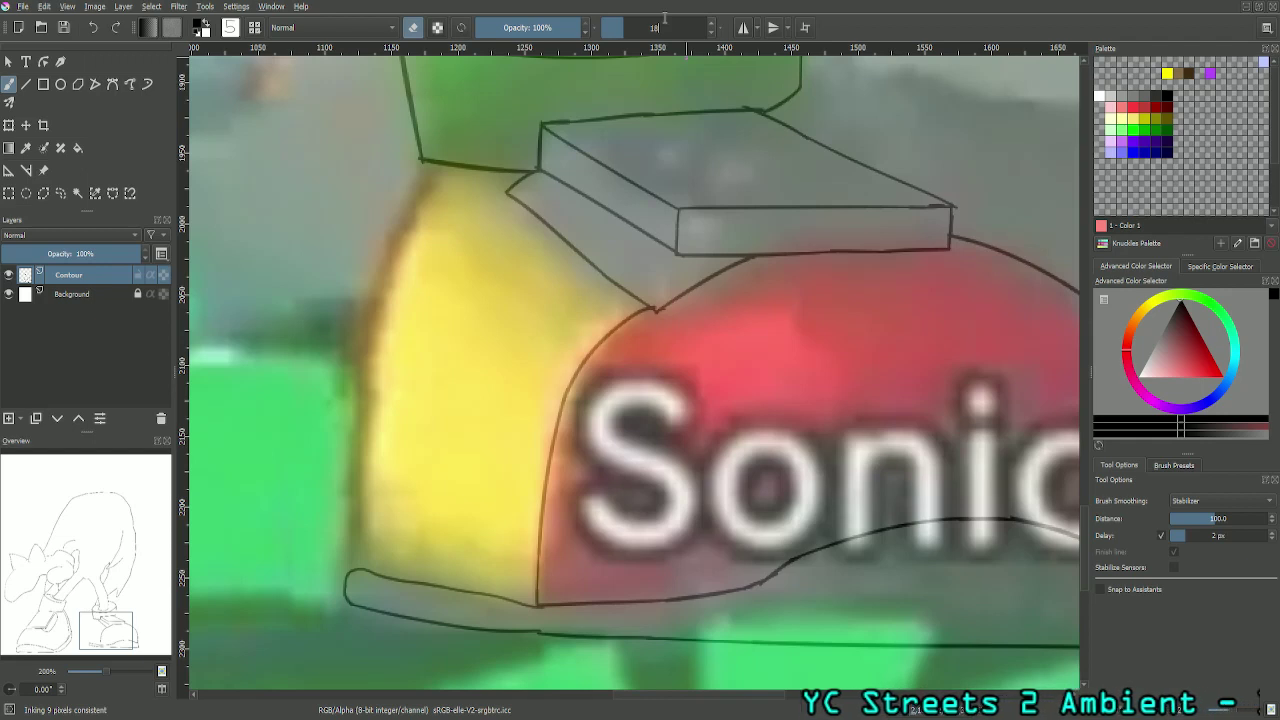
{"action": "key", "text": "Return"}
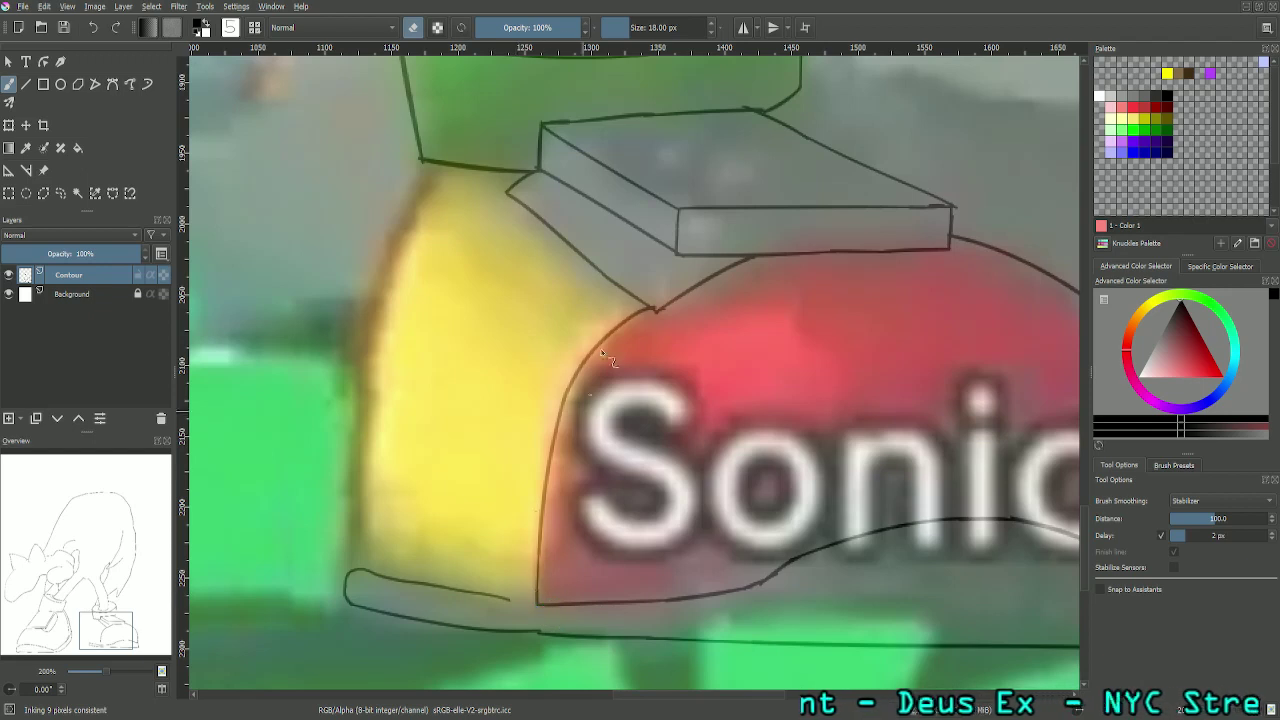
{"action": "left_click", "coordinate": [414, 27]}
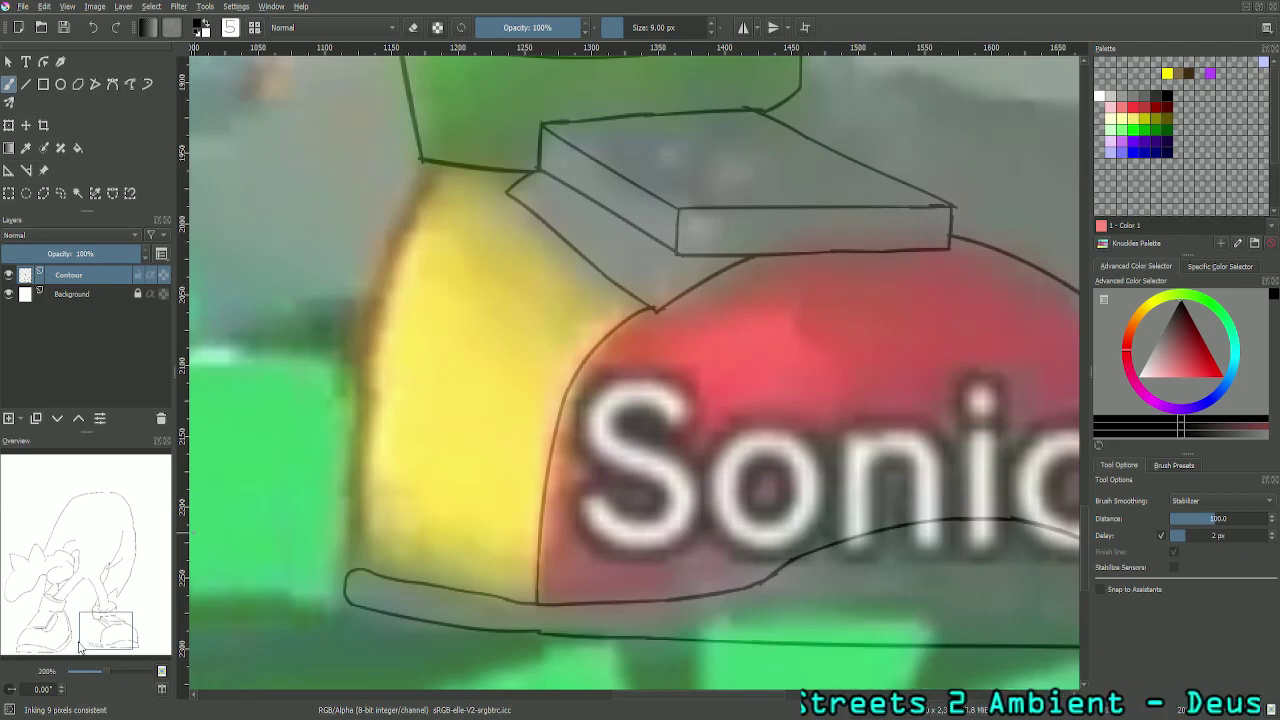
{"action": "left_click_drag", "start_coordinate": [123, 620], "coordinate": [98, 632]}
{"action": "mouse_move", "coordinate": [476, 604]}
{"action": "left_mouse_down"}
{"action": "mouse_move", "coordinate": [466, 446]}
{"action": "mouse_move", "coordinate": [496, 360]}
{"action": "left_mouse_up"}
{"action": "key", "text": "ctrl+z"}
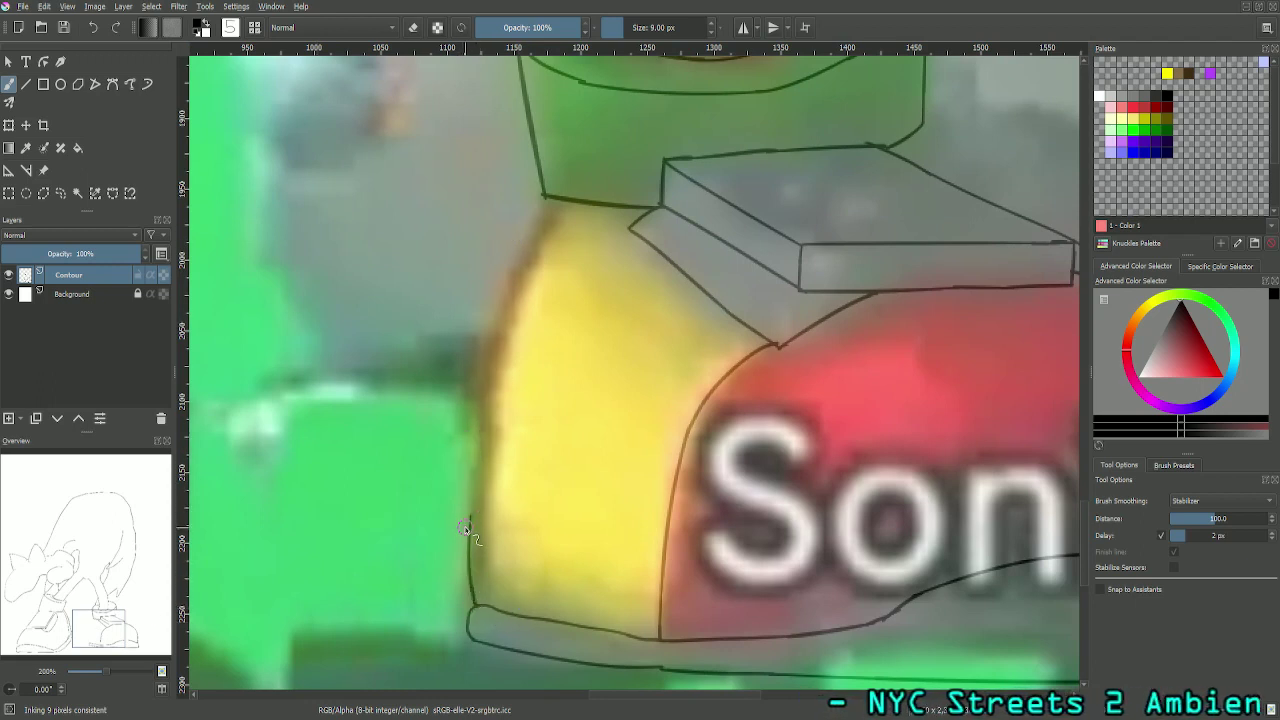
{"action": "left_click_drag", "start_coordinate": [470, 521], "coordinate": [478, 410]}
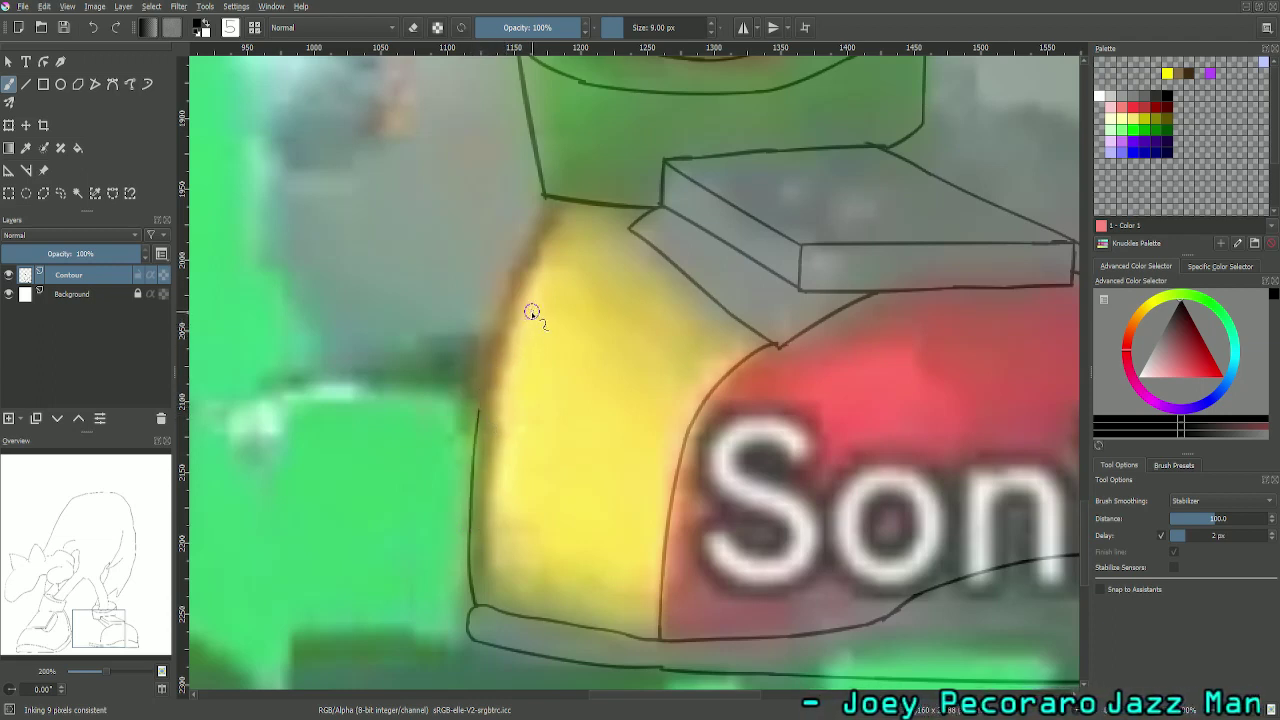
{"action": "key", "text": "ctrl+z"}
{"action": "key", "text": "ctrl+z"}
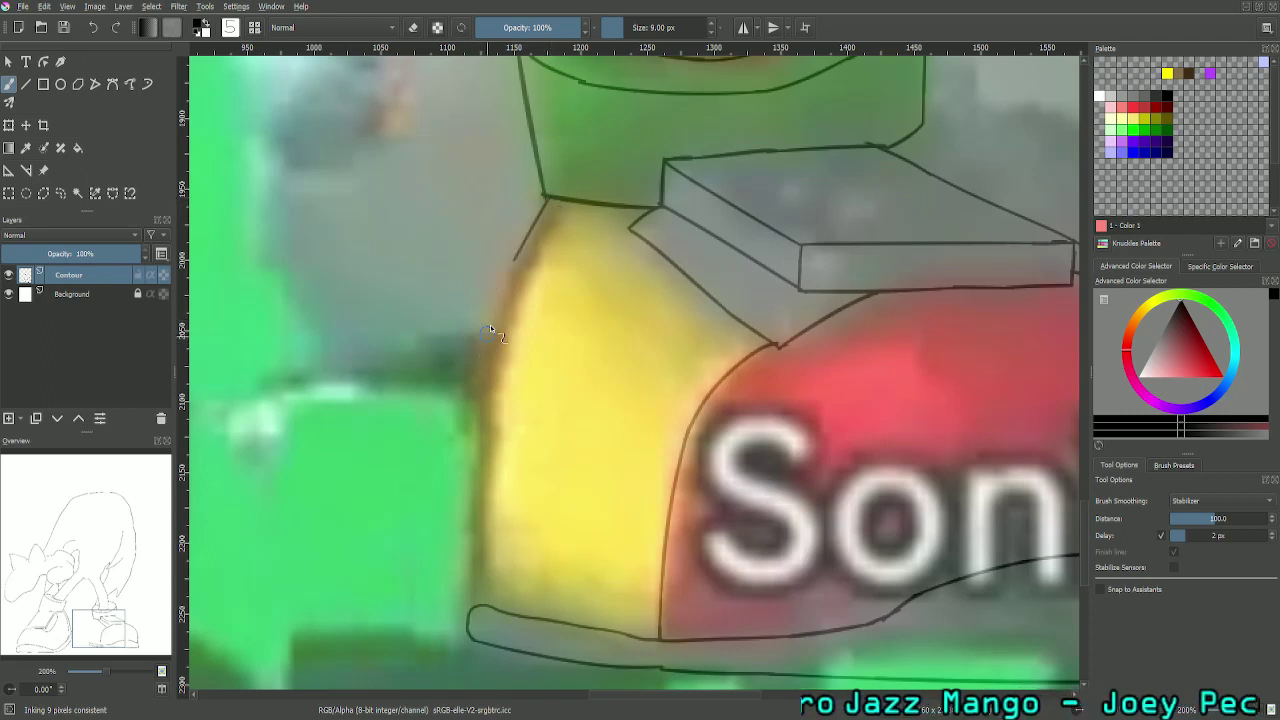
Step: Ink the back contour of the yellow heel from the green cuff's lower corner down toward the sole
{"action": "left_click_drag", "start_coordinate": [545, 199], "coordinate": [472, 400]}
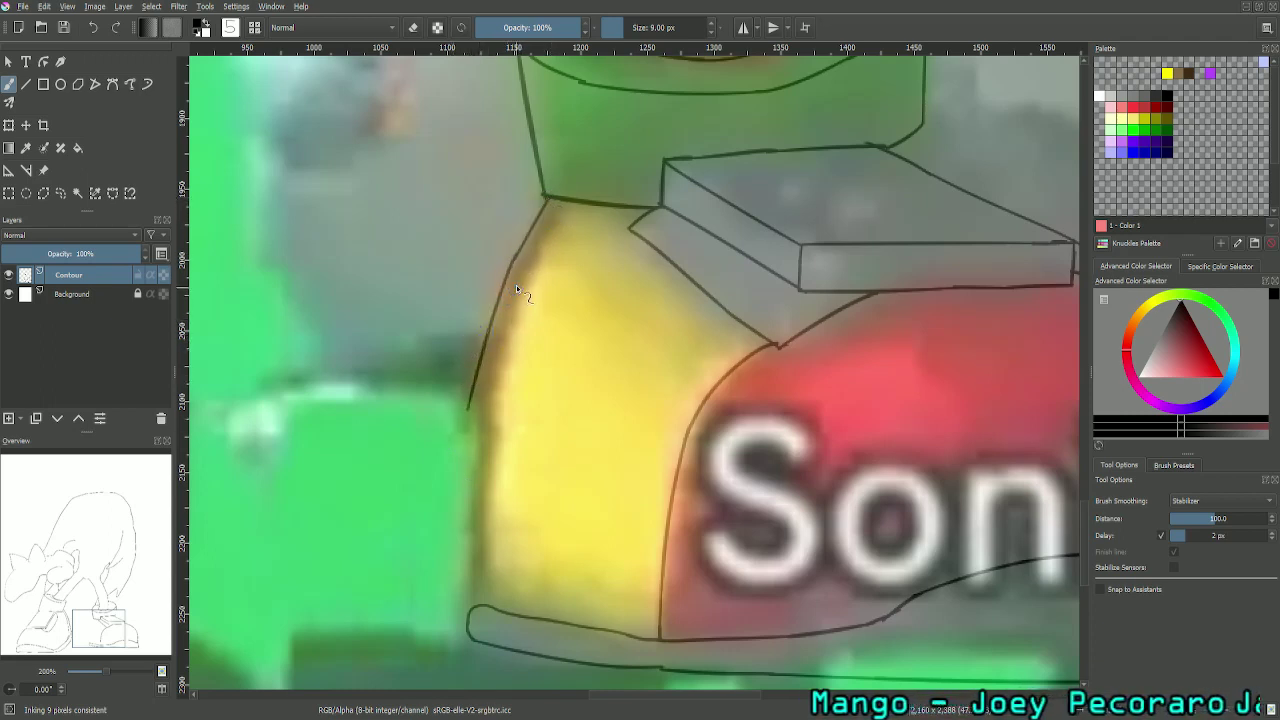
{"action": "key", "text": "ctrl+z"}
{"action": "left_click_drag", "start_coordinate": [517, 254], "coordinate": [457, 522]}
{"action": "key", "text": "ctrl+z"}
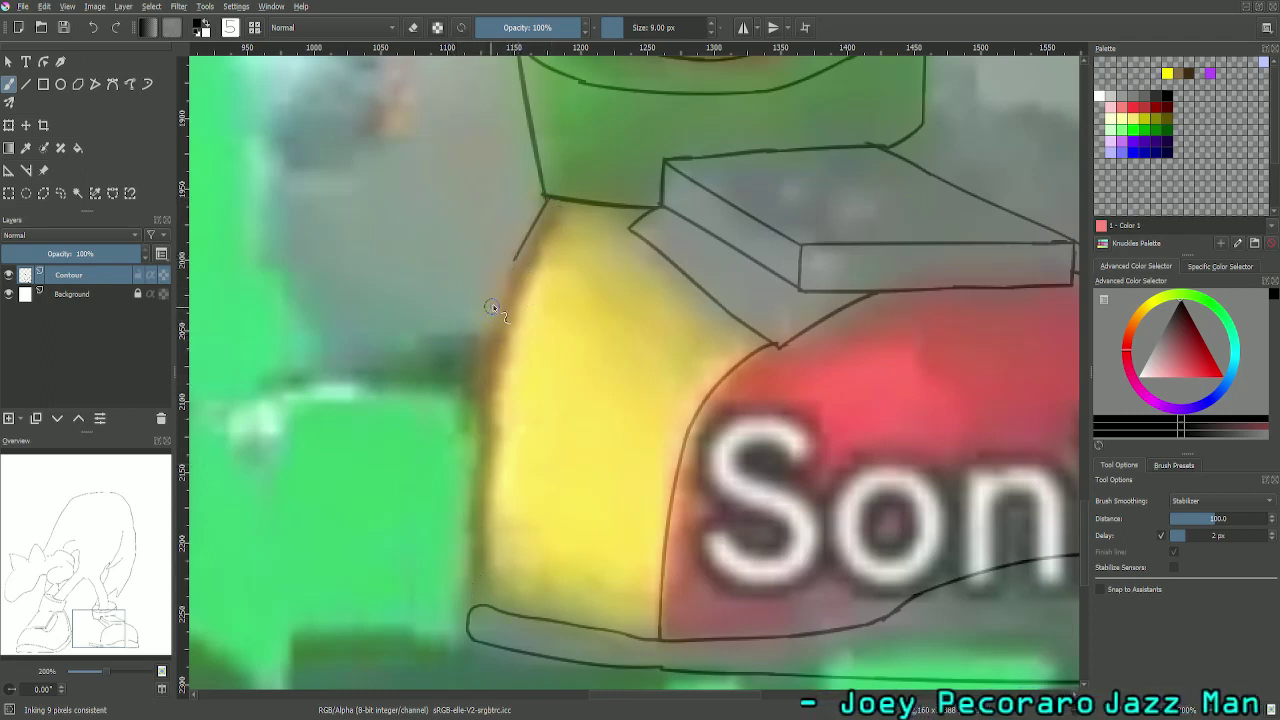
{"action": "left_click_drag", "start_coordinate": [515, 252], "coordinate": [463, 473]}
{"action": "key", "text": "ctrl+z"}
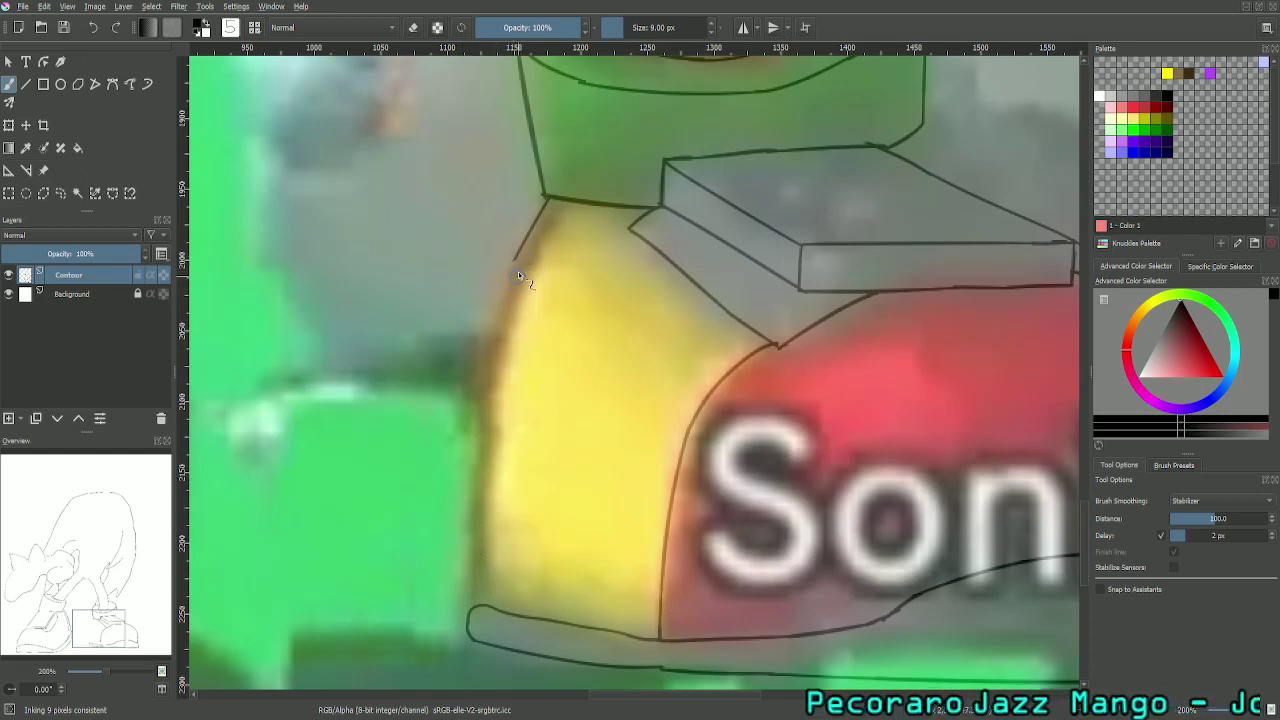
{"action": "left_click_drag", "start_coordinate": [519, 246], "coordinate": [460, 492]}
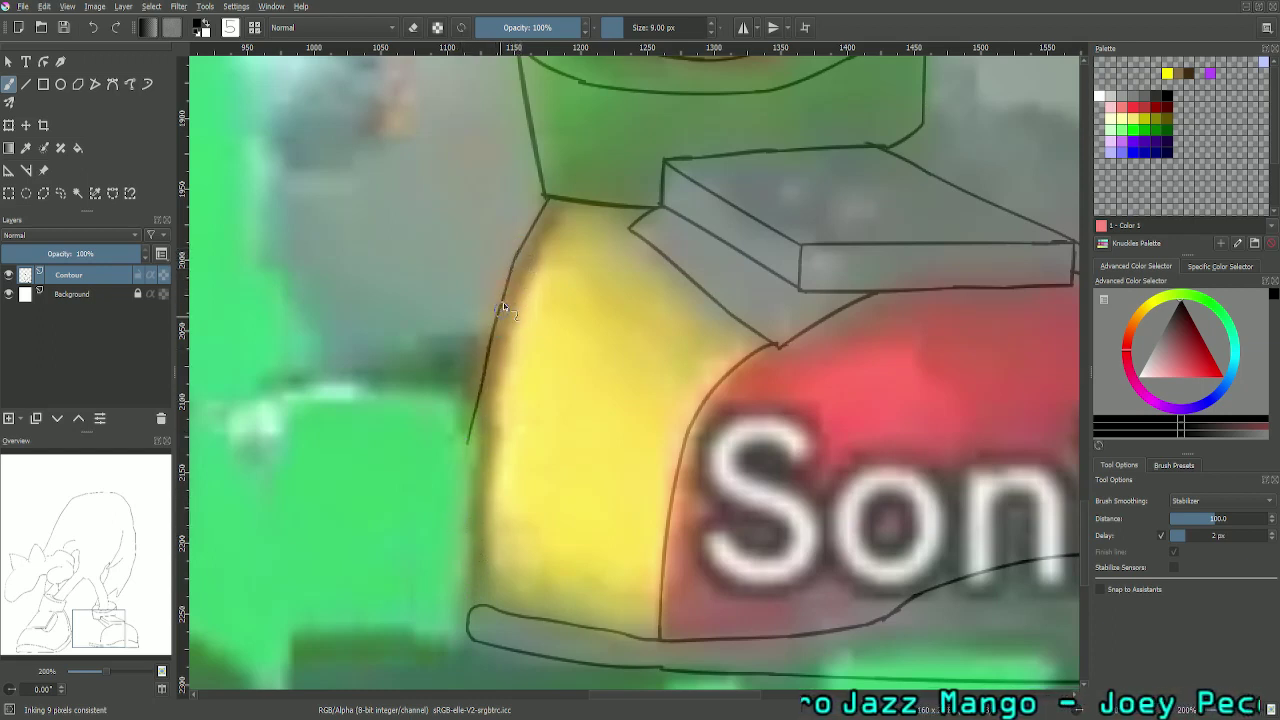
{"action": "key", "text": "ctrl+z"}
{"action": "mouse_move", "coordinate": [516, 254]}
{"action": "left_mouse_down"}
{"action": "mouse_move", "coordinate": [472, 435]}
{"action": "mouse_move", "coordinate": [467, 541]}
{"action": "left_mouse_up"}
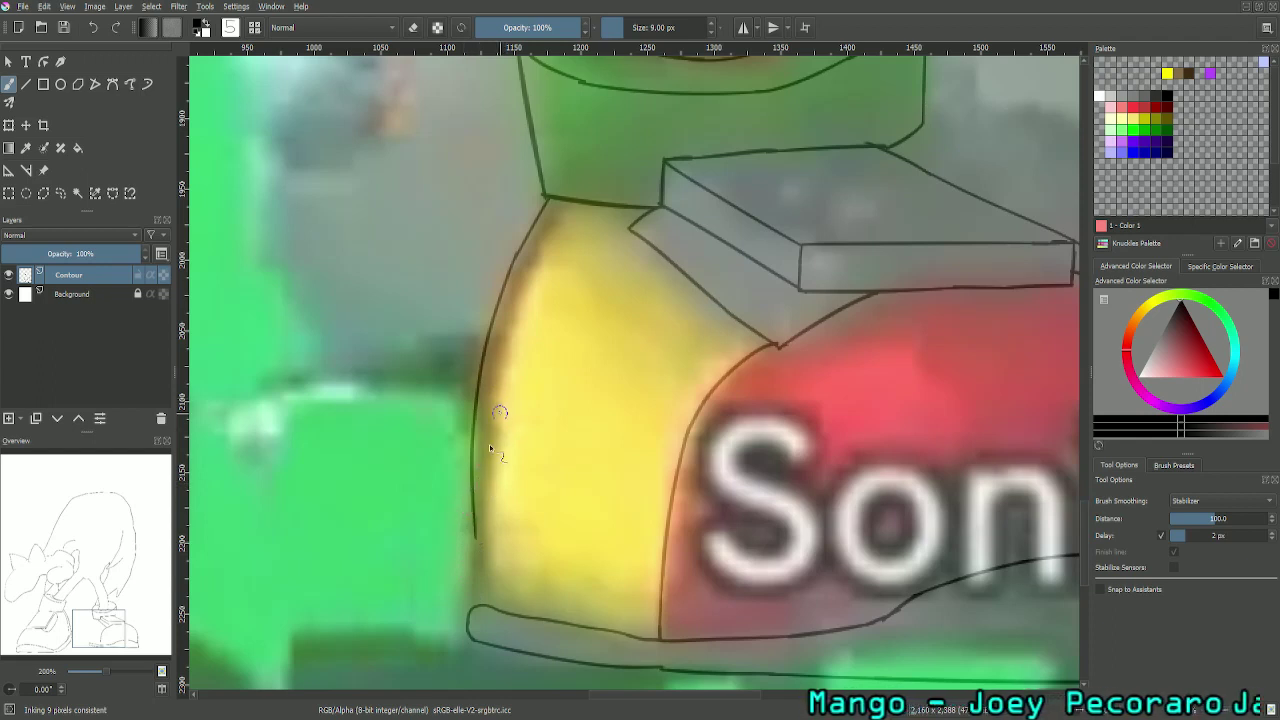
Step: Trim the lower end of the heel contour with the eraser and extend the line down toward the back of the sole
{"action": "left_click", "coordinate": [413, 27]}
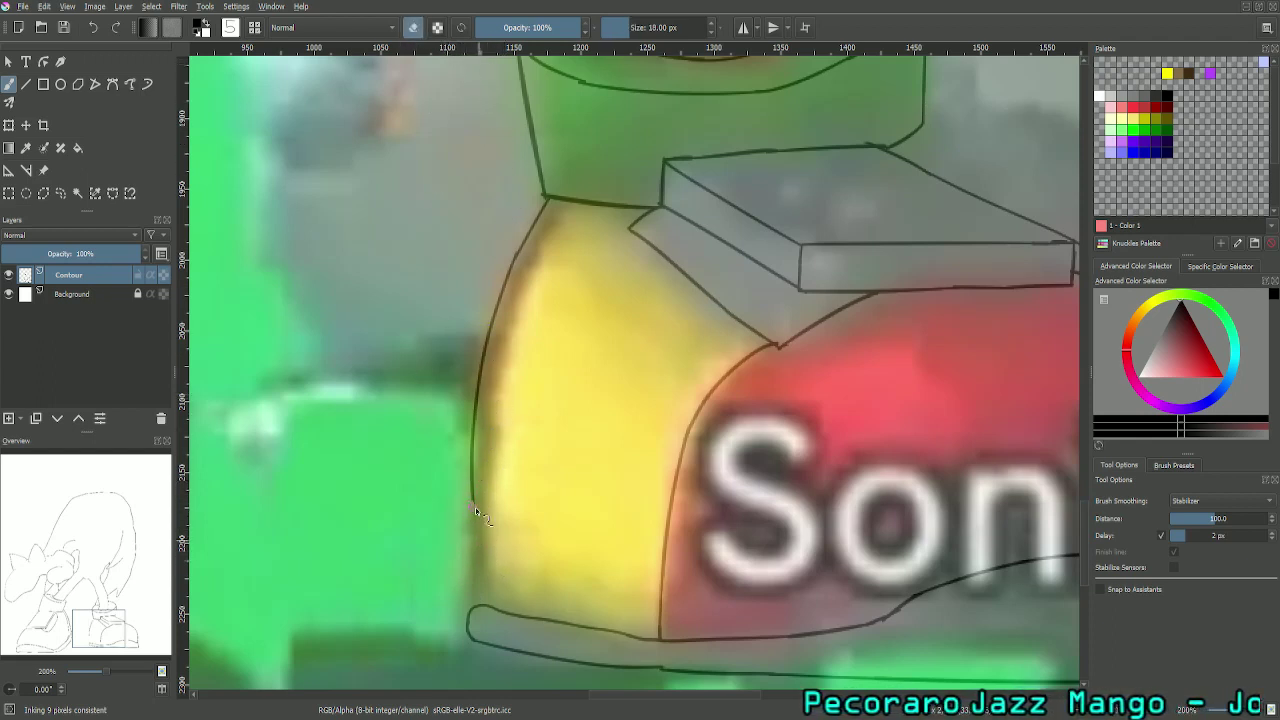
{"action": "left_click", "coordinate": [413, 27]}
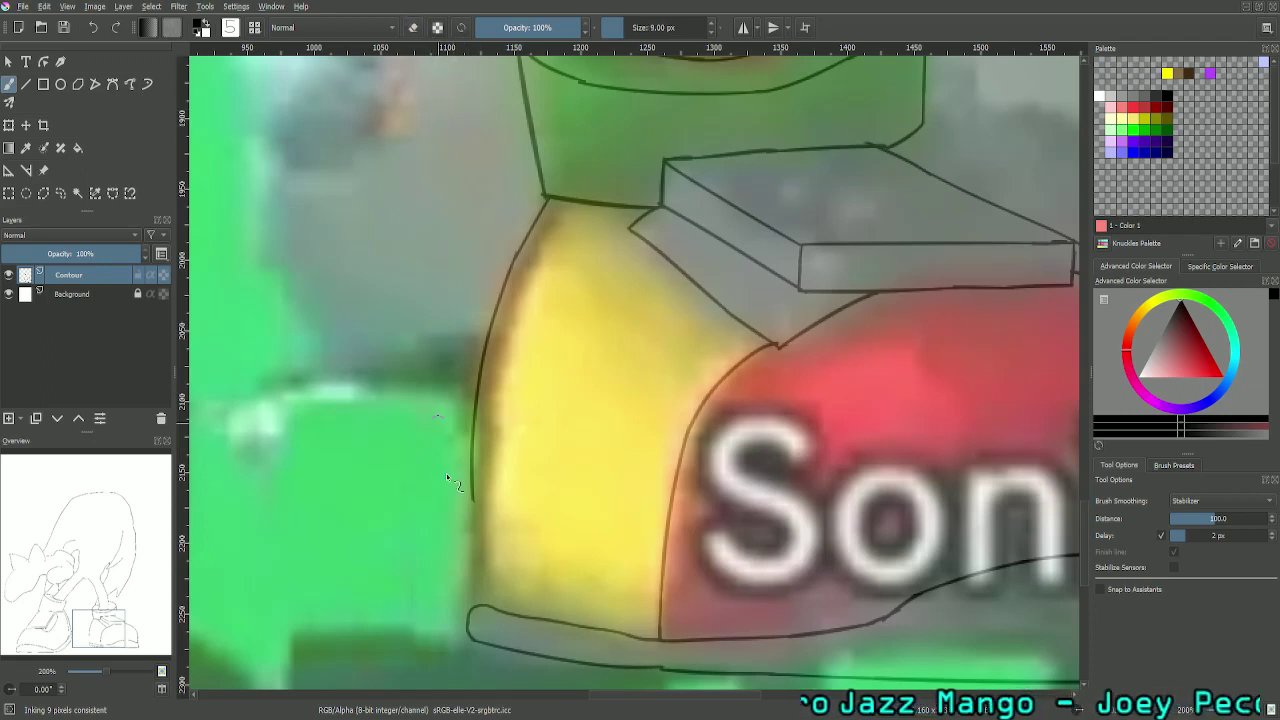
{"action": "left_click_drag", "start_coordinate": [475, 496], "coordinate": [476, 577]}
{"action": "key", "text": "ctrl+z"}
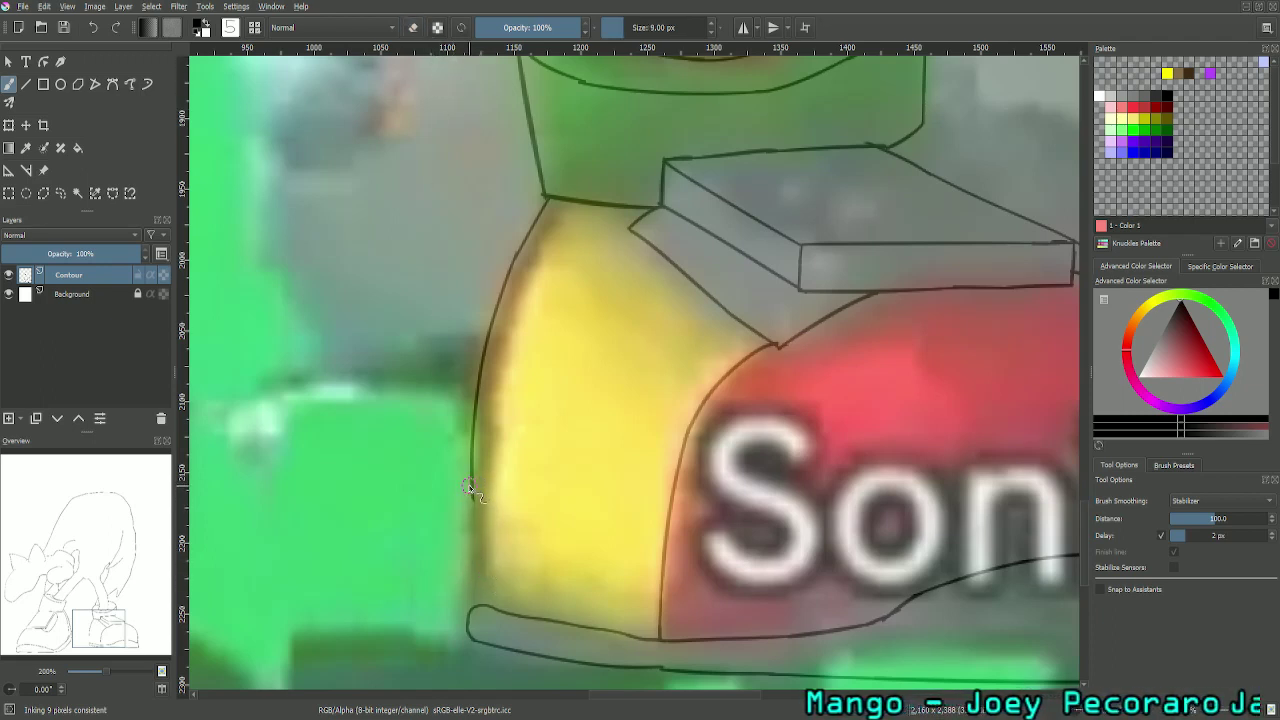
{"action": "left_click_drag", "start_coordinate": [470, 488], "coordinate": [476, 601]}
{"action": "key", "text": "ctrl+z"}
{"action": "left_click_drag", "start_coordinate": [474, 490], "coordinate": [474, 604]}
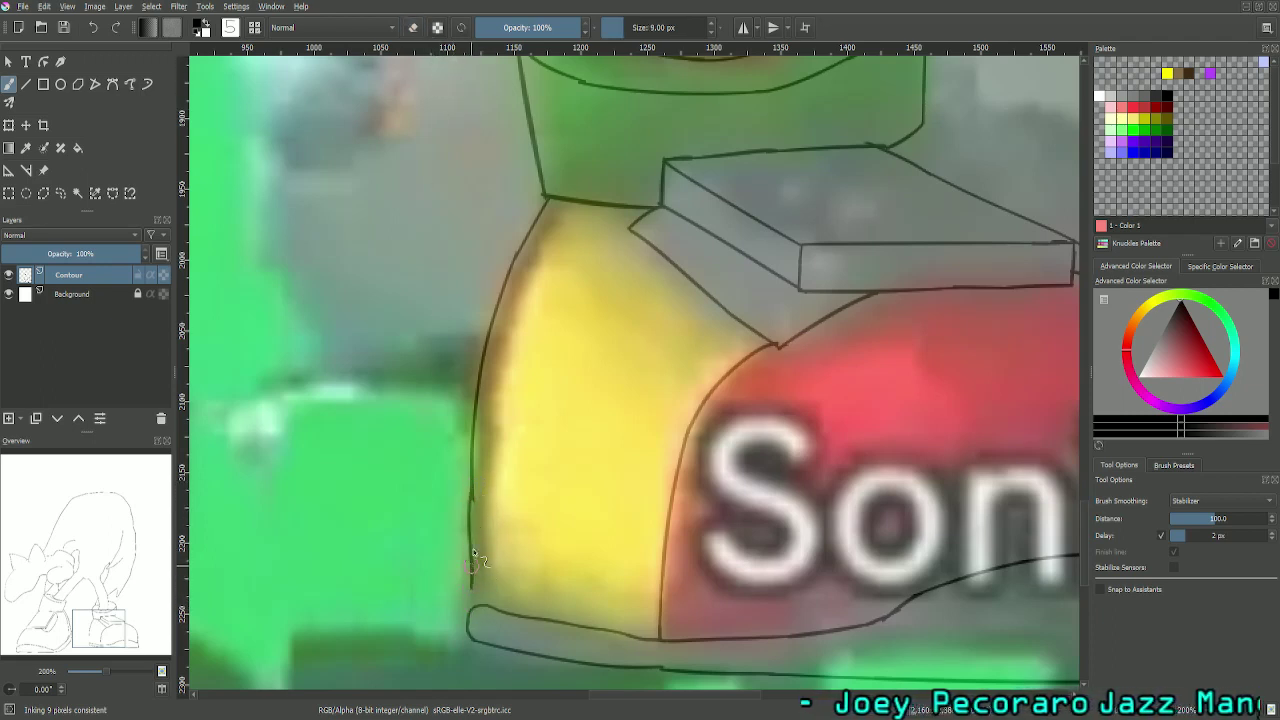
{"action": "key", "text": "ctrl+z"}
{"action": "left_click_drag", "start_coordinate": [471, 477], "coordinate": [472, 600]}
{"action": "key", "text": "ctrl+z"}
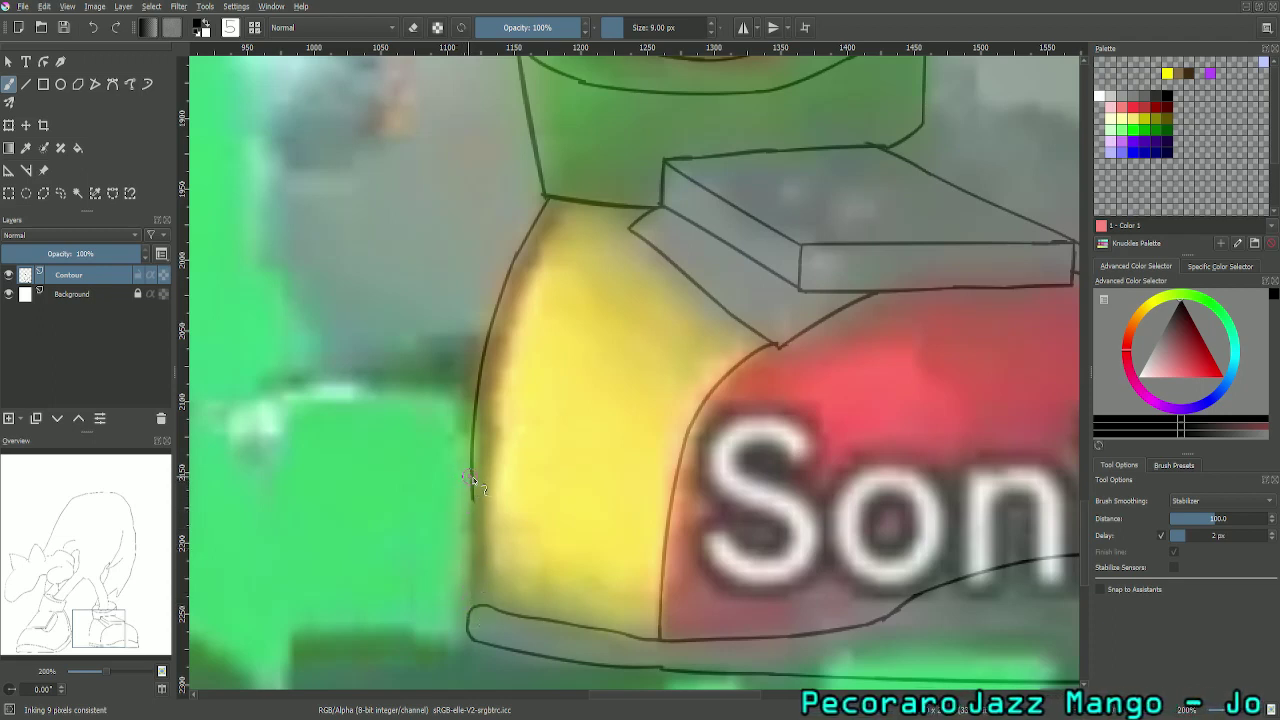
{"action": "left_click_drag", "start_coordinate": [470, 478], "coordinate": [481, 598]}
{"action": "key", "text": "ctrl+z"}
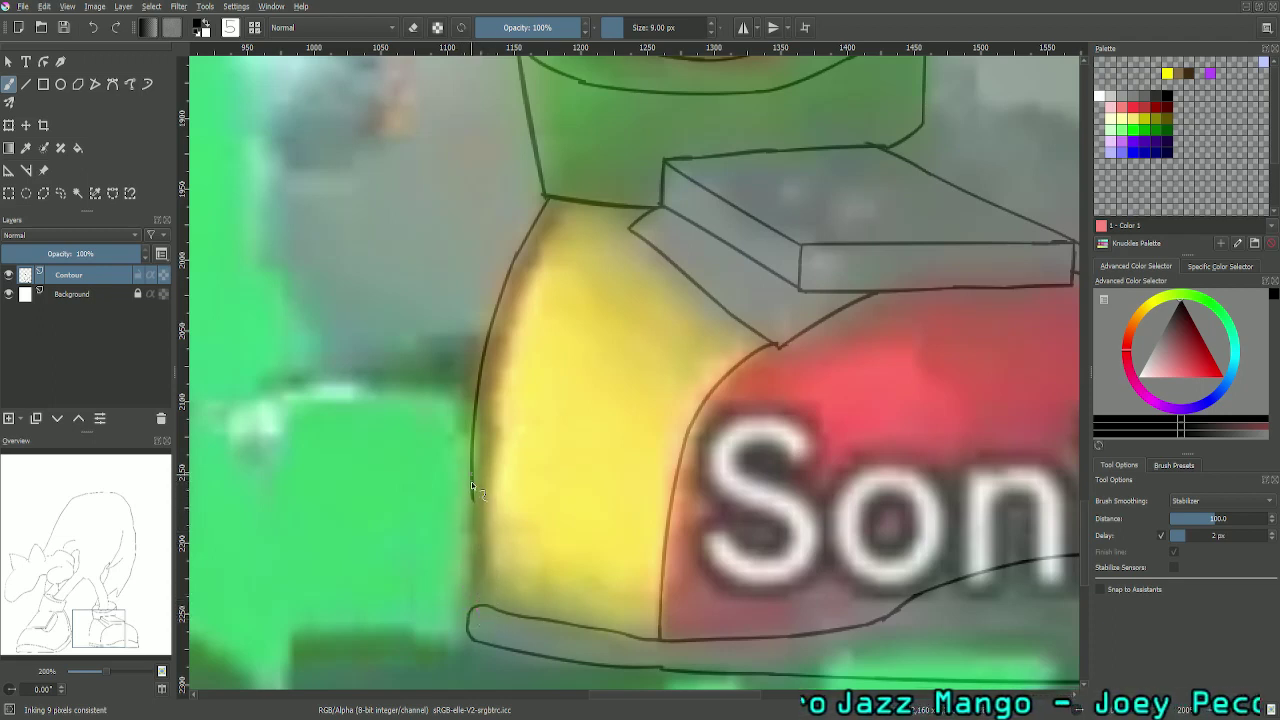
{"action": "left_click_drag", "start_coordinate": [471, 481], "coordinate": [483, 610]}
{"action": "key", "text": "ctrl+z"}
{"action": "left_click_drag", "start_coordinate": [472, 475], "coordinate": [456, 629]}
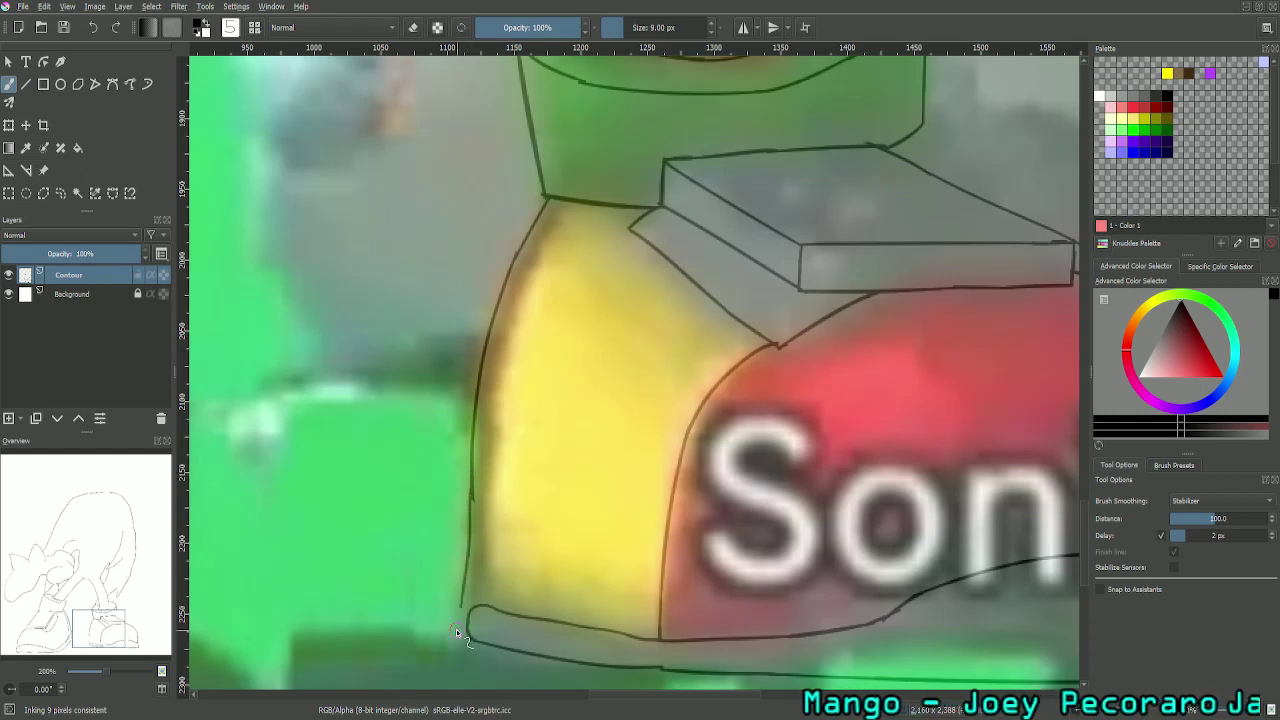
{"action": "key", "text": "ctrl+z"}
{"action": "left_click_drag", "start_coordinate": [472, 473], "coordinate": [473, 622]}
{"action": "key", "text": "ctrl+z"}
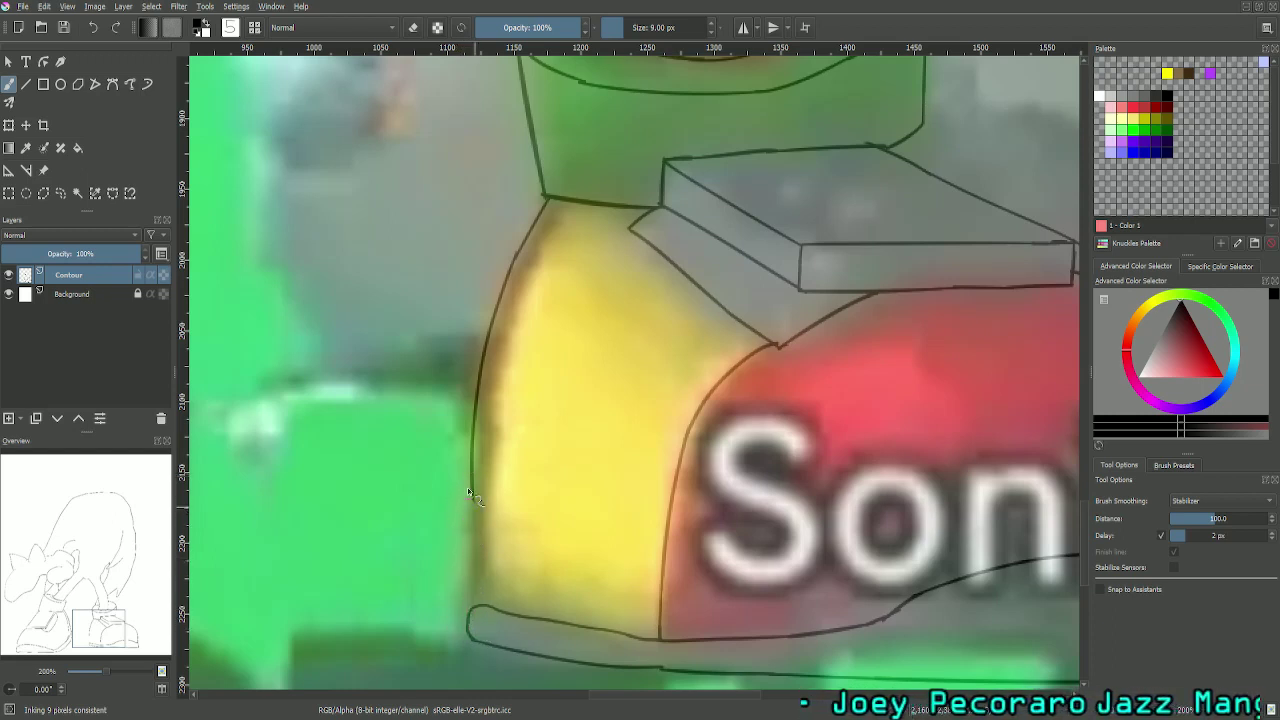
Step: Extend the back contour of the yellow heel down to meet the rounded back end of the sole
{"action": "left_click_drag", "start_coordinate": [470, 467], "coordinate": [478, 612]}
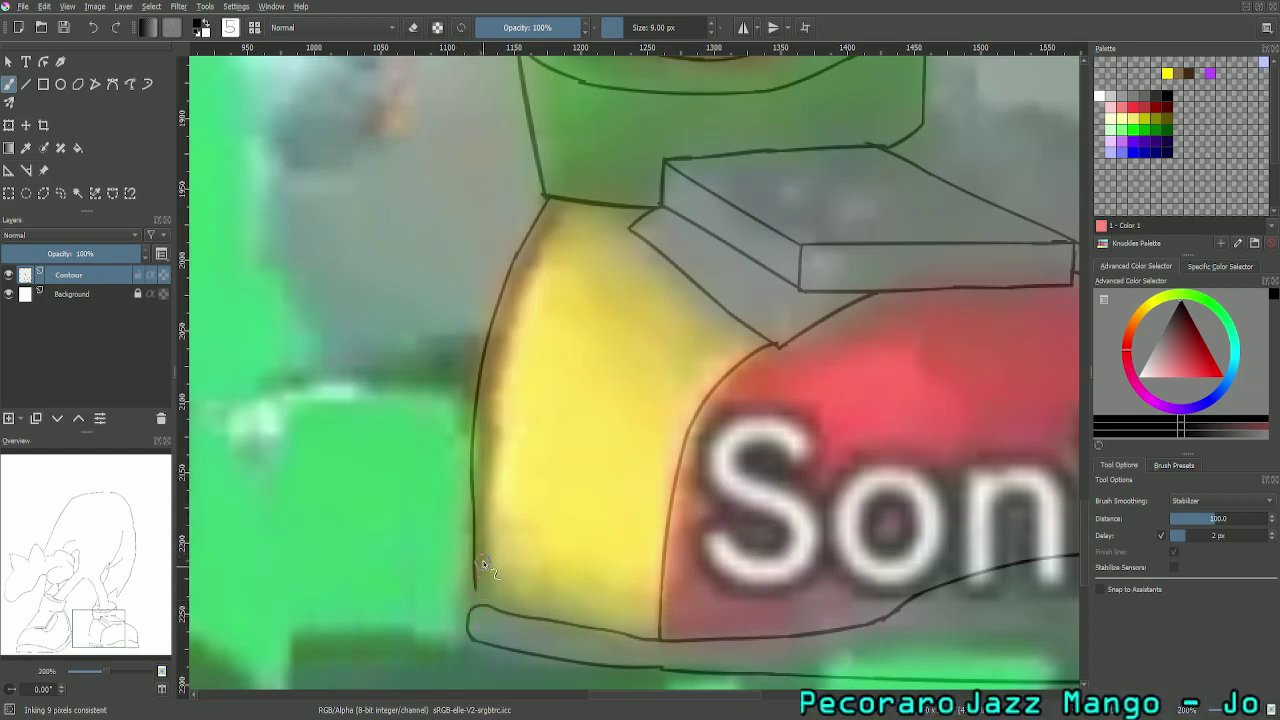
{"action": "left_click_drag", "start_coordinate": [471, 574], "coordinate": [480, 616]}
{"action": "key", "text": "ctrl+z"}
{"action": "key", "text": "ctrl+z"}
{"action": "left_click_drag", "start_coordinate": [475, 568], "coordinate": [472, 620]}
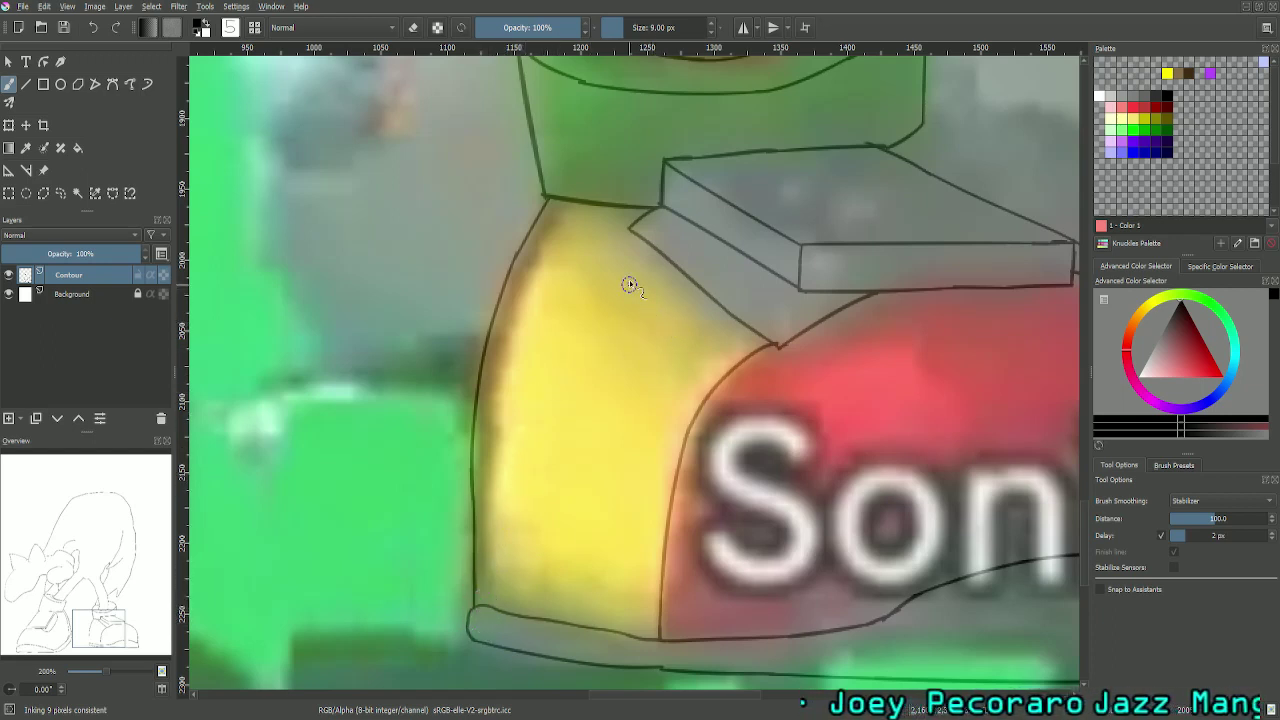
{"action": "left_click_drag", "start_coordinate": [575, 205], "coordinate": [505, 378]}
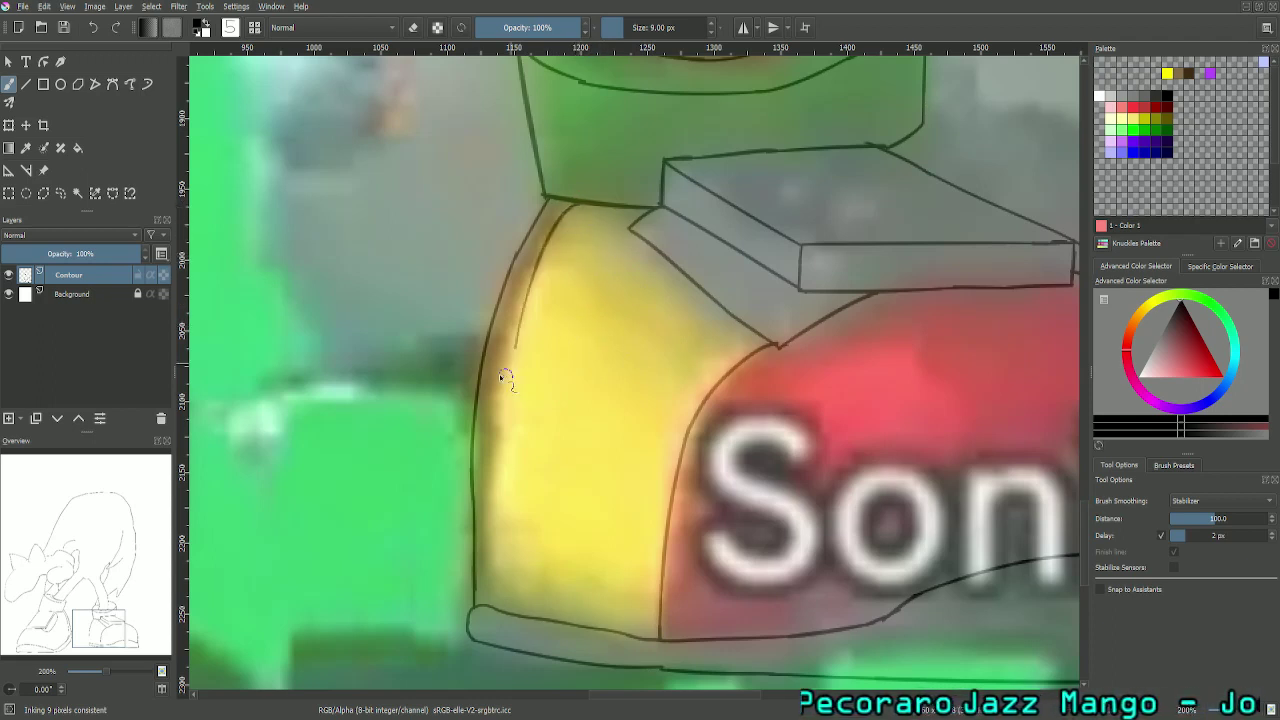
{"action": "key", "text": "ctrl+z"}
{"action": "left_click_drag", "start_coordinate": [572, 200], "coordinate": [486, 420]}
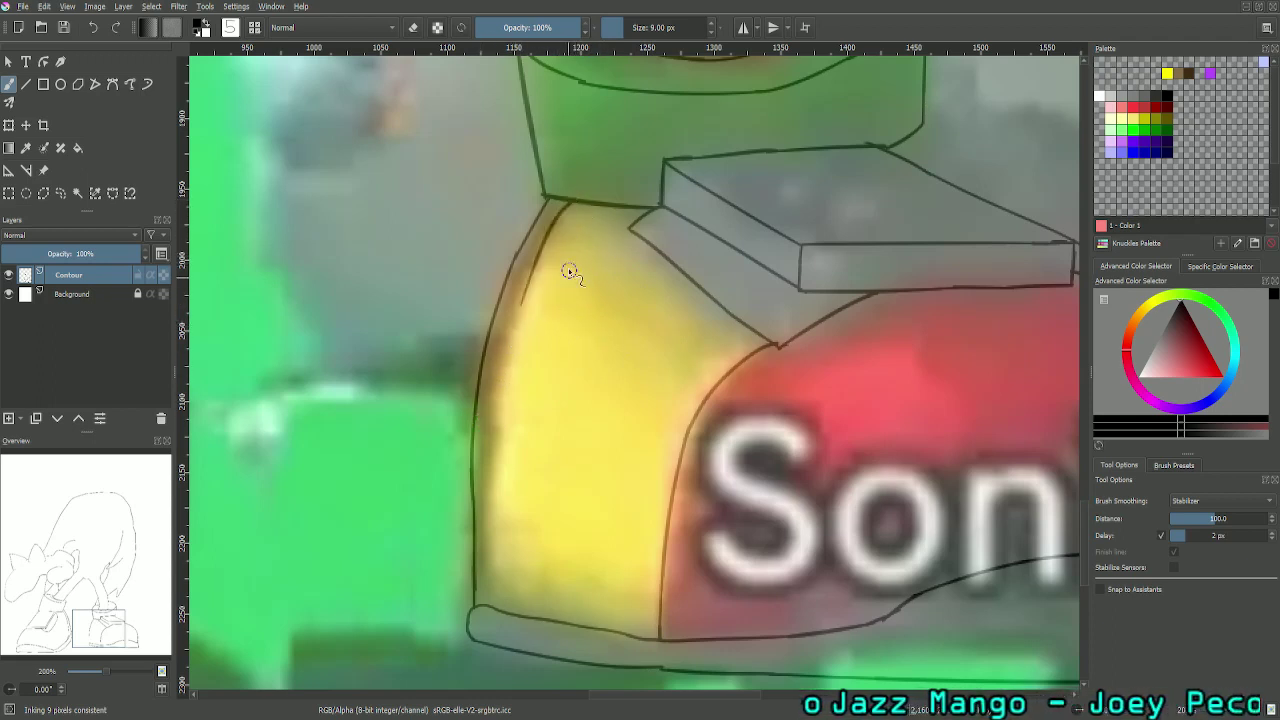
{"action": "key", "text": "ctrl+z"}
{"action": "left_click_drag", "start_coordinate": [566, 211], "coordinate": [494, 474]}
{"action": "key", "text": "ctrl+z"}
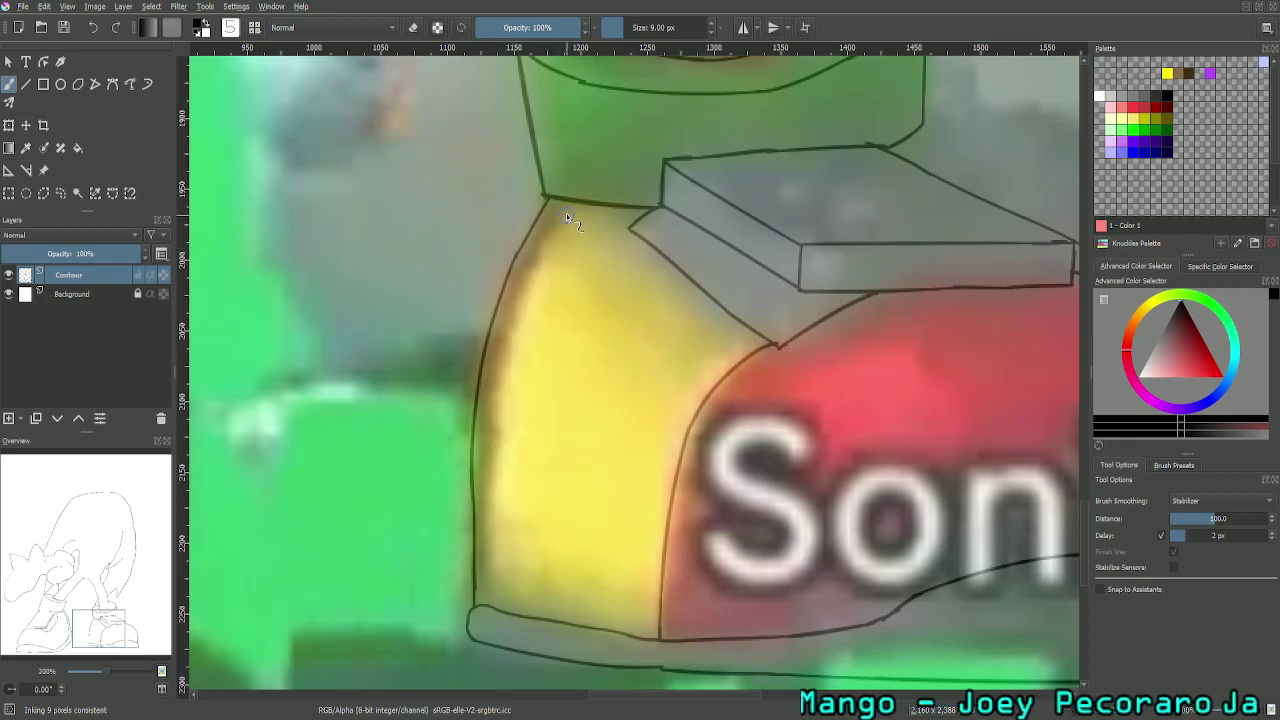
{"action": "left_click_drag", "start_coordinate": [566, 213], "coordinate": [528, 409]}
{"action": "key", "text": "ctrl+z"}
{"action": "left_click_drag", "start_coordinate": [572, 208], "coordinate": [512, 400]}
{"action": "key", "text": "ctrl+z"}
{"action": "left_click_drag", "start_coordinate": [568, 202], "coordinate": [490, 440]}
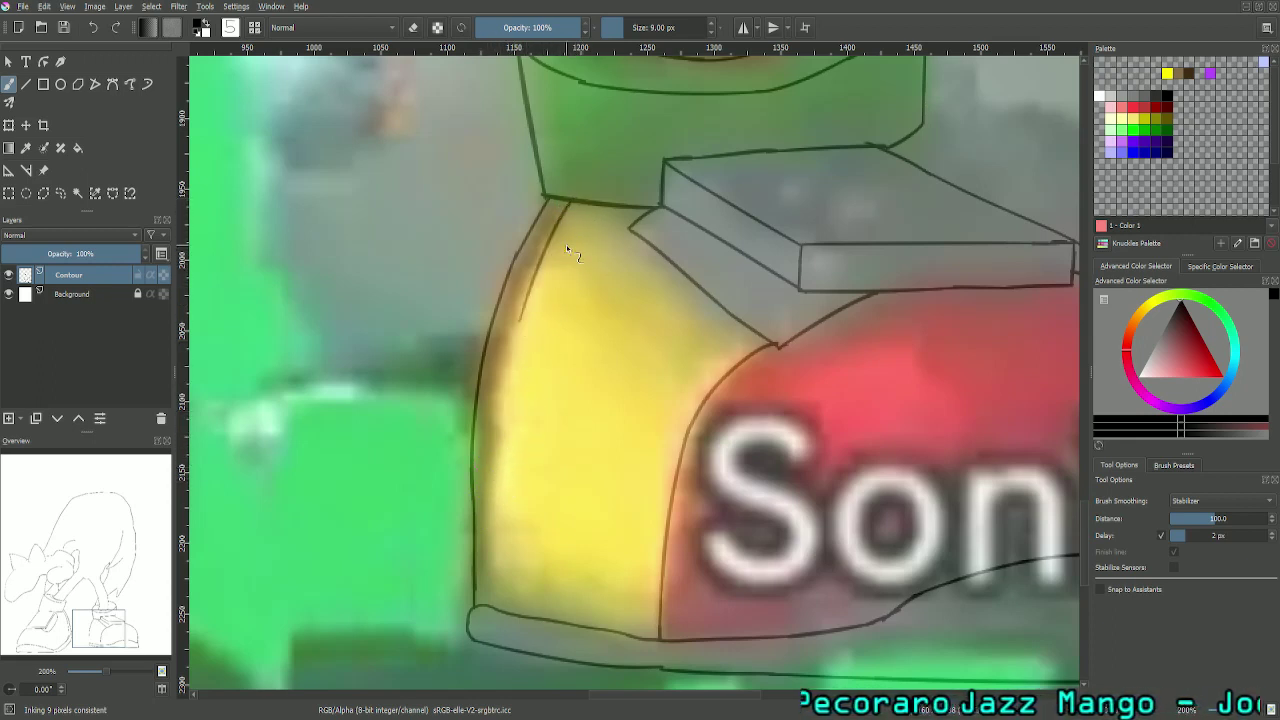
{"action": "key", "text": "ctrl+z"}
{"action": "left_click_drag", "start_coordinate": [572, 205], "coordinate": [487, 447]}
{"action": "key", "text": "ctrl+z"}
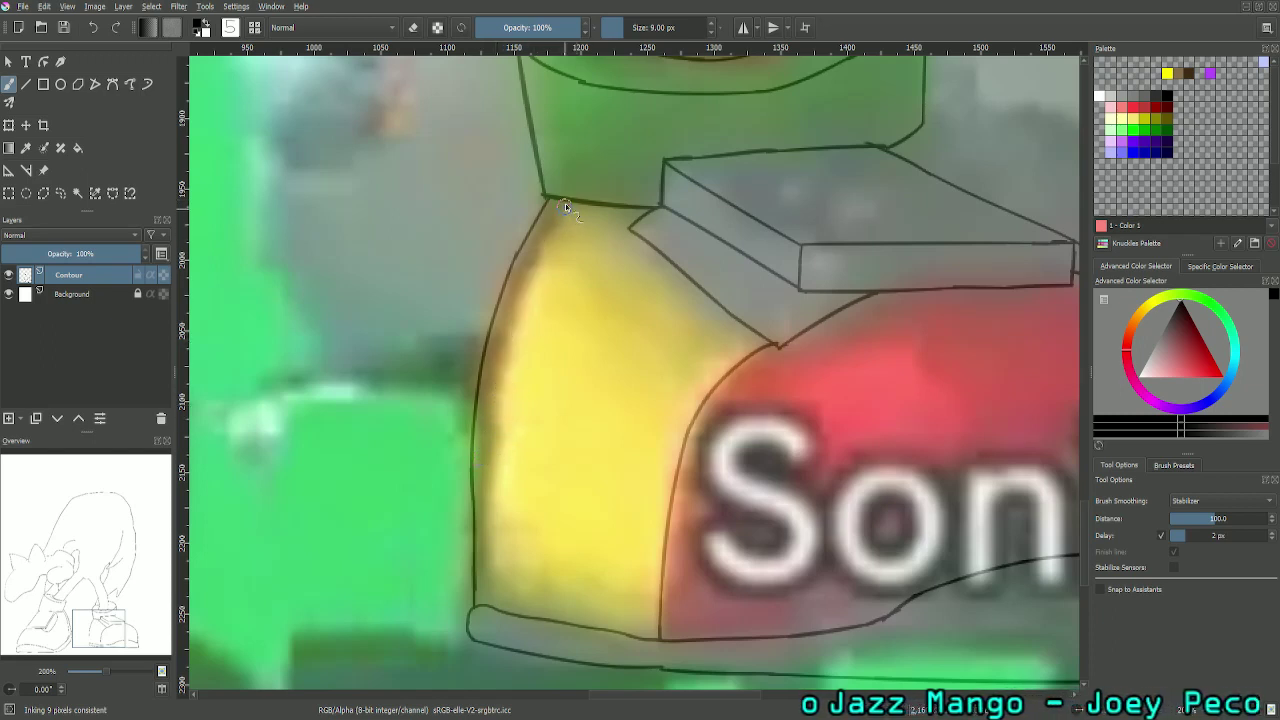
Step: Ink the upper part of the heel's inner seam from the green cuff, trimming its end with an 18 px eraser and extending it
{"action": "left_click_drag", "start_coordinate": [565, 207], "coordinate": [491, 429]}
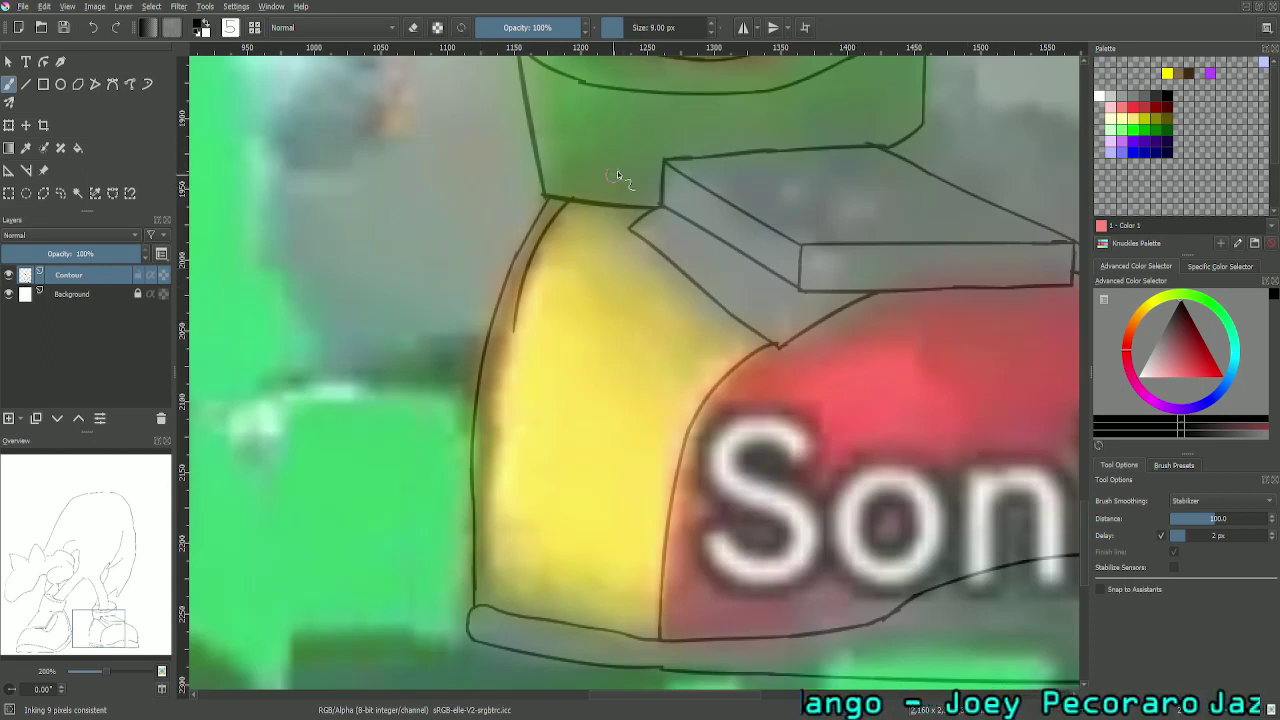
{"action": "left_click", "coordinate": [413, 27]}
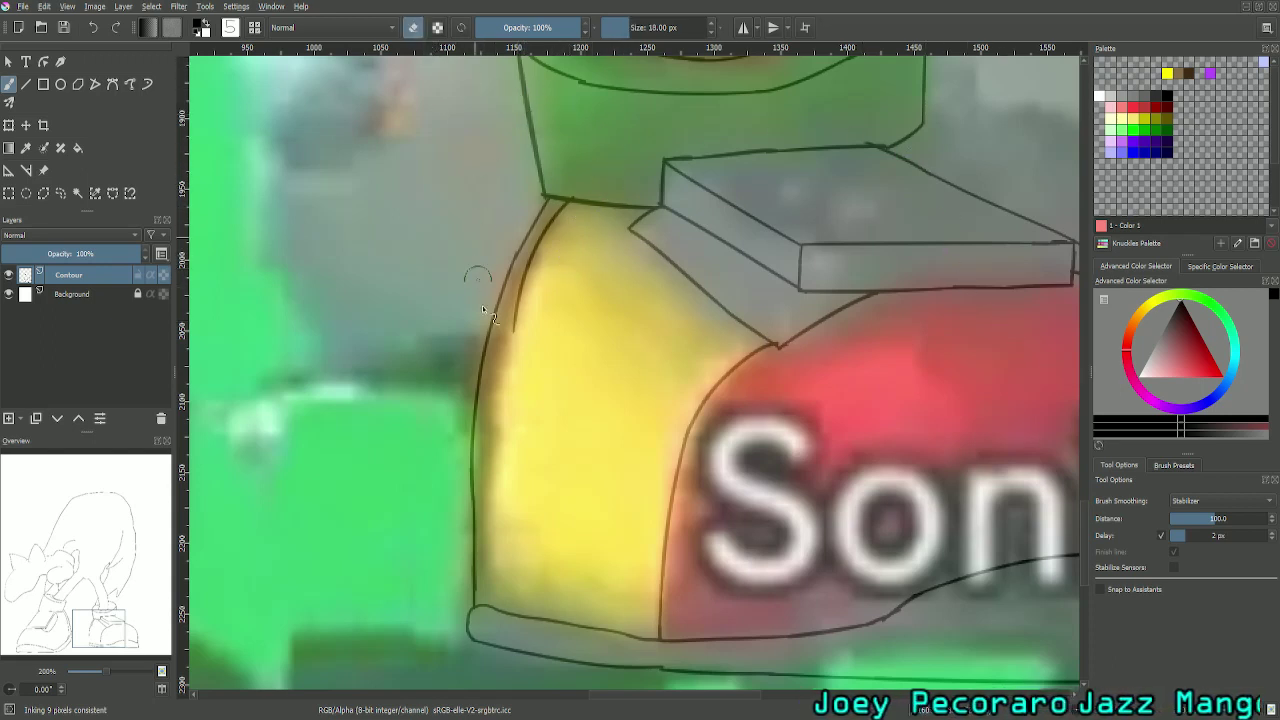
{"action": "left_click_drag", "start_coordinate": [518, 305], "coordinate": [526, 283]}
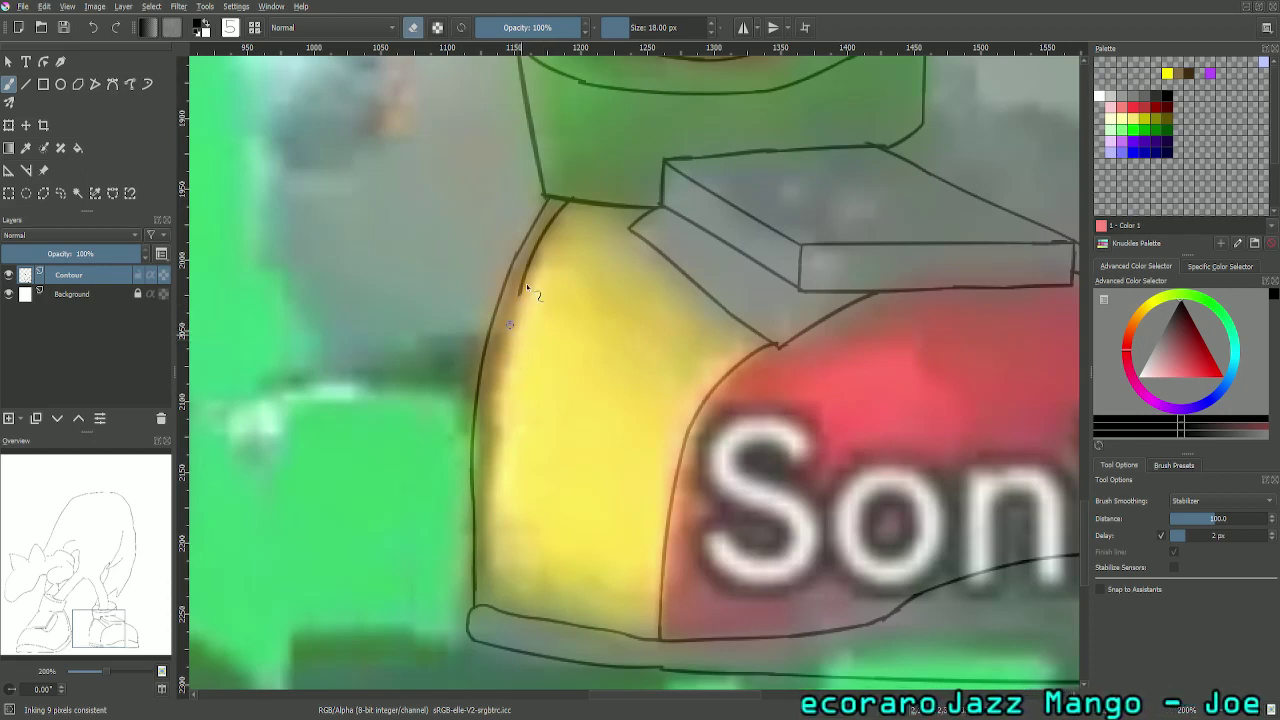
{"action": "left_click", "coordinate": [413, 27]}
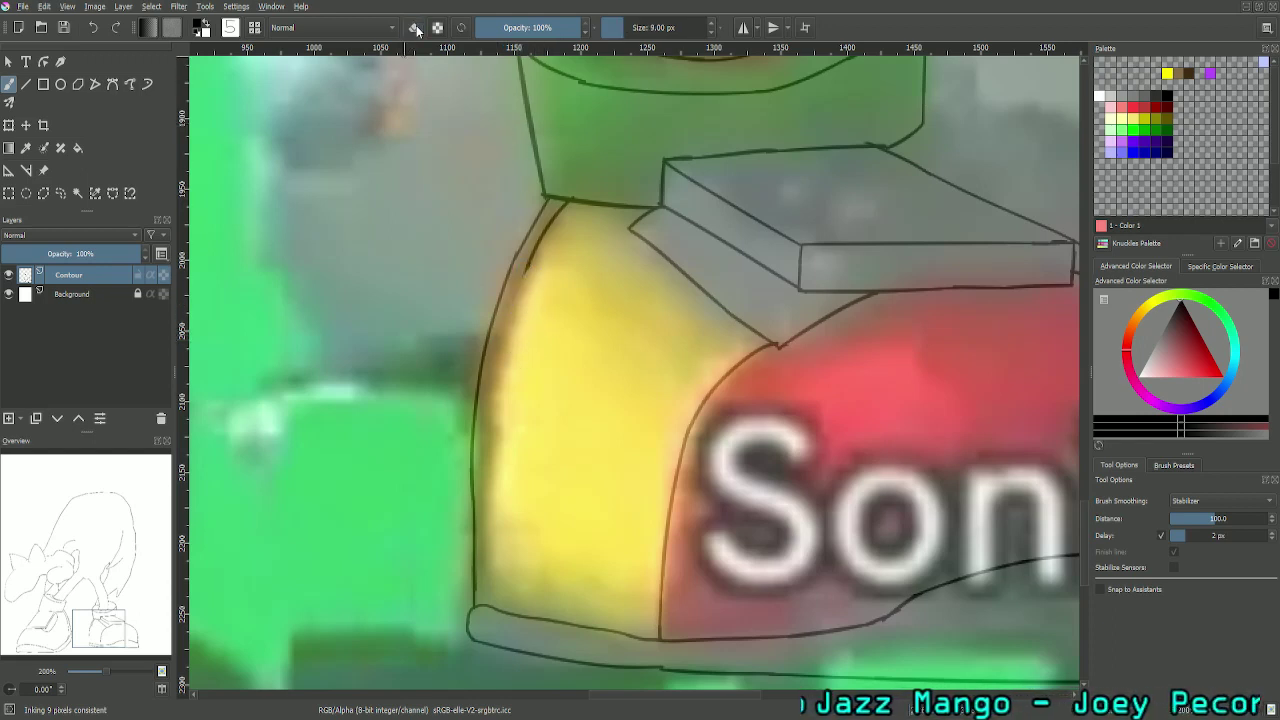
{"action": "left_click_drag", "start_coordinate": [529, 271], "coordinate": [480, 404]}
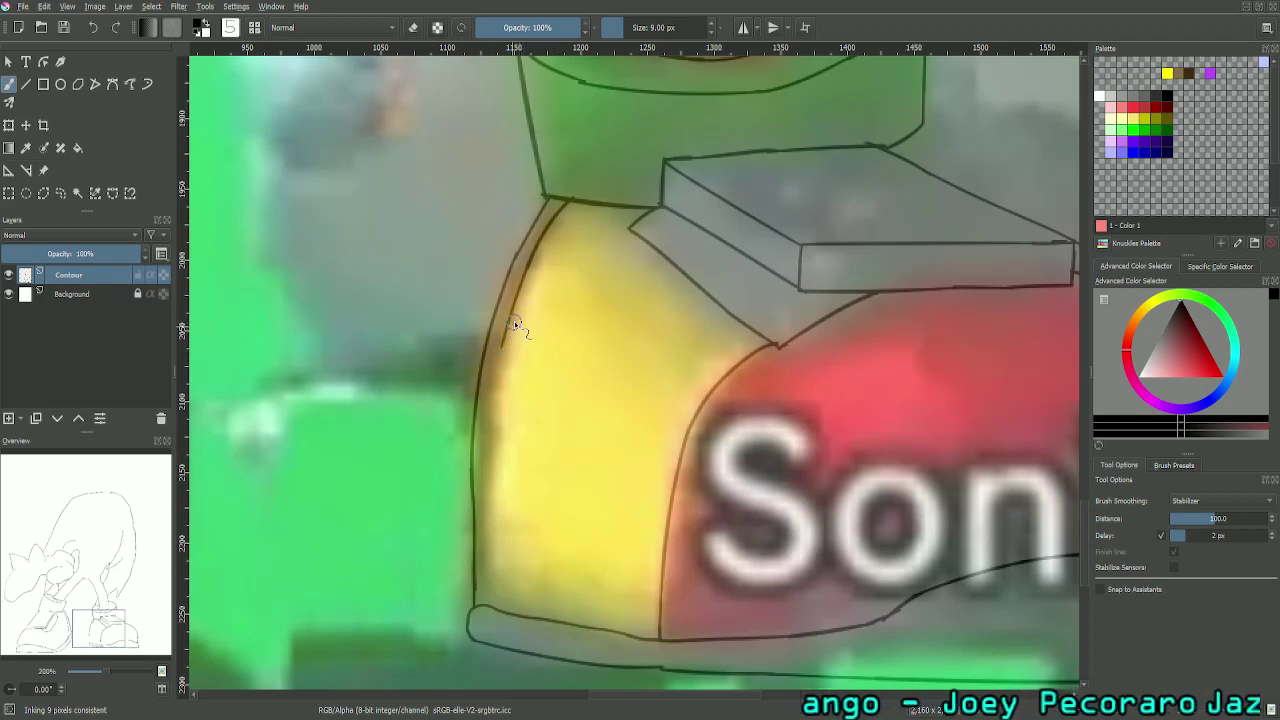
Step: Continue the heel's inner seam downward, parallel to the back contour, along the yellow area's edge
{"action": "left_click_drag", "start_coordinate": [509, 322], "coordinate": [489, 505]}
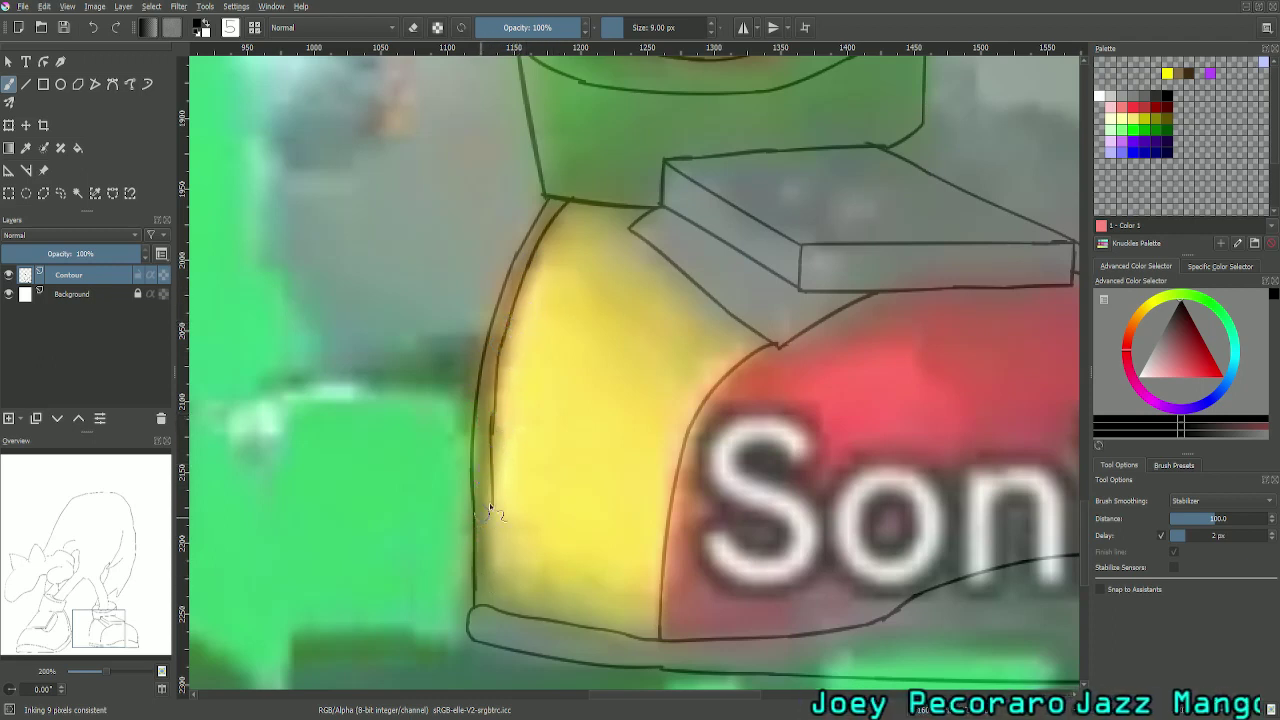
{"action": "key", "text": "ctrl+z"}
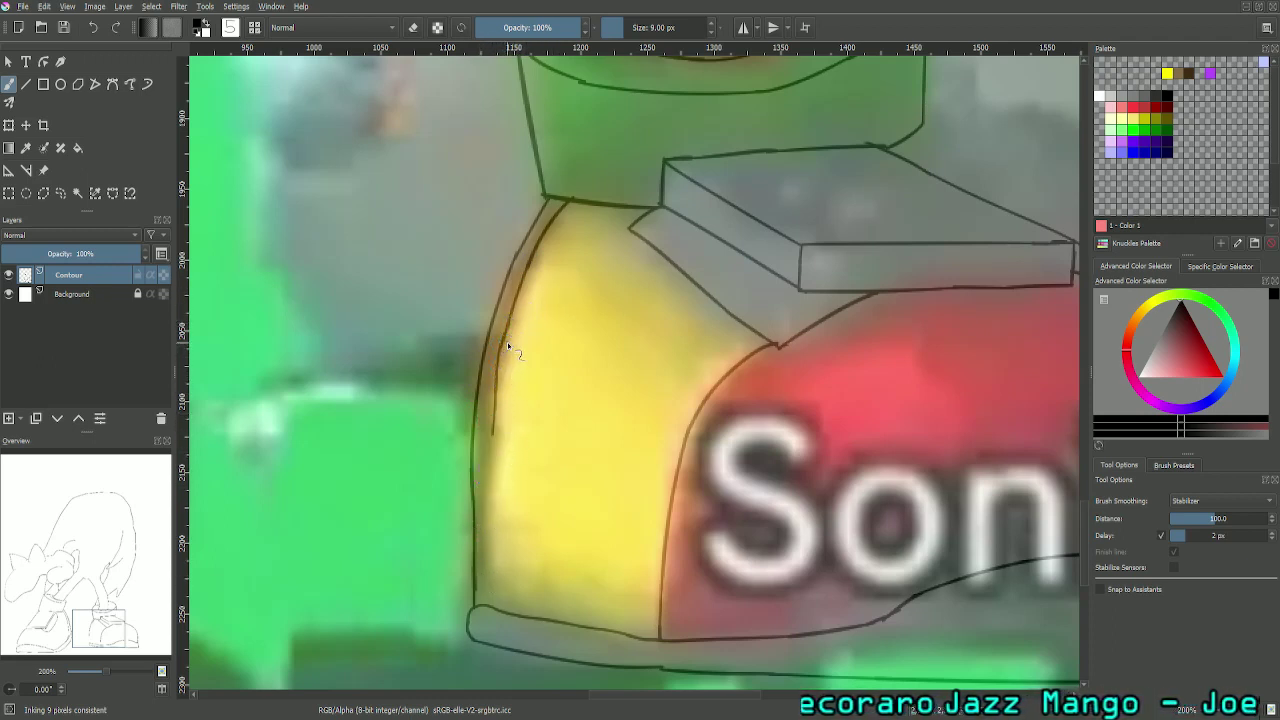
{"action": "key", "text": "ctrl+z"}
{"action": "left_click_drag", "start_coordinate": [505, 339], "coordinate": [466, 607]}
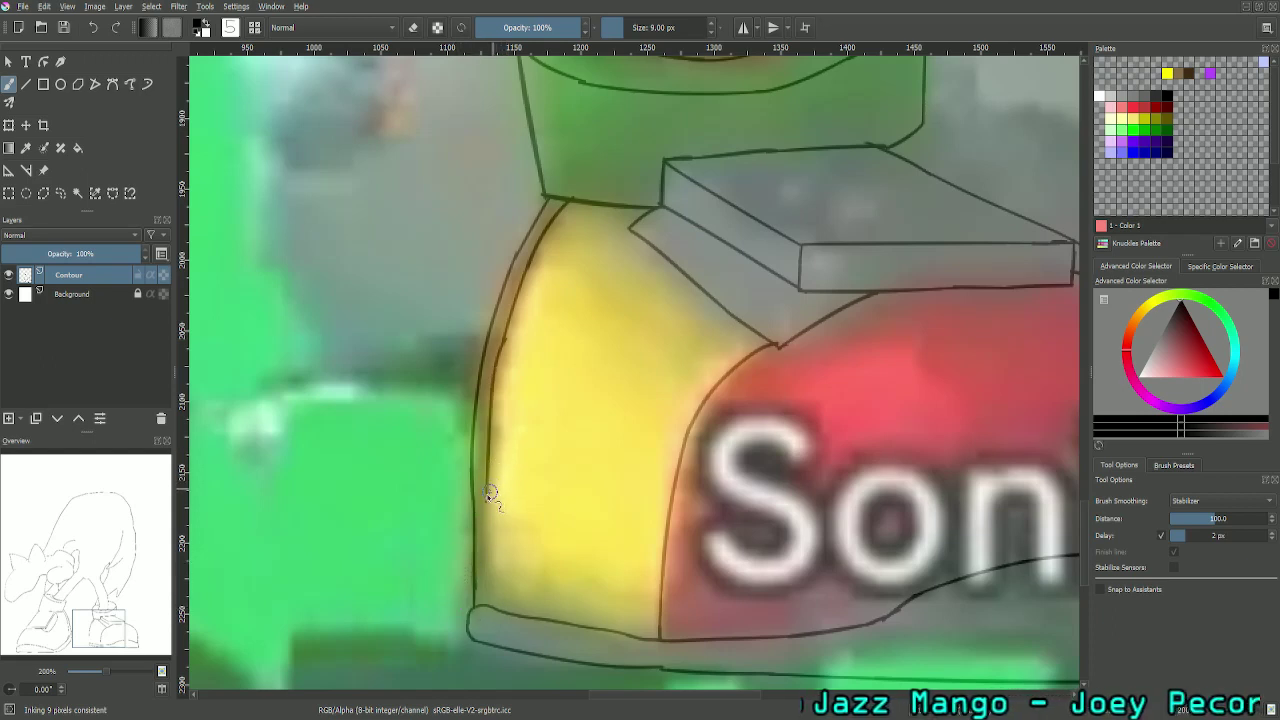
Step: Ink the lowest stretch of the heel's inner seam so that it meets the upper edge of the sole
{"action": "left_click_drag", "start_coordinate": [491, 486], "coordinate": [484, 569]}
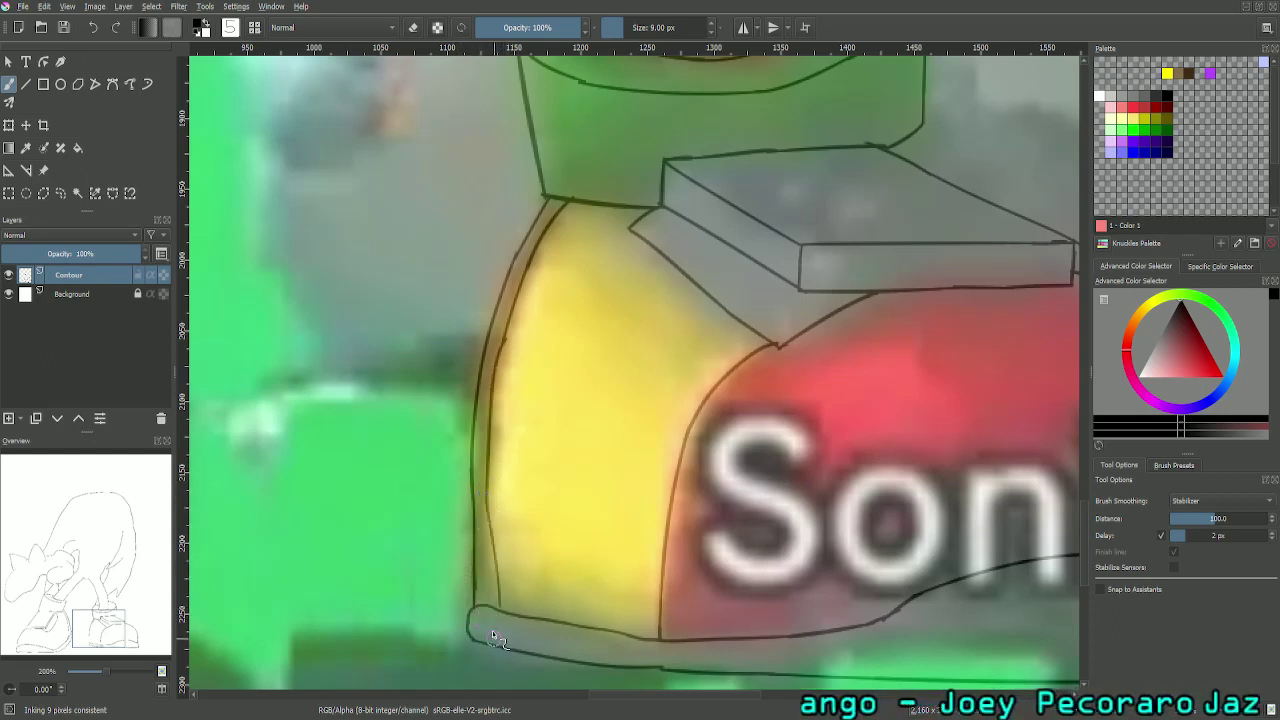
{"action": "key", "text": "ctrl+z"}
{"action": "left_click_drag", "start_coordinate": [489, 503], "coordinate": [487, 618]}
{"action": "key", "text": "ctrl+z"}
{"action": "left_click_drag", "start_coordinate": [488, 487], "coordinate": [491, 614]}
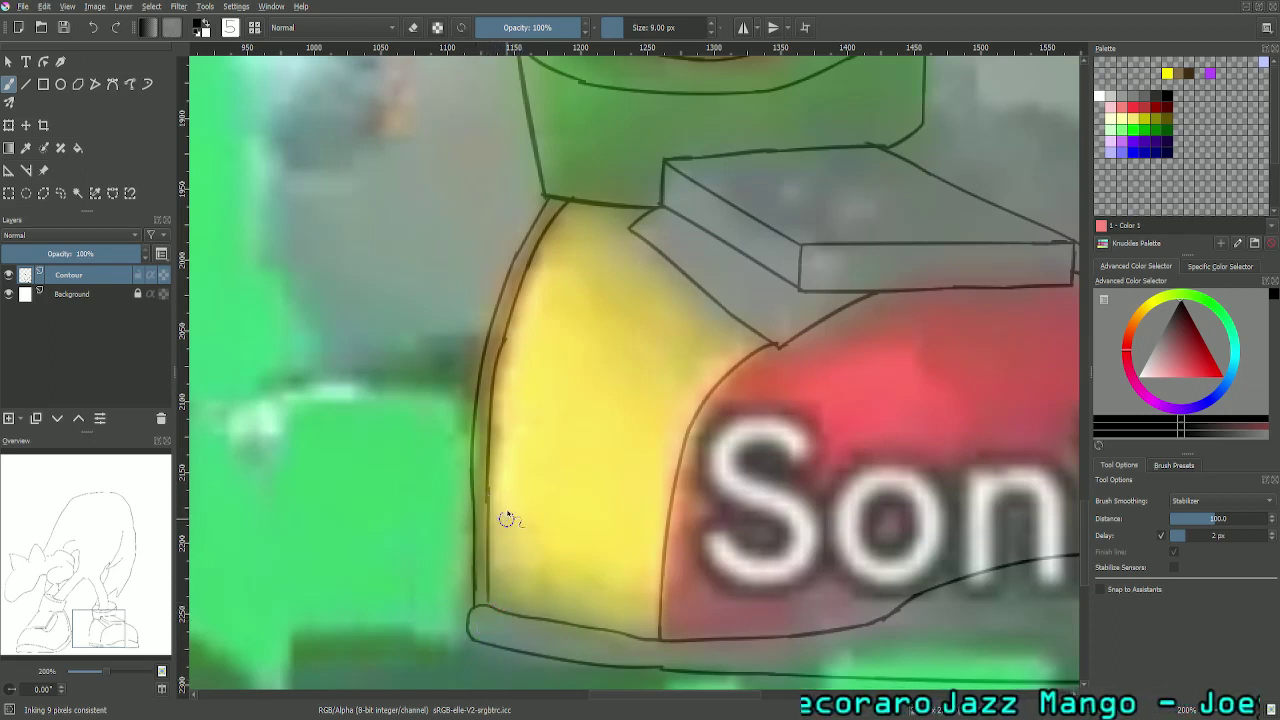
{"action": "key", "text": "ctrl+z"}
{"action": "left_click_drag", "start_coordinate": [487, 490], "coordinate": [493, 592]}
{"action": "key", "text": "ctrl+z"}
{"action": "mouse_move", "coordinate": [491, 500]}
{"action": "left_mouse_down"}
{"action": "mouse_move", "coordinate": [486, 645]}
{"action": "mouse_move", "coordinate": [513, 602]}
{"action": "mouse_move", "coordinate": [506, 580]}
{"action": "mouse_move", "coordinate": [489, 583]}
{"action": "mouse_move", "coordinate": [498, 641]}
{"action": "mouse_move", "coordinate": [490, 605]}
{"action": "left_mouse_up"}
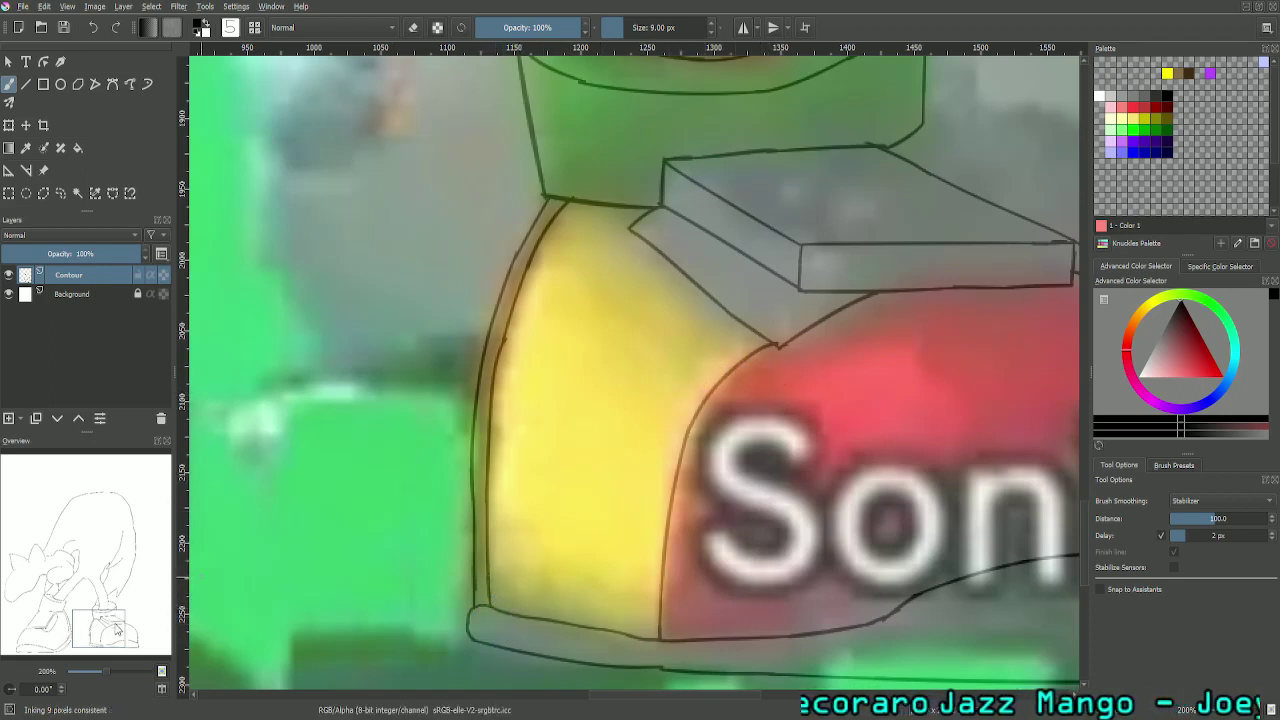
Step: Erase the overshoot at the sole's front lower corner with the 18 px eraser and re-ink the rounded corner with the 9 px brush
{"action": "left_click_drag", "start_coordinate": [113, 631], "coordinate": [150, 640]}
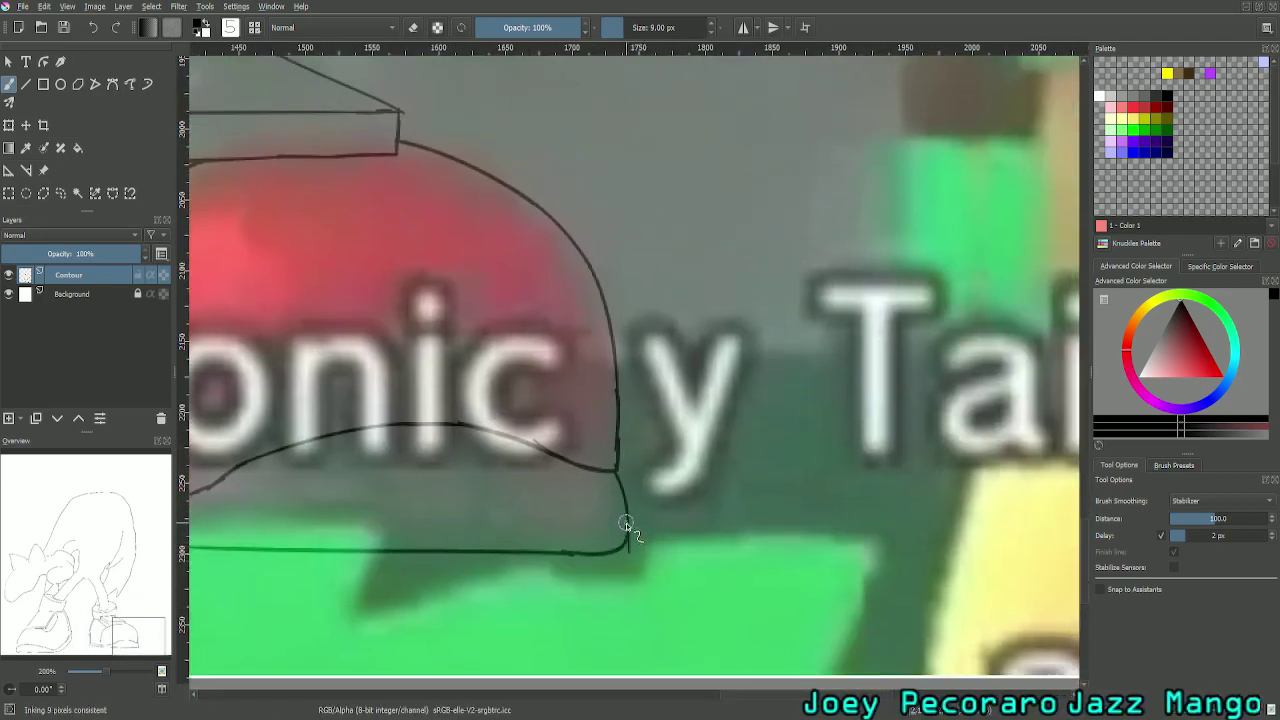
{"action": "left_click", "coordinate": [413, 27]}
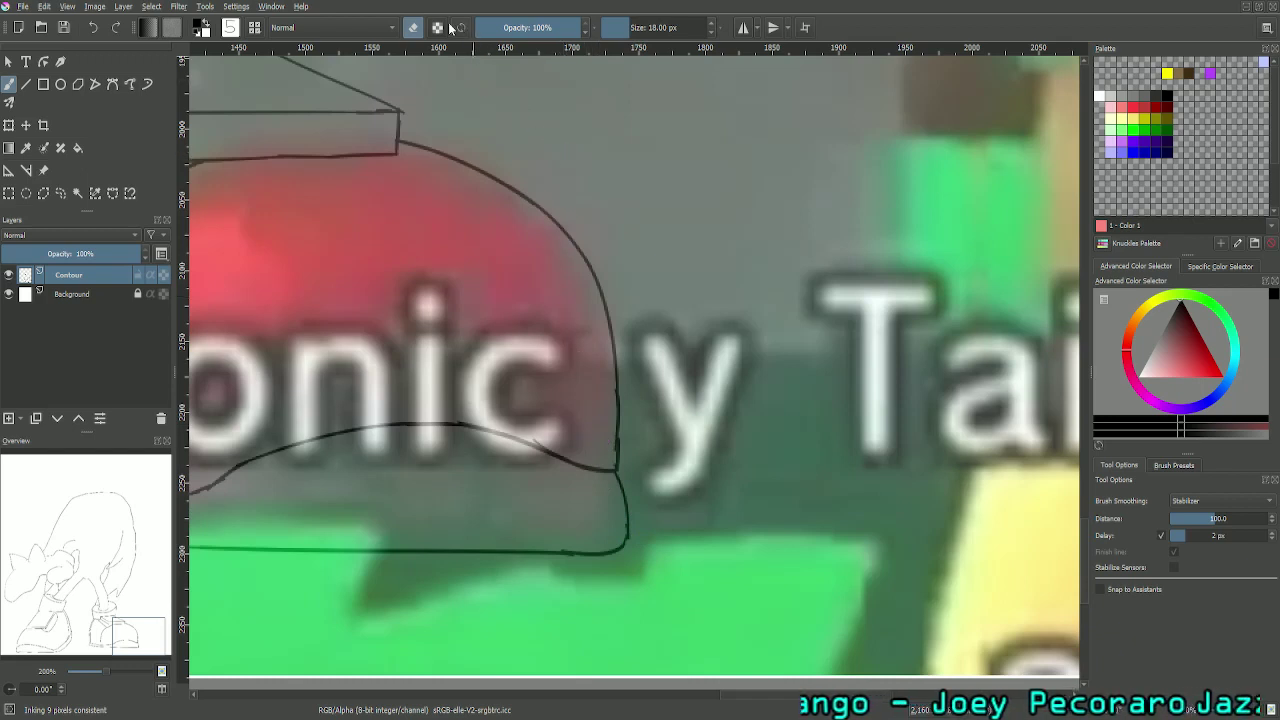
{"action": "left_click", "coordinate": [413, 27]}
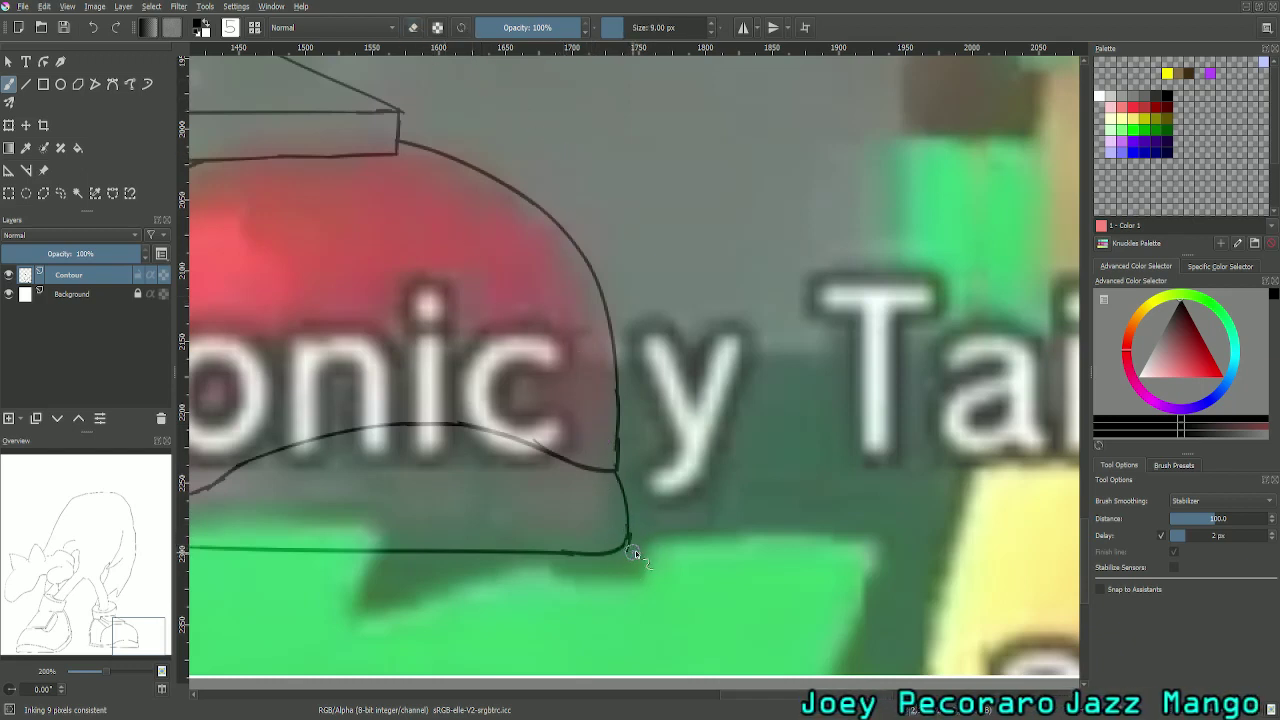
{"action": "left_click_drag", "start_coordinate": [628, 536], "coordinate": [623, 552]}
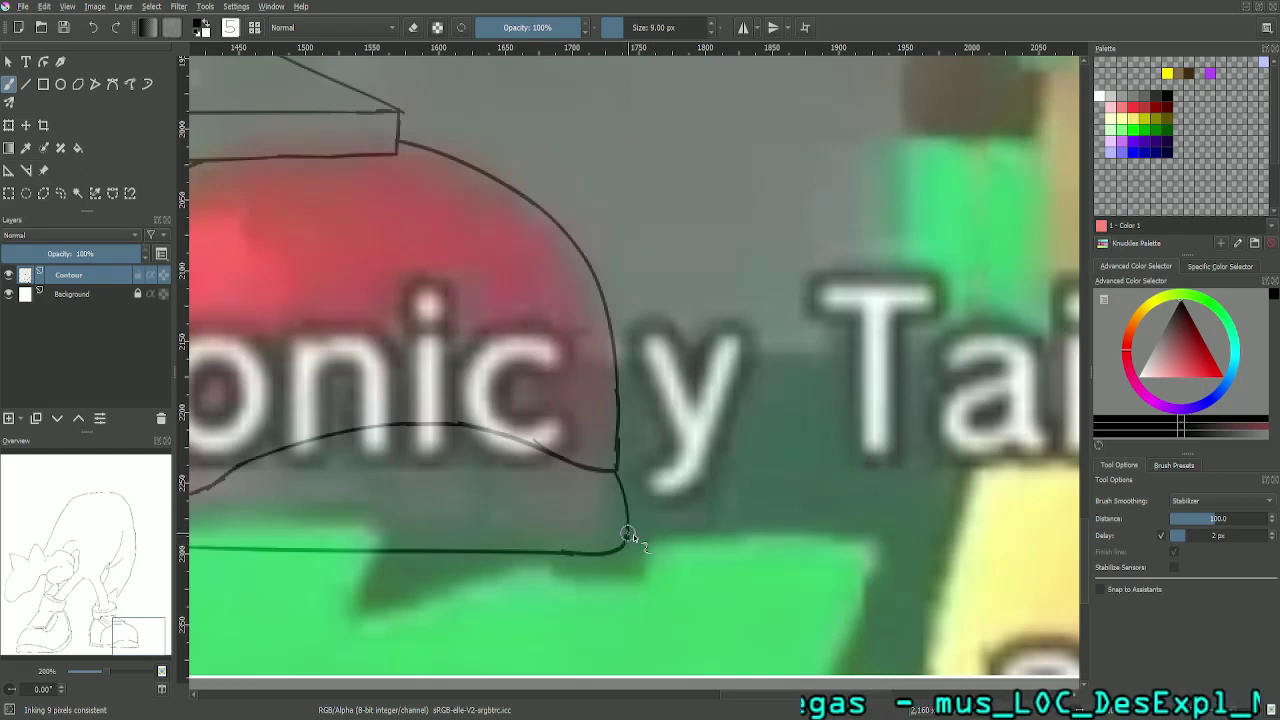
{"action": "scroll", "coordinate": [687, 350], "scroll_direction": "up", "scroll_amount": 1}
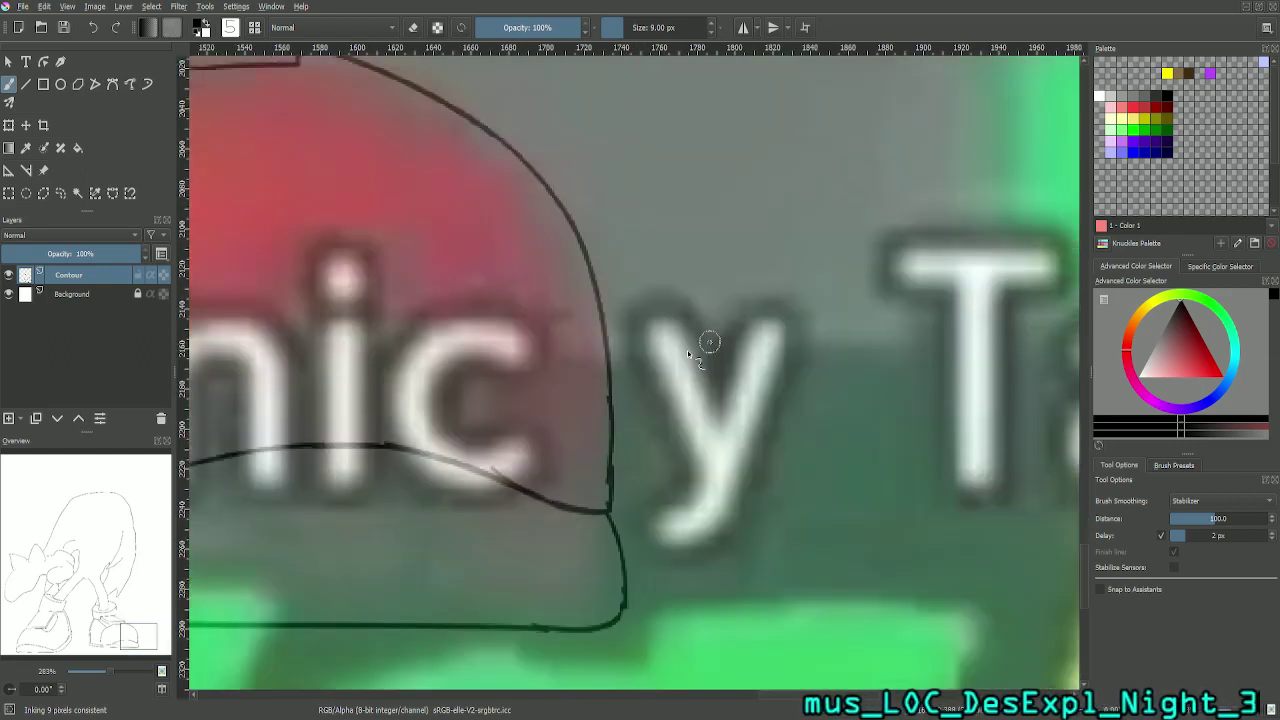
{"action": "scroll", "coordinate": [687, 350], "scroll_direction": "up", "scroll_amount": 1}
{"action": "left_click_drag", "start_coordinate": [147, 636], "coordinate": [144, 645]}
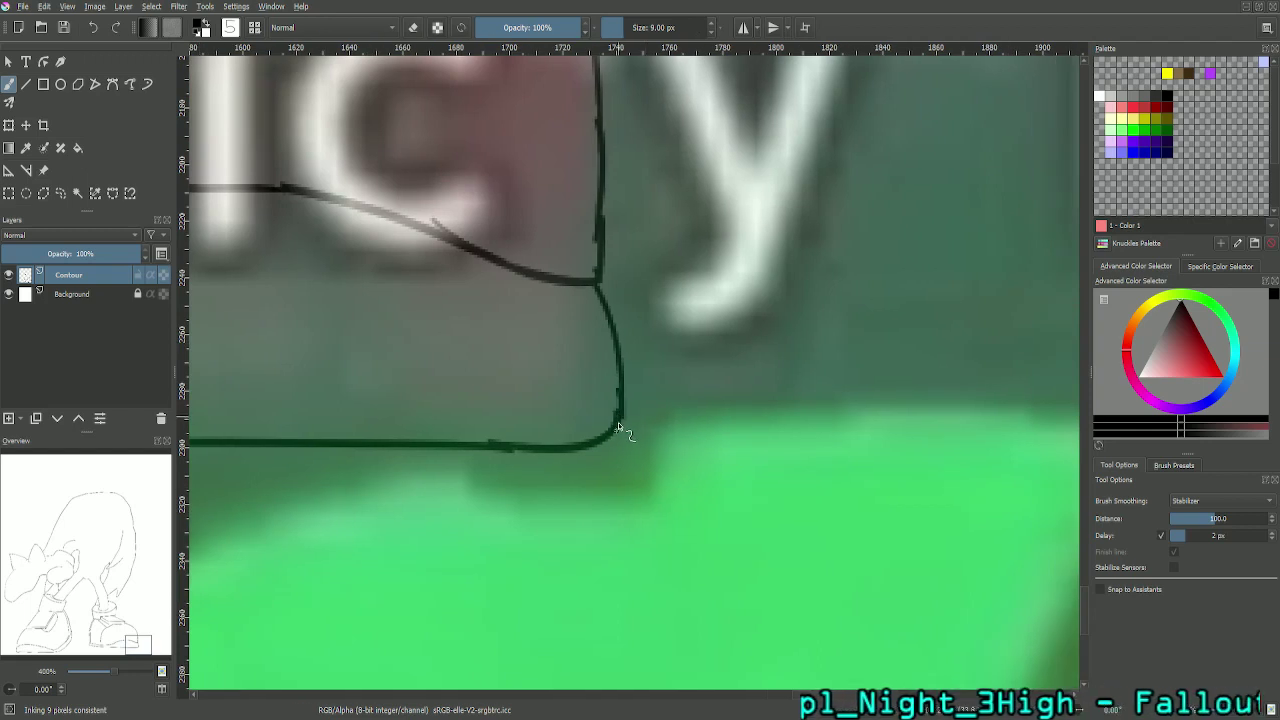
{"action": "scroll", "coordinate": [517, 270], "scroll_direction": "down", "scroll_amount": 1}
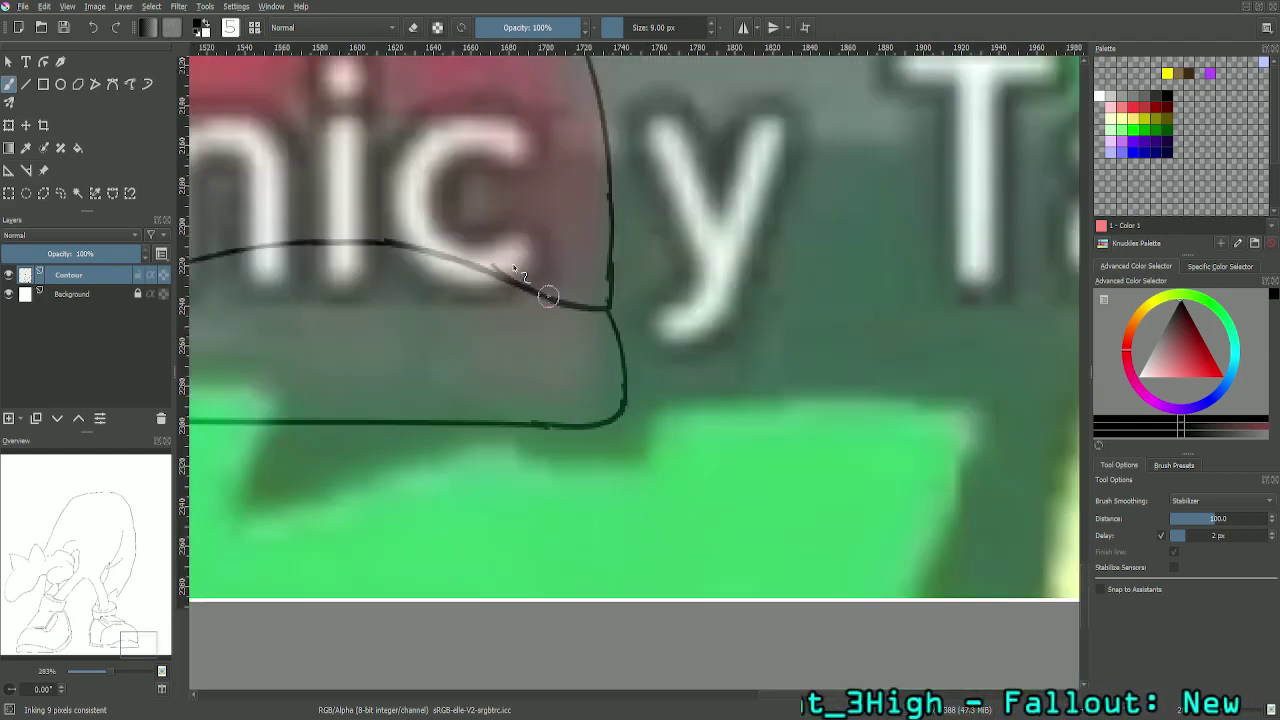
{"action": "scroll", "coordinate": [517, 270], "scroll_direction": "down", "scroll_amount": 2}
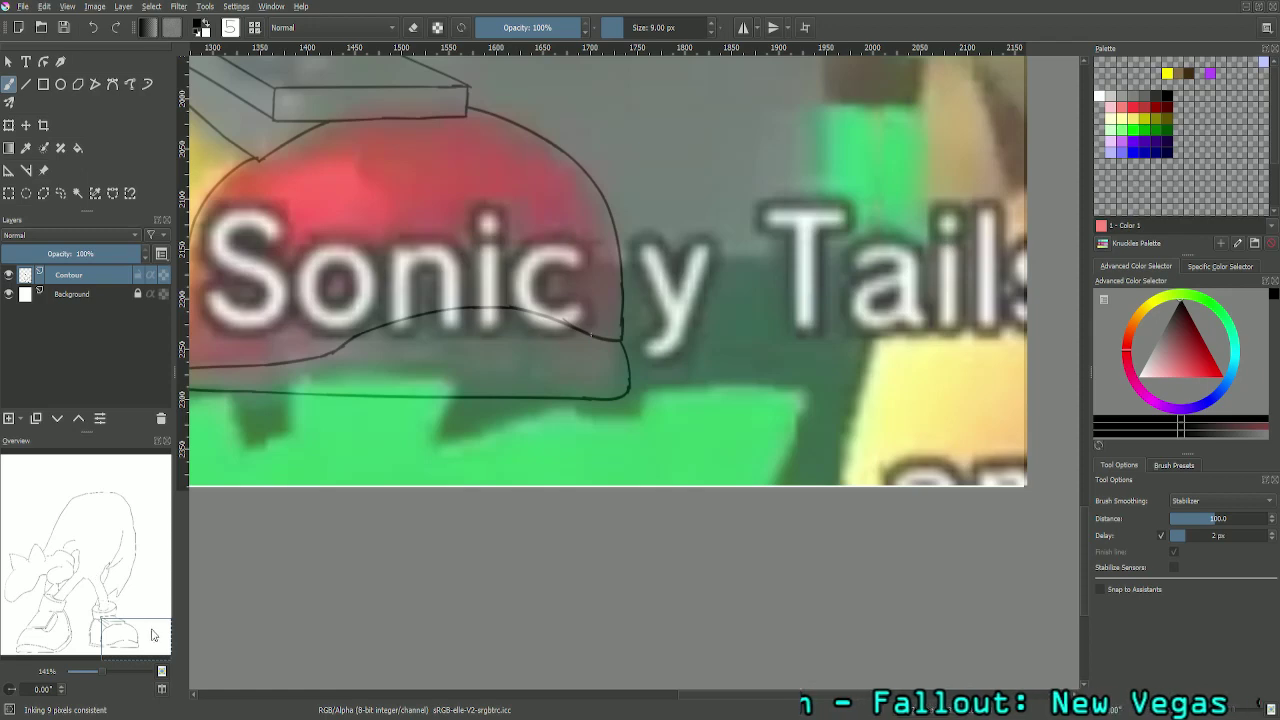
Step: Ink short lines branching off both edges of the long red shape below the olive area, and trim the overlap with the 18 px eraser
{"action": "left_click_drag", "start_coordinate": [152, 631], "coordinate": [145, 541]}
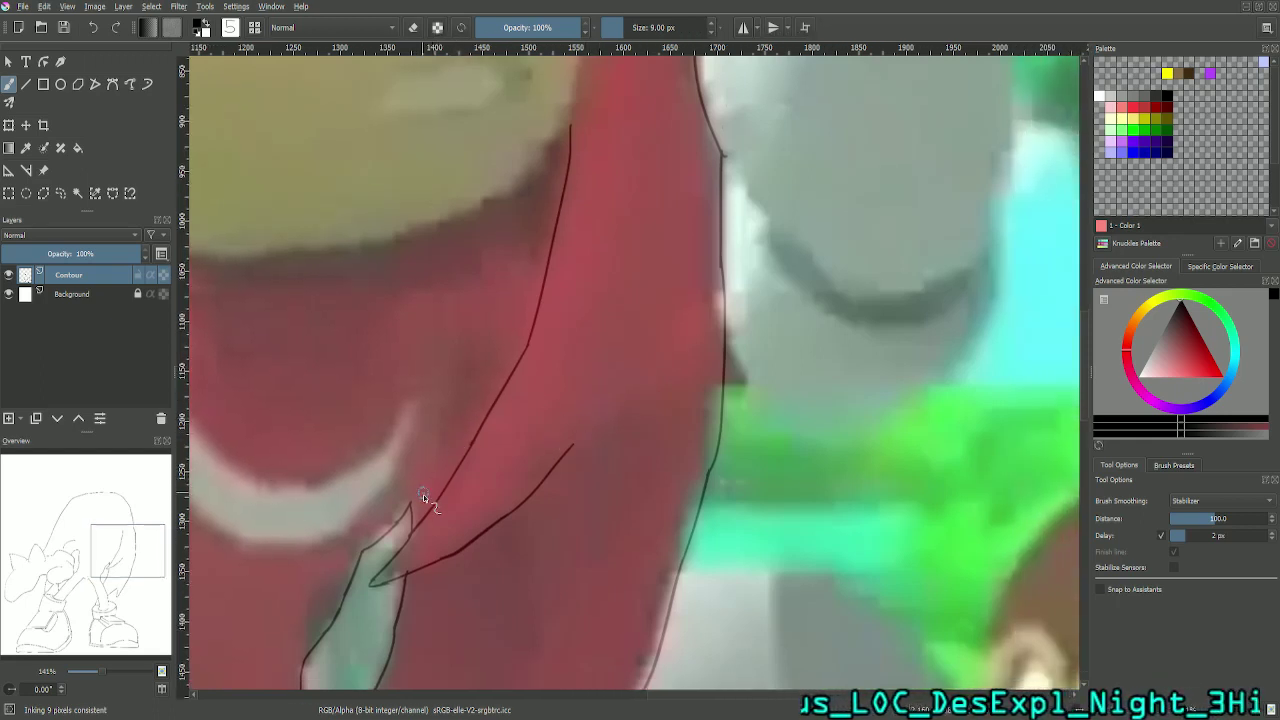
{"action": "mouse_move", "coordinate": [407, 503]}
{"action": "left_mouse_down"}
{"action": "mouse_move", "coordinate": [452, 457]}
{"action": "mouse_move", "coordinate": [483, 395]}
{"action": "left_mouse_up"}
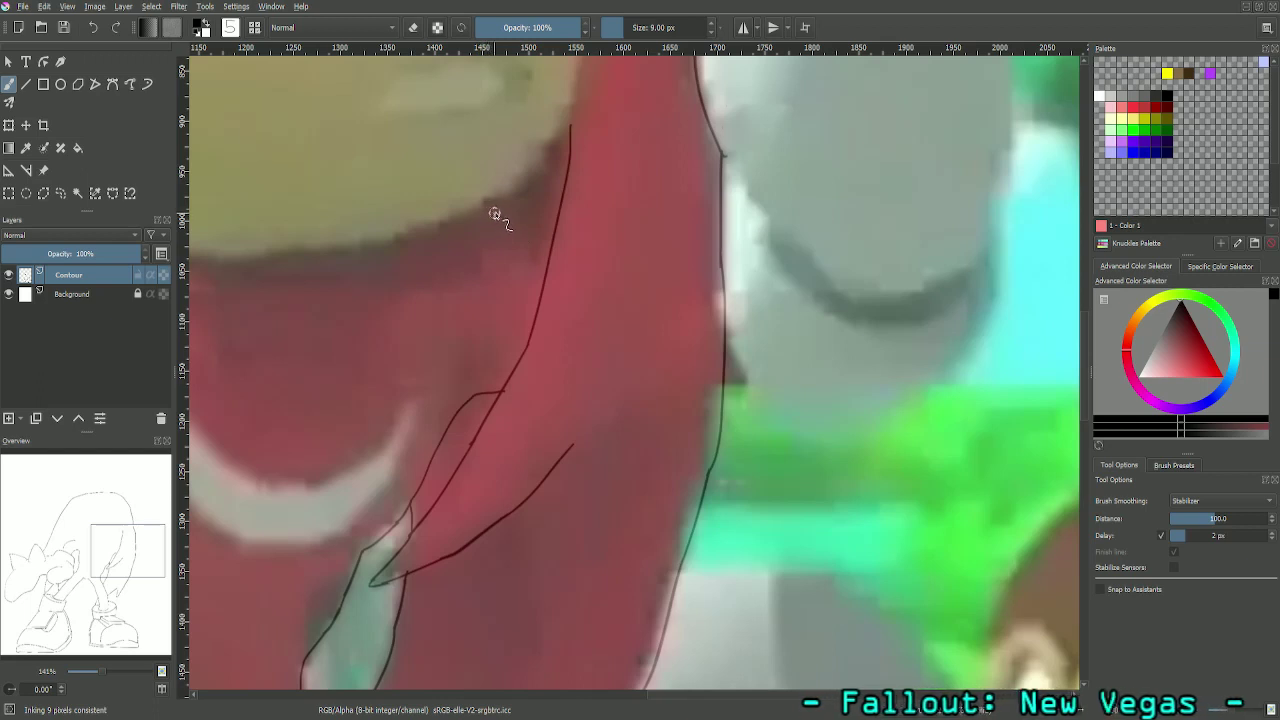
{"action": "left_click_drag", "start_coordinate": [481, 204], "coordinate": [556, 245]}
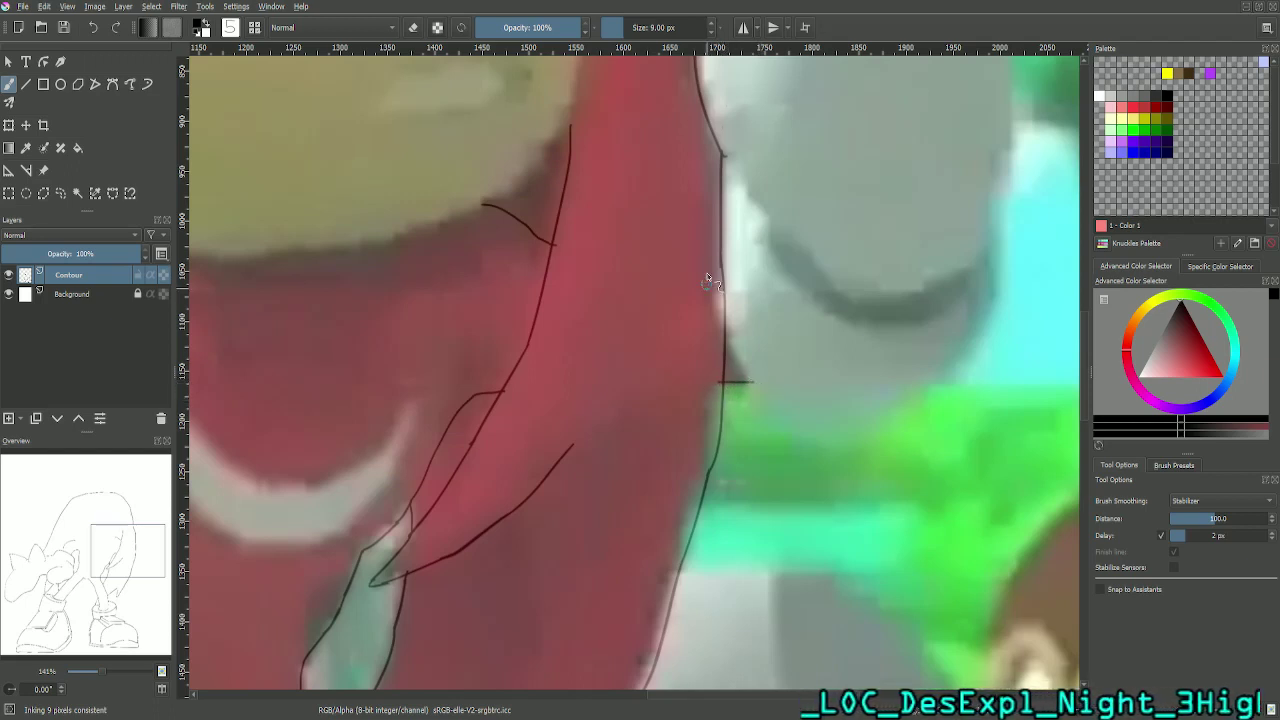
{"action": "left_click", "coordinate": [415, 27]}
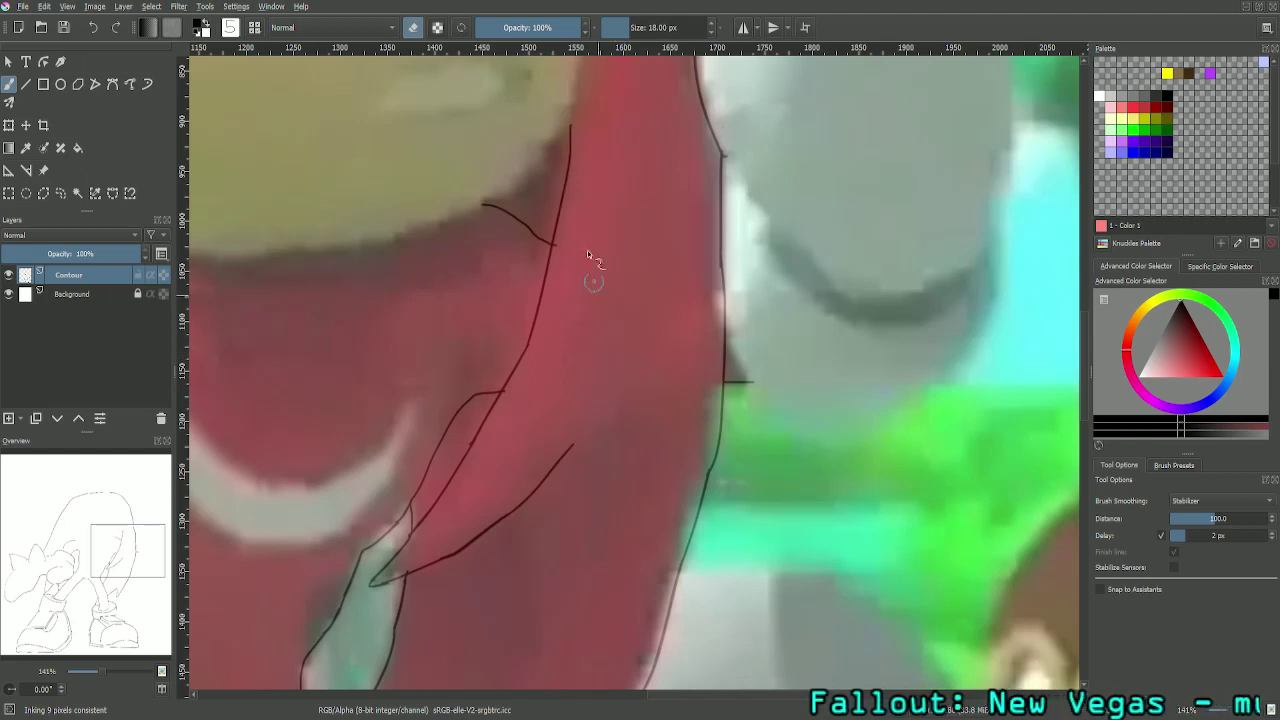
{"action": "left_click", "coordinate": [413, 27]}
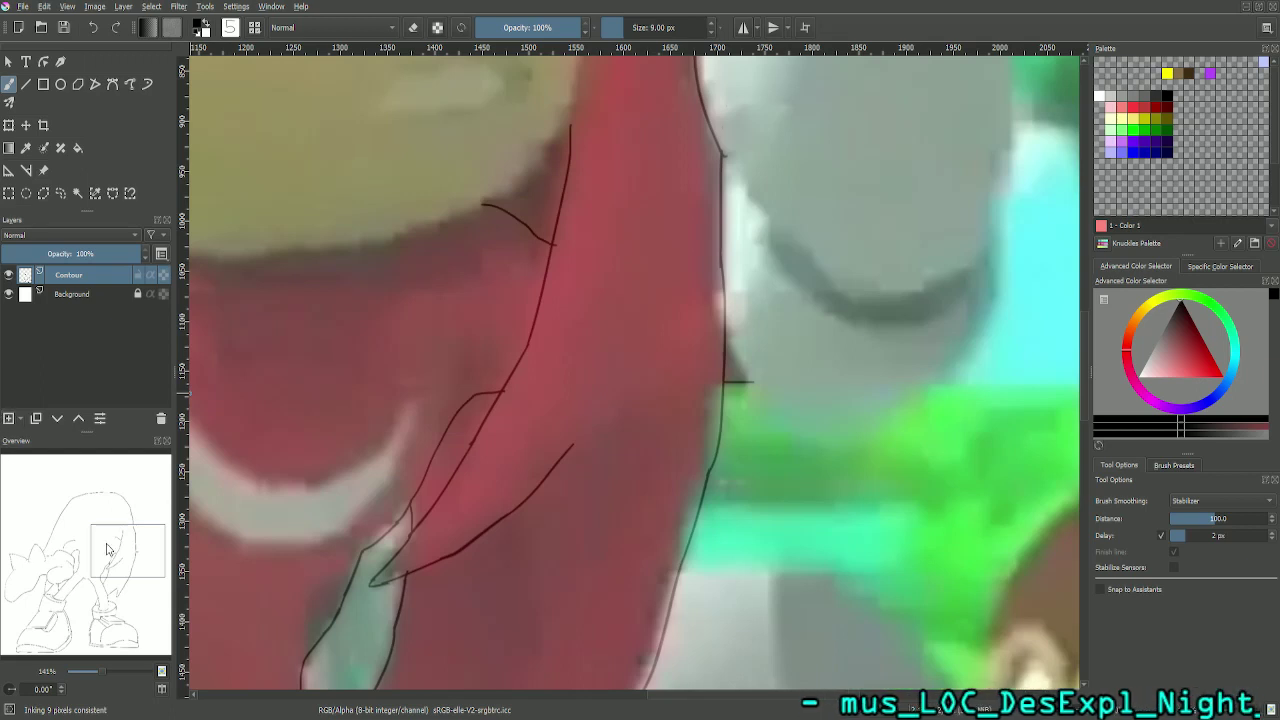
Step: Ink the rounded lower contour of the raised white glove, from the red body outline around the bottom to its outer edge
{"action": "left_click_drag", "start_coordinate": [138, 552], "coordinate": [138, 553]}
{"action": "left_click_drag", "start_coordinate": [140, 553], "coordinate": [153, 546]}
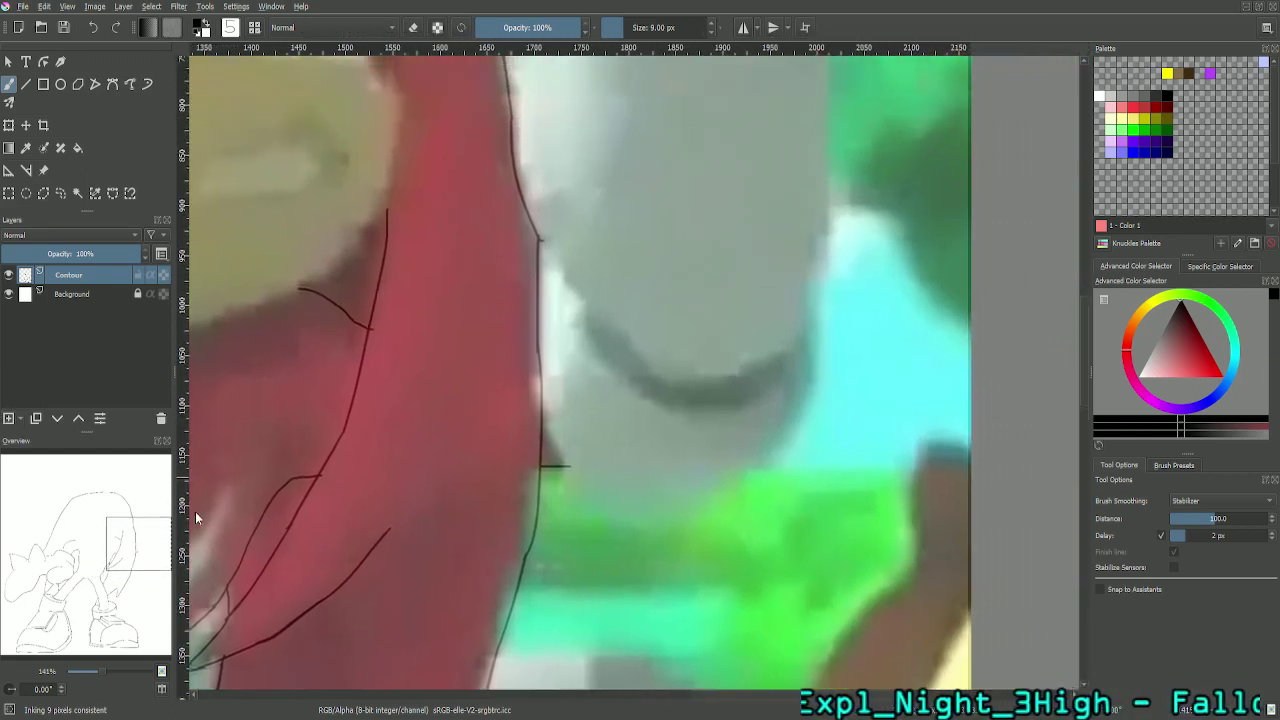
{"action": "left_click_drag", "start_coordinate": [542, 408], "coordinate": [602, 490]}
{"action": "key", "text": "ctrl+z"}
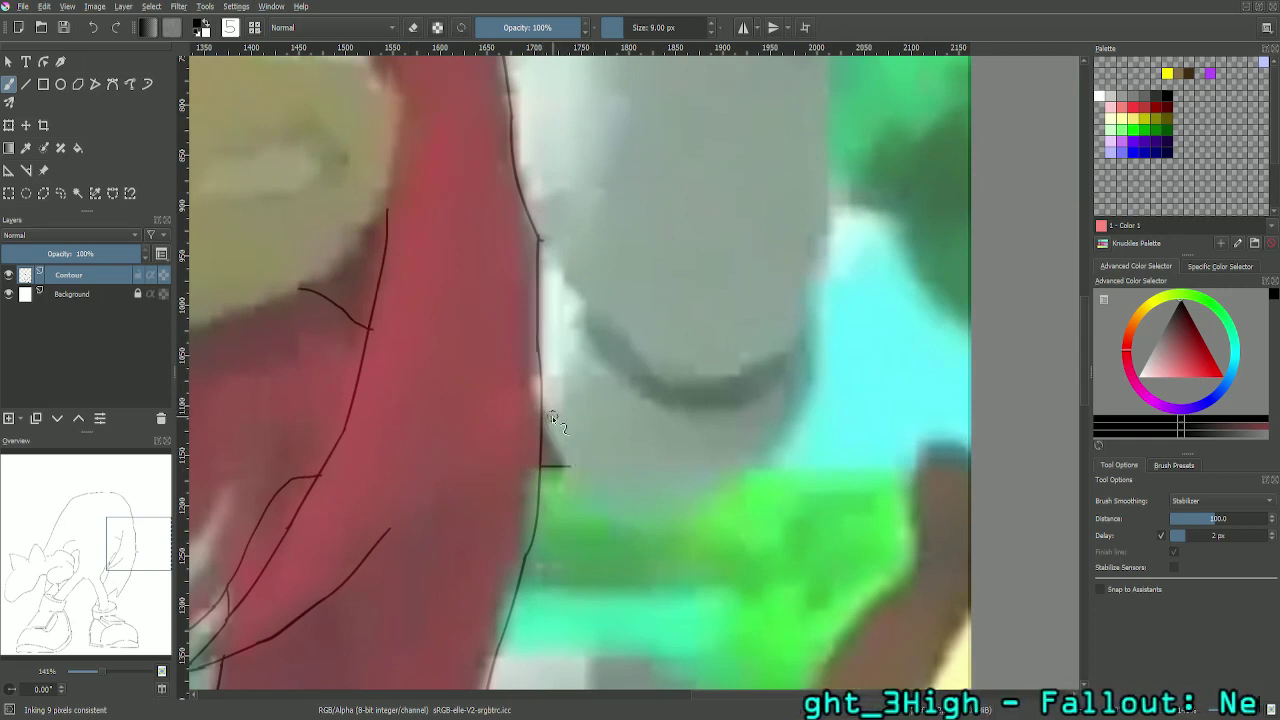
{"action": "mouse_move", "coordinate": [544, 412]}
{"action": "left_mouse_down"}
{"action": "mouse_move", "coordinate": [585, 493]}
{"action": "mouse_move", "coordinate": [688, 514]}
{"action": "mouse_move", "coordinate": [649, 510]}
{"action": "mouse_move", "coordinate": [742, 479]}
{"action": "mouse_move", "coordinate": [790, 432]}
{"action": "mouse_move", "coordinate": [742, 485]}
{"action": "mouse_move", "coordinate": [837, 367]}
{"action": "mouse_move", "coordinate": [785, 441]}
{"action": "mouse_move", "coordinate": [804, 400]}
{"action": "left_mouse_up"}
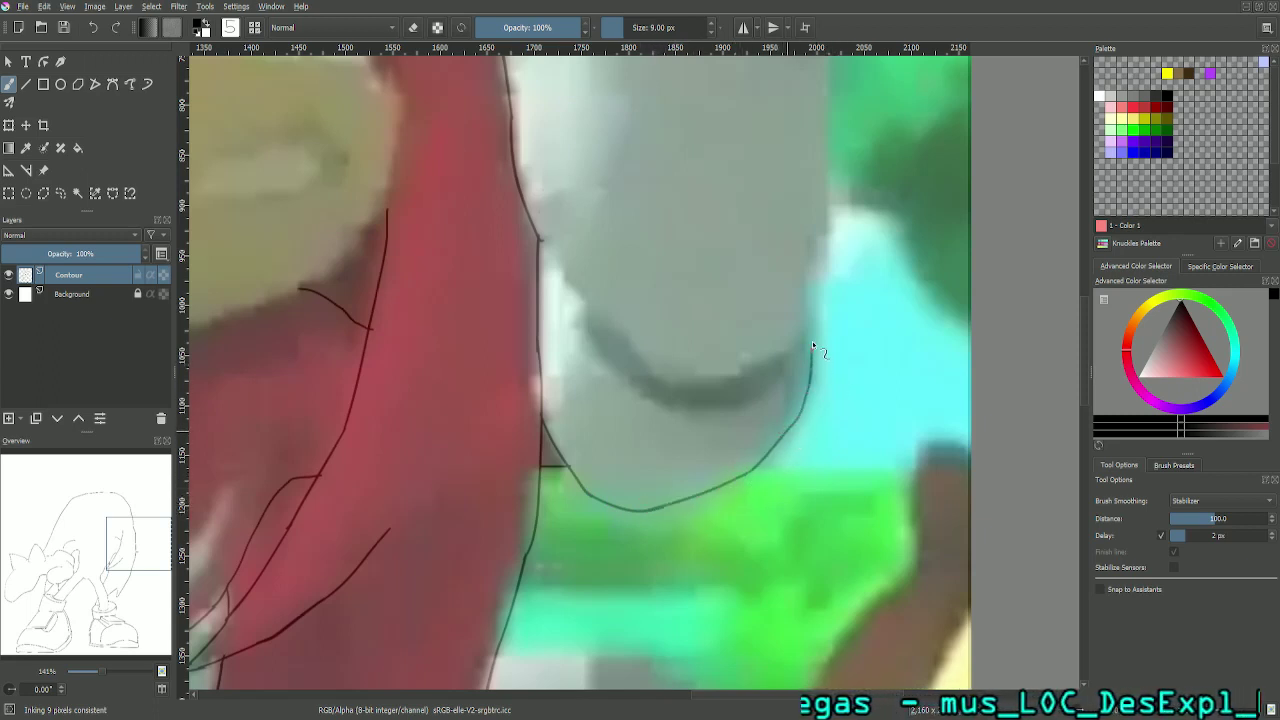
Step: Ink the upper edge of the glove's dark band, curving from the outer edge back to the red body outline
{"action": "mouse_move", "coordinate": [806, 336]}
{"action": "left_mouse_down"}
{"action": "mouse_move", "coordinate": [677, 373]}
{"action": "mouse_move", "coordinate": [612, 264]}
{"action": "left_mouse_up"}
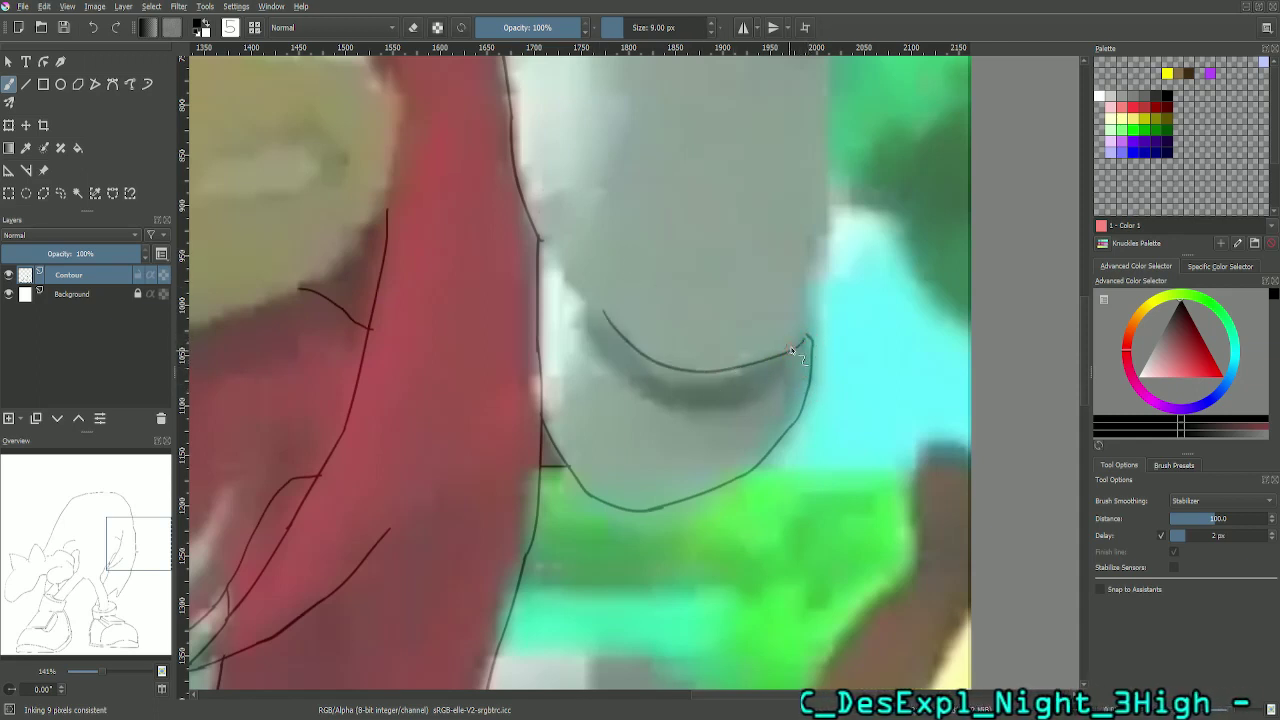
{"action": "key", "text": "ctrl+z"}
{"action": "left_click_drag", "start_coordinate": [802, 330], "coordinate": [659, 365]}
{"action": "key", "text": "ctrl+z"}
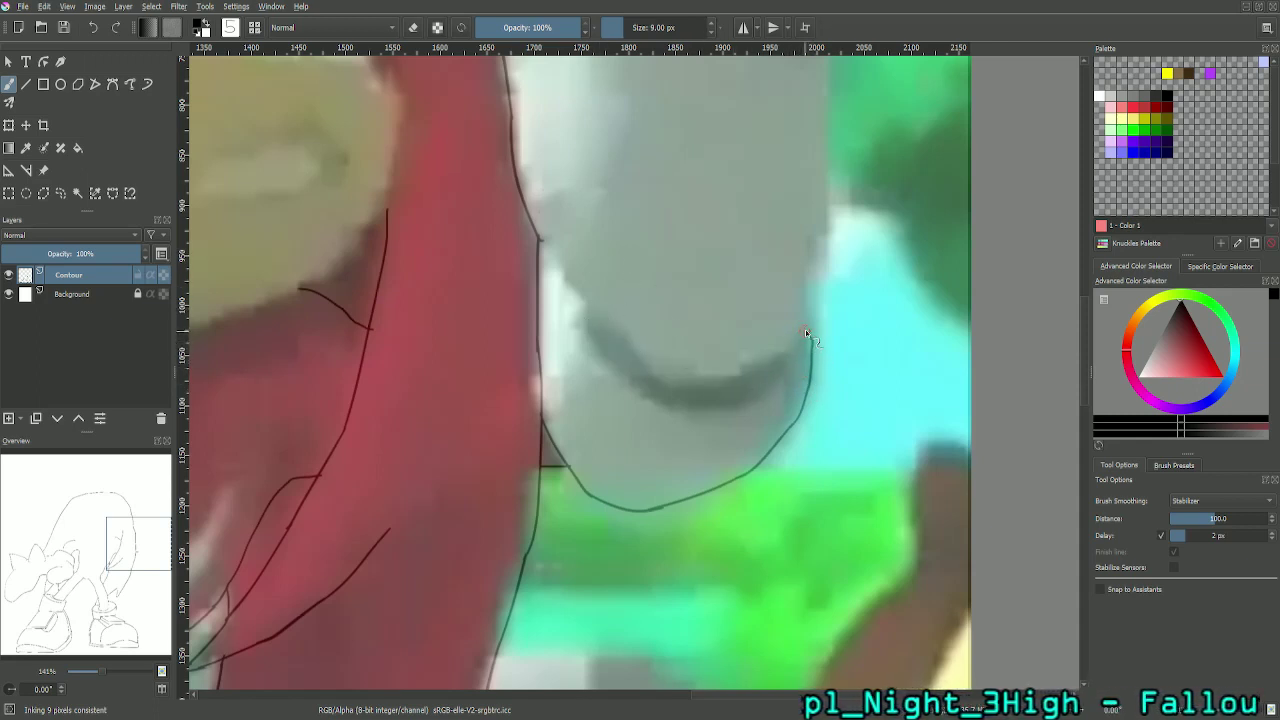
{"action": "mouse_move", "coordinate": [805, 329]}
{"action": "left_mouse_down"}
{"action": "mouse_move", "coordinate": [784, 352]}
{"action": "mouse_move", "coordinate": [598, 344]}
{"action": "left_mouse_up"}
{"action": "left_click_drag", "start_coordinate": [684, 372], "coordinate": [620, 328]}
{"action": "key", "text": "ctrl+z"}
{"action": "mouse_move", "coordinate": [676, 372]}
{"action": "left_mouse_down"}
{"action": "mouse_move", "coordinate": [646, 361]}
{"action": "mouse_move", "coordinate": [544, 247]}
{"action": "left_mouse_up"}
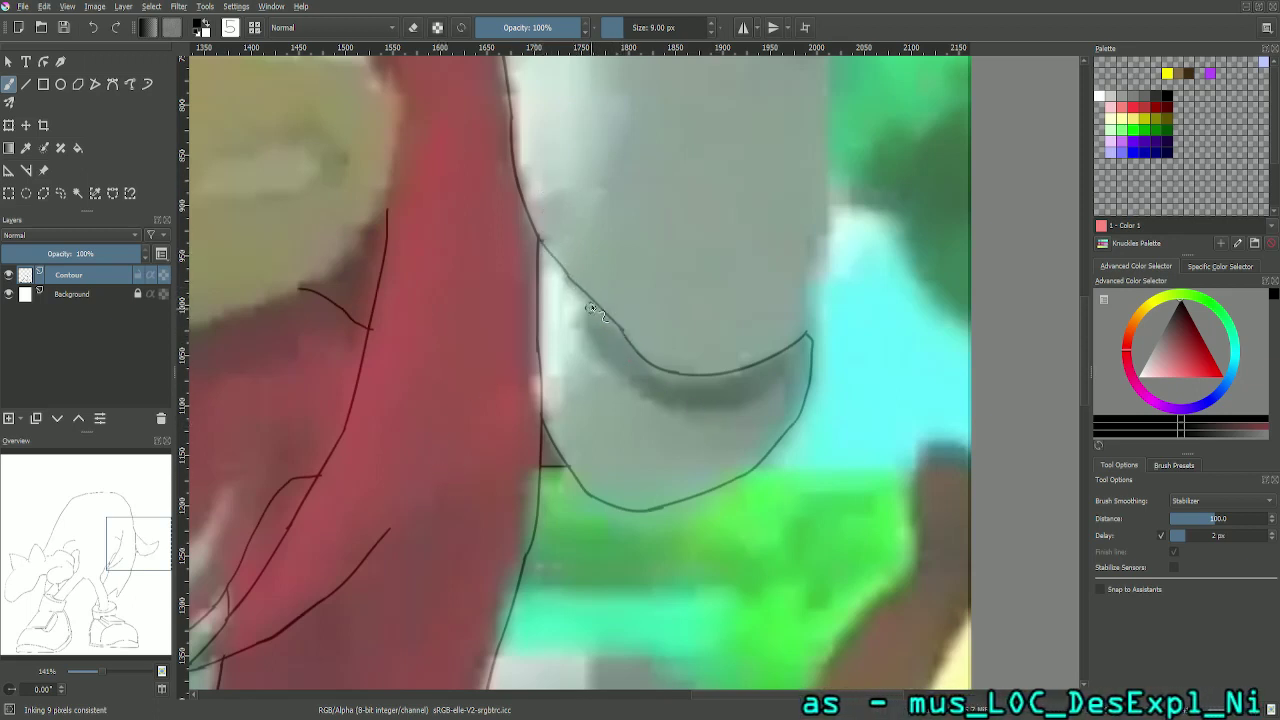
Step: Ink the dark band's inner end and its curved lower edge on the raised glove
{"action": "left_click_drag", "start_coordinate": [589, 296], "coordinate": [590, 320]}
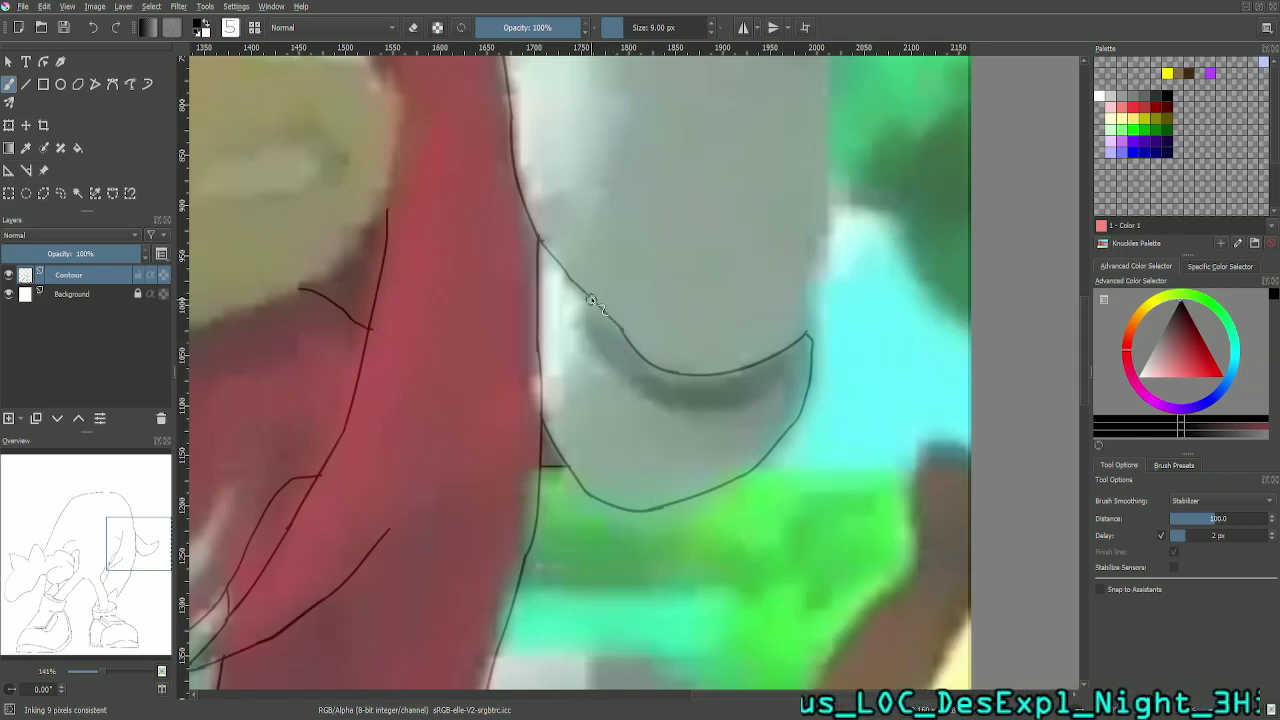
{"action": "mouse_move", "coordinate": [589, 334]}
{"action": "left_mouse_down"}
{"action": "mouse_move", "coordinate": [703, 414]}
{"action": "mouse_move", "coordinate": [772, 400]}
{"action": "mouse_move", "coordinate": [785, 372]}
{"action": "left_mouse_up"}
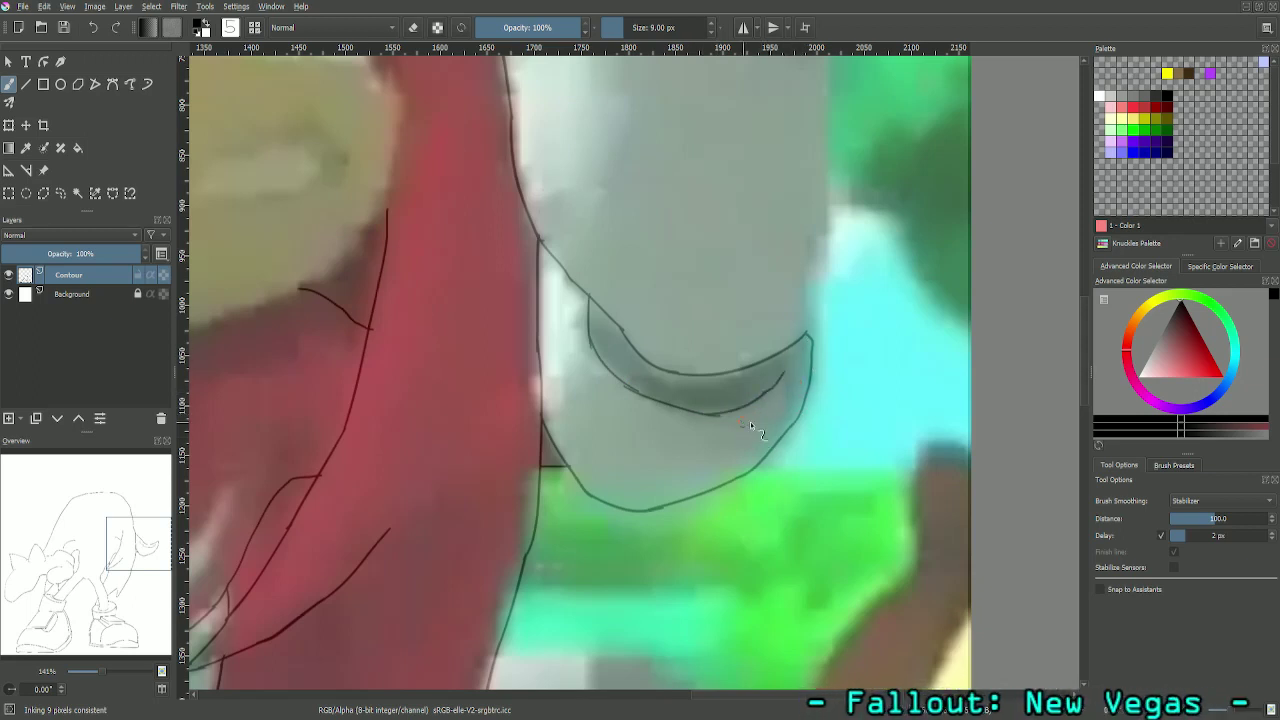
{"action": "scroll", "coordinate": [578, 391], "scroll_direction": "down", "scroll_amount": 5}
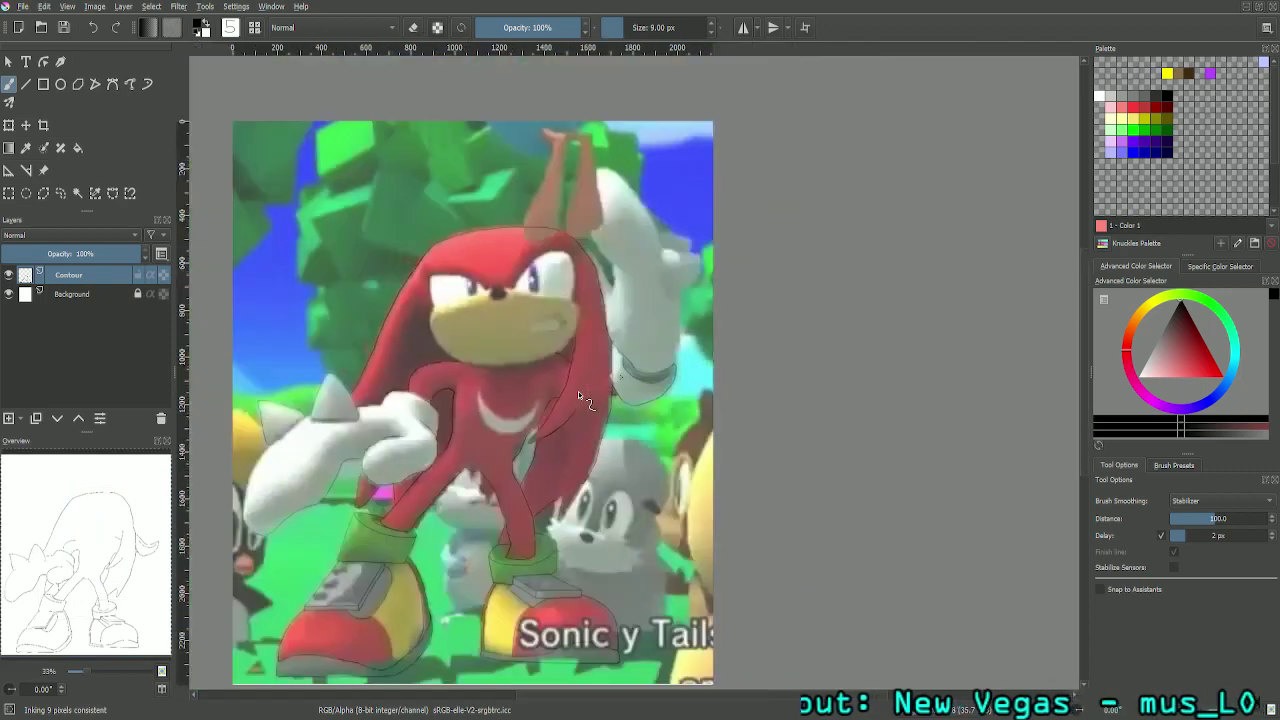
{"action": "scroll", "coordinate": [578, 391], "scroll_direction": "up", "scroll_amount": 5}
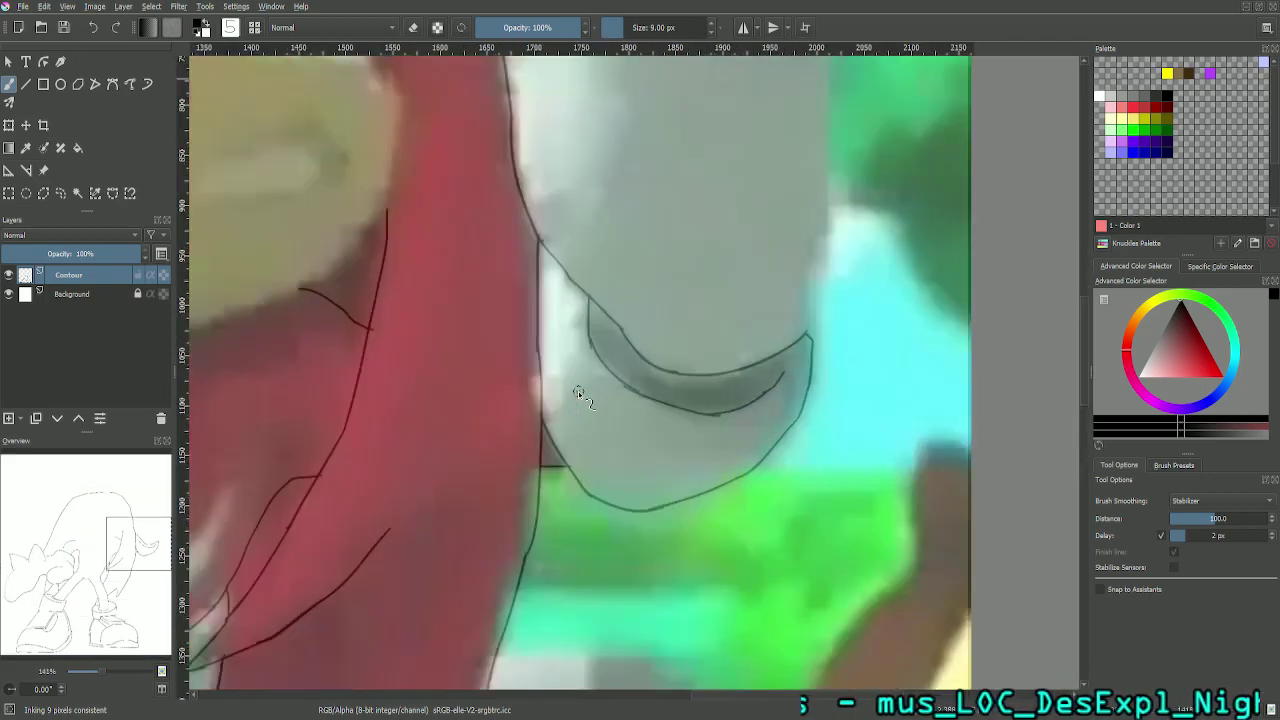
Step: Erase the overshoot at the band's outer upper corner with the 18 px eraser and re-ink the corner with the 9 px brush
{"action": "key", "text": "plus"}
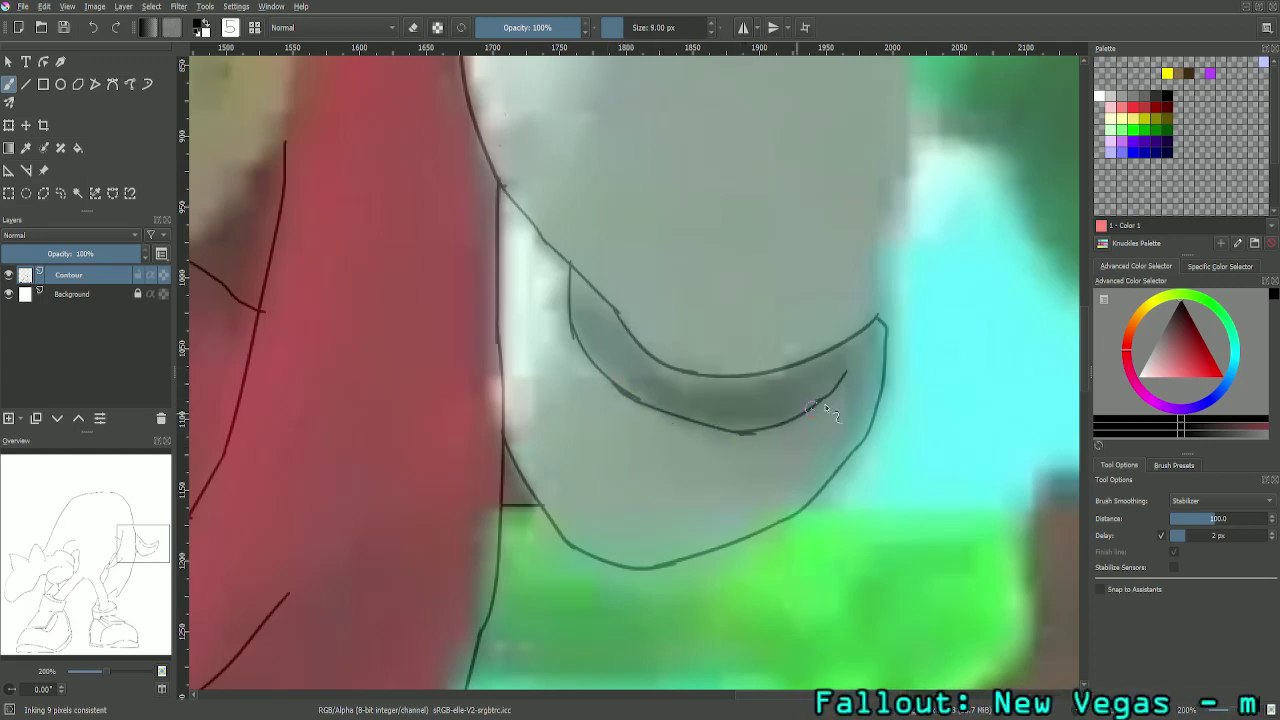
{"action": "left_click_drag", "start_coordinate": [155, 558], "coordinate": [172, 539]}
{"action": "left_click", "coordinate": [413, 27]}
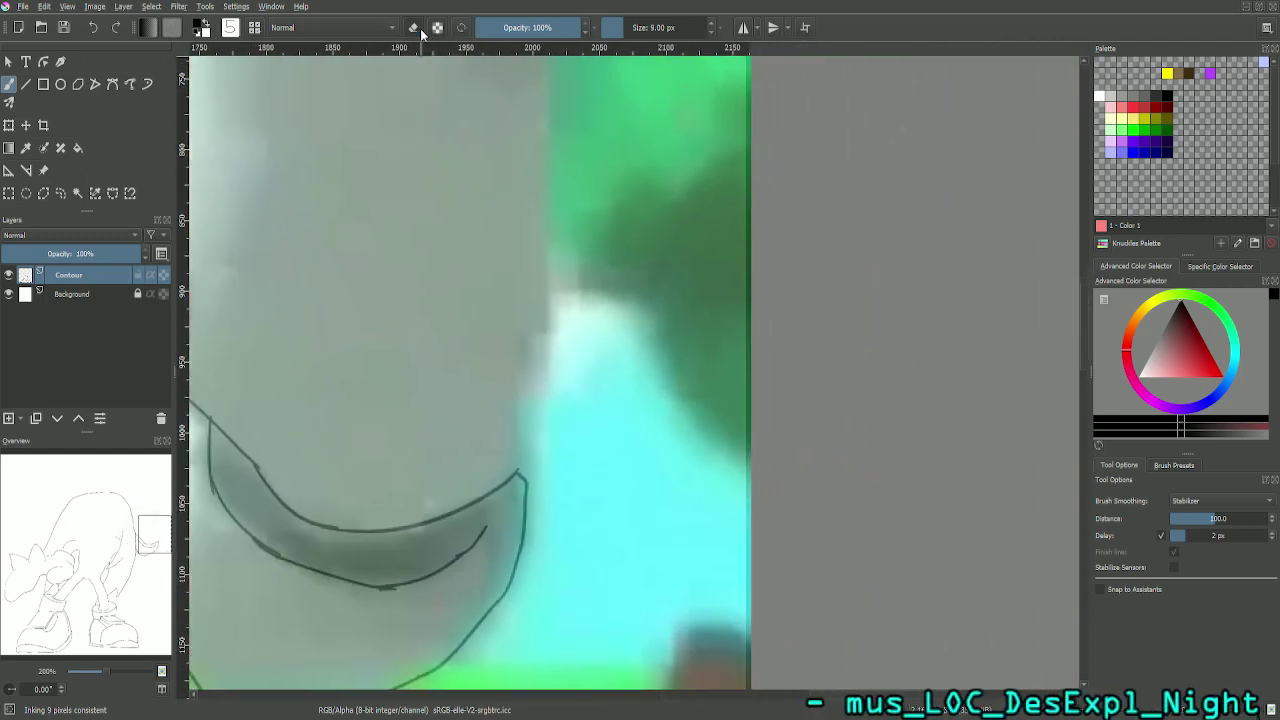
{"action": "left_click_drag", "start_coordinate": [524, 478], "coordinate": [532, 484]}
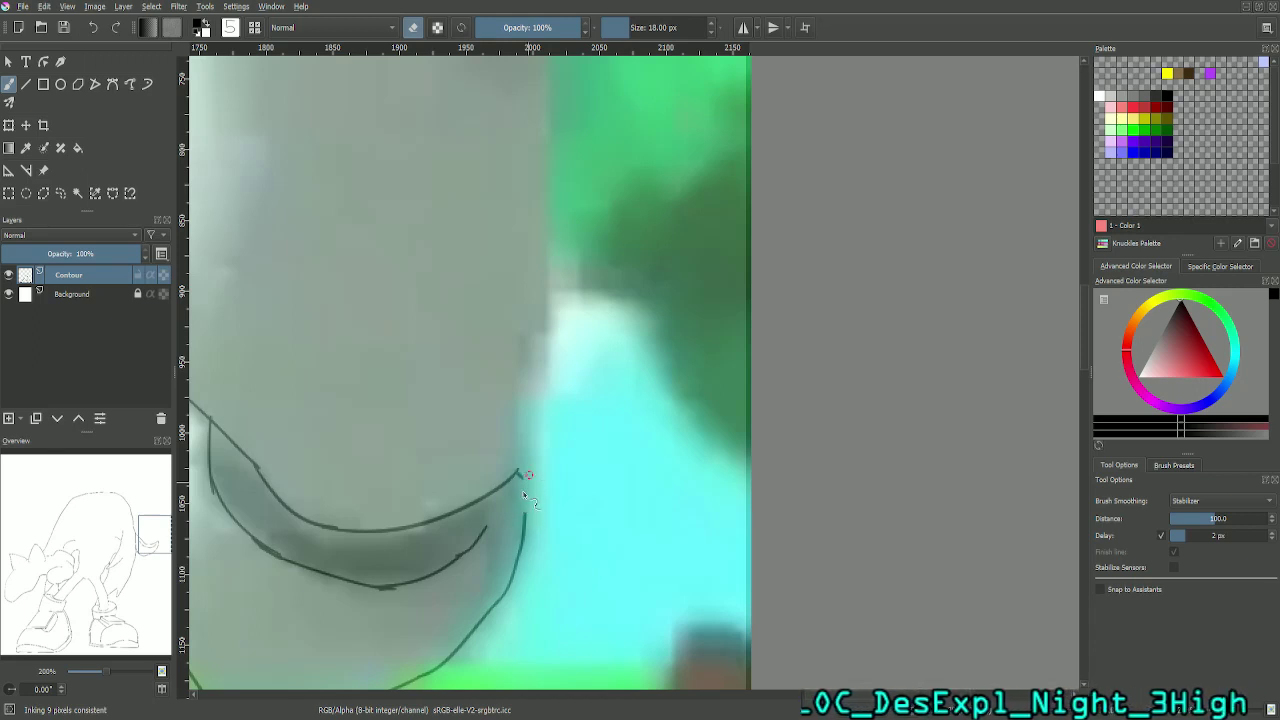
{"action": "left_click", "coordinate": [413, 27]}
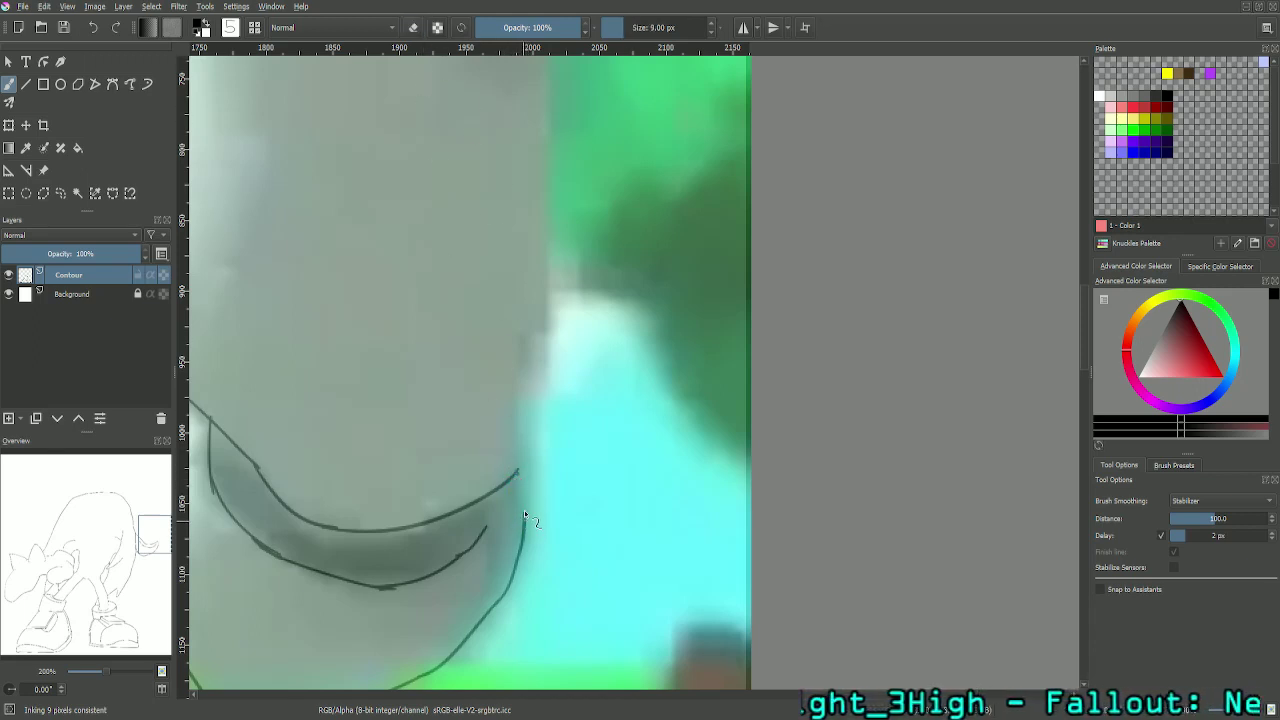
{"action": "left_click_drag", "start_coordinate": [524, 510], "coordinate": [519, 471]}
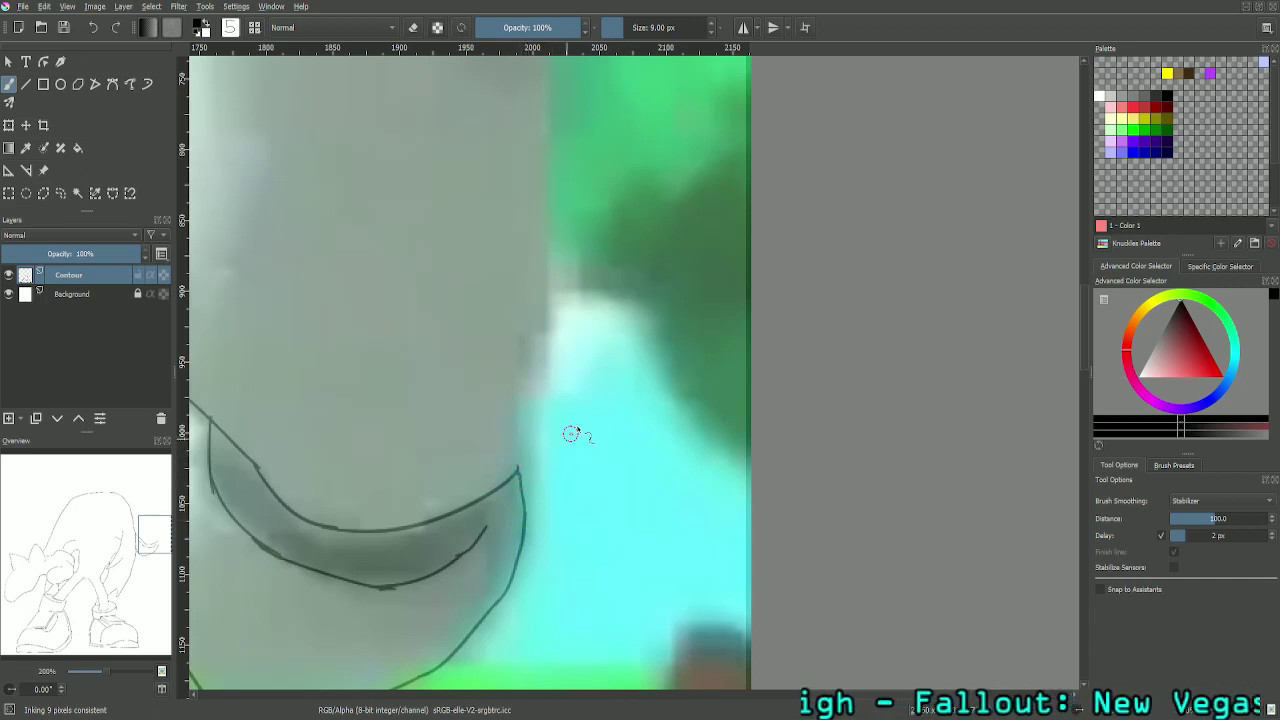
Step: Ink the raised glove's outer edge upward from the band's outer corner to just below the grey spike
{"action": "key", "text": "minus"}
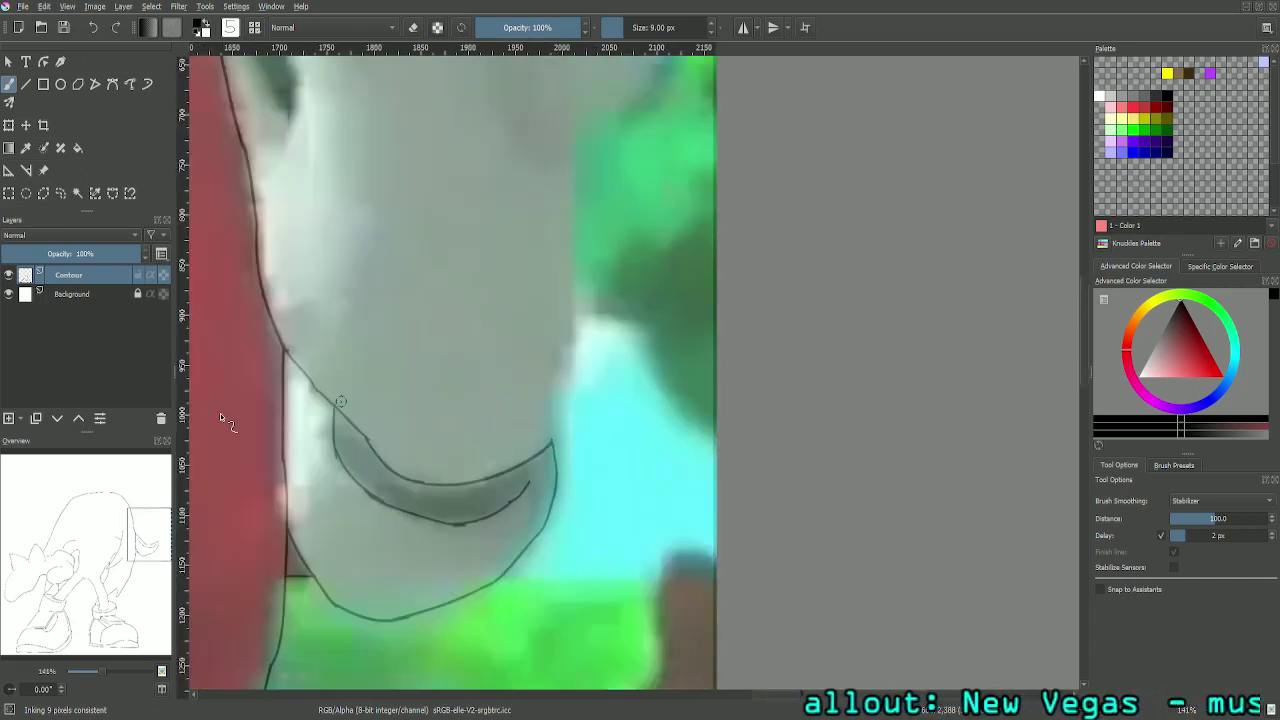
{"action": "left_click_drag", "start_coordinate": [159, 520], "coordinate": [164, 508]}
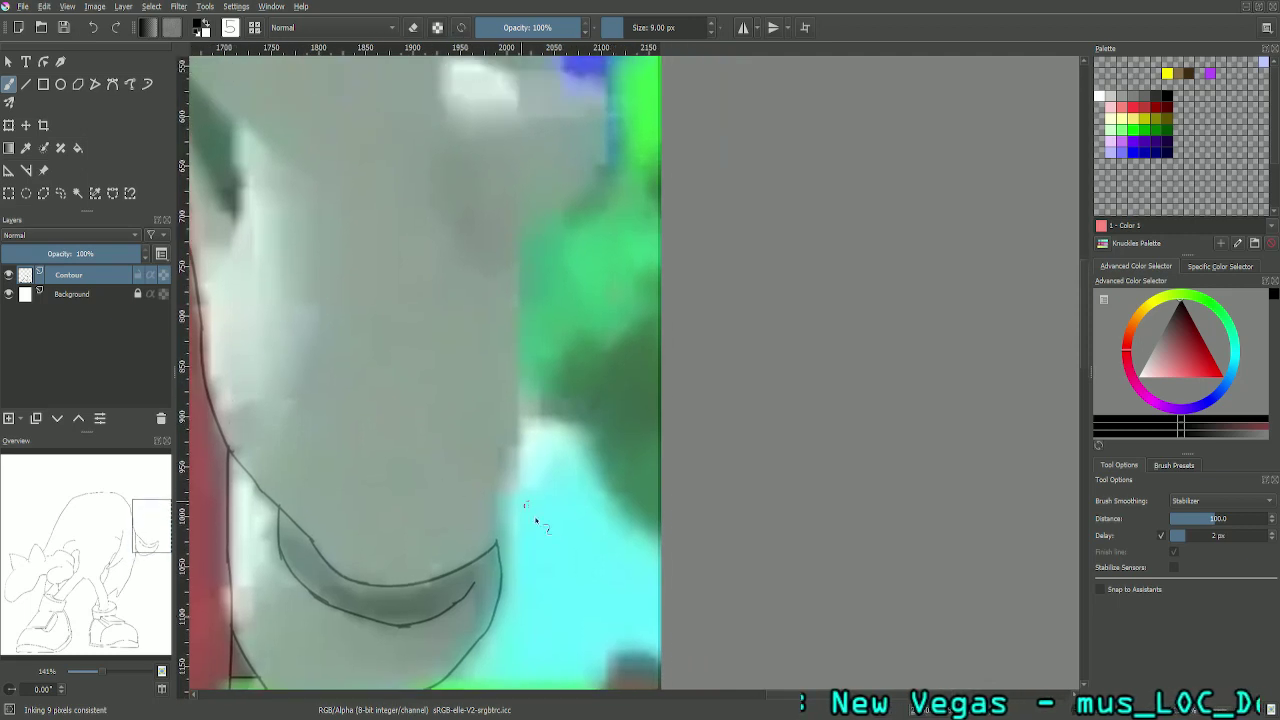
{"action": "left_click_drag", "start_coordinate": [495, 544], "coordinate": [546, 204]}
{"action": "key", "text": "ctrl+z"}
{"action": "left_click_drag", "start_coordinate": [502, 471], "coordinate": [522, 295]}
{"action": "mouse_move", "coordinate": [512, 402]}
{"action": "left_mouse_down"}
{"action": "mouse_move", "coordinate": [523, 310]}
{"action": "mouse_move", "coordinate": [513, 178]}
{"action": "left_mouse_up"}
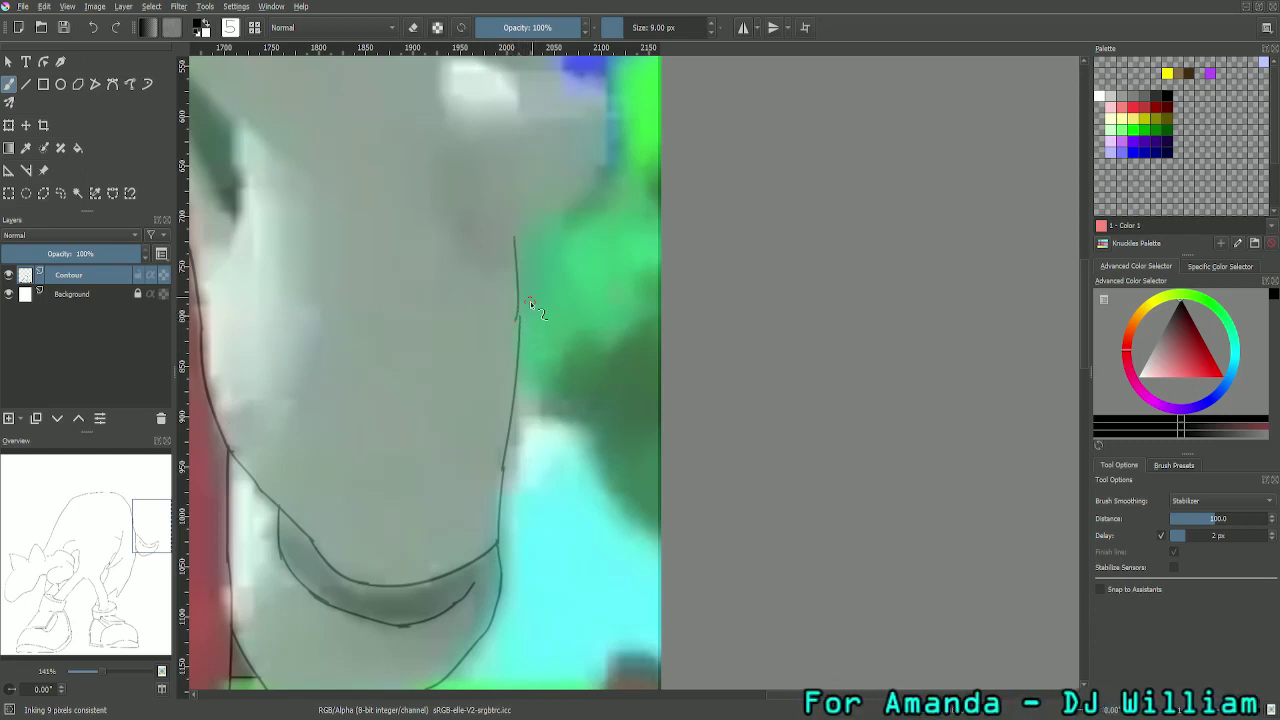
{"action": "key", "text": "ctrl+z"}
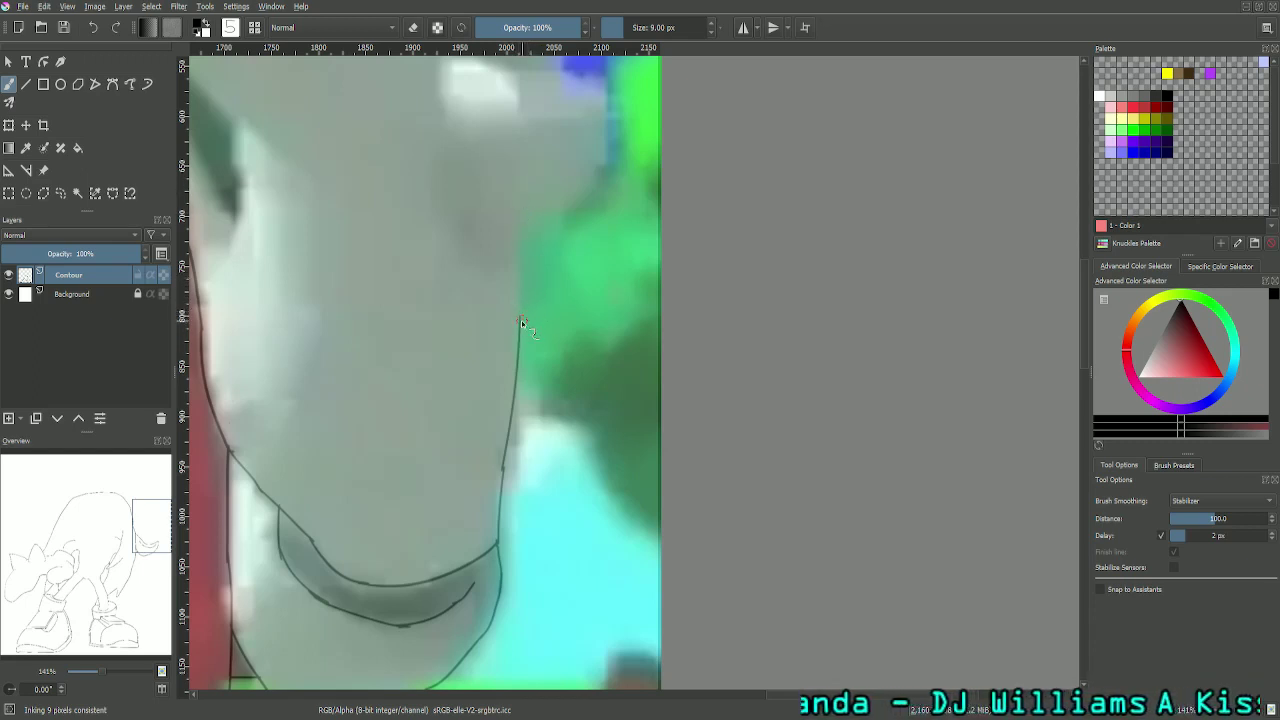
{"action": "left_click_drag", "start_coordinate": [519, 318], "coordinate": [519, 226]}
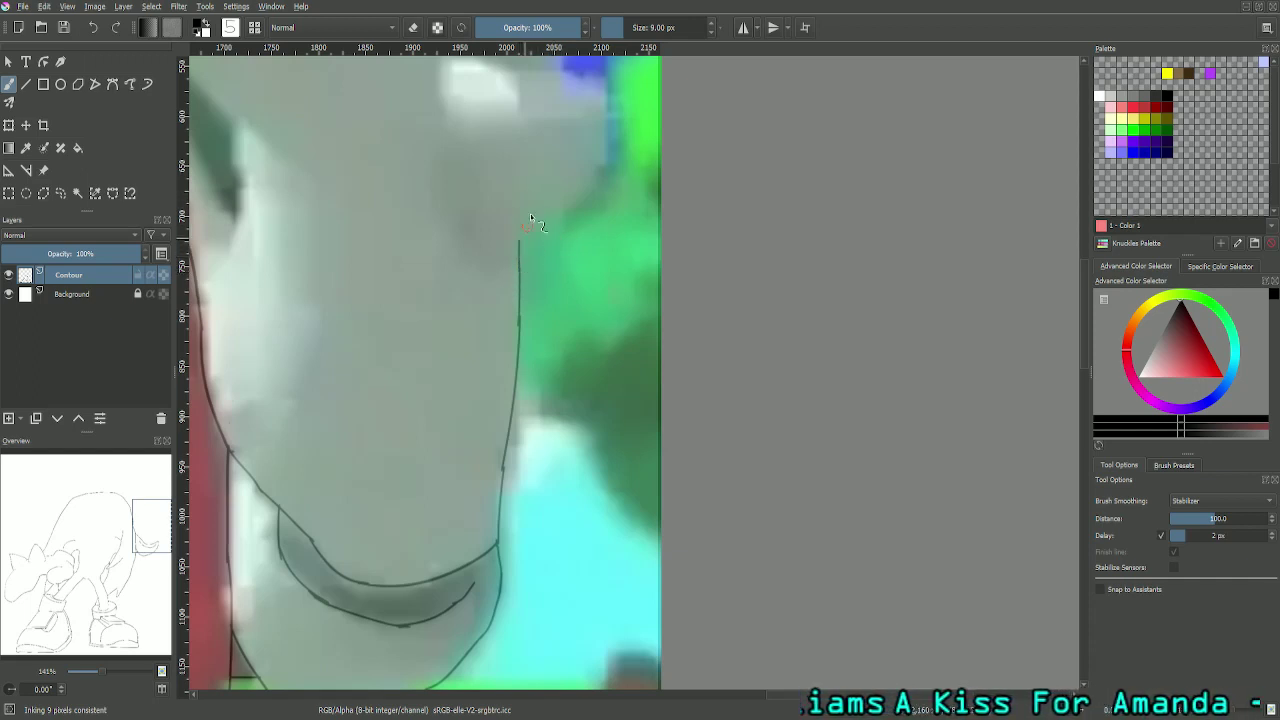
Step: Ink a curved line from the head outline along the dark green gap to its lower tip, and trim the overshoot with the 18 px eraser
{"action": "left_click_drag", "start_coordinate": [157, 524], "coordinate": [141, 504]}
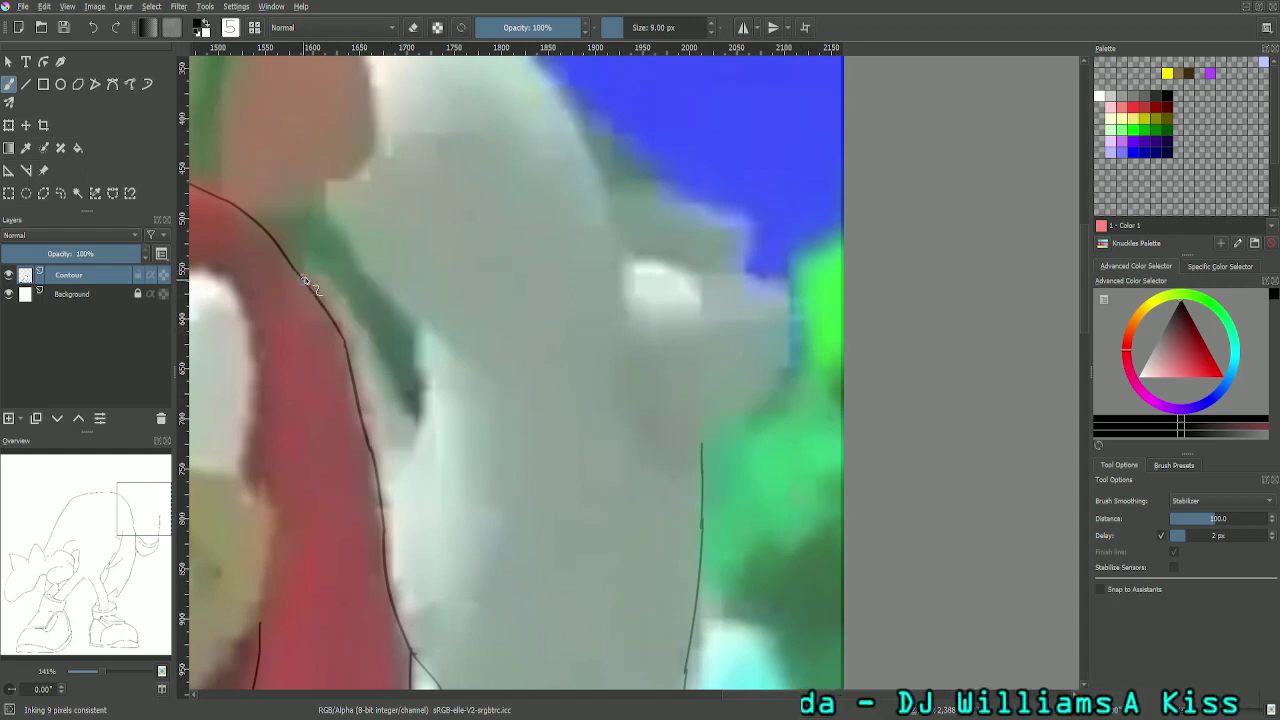
{"action": "mouse_move", "coordinate": [330, 287]}
{"action": "left_mouse_down"}
{"action": "mouse_move", "coordinate": [363, 329]}
{"action": "mouse_move", "coordinate": [361, 316]}
{"action": "mouse_move", "coordinate": [348, 305]}
{"action": "mouse_move", "coordinate": [416, 432]}
{"action": "left_mouse_up"}
{"action": "key", "text": "ctrl+z"}
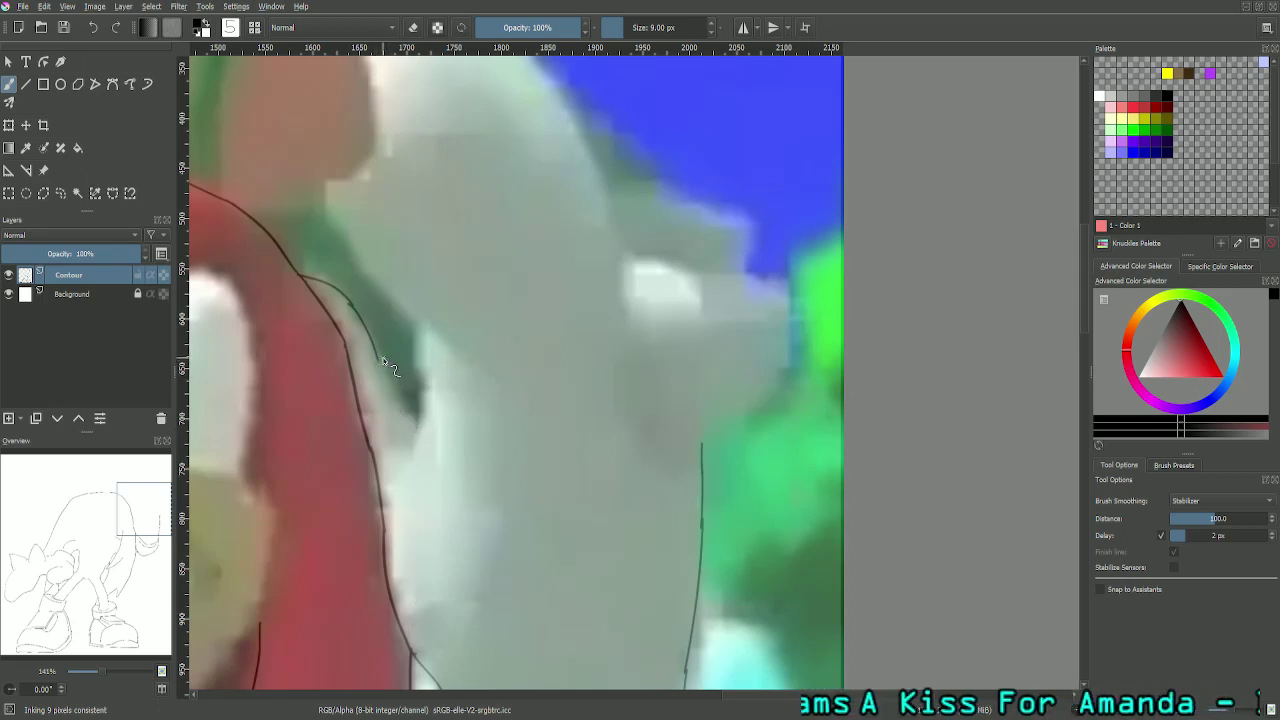
{"action": "mouse_move", "coordinate": [381, 367]}
{"action": "left_mouse_down"}
{"action": "mouse_move", "coordinate": [428, 414]}
{"action": "mouse_move", "coordinate": [408, 410]}
{"action": "mouse_move", "coordinate": [436, 424]}
{"action": "left_mouse_up"}
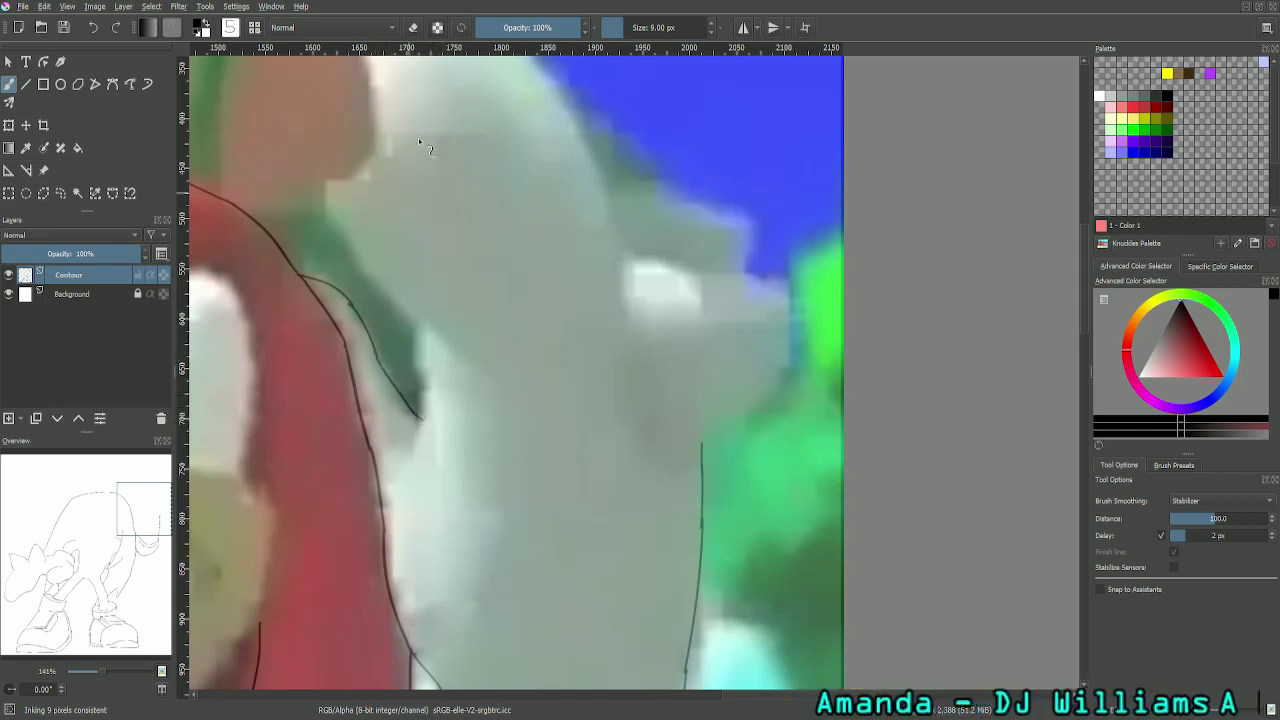
{"action": "left_click", "coordinate": [414, 26]}
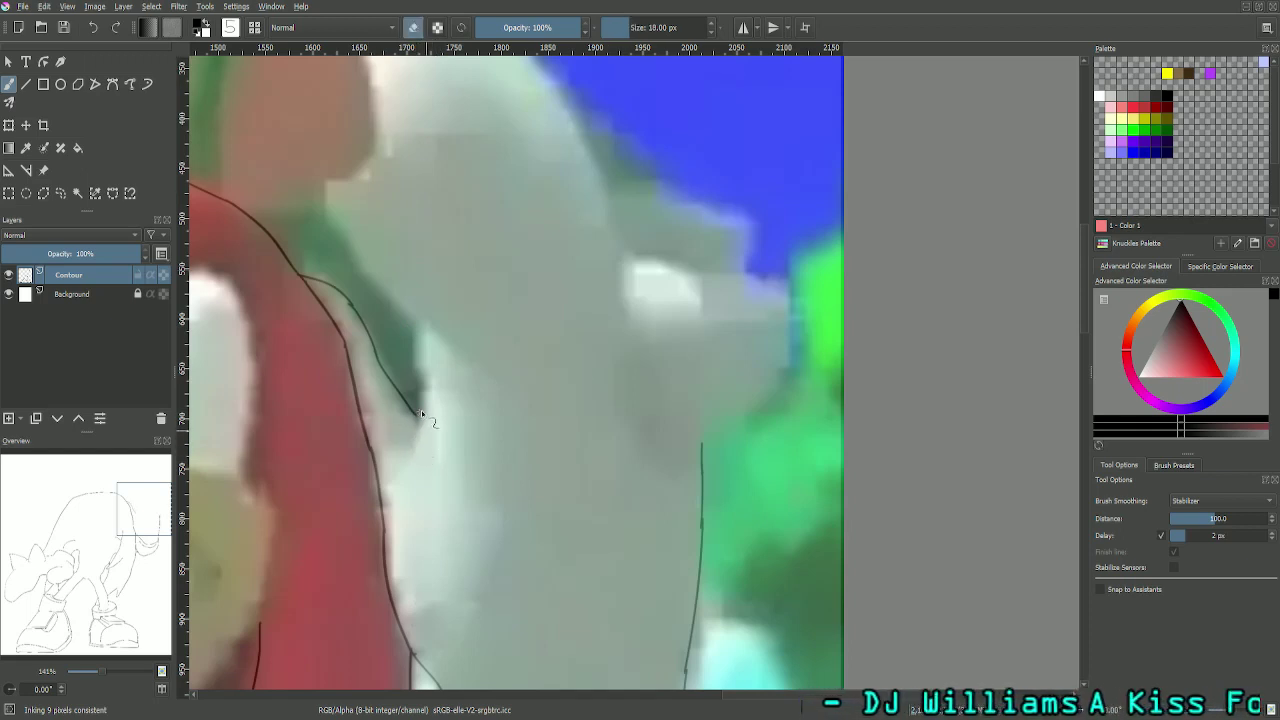
{"action": "left_click", "coordinate": [414, 26]}
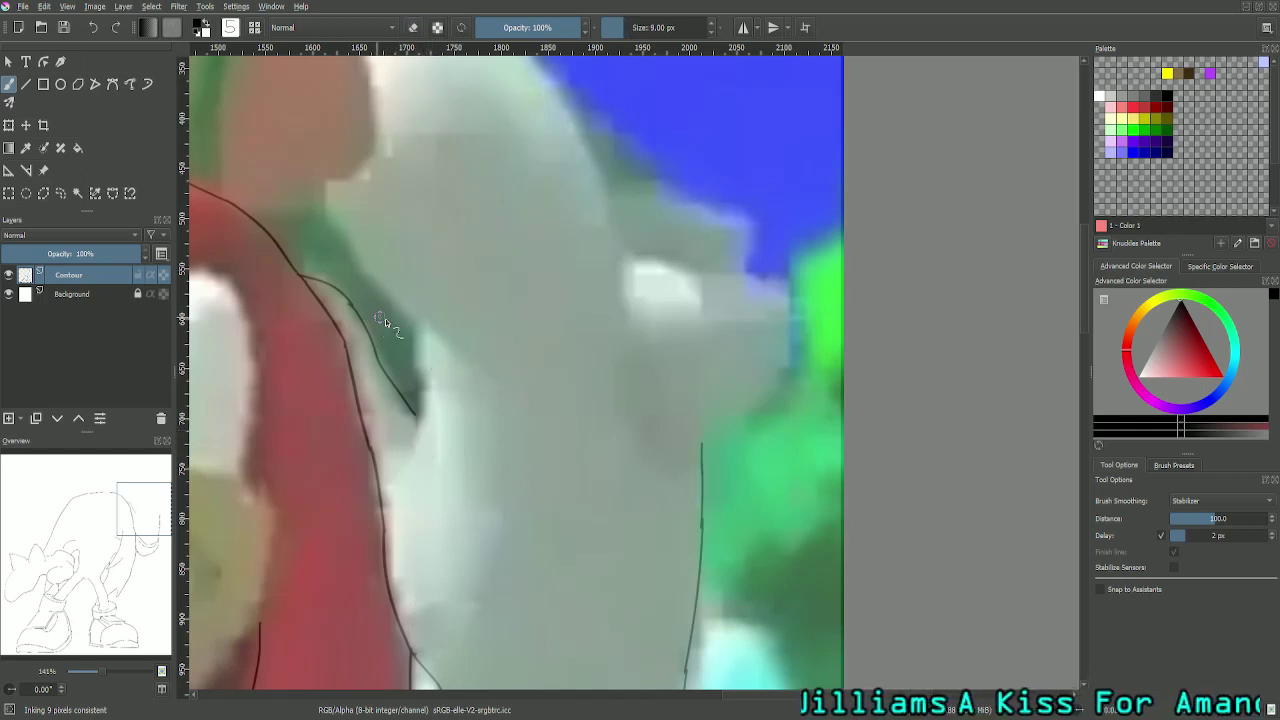
Step: Ink a short, nearly vertical line down the glove side of the green gap, running through its lower tip
{"action": "left_click_drag", "start_coordinate": [419, 314], "coordinate": [369, 464]}
{"action": "key", "text": "ctrl+z"}
{"action": "left_click_drag", "start_coordinate": [419, 313], "coordinate": [412, 443]}
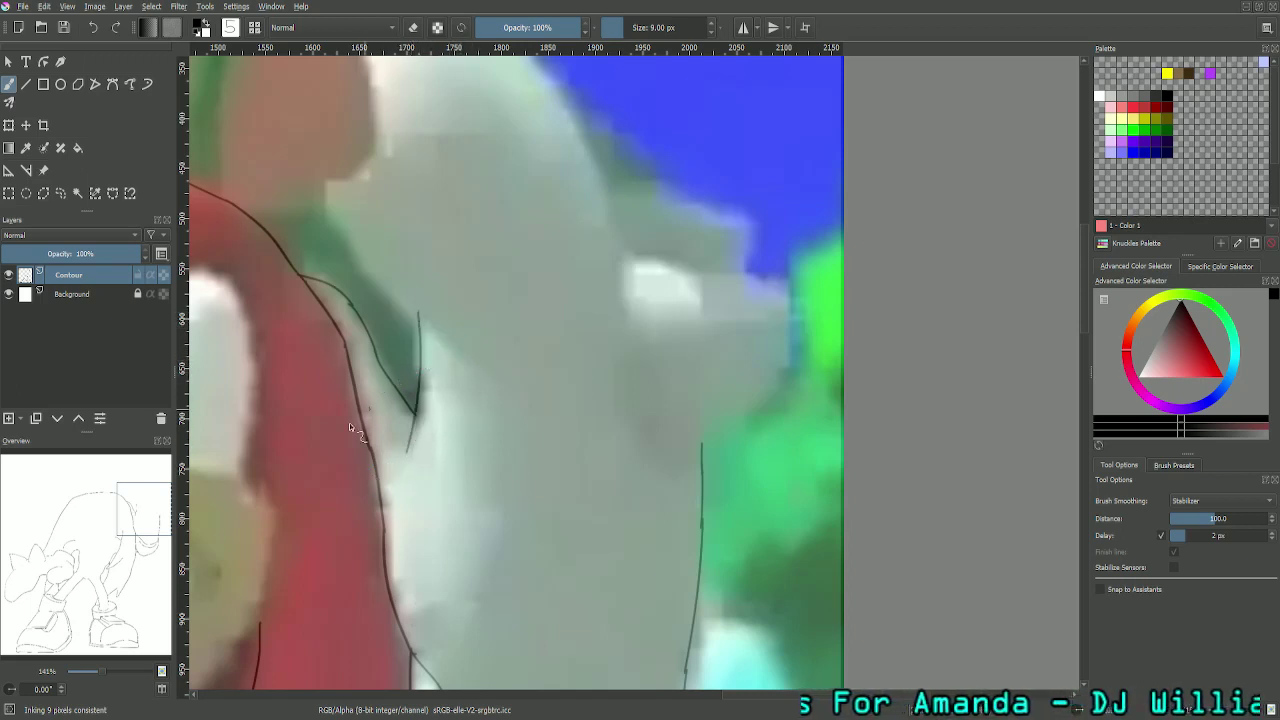
{"action": "left_click_drag", "start_coordinate": [147, 517], "coordinate": [155, 497]}
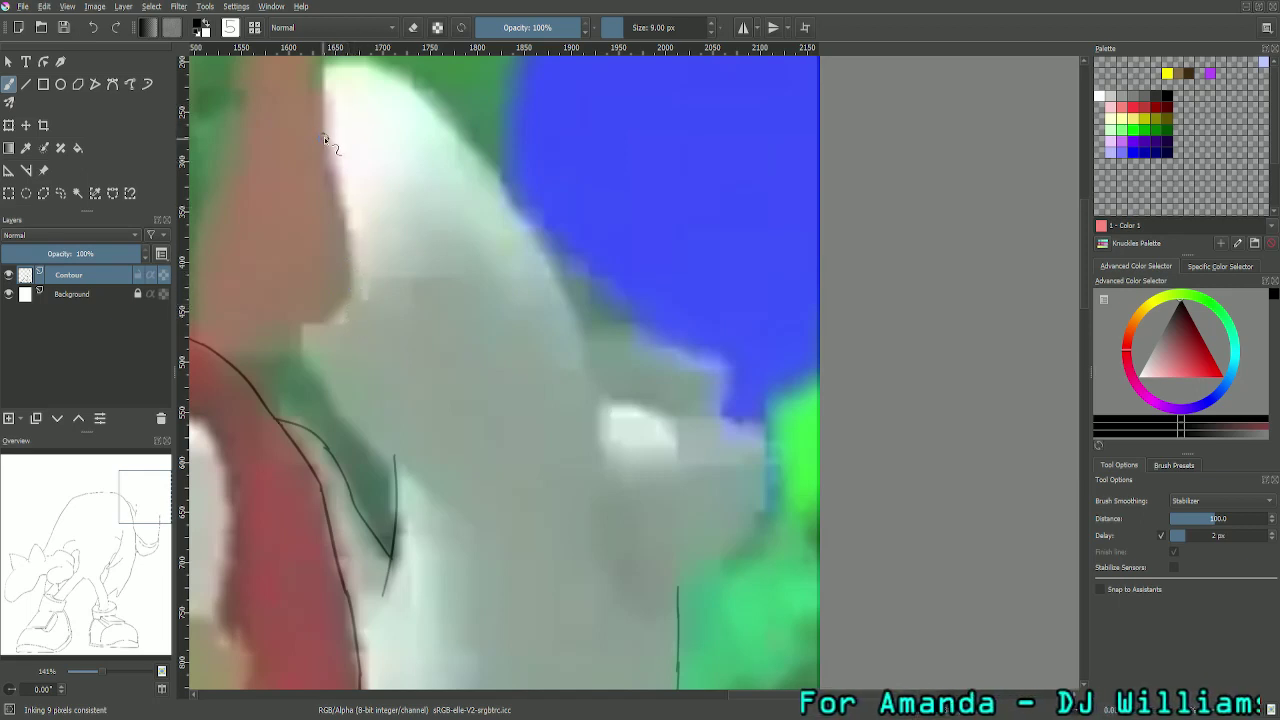
{"action": "left_click_drag", "start_coordinate": [324, 137], "coordinate": [315, 324]}
{"action": "key", "text": "ctrl+z"}
{"action": "mouse_move", "coordinate": [324, 154]}
{"action": "left_mouse_down"}
{"action": "mouse_move", "coordinate": [339, 336]}
{"action": "mouse_move", "coordinate": [312, 347]}
{"action": "left_mouse_up"}
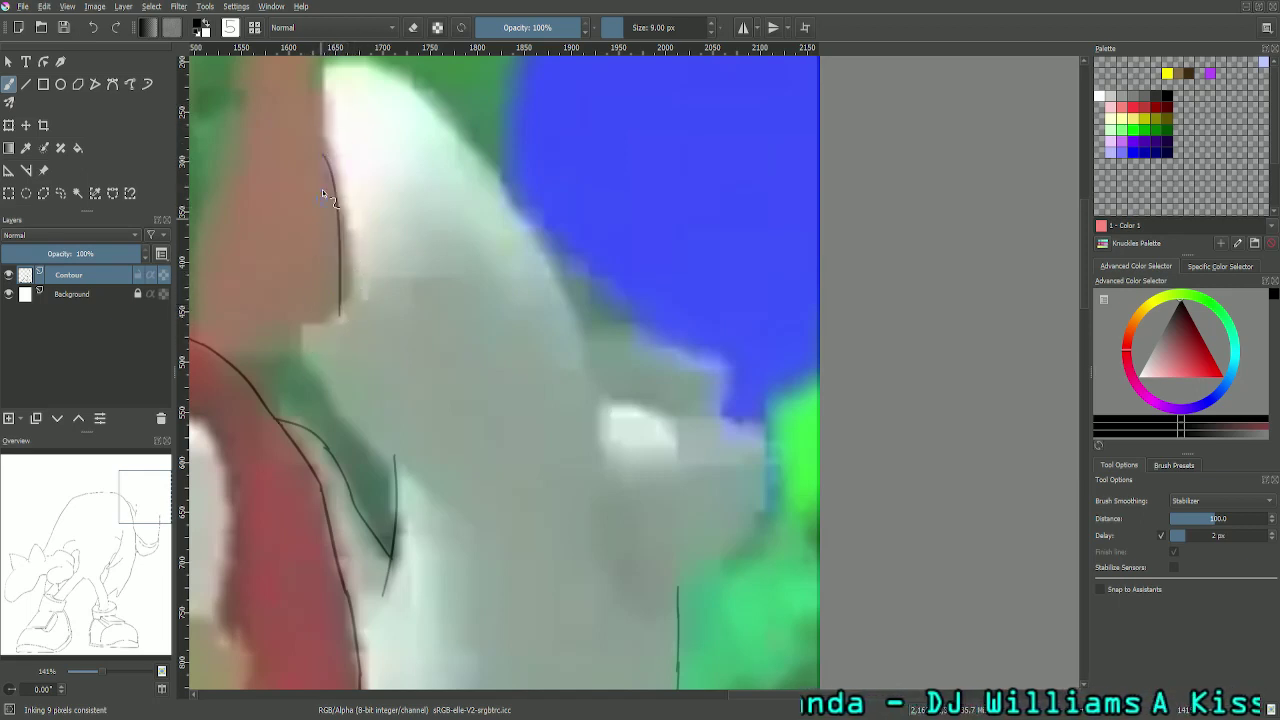
{"action": "key", "text": "ctrl+z"}
{"action": "left_click_drag", "start_coordinate": [324, 154], "coordinate": [334, 348]}
{"action": "key", "text": "ctrl+z"}
{"action": "mouse_move", "coordinate": [327, 152]}
{"action": "left_mouse_down"}
{"action": "mouse_move", "coordinate": [338, 318]}
{"action": "mouse_move", "coordinate": [346, 247]}
{"action": "mouse_move", "coordinate": [320, 338]}
{"action": "mouse_move", "coordinate": [343, 205]}
{"action": "mouse_move", "coordinate": [354, 264]}
{"action": "left_mouse_up"}
{"action": "key", "text": "ctrl+z"}
{"action": "key", "text": "ctrl+z"}
{"action": "key", "text": "ctrl+z"}
{"action": "left_click_drag", "start_coordinate": [325, 153], "coordinate": [309, 283]}
{"action": "key", "text": "ctrl+z"}
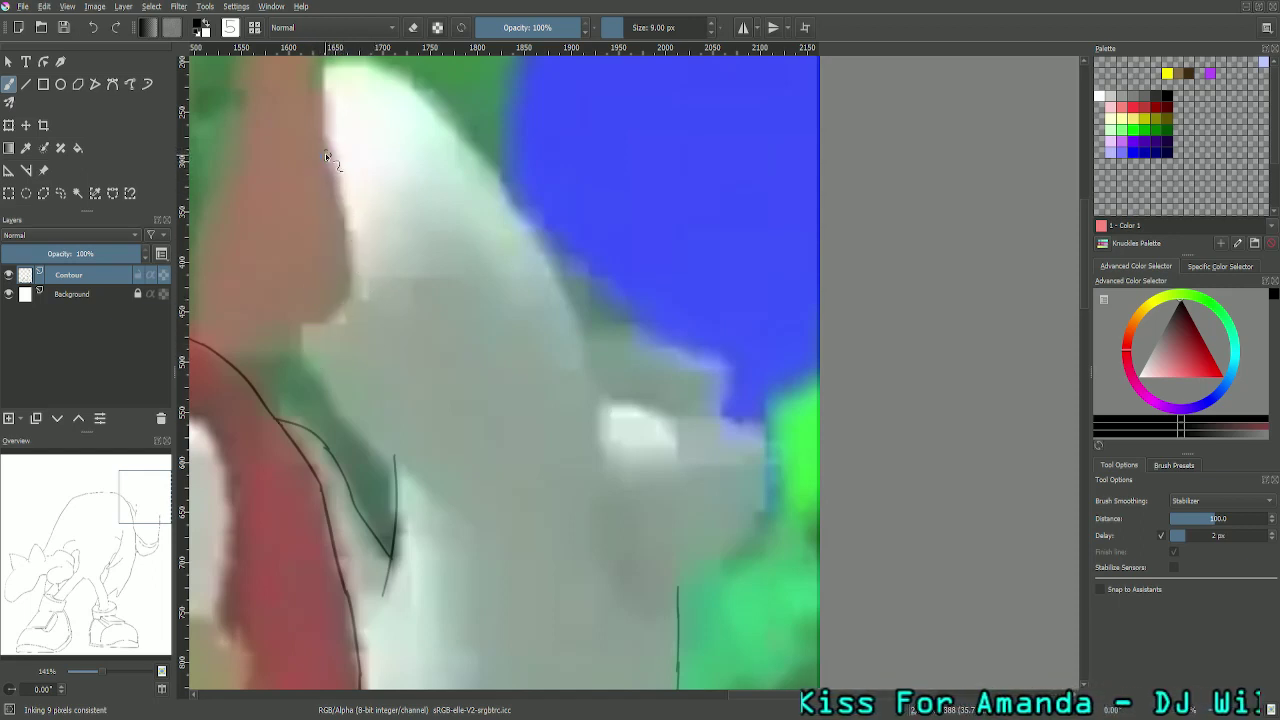
Step: Ink the border between the brown shape and the white glove, around its lower corner, and add a short vertical line below it
{"action": "left_click_drag", "start_coordinate": [325, 145], "coordinate": [341, 365]}
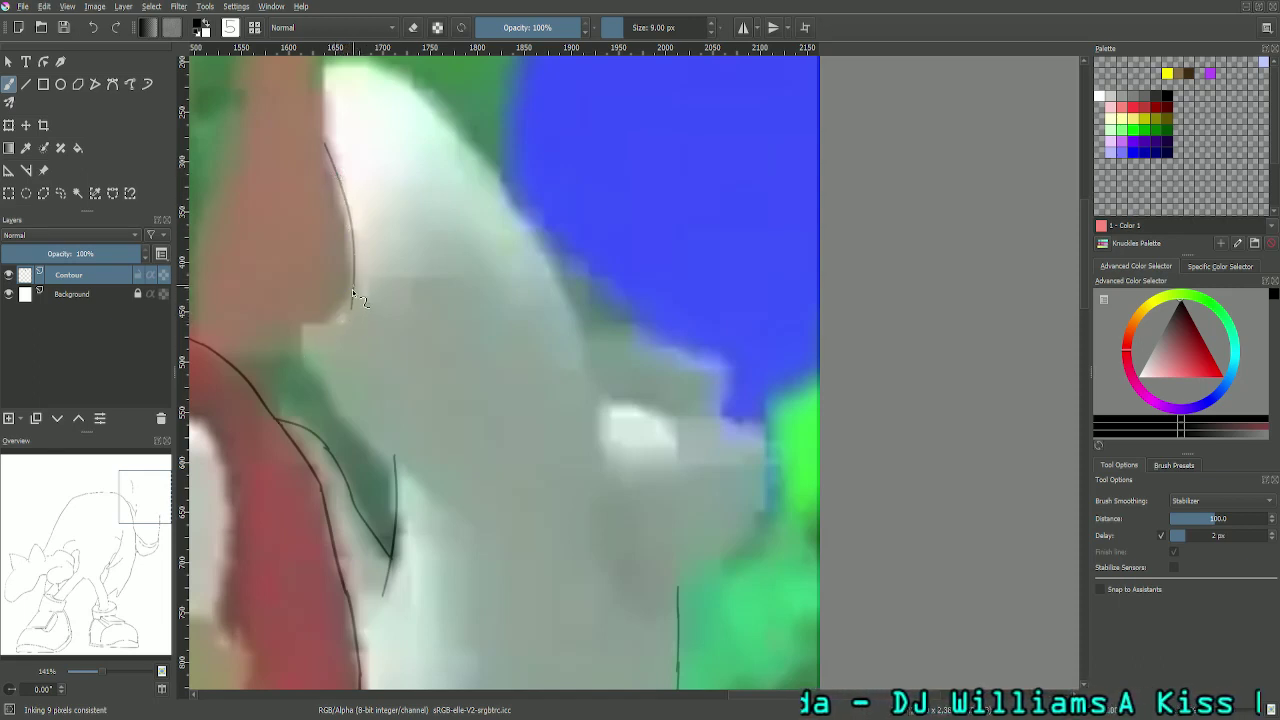
{"action": "mouse_move", "coordinate": [352, 289]}
{"action": "left_mouse_down"}
{"action": "mouse_move", "coordinate": [330, 329]}
{"action": "mouse_move", "coordinate": [318, 324]}
{"action": "left_mouse_up"}
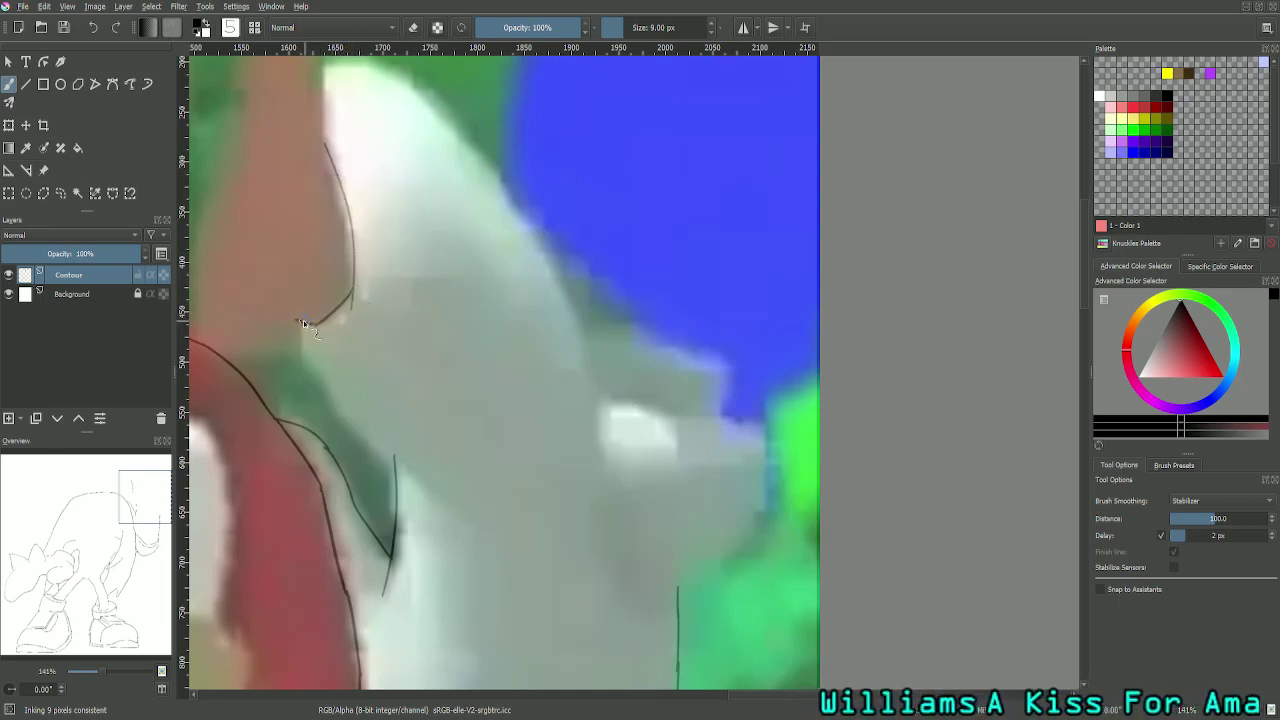
{"action": "left_click_drag", "start_coordinate": [303, 322], "coordinate": [304, 368]}
{"action": "key", "text": "ctrl+z"}
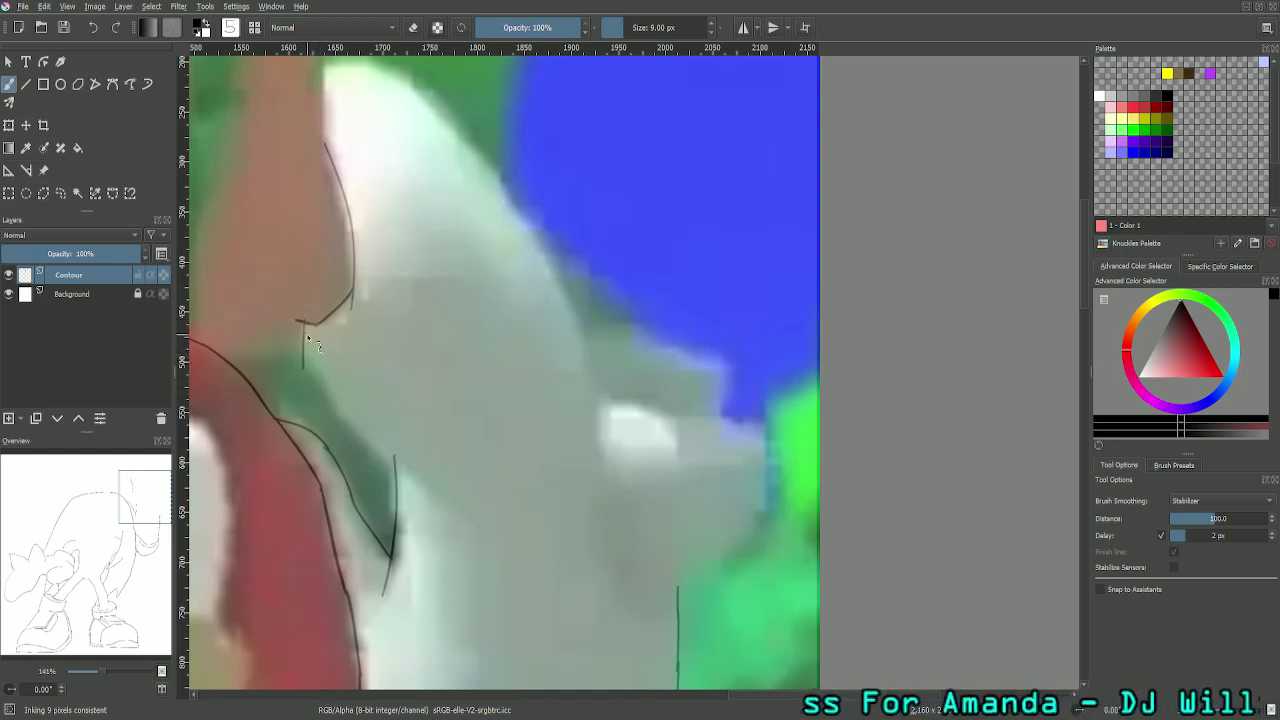
{"action": "key", "text": "ctrl+z"}
Step: Ink the glove-side edge of the green gap, from the short vertical line at the brown corner down to the line at the lower tip
{"action": "mouse_move", "coordinate": [303, 322]}
{"action": "left_mouse_down"}
{"action": "mouse_move", "coordinate": [304, 350]}
{"action": "mouse_move", "coordinate": [379, 456]}
{"action": "left_mouse_up"}
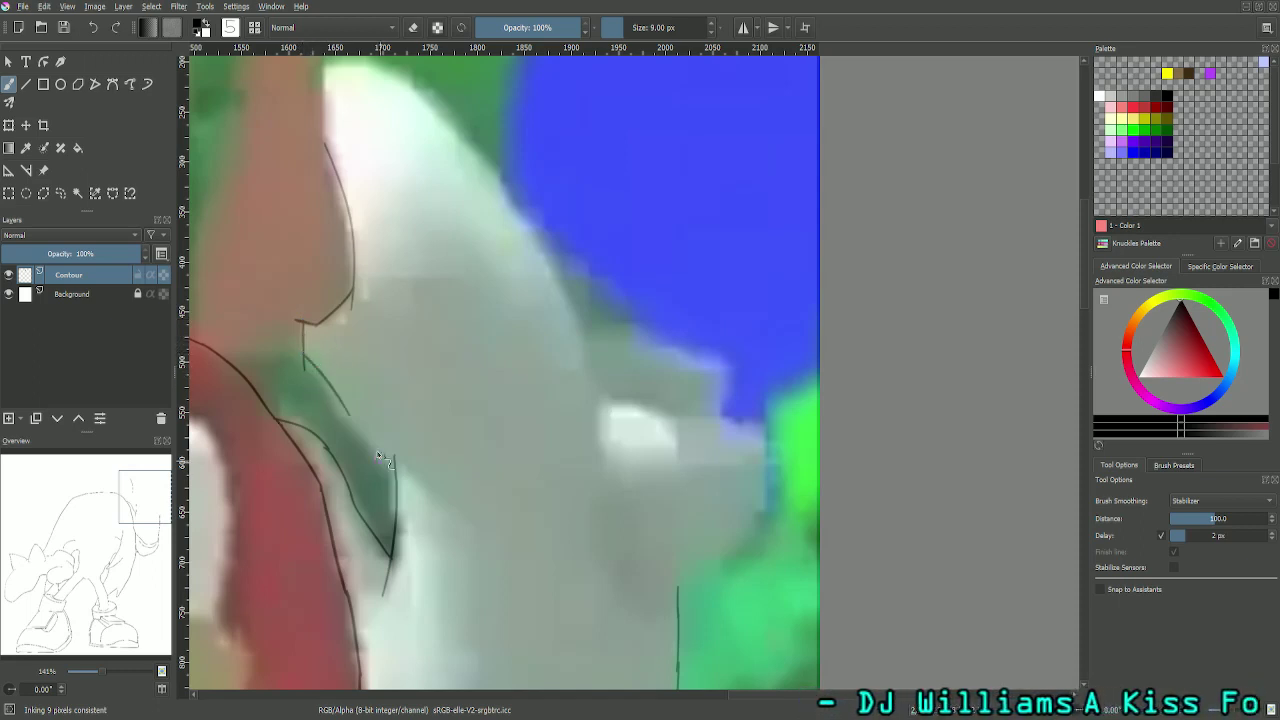
{"action": "key", "text": "ctrl+z"}
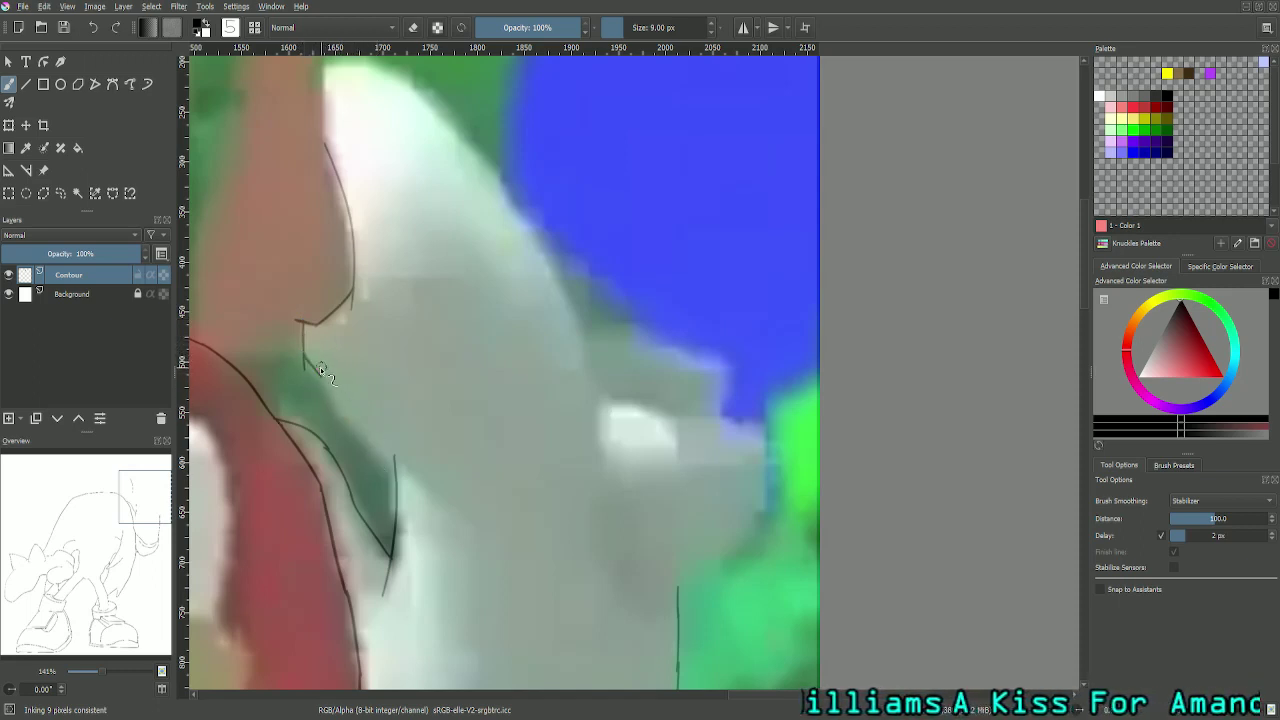
{"action": "left_click_drag", "start_coordinate": [320, 369], "coordinate": [392, 478]}
{"action": "key", "text": "ctrl+z"}
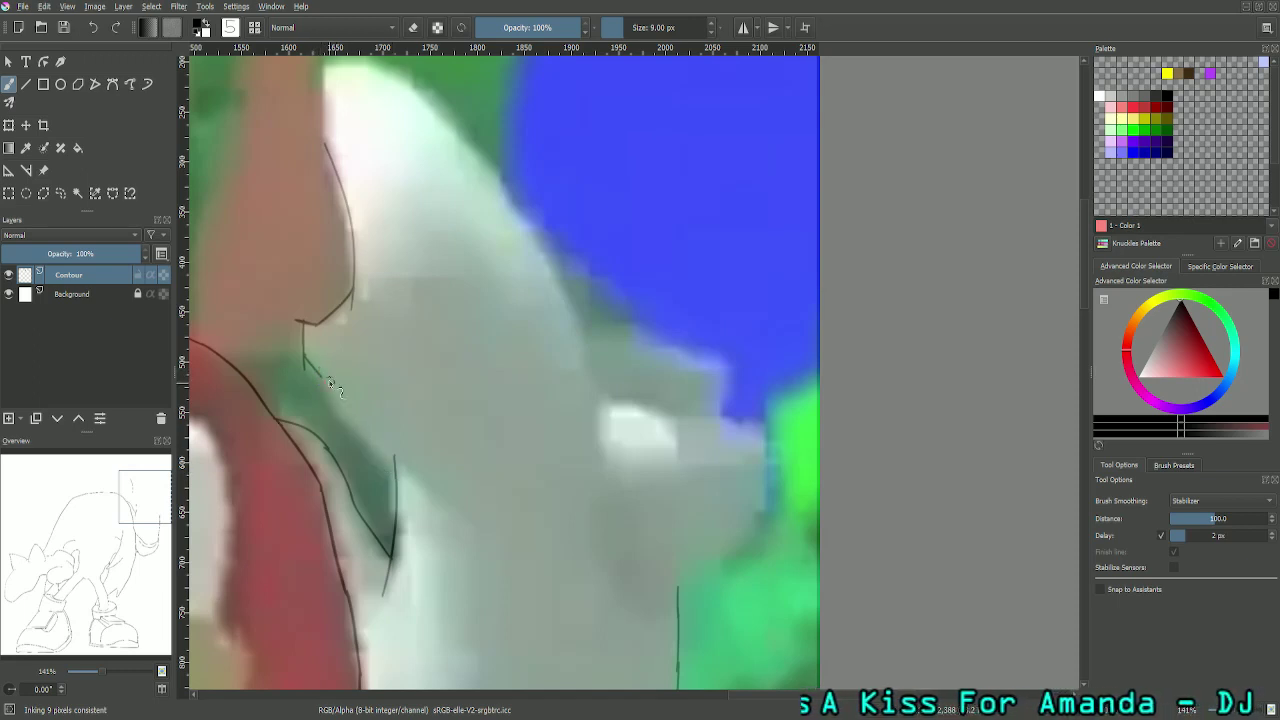
{"action": "left_click_drag", "start_coordinate": [317, 372], "coordinate": [378, 462]}
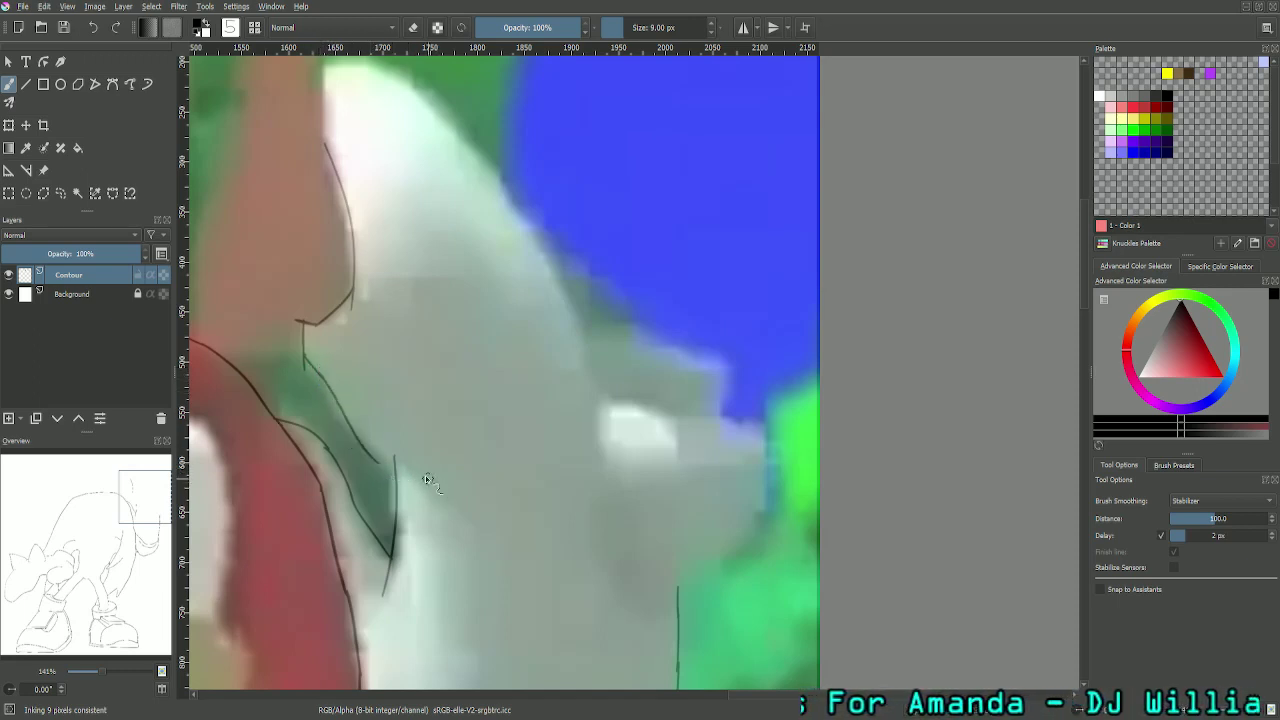
{"action": "key", "text": "ctrl+z"}
{"action": "left_click_drag", "start_coordinate": [317, 367], "coordinate": [400, 478]}
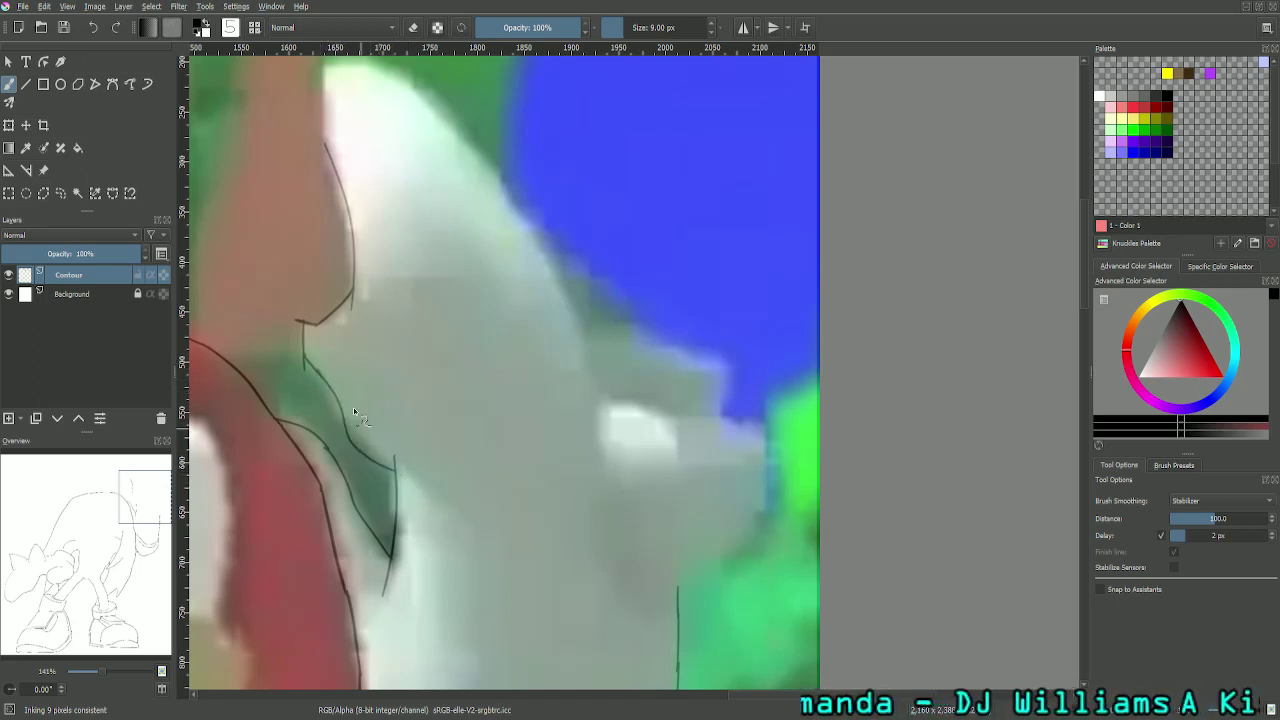
{"action": "key", "text": "ctrl+z"}
{"action": "mouse_move", "coordinate": [317, 369]}
{"action": "left_mouse_down"}
{"action": "mouse_move", "coordinate": [335, 408]}
{"action": "mouse_move", "coordinate": [412, 452]}
{"action": "left_mouse_up"}
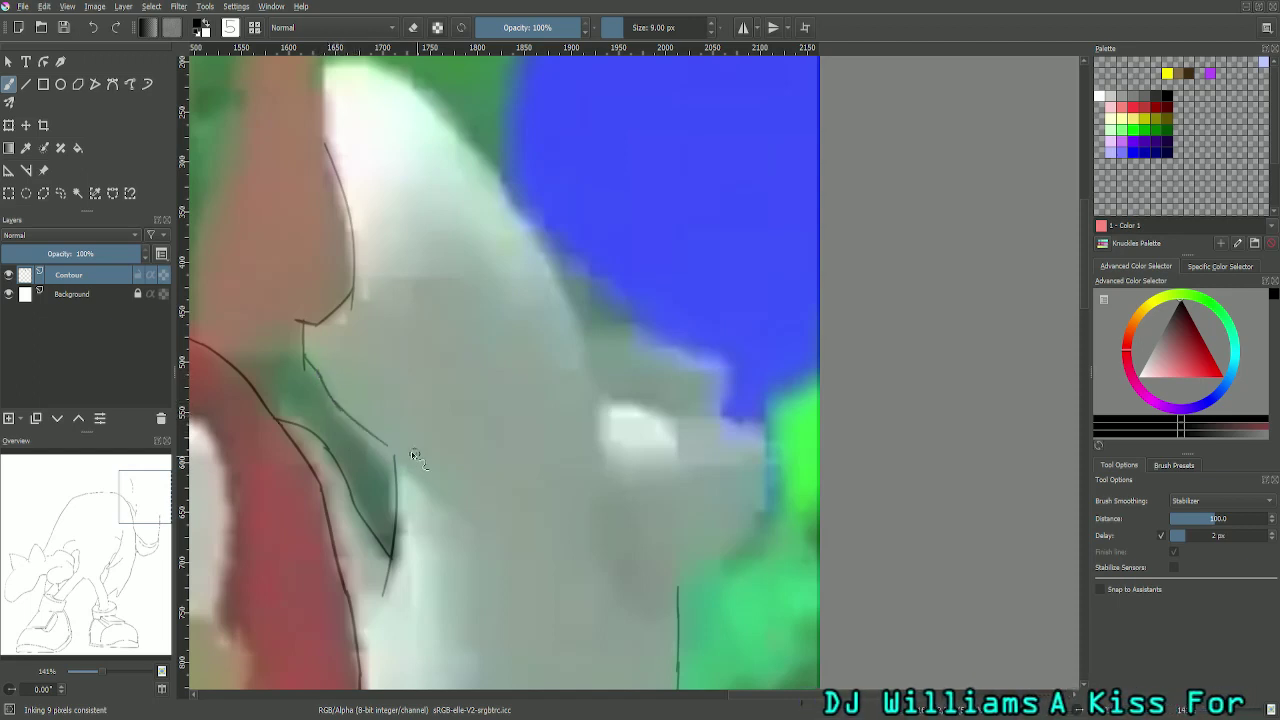
{"action": "key", "text": "ctrl+z"}
{"action": "left_click_drag", "start_coordinate": [339, 405], "coordinate": [418, 487]}
{"action": "key", "text": "ctrl+z"}
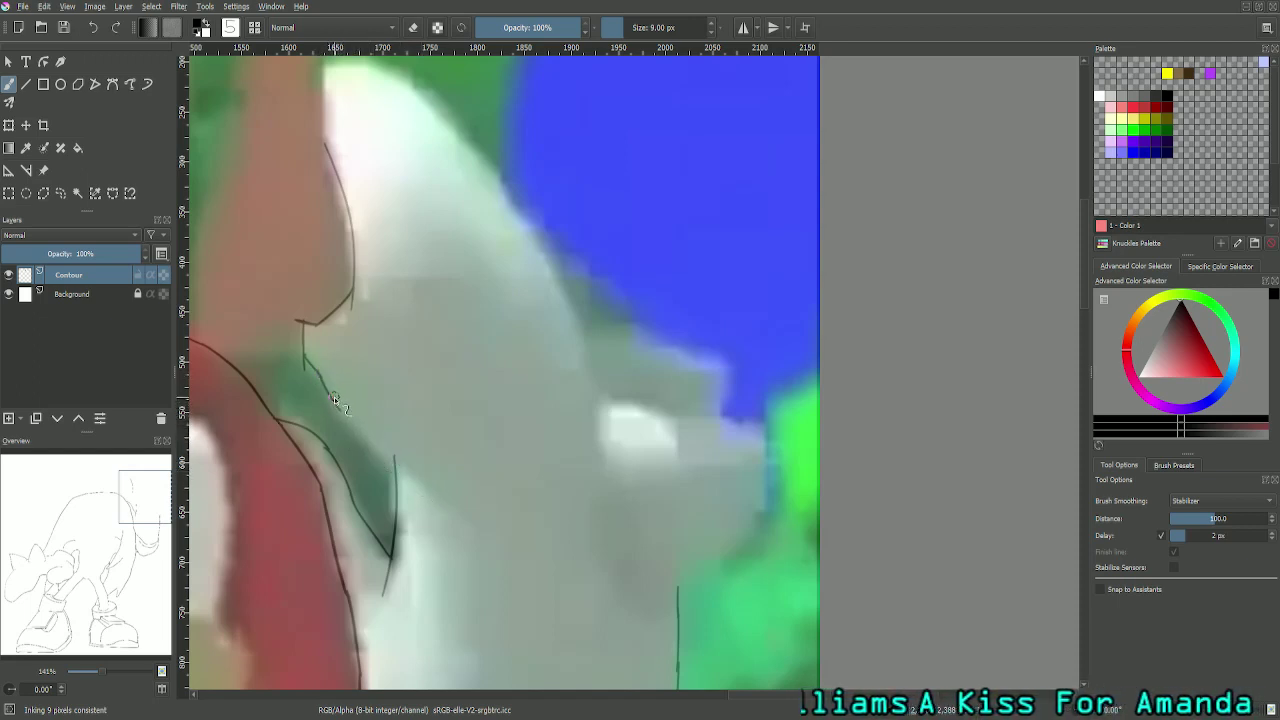
{"action": "mouse_move", "coordinate": [334, 397]}
{"action": "left_mouse_down"}
{"action": "mouse_move", "coordinate": [422, 479]}
{"action": "mouse_move", "coordinate": [370, 448]}
{"action": "mouse_move", "coordinate": [430, 468]}
{"action": "left_mouse_up"}
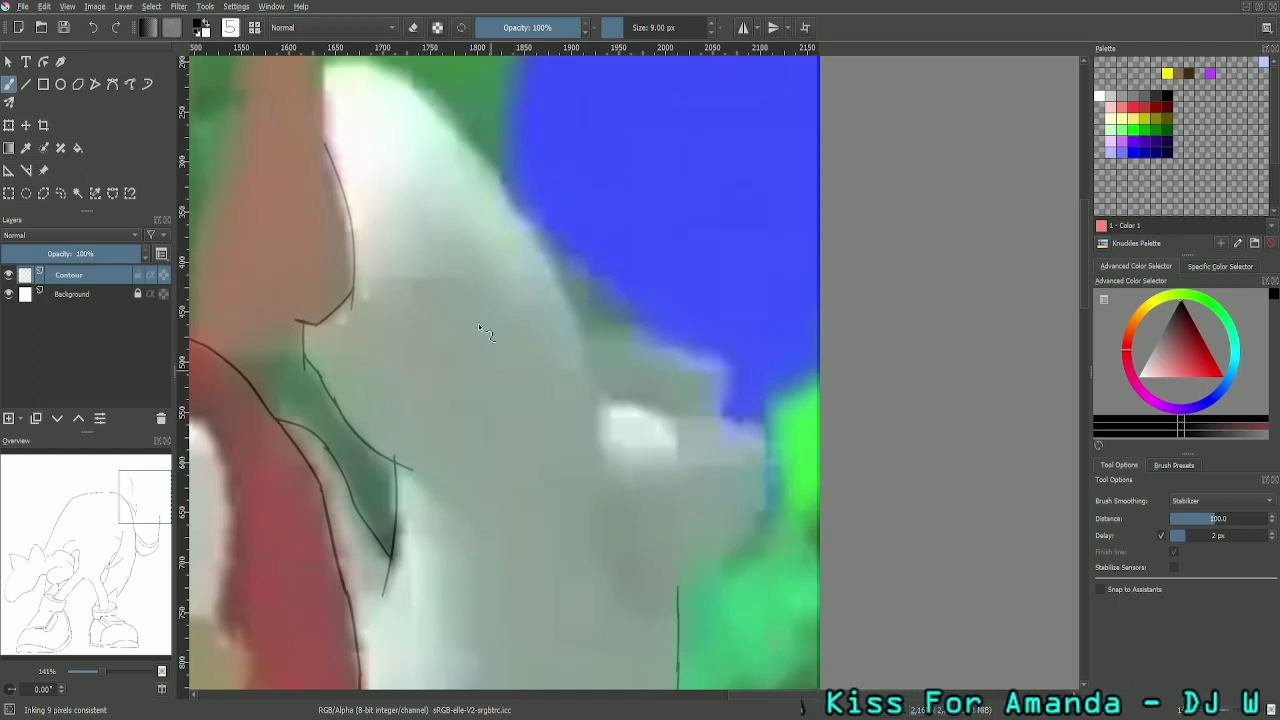
Step: Trim the overshooting line ends around the brown shape's lower corner and the green gap with the 18 px eraser
{"action": "key", "text": "e"}
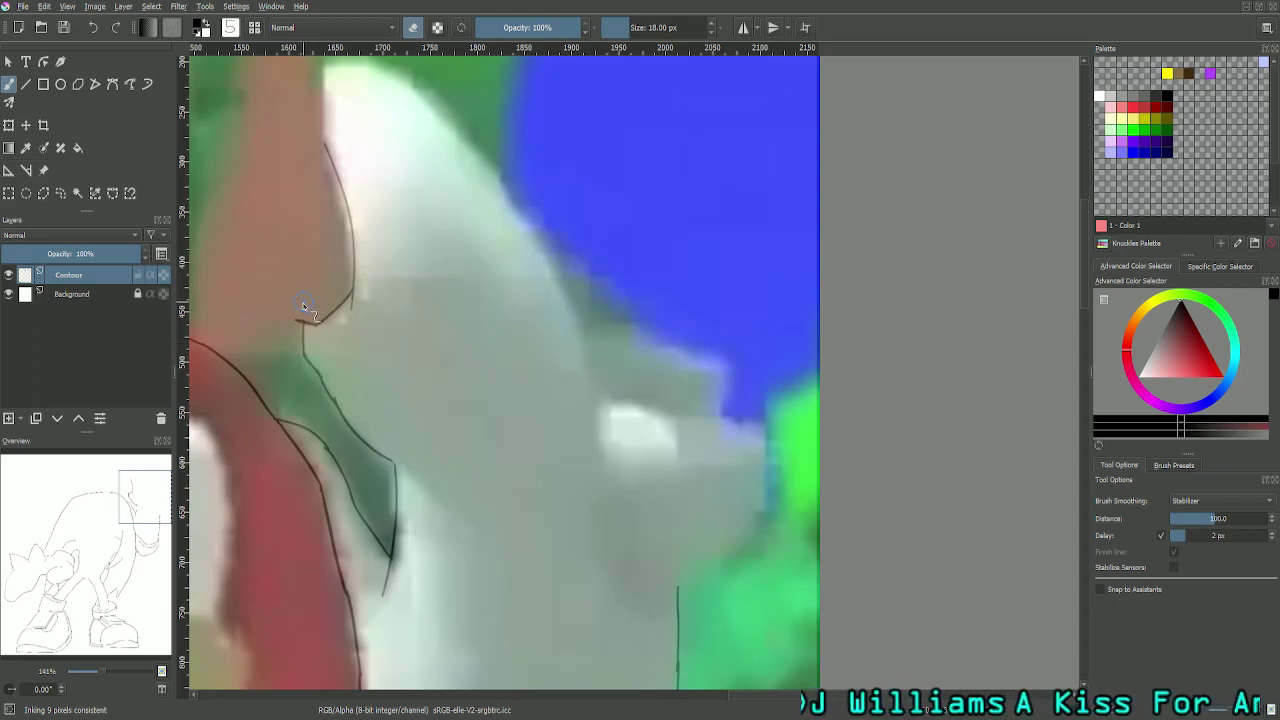
{"action": "left_click_drag", "start_coordinate": [303, 320], "coordinate": [348, 306]}
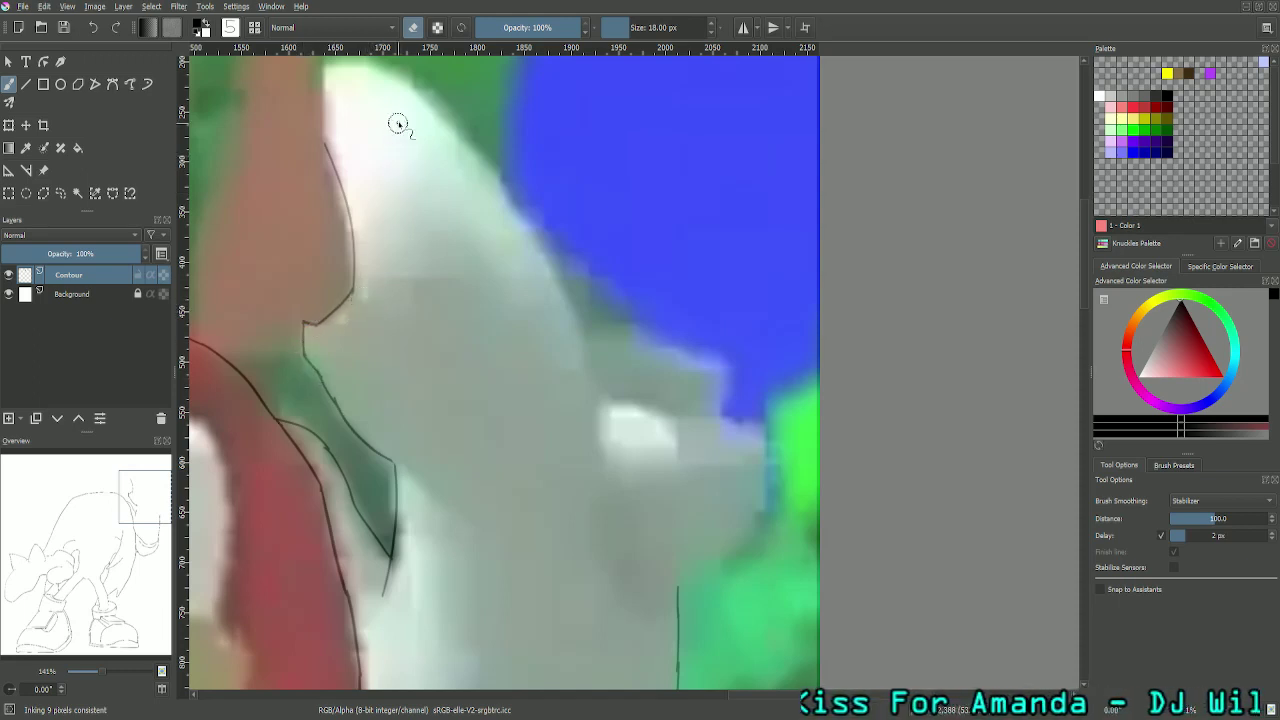
{"action": "key", "text": "e"}
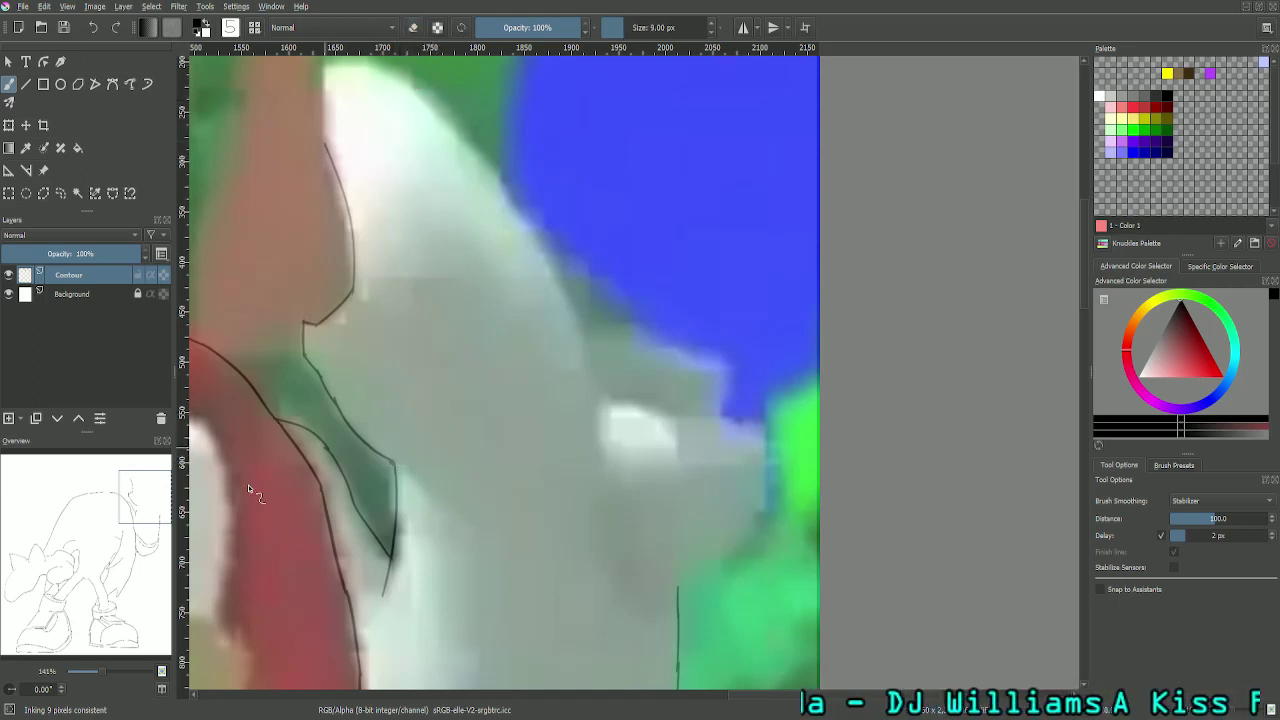
Step: Ink the rounded top of the white glove shape, starting from the upper end of its border with the brown shape
{"action": "left_click_drag", "start_coordinate": [140, 505], "coordinate": [140, 493]}
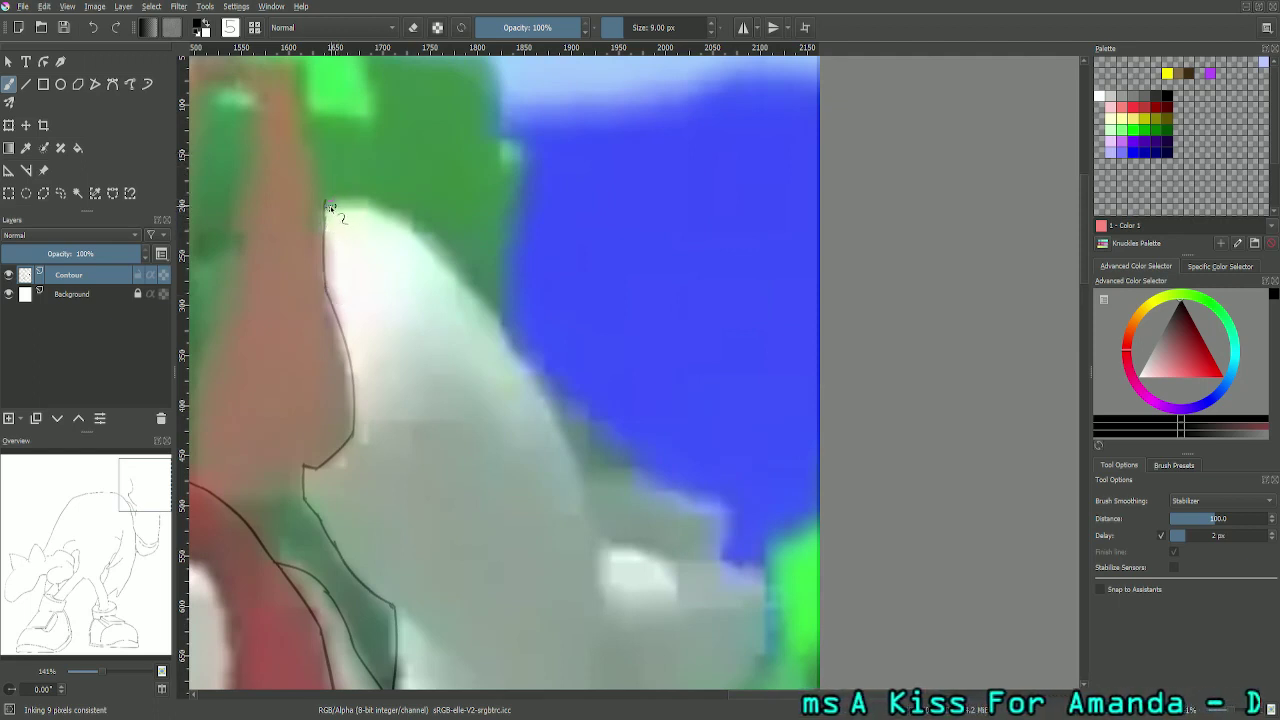
{"action": "left_click_drag", "start_coordinate": [325, 202], "coordinate": [350, 208]}
{"action": "left_click_drag", "start_coordinate": [436, 247], "coordinate": [458, 285]}
{"action": "key", "text": "ctrl+z"}
{"action": "left_click_drag", "start_coordinate": [325, 201], "coordinate": [463, 272]}
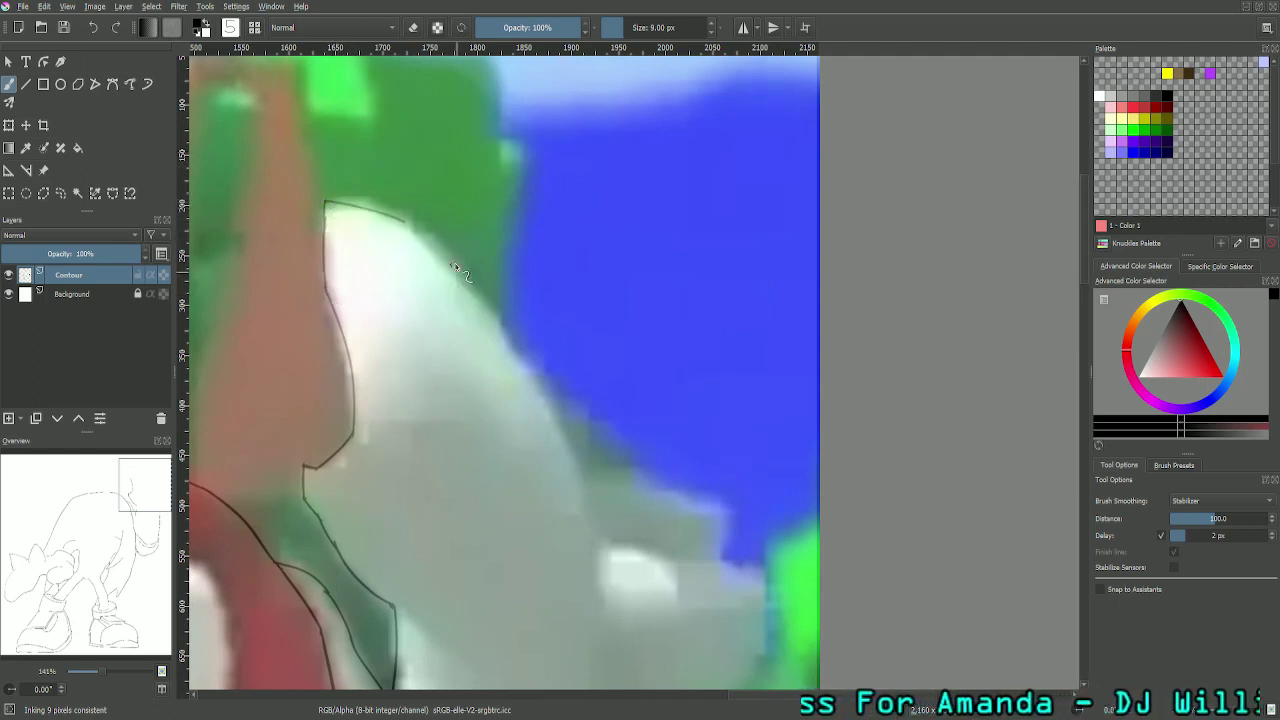
{"action": "key", "text": "ctrl+z"}
{"action": "left_click_drag", "start_coordinate": [324, 202], "coordinate": [454, 290]}
Step: Extend the glove's outer edge from its rounded top diagonally down along the blue area to above the grey spike
{"action": "mouse_move", "coordinate": [418, 232]}
{"action": "left_mouse_down"}
{"action": "mouse_move", "coordinate": [540, 366]}
{"action": "mouse_move", "coordinate": [652, 586]}
{"action": "left_mouse_up"}
{"action": "key", "text": "ctrl+z"}
{"action": "left_click_drag", "start_coordinate": [527, 363], "coordinate": [662, 543]}
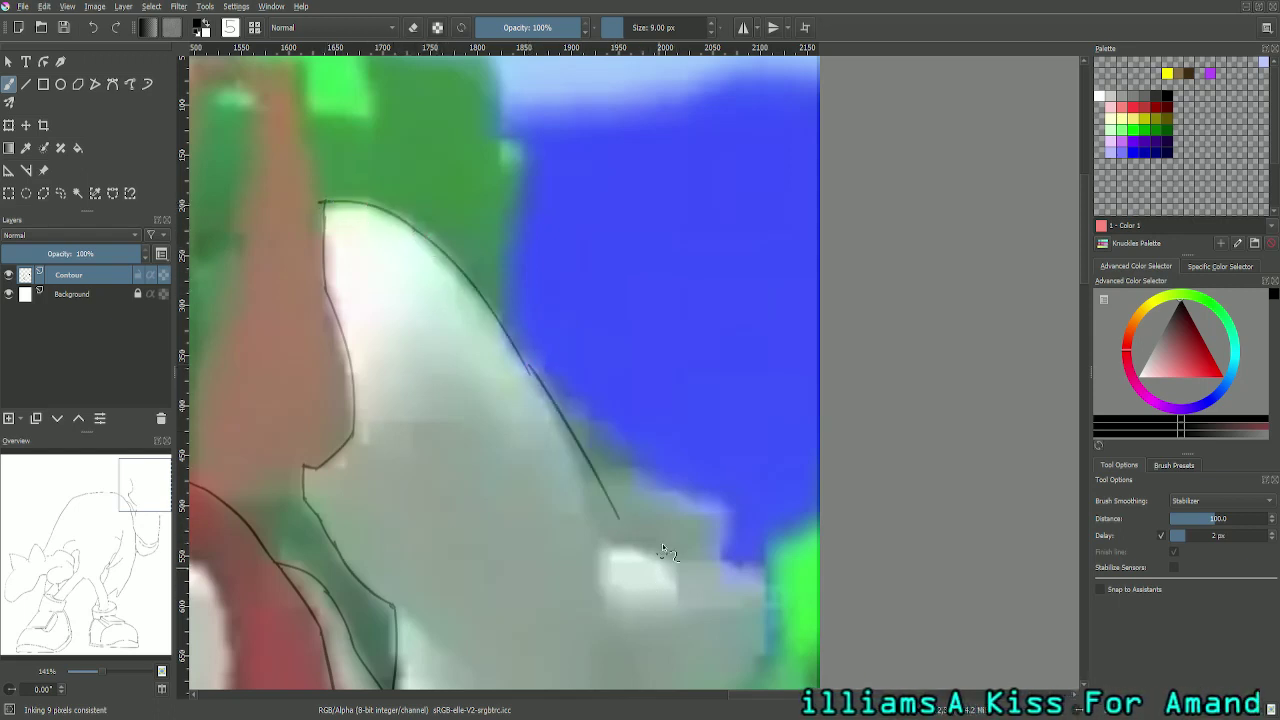
{"action": "key", "text": "ctrl+z"}
{"action": "left_click_drag", "start_coordinate": [518, 362], "coordinate": [598, 562]}
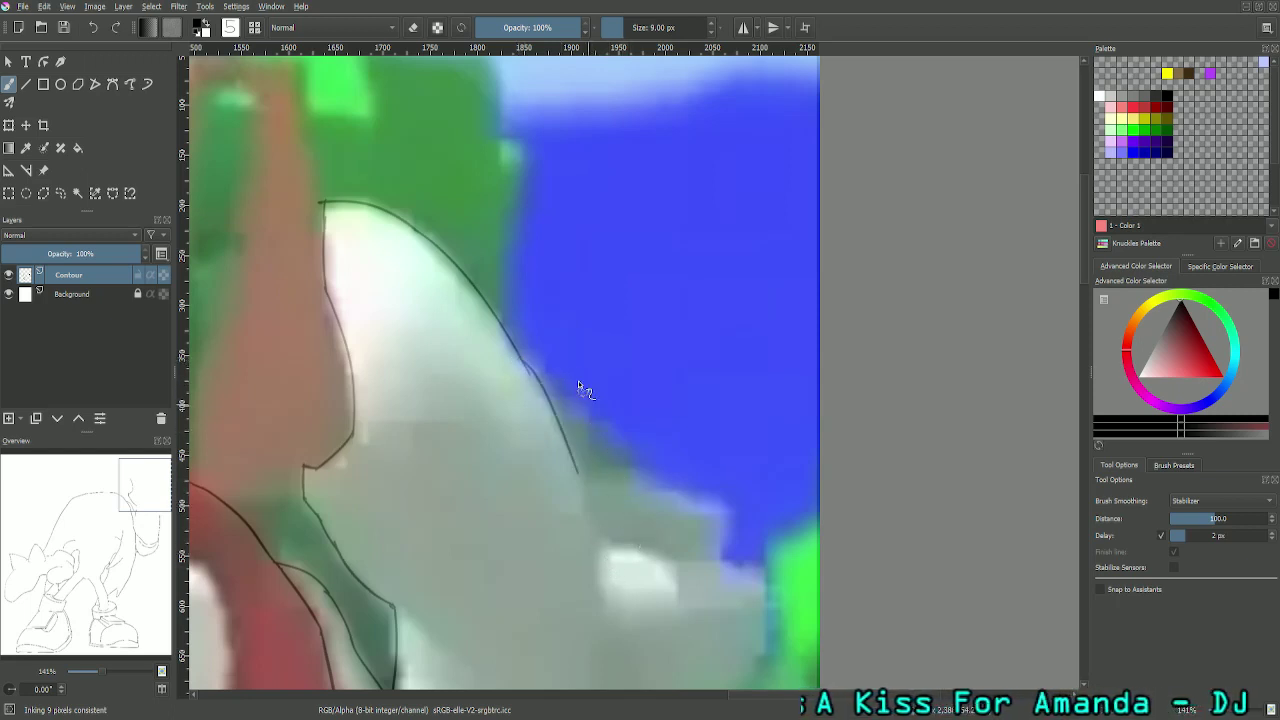
{"action": "key", "text": "ctrl+z"}
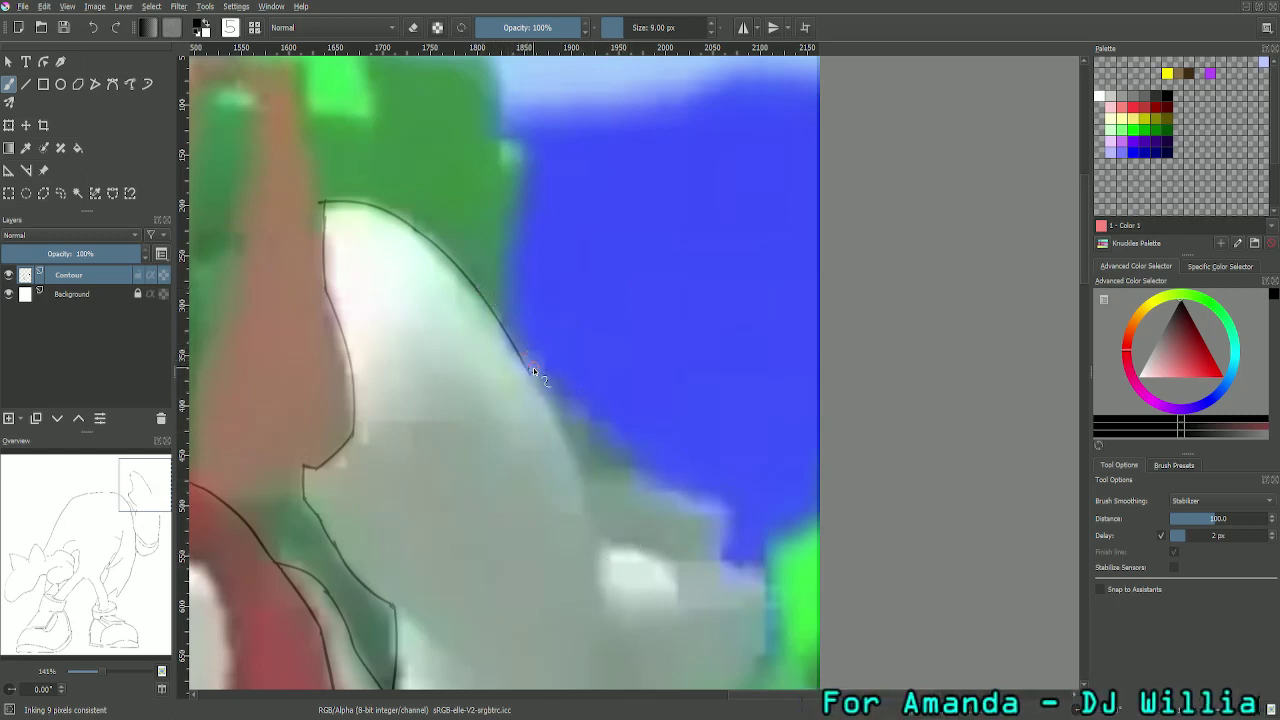
{"action": "left_click_drag", "start_coordinate": [530, 372], "coordinate": [602, 512]}
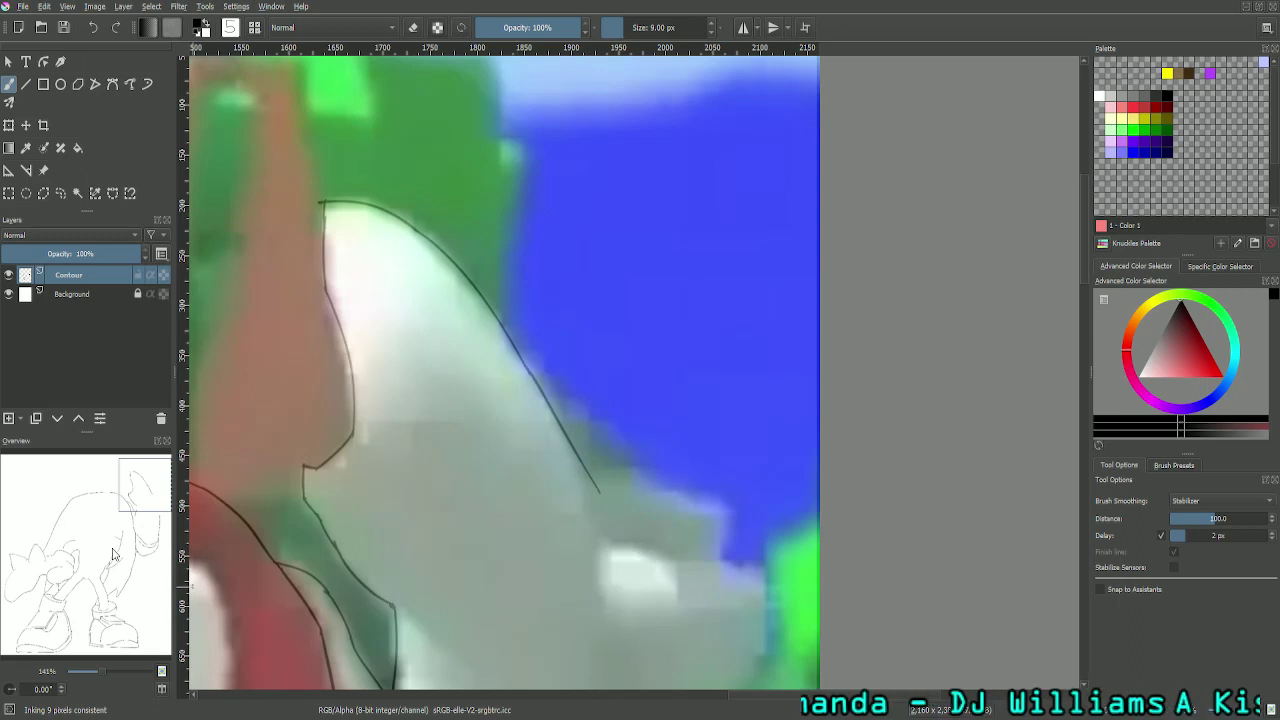
Step: Trim the lower end of the glove's outer edge with the 18 px eraser and continue the line down to the white highlight
{"action": "left_click_drag", "start_coordinate": [140, 501], "coordinate": [158, 525]}
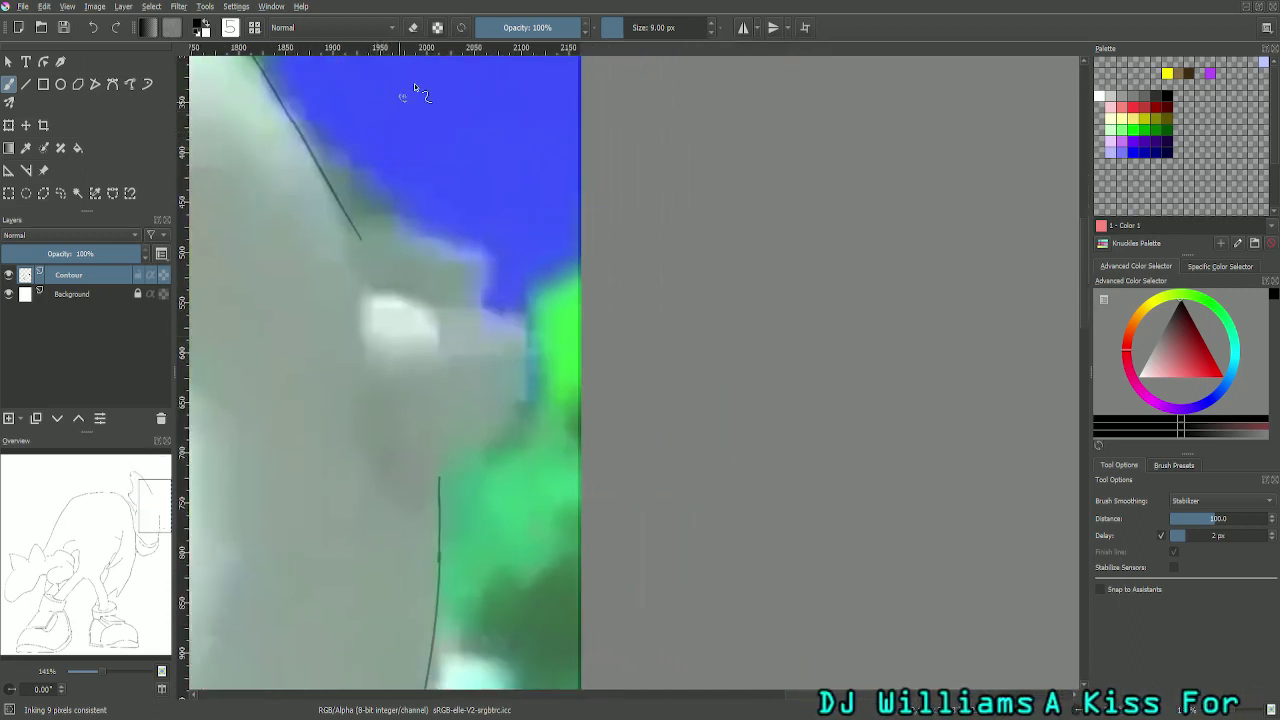
{"action": "left_click", "coordinate": [412, 27]}
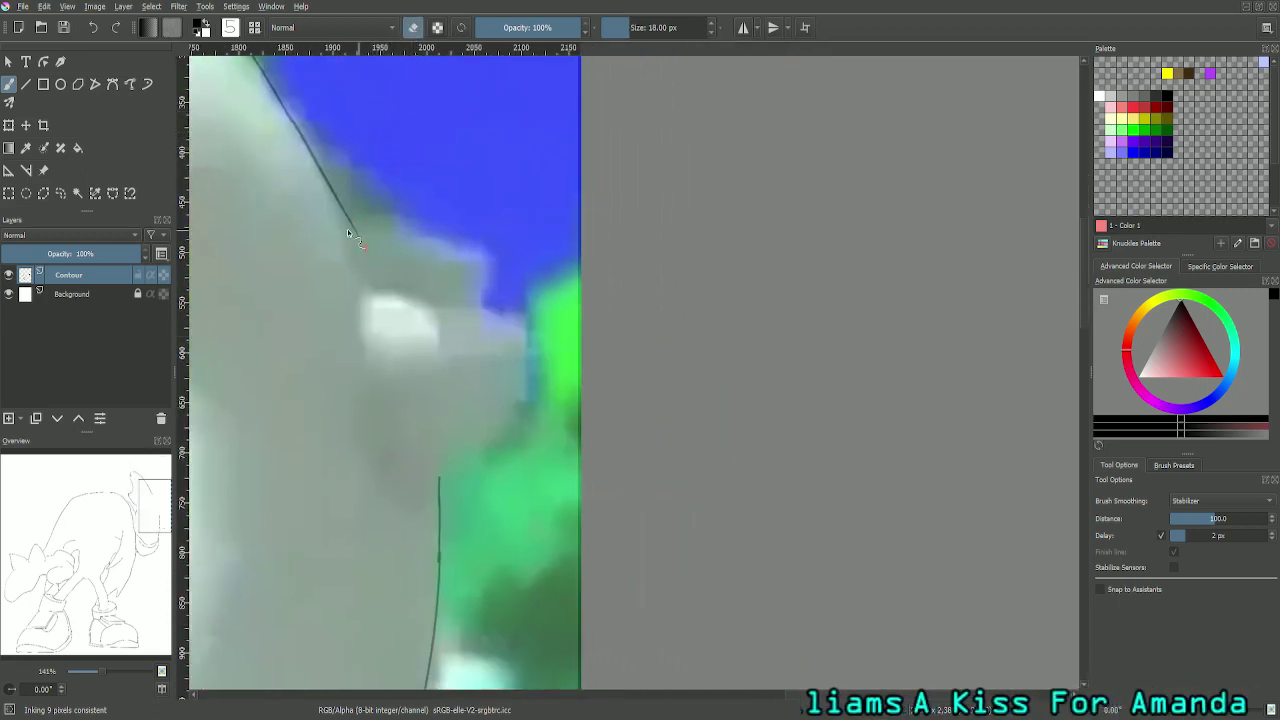
{"action": "left_click", "coordinate": [352, 218]}
{"action": "left_click", "coordinate": [413, 28]}
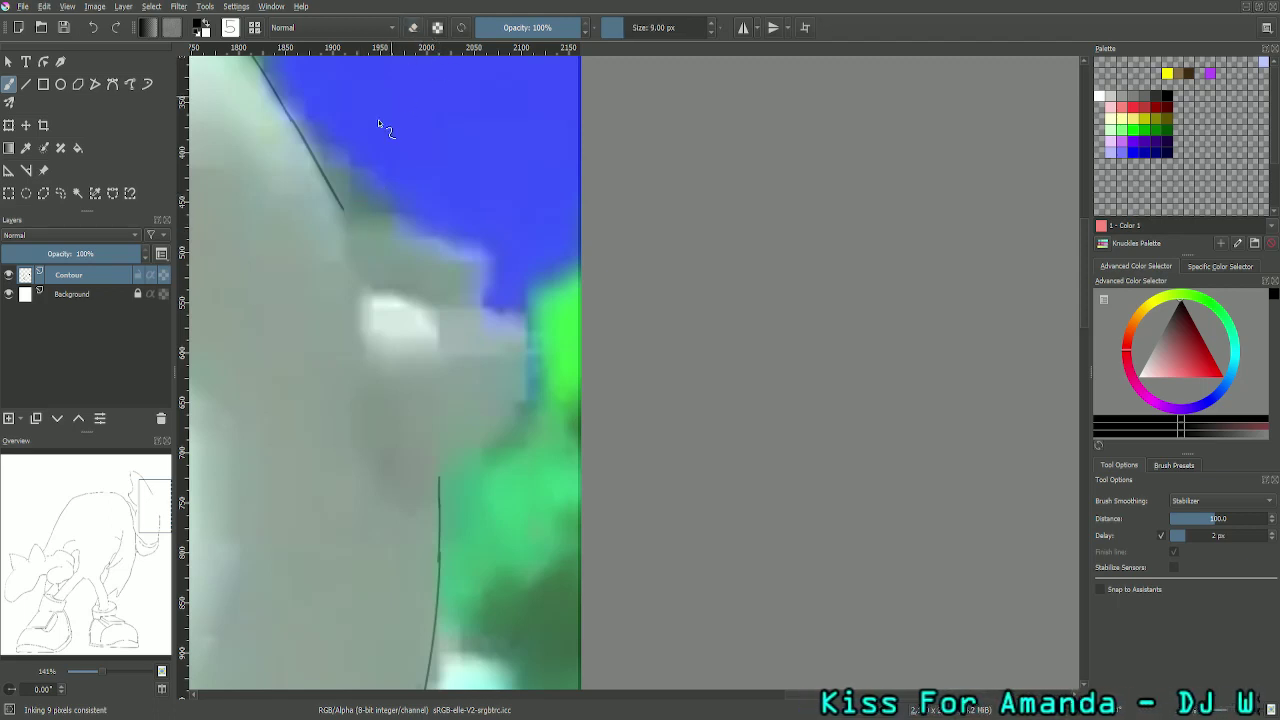
{"action": "left_click_drag", "start_coordinate": [343, 205], "coordinate": [354, 310]}
{"action": "key", "text": "ctrl+z"}
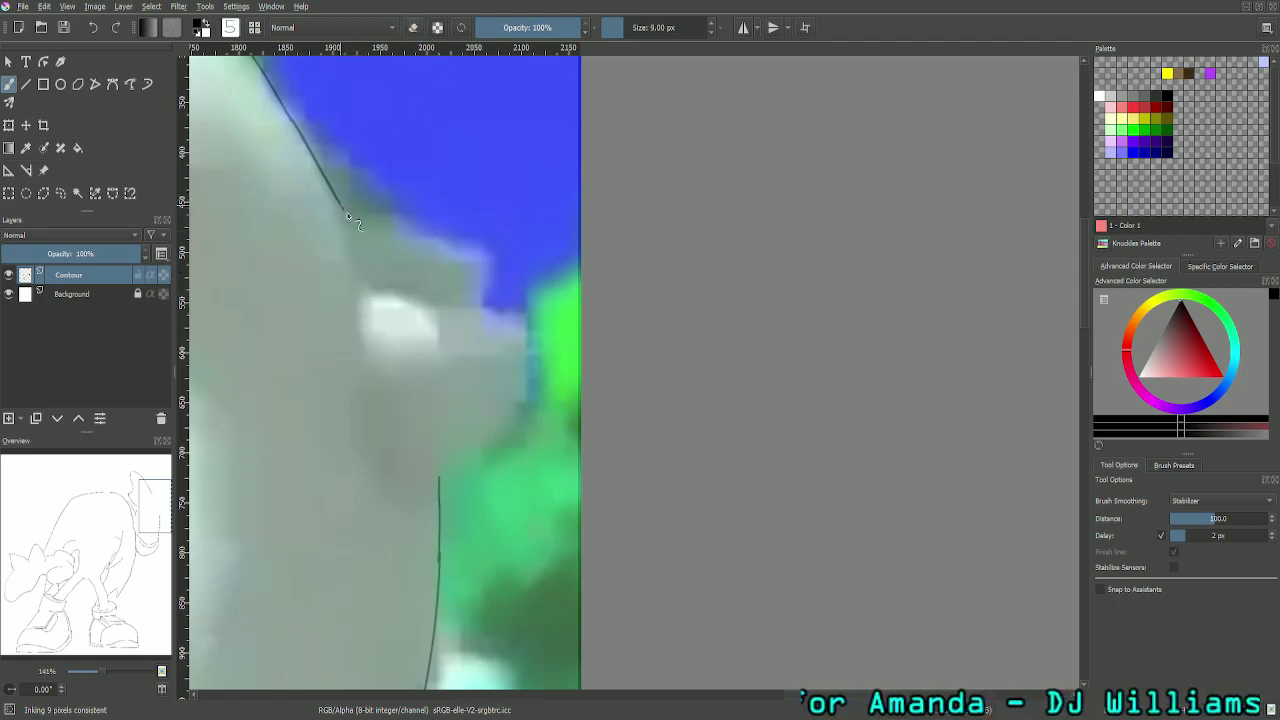
{"action": "mouse_move", "coordinate": [342, 205]}
{"action": "left_mouse_down"}
{"action": "mouse_move", "coordinate": [397, 318]}
{"action": "mouse_move", "coordinate": [568, 349]}
{"action": "mouse_move", "coordinate": [590, 380]}
{"action": "left_mouse_up"}
{"action": "key", "text": "ctrl+z"}
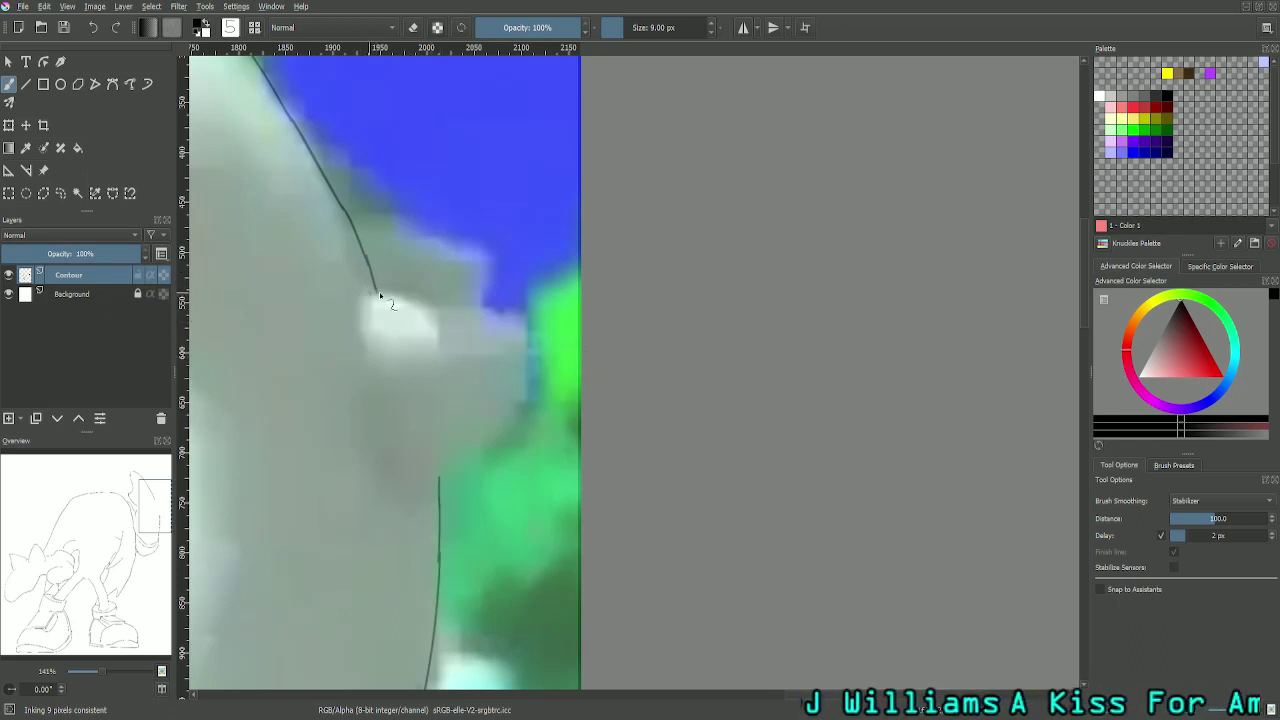
Step: Ink the grey spike's outline from above the white highlight, around its rounded tip and back along the lower edge into the glove
{"action": "left_click_drag", "start_coordinate": [370, 292], "coordinate": [533, 356]}
{"action": "key", "text": "ctrl+z"}
{"action": "mouse_move", "coordinate": [363, 288]}
{"action": "left_mouse_down"}
{"action": "mouse_move", "coordinate": [526, 316]}
{"action": "mouse_move", "coordinate": [532, 377]}
{"action": "left_mouse_up"}
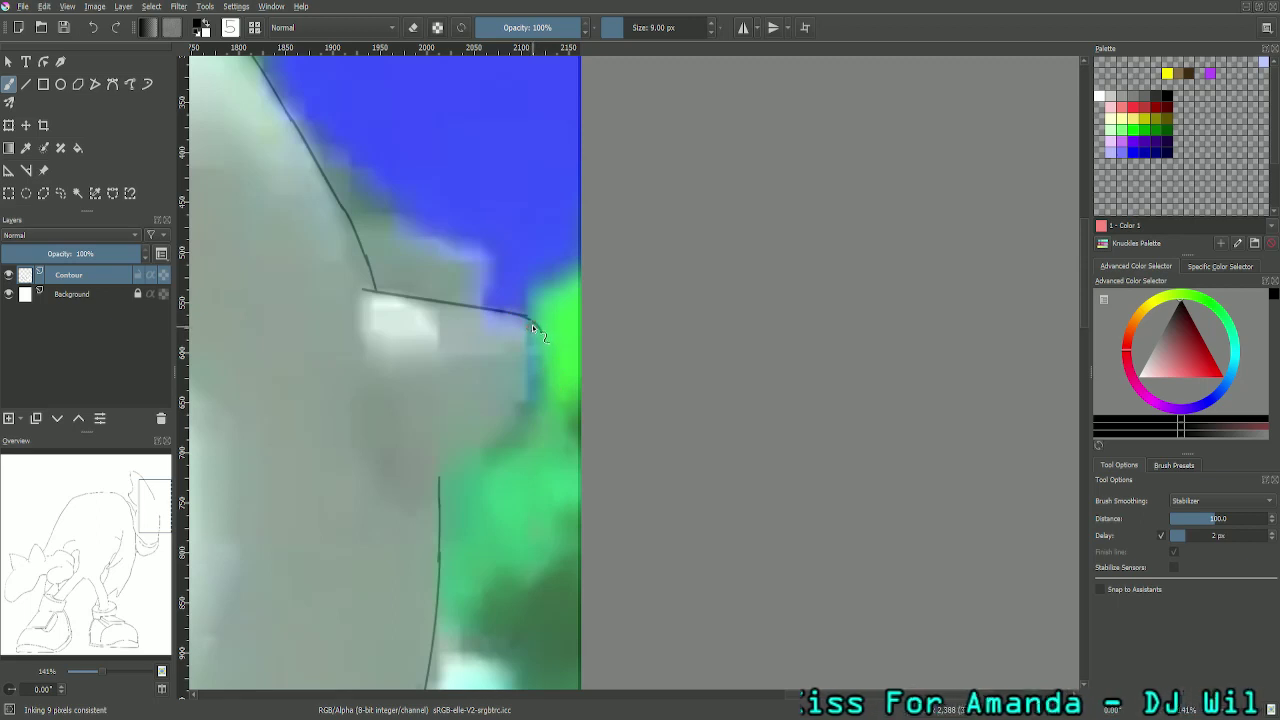
{"action": "mouse_move", "coordinate": [544, 326]}
{"action": "left_mouse_down"}
{"action": "mouse_move", "coordinate": [526, 406]}
{"action": "mouse_move", "coordinate": [544, 349]}
{"action": "mouse_move", "coordinate": [429, 515]}
{"action": "mouse_move", "coordinate": [515, 424]}
{"action": "left_mouse_up"}
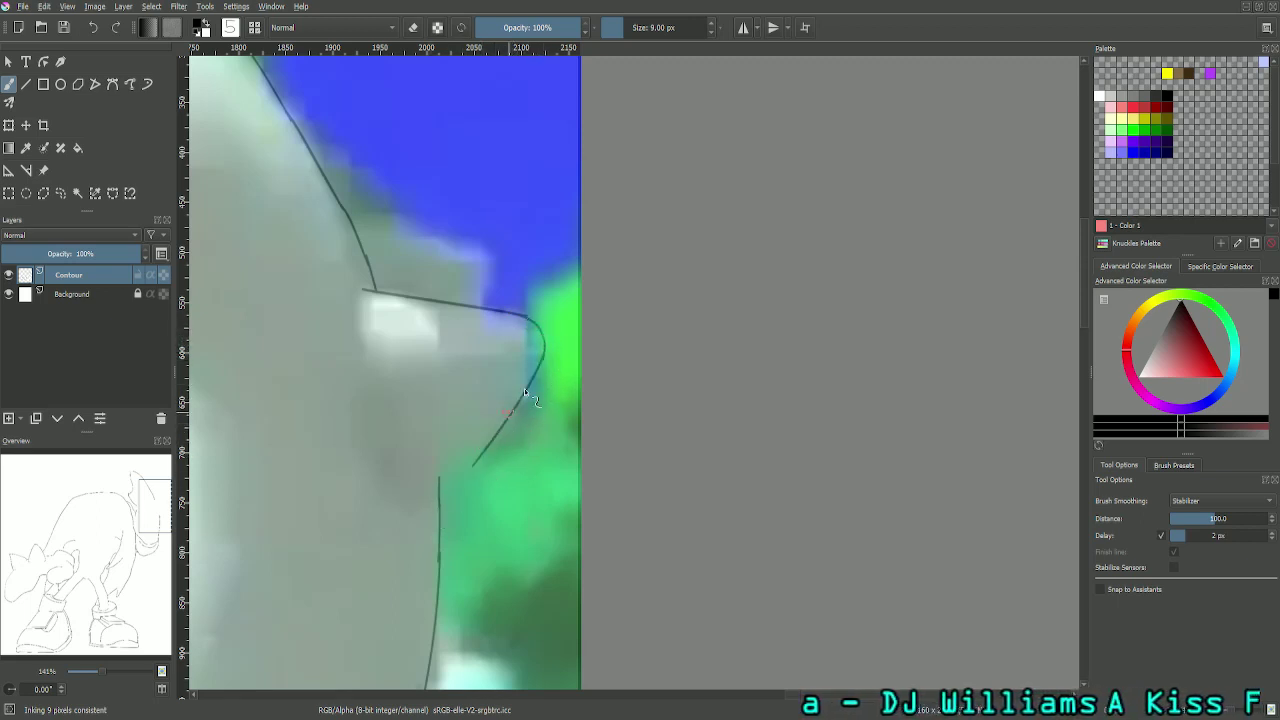
{"action": "key", "text": "ctrl+z"}
{"action": "mouse_move", "coordinate": [547, 342]}
{"action": "left_mouse_down"}
{"action": "mouse_move", "coordinate": [384, 487]}
{"action": "mouse_move", "coordinate": [437, 460]}
{"action": "mouse_move", "coordinate": [371, 495]}
{"action": "left_mouse_up"}
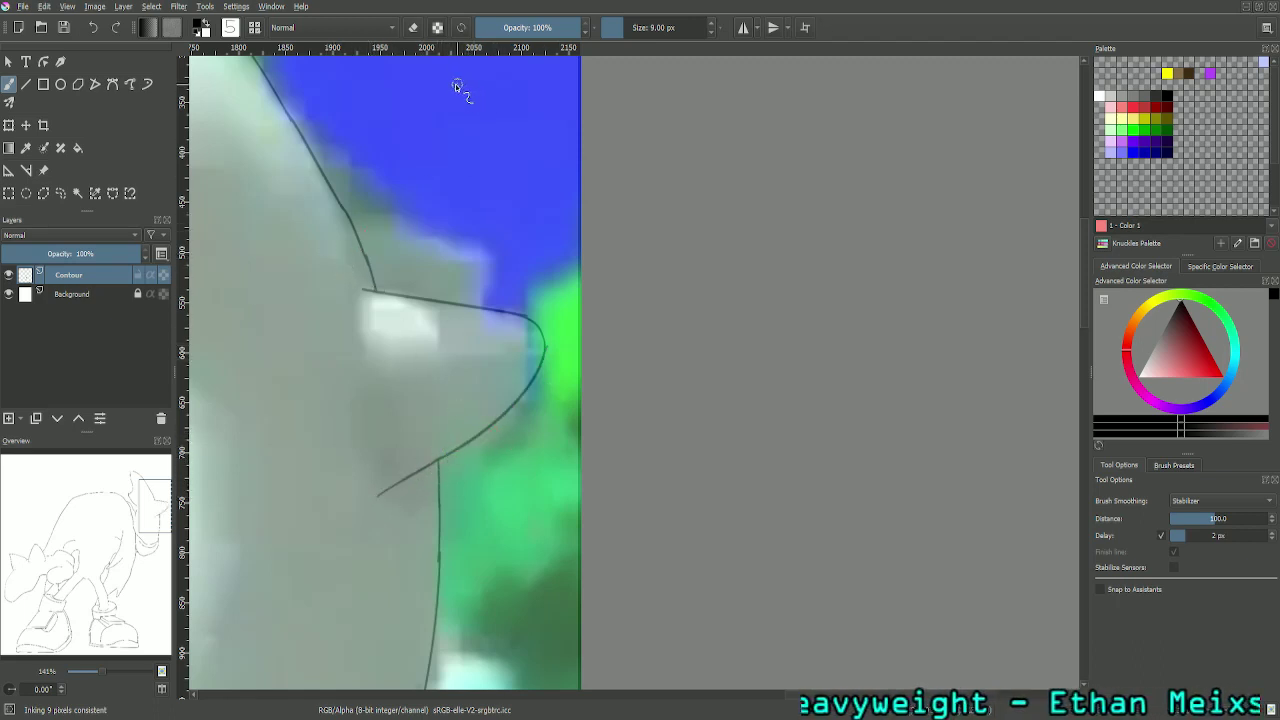
Step: Ink a curved line from the inner end of the spike's lower edge upward inside the glove, and trim the corner with the 18 px eraser
{"action": "mouse_move", "coordinate": [389, 487]}
{"action": "left_mouse_down"}
{"action": "mouse_move", "coordinate": [341, 392]}
{"action": "mouse_move", "coordinate": [350, 376]}
{"action": "left_mouse_up"}
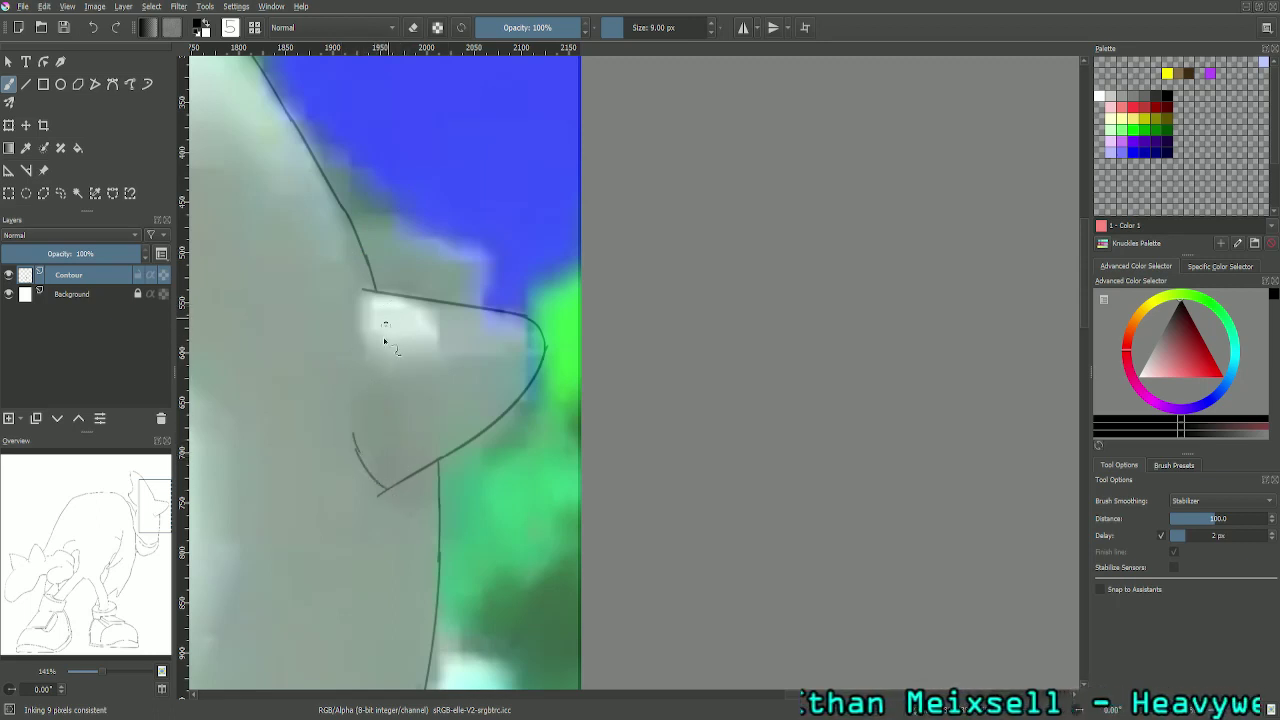
{"action": "left_click_drag", "start_coordinate": [357, 452], "coordinate": [357, 400]}
{"action": "key", "text": "ctrl+z"}
{"action": "key", "text": "ctrl+z"}
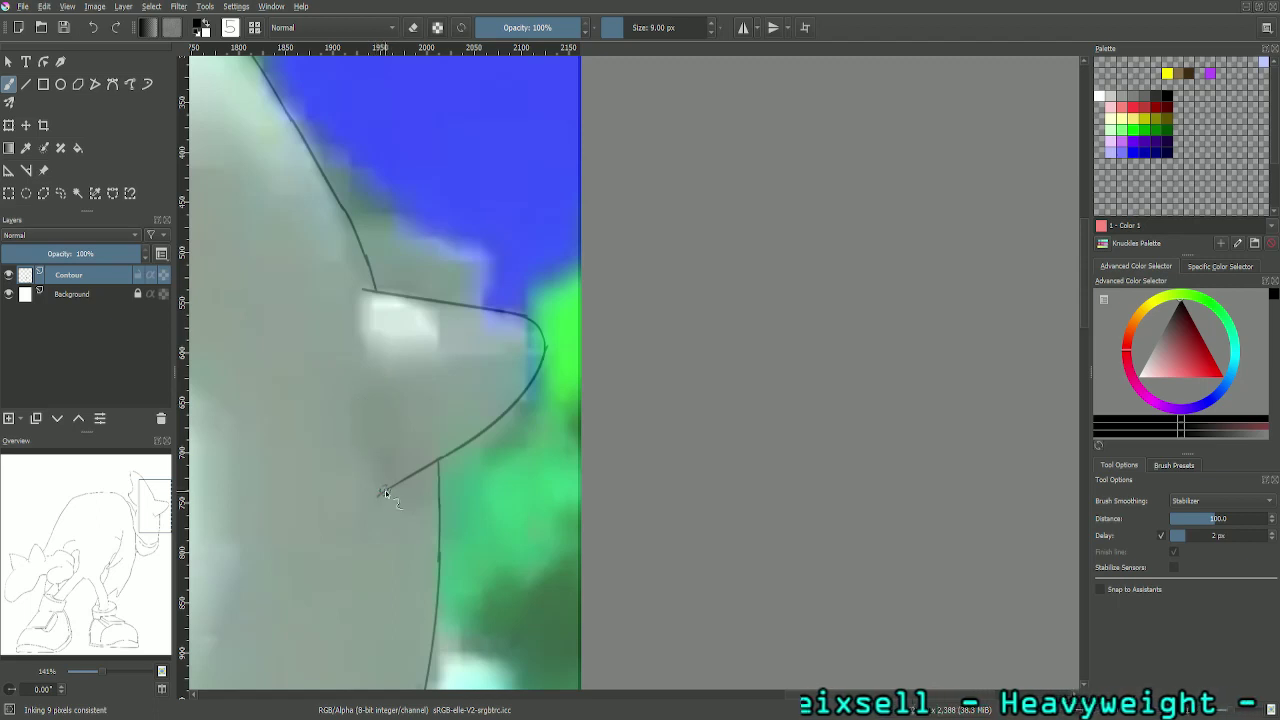
{"action": "mouse_move", "coordinate": [388, 490]}
{"action": "left_mouse_down"}
{"action": "mouse_move", "coordinate": [357, 342]}
{"action": "mouse_move", "coordinate": [360, 400]}
{"action": "left_mouse_up"}
{"action": "key", "text": "ctrl+z"}
{"action": "key", "text": "ctrl+shift+z"}
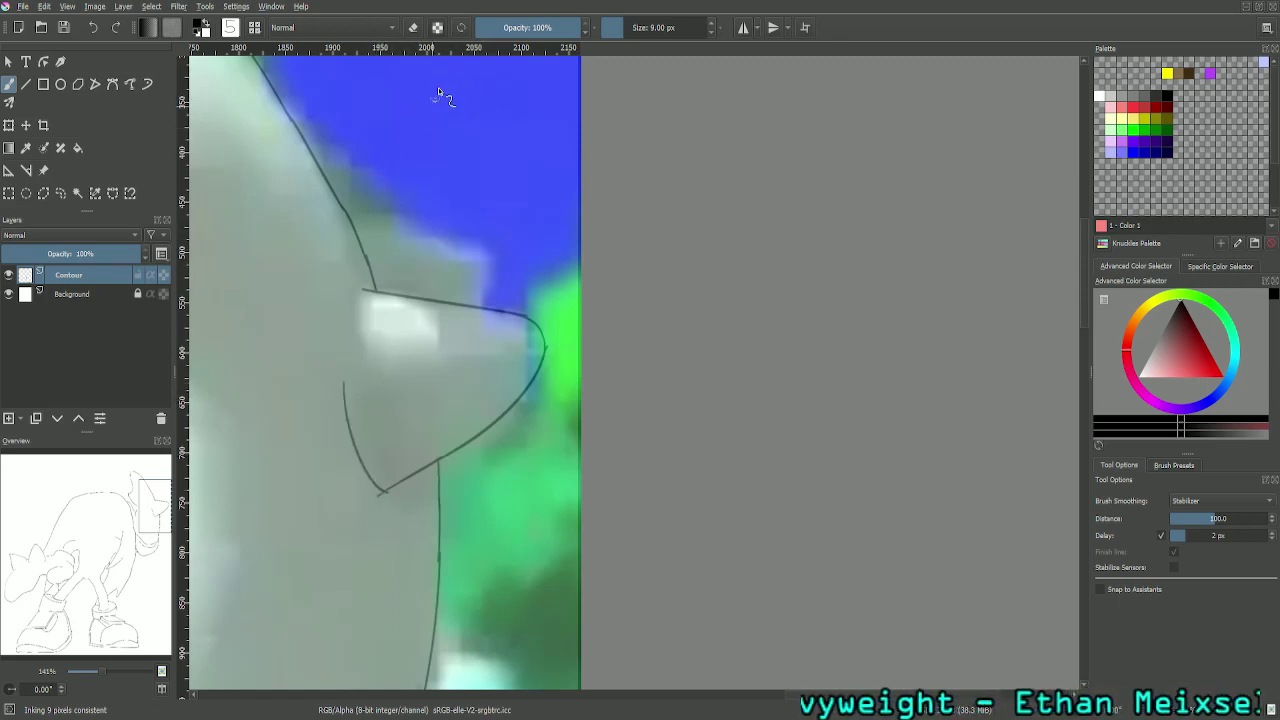
{"action": "left_click", "coordinate": [413, 28]}
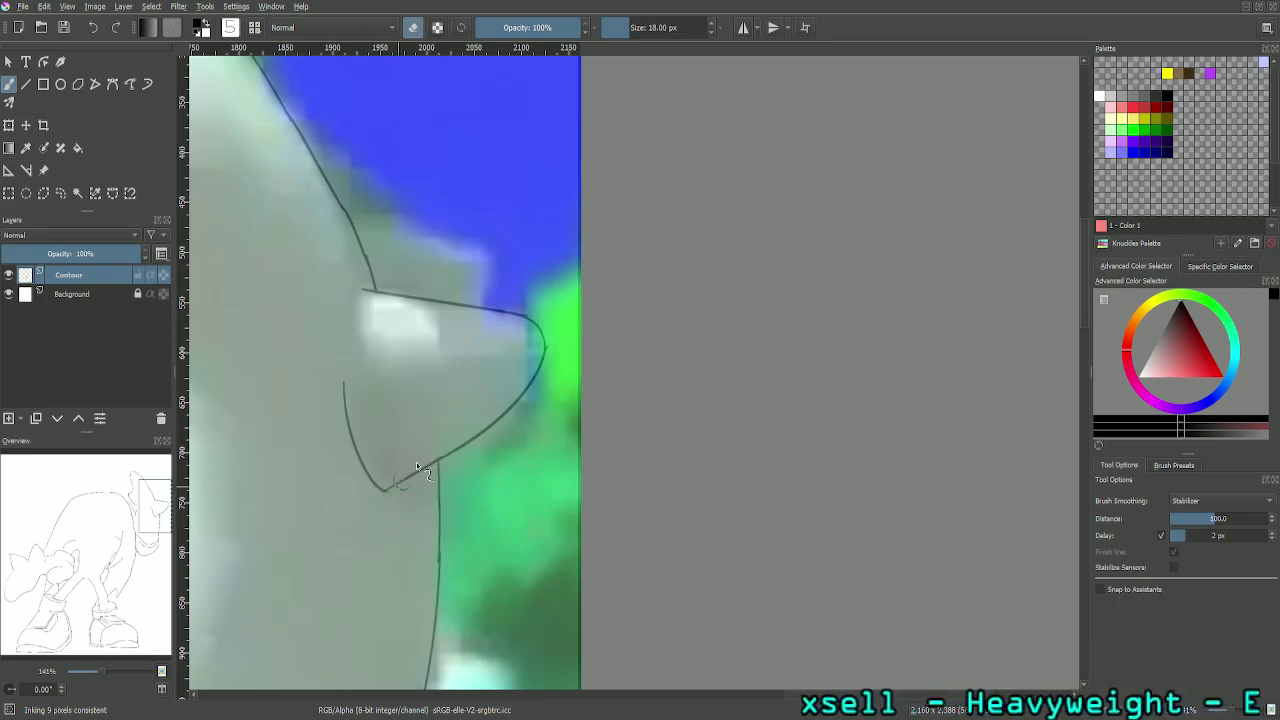
{"action": "left_click", "coordinate": [413, 28]}
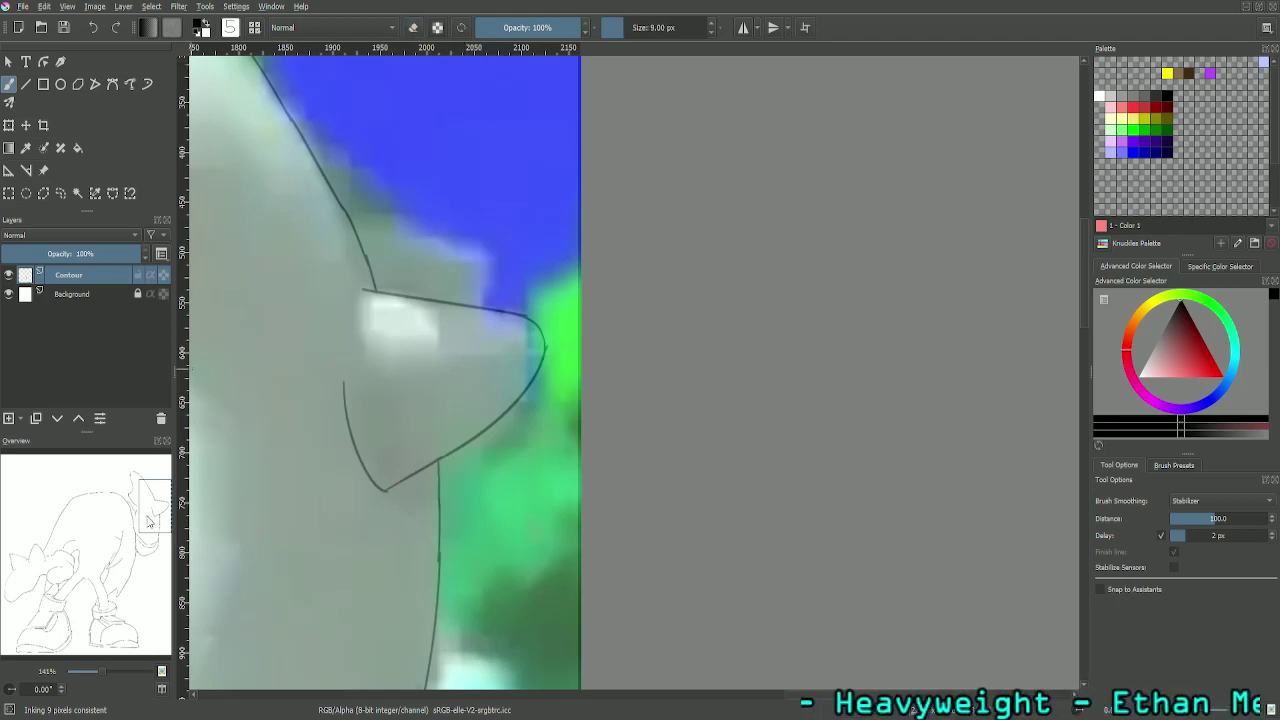
Step: Ink the smaller shape above the grey spike, with a sloping upper edge and a short curved side down to the spike
{"action": "left_click_drag", "start_coordinate": [142, 500], "coordinate": [137, 491]}
{"action": "left_click_drag", "start_coordinate": [382, 284], "coordinate": [518, 330]}
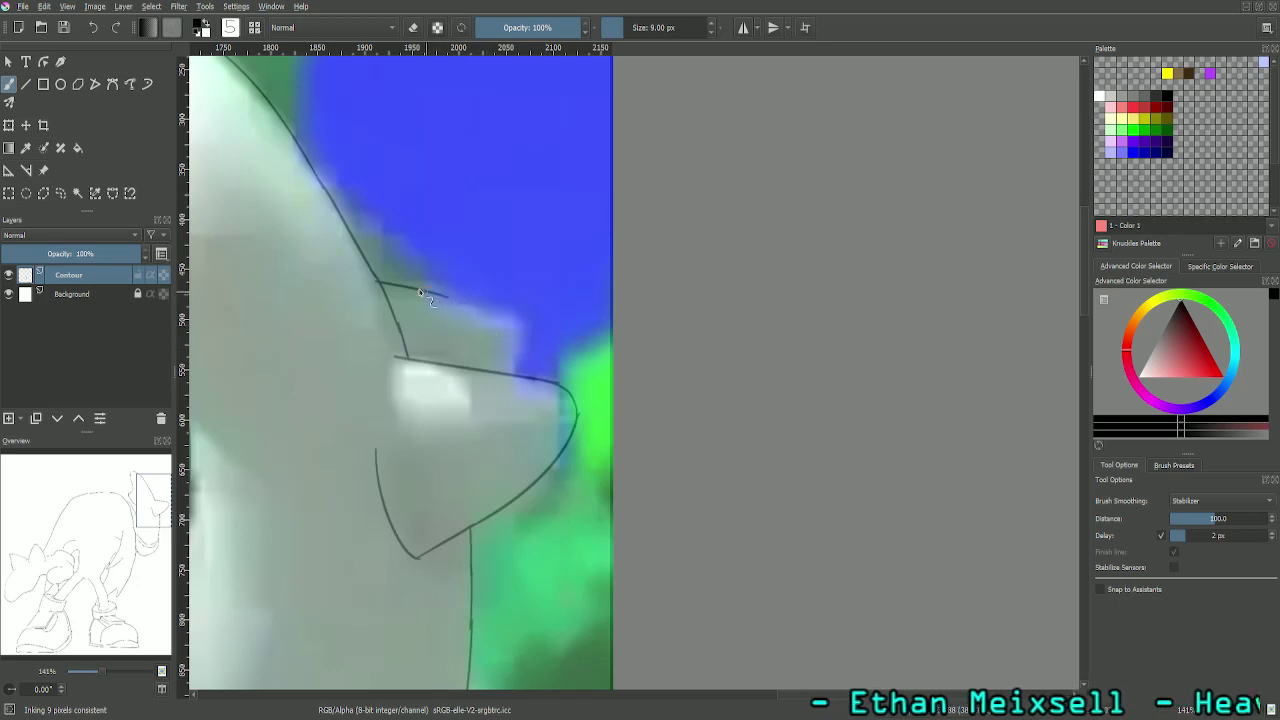
{"action": "key", "text": "ctrl+z"}
{"action": "mouse_move", "coordinate": [380, 284]}
{"action": "left_mouse_down"}
{"action": "mouse_move", "coordinate": [519, 328]}
{"action": "mouse_move", "coordinate": [514, 368]}
{"action": "left_mouse_up"}
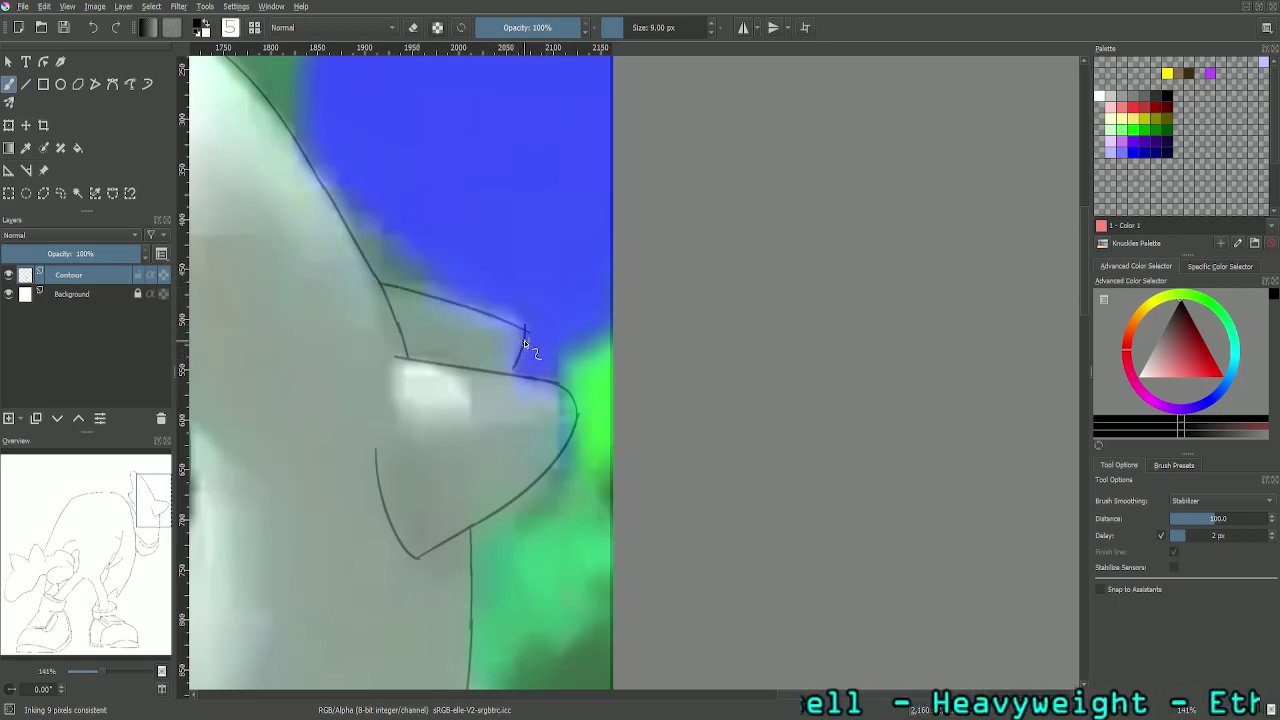
{"action": "key", "text": "ctrl+z"}
{"action": "left_click_drag", "start_coordinate": [519, 324], "coordinate": [512, 373]}
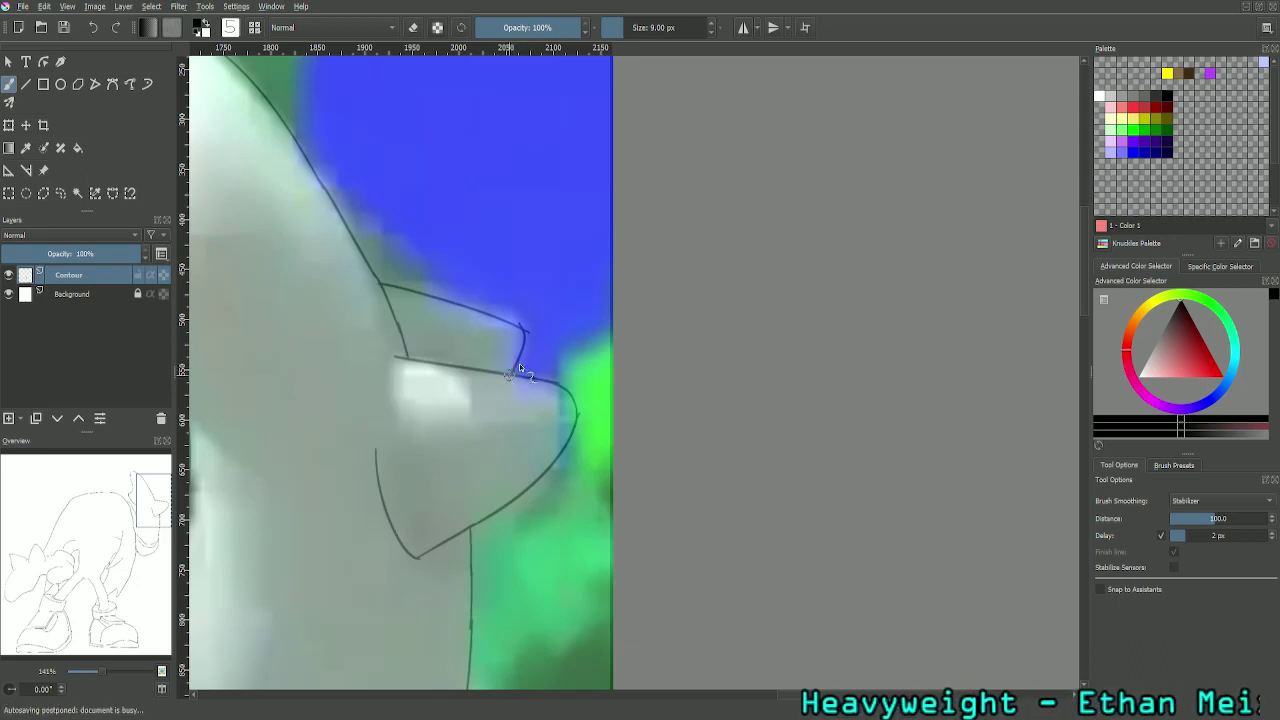
Step: Trim the overlapping line ends at the smaller shape's outer corner and at the grey spike's tip with the 18 px eraser
{"action": "key", "text": "ctrl+plus"}
{"action": "key", "text": "ctrl+plus"}
{"action": "key", "text": "ctrl+plus"}
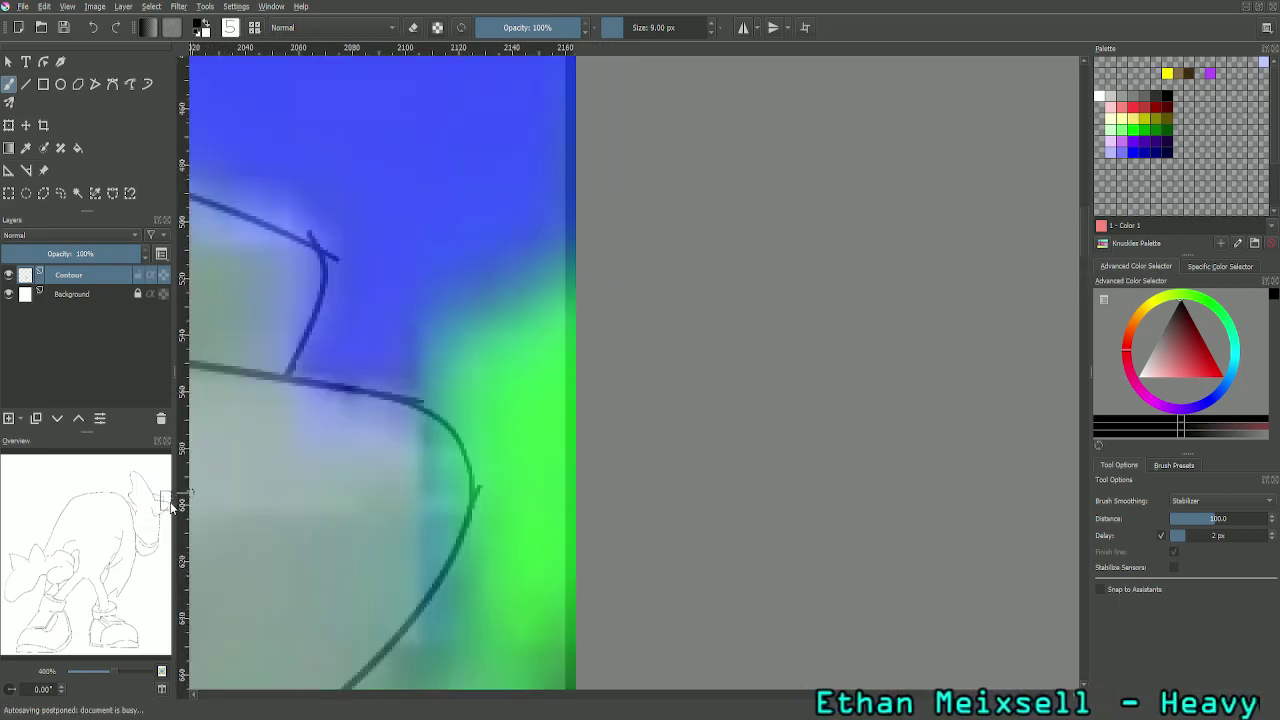
{"action": "left_click_drag", "start_coordinate": [169, 503], "coordinate": [165, 496]}
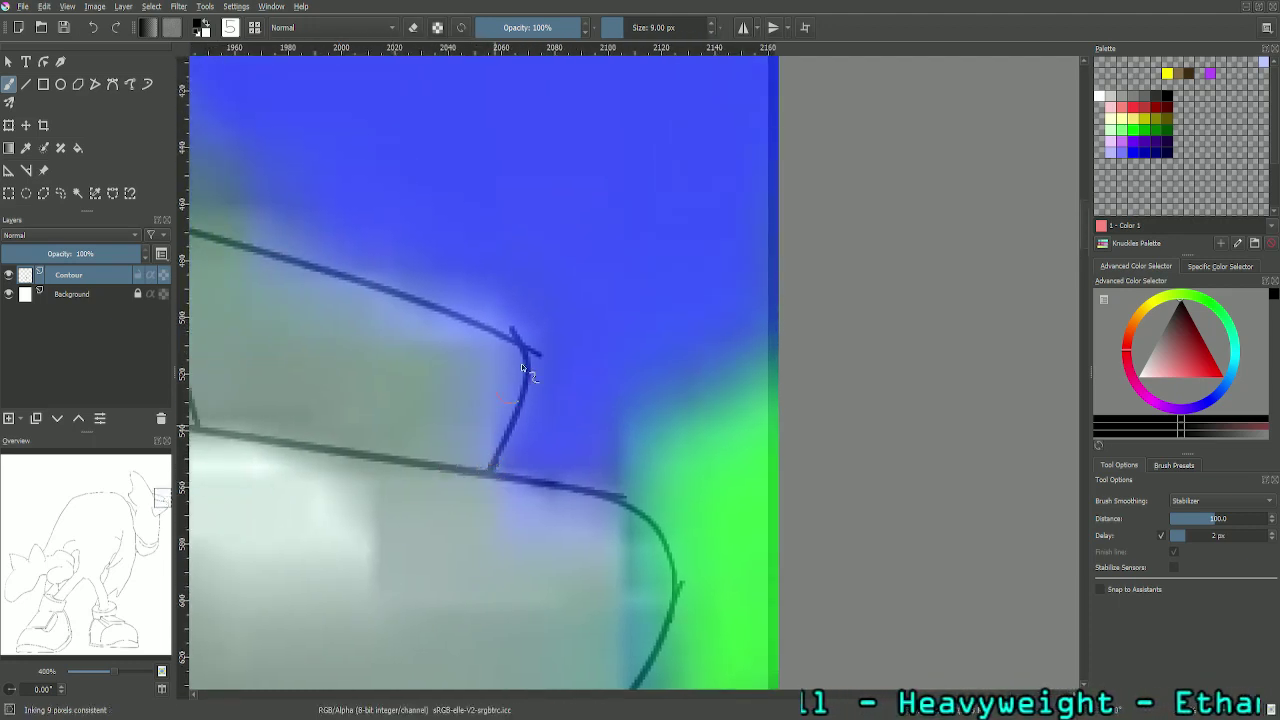
{"action": "key", "text": "e"}
{"action": "mouse_move", "coordinate": [489, 257]}
{"action": "left_mouse_down"}
{"action": "mouse_move", "coordinate": [528, 323]}
{"action": "mouse_move", "coordinate": [500, 320]}
{"action": "mouse_move", "coordinate": [540, 350]}
{"action": "left_mouse_up"}
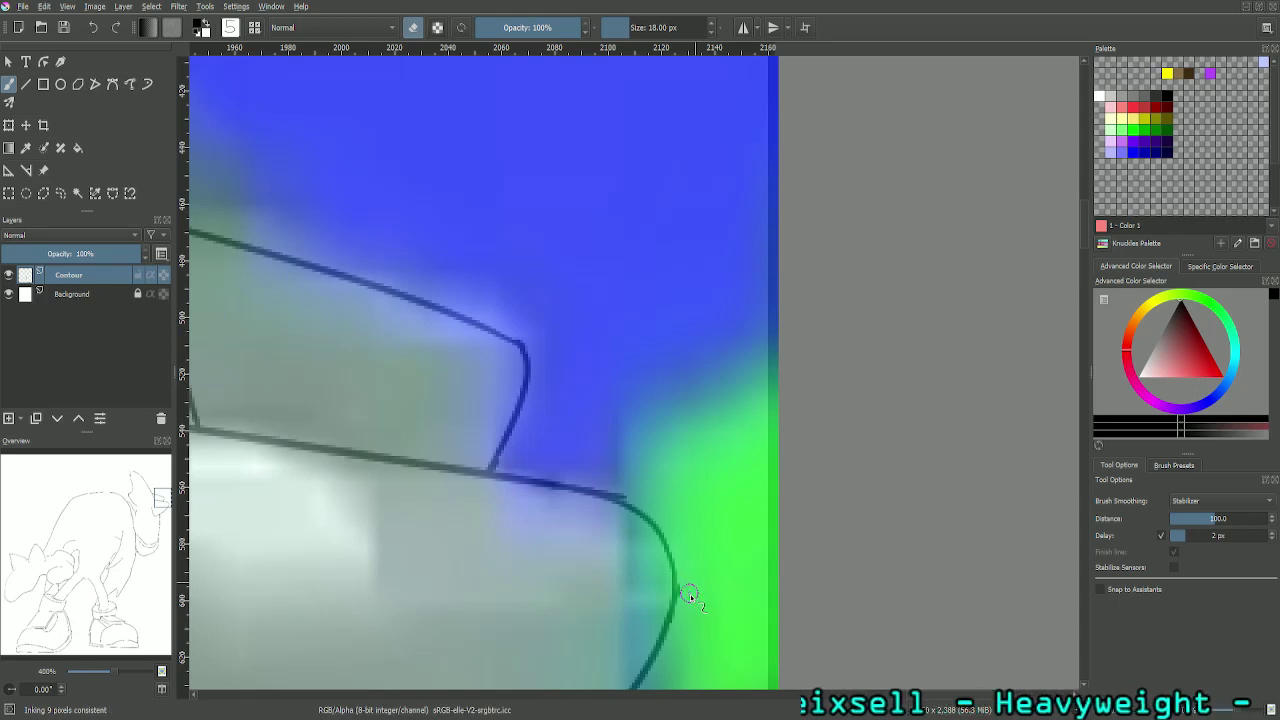
{"action": "left_click", "coordinate": [414, 28]}
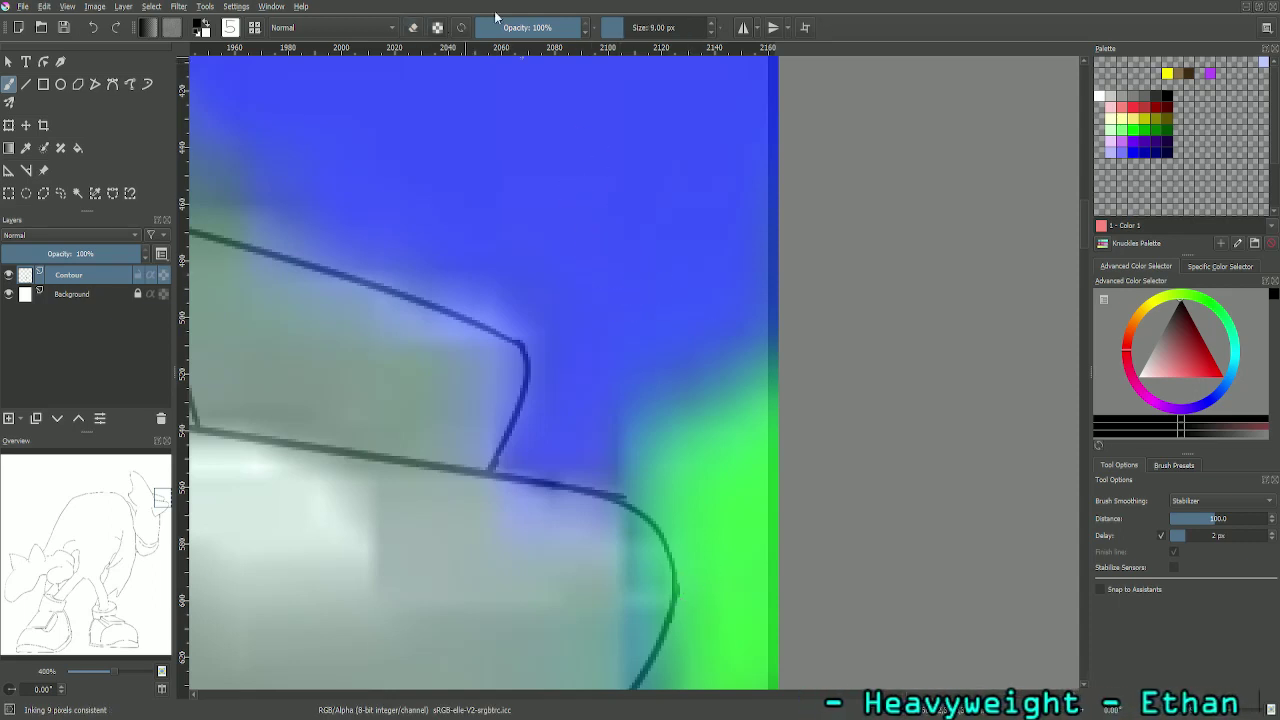
Step: Save the drawing
{"action": "key", "text": "minus"}
{"action": "key", "text": "minus"}
{"action": "key", "text": "minus"}
{"action": "key", "text": "minus"}
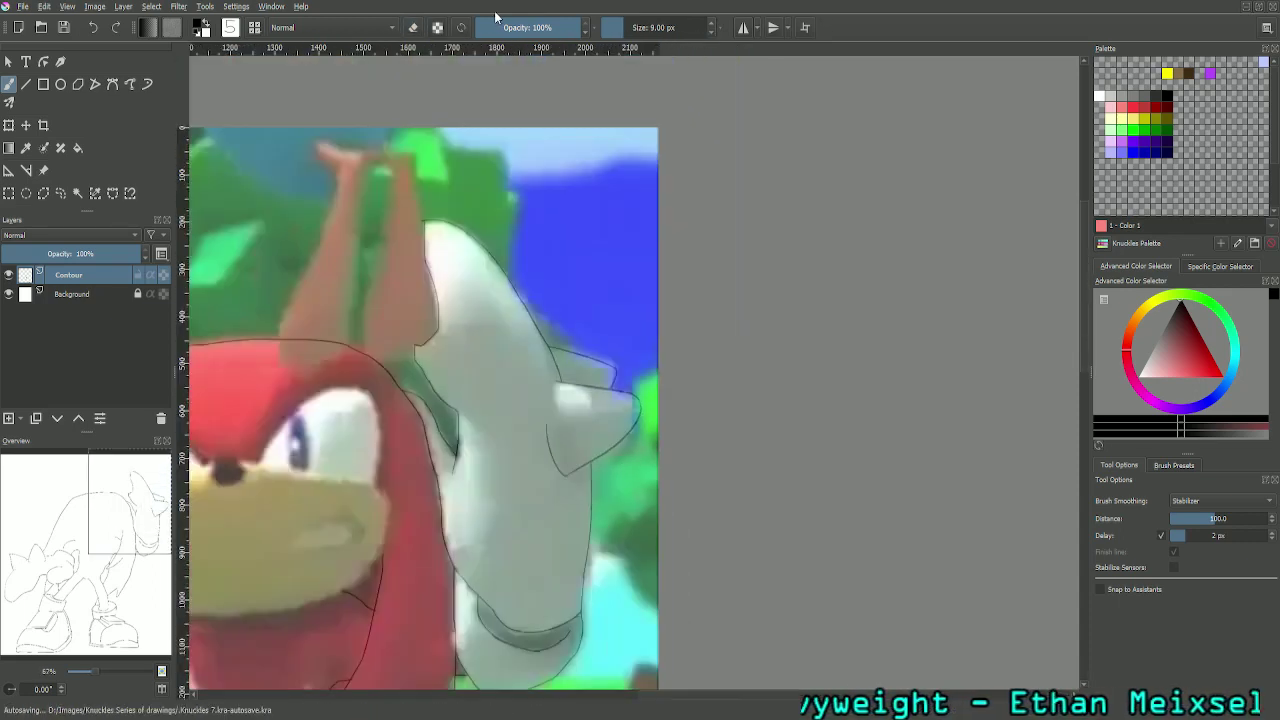
{"action": "key", "text": "minus"}
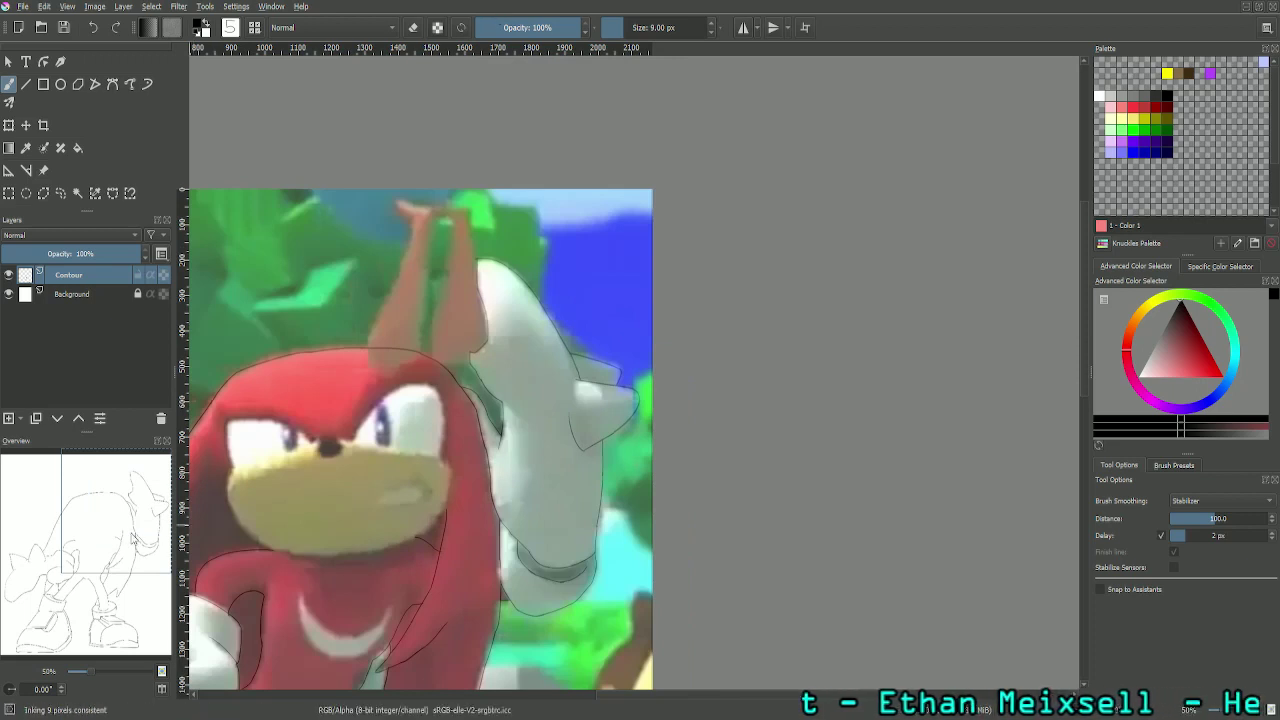
{"action": "left_click_drag", "start_coordinate": [122, 536], "coordinate": [56, 578]}
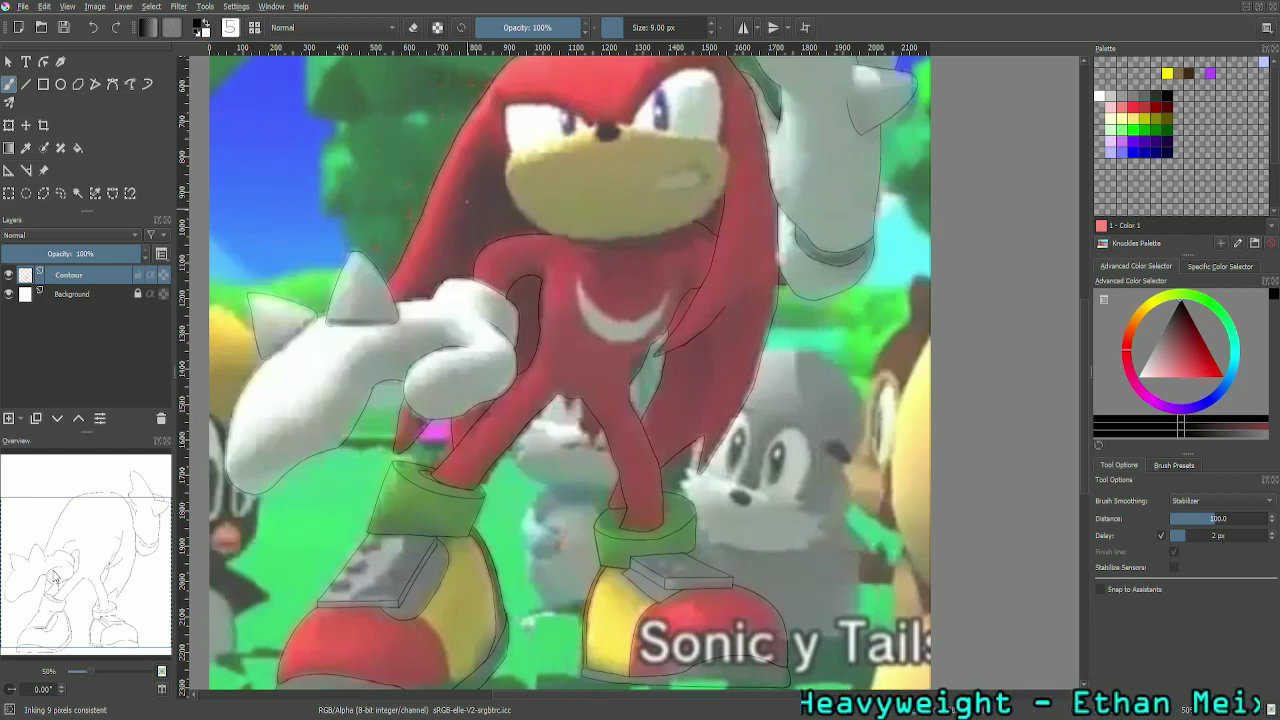
{"action": "key", "text": "ctrl+s"}
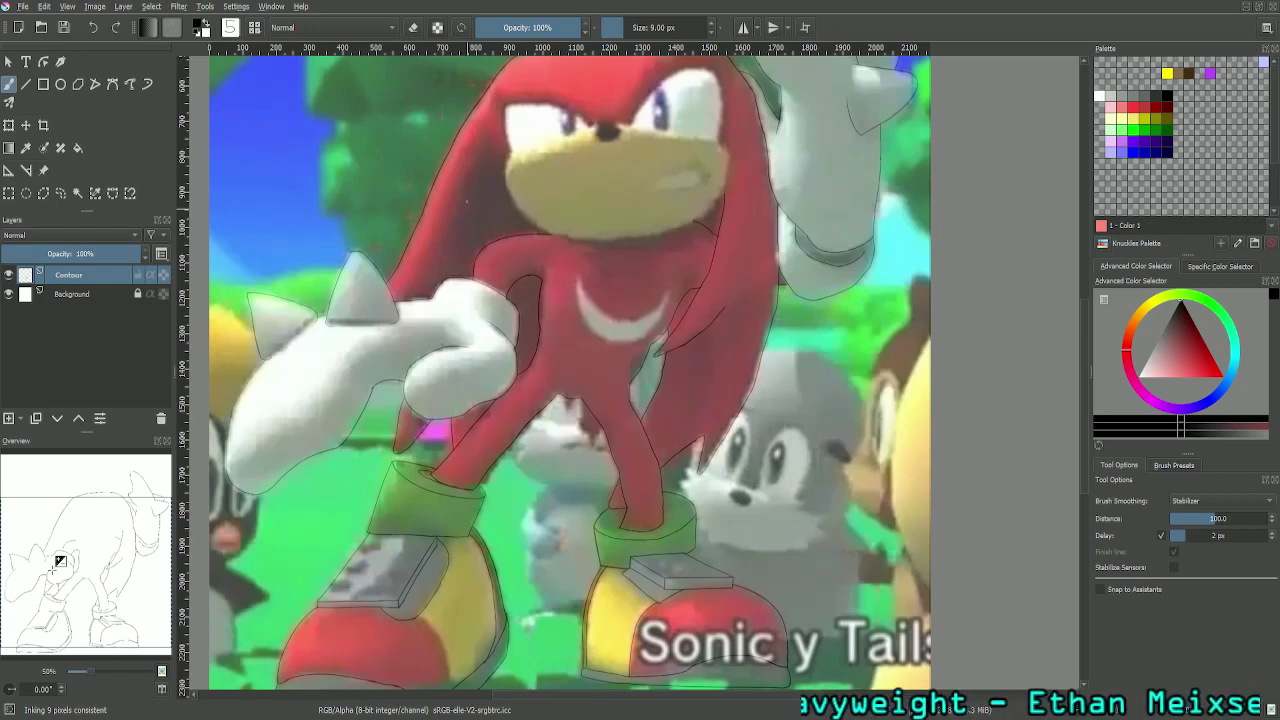
Step: Erase the raised glove's inner edge alongside the brown shape, from the glove's top down to the notch, with the 18 px eraser
{"action": "left_click_drag", "start_coordinate": [76, 558], "coordinate": [69, 482]}
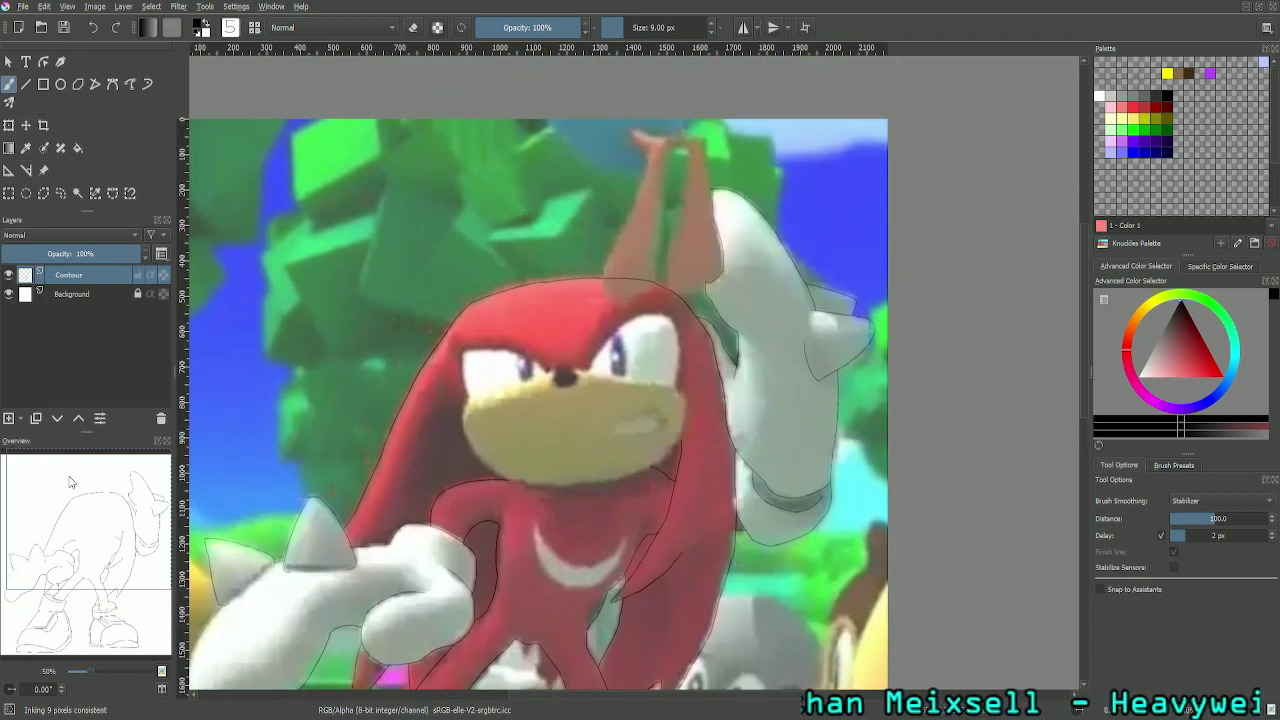
{"action": "scroll", "coordinate": [69, 482], "scroll_direction": "up", "scroll_amount": 2}
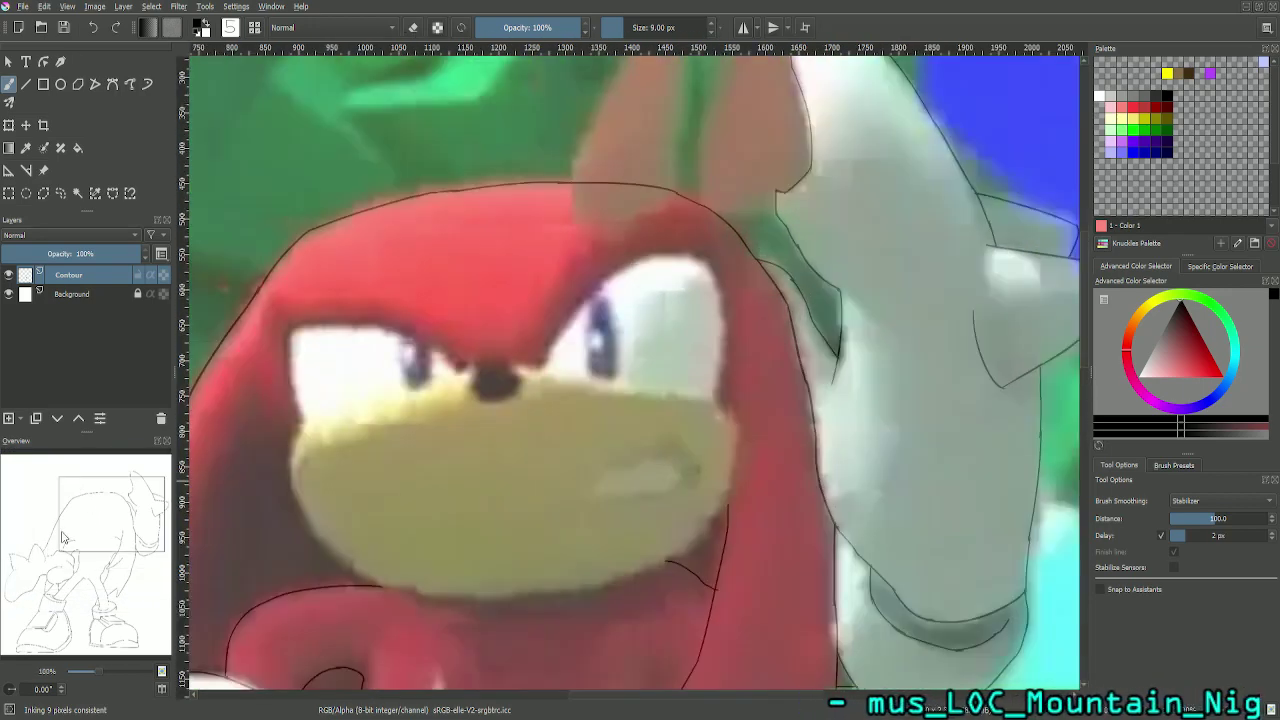
{"action": "left_click_drag", "start_coordinate": [129, 528], "coordinate": [147, 497]}
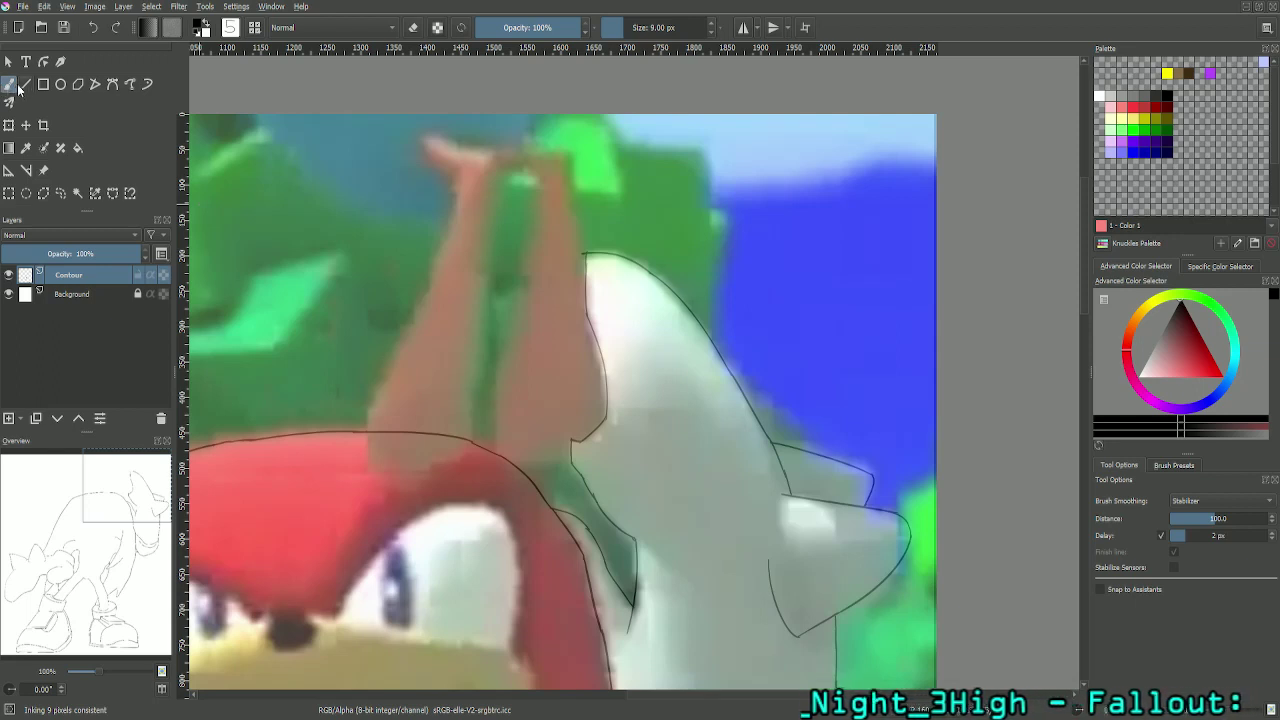
{"action": "left_click", "coordinate": [413, 27]}
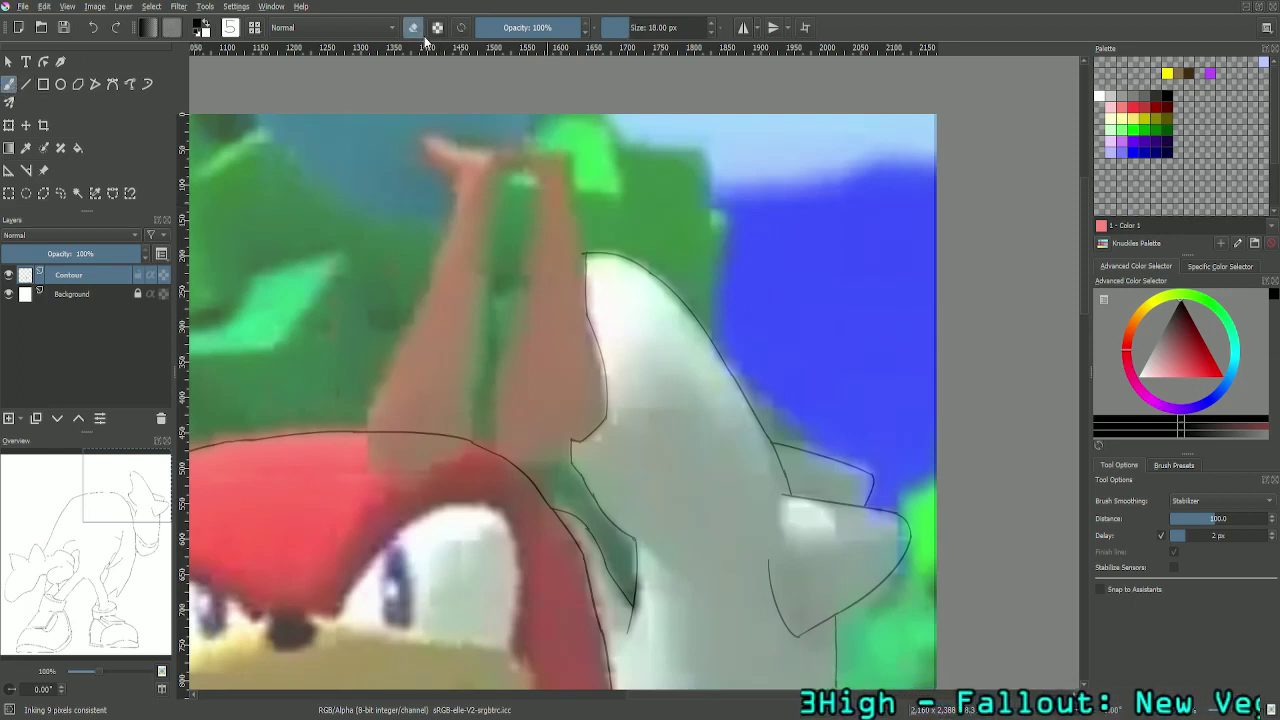
{"action": "mouse_move", "coordinate": [588, 262]}
{"action": "left_mouse_down"}
{"action": "mouse_move", "coordinate": [607, 370]}
{"action": "mouse_move", "coordinate": [592, 442]}
{"action": "left_mouse_up"}
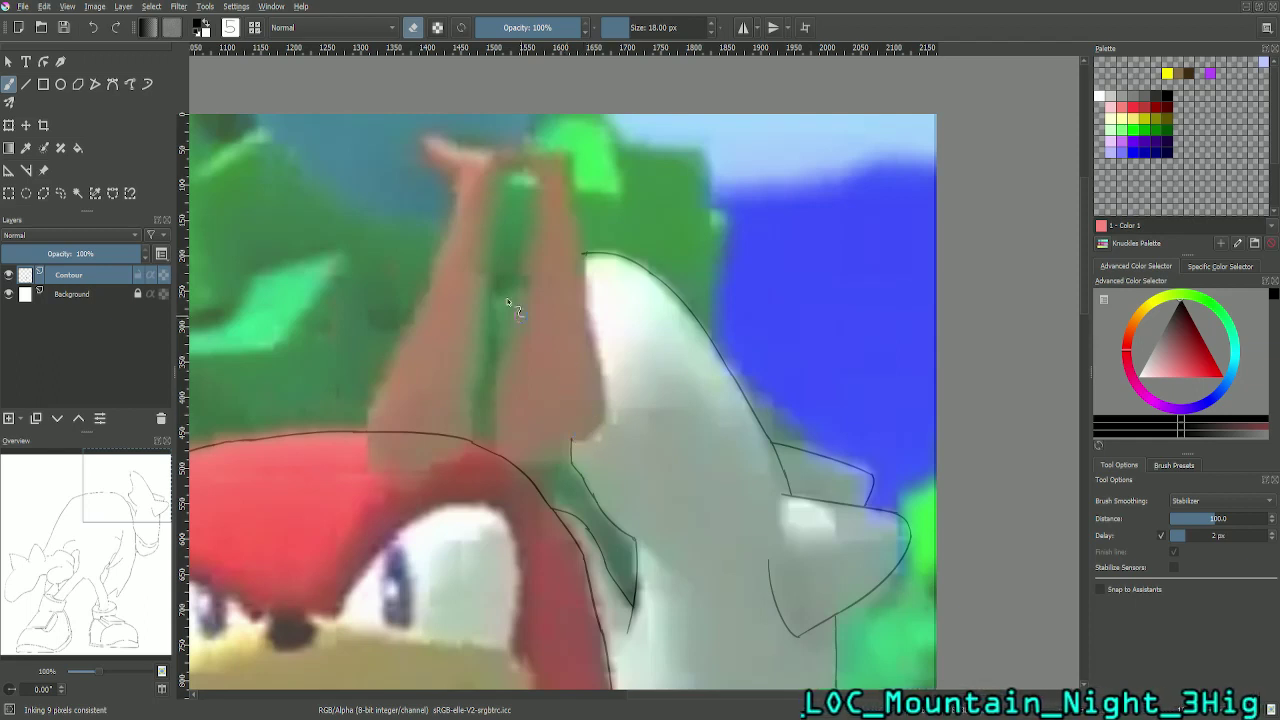
{"action": "left_click", "coordinate": [415, 27]}
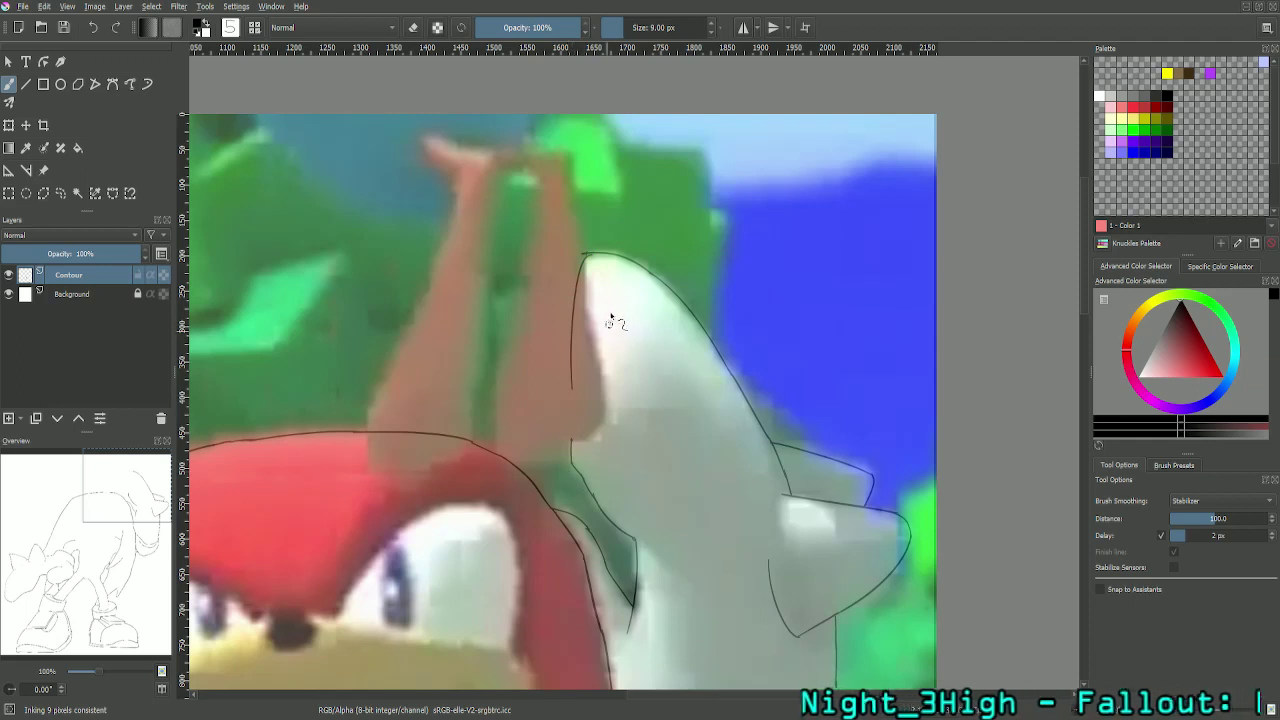
Step: Ink a rounder inner edge from the glove's top down across the brown shape into the lower line, and erase the leftover notch
{"action": "left_click_drag", "start_coordinate": [592, 256], "coordinate": [609, 388]}
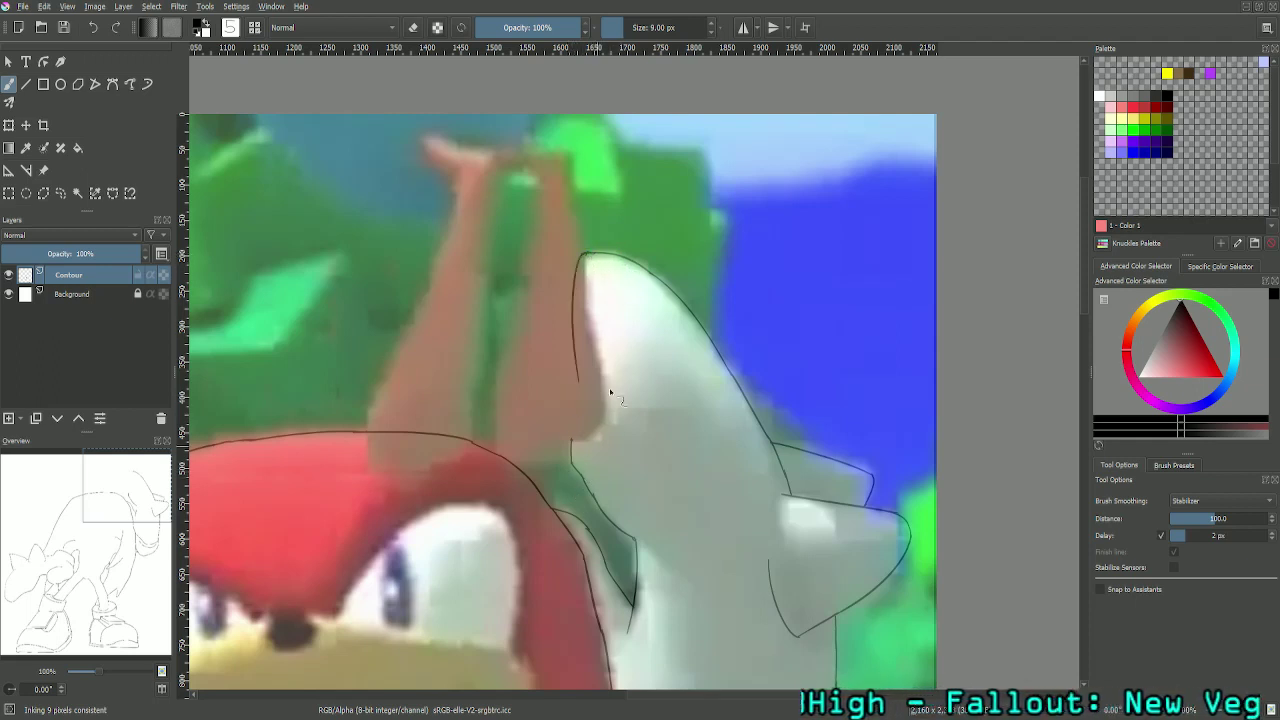
{"action": "key", "text": "ctrl+z"}
{"action": "left_click_drag", "start_coordinate": [591, 263], "coordinate": [588, 492]}
{"action": "key", "text": "ctrl+z"}
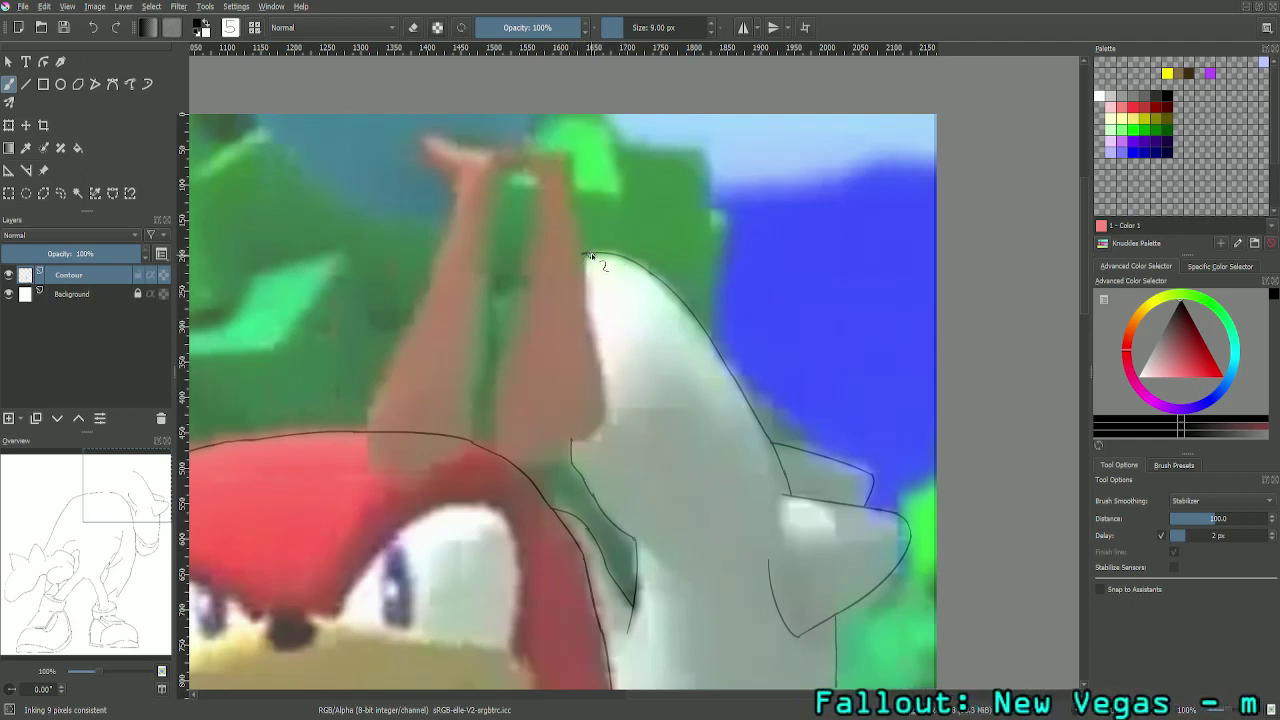
{"action": "mouse_move", "coordinate": [590, 258]}
{"action": "left_mouse_down"}
{"action": "mouse_move", "coordinate": [563, 386]}
{"action": "mouse_move", "coordinate": [576, 428]}
{"action": "left_mouse_up"}
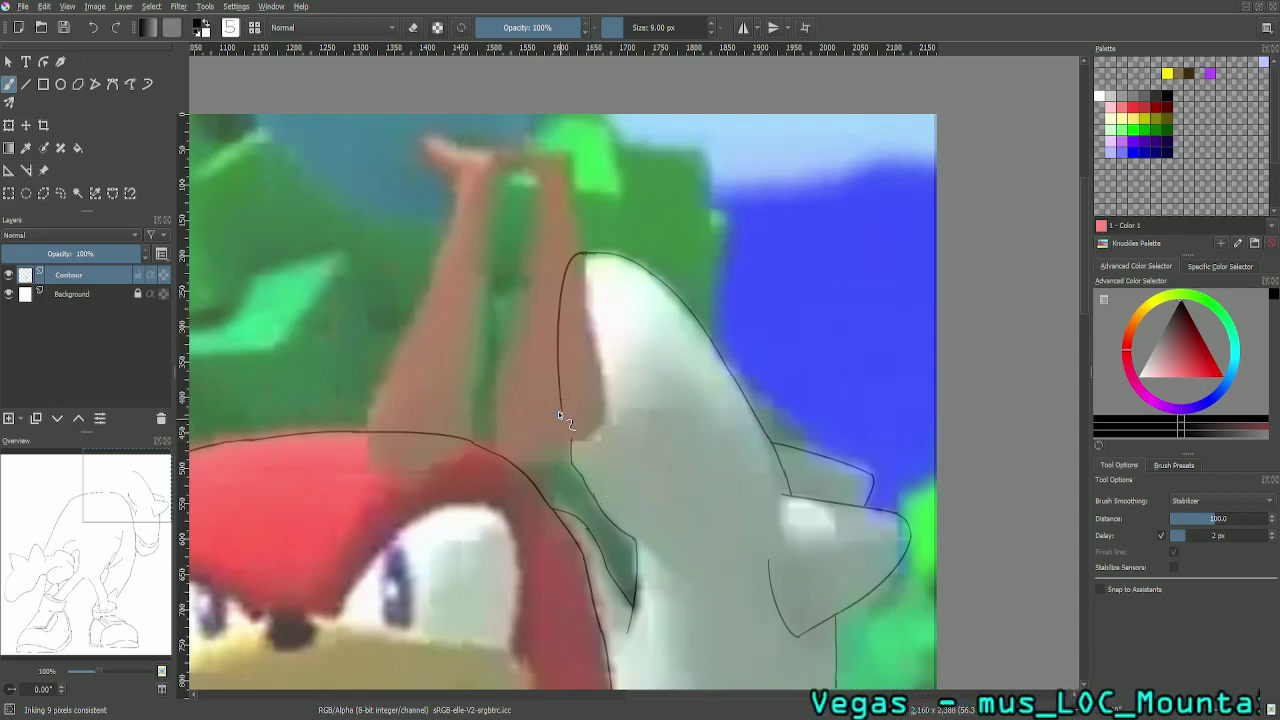
{"action": "left_click_drag", "start_coordinate": [560, 401], "coordinate": [590, 497]}
{"action": "key", "text": "ctrl+z"}
{"action": "mouse_move", "coordinate": [562, 391]}
{"action": "left_mouse_down"}
{"action": "mouse_move", "coordinate": [562, 431]}
{"action": "mouse_move", "coordinate": [592, 488]}
{"action": "left_mouse_up"}
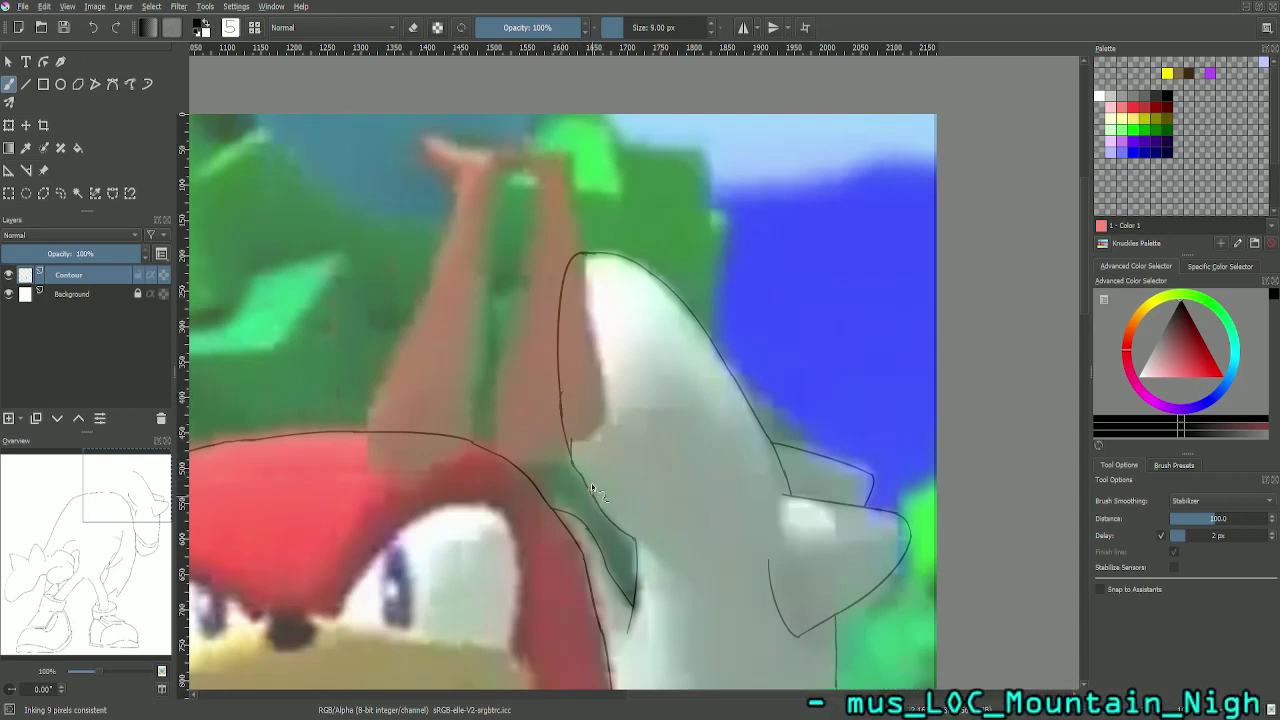
{"action": "left_click", "coordinate": [412, 28]}
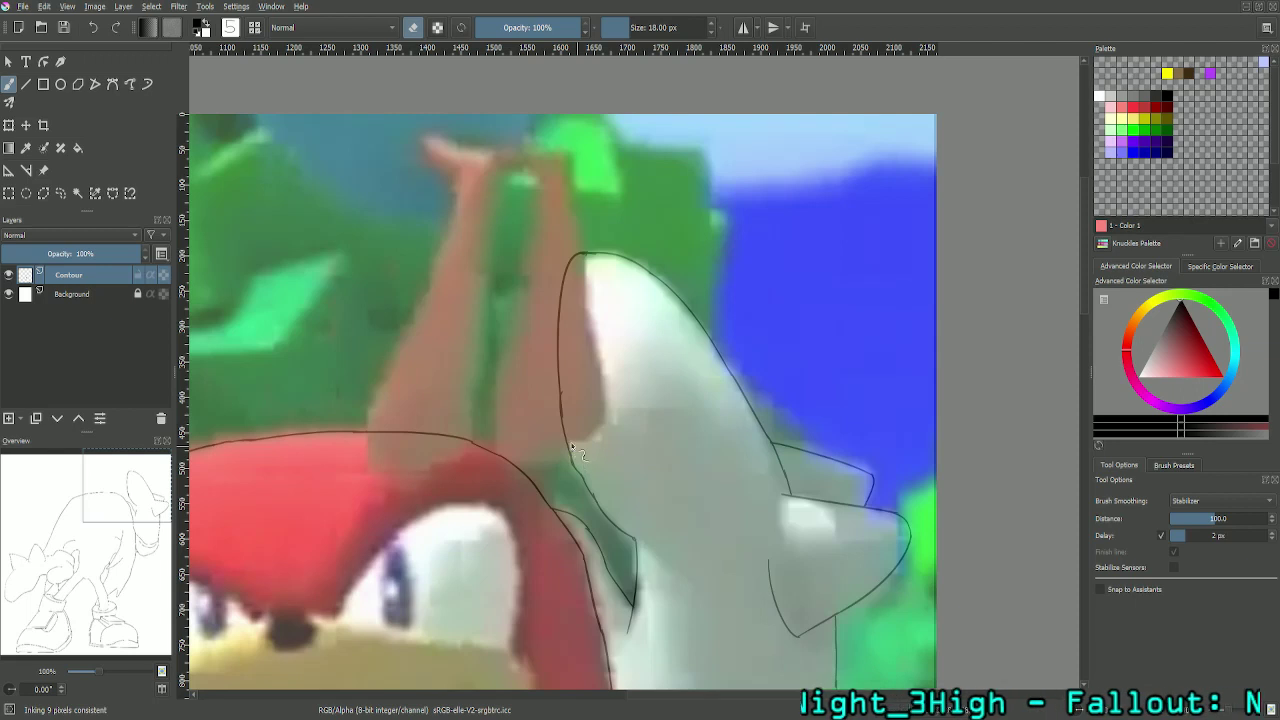
{"action": "left_click", "coordinate": [418, 28]}
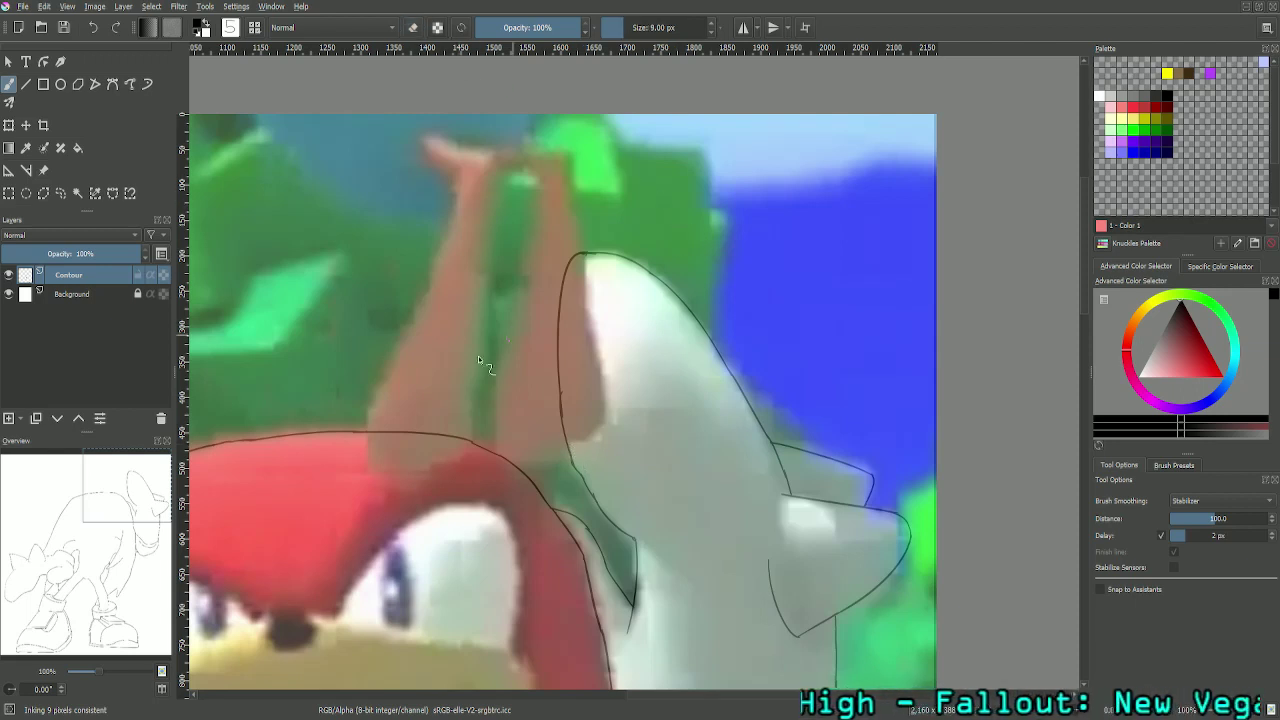
Step: Ink the outer side of the face's left-hand eye with the 9 px brush, curving upward from the muzzle's upper corner
{"action": "left_click_drag", "start_coordinate": [128, 503], "coordinate": [100, 507]}
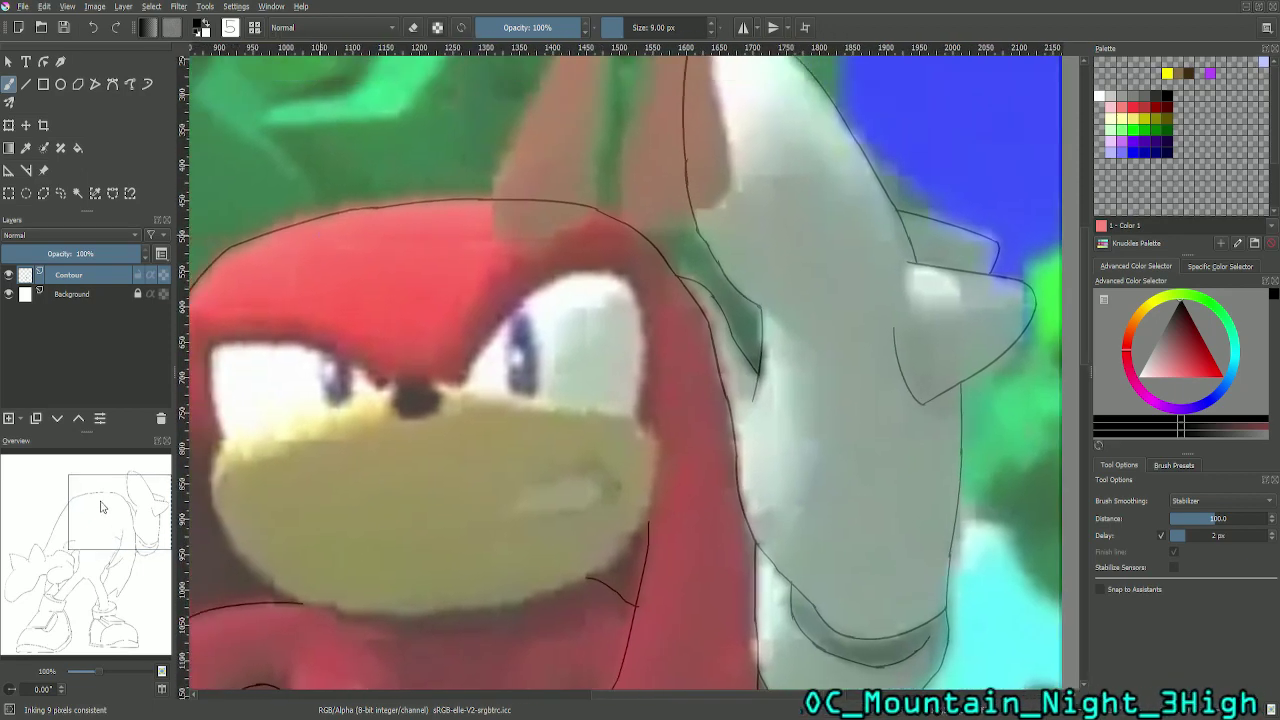
{"action": "left_click_drag", "start_coordinate": [100, 507], "coordinate": [84, 520]}
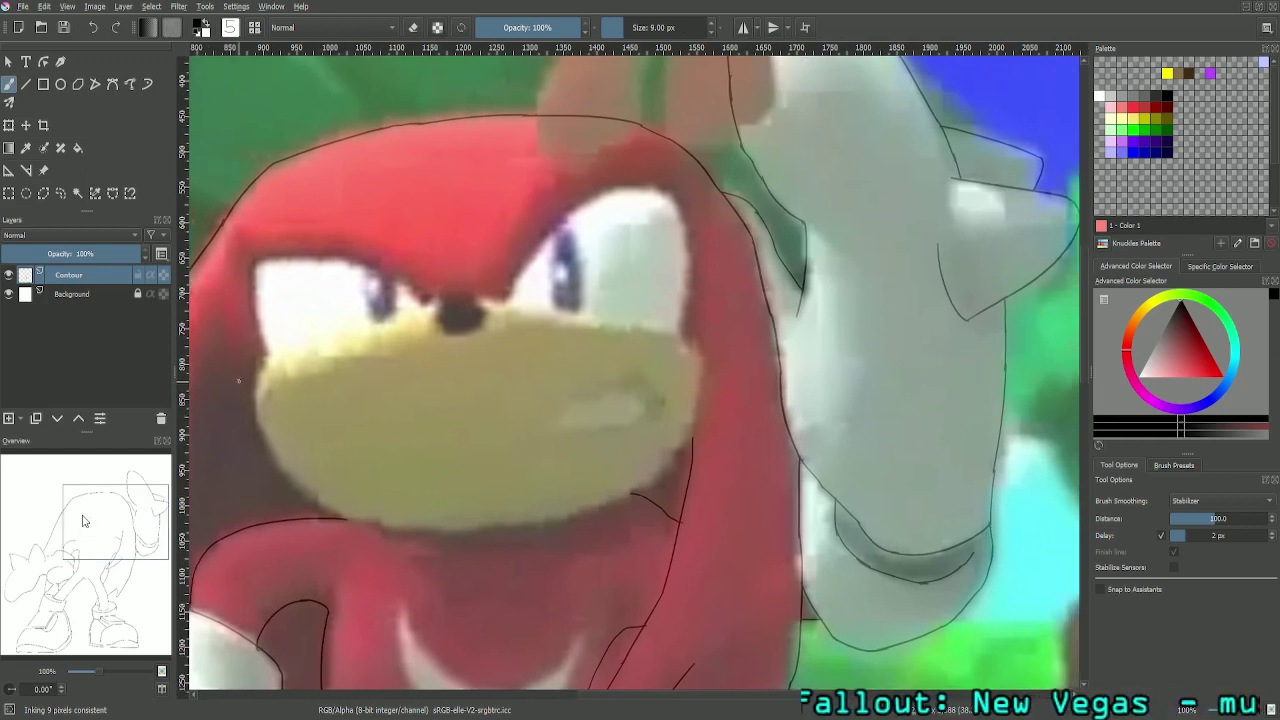
{"action": "mouse_move", "coordinate": [110, 517]}
{"action": "left_mouse_down"}
{"action": "mouse_move", "coordinate": [120, 507]}
{"action": "mouse_move", "coordinate": [104, 502]}
{"action": "mouse_move", "coordinate": [85, 529]}
{"action": "mouse_move", "coordinate": [88, 507]}
{"action": "left_mouse_up"}
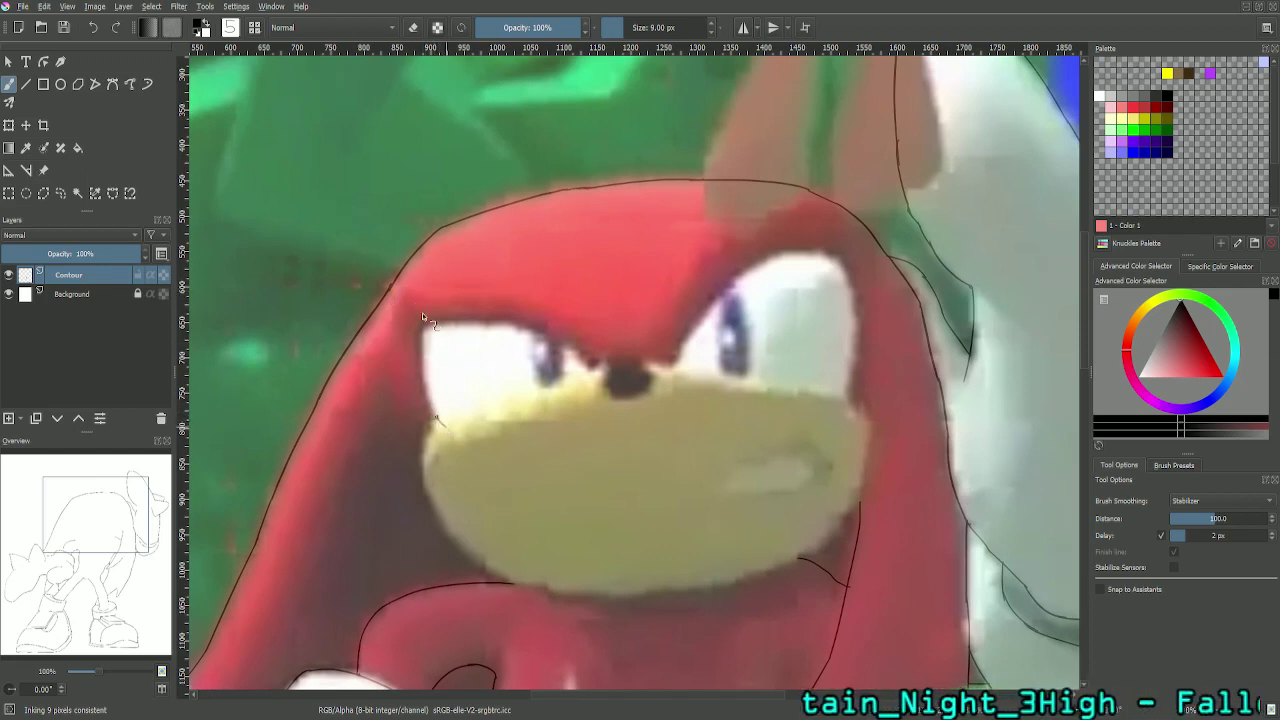
{"action": "left_click_drag", "start_coordinate": [440, 422], "coordinate": [423, 340]}
{"action": "key", "text": "ctrl+z"}
{"action": "left_click_drag", "start_coordinate": [441, 428], "coordinate": [417, 326]}
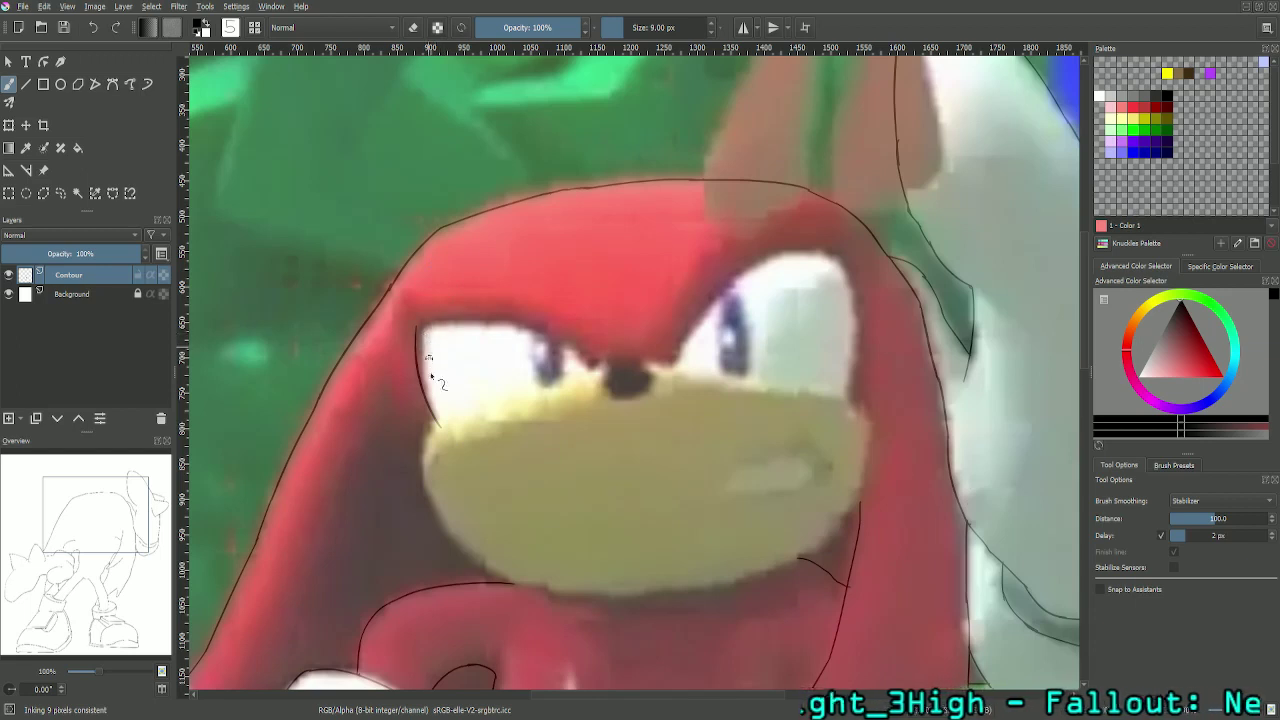
{"action": "key", "text": "ctrl+z"}
{"action": "left_click_drag", "start_coordinate": [441, 422], "coordinate": [421, 344]}
{"action": "key", "text": "ctrl+z"}
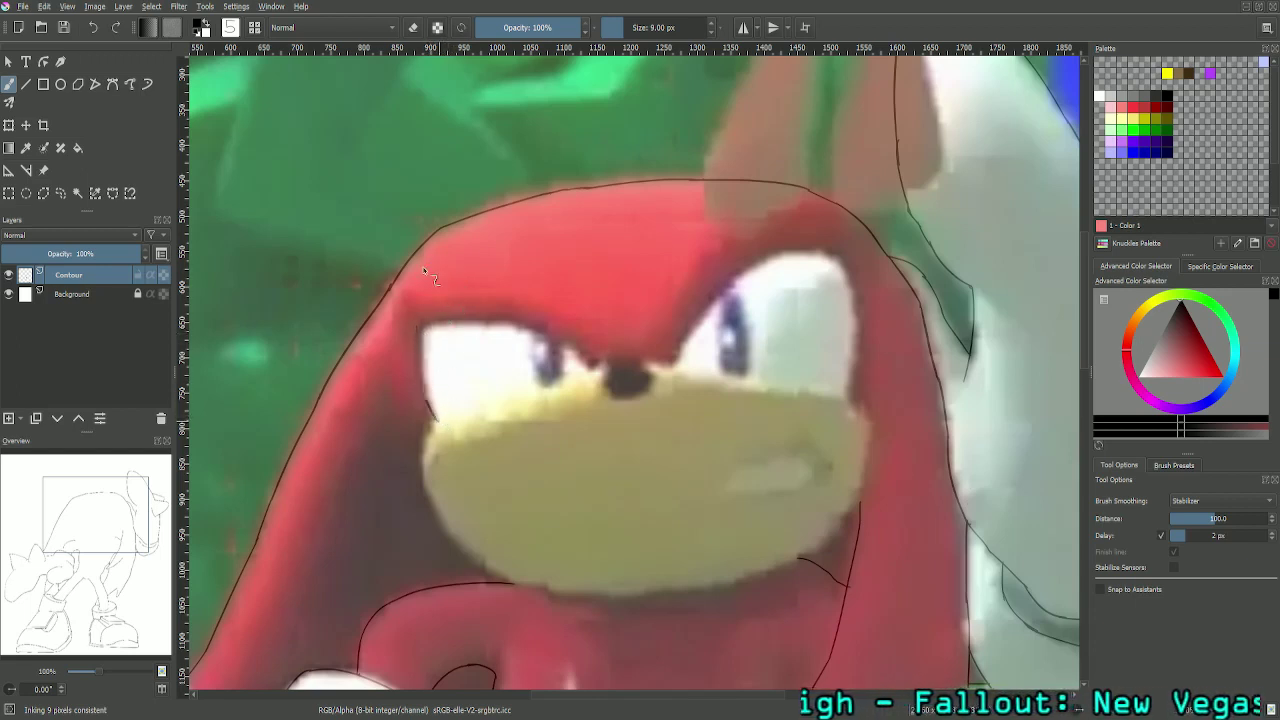
{"action": "key", "text": "ctrl+z"}
{"action": "mouse_move", "coordinate": [438, 424]}
{"action": "left_mouse_down"}
{"action": "mouse_move", "coordinate": [416, 342]}
{"action": "mouse_move", "coordinate": [410, 362]}
{"action": "mouse_move", "coordinate": [418, 326]}
{"action": "left_mouse_up"}
{"action": "key", "text": "ctrl+z"}
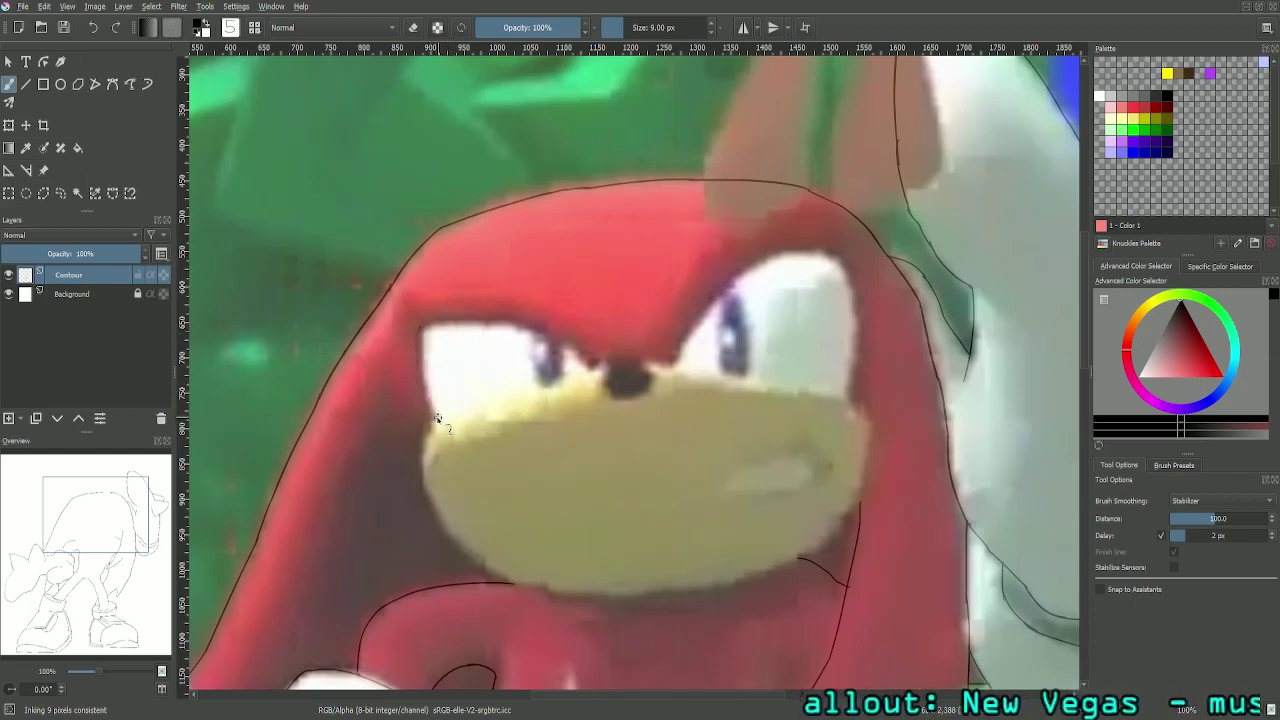
{"action": "left_click_drag", "start_coordinate": [437, 422], "coordinate": [418, 328]}
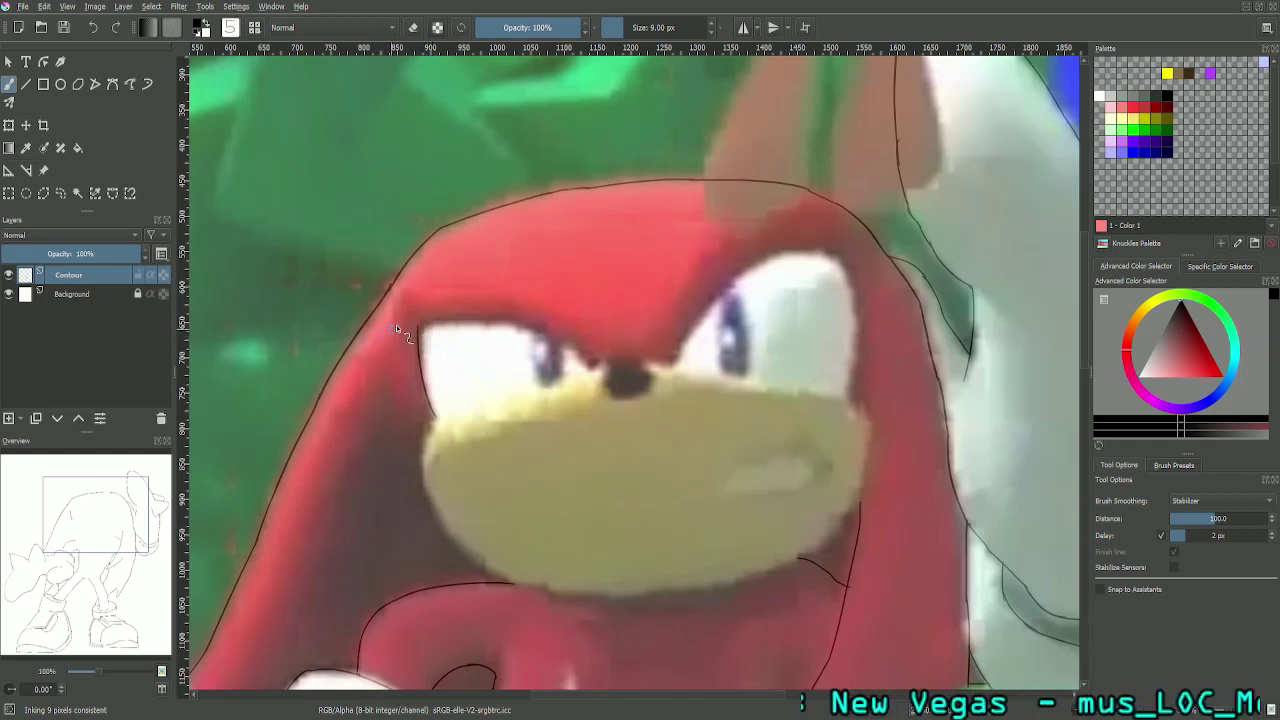
{"action": "key", "text": "ctrl+z"}
{"action": "left_click_drag", "start_coordinate": [446, 424], "coordinate": [434, 343]}
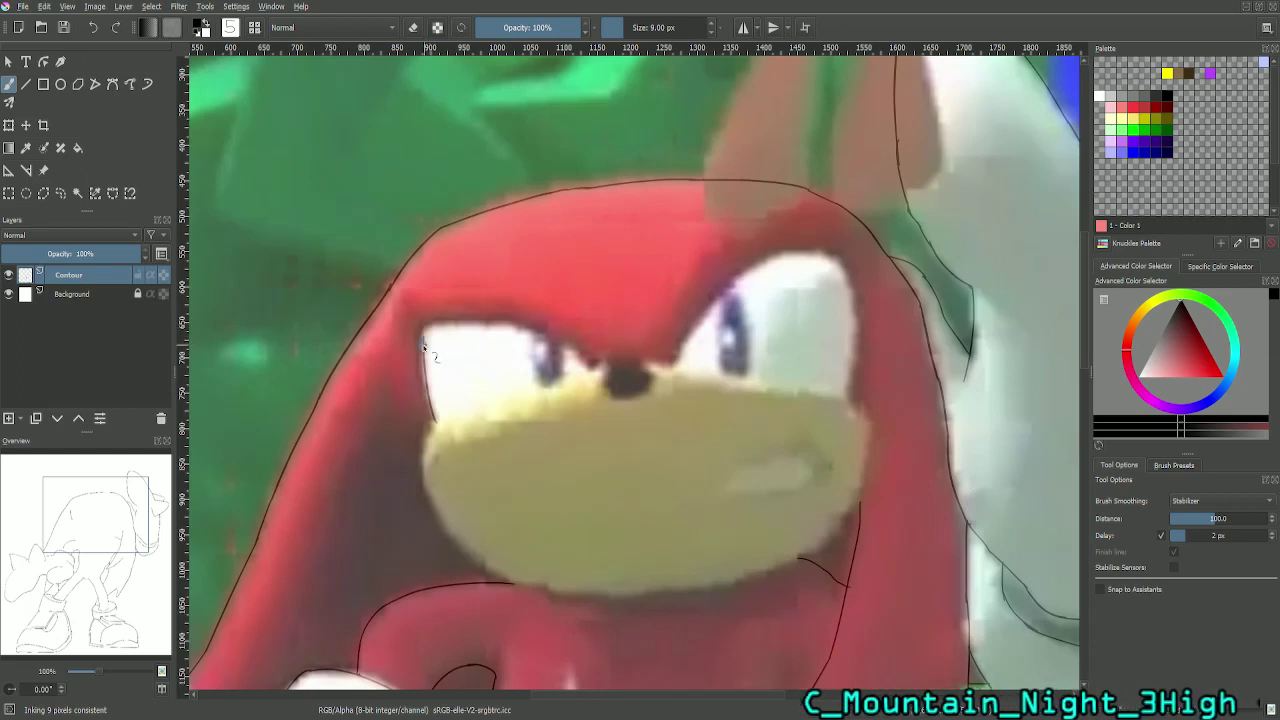
Step: Extend the eye's outer side to its top corner and ink the upper edge along the brow down toward the nose
{"action": "key", "text": "ctrl+plus"}
{"action": "key", "text": "ctrl+plus"}
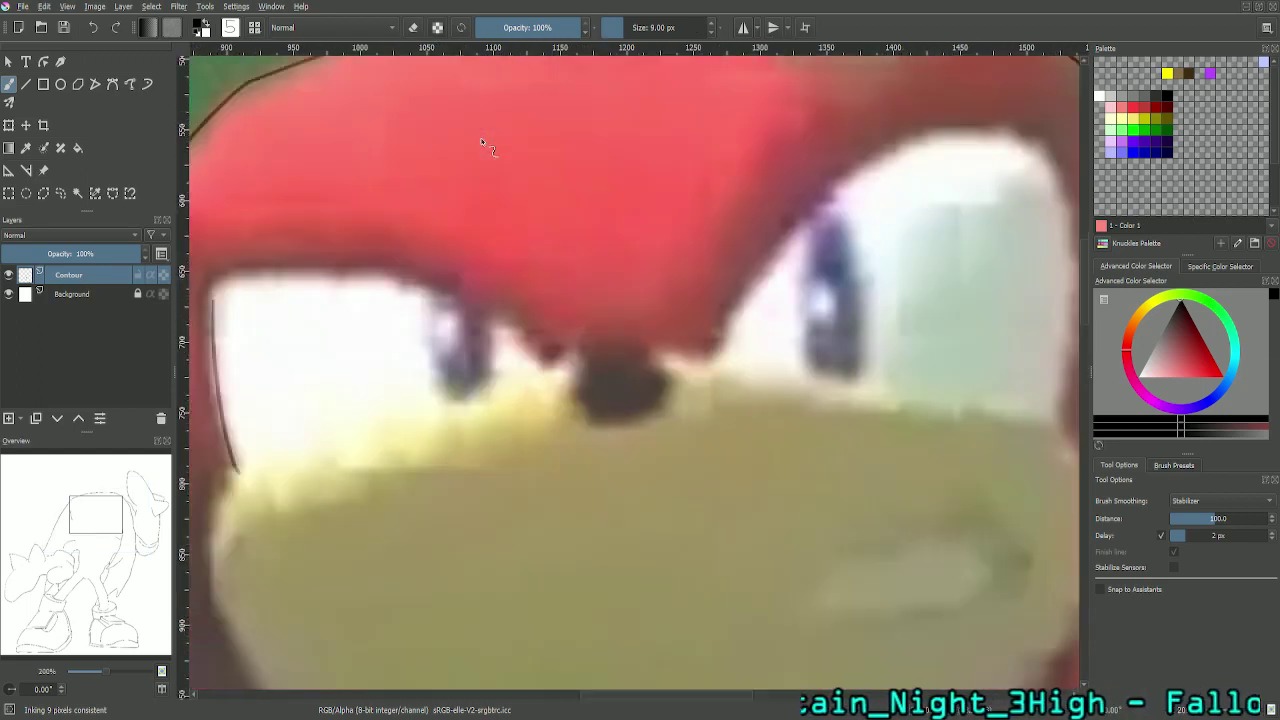
{"action": "left_click", "coordinate": [80, 522]}
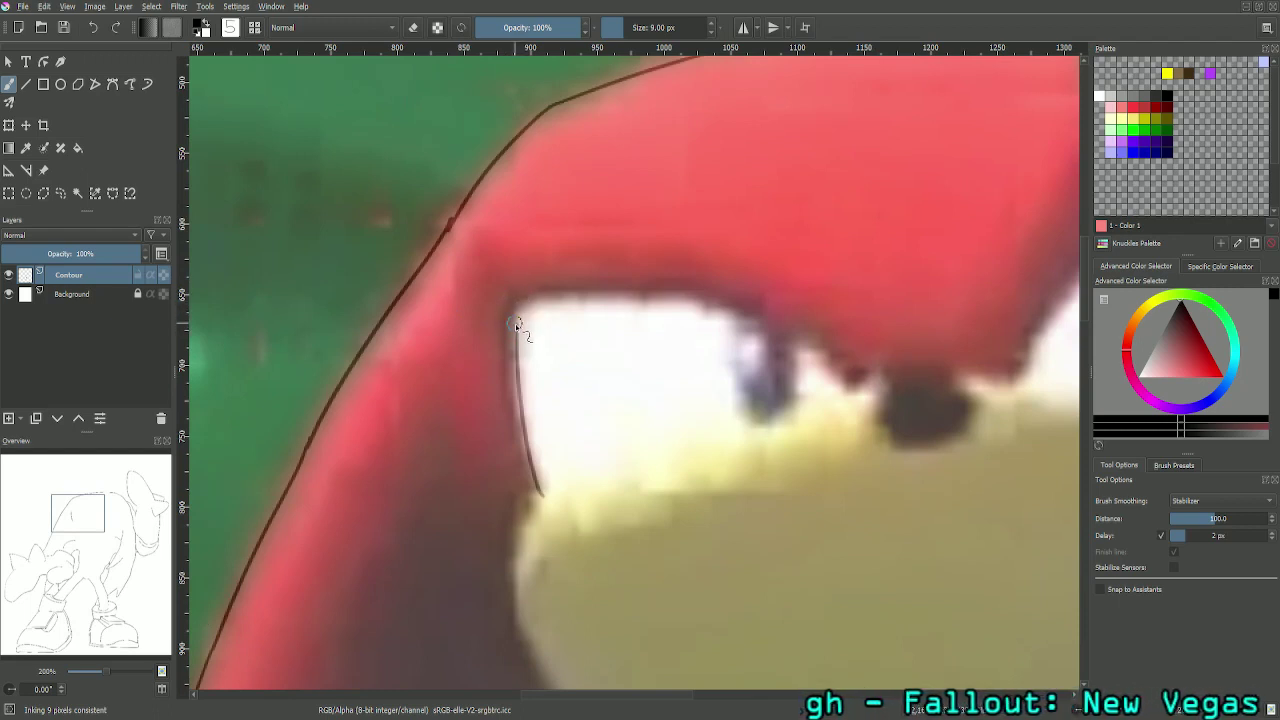
{"action": "left_click_drag", "start_coordinate": [517, 308], "coordinate": [714, 290]}
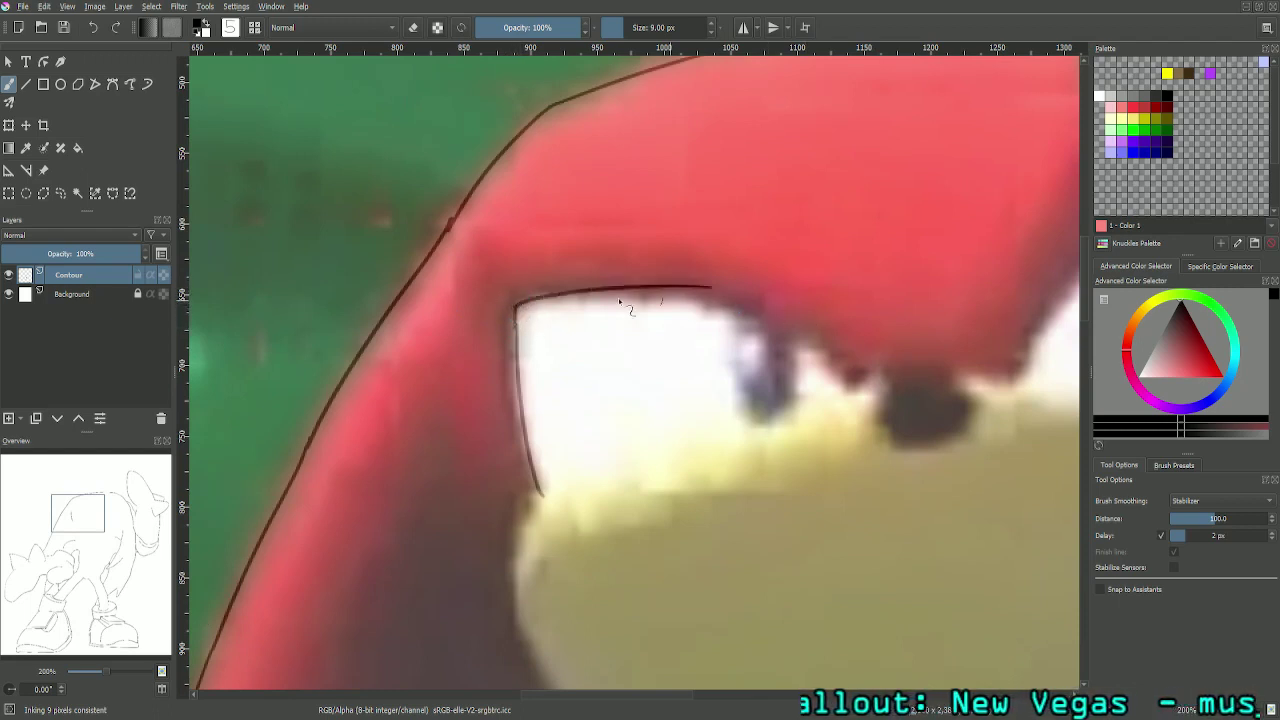
{"action": "mouse_move", "coordinate": [518, 305]}
{"action": "left_mouse_down"}
{"action": "mouse_move", "coordinate": [823, 337]}
{"action": "mouse_move", "coordinate": [780, 337]}
{"action": "left_mouse_up"}
{"action": "key", "text": "ctrl+z"}
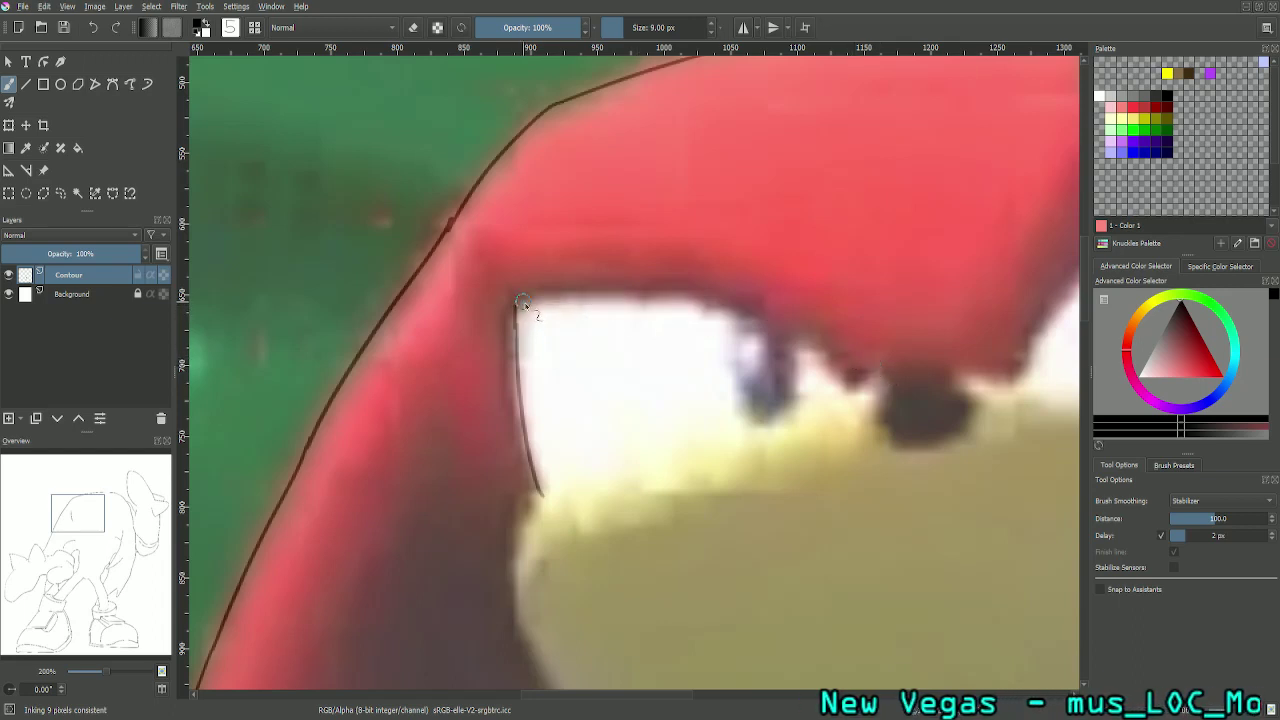
{"action": "mouse_move", "coordinate": [517, 307]}
{"action": "left_mouse_down"}
{"action": "mouse_move", "coordinate": [726, 314]}
{"action": "mouse_move", "coordinate": [872, 398]}
{"action": "left_mouse_up"}
{"action": "key", "text": "ctrl+z"}
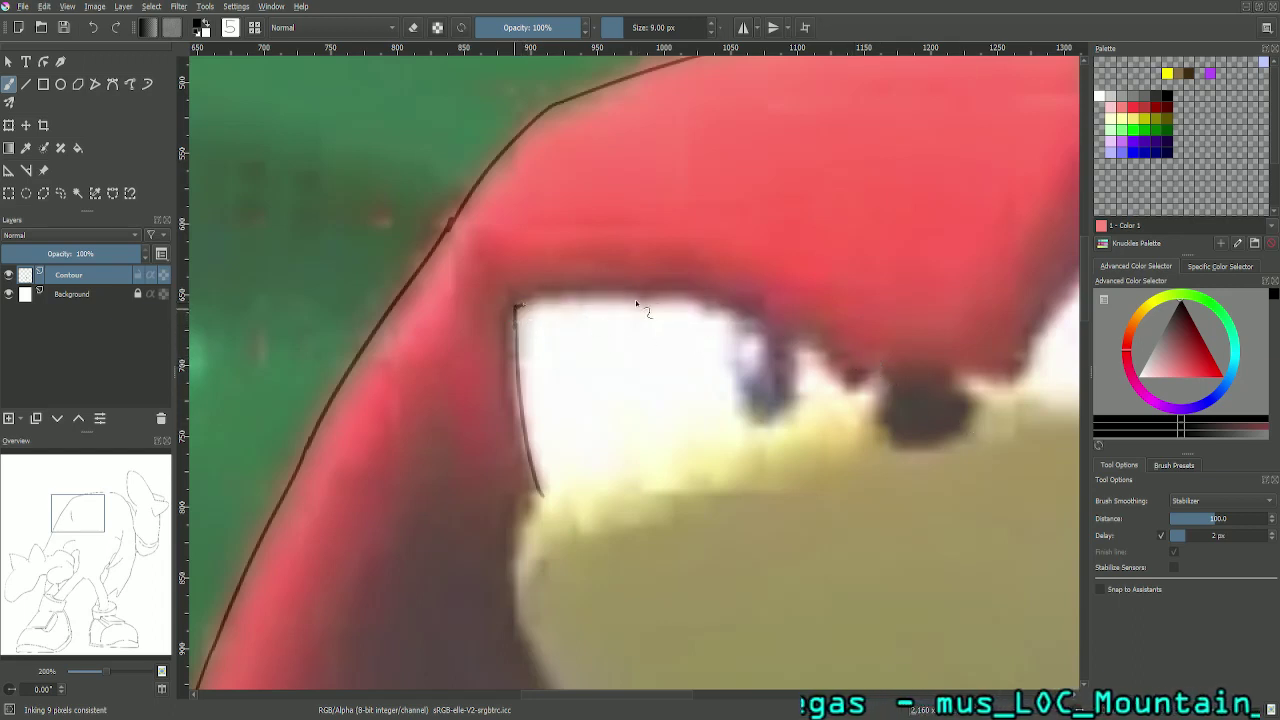
{"action": "left_click_drag", "start_coordinate": [520, 306], "coordinate": [802, 336]}
{"action": "key", "text": "ctrl+z"}
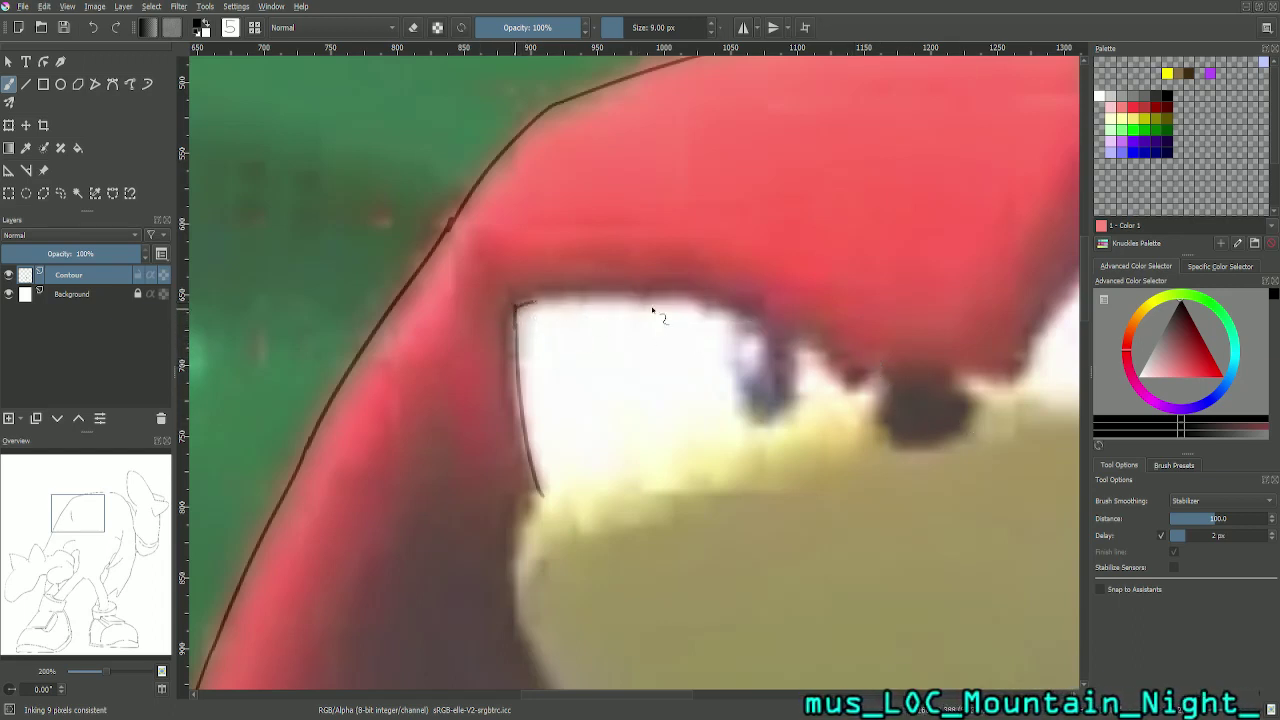
{"action": "left_click_drag", "start_coordinate": [653, 312], "coordinate": [860, 375]}
{"action": "key", "text": "ctrl+z"}
{"action": "mouse_move", "coordinate": [521, 303]}
{"action": "left_mouse_down"}
{"action": "mouse_move", "coordinate": [818, 355]}
{"action": "mouse_move", "coordinate": [953, 446]}
{"action": "left_mouse_up"}
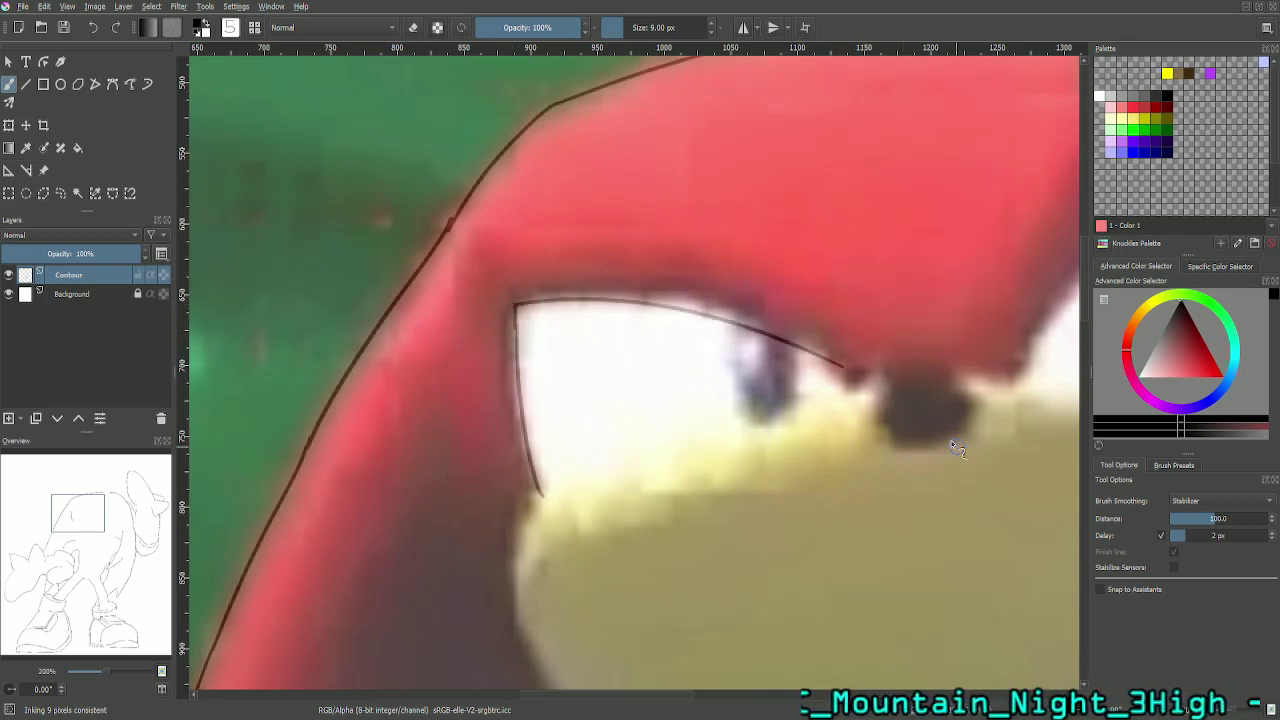
Step: Redraw the left-hand eye's upper edge as a higher arc from its top outer corner down to the nose with the 9 px brush
{"action": "key", "text": "ctrl+z"}
{"action": "mouse_move", "coordinate": [513, 305]}
{"action": "left_mouse_down"}
{"action": "mouse_move", "coordinate": [773, 339]}
{"action": "mouse_move", "coordinate": [858, 402]}
{"action": "left_mouse_up"}
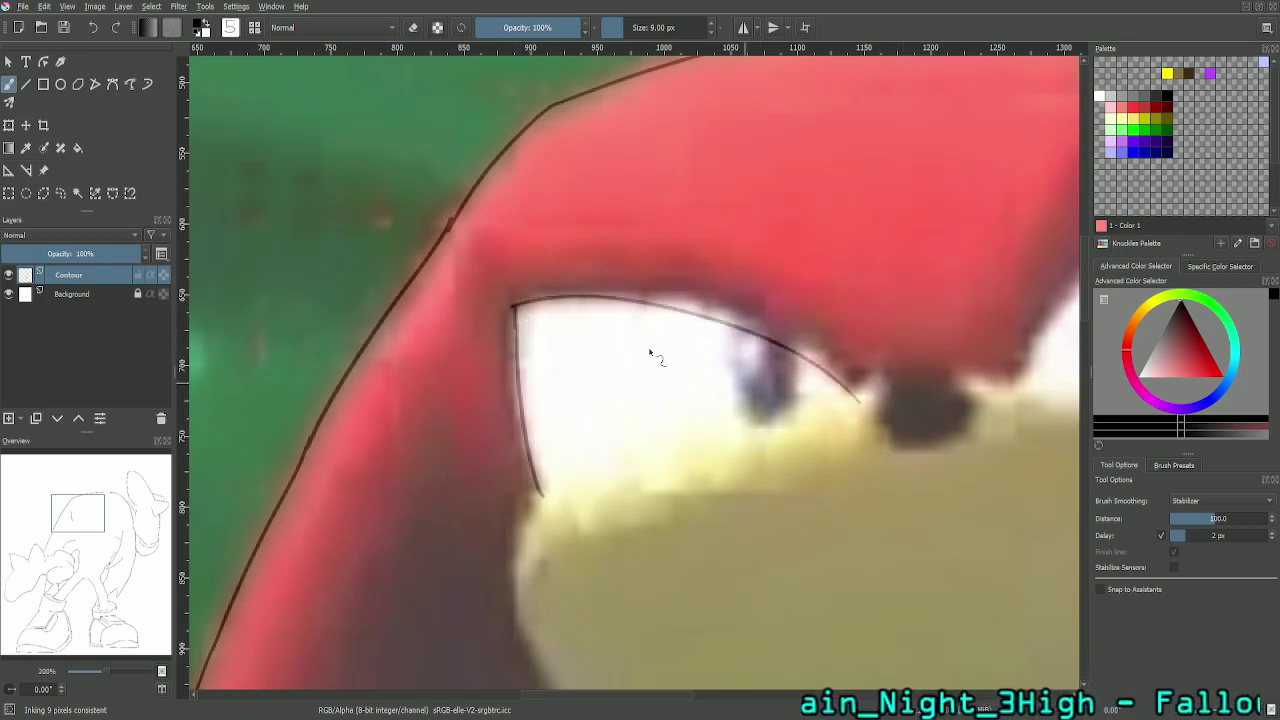
{"action": "key", "text": "ctrl+z"}
{"action": "mouse_move", "coordinate": [511, 305]}
{"action": "left_mouse_down"}
{"action": "mouse_move", "coordinate": [765, 330]}
{"action": "mouse_move", "coordinate": [880, 386]}
{"action": "left_mouse_up"}
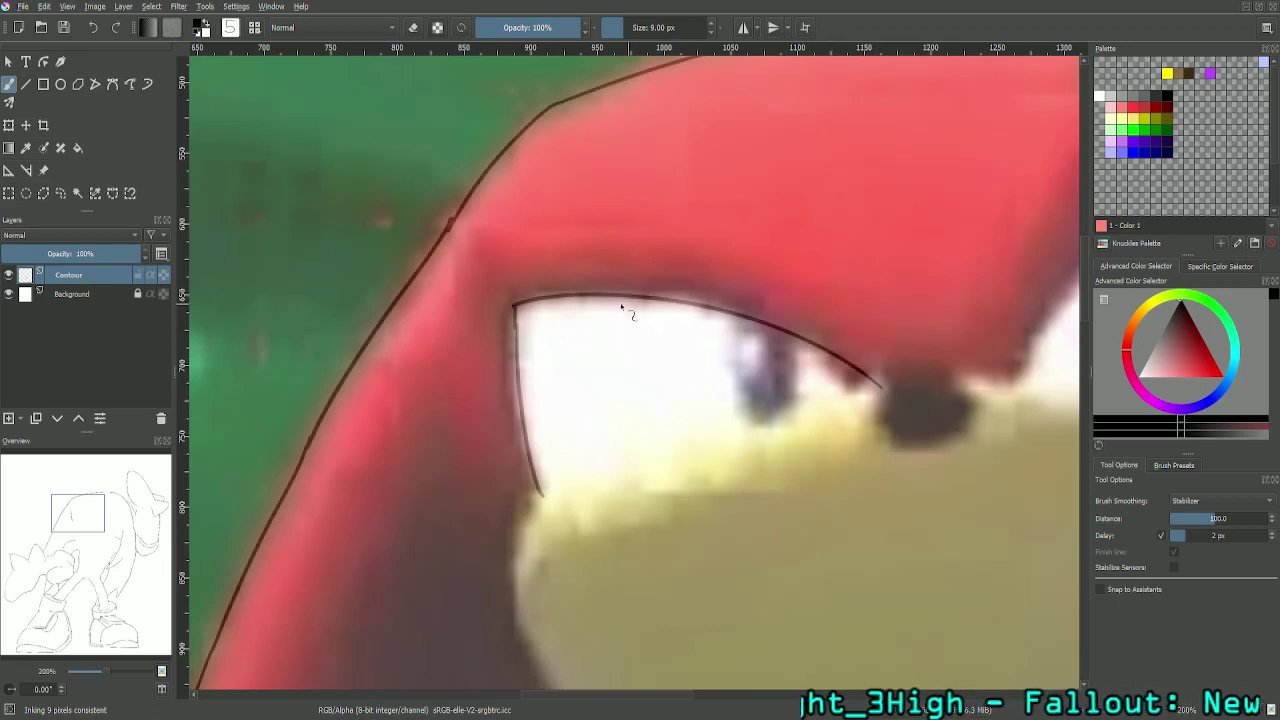
{"action": "key", "text": "ctrl+z"}
{"action": "mouse_move", "coordinate": [515, 304]}
{"action": "left_mouse_down"}
{"action": "mouse_move", "coordinate": [700, 300]}
{"action": "mouse_move", "coordinate": [886, 357]}
{"action": "mouse_move", "coordinate": [885, 428]}
{"action": "left_mouse_up"}
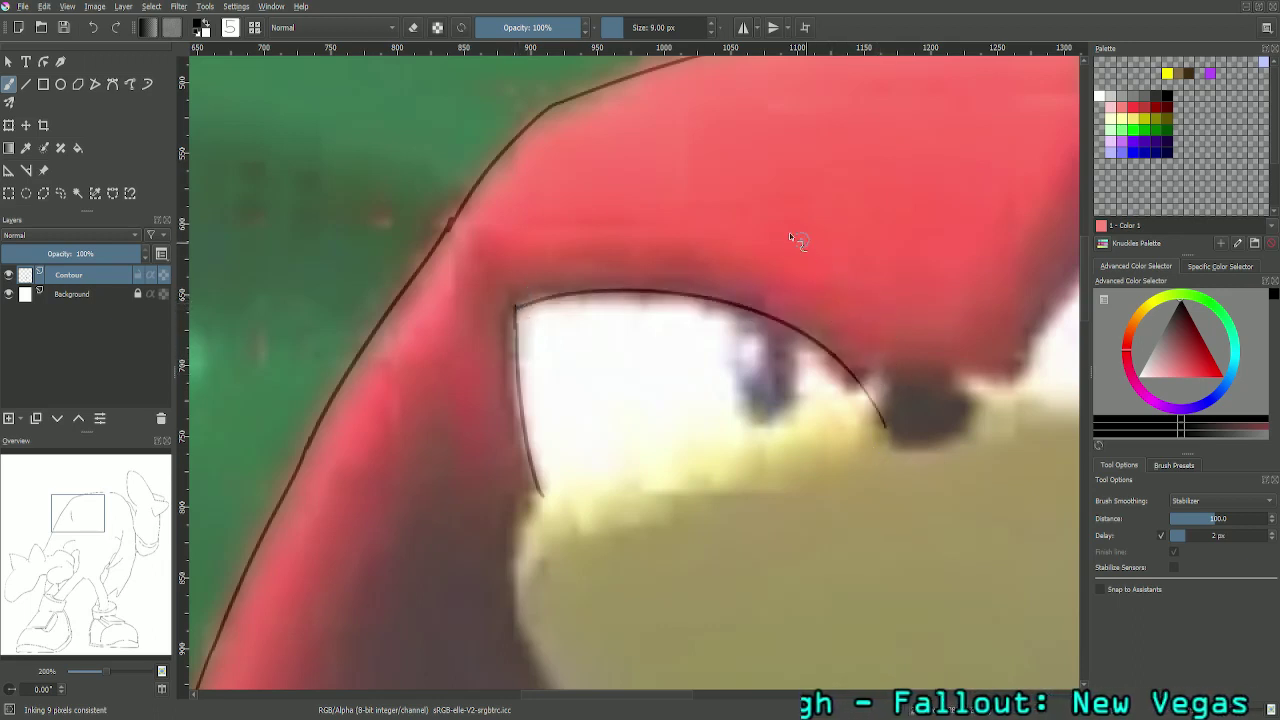
Step: Trim the upper edge's overlong end beside the nose and reshape it into a steeper inner eye corner, using the 18 px eraser
{"action": "left_click", "coordinate": [414, 28]}
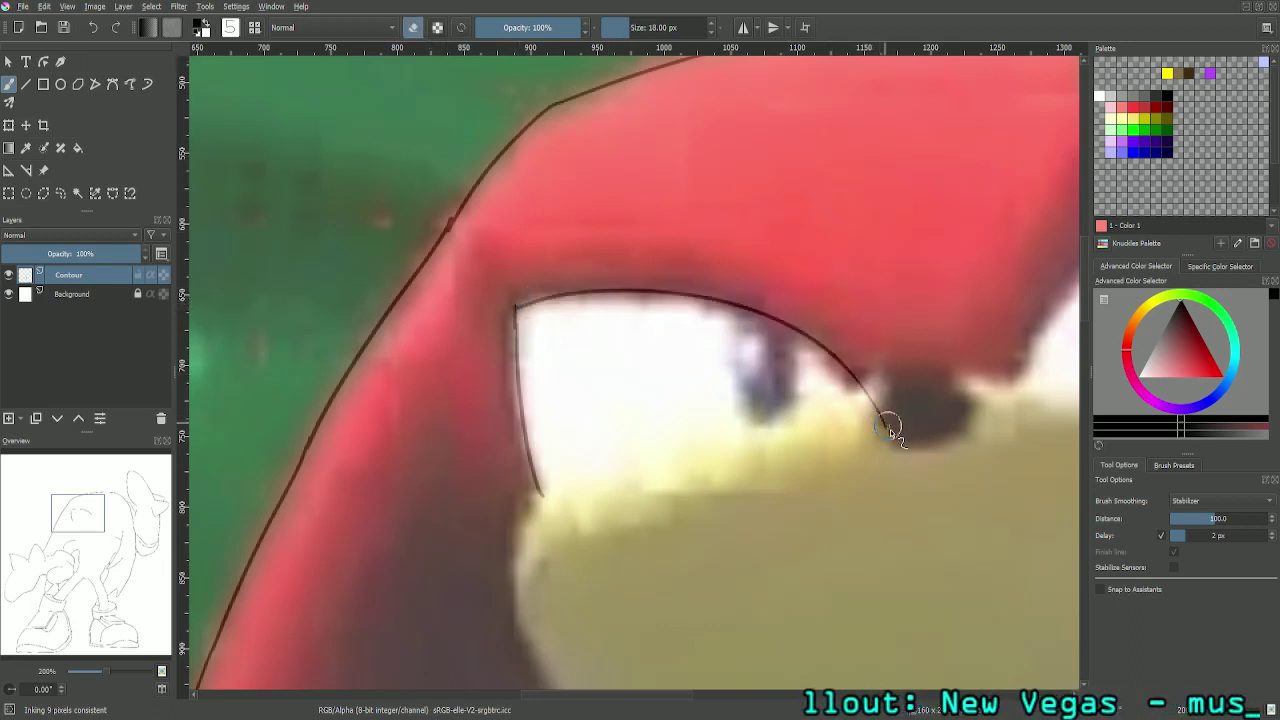
{"action": "mouse_move", "coordinate": [866, 387]}
{"action": "left_mouse_down"}
{"action": "mouse_move", "coordinate": [855, 376]}
{"action": "mouse_move", "coordinate": [874, 404]}
{"action": "left_mouse_up"}
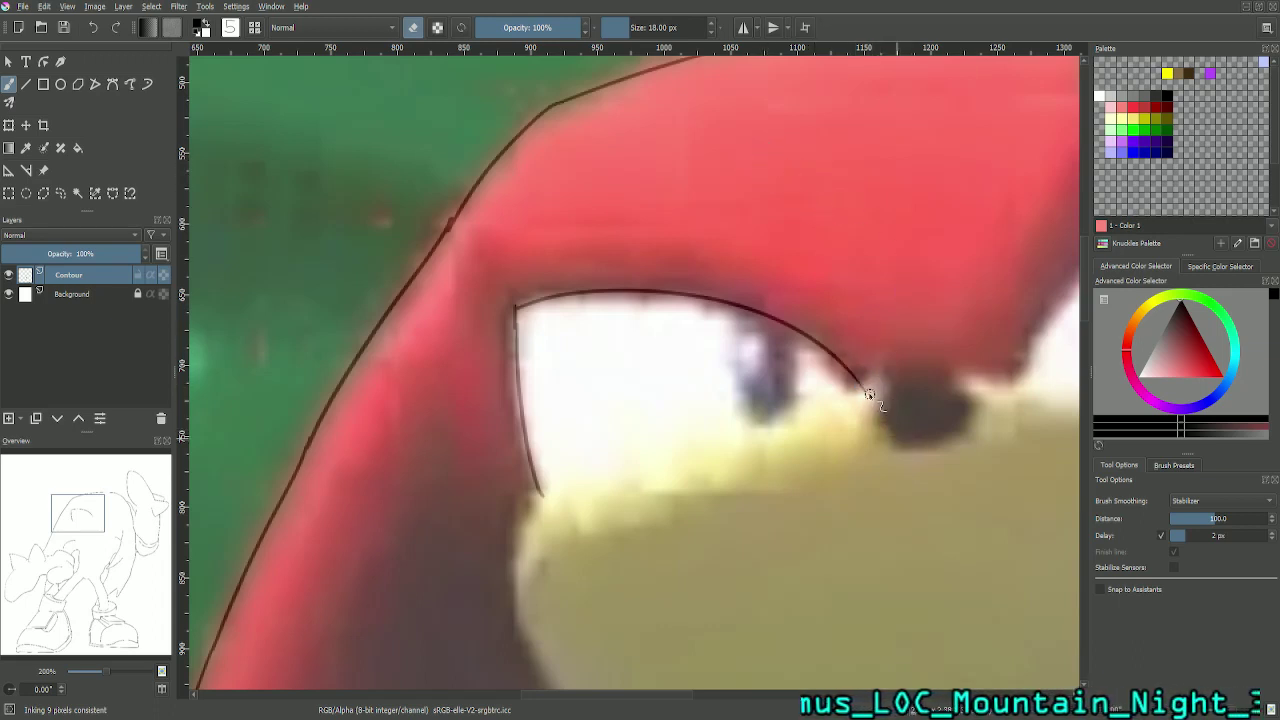
{"action": "left_click", "coordinate": [414, 28]}
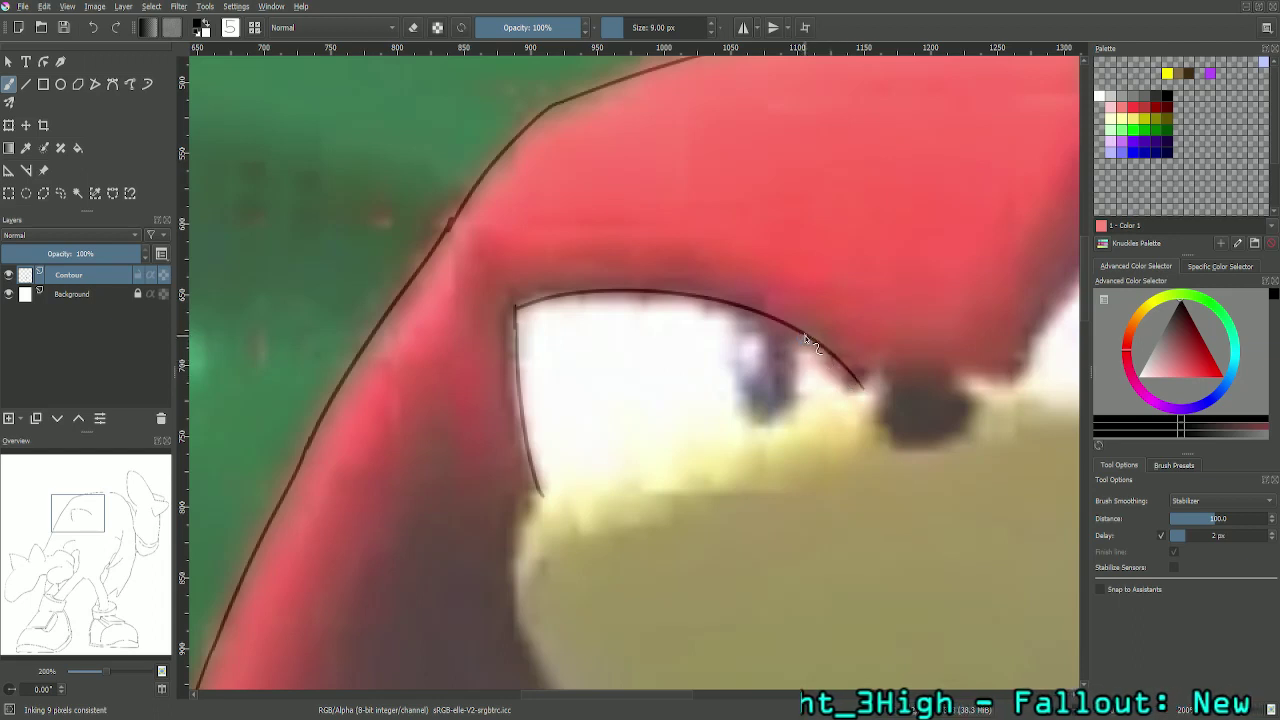
{"action": "mouse_move", "coordinate": [828, 355]}
{"action": "left_mouse_down"}
{"action": "mouse_move", "coordinate": [856, 403]}
{"action": "mouse_move", "coordinate": [869, 391]}
{"action": "mouse_move", "coordinate": [849, 368]}
{"action": "left_mouse_up"}
{"action": "key", "text": "e"}
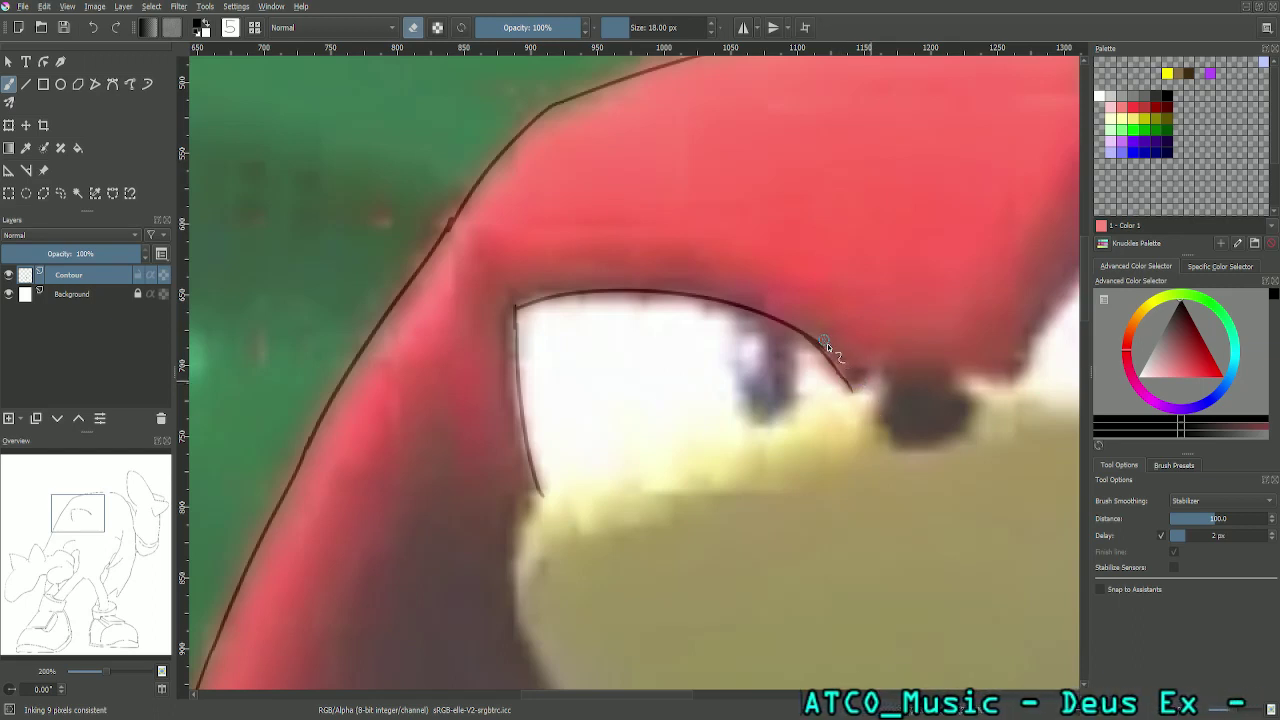
{"action": "left_click_drag", "start_coordinate": [827, 343], "coordinate": [813, 336]}
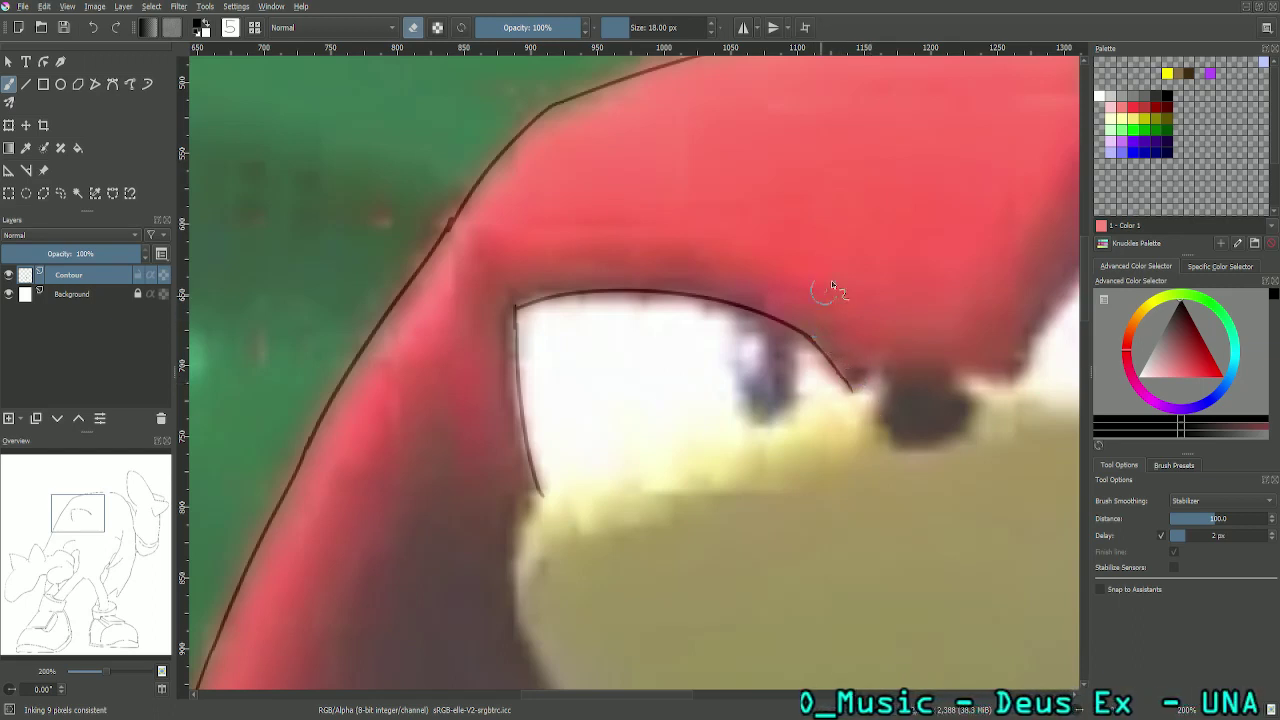
{"action": "left_click", "coordinate": [420, 28]}
{"action": "mouse_move", "coordinate": [855, 392]}
{"action": "left_mouse_down"}
{"action": "mouse_move", "coordinate": [582, 473]}
{"action": "mouse_move", "coordinate": [810, 413]}
{"action": "left_mouse_up"}
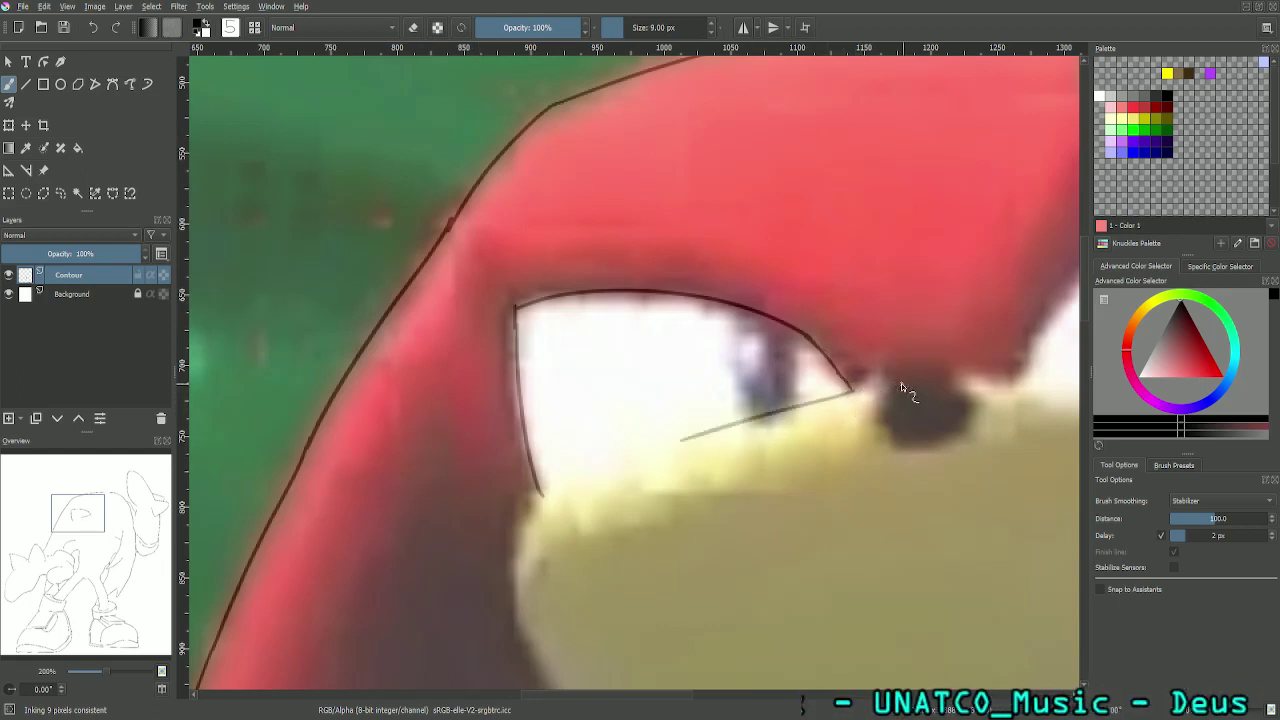
{"action": "key", "text": "ctrl+z"}
{"action": "left_click_drag", "start_coordinate": [880, 382], "coordinate": [494, 533]}
{"action": "key", "text": "ctrl+z"}
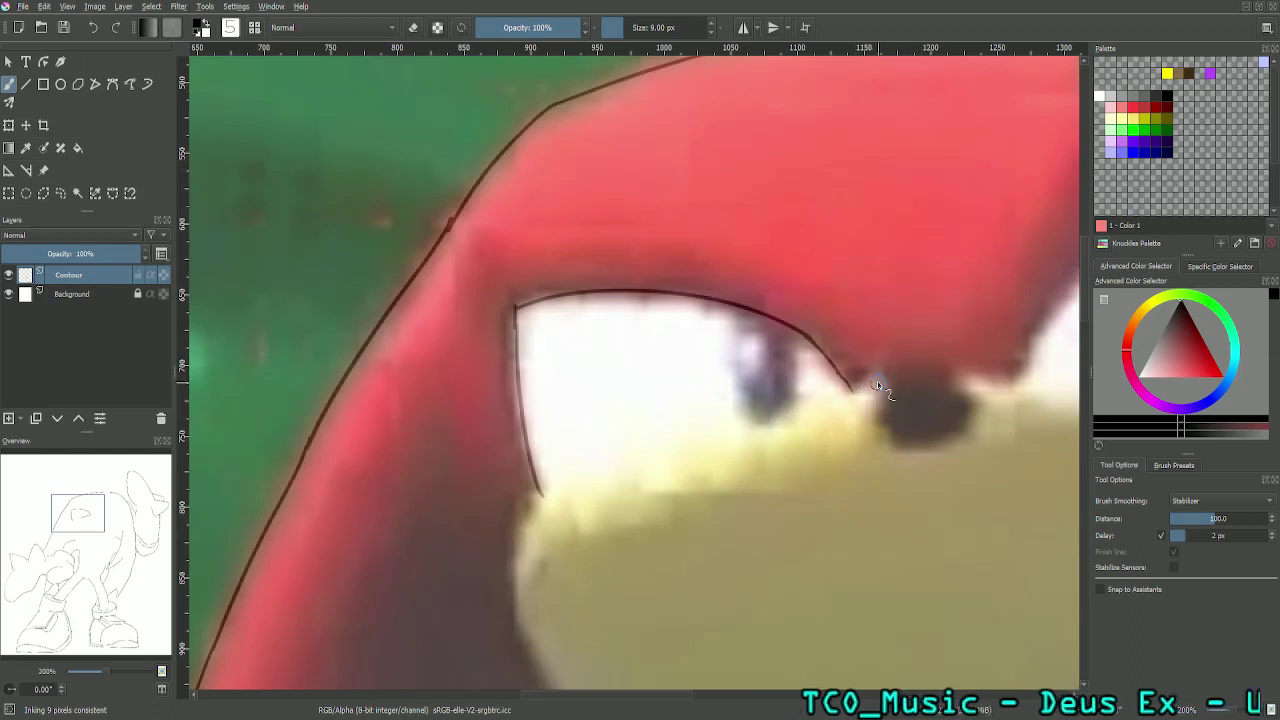
{"action": "left_click_drag", "start_coordinate": [877, 381], "coordinate": [381, 563]}
{"action": "key", "text": "ctrl+z"}
{"action": "left_click_drag", "start_coordinate": [882, 380], "coordinate": [290, 586]}
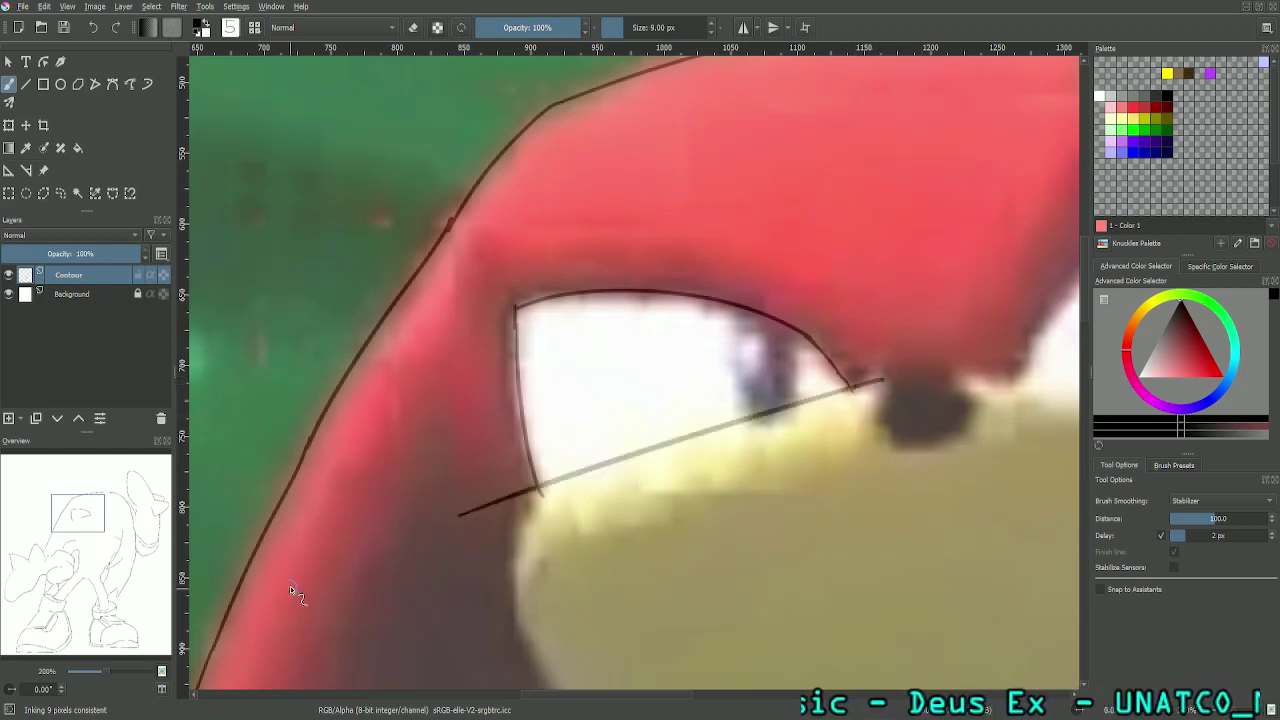
{"action": "key", "text": "ctrl+z"}
{"action": "left_click_drag", "start_coordinate": [886, 376], "coordinate": [254, 604]}
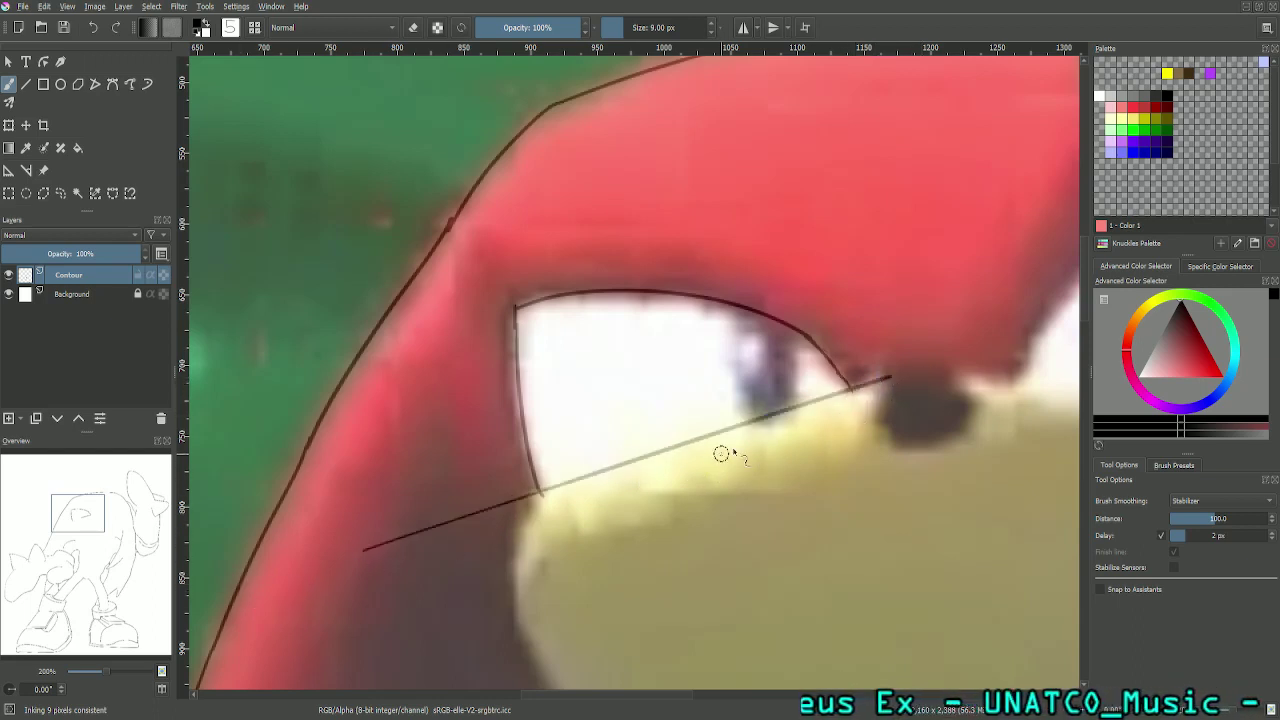
{"action": "key", "text": "ctrl+z"}
{"action": "left_click_drag", "start_coordinate": [890, 375], "coordinate": [607, 537]}
{"action": "key", "text": "ctrl+z"}
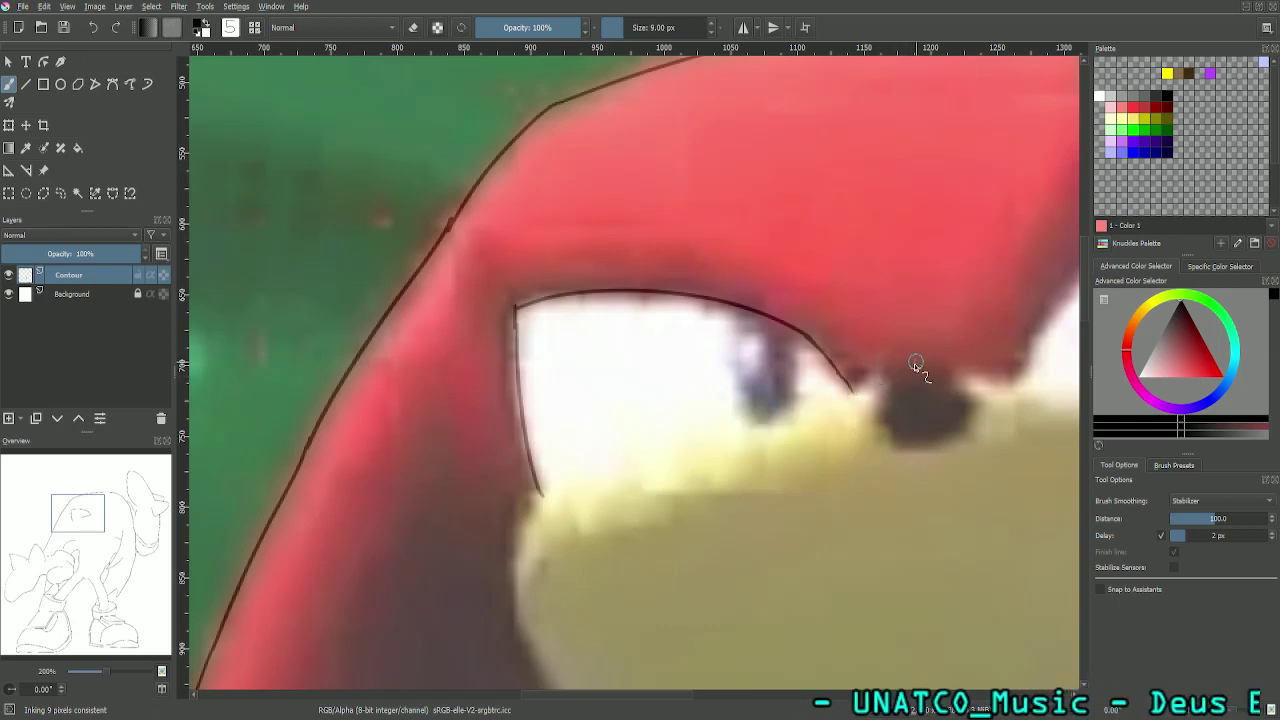
{"action": "left_click_drag", "start_coordinate": [887, 376], "coordinate": [550, 500]}
{"action": "key", "text": "ctrl+z"}
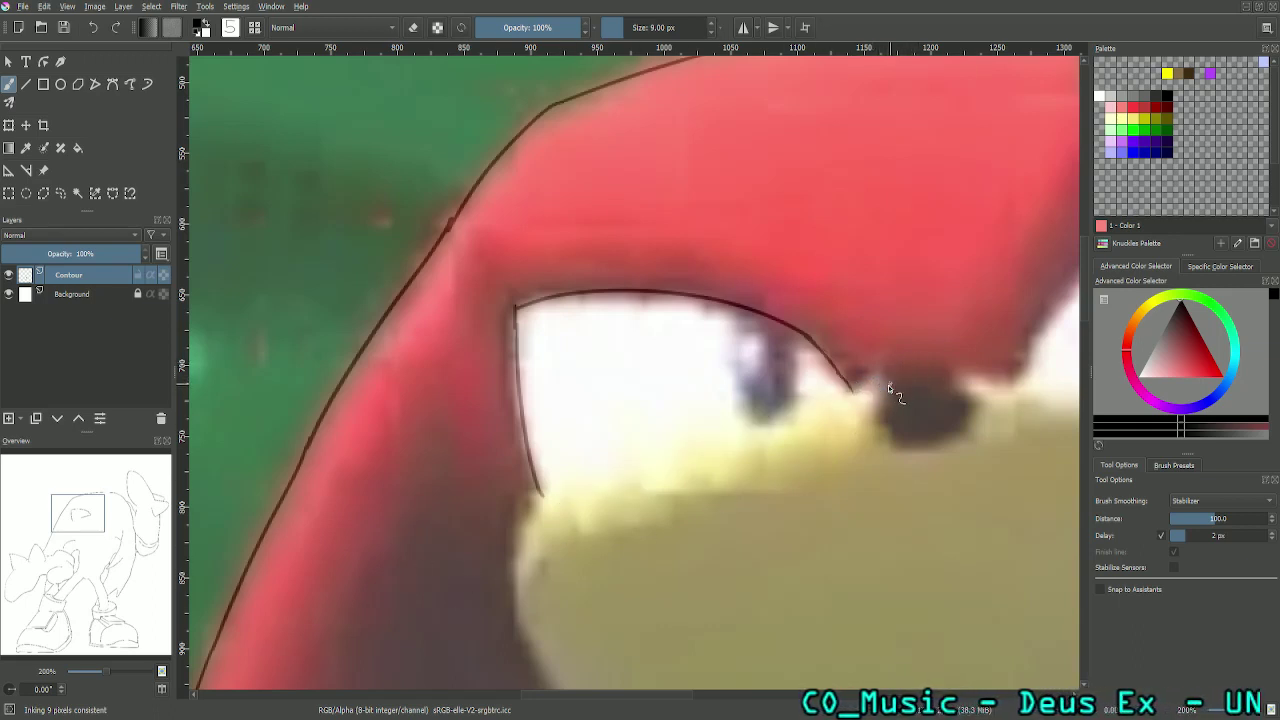
{"action": "left_click_drag", "start_coordinate": [888, 386], "coordinate": [505, 508]}
{"action": "key", "text": "ctrl+z"}
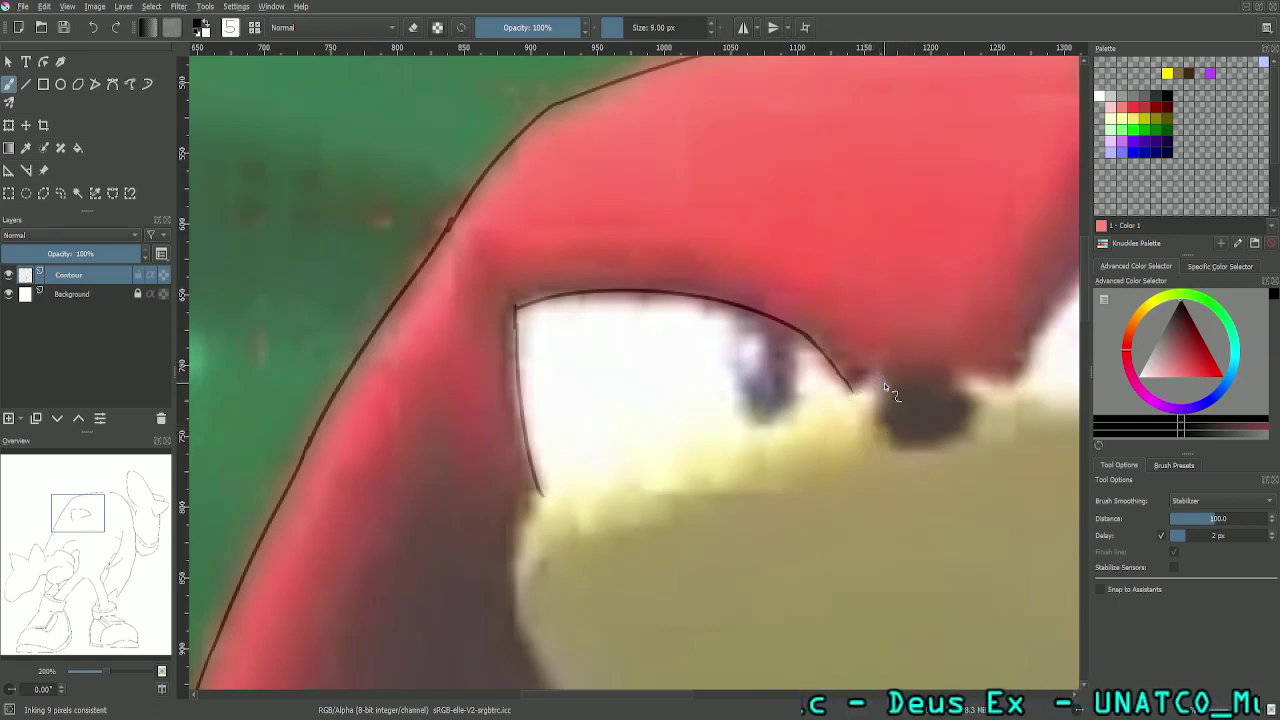
{"action": "mouse_move", "coordinate": [884, 383]}
{"action": "left_mouse_down"}
{"action": "mouse_move", "coordinate": [576, 485]}
{"action": "mouse_move", "coordinate": [441, 570]}
{"action": "left_mouse_up"}
{"action": "key", "text": "ctrl+z"}
{"action": "left_click_drag", "start_coordinate": [885, 386], "coordinate": [528, 580]}
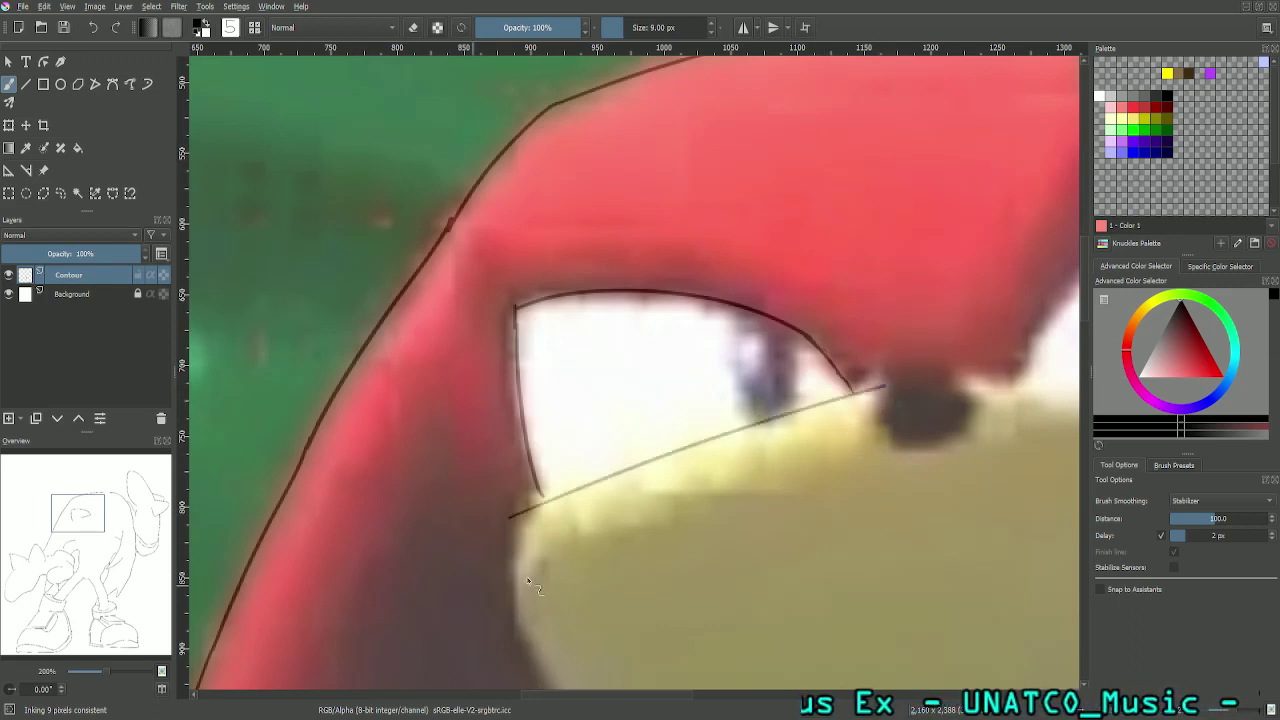
{"action": "key", "text": "ctrl+z"}
Step: Ink the left-hand eye's lower edge from beside the nose to the muzzle's upper corner and erase the overrun past that corner
{"action": "left_click_drag", "start_coordinate": [878, 384], "coordinate": [420, 548]}
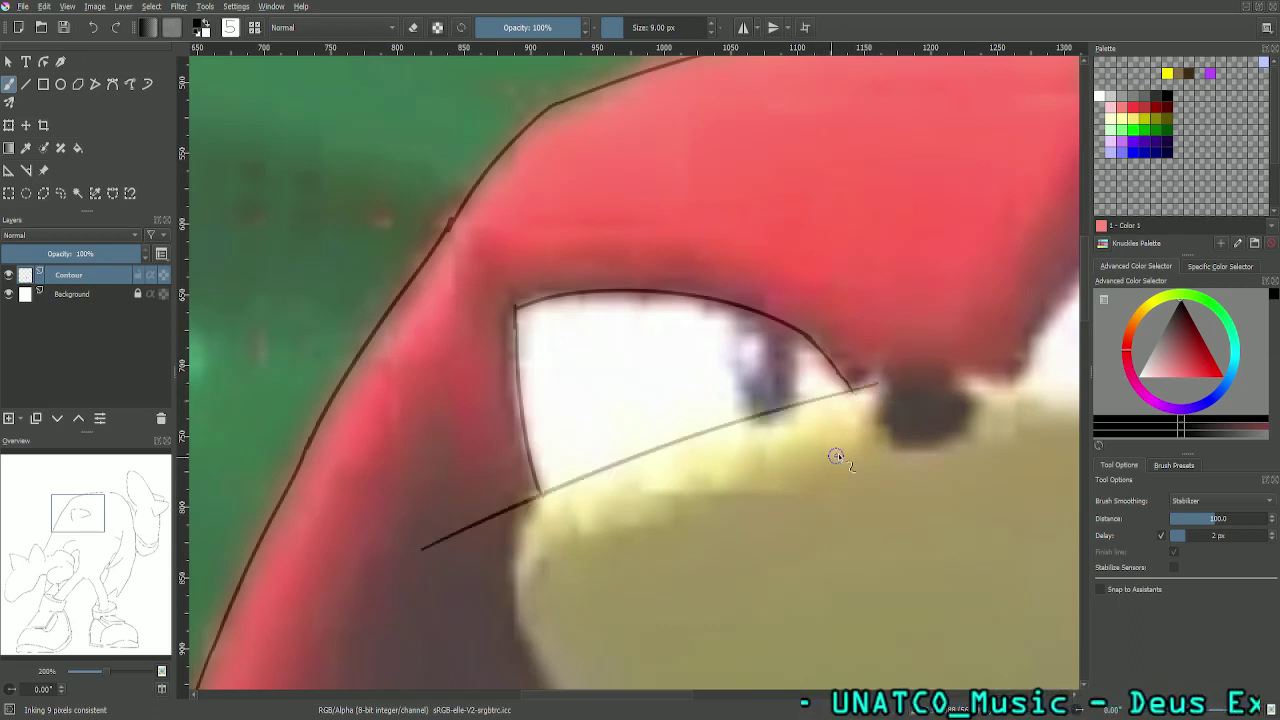
{"action": "key", "text": "e"}
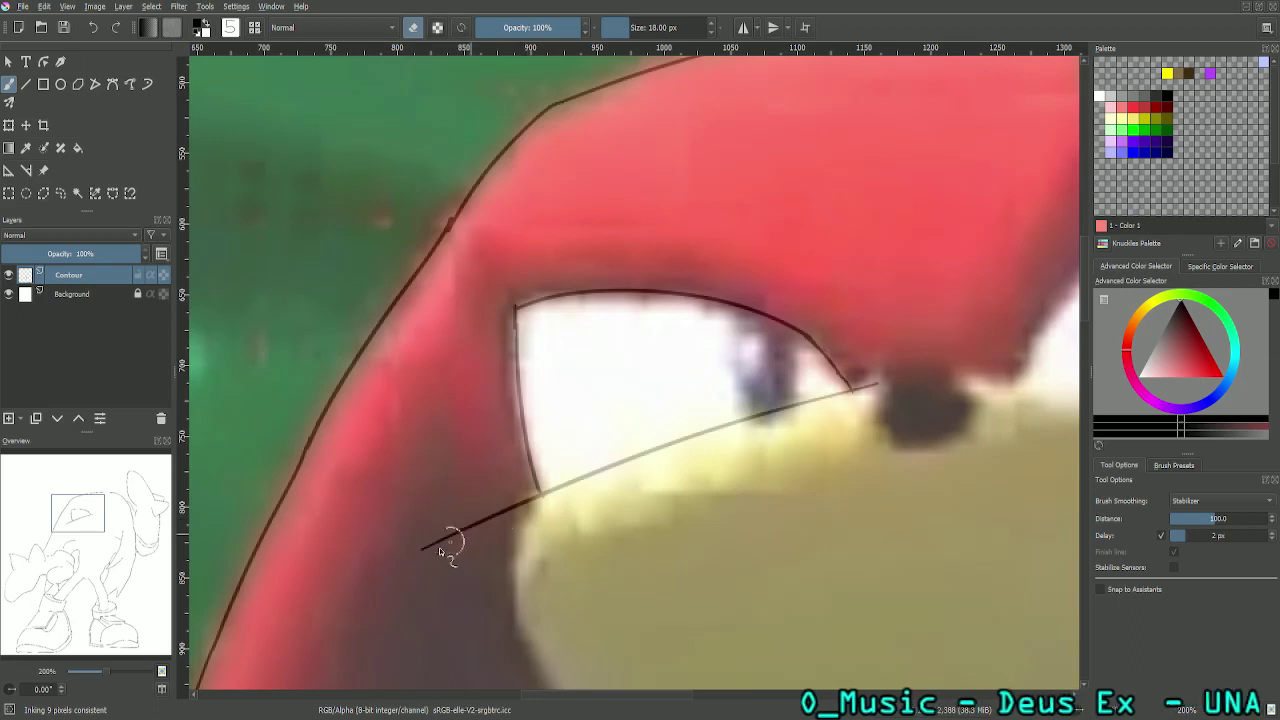
{"action": "left_click_drag", "start_coordinate": [443, 543], "coordinate": [427, 553]}
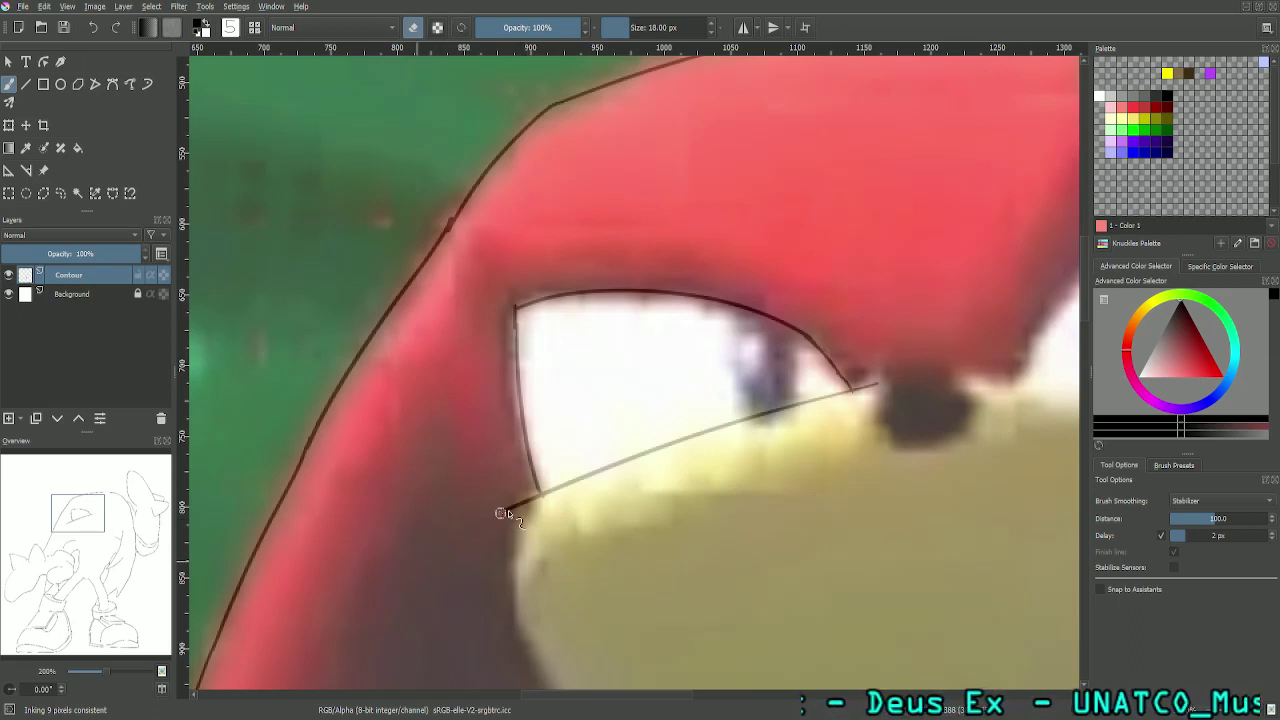
{"action": "left_click_drag", "start_coordinate": [508, 510], "coordinate": [518, 507]}
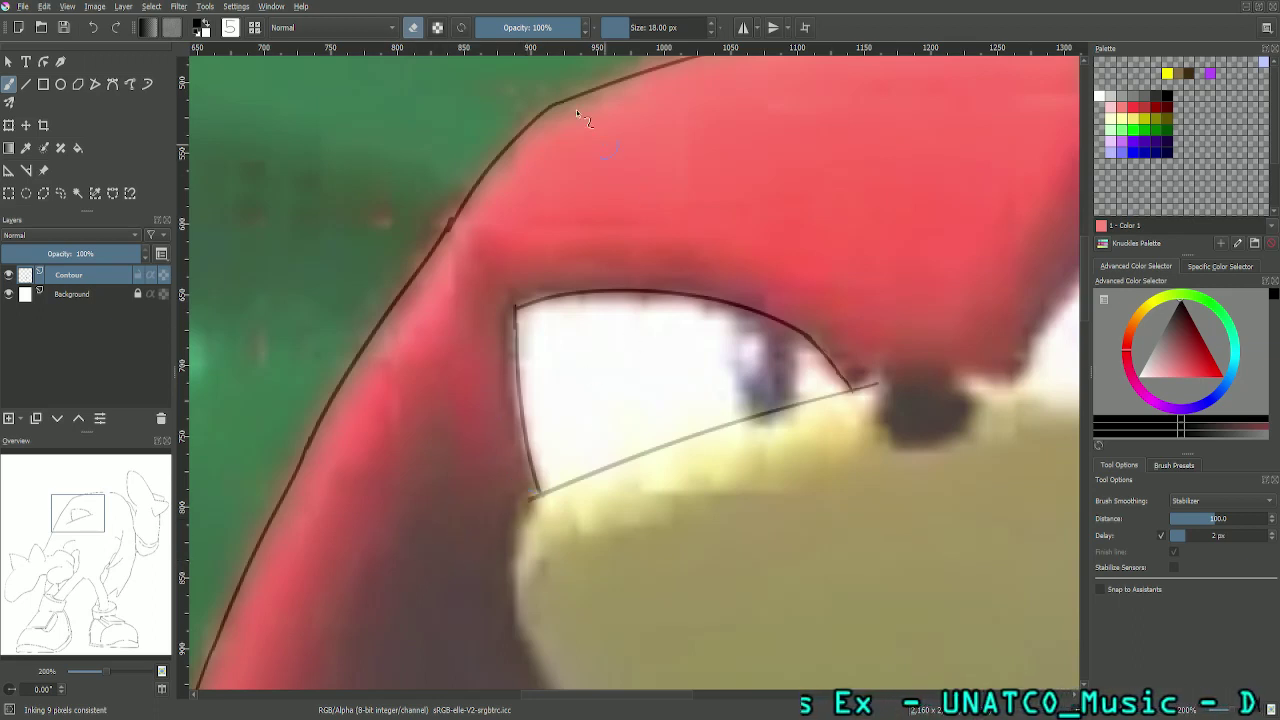
{"action": "left_click", "coordinate": [414, 27]}
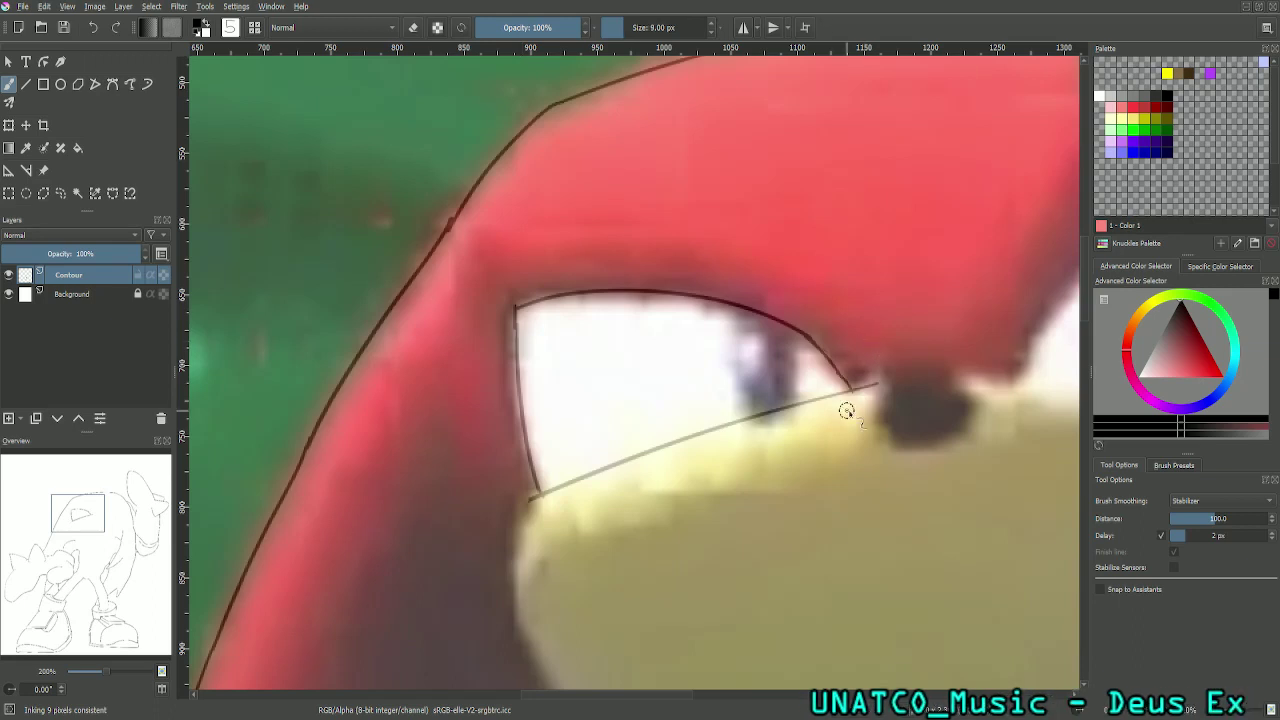
Step: Ink the outline around the dark nose with the 9 px brush and erase the line ends that overrun its corners
{"action": "left_click_drag", "start_coordinate": [70, 530], "coordinate": [89, 532]}
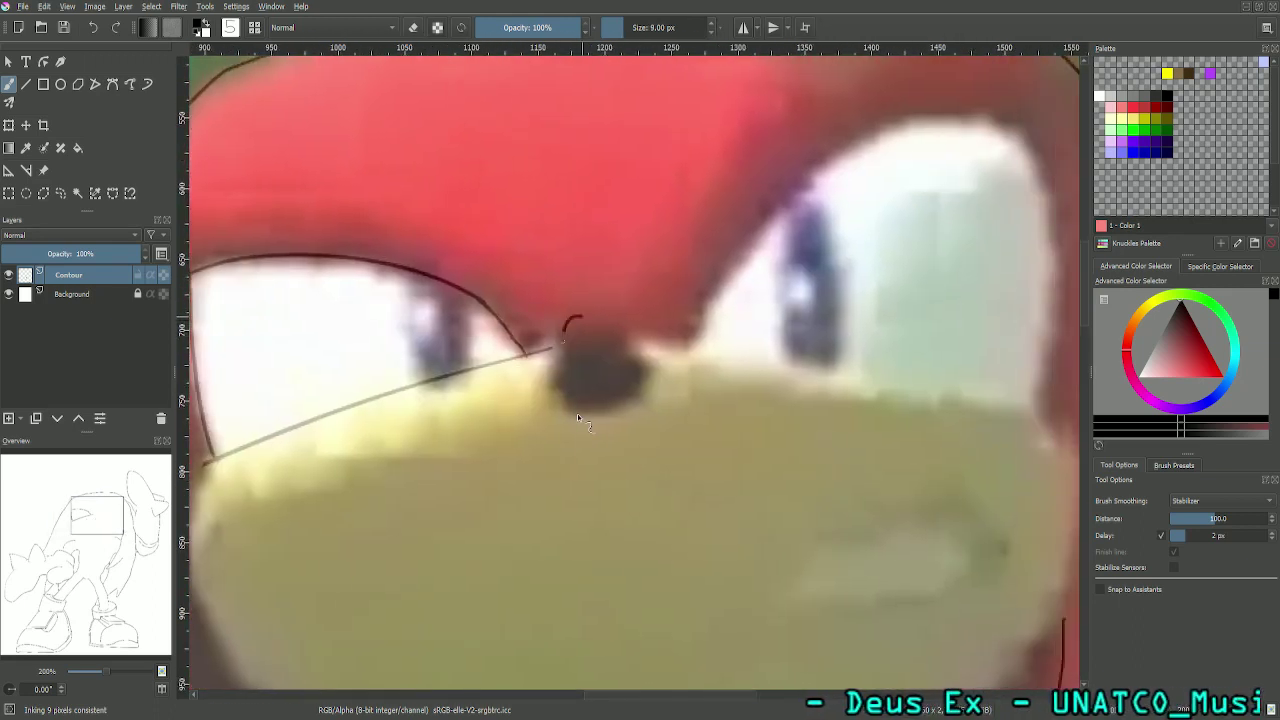
{"action": "left_click_drag", "start_coordinate": [565, 322], "coordinate": [559, 437]}
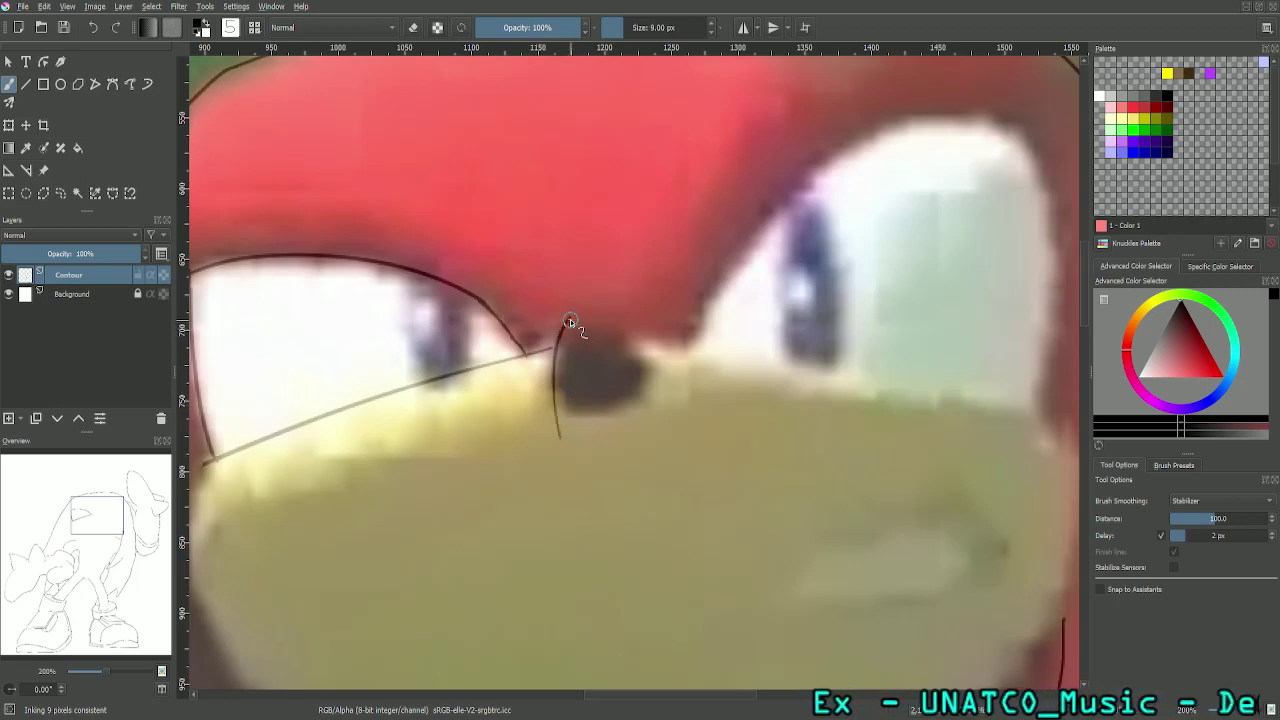
{"action": "left_click_drag", "start_coordinate": [565, 321], "coordinate": [628, 340]}
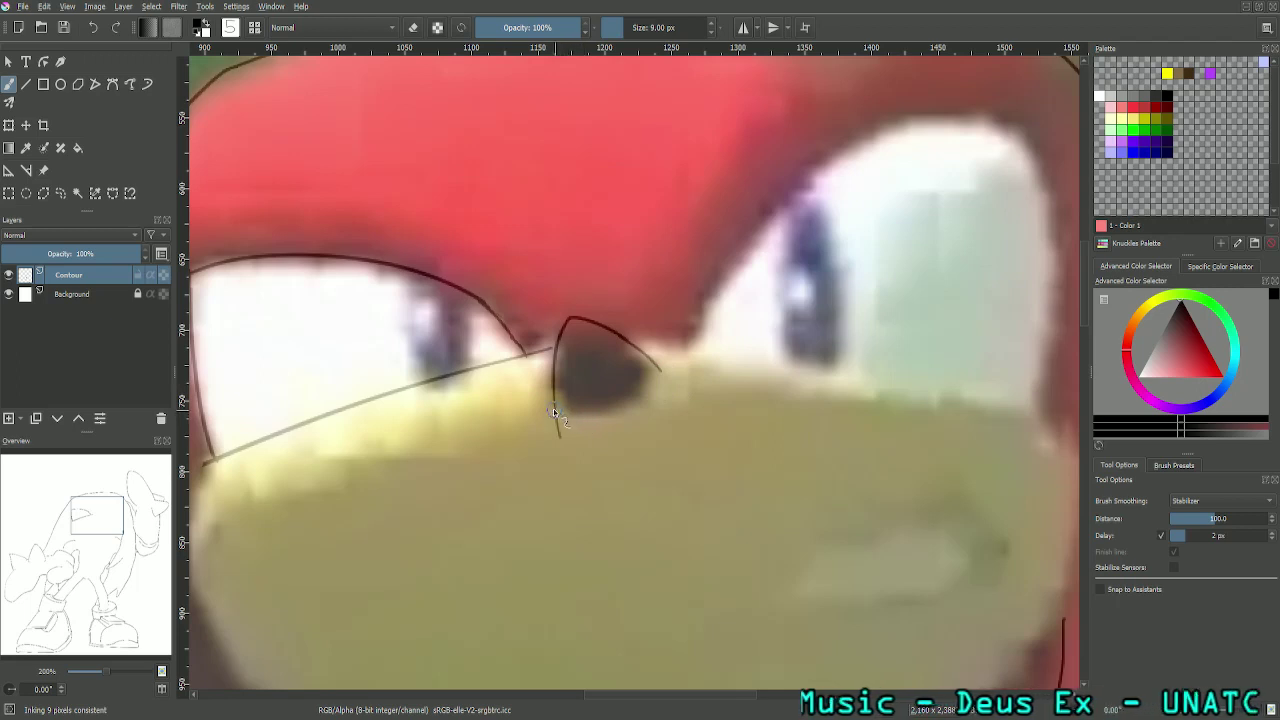
{"action": "mouse_move", "coordinate": [553, 408]}
{"action": "left_mouse_down"}
{"action": "mouse_move", "coordinate": [646, 388]}
{"action": "mouse_move", "coordinate": [608, 424]}
{"action": "mouse_move", "coordinate": [597, 417]}
{"action": "mouse_move", "coordinate": [676, 340]}
{"action": "mouse_move", "coordinate": [604, 420]}
{"action": "mouse_move", "coordinate": [659, 344]}
{"action": "left_mouse_up"}
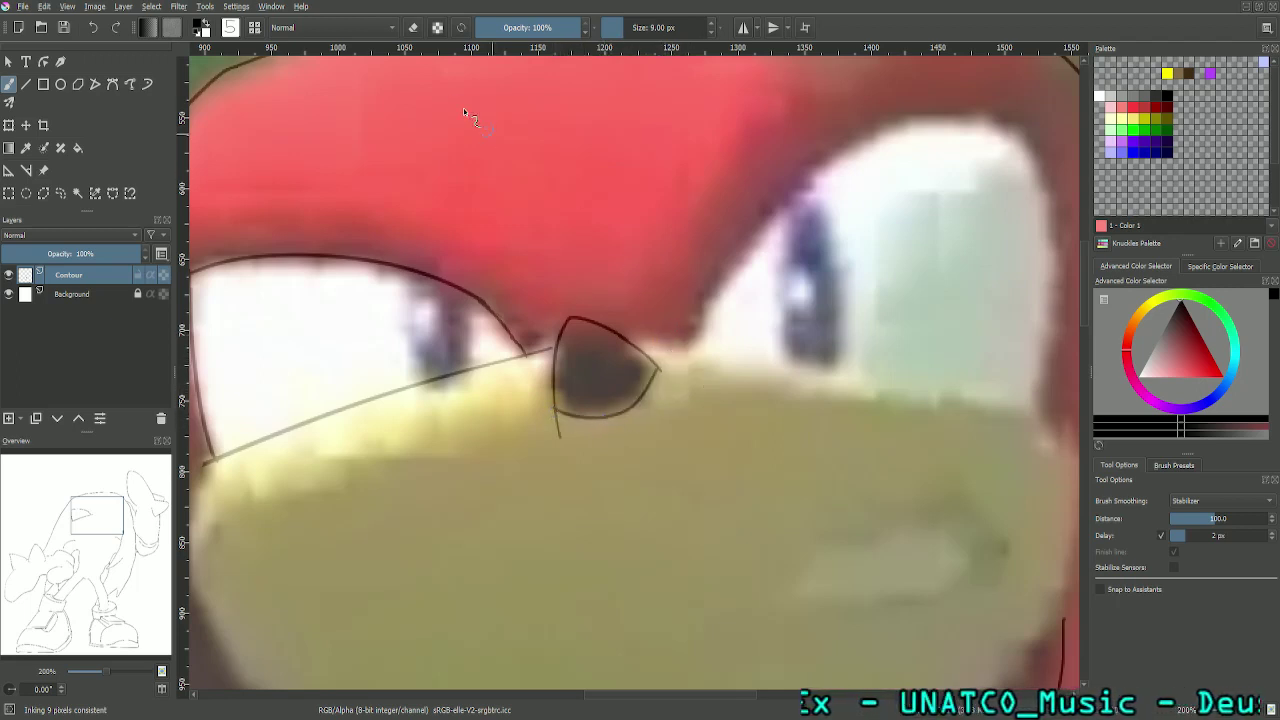
{"action": "left_click", "coordinate": [413, 27]}
{"action": "mouse_move", "coordinate": [564, 424]}
{"action": "left_mouse_down"}
{"action": "mouse_move", "coordinate": [560, 437]}
{"action": "mouse_move", "coordinate": [646, 402]}
{"action": "mouse_move", "coordinate": [665, 374]}
{"action": "left_mouse_up"}
{"action": "key", "text": "e"}
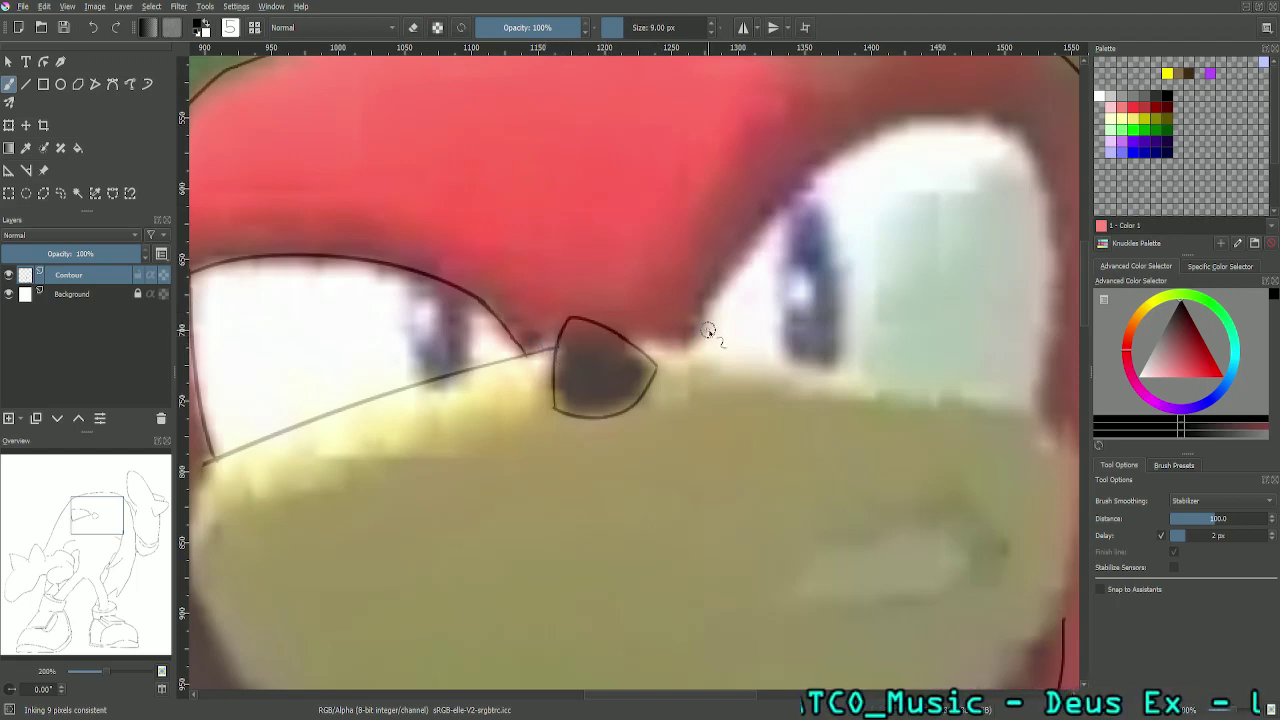
Step: Ink the muzzle's upper edge from the nose beneath the right-hand eye to its outer corner, and the upper part of its left-hand side
{"action": "left_click_drag", "start_coordinate": [630, 340], "coordinate": [770, 367]}
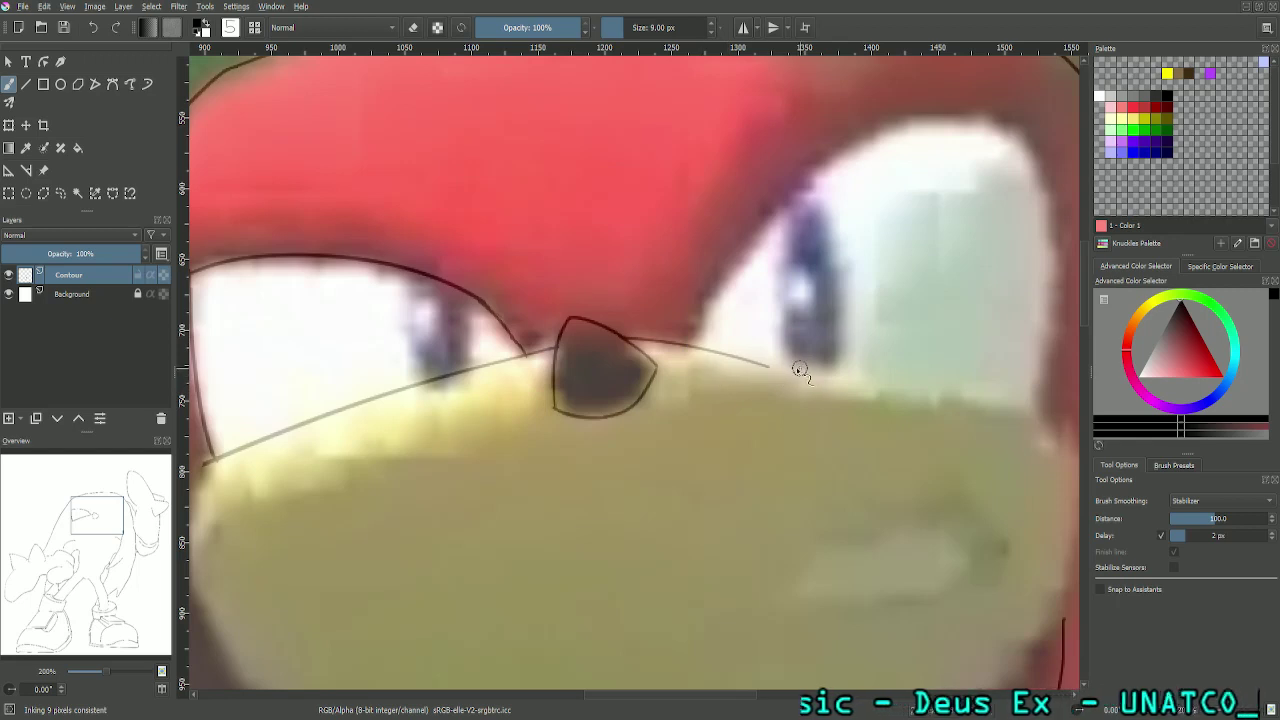
{"action": "key", "text": "ctrl+z"}
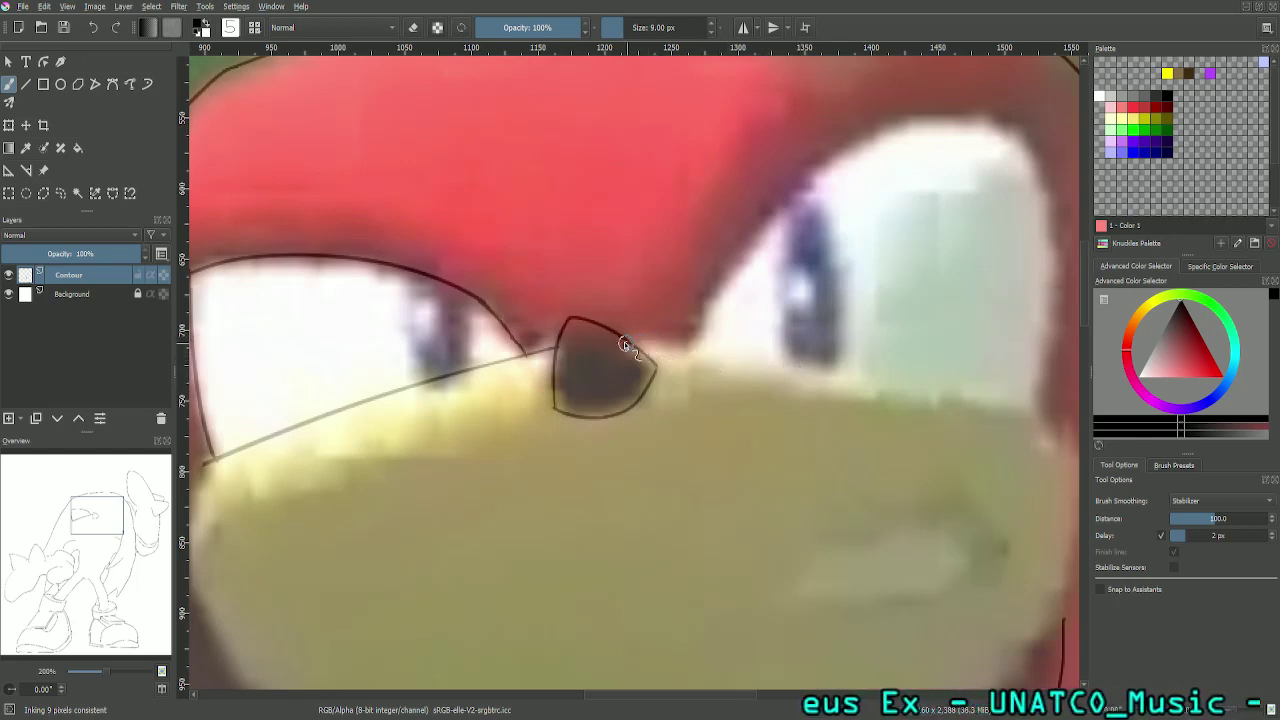
{"action": "mouse_move", "coordinate": [629, 340]}
{"action": "left_mouse_down"}
{"action": "mouse_move", "coordinate": [998, 398]}
{"action": "mouse_move", "coordinate": [1050, 424]}
{"action": "left_mouse_up"}
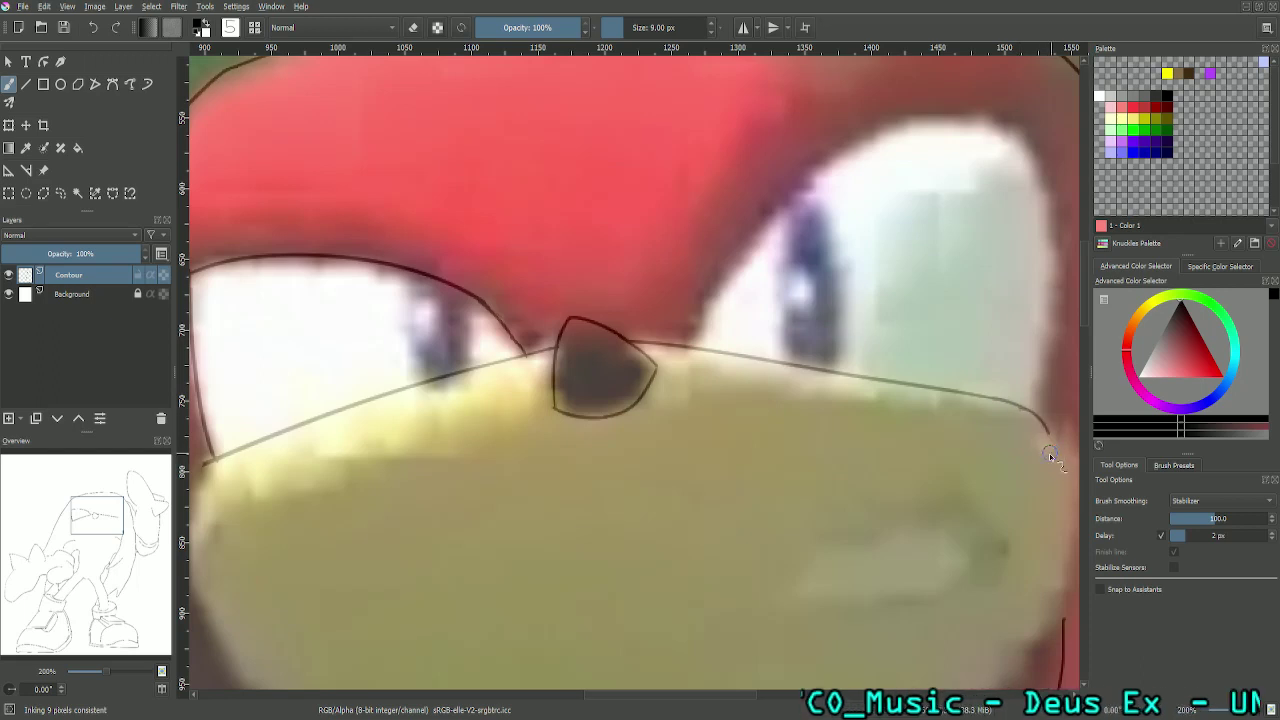
{"action": "left_click_drag", "start_coordinate": [92, 517], "coordinate": [88, 532]}
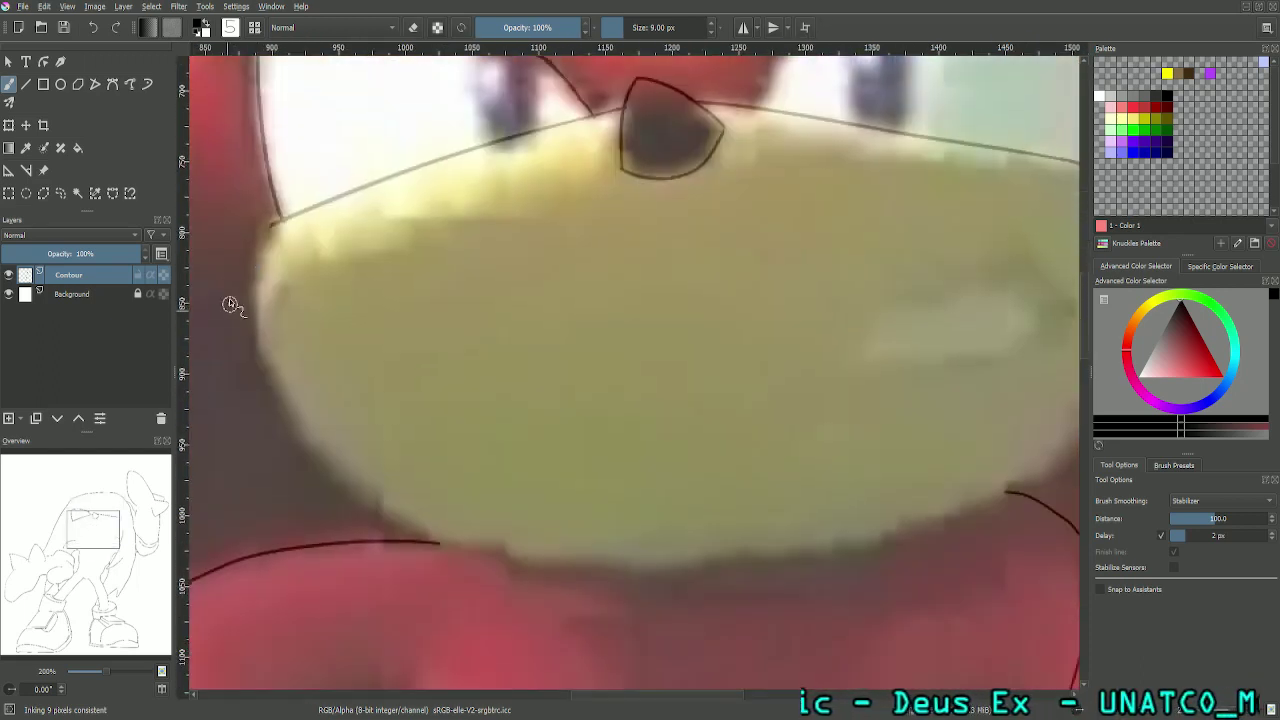
{"action": "left_click_drag", "start_coordinate": [272, 226], "coordinate": [256, 366]}
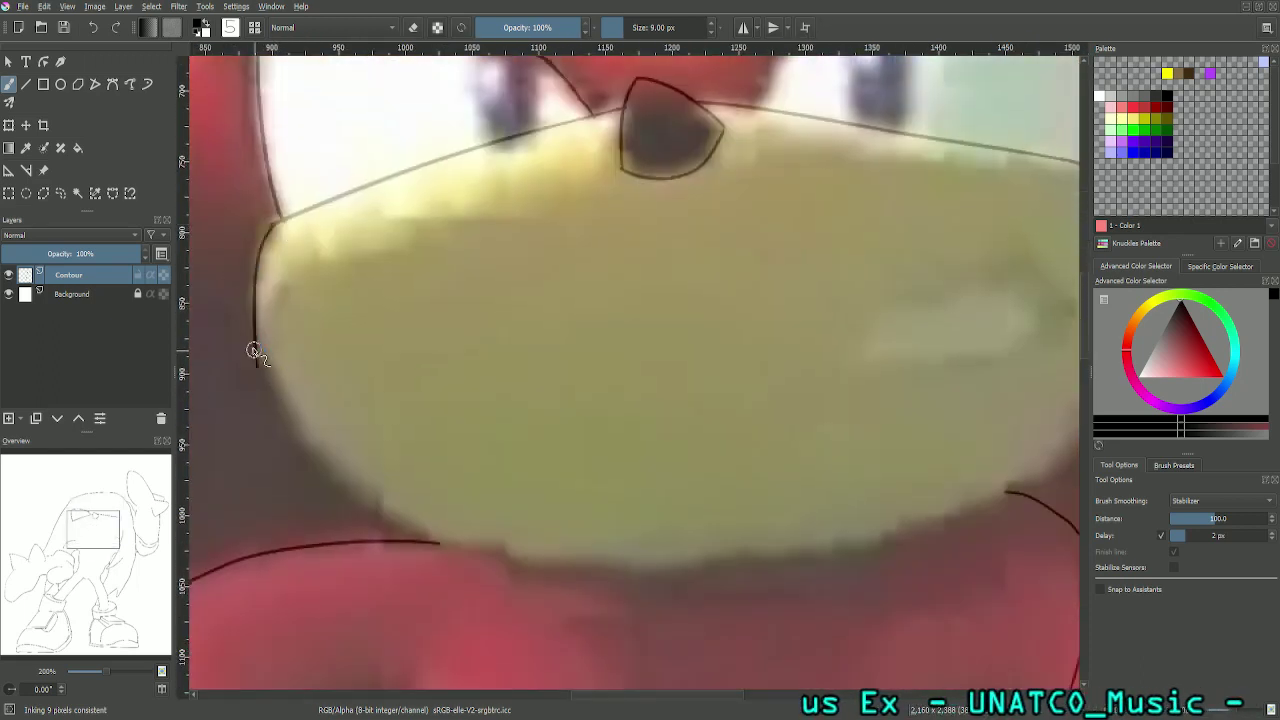
{"action": "left_click_drag", "start_coordinate": [298, 405], "coordinate": [558, 525]}
{"action": "key", "text": "ctrl+z"}
{"action": "mouse_move", "coordinate": [256, 332]}
{"action": "left_mouse_down"}
{"action": "mouse_move", "coordinate": [298, 405]}
{"action": "mouse_move", "coordinate": [743, 500]}
{"action": "left_mouse_up"}
{"action": "key", "text": "ctrl+z"}
{"action": "left_click_drag", "start_coordinate": [268, 362], "coordinate": [732, 523]}
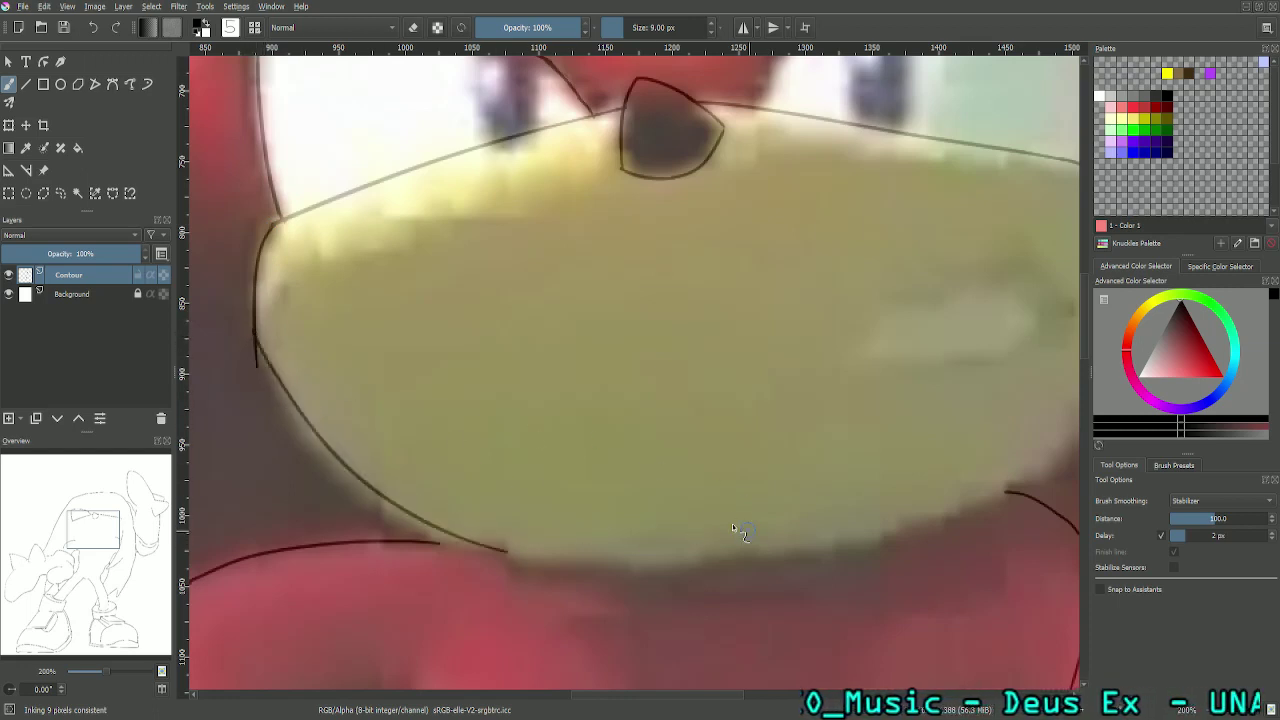
{"action": "key", "text": "ctrl+z"}
{"action": "left_click_drag", "start_coordinate": [271, 374], "coordinate": [706, 511]}
{"action": "key", "text": "ctrl+z"}
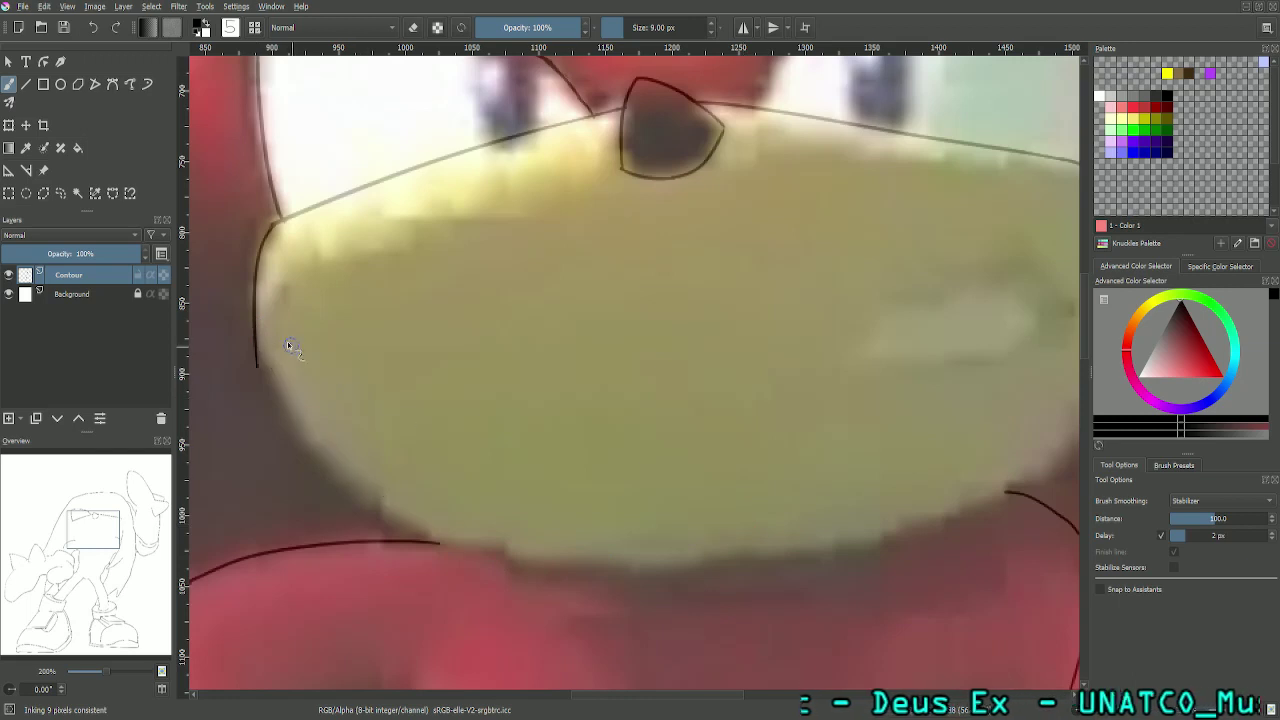
{"action": "left_click_drag", "start_coordinate": [256, 326], "coordinate": [708, 494]}
{"action": "key", "text": "ctrl+z"}
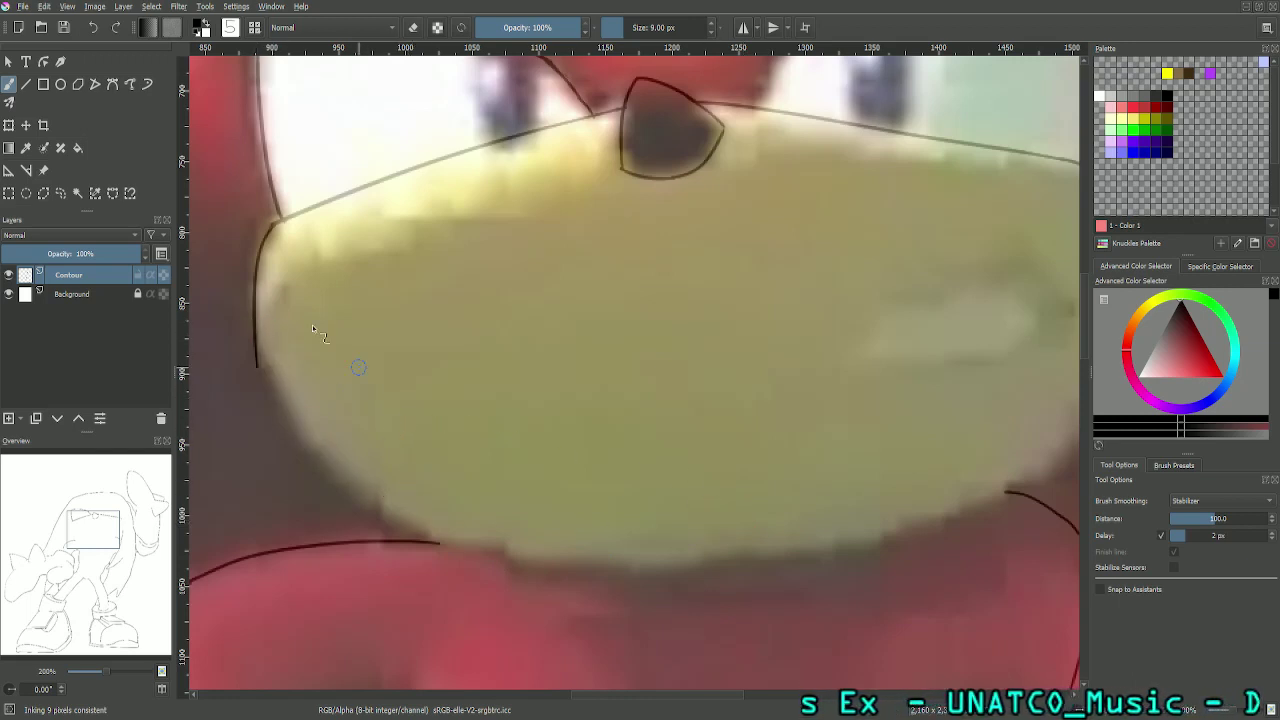
Step: Ink the muzzle's lower left-hand side and the start of its bottom edge to about the middle with the 9 px brush
{"action": "mouse_move", "coordinate": [260, 319]}
{"action": "left_mouse_down"}
{"action": "mouse_move", "coordinate": [509, 578]}
{"action": "mouse_move", "coordinate": [745, 553]}
{"action": "left_mouse_up"}
{"action": "key", "text": "ctrl+z"}
{"action": "mouse_move", "coordinate": [363, 496]}
{"action": "left_mouse_down"}
{"action": "mouse_move", "coordinate": [432, 539]}
{"action": "mouse_move", "coordinate": [708, 556]}
{"action": "left_mouse_up"}
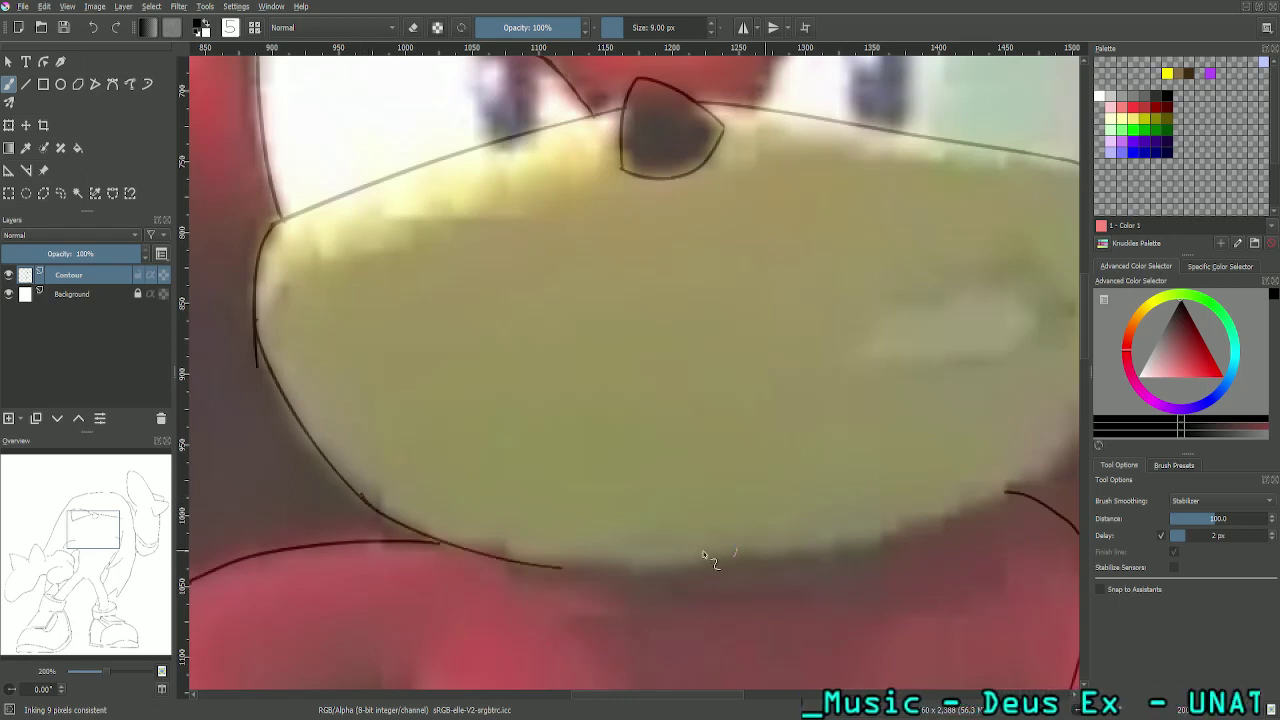
{"action": "key", "text": "ctrl+z"}
{"action": "left_click_drag", "start_coordinate": [363, 502], "coordinate": [528, 539]}
{"action": "key", "text": "ctrl+z"}
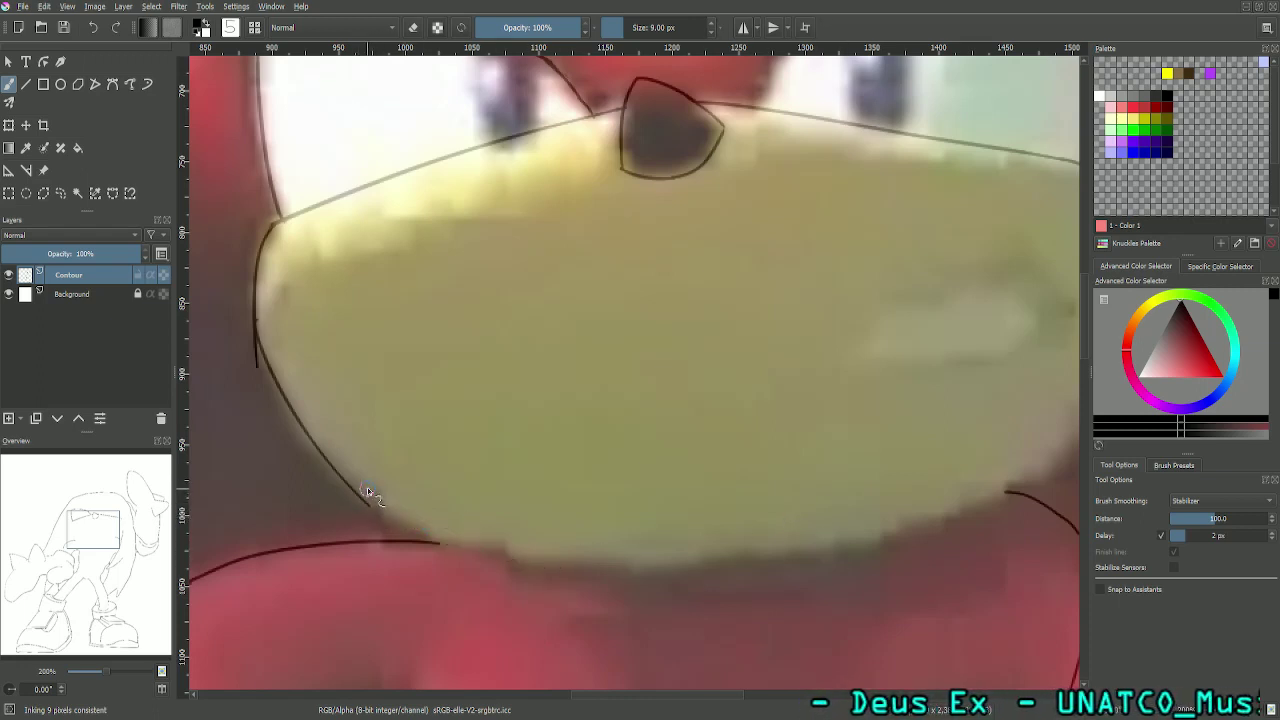
{"action": "left_click_drag", "start_coordinate": [423, 532], "coordinate": [626, 531]}
{"action": "key", "text": "ctrl+z"}
{"action": "mouse_move", "coordinate": [363, 498]}
{"action": "left_mouse_down"}
{"action": "mouse_move", "coordinate": [415, 527]}
{"action": "mouse_move", "coordinate": [705, 555]}
{"action": "left_mouse_up"}
{"action": "key", "text": "ctrl+z"}
{"action": "mouse_move", "coordinate": [372, 509]}
{"action": "left_mouse_down"}
{"action": "mouse_move", "coordinate": [822, 523]}
{"action": "mouse_move", "coordinate": [895, 495]}
{"action": "left_mouse_up"}
{"action": "key", "text": "ctrl+z"}
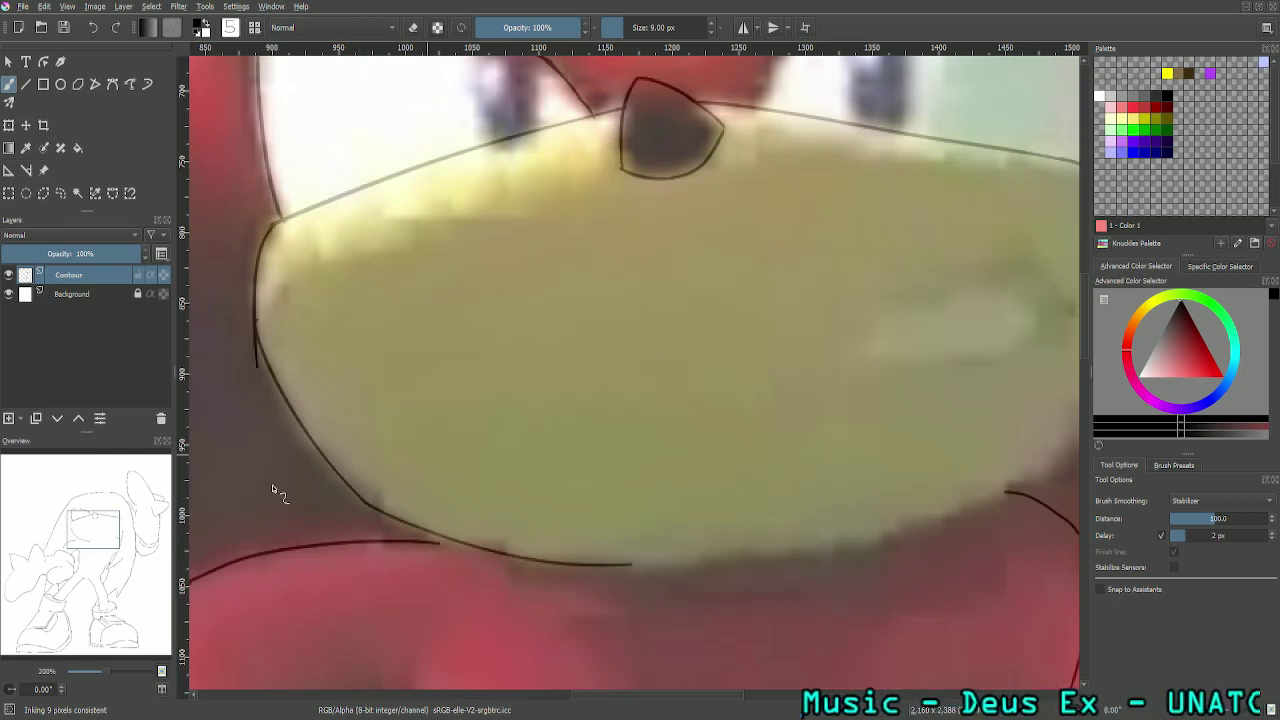
Step: Continue the muzzle's bottom edge to the short body line near its right-hand end and erase the overrun with the 18 px eraser
{"action": "mouse_move", "coordinate": [619, 558]}
{"action": "left_mouse_down"}
{"action": "mouse_move", "coordinate": [430, 393]}
{"action": "mouse_move", "coordinate": [450, 416]}
{"action": "mouse_move", "coordinate": [860, 307]}
{"action": "left_mouse_up"}
{"action": "key", "text": "ctrl+z"}
{"action": "left_click_drag", "start_coordinate": [466, 423], "coordinate": [720, 385]}
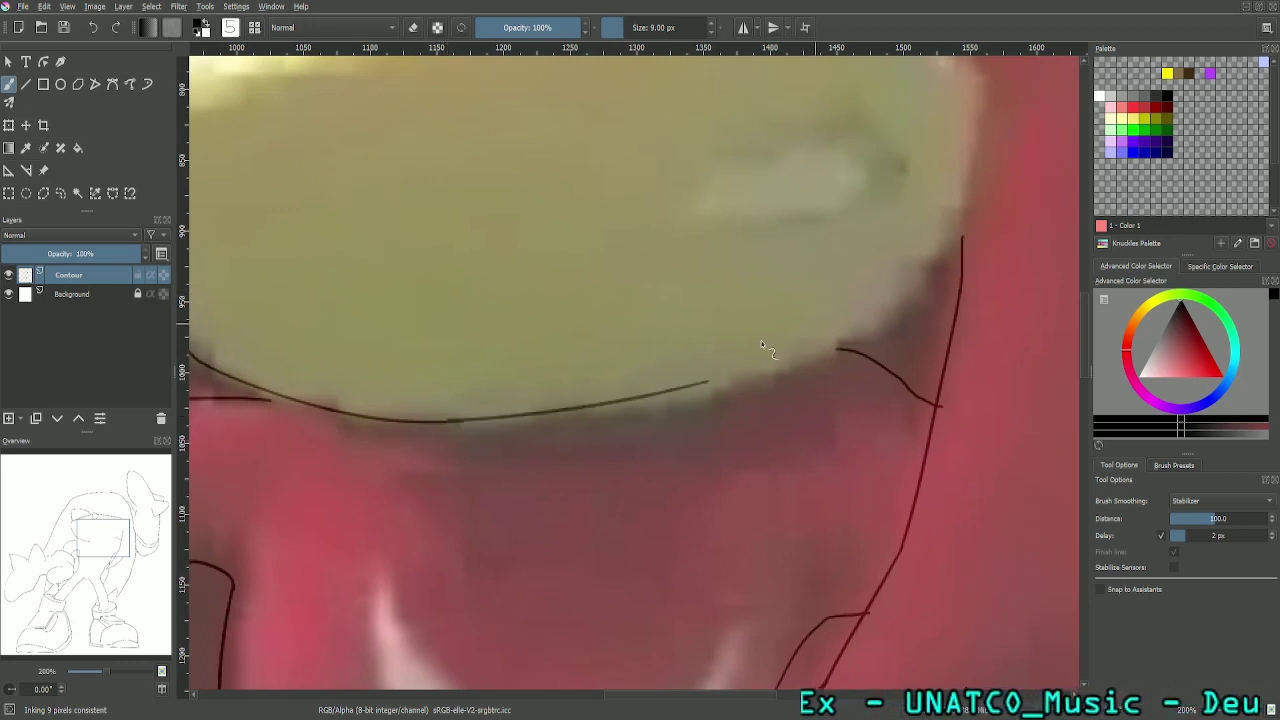
{"action": "key", "text": "ctrl+z"}
{"action": "mouse_move", "coordinate": [443, 423]}
{"action": "left_mouse_down"}
{"action": "mouse_move", "coordinate": [775, 372]}
{"action": "mouse_move", "coordinate": [895, 338]}
{"action": "left_mouse_up"}
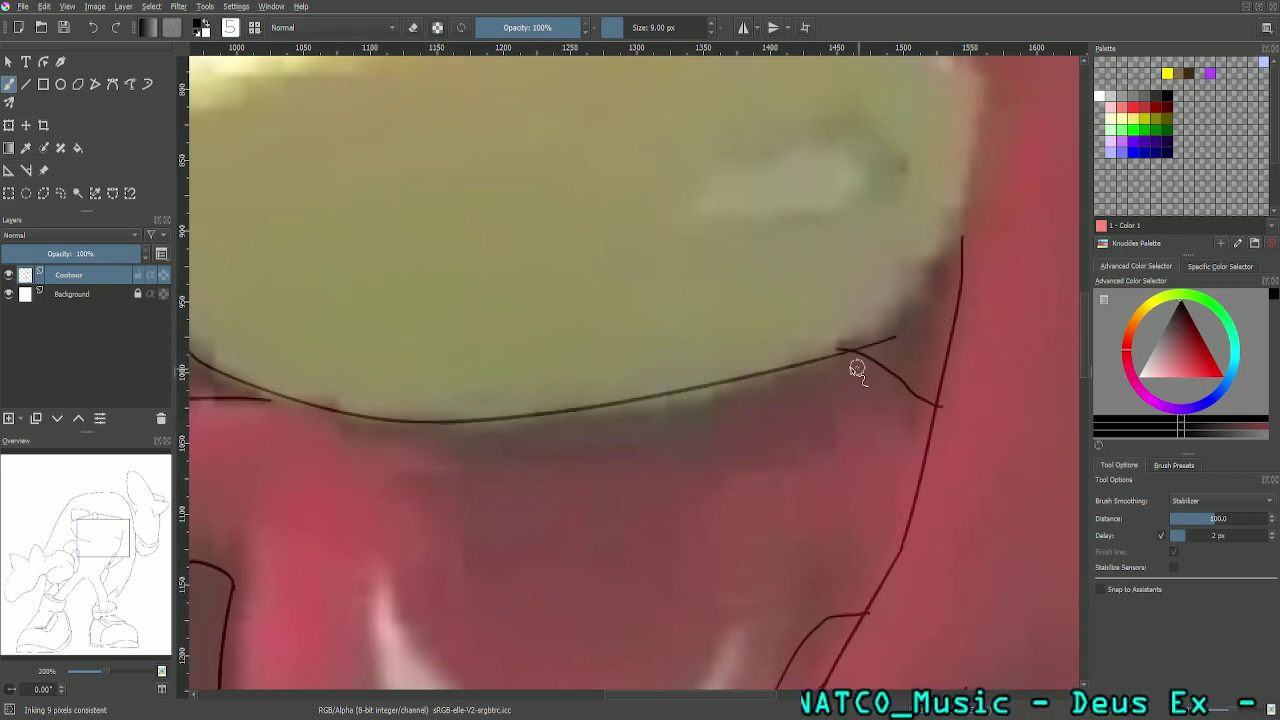
{"action": "left_click_drag", "start_coordinate": [100, 540], "coordinate": [119, 523]}
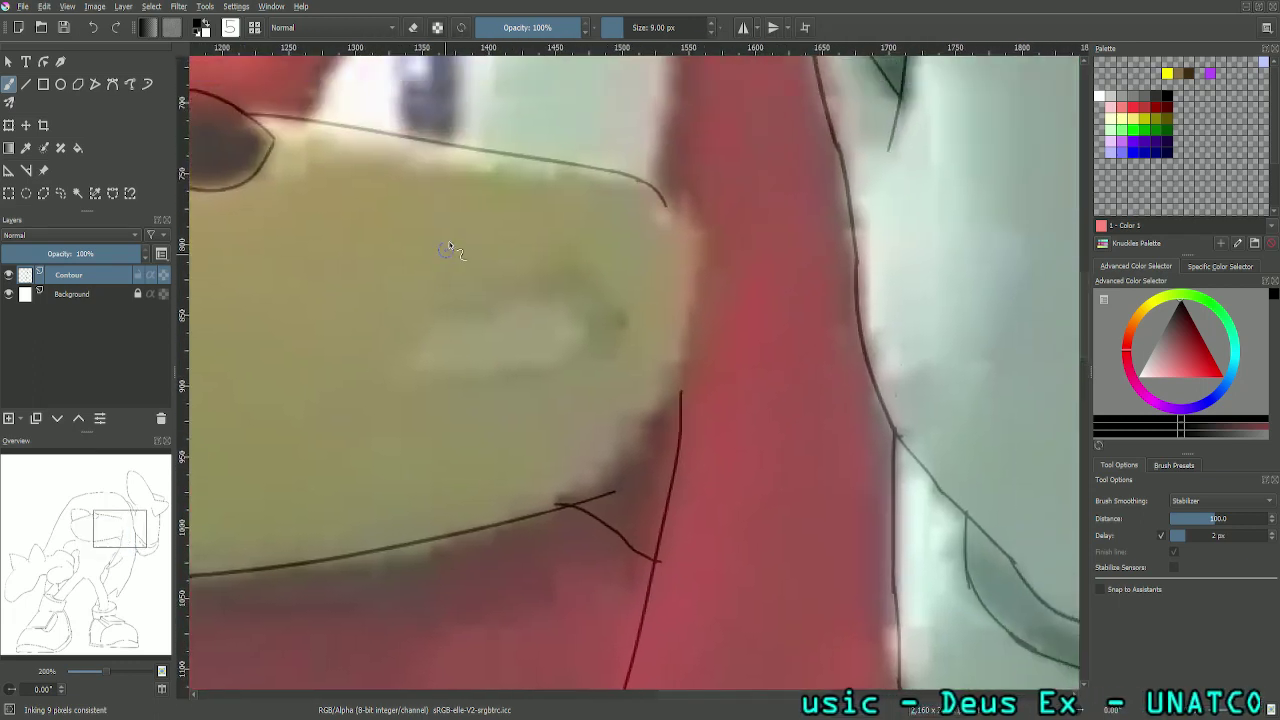
{"action": "left_click", "coordinate": [410, 28]}
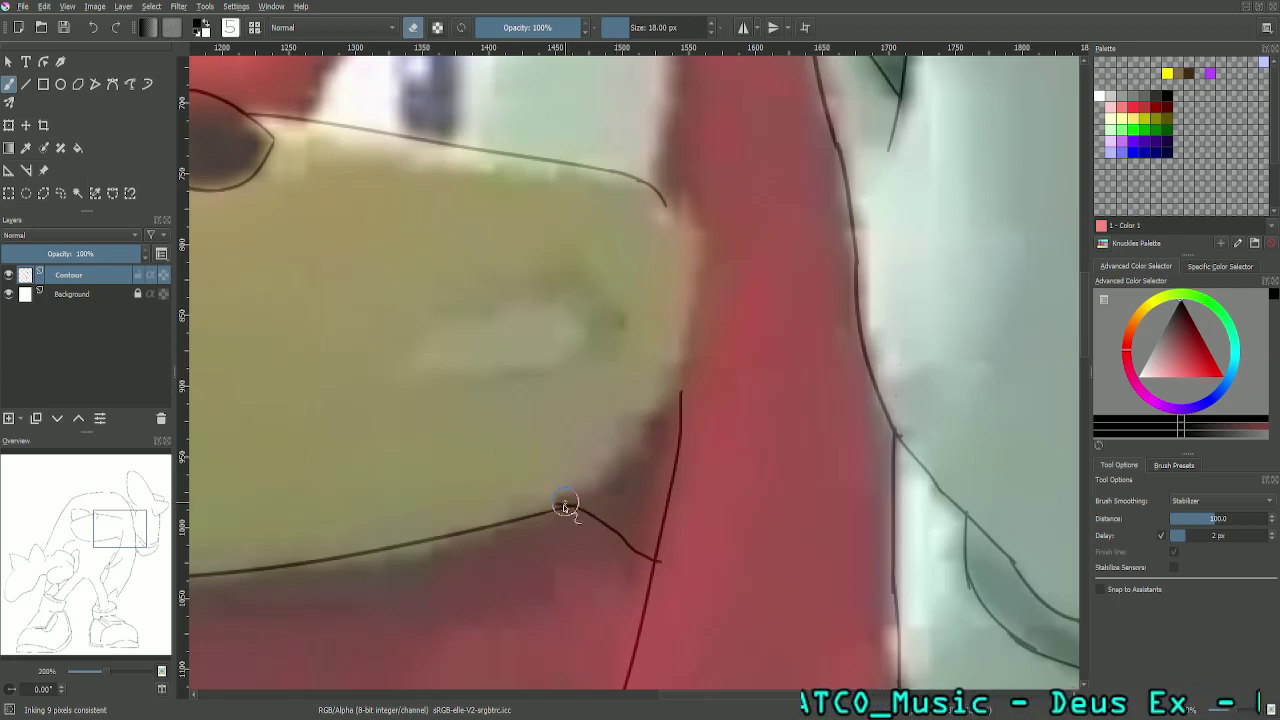
{"action": "left_click_drag", "start_coordinate": [563, 511], "coordinate": [578, 499]}
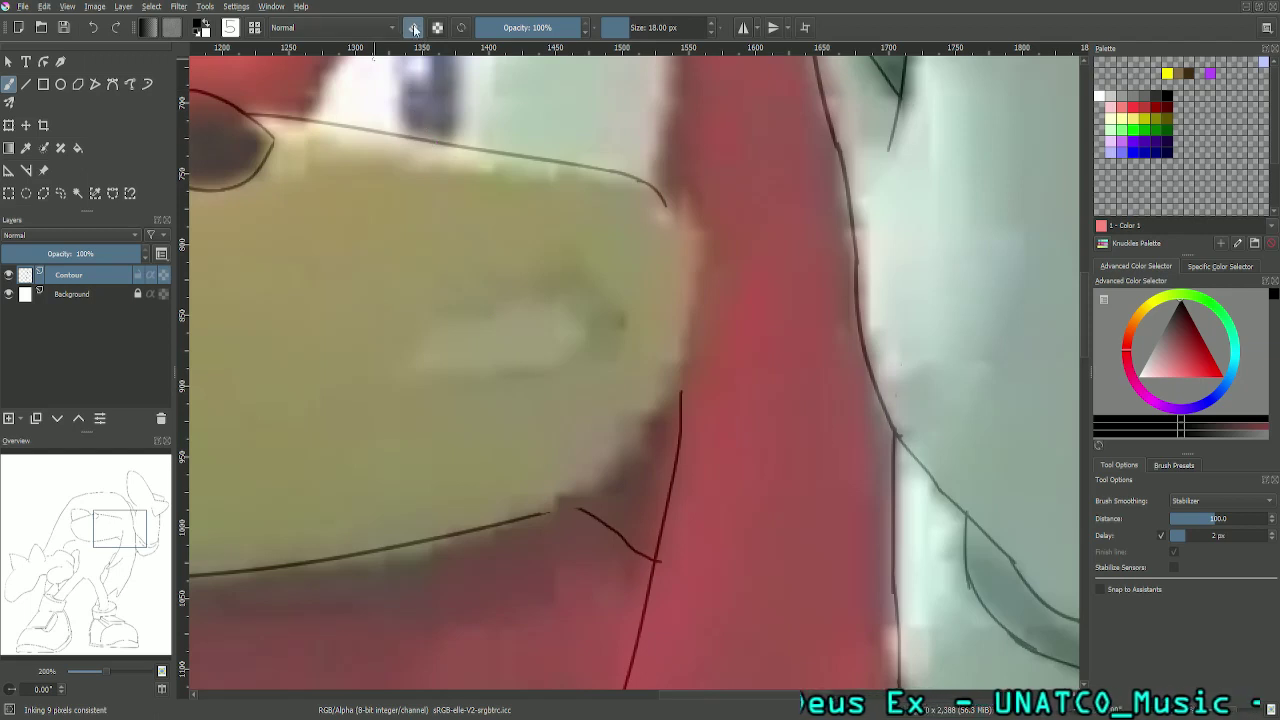
{"action": "key", "text": "e"}
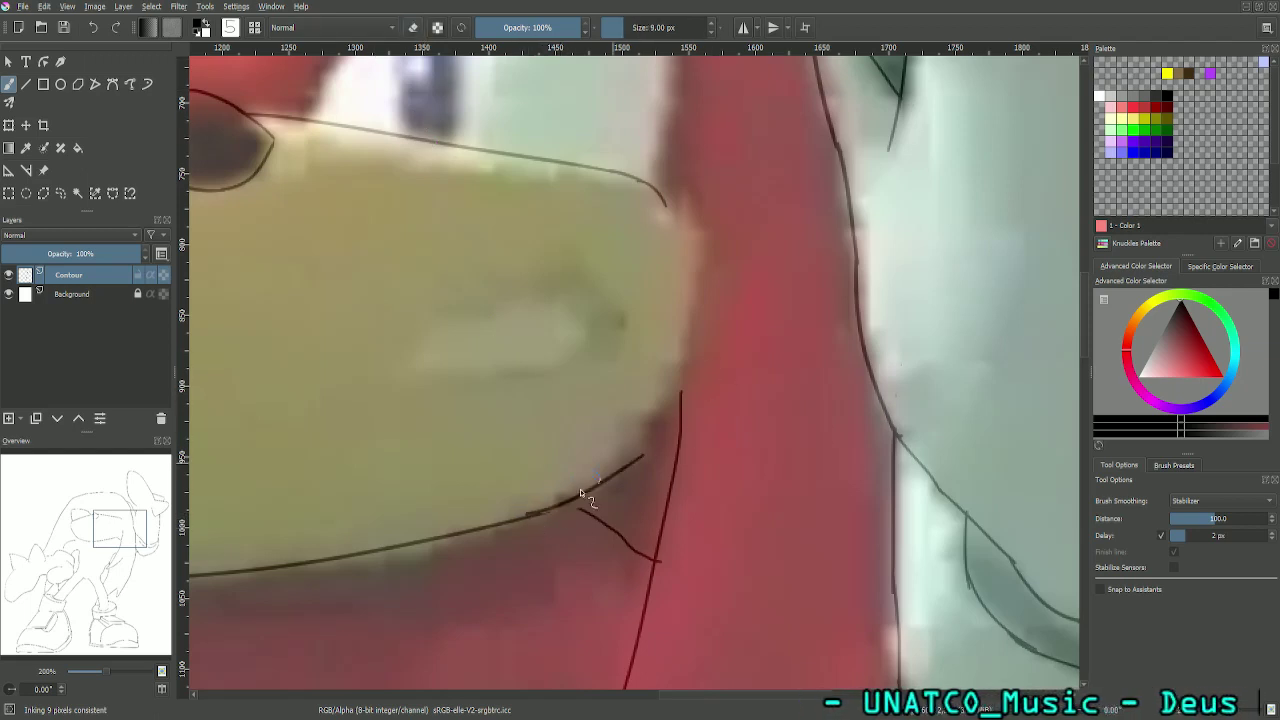
Step: Ink the muzzle's lower right-hand curve from the bottom edge up to the body line beside it, using the 9 px brush
{"action": "mouse_move", "coordinate": [535, 515]}
{"action": "left_mouse_down"}
{"action": "mouse_move", "coordinate": [620, 458]}
{"action": "mouse_move", "coordinate": [691, 302]}
{"action": "left_mouse_up"}
{"action": "key", "text": "ctrl+z"}
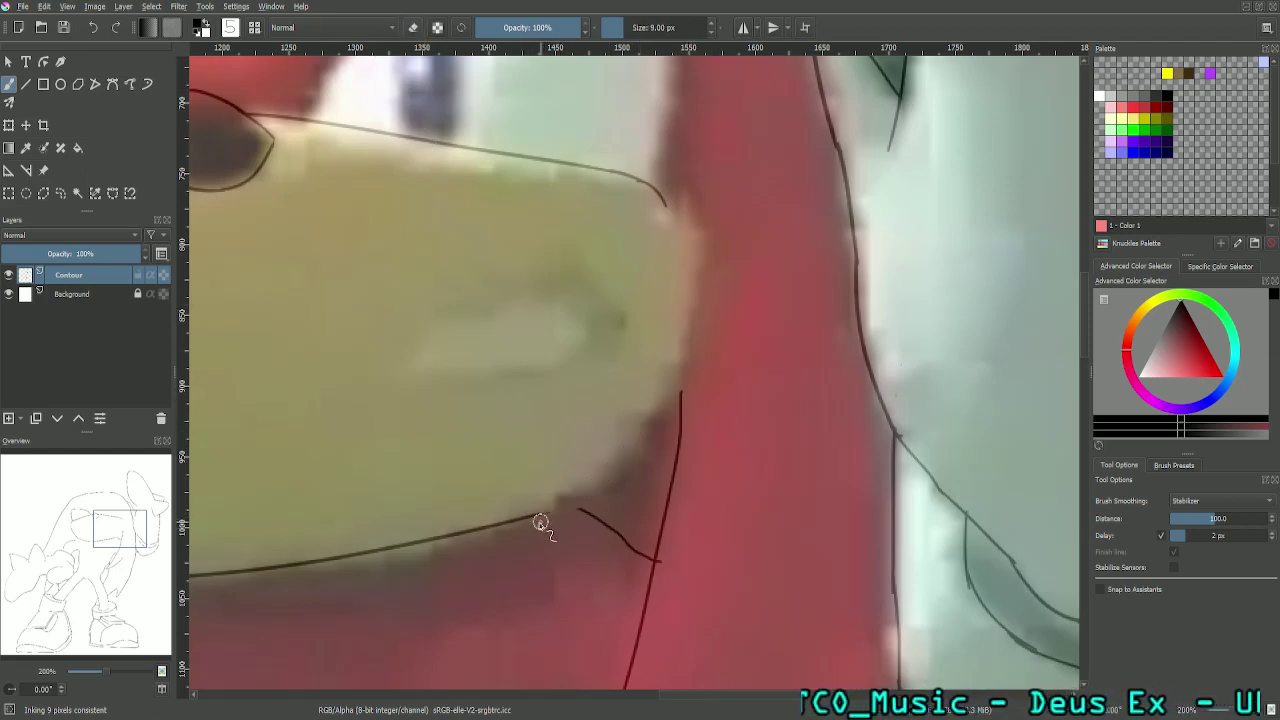
{"action": "left_click_drag", "start_coordinate": [532, 519], "coordinate": [680, 336]}
{"action": "key", "text": "ctrl+z"}
{"action": "left_click_drag", "start_coordinate": [529, 523], "coordinate": [702, 310]}
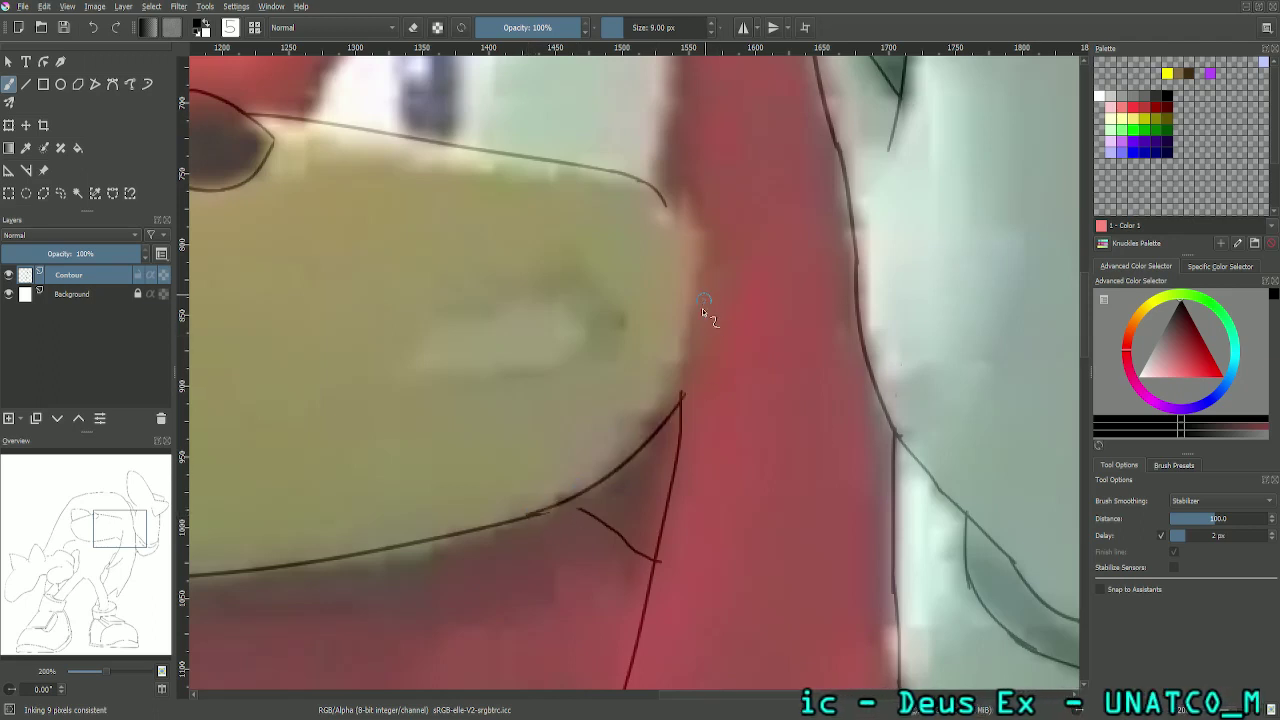
{"action": "mouse_move", "coordinate": [530, 514]}
{"action": "left_mouse_down"}
{"action": "mouse_move", "coordinate": [588, 484]}
{"action": "mouse_move", "coordinate": [708, 316]}
{"action": "left_mouse_up"}
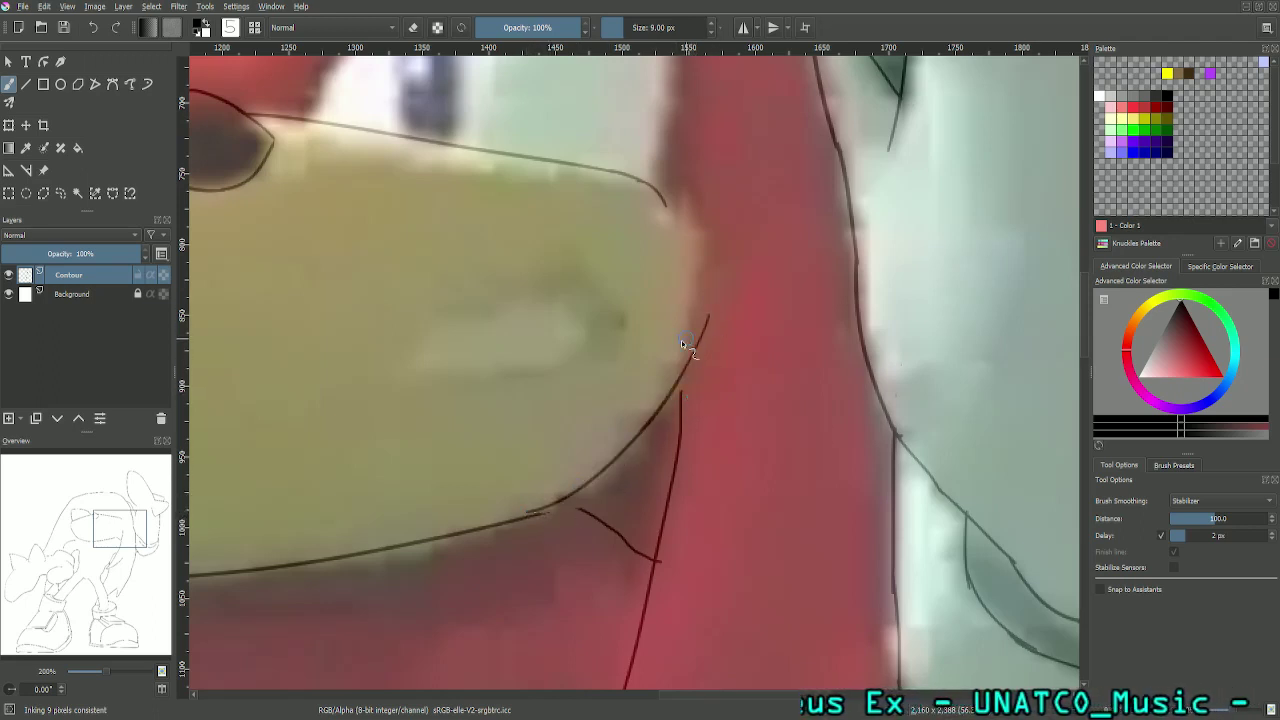
{"action": "key", "text": "ctrl+z"}
{"action": "mouse_move", "coordinate": [530, 516]}
{"action": "left_mouse_down"}
{"action": "mouse_move", "coordinate": [656, 411]}
{"action": "mouse_move", "coordinate": [688, 232]}
{"action": "left_mouse_up"}
{"action": "key", "text": "ctrl+z"}
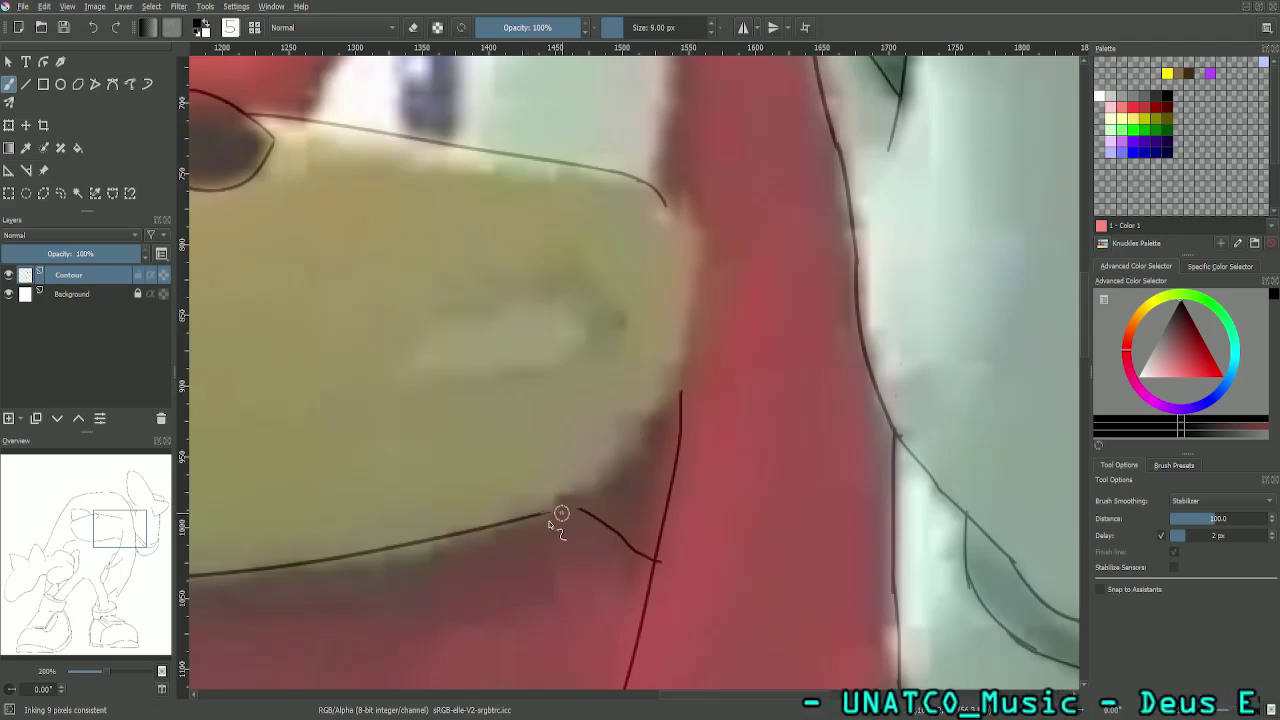
{"action": "mouse_move", "coordinate": [545, 512]}
{"action": "left_mouse_down"}
{"action": "mouse_move", "coordinate": [694, 316]}
{"action": "mouse_move", "coordinate": [662, 320]}
{"action": "mouse_move", "coordinate": [681, 414]}
{"action": "mouse_move", "coordinate": [702, 364]}
{"action": "mouse_move", "coordinate": [677, 373]}
{"action": "mouse_move", "coordinate": [690, 225]}
{"action": "left_mouse_up"}
{"action": "key", "text": "ctrl+z"}
Step: Ink the muzzle's right-hand side from the end of the lower curve up to its upper outer corner
{"action": "mouse_move", "coordinate": [679, 375]}
{"action": "left_mouse_down"}
{"action": "mouse_move", "coordinate": [686, 285]}
{"action": "mouse_move", "coordinate": [670, 185]}
{"action": "left_mouse_up"}
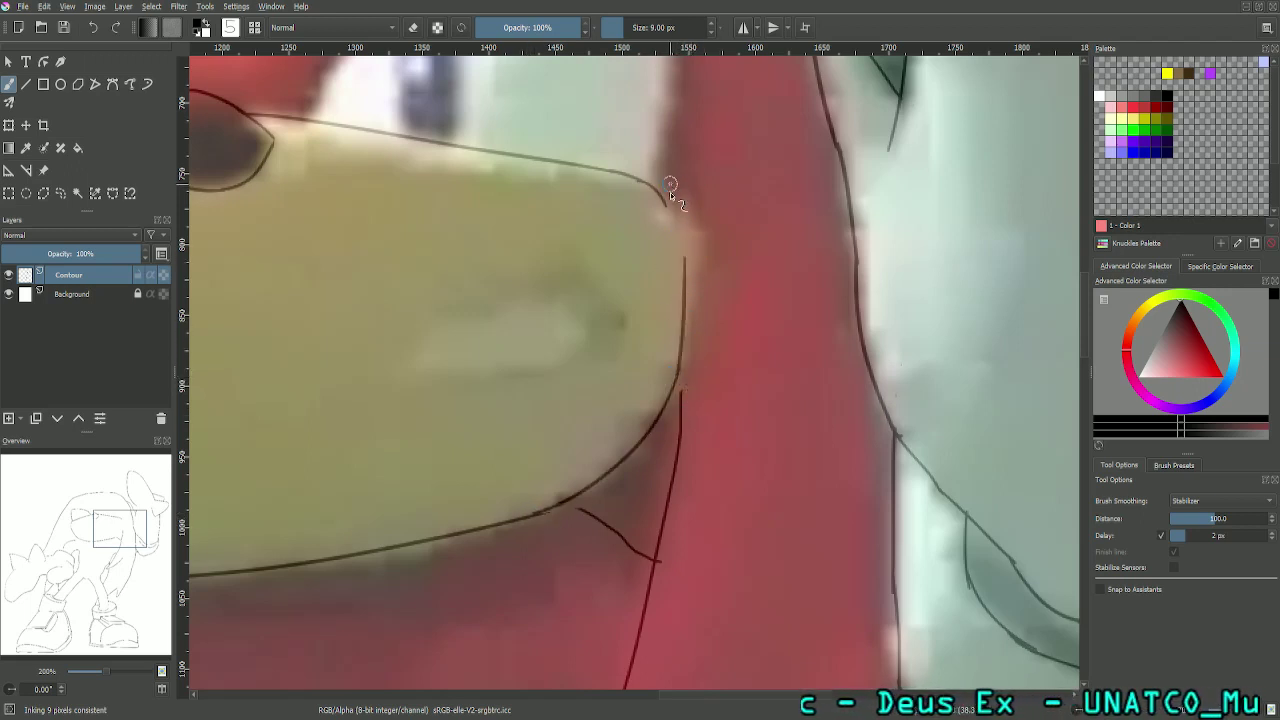
{"action": "key", "text": "ctrl+z"}
{"action": "left_click_drag", "start_coordinate": [676, 382], "coordinate": [704, 265]}
{"action": "key", "text": "ctrl+z"}
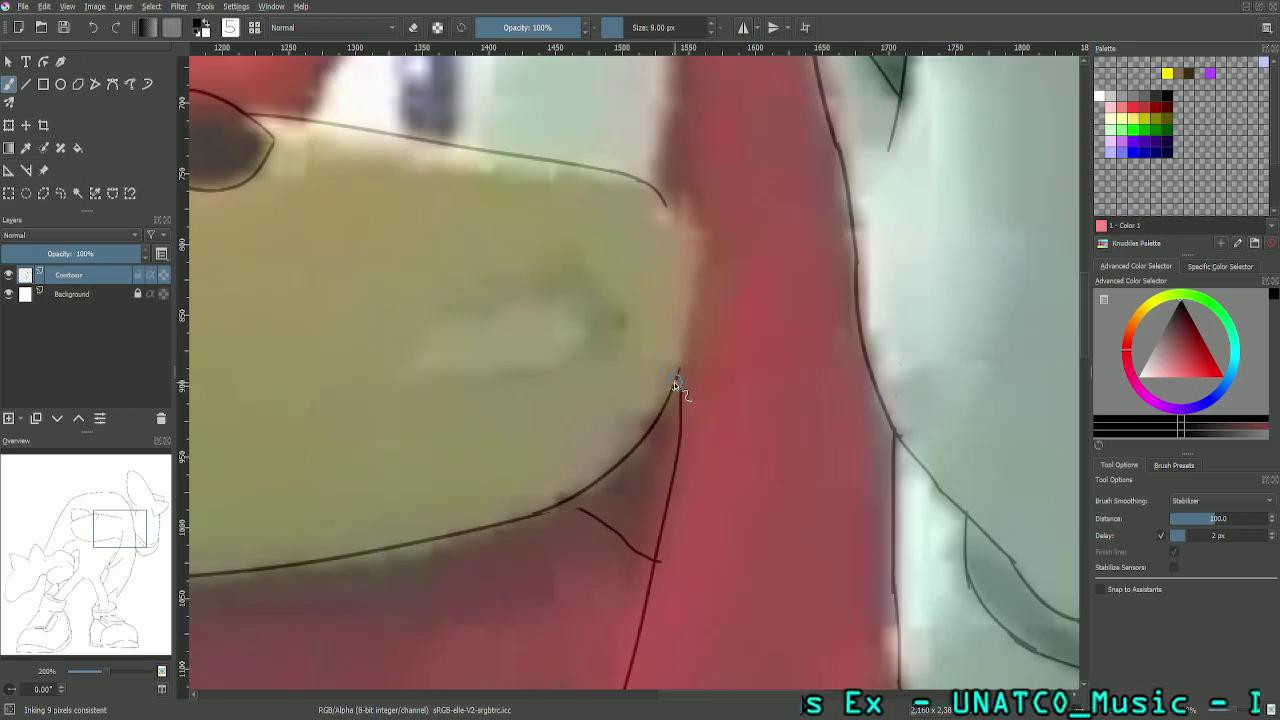
{"action": "left_click_drag", "start_coordinate": [674, 382], "coordinate": [675, 186]}
{"action": "key", "text": "ctrl+z"}
{"action": "left_click_drag", "start_coordinate": [692, 320], "coordinate": [700, 262]}
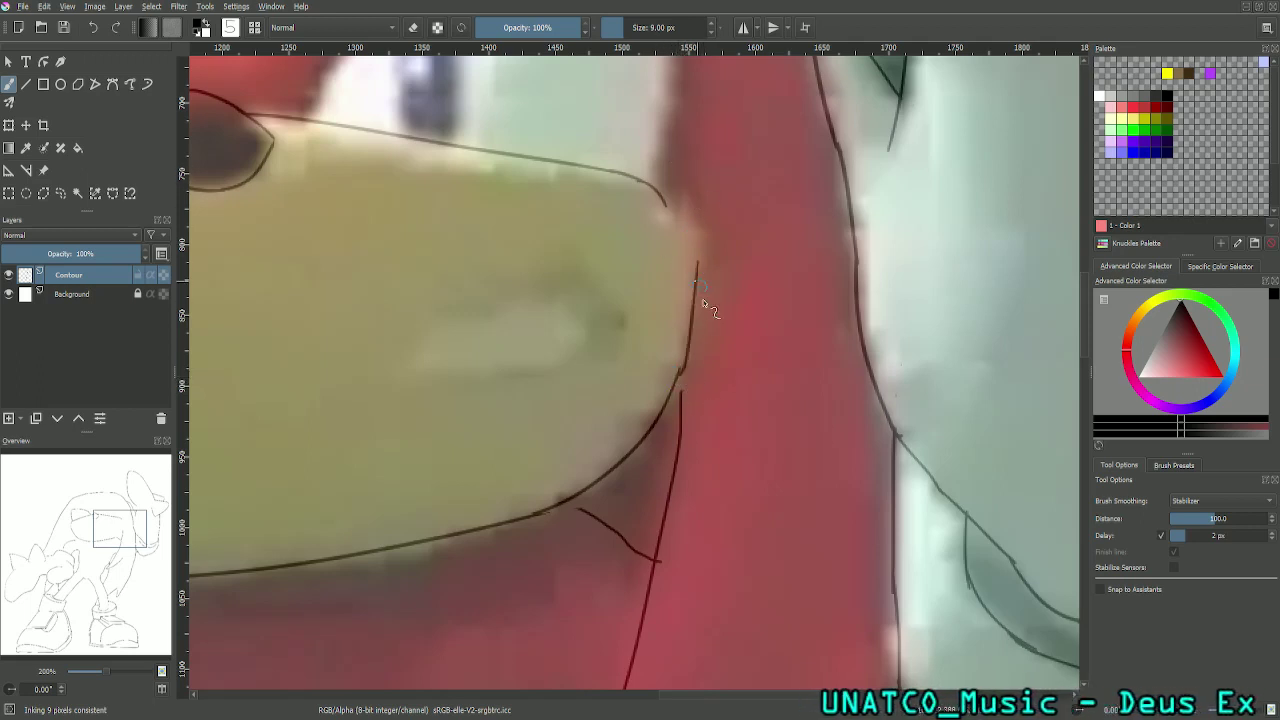
{"action": "key", "text": "ctrl+z"}
{"action": "left_click_drag", "start_coordinate": [676, 380], "coordinate": [672, 187]}
{"action": "key", "text": "ctrl+z"}
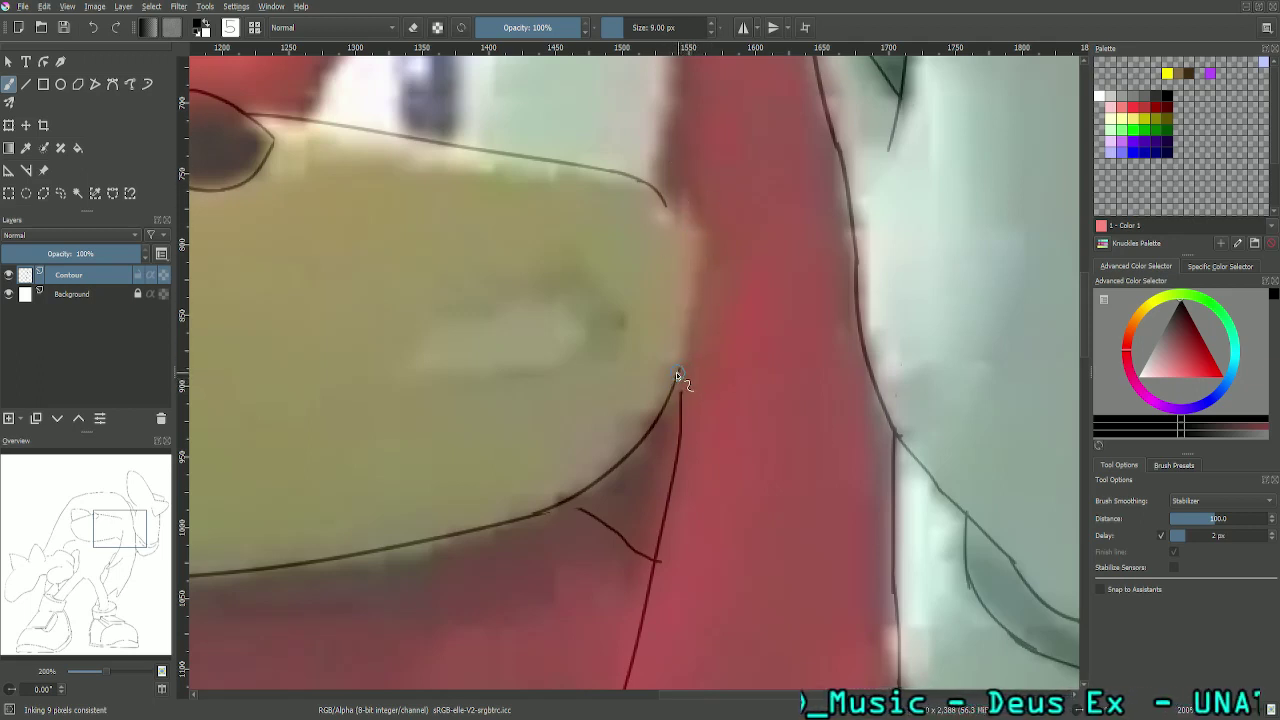
{"action": "mouse_move", "coordinate": [677, 373]}
{"action": "left_mouse_down"}
{"action": "mouse_move", "coordinate": [716, 223]}
{"action": "mouse_move", "coordinate": [693, 229]}
{"action": "mouse_move", "coordinate": [687, 173]}
{"action": "mouse_move", "coordinate": [705, 229]}
{"action": "left_mouse_up"}
{"action": "key", "text": "ctrl+z"}
{"action": "key", "text": "ctrl+z"}
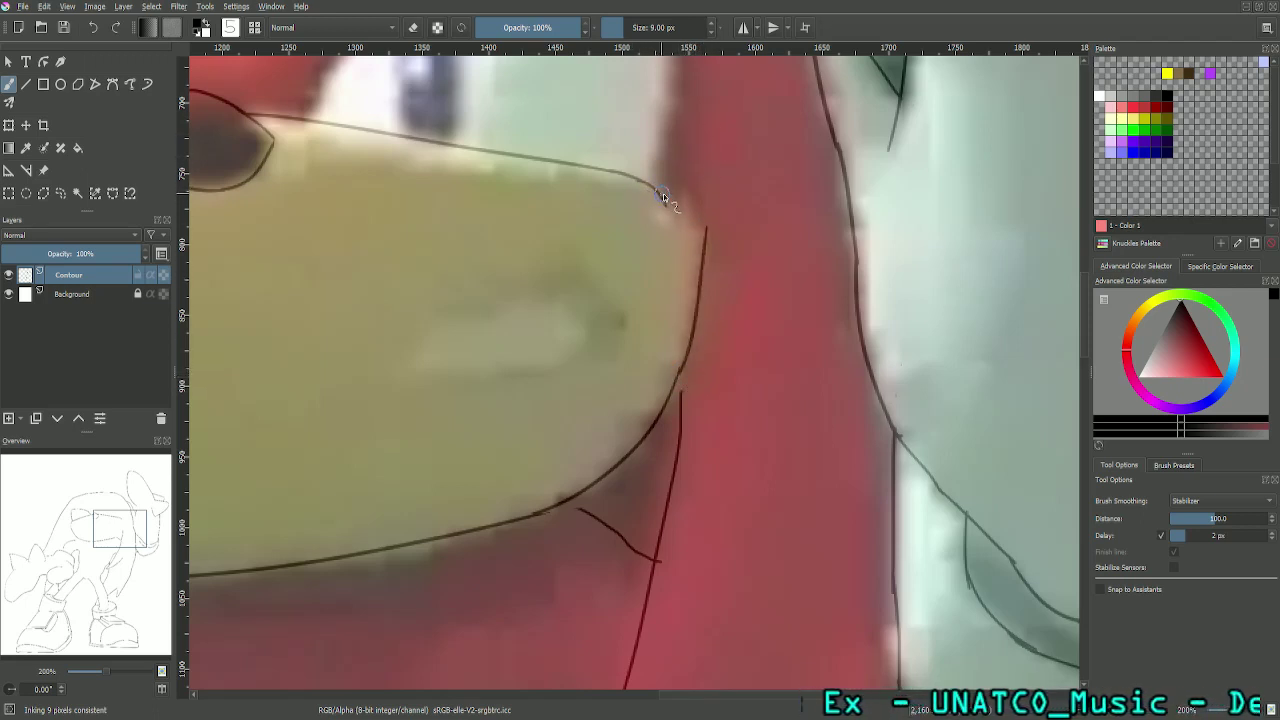
Step: Erase the downturned end of the muzzle's upper edge and redraw it as a wider curve out to the right-hand side line
{"action": "key", "text": "e"}
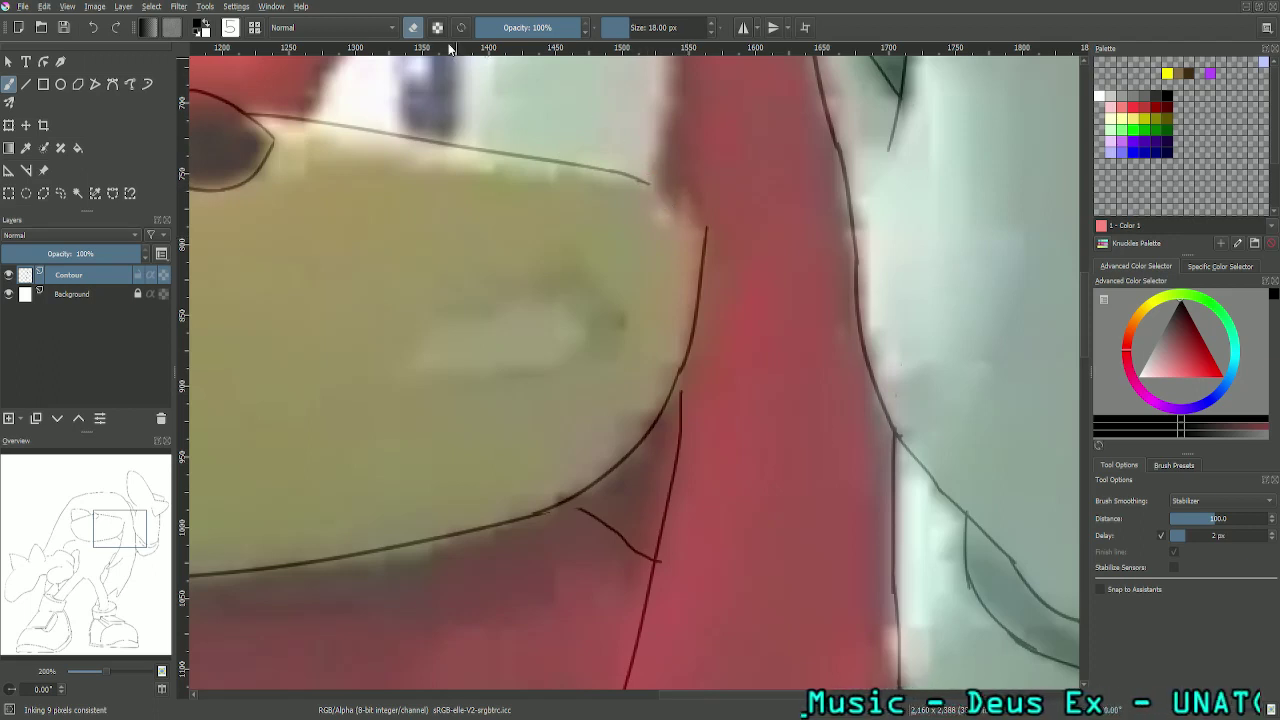
{"action": "key", "text": "e"}
{"action": "left_click_drag", "start_coordinate": [647, 185], "coordinate": [758, 272]}
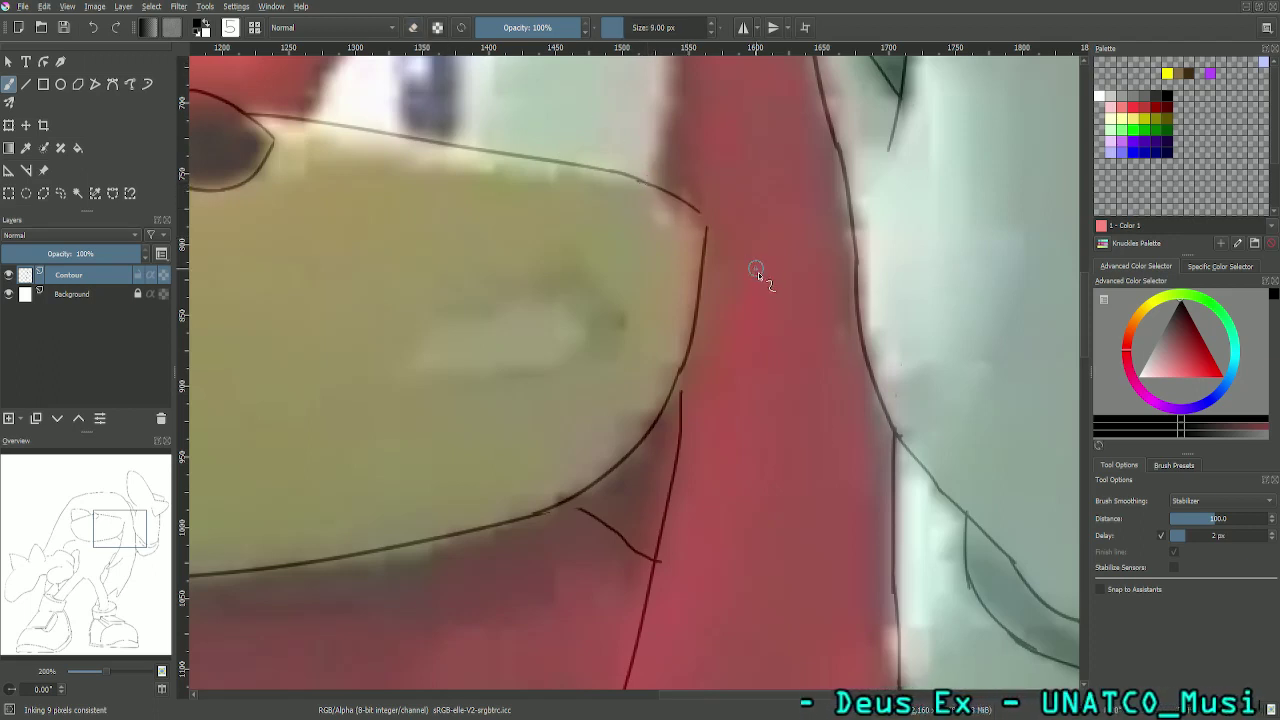
{"action": "left_click_drag", "start_coordinate": [643, 182], "coordinate": [739, 238]}
{"action": "key", "text": "ctrl+z"}
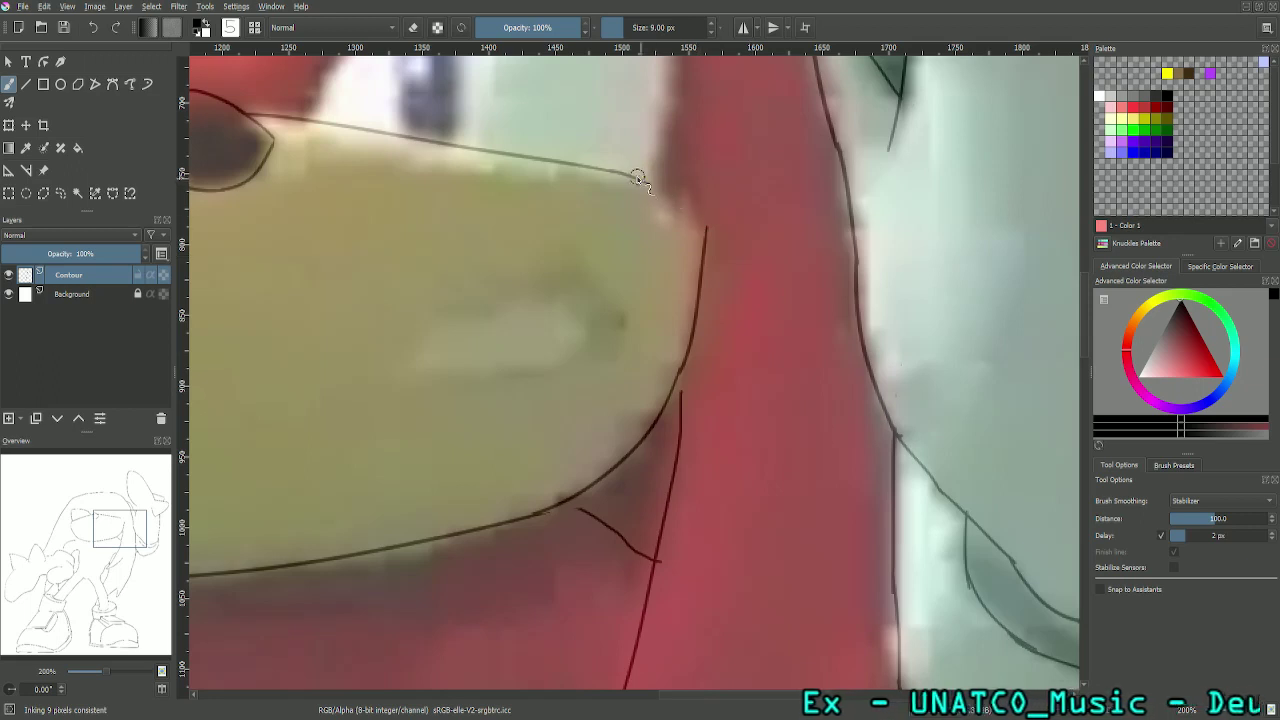
{"action": "left_click_drag", "start_coordinate": [636, 176], "coordinate": [749, 280]}
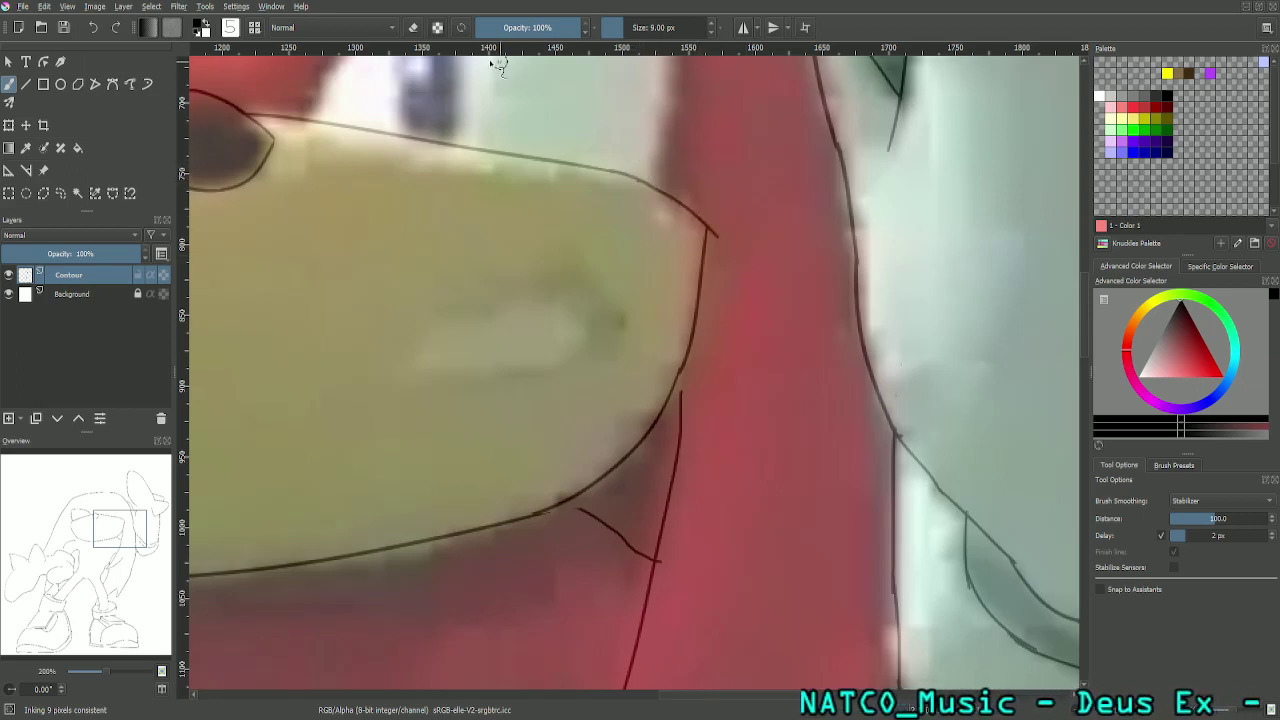
Step: Erase the line end that overruns the muzzle's upper right-hand corner and tidy the corner where the two lines meet
{"action": "key", "text": "e"}
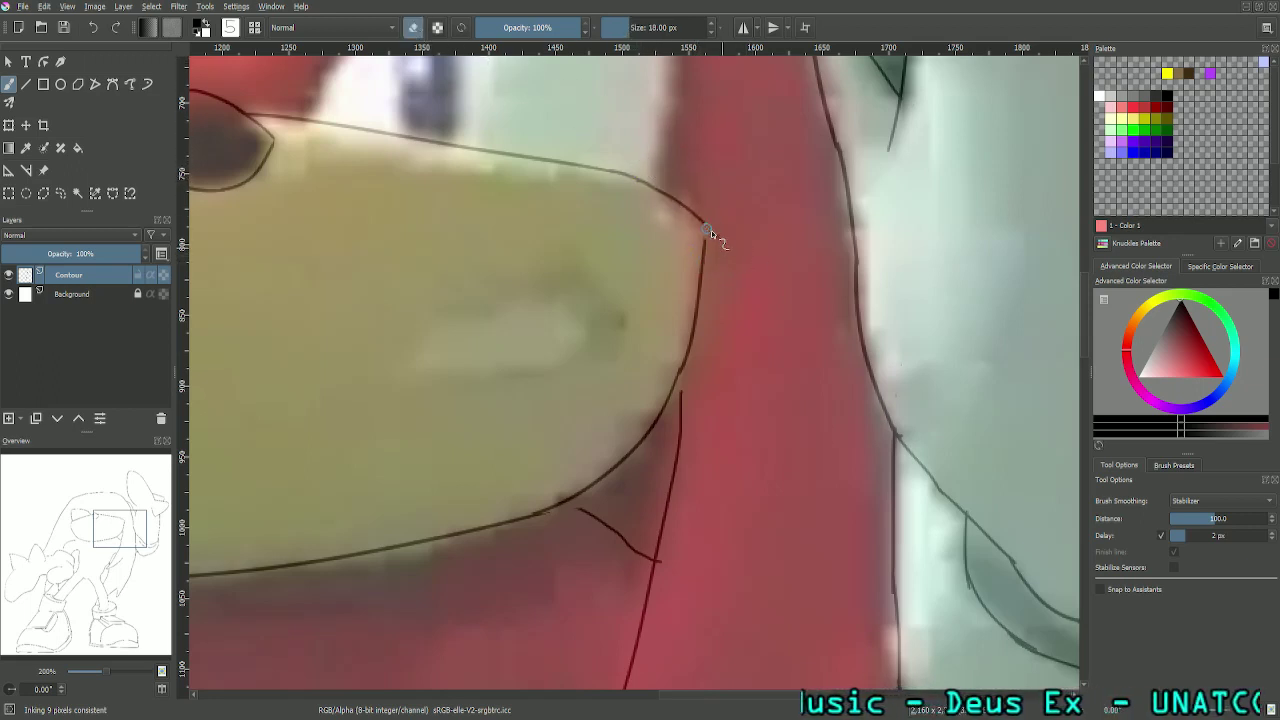
{"action": "left_click", "coordinate": [711, 230]}
{"action": "key", "text": "e"}
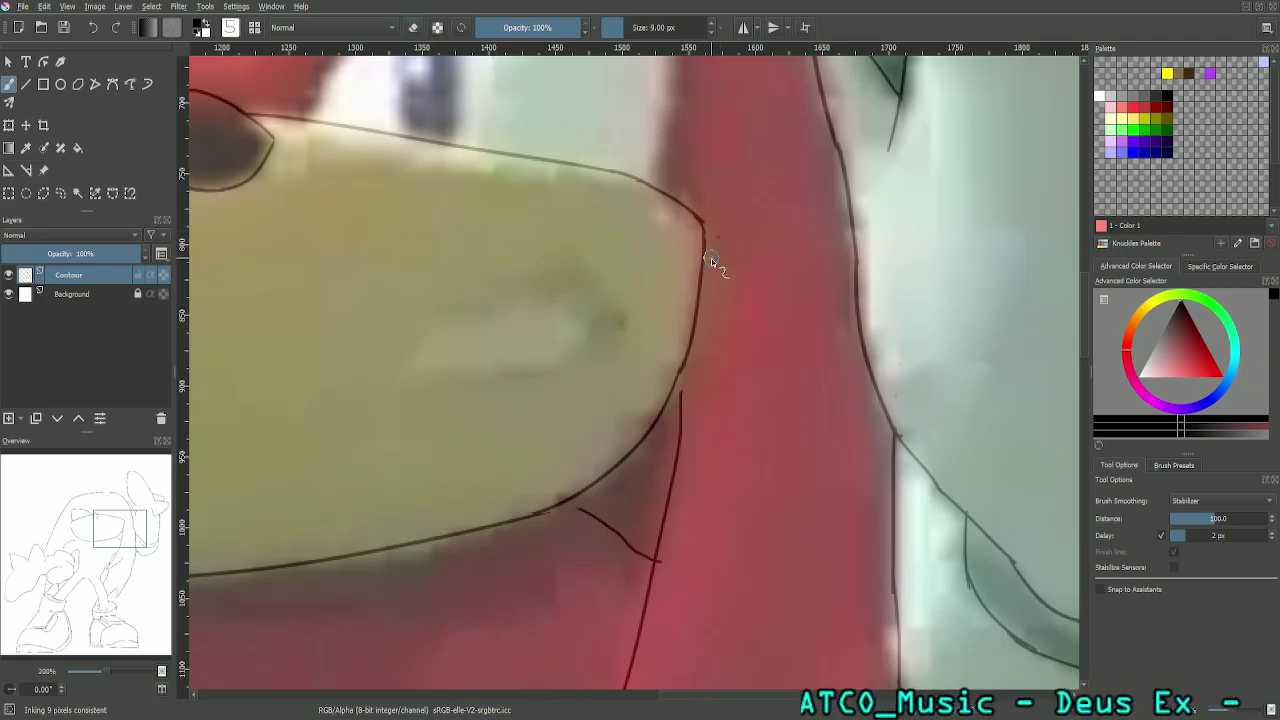
{"action": "left_click", "coordinate": [413, 27]}
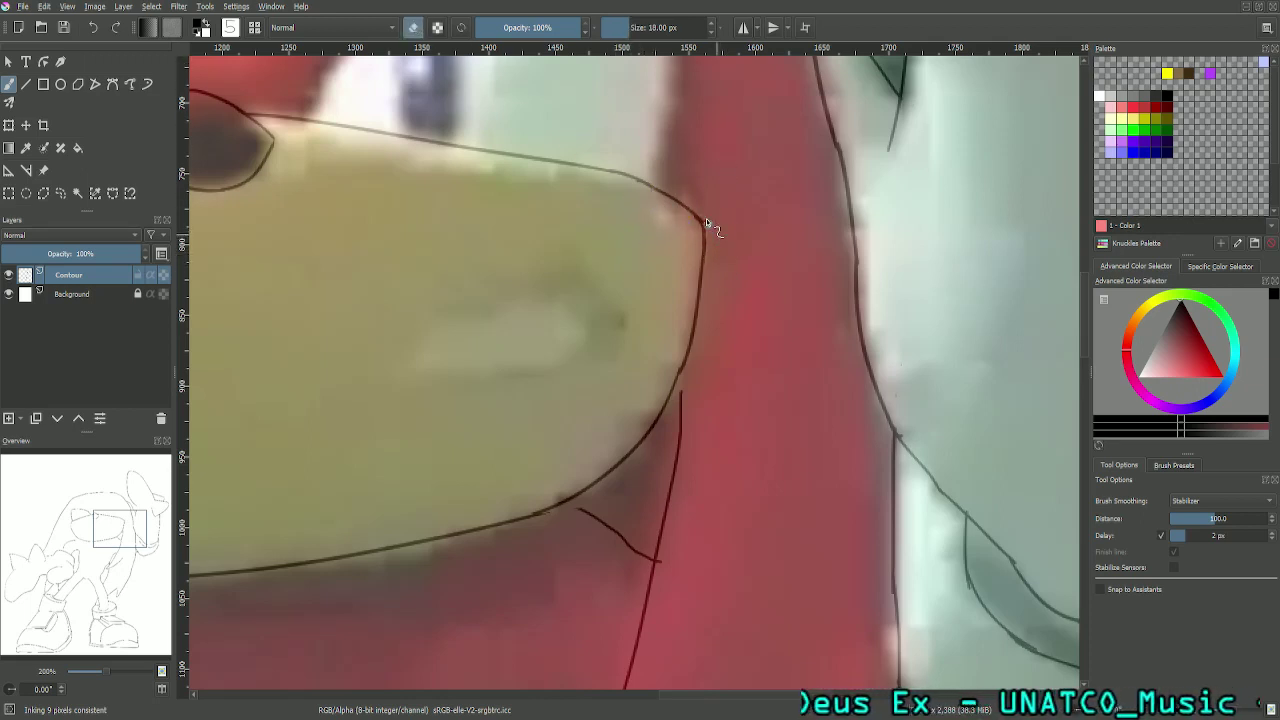
{"action": "left_click", "coordinate": [413, 27]}
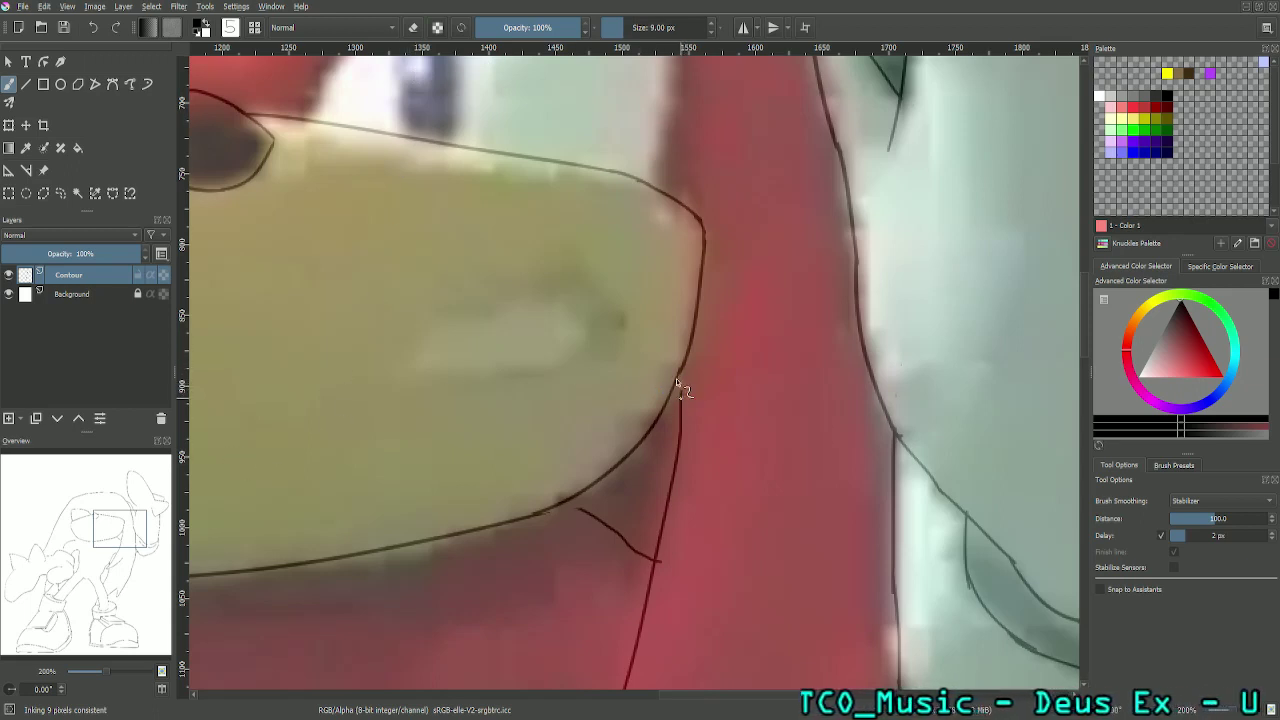
Step: Extend the two body lines beside the muzzle's lower right-hand curve so their upper ends meet its outline
{"action": "key", "text": "ctrl+z"}
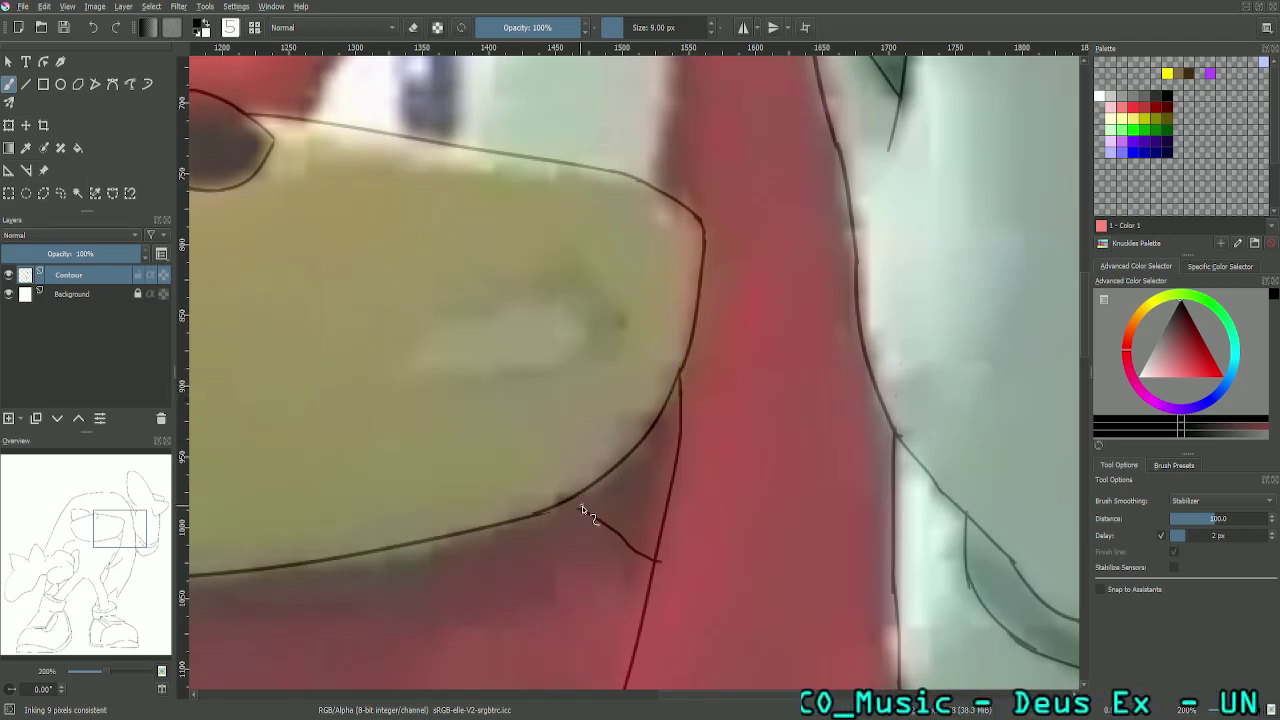
{"action": "left_click_drag", "start_coordinate": [583, 508], "coordinate": [563, 499]}
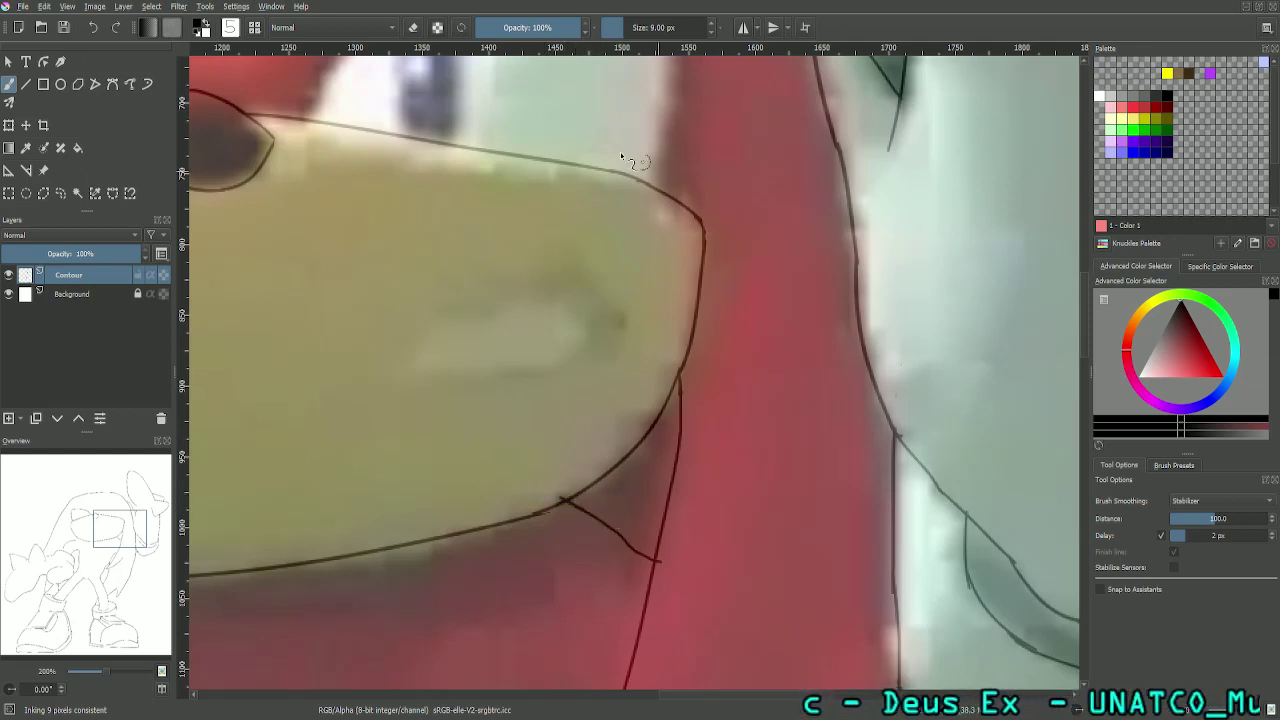
{"action": "key", "text": "e"}
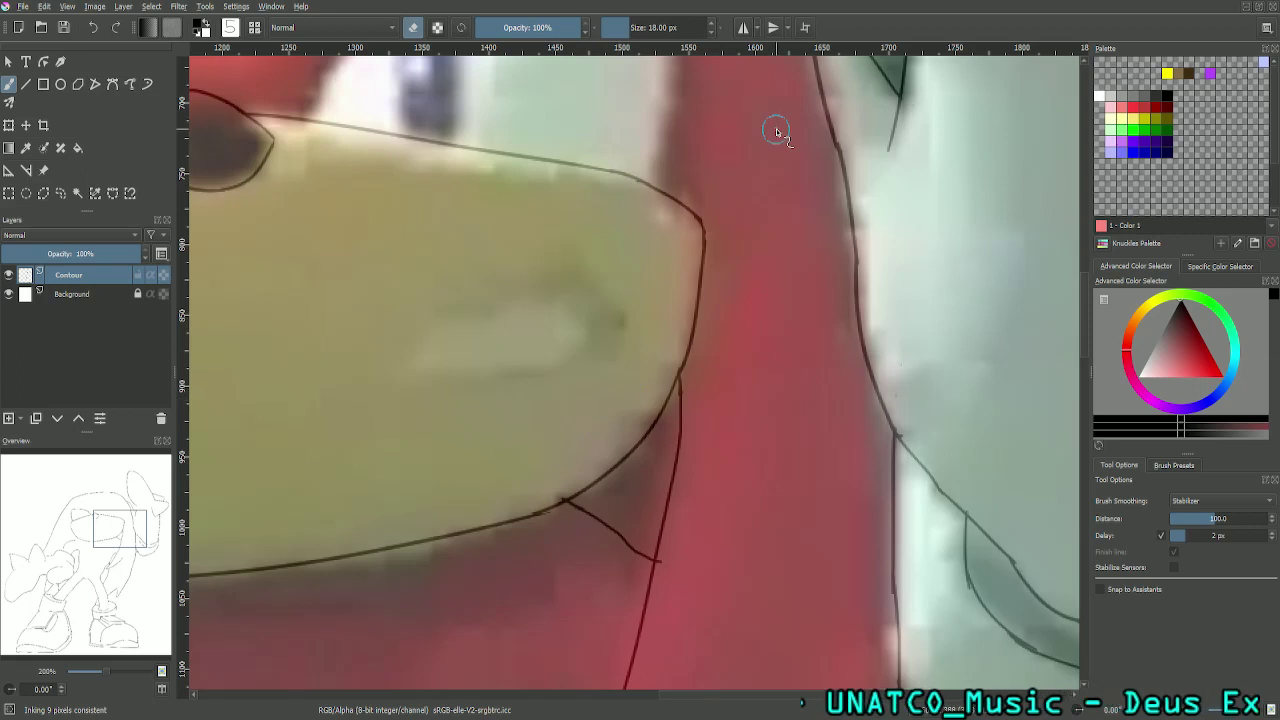
{"action": "key", "text": "ctrl+minus"}
{"action": "key", "text": "ctrl+plus"}
{"action": "key", "text": "ctrl+plus"}
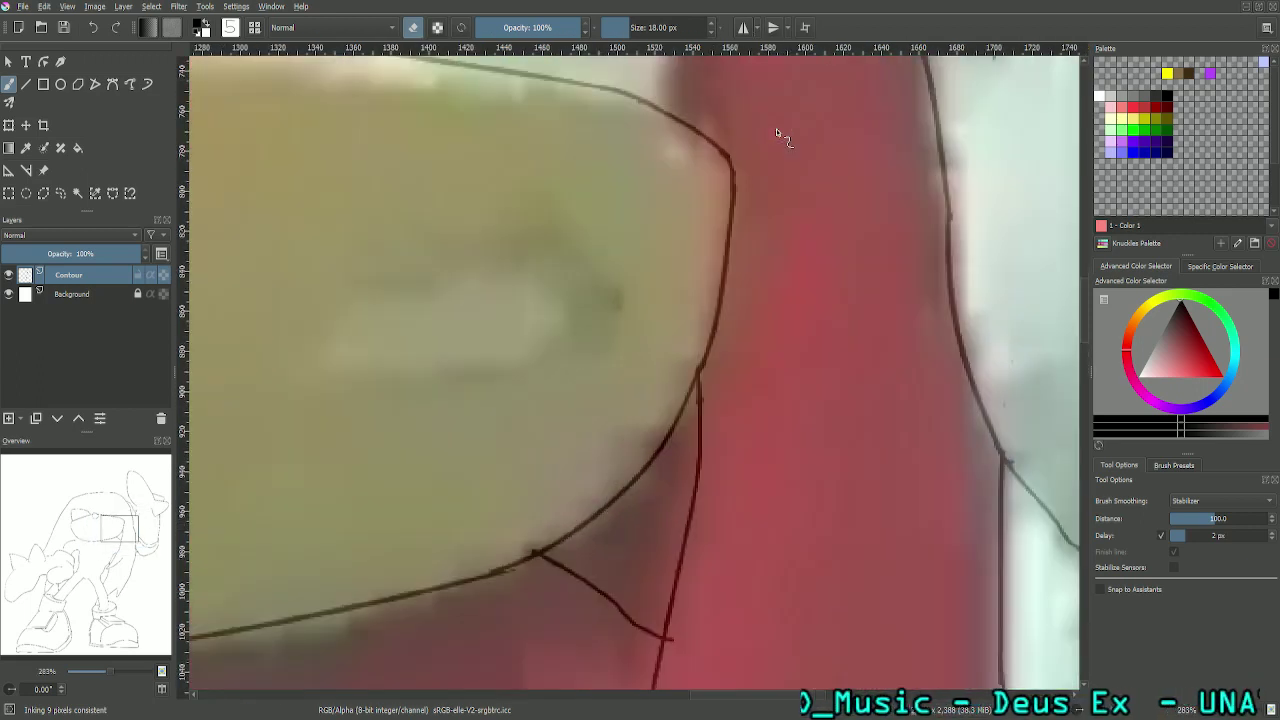
{"action": "left_click_drag", "start_coordinate": [131, 543], "coordinate": [122, 550]}
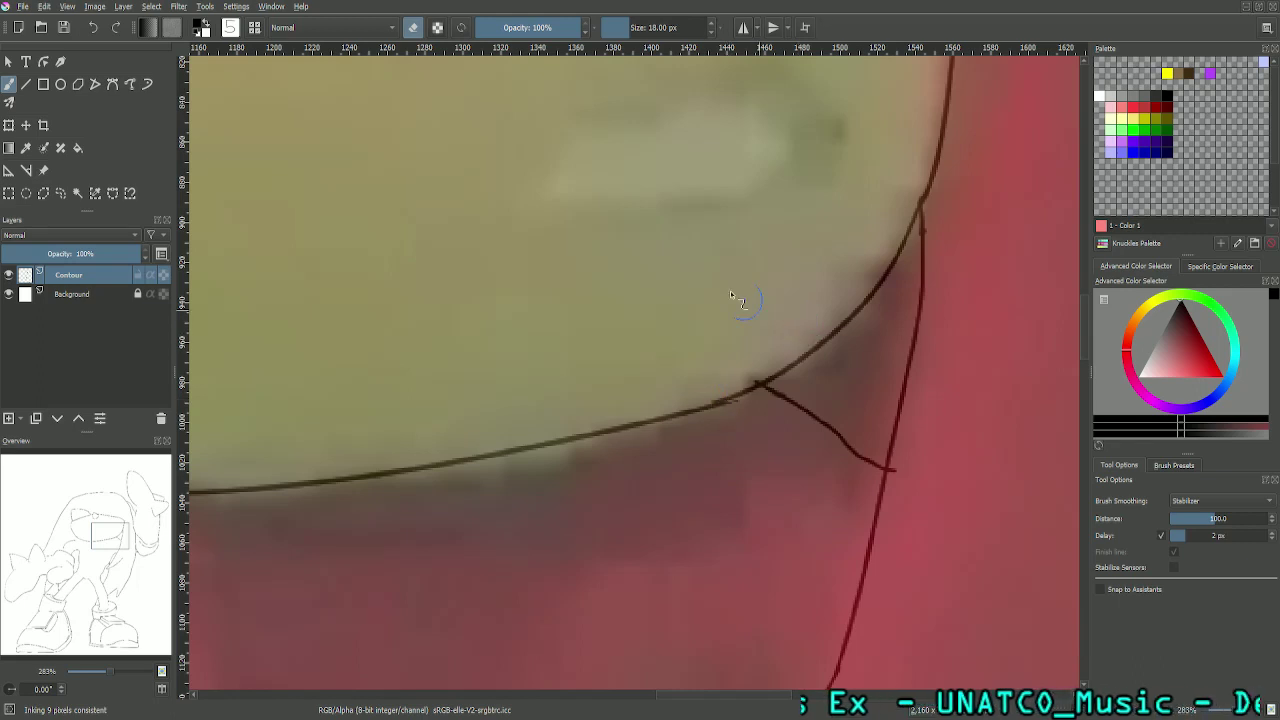
{"action": "key", "text": "e"}
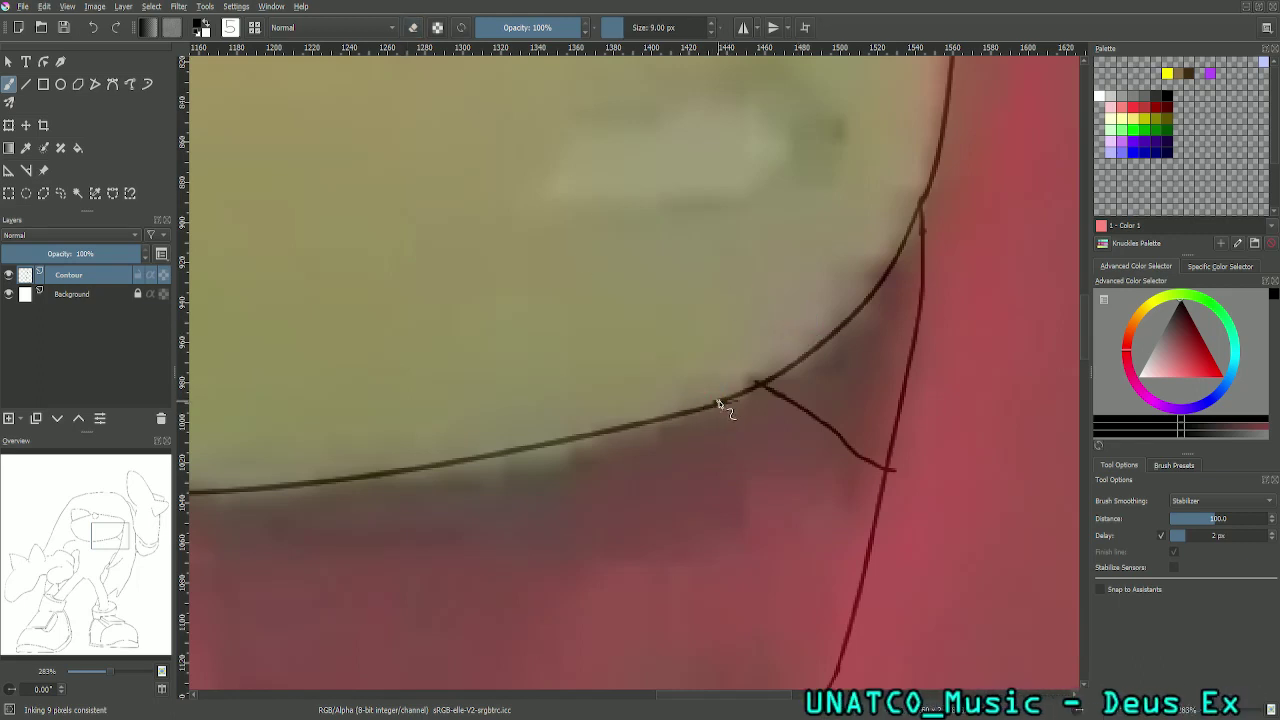
{"action": "key", "text": "minus"}
{"action": "key", "text": "minus"}
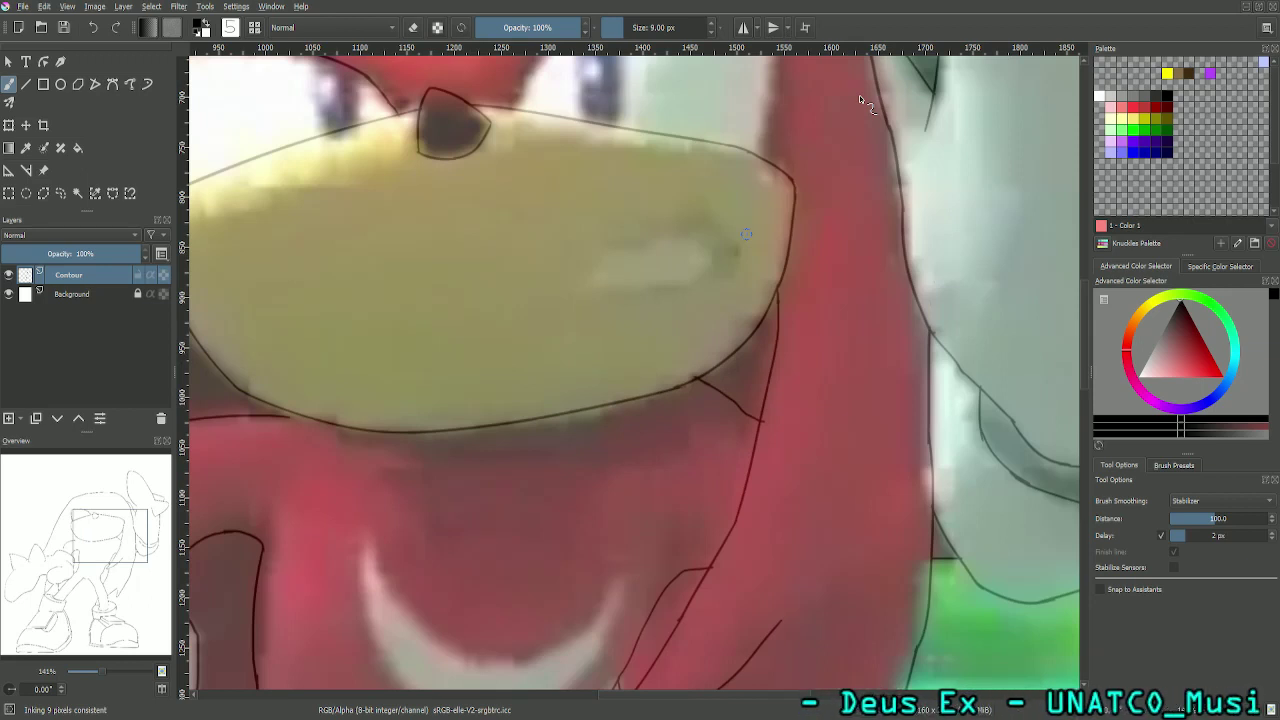
{"action": "left_click_drag", "start_coordinate": [140, 572], "coordinate": [134, 534]}
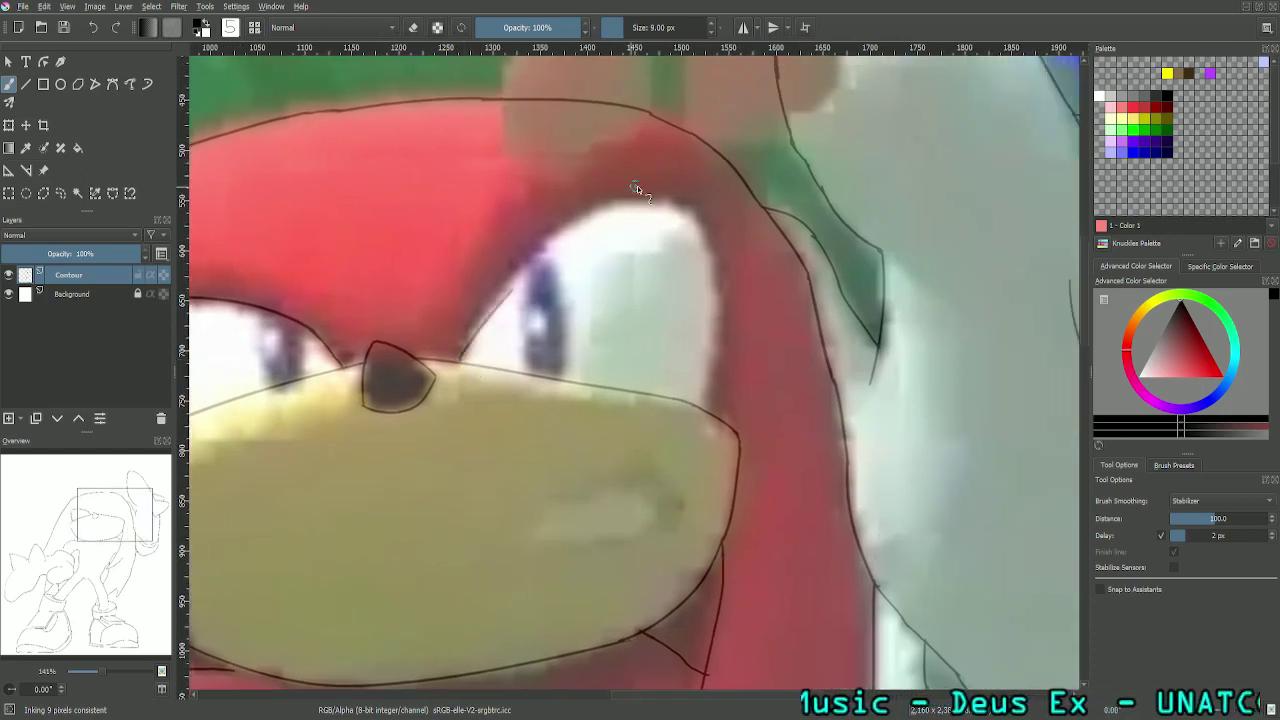
{"action": "mouse_move", "coordinate": [457, 364]}
{"action": "left_mouse_down"}
{"action": "mouse_move", "coordinate": [523, 253]}
{"action": "mouse_move", "coordinate": [650, 192]}
{"action": "left_mouse_up"}
{"action": "key", "text": "ctrl+z"}
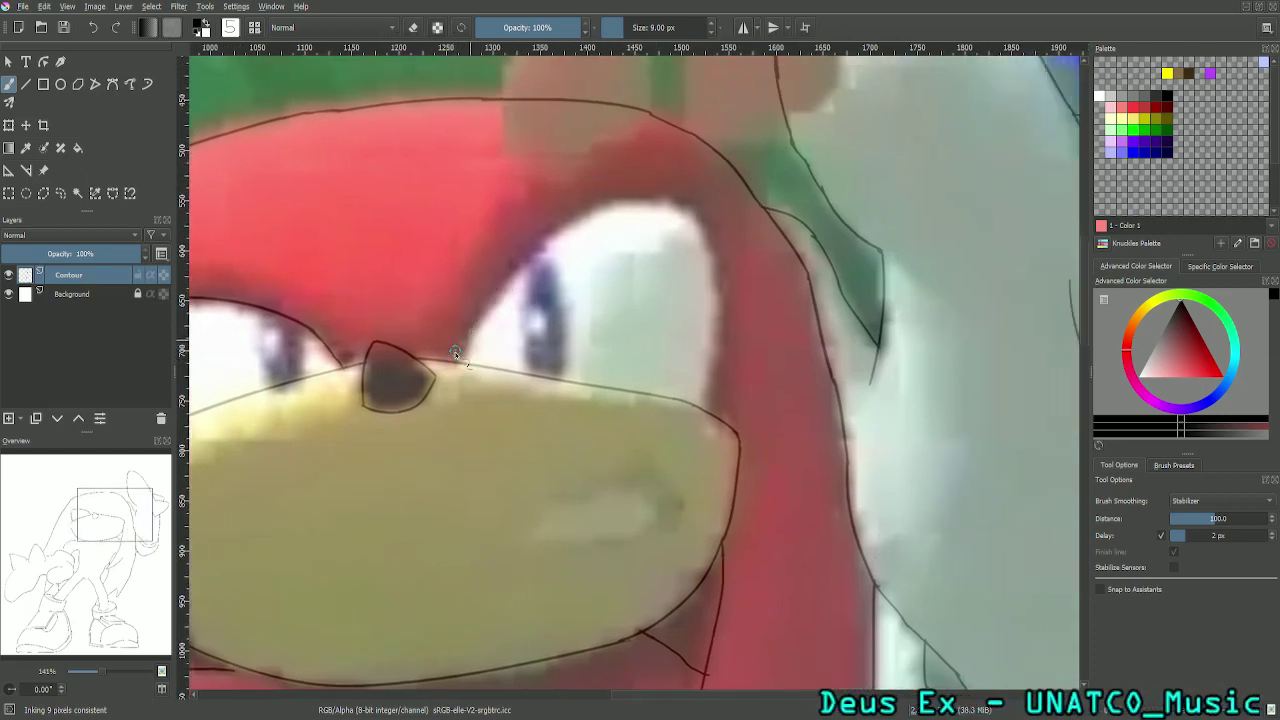
{"action": "mouse_move", "coordinate": [459, 364]}
{"action": "left_mouse_down"}
{"action": "mouse_move", "coordinate": [504, 290]}
{"action": "mouse_move", "coordinate": [712, 140]}
{"action": "left_mouse_up"}
{"action": "key", "text": "ctrl+z"}
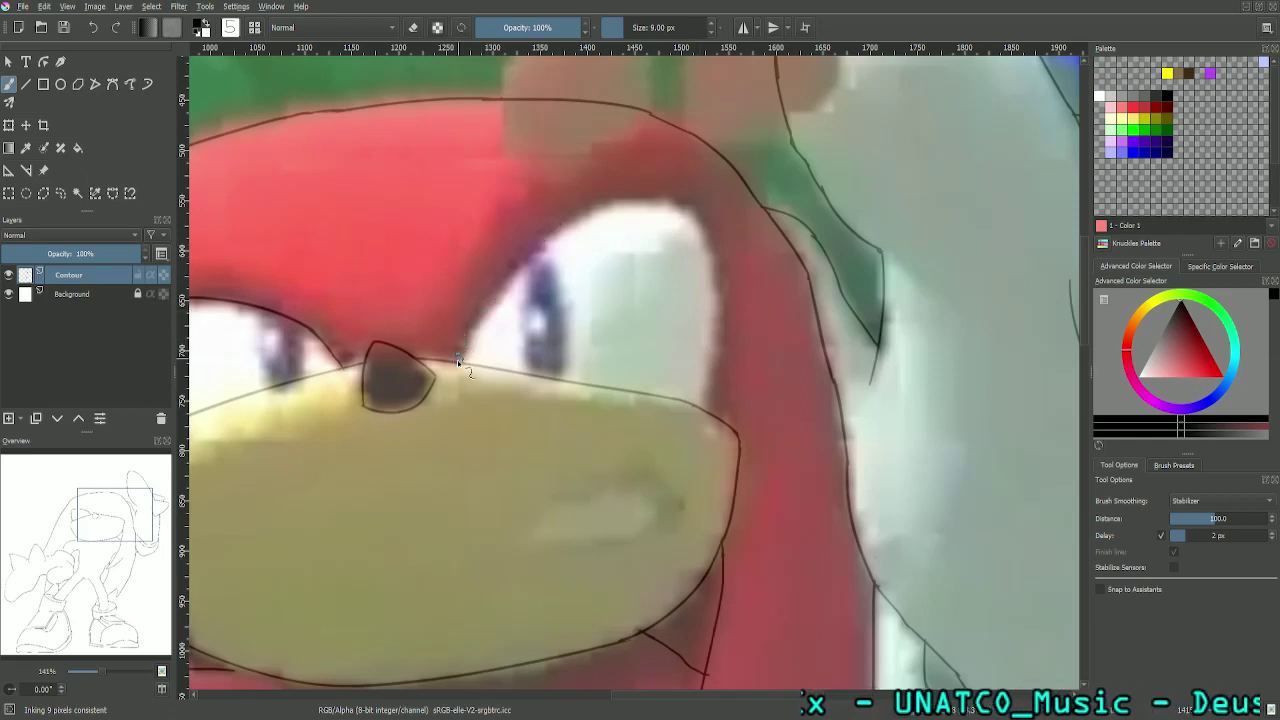
{"action": "left_click_drag", "start_coordinate": [457, 360], "coordinate": [620, 208]}
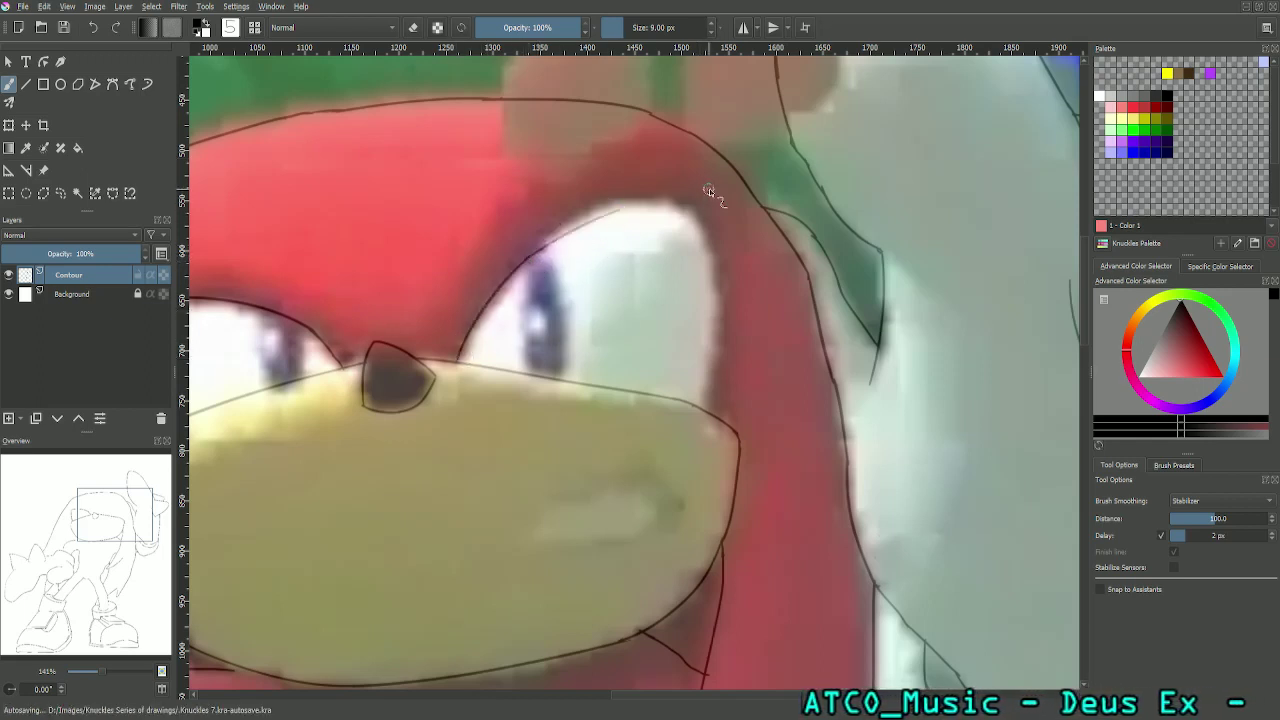
{"action": "key", "text": "ctrl+z"}
{"action": "left_click_drag", "start_coordinate": [526, 259], "coordinate": [618, 218]}
{"action": "key", "text": "ctrl+z"}
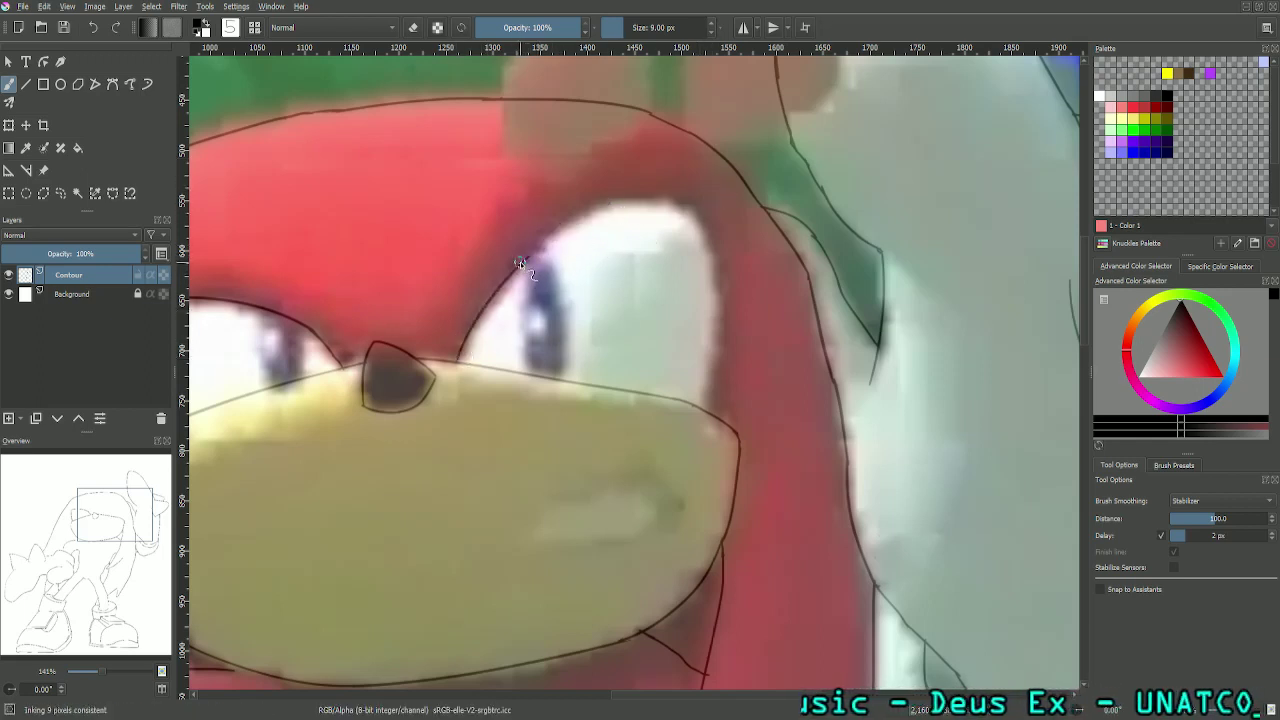
{"action": "mouse_move", "coordinate": [522, 260]}
{"action": "left_mouse_down"}
{"action": "mouse_move", "coordinate": [627, 209]}
{"action": "mouse_move", "coordinate": [729, 205]}
{"action": "left_mouse_up"}
{"action": "key", "text": "ctrl+z"}
{"action": "left_click_drag", "start_coordinate": [515, 266], "coordinate": [729, 191]}
{"action": "key", "text": "ctrl+z"}
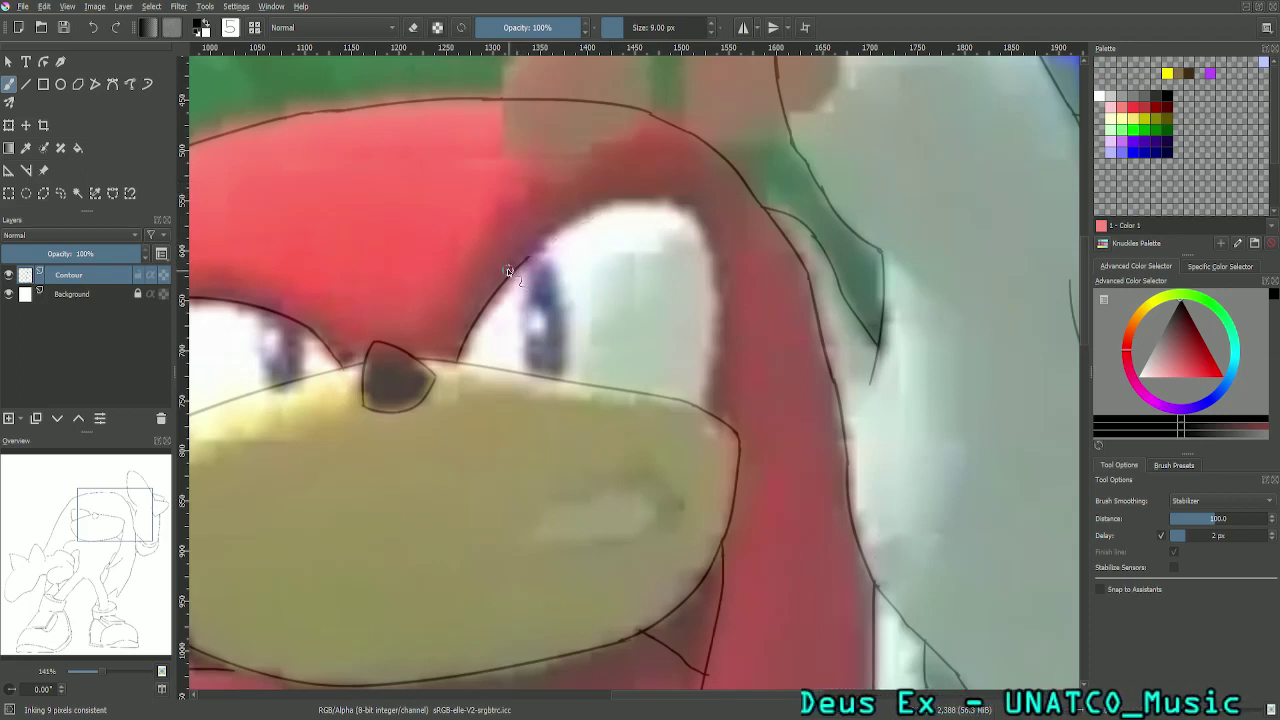
{"action": "mouse_move", "coordinate": [508, 271]}
{"action": "left_mouse_down"}
{"action": "mouse_move", "coordinate": [614, 208]}
{"action": "mouse_move", "coordinate": [718, 208]}
{"action": "left_mouse_up"}
{"action": "key", "text": "ctrl+z"}
{"action": "mouse_move", "coordinate": [519, 260]}
{"action": "left_mouse_down"}
{"action": "mouse_move", "coordinate": [595, 203]}
{"action": "mouse_move", "coordinate": [647, 186]}
{"action": "left_mouse_up"}
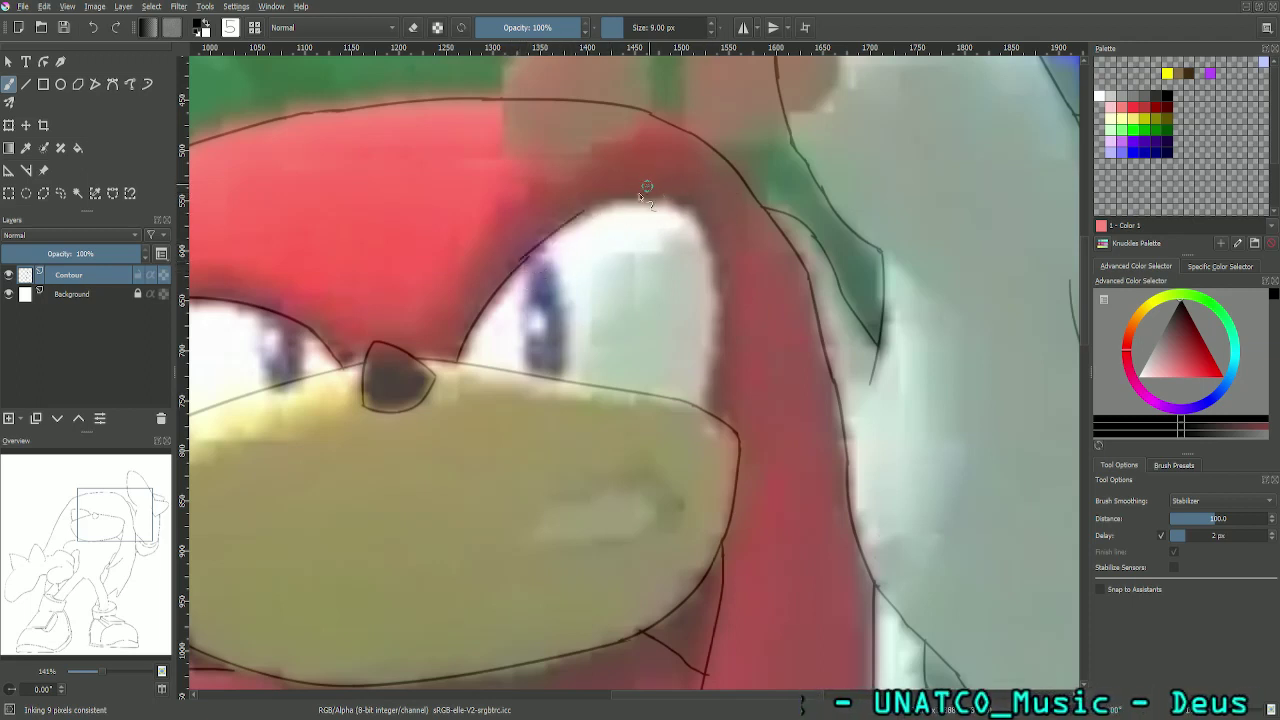
{"action": "key", "text": "ctrl+z"}
{"action": "key", "text": "ctrl+shift+z"}
{"action": "key", "text": "ctrl+z"}
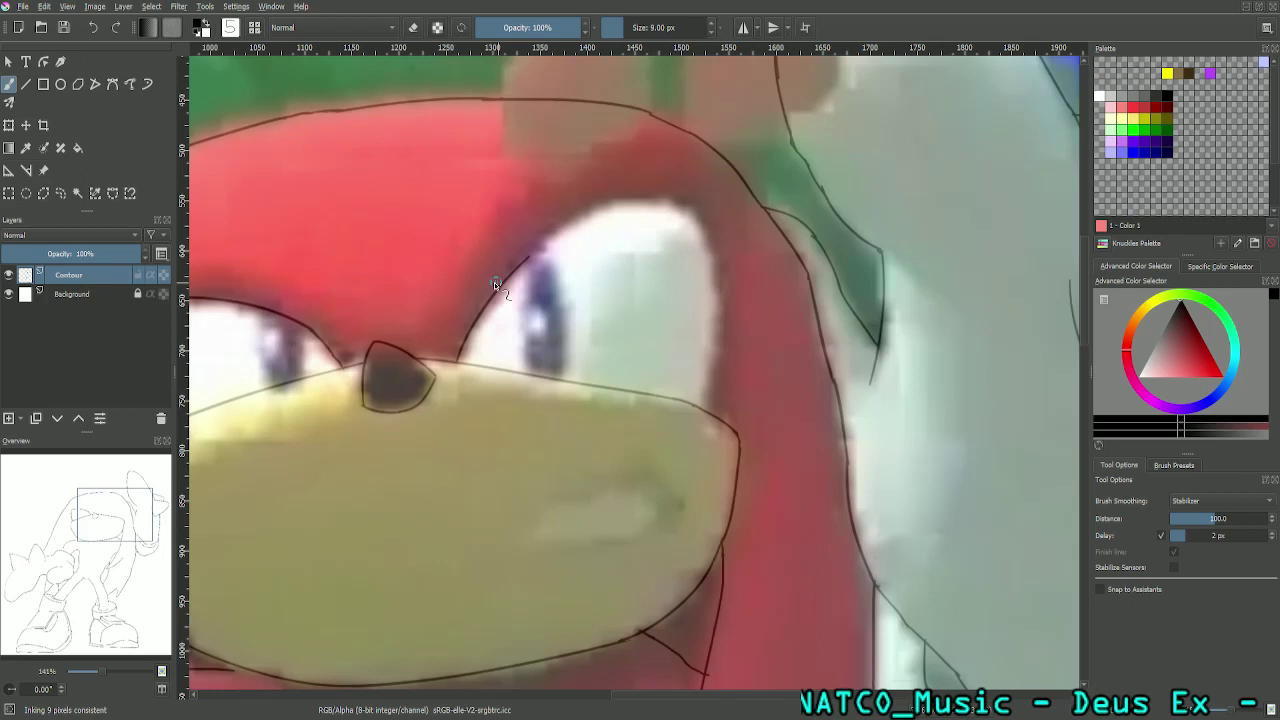
{"action": "left_click", "coordinate": [411, 26]}
{"action": "key", "text": "ctrl+z"}
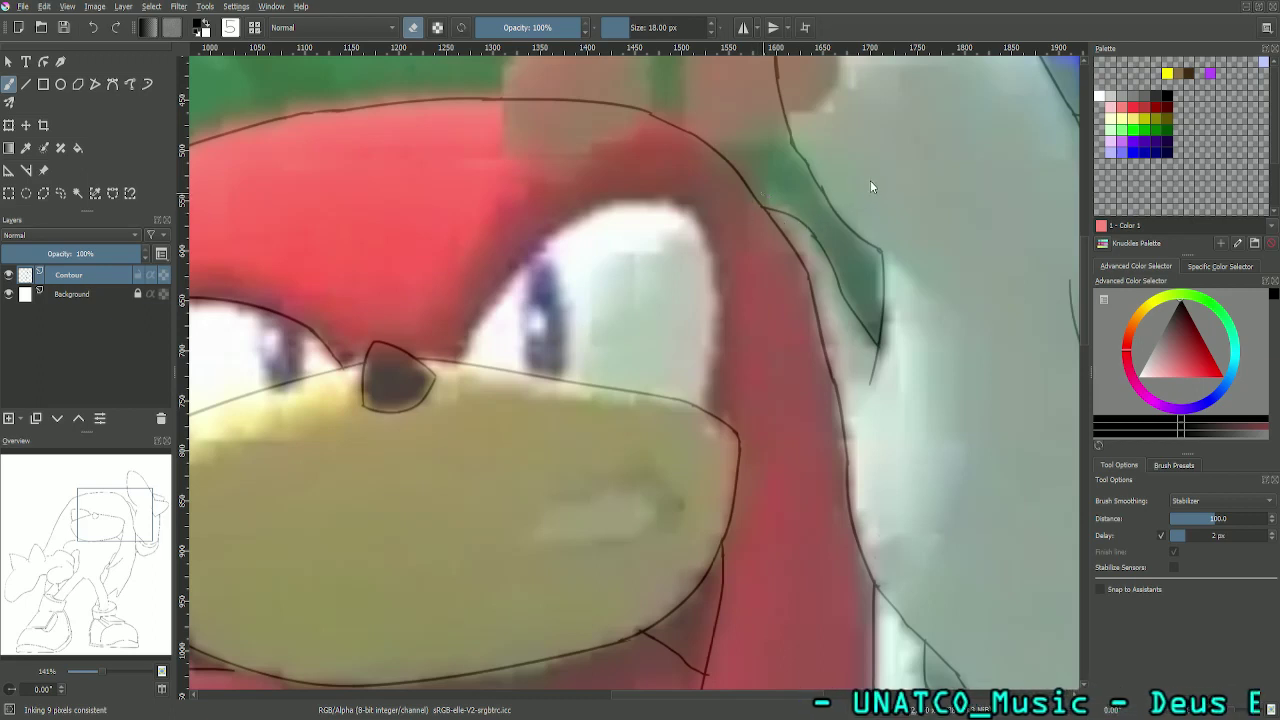
{"action": "left_click", "coordinate": [412, 28]}
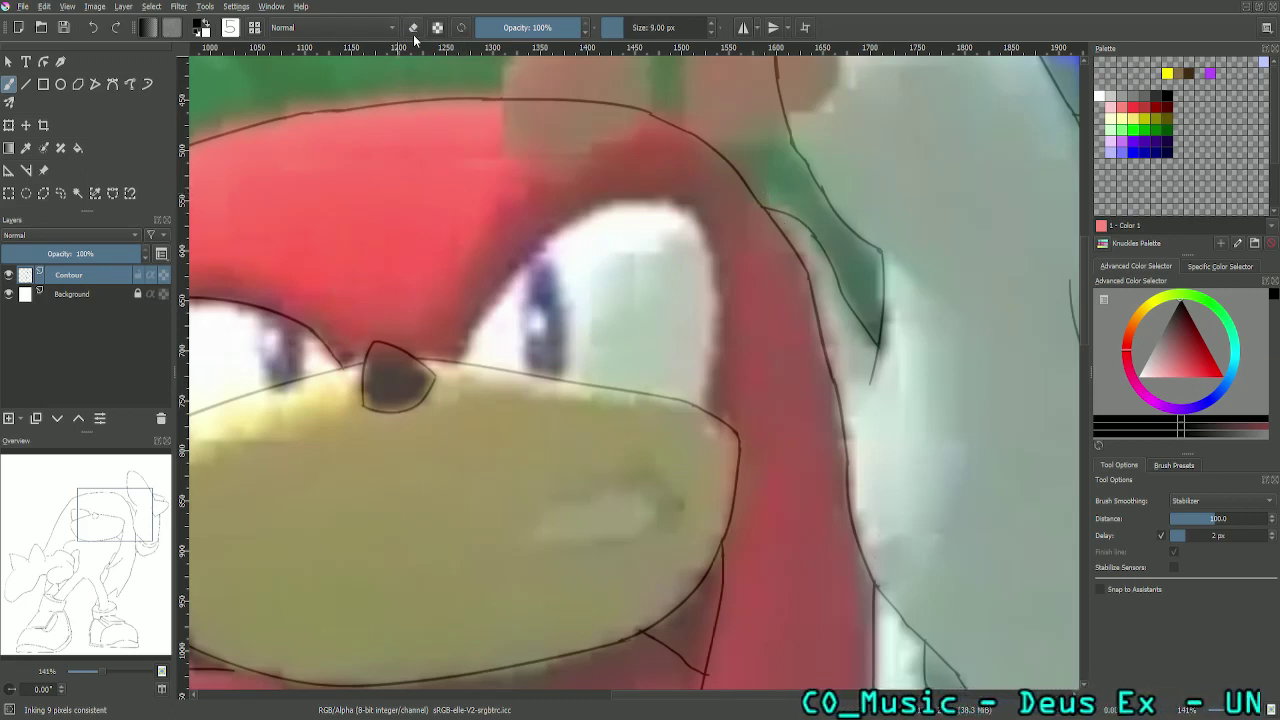
{"action": "left_click_drag", "start_coordinate": [462, 362], "coordinate": [655, 212]}
{"action": "key", "text": "ctrl+z"}
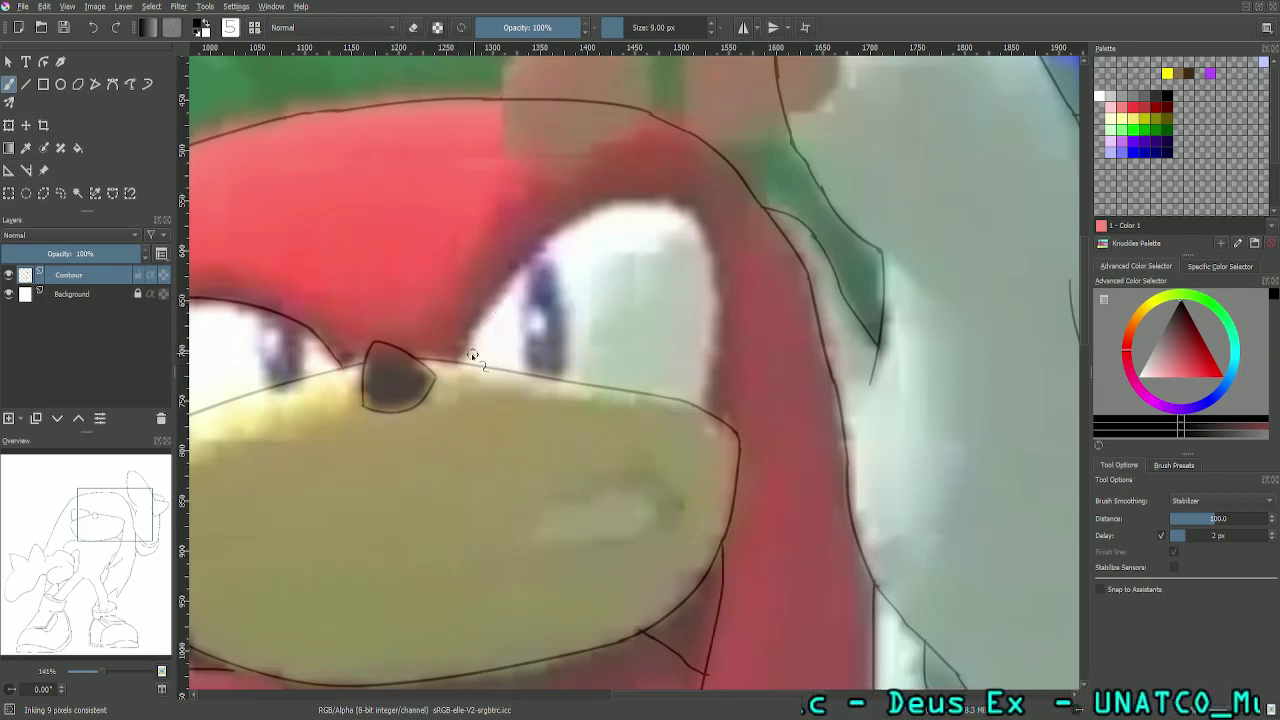
{"action": "mouse_move", "coordinate": [460, 360]}
{"action": "left_mouse_down"}
{"action": "mouse_move", "coordinate": [583, 231]}
{"action": "mouse_move", "coordinate": [678, 195]}
{"action": "left_mouse_up"}
{"action": "key", "text": "ctrl+z"}
{"action": "left_click_drag", "start_coordinate": [461, 362], "coordinate": [739, 163]}
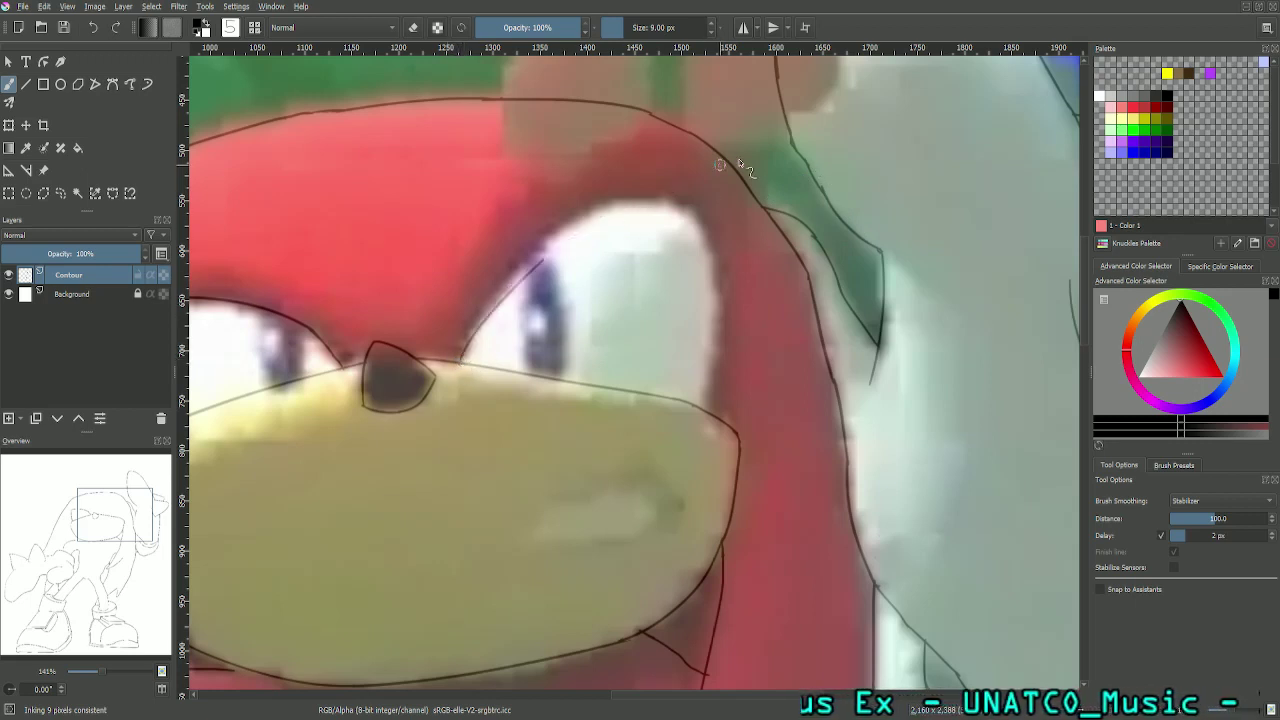
{"action": "key", "text": "ctrl+z"}
{"action": "mouse_move", "coordinate": [463, 364]}
{"action": "left_mouse_down"}
{"action": "mouse_move", "coordinate": [547, 244]}
{"action": "mouse_move", "coordinate": [742, 195]}
{"action": "left_mouse_up"}
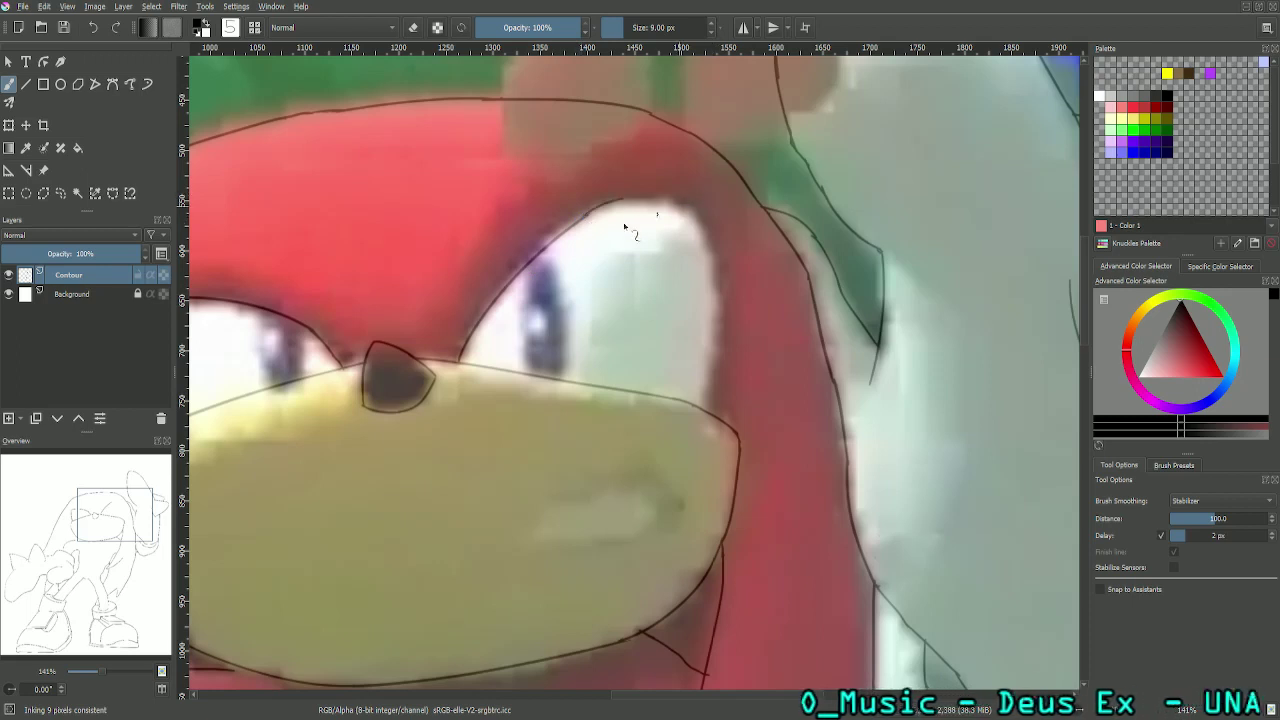
{"action": "key", "text": "ctrl+z"}
{"action": "mouse_move", "coordinate": [588, 216]}
{"action": "left_mouse_down"}
{"action": "mouse_move", "coordinate": [653, 206]}
{"action": "mouse_move", "coordinate": [731, 242]}
{"action": "left_mouse_up"}
{"action": "key", "text": "ctrl+z"}
{"action": "left_click_drag", "start_coordinate": [588, 214], "coordinate": [766, 216]}
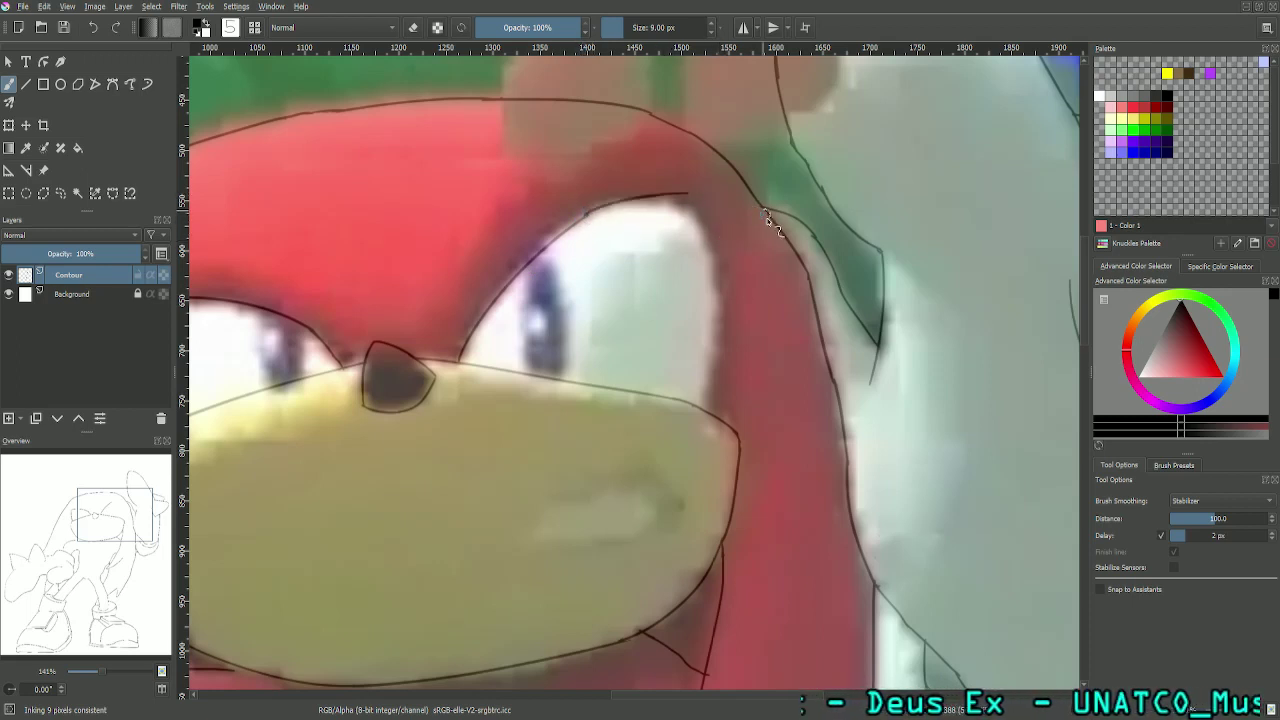
{"action": "key", "text": "ctrl+z"}
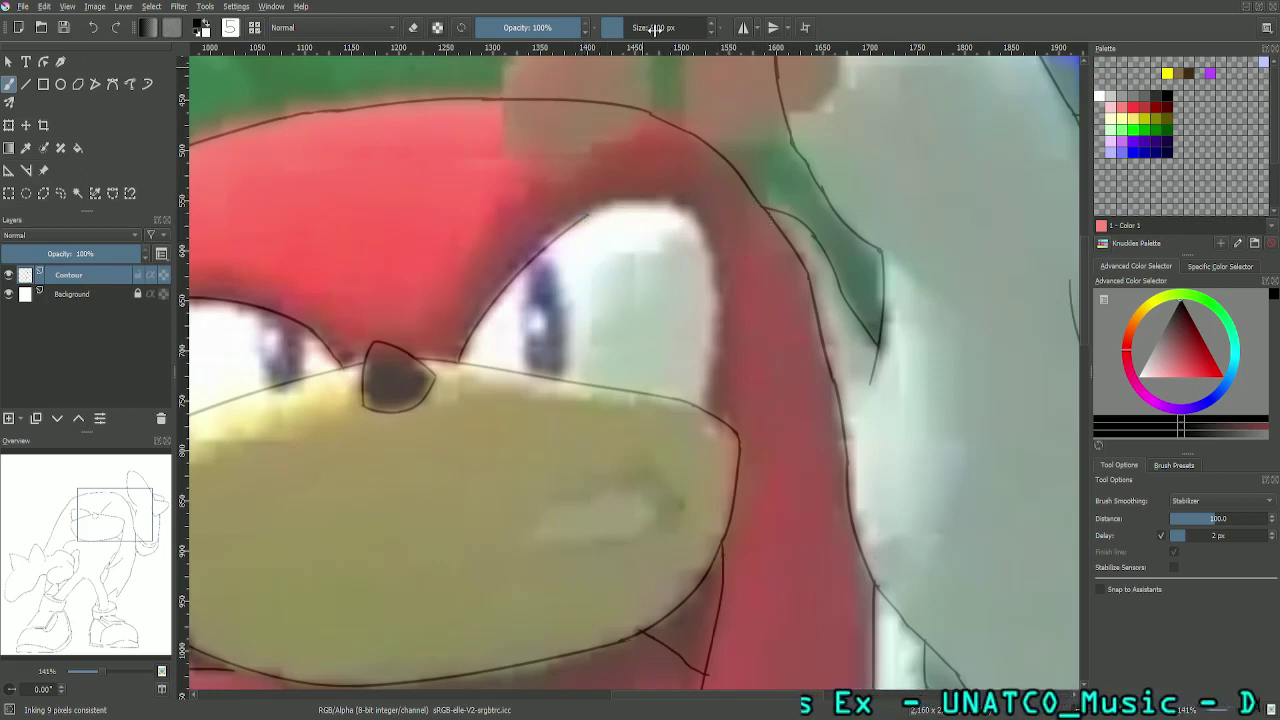
{"action": "mouse_move", "coordinate": [130, 525]}
{"action": "left_mouse_down"}
{"action": "mouse_move", "coordinate": [154, 512]}
{"action": "mouse_move", "coordinate": [135, 506]}
{"action": "left_mouse_up"}
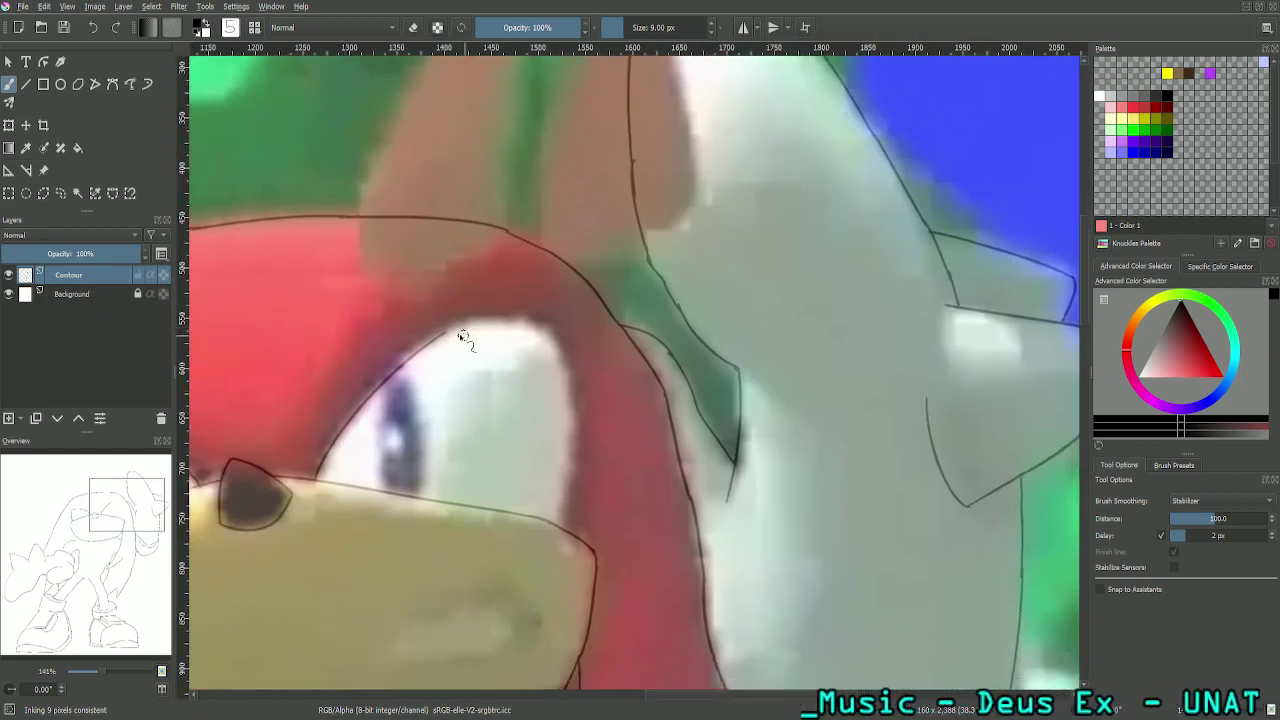
{"action": "key", "text": "ctrl+z"}
{"action": "mouse_move", "coordinate": [315, 481]}
{"action": "left_mouse_down"}
{"action": "mouse_move", "coordinate": [322, 450]}
{"action": "mouse_move", "coordinate": [543, 357]}
{"action": "left_mouse_up"}
{"action": "key", "text": "ctrl+z"}
{"action": "mouse_move", "coordinate": [315, 480]}
{"action": "left_mouse_down"}
{"action": "mouse_move", "coordinate": [497, 313]}
{"action": "mouse_move", "coordinate": [540, 310]}
{"action": "left_mouse_up"}
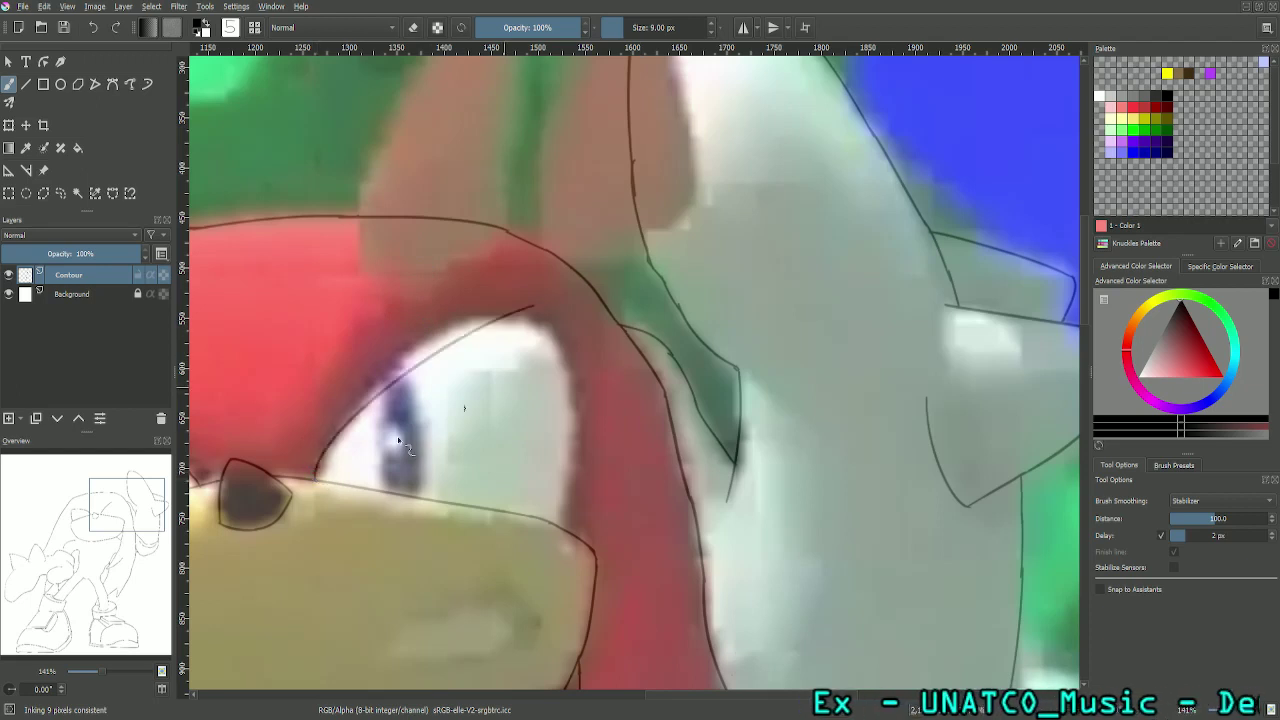
{"action": "key", "text": "ctrl+z"}
Step: Ink the right-hand eye's inner edge from the muzzle line up past the pupil and trim the loose end of the line
{"action": "left_click_drag", "start_coordinate": [320, 478], "coordinate": [500, 336]}
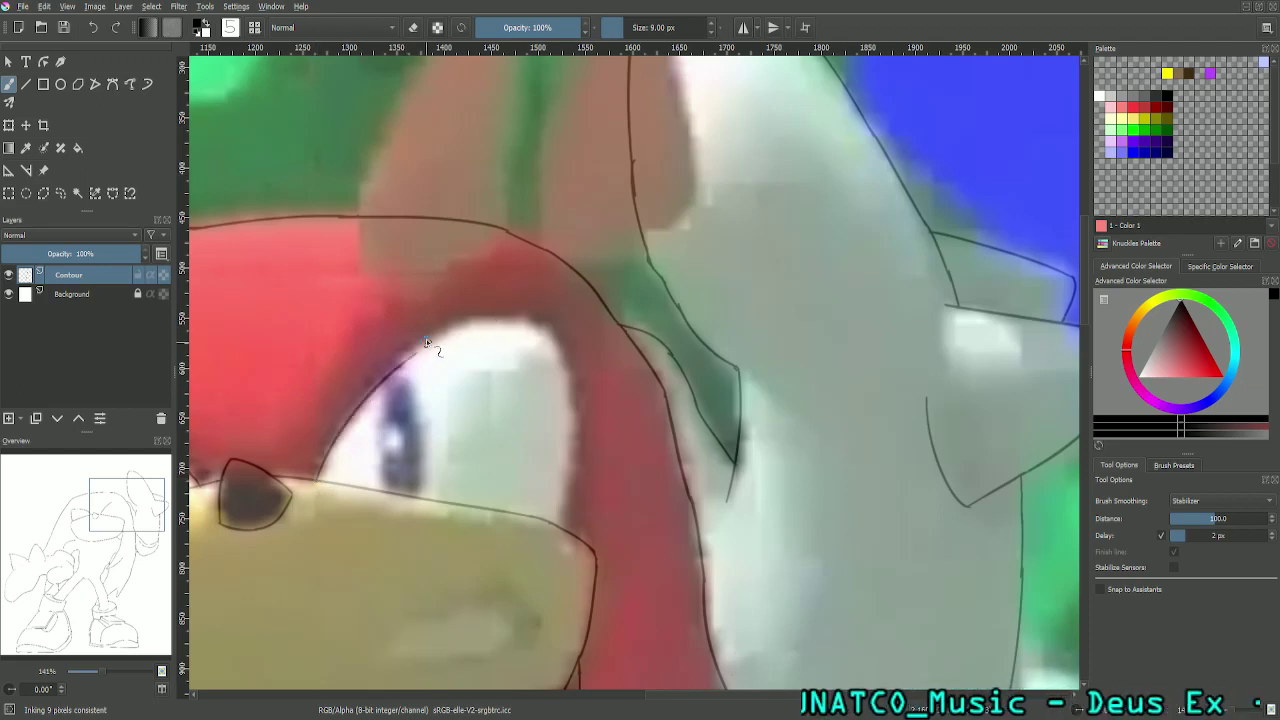
{"action": "key", "text": "plus"}
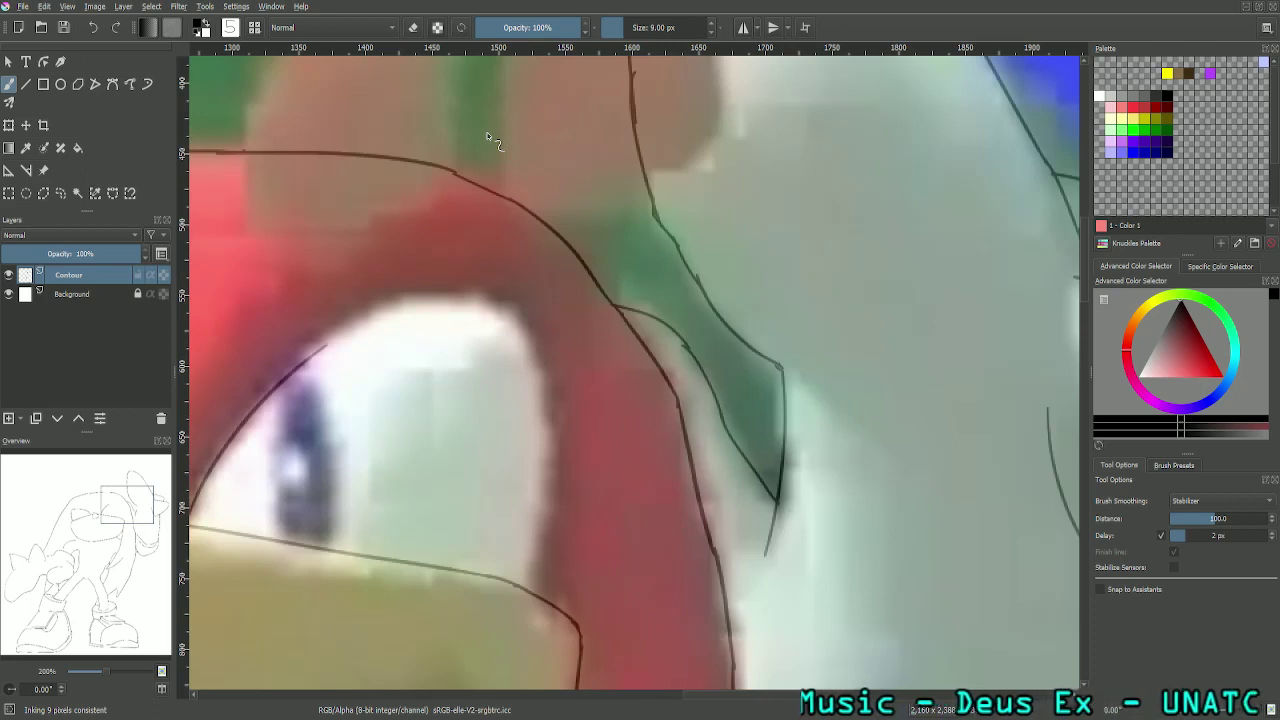
{"action": "left_click_drag", "start_coordinate": [327, 346], "coordinate": [497, 289]}
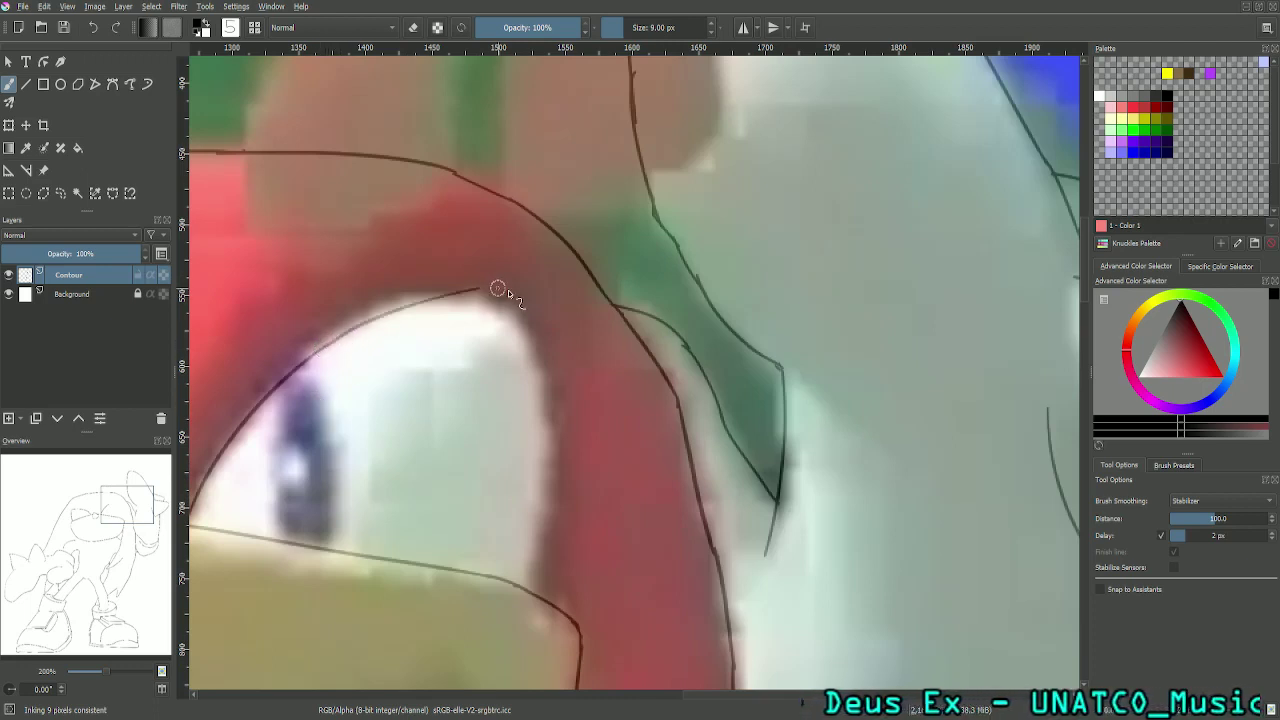
{"action": "key", "text": "ctrl+z"}
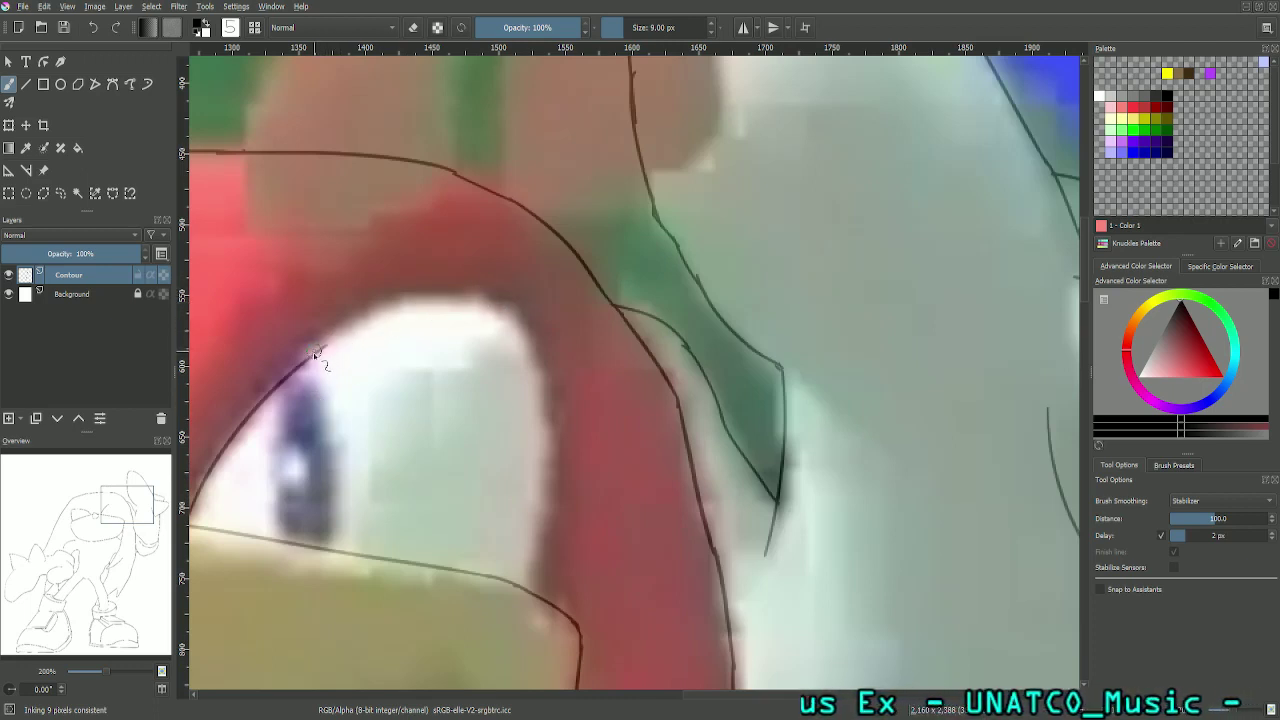
{"action": "left_click", "coordinate": [411, 28]}
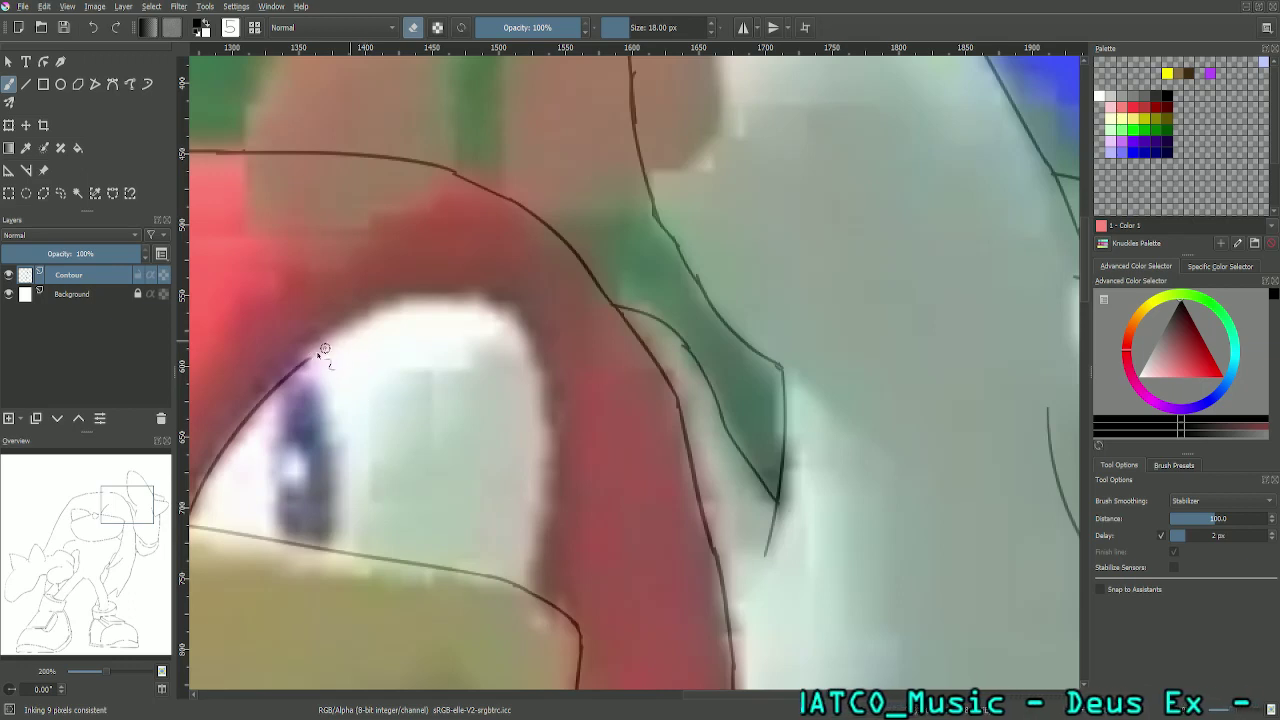
{"action": "left_click", "coordinate": [412, 28]}
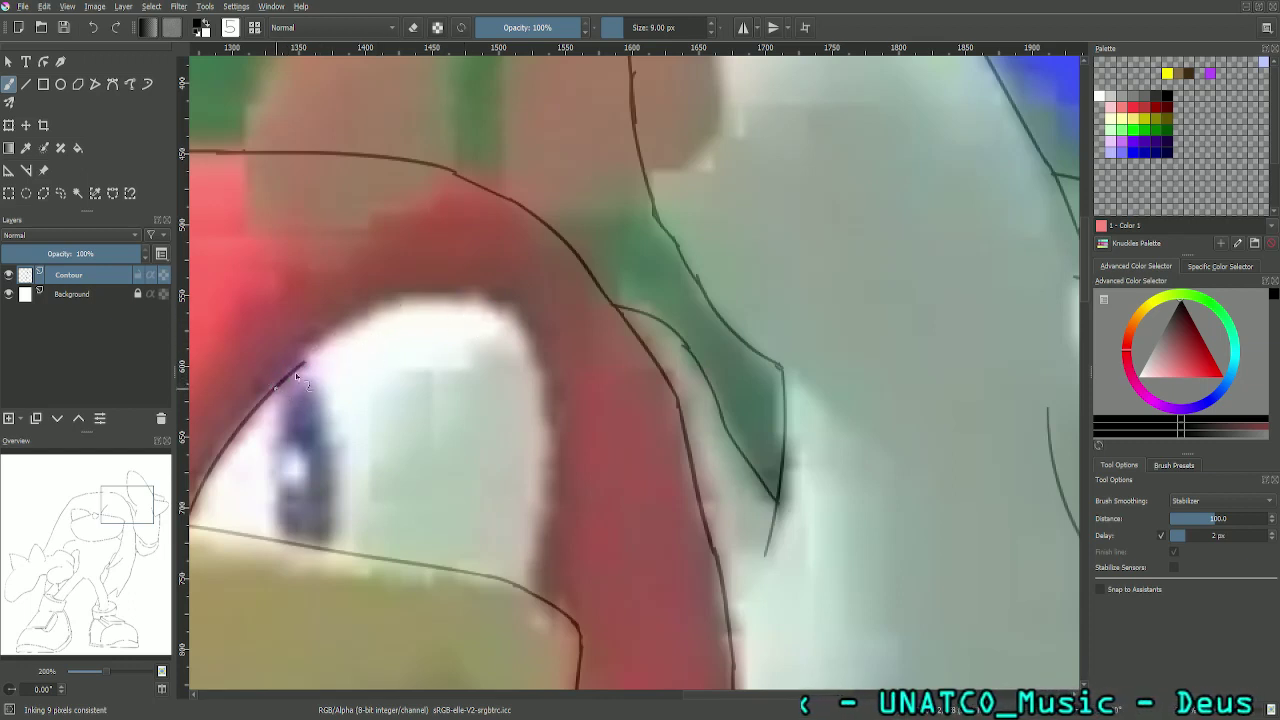
Step: Continue the right-hand eye's outline from above the pupil over the top curve to its upper outer corner
{"action": "mouse_move", "coordinate": [303, 365]}
{"action": "left_mouse_down"}
{"action": "mouse_move", "coordinate": [494, 282]}
{"action": "mouse_move", "coordinate": [499, 315]}
{"action": "mouse_move", "coordinate": [418, 315]}
{"action": "mouse_move", "coordinate": [403, 303]}
{"action": "mouse_move", "coordinate": [415, 299]}
{"action": "mouse_move", "coordinate": [517, 325]}
{"action": "mouse_move", "coordinate": [410, 298]}
{"action": "mouse_move", "coordinate": [453, 301]}
{"action": "left_mouse_up"}
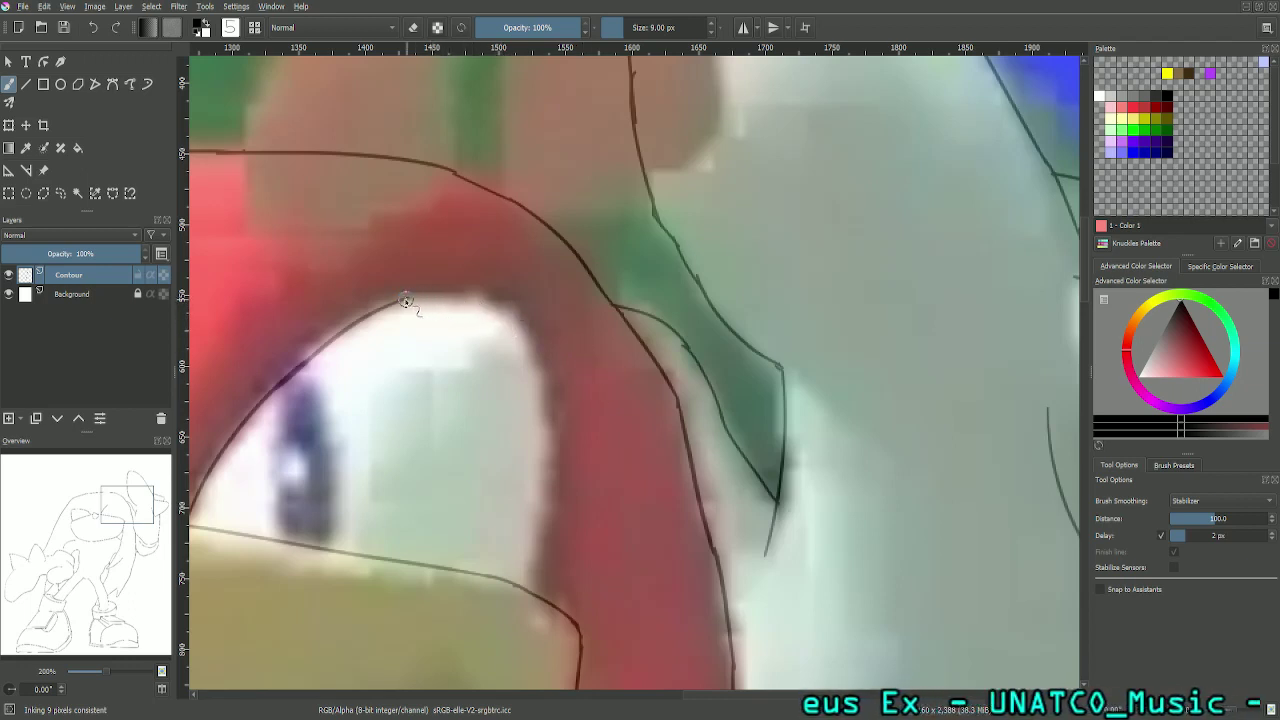
{"action": "left_click_drag", "start_coordinate": [406, 300], "coordinate": [585, 341]}
{"action": "left_click", "coordinate": [413, 27]}
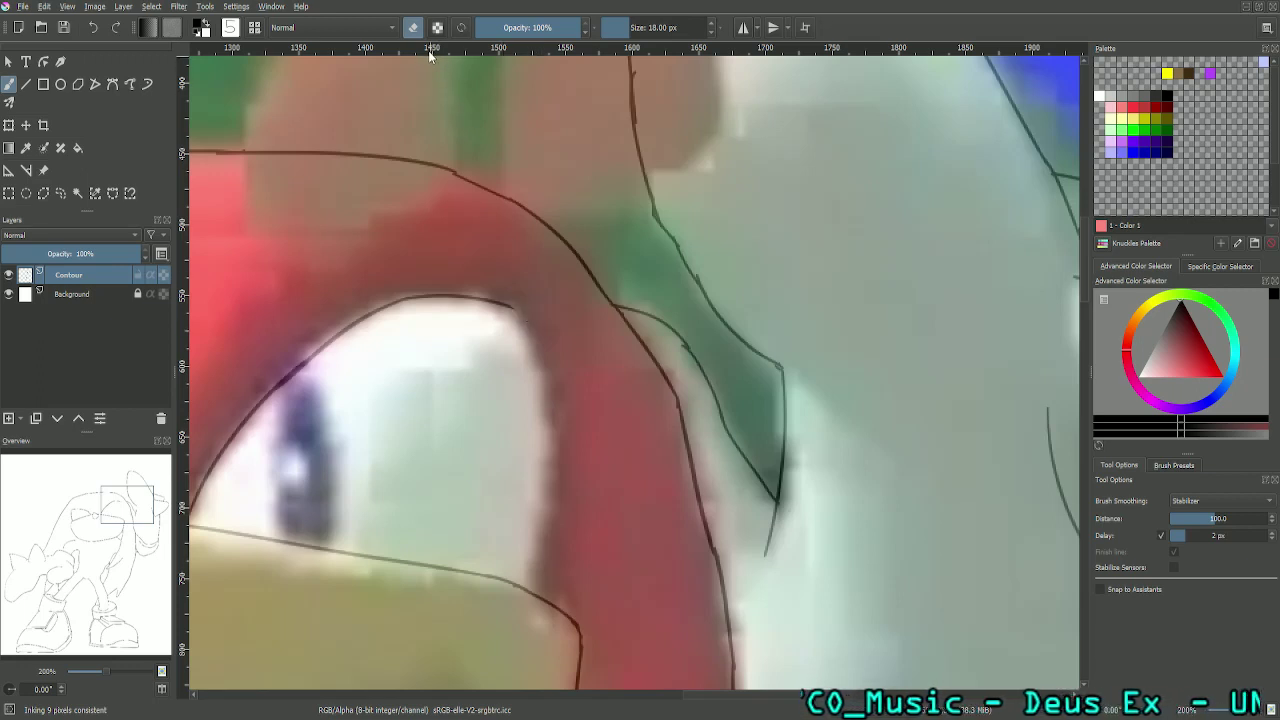
{"action": "left_click", "coordinate": [413, 27]}
Step: Ink the start of the eye's outer side downward from its upper outer corner and erase the overlong line end
{"action": "left_click_drag", "start_coordinate": [512, 305], "coordinate": [535, 342]}
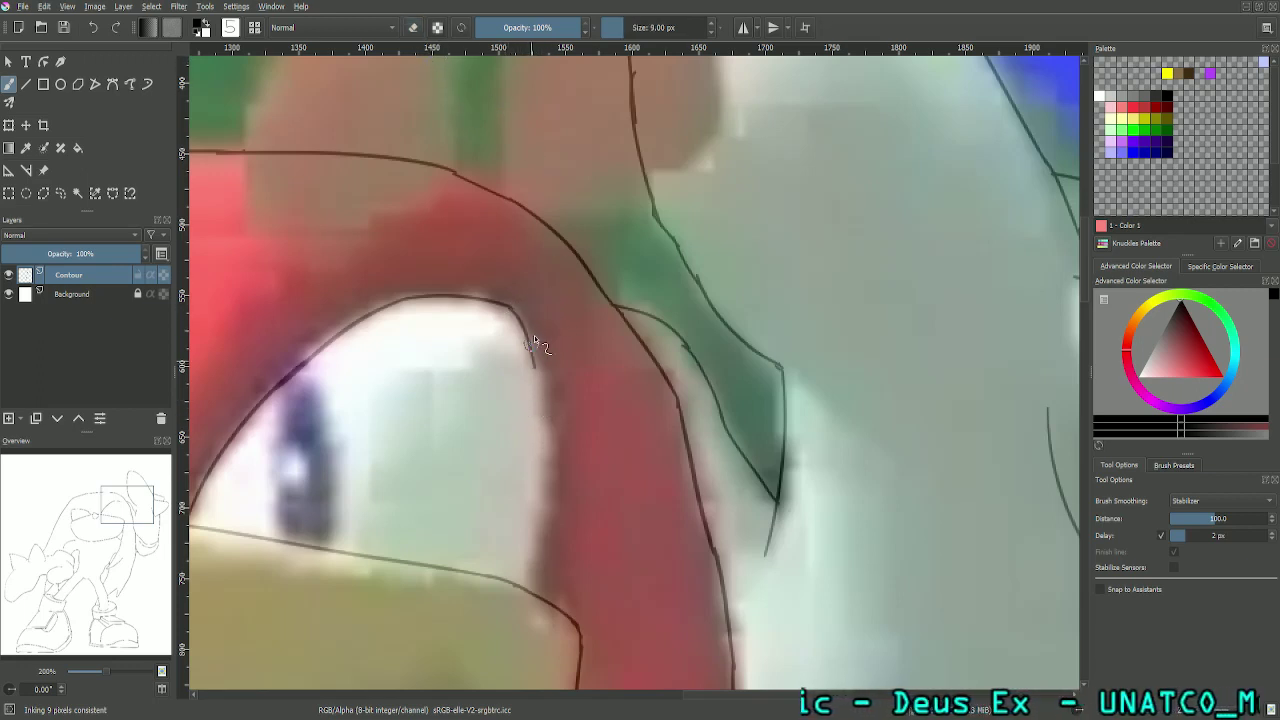
{"action": "key", "text": "ctrl+z"}
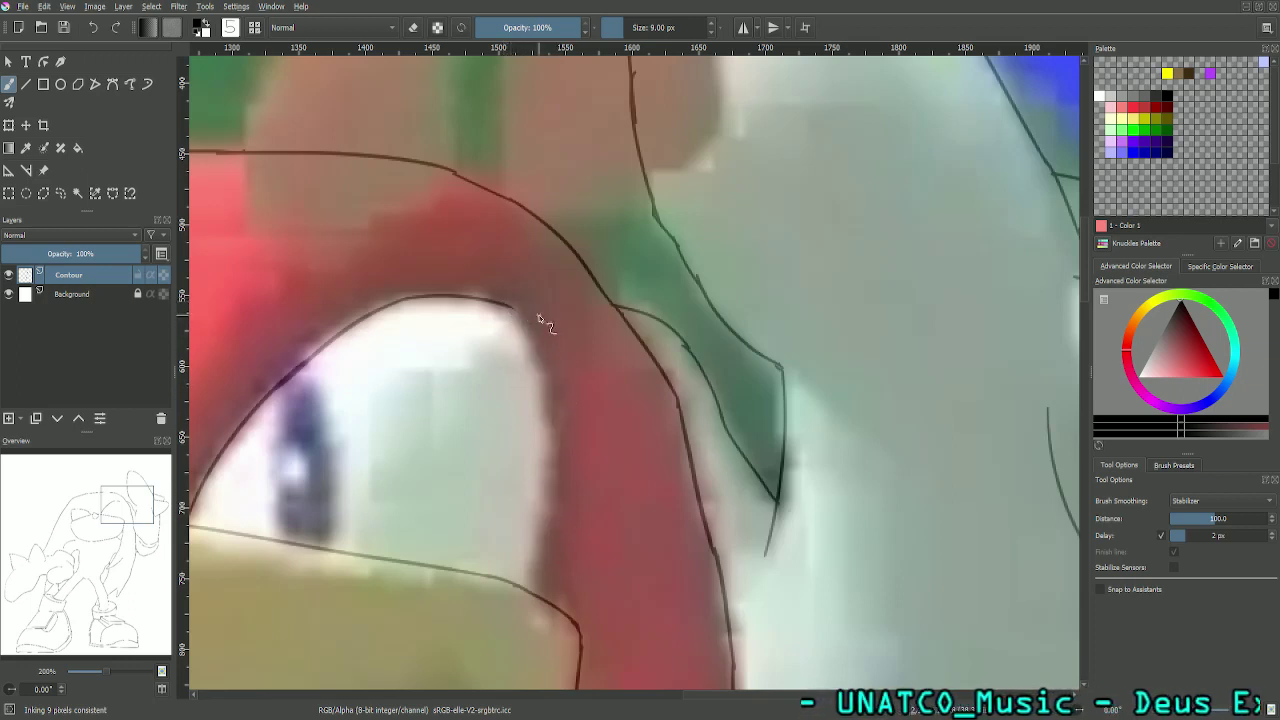
{"action": "left_click_drag", "start_coordinate": [505, 302], "coordinate": [557, 418]}
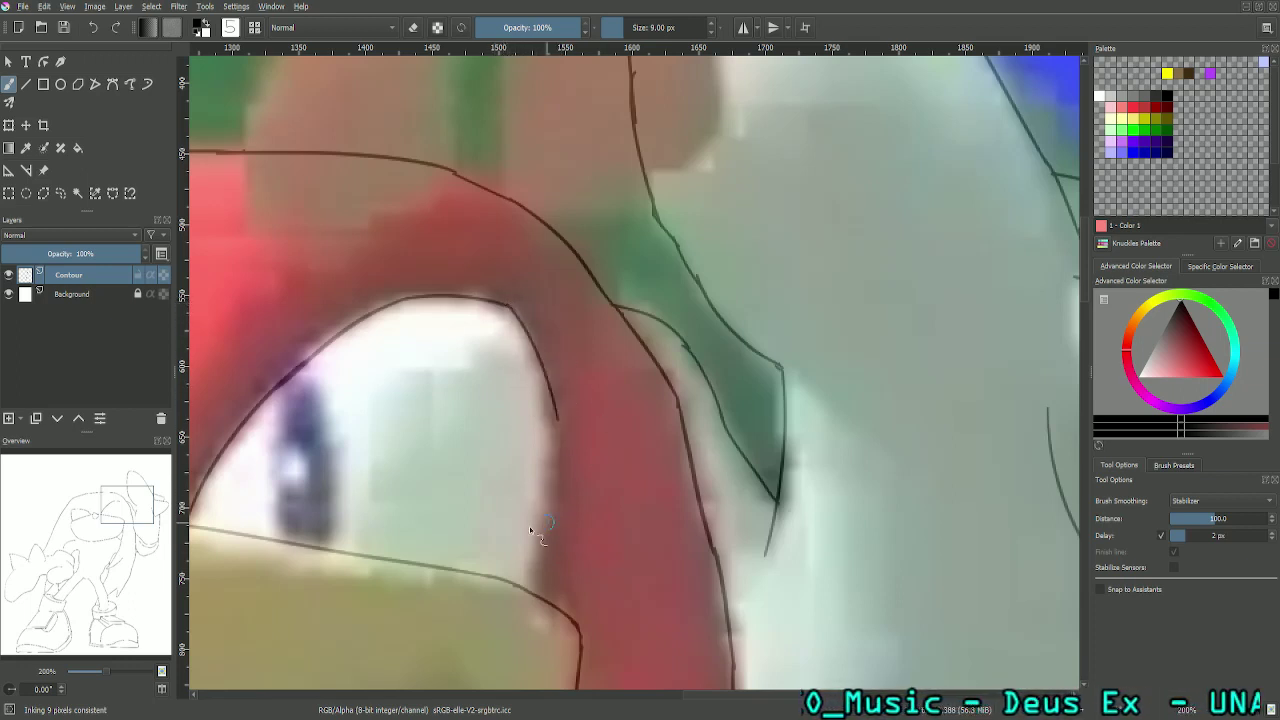
{"action": "key", "text": "e"}
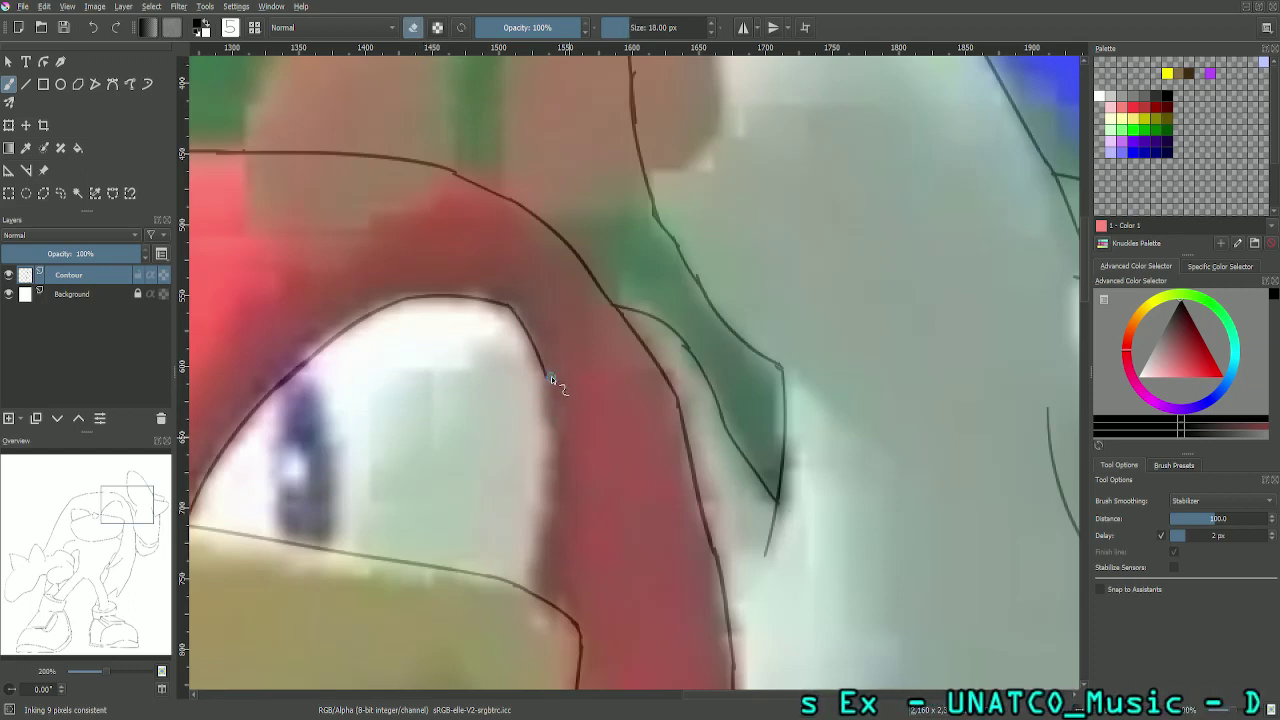
{"action": "left_click", "coordinate": [413, 27]}
Step: Extend the eye's outer side down along the white of the eye until it crosses the muzzle's upper edge
{"action": "left_click", "coordinate": [145, 520]}
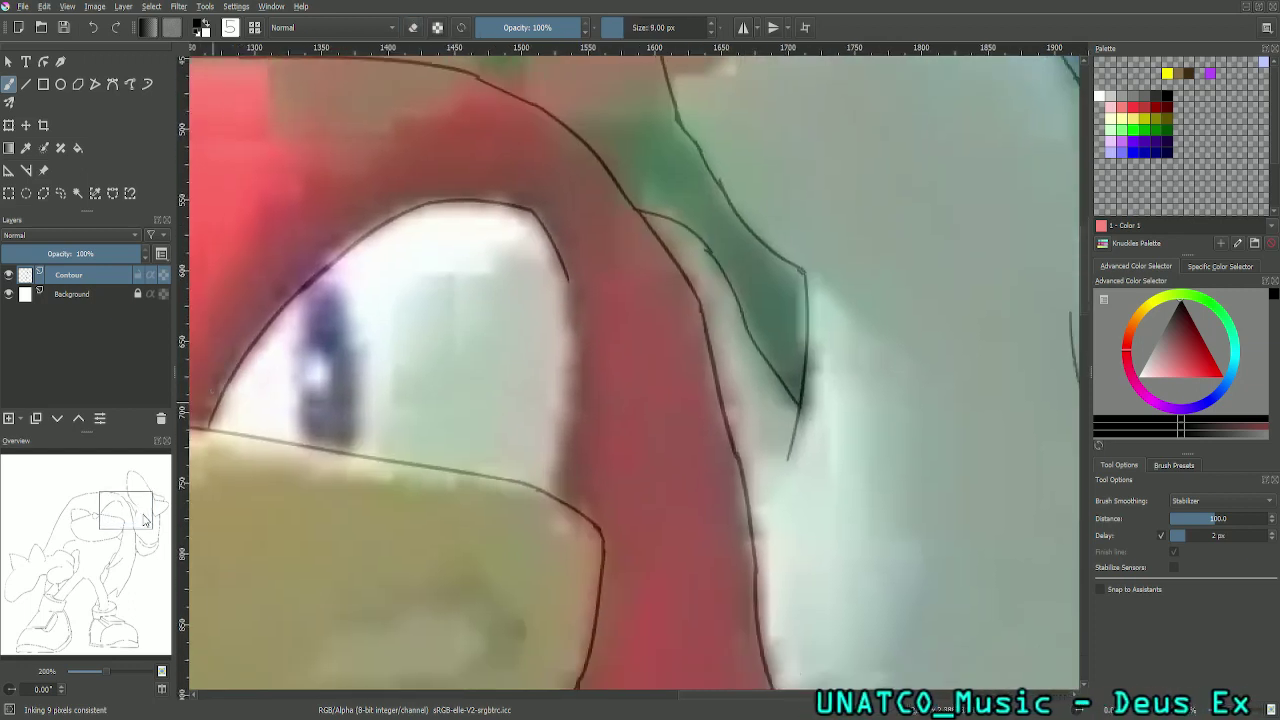
{"action": "left_click_drag", "start_coordinate": [583, 250], "coordinate": [572, 376]}
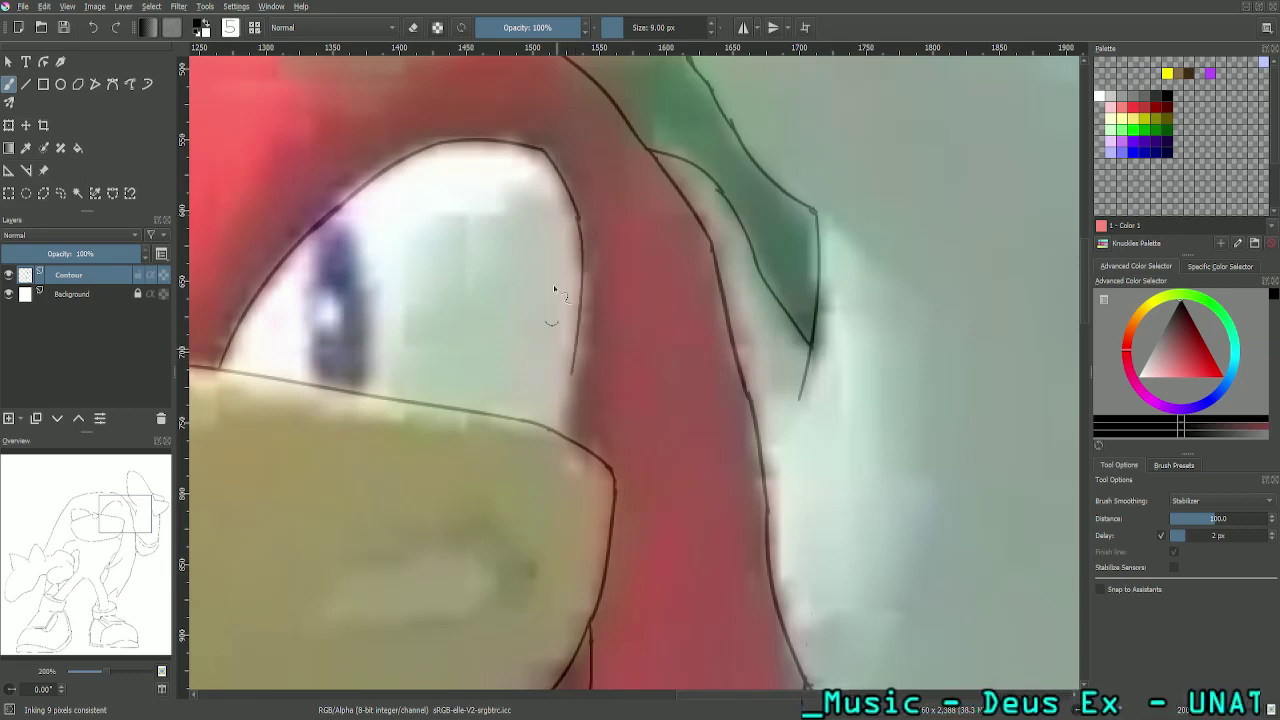
{"action": "key", "text": "ctrl+z"}
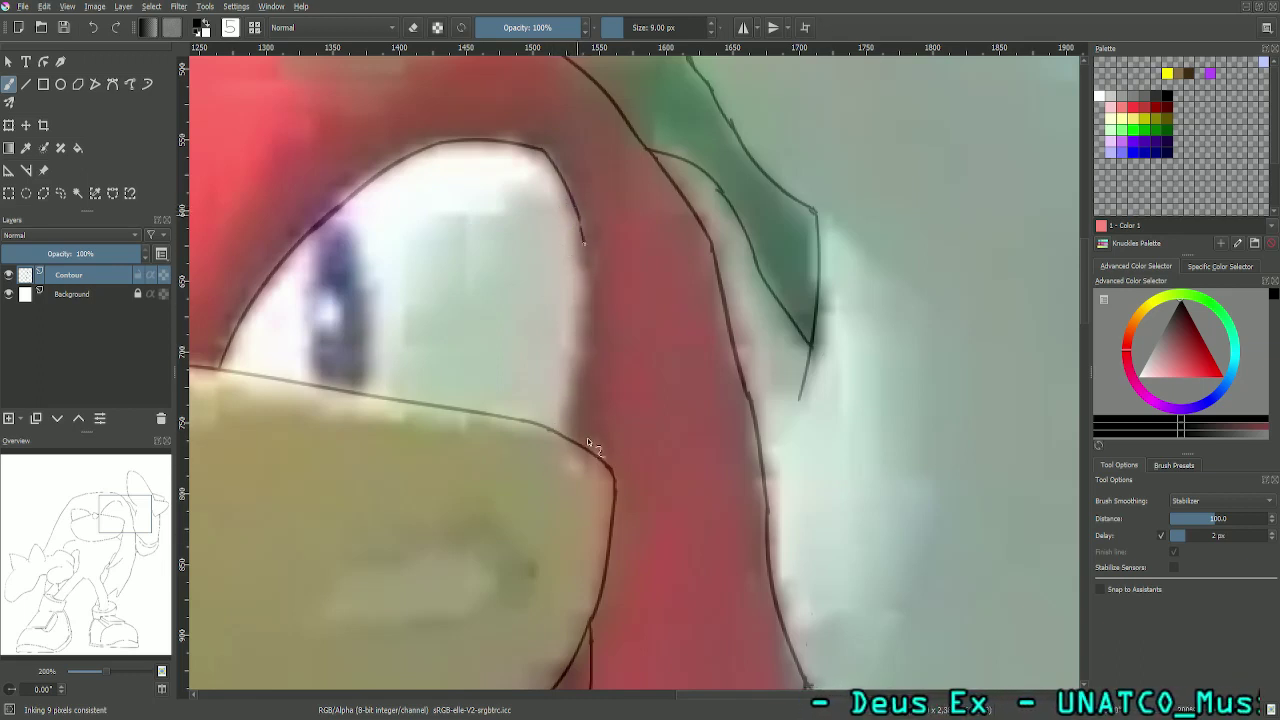
{"action": "left_click_drag", "start_coordinate": [583, 210], "coordinate": [577, 380]}
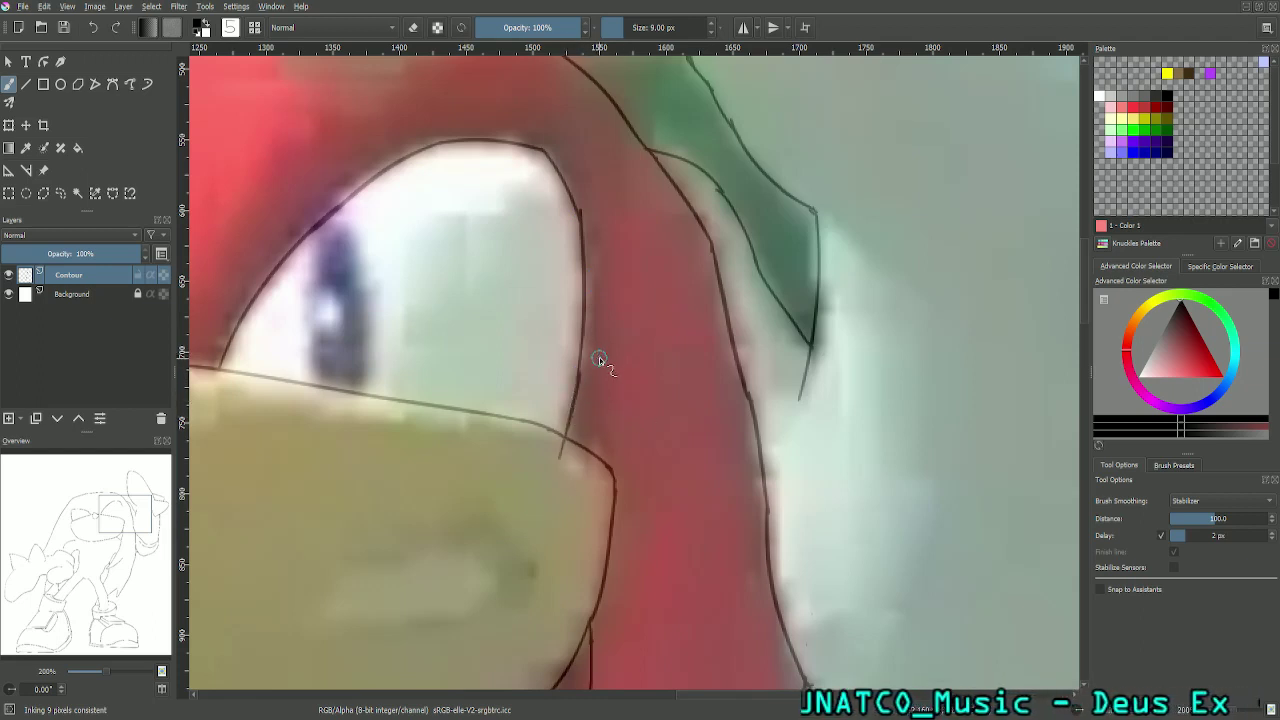
{"action": "key", "text": "ctrl+z"}
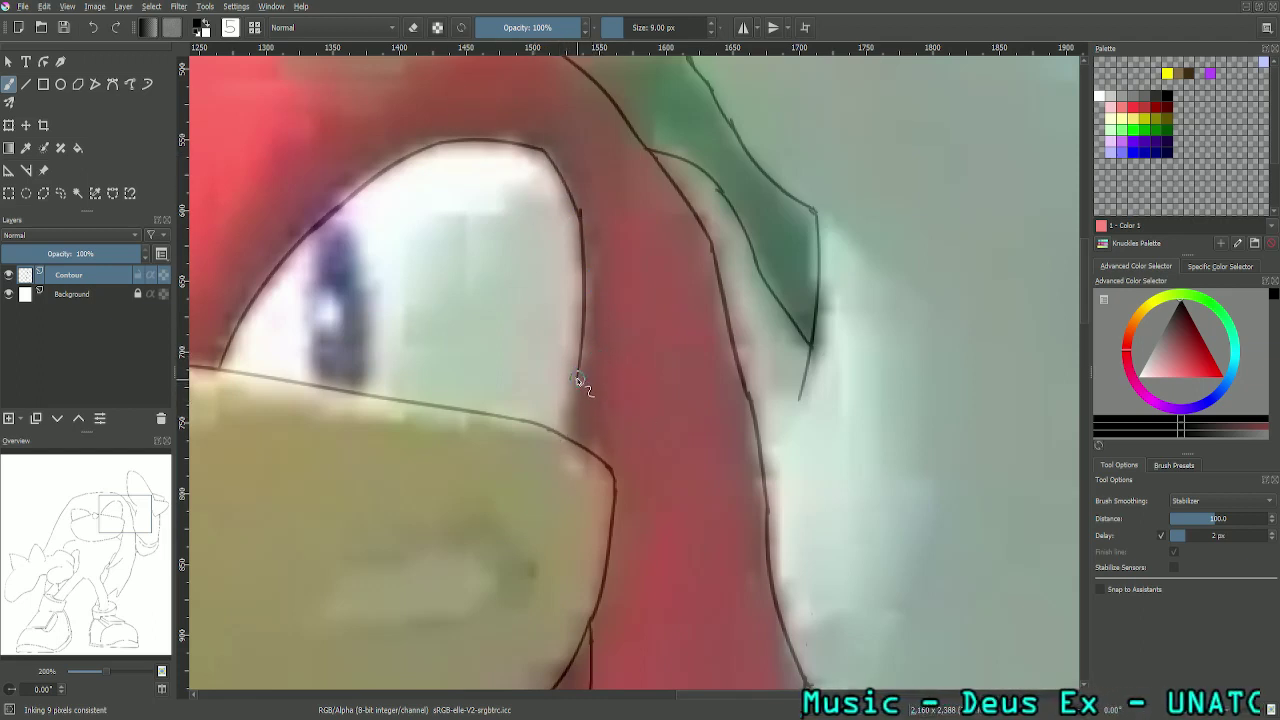
{"action": "key", "text": "ctrl+z"}
{"action": "left_click_drag", "start_coordinate": [578, 373], "coordinate": [562, 464]}
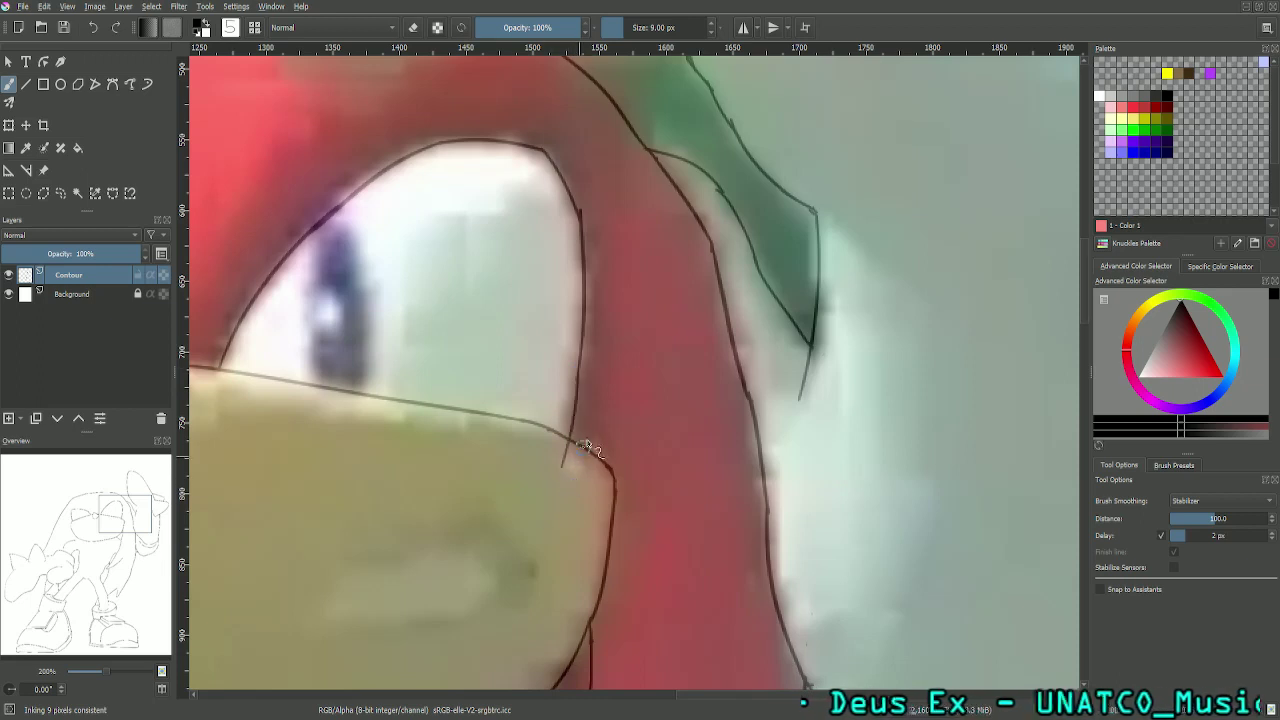
Step: Redraw the lower end of the right-hand eye's outer side across the muzzle line and erase the overshoot below it
{"action": "key", "text": "ctrl+z"}
{"action": "left_click_drag", "start_coordinate": [579, 374], "coordinate": [539, 498]}
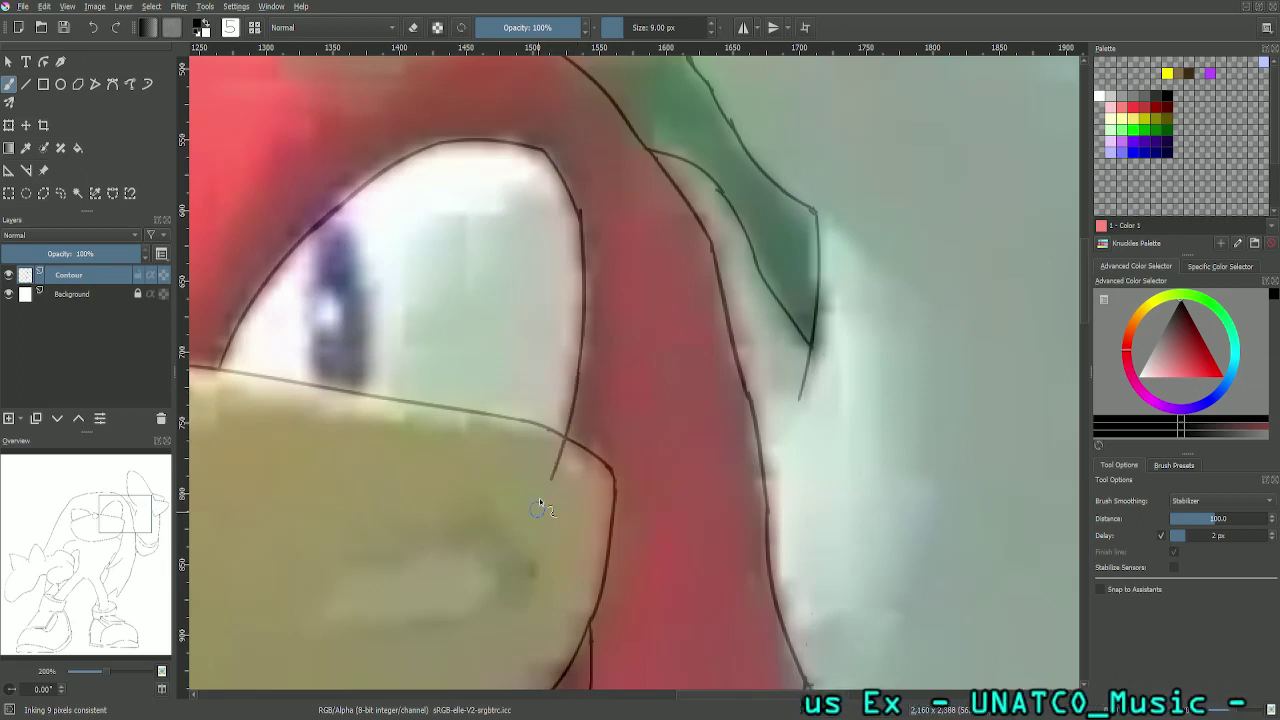
{"action": "left_click", "coordinate": [414, 28]}
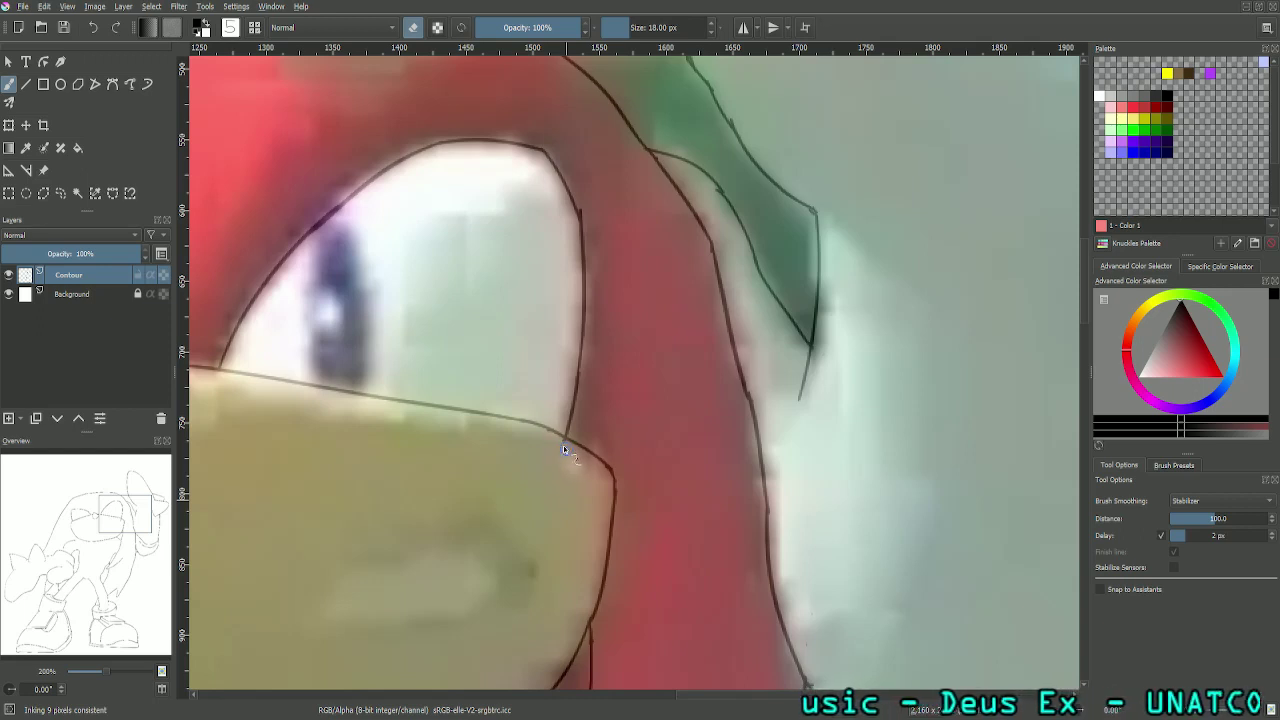
{"action": "left_click_drag", "start_coordinate": [563, 446], "coordinate": [576, 434]}
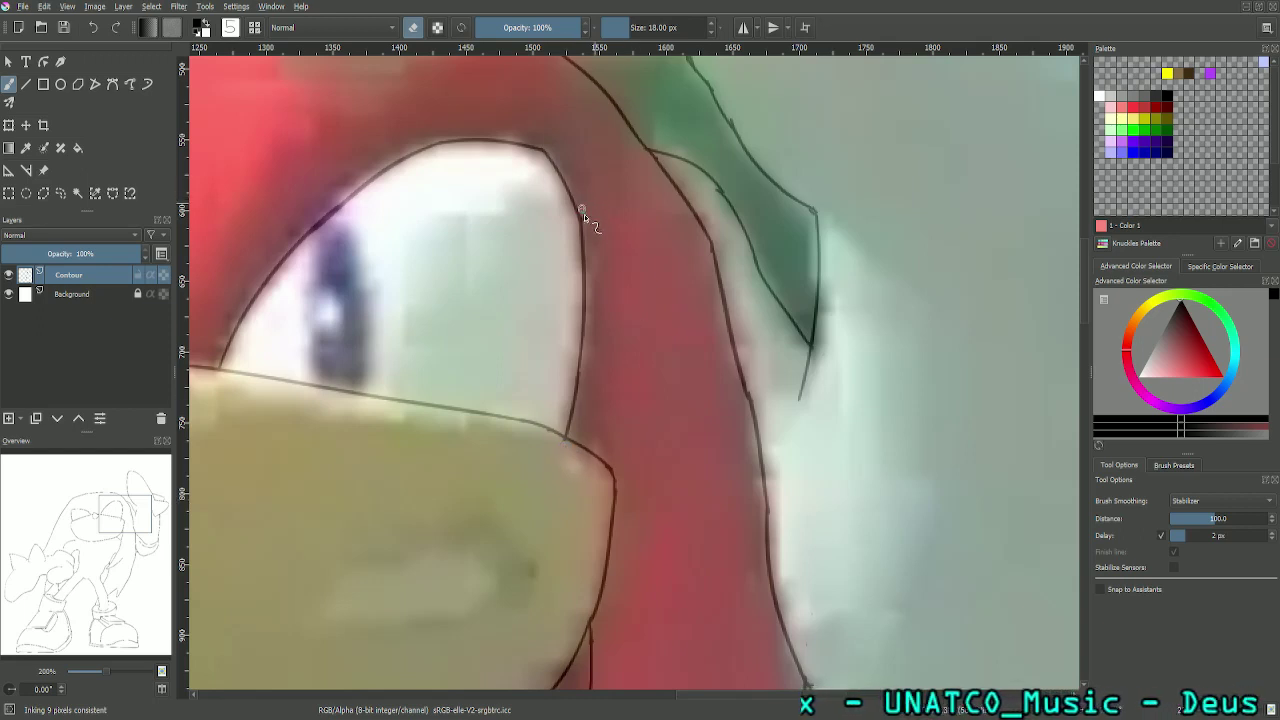
{"action": "left_click", "coordinate": [418, 32]}
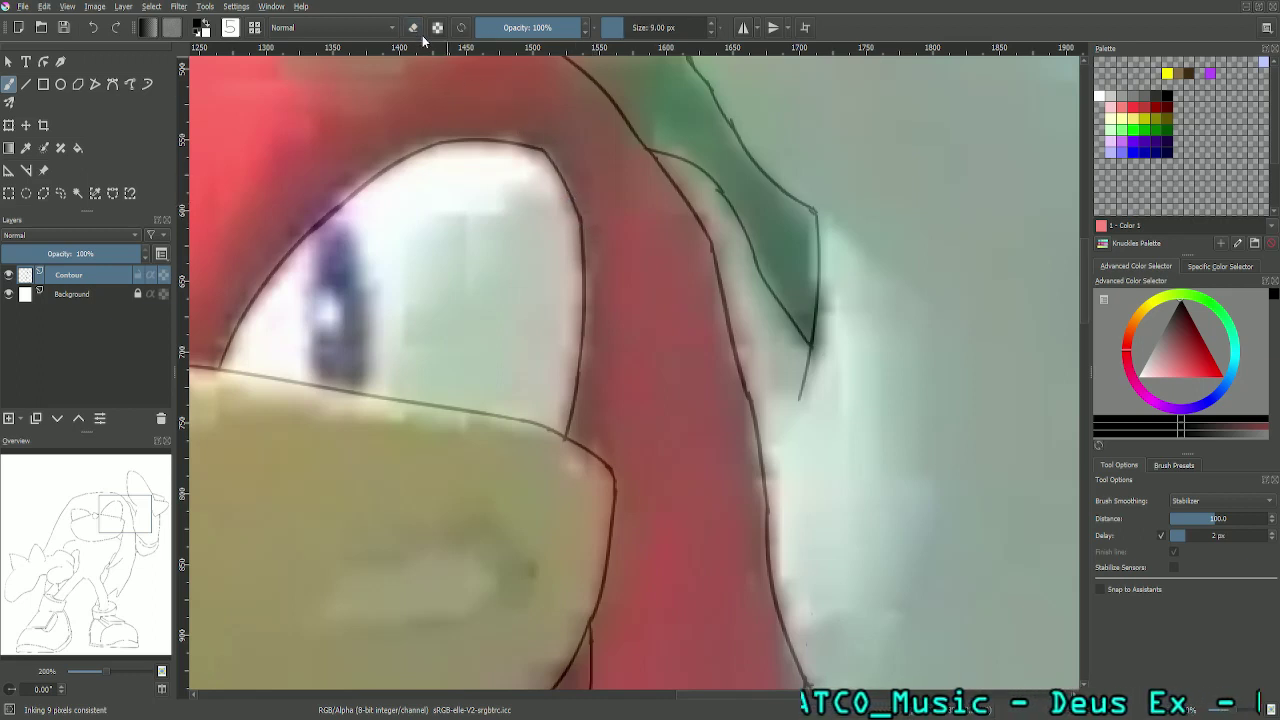
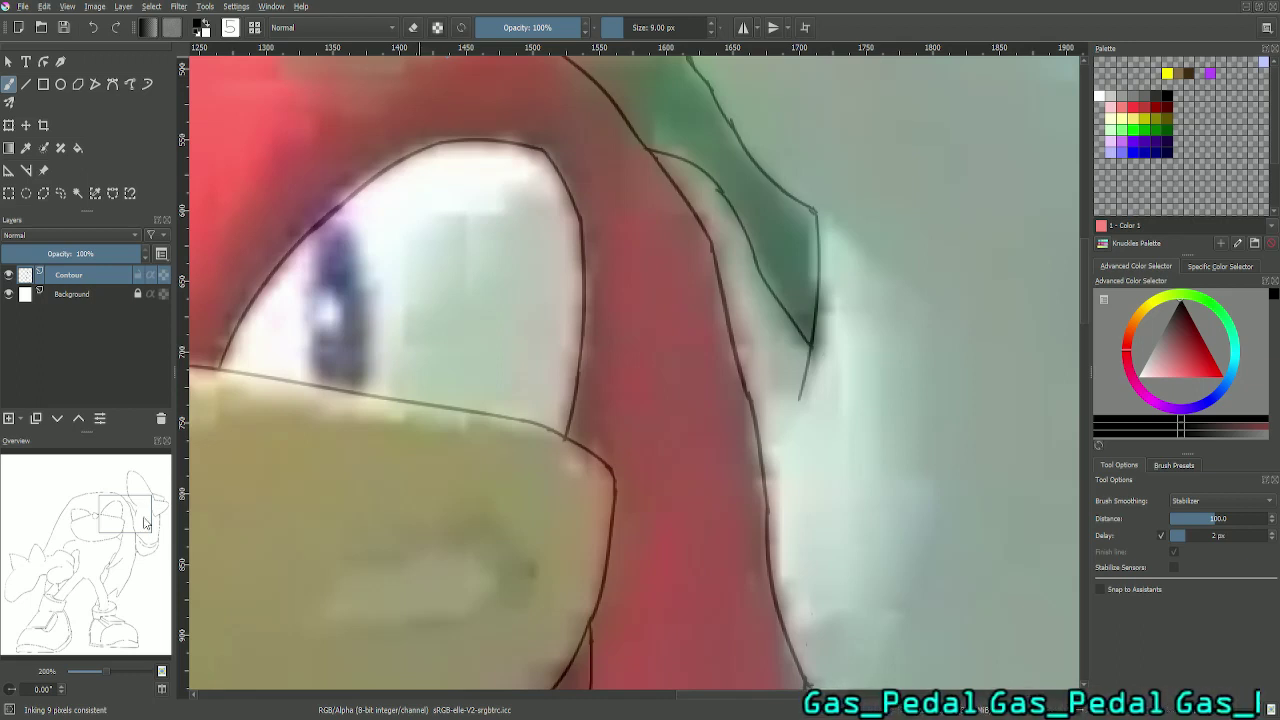
Step: Ink both curved sides of the left-hand eye's pupil, from the upper eyelid down to the muzzle line
{"action": "left_click_drag", "start_coordinate": [142, 516], "coordinate": [88, 514]}
{"action": "scroll", "coordinate": [85, 514], "scroll_direction": "up", "scroll_amount": 1}
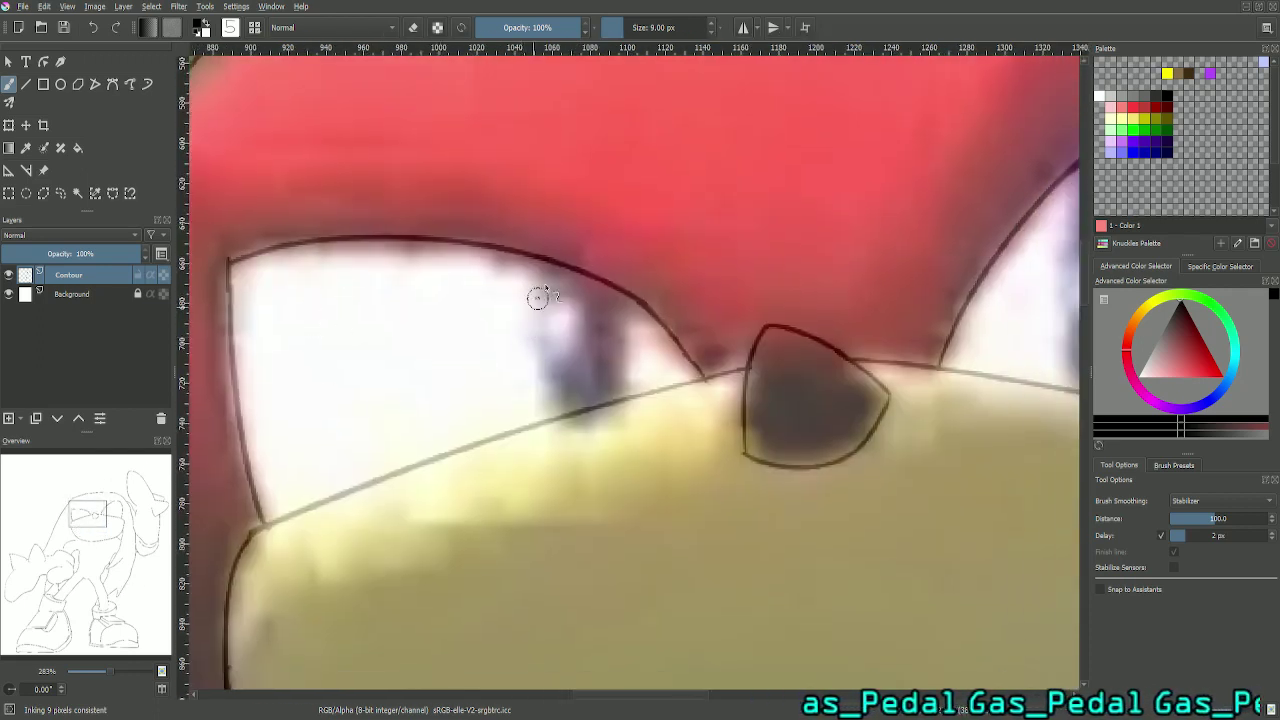
{"action": "left_click_drag", "start_coordinate": [541, 263], "coordinate": [550, 370]}
{"action": "key", "text": "ctrl+z"}
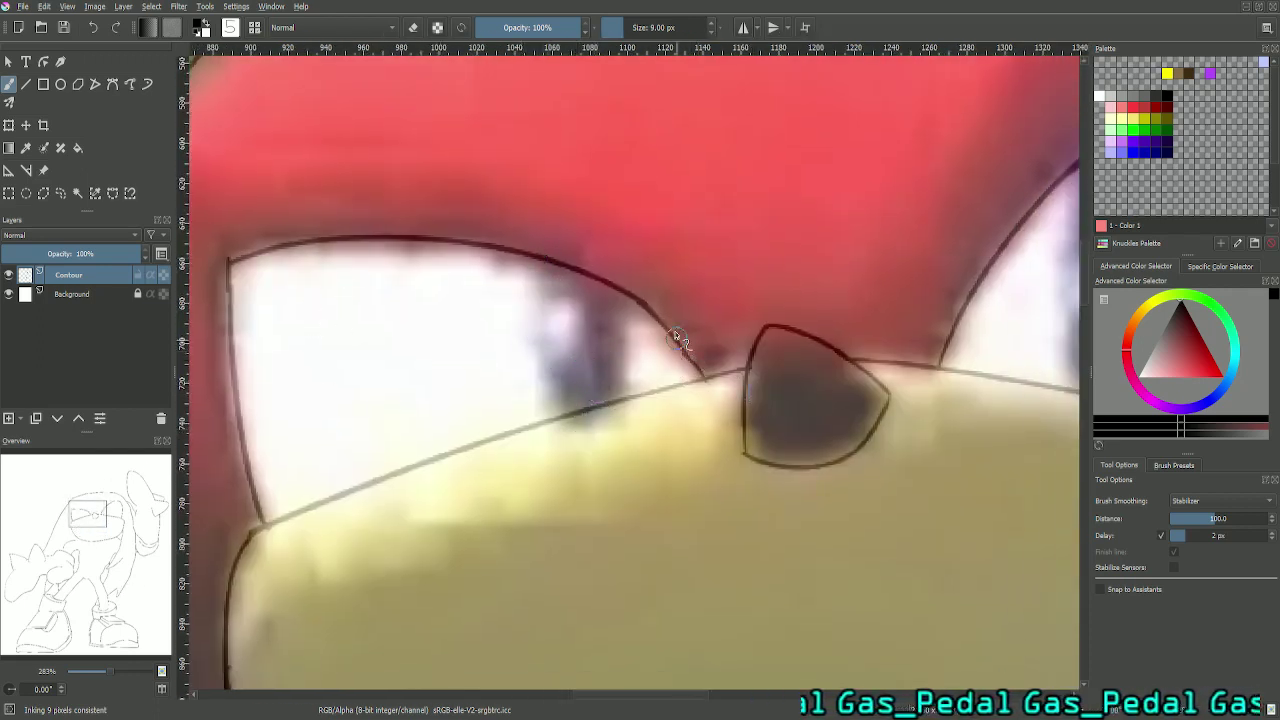
{"action": "left_click_drag", "start_coordinate": [542, 260], "coordinate": [597, 414]}
{"action": "key", "text": "ctrl+z"}
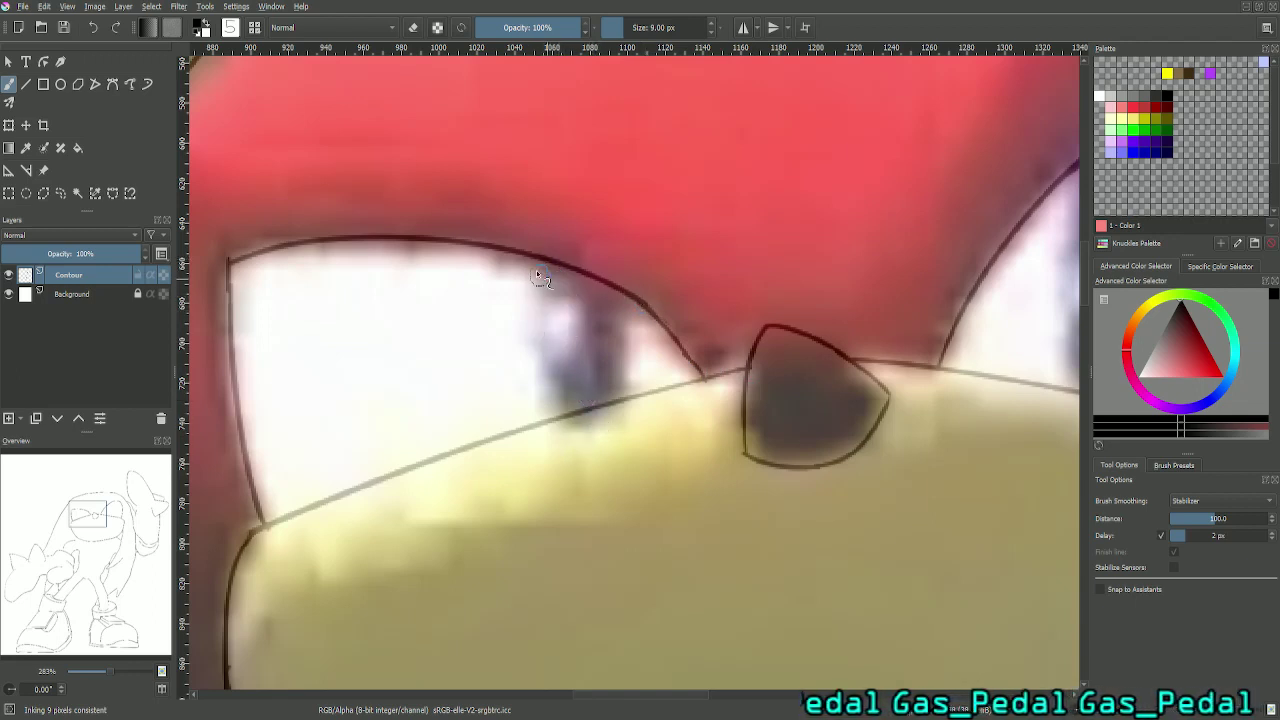
{"action": "mouse_move", "coordinate": [540, 264]}
{"action": "left_mouse_down"}
{"action": "mouse_move", "coordinate": [526, 332]}
{"action": "mouse_move", "coordinate": [583, 447]}
{"action": "mouse_move", "coordinate": [563, 361]}
{"action": "mouse_move", "coordinate": [539, 361]}
{"action": "mouse_move", "coordinate": [578, 417]}
{"action": "left_mouse_up"}
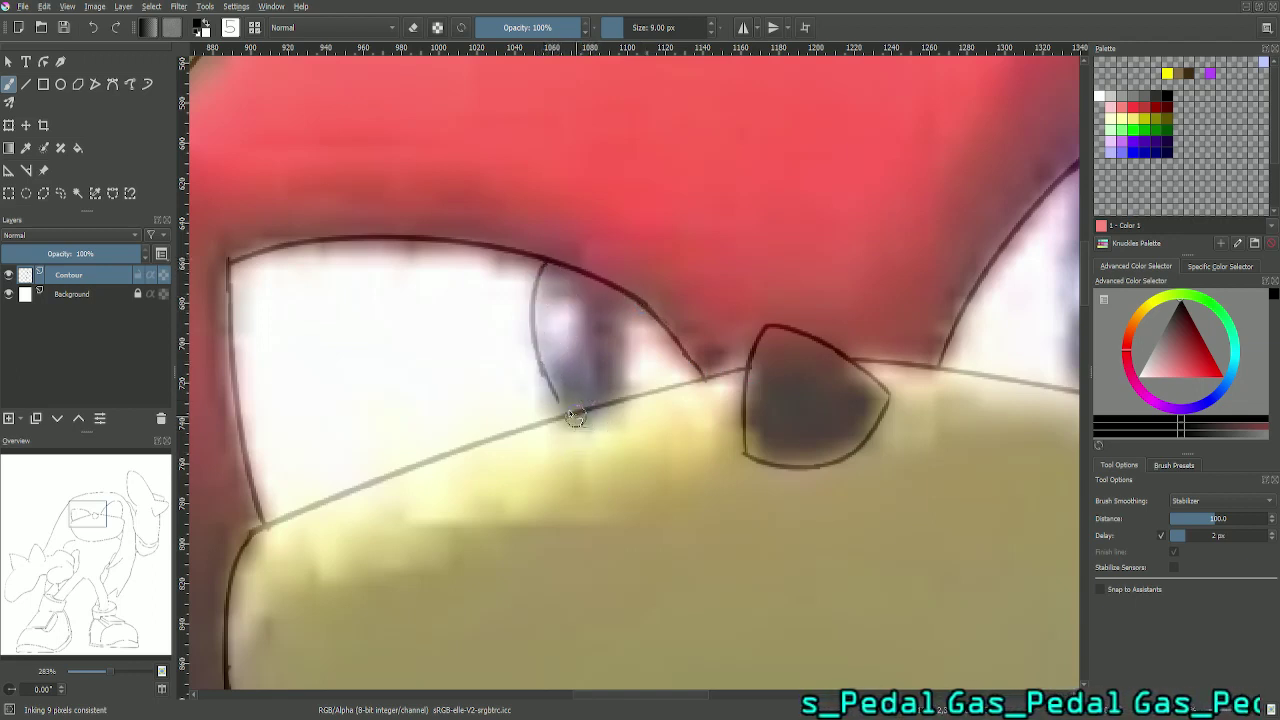
{"action": "key", "text": "ctrl+z"}
{"action": "left_click_drag", "start_coordinate": [540, 370], "coordinate": [579, 415]}
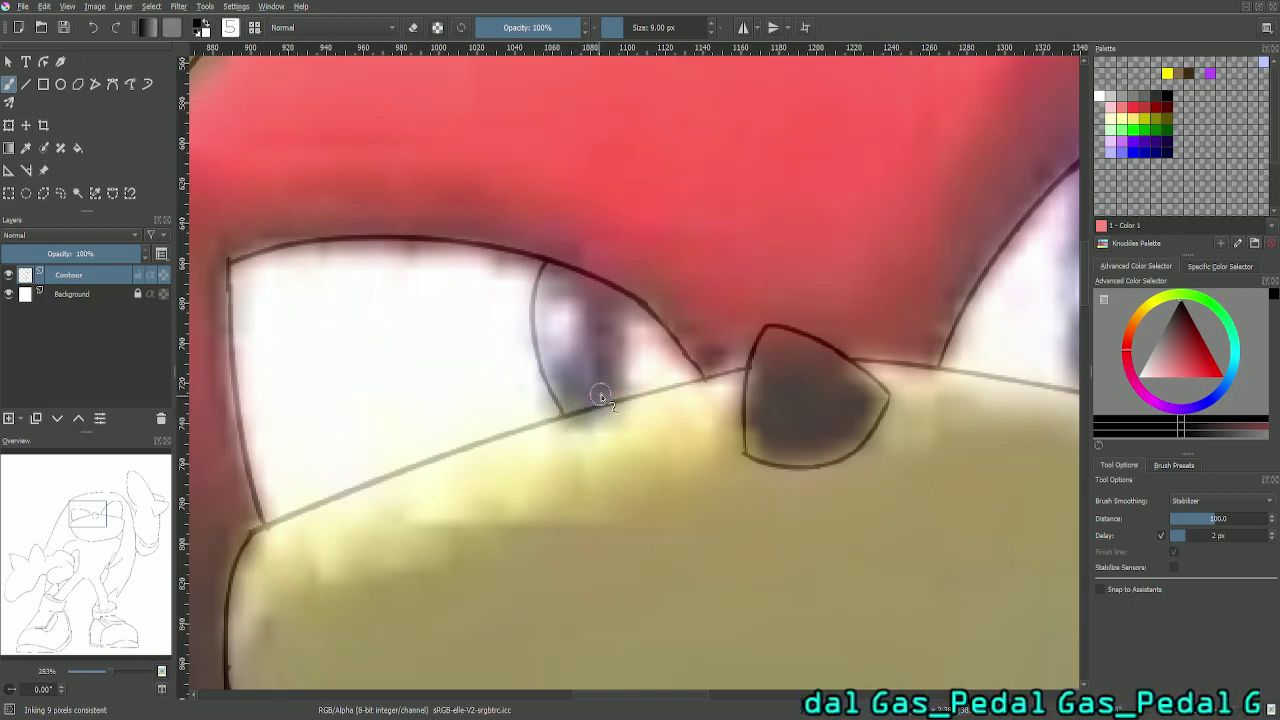
{"action": "left_click_drag", "start_coordinate": [627, 296], "coordinate": [632, 390]}
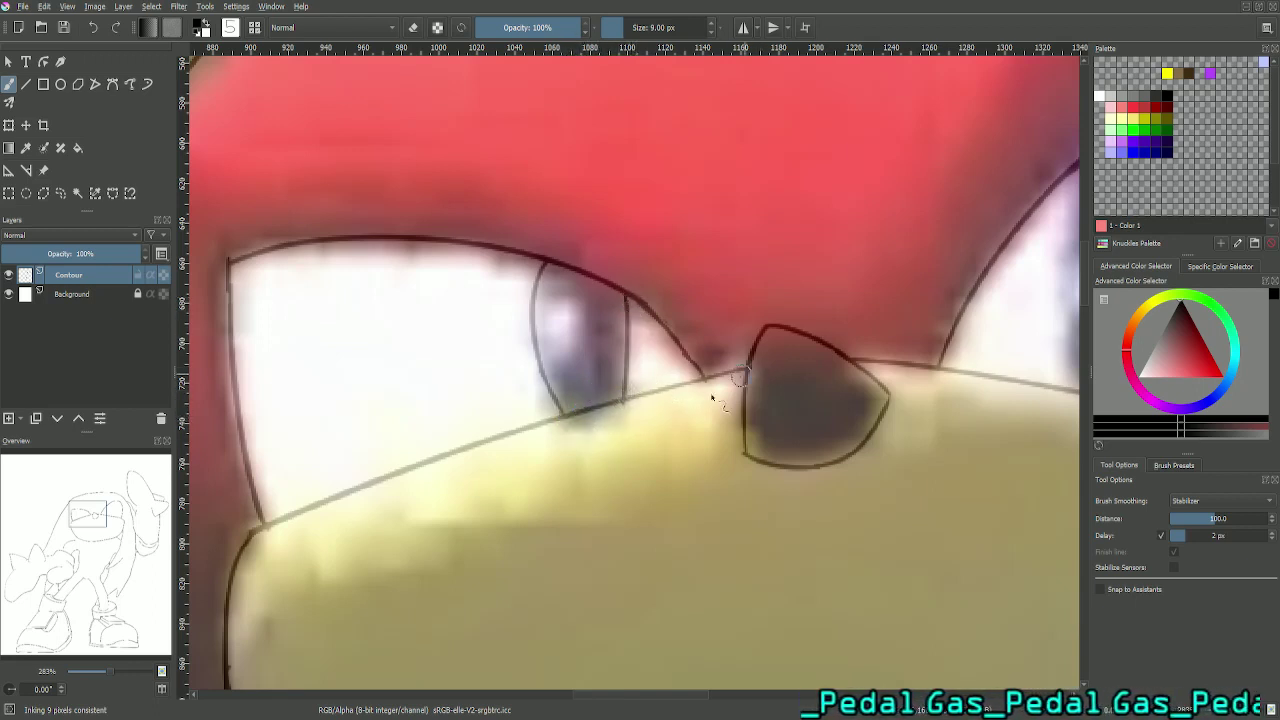
Step: Ink the inner side of the right-hand eye's pupil, from the eyelid line down to the muzzle line
{"action": "left_click_drag", "start_coordinate": [108, 522], "coordinate": [129, 518]}
{"action": "left_click_drag", "start_coordinate": [562, 188], "coordinate": [556, 325]}
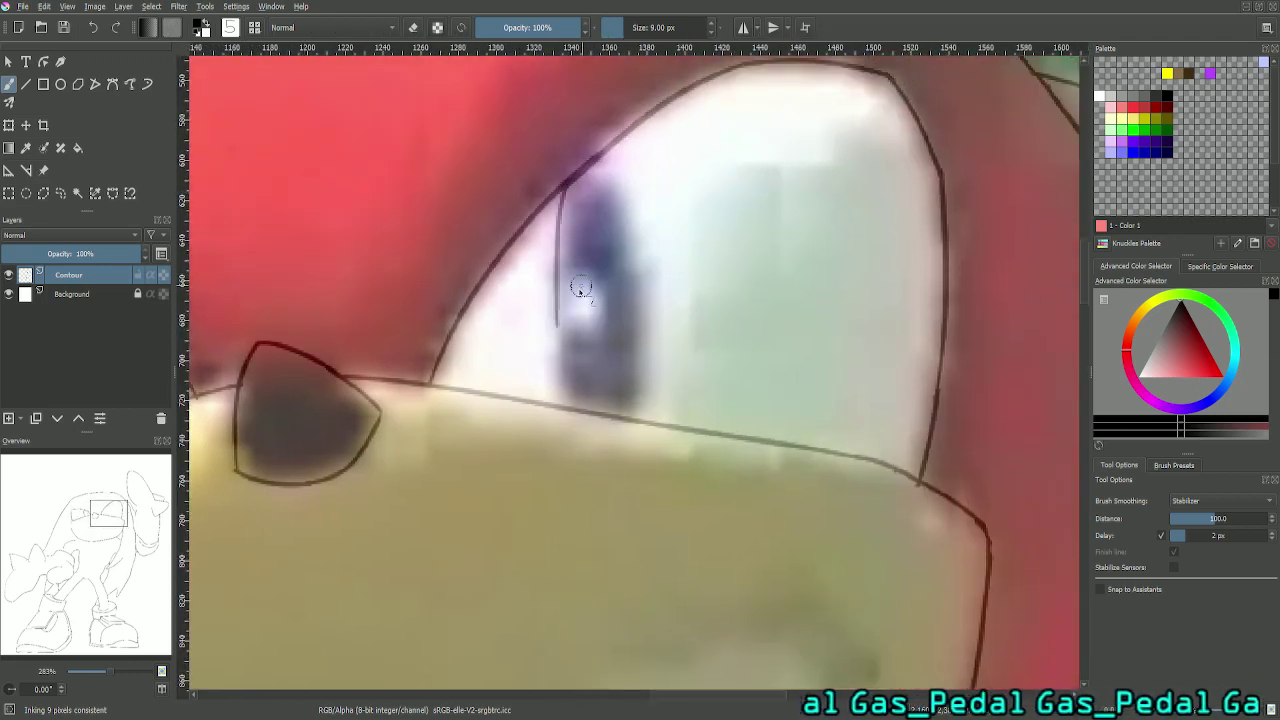
{"action": "key", "text": "ctrl+z"}
{"action": "left_click_drag", "start_coordinate": [567, 187], "coordinate": [562, 410]}
{"action": "key", "text": "ctrl+z"}
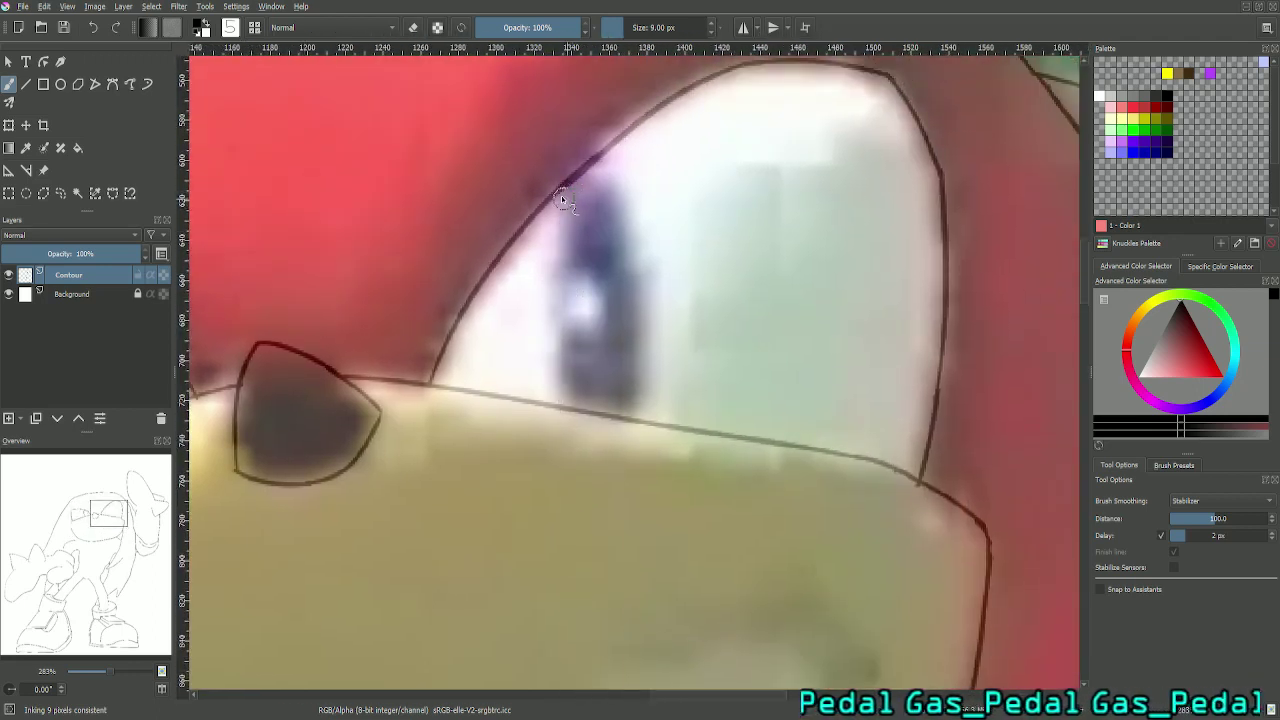
{"action": "mouse_move", "coordinate": [564, 188]}
{"action": "left_mouse_down"}
{"action": "mouse_move", "coordinate": [543, 323]}
{"action": "mouse_move", "coordinate": [556, 338]}
{"action": "left_mouse_up"}
{"action": "key", "text": "ctrl+z"}
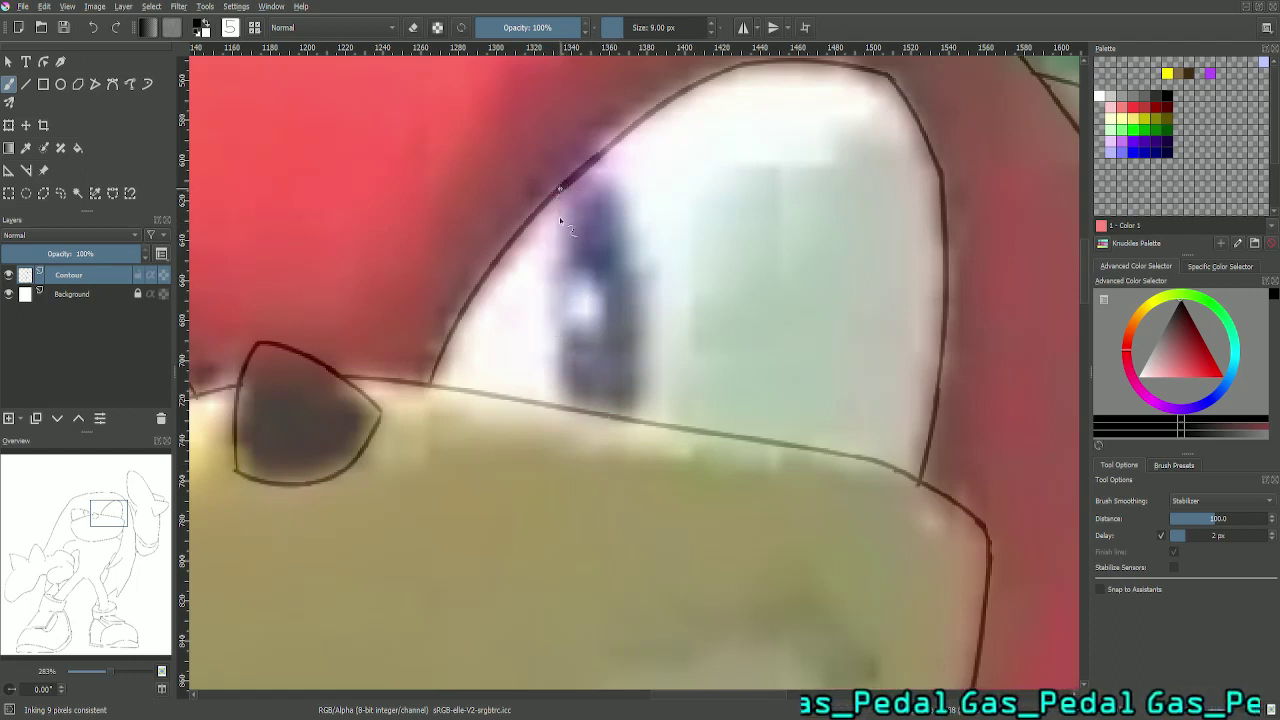
{"action": "left_click_drag", "start_coordinate": [558, 188], "coordinate": [586, 458]}
{"action": "key", "text": "ctrl+z"}
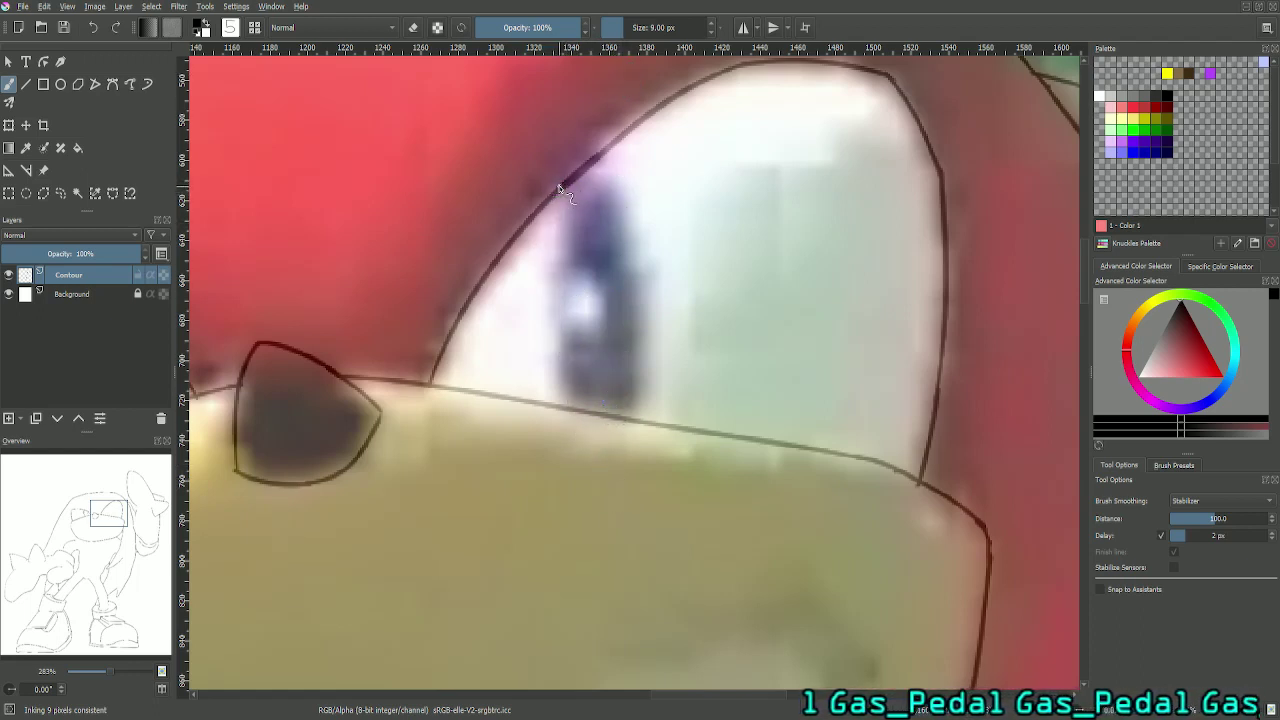
{"action": "left_click_drag", "start_coordinate": [558, 190], "coordinate": [557, 365]}
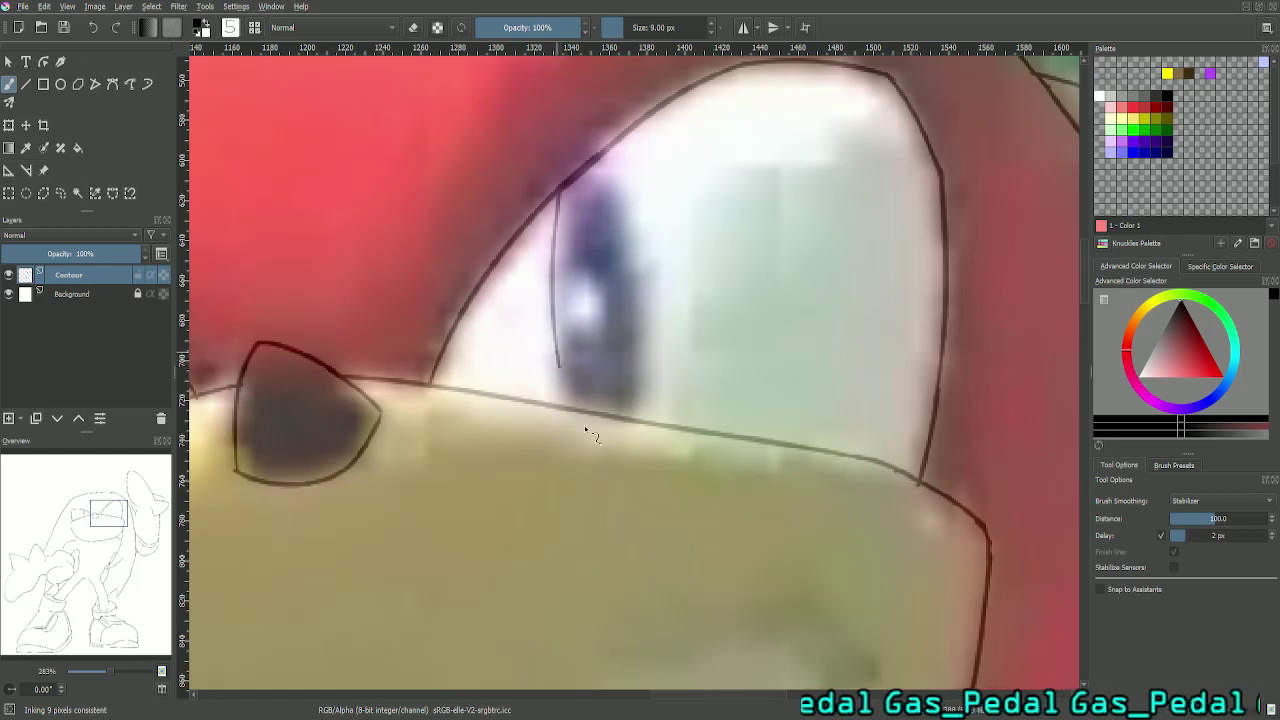
{"action": "left_click_drag", "start_coordinate": [562, 363], "coordinate": [597, 425]}
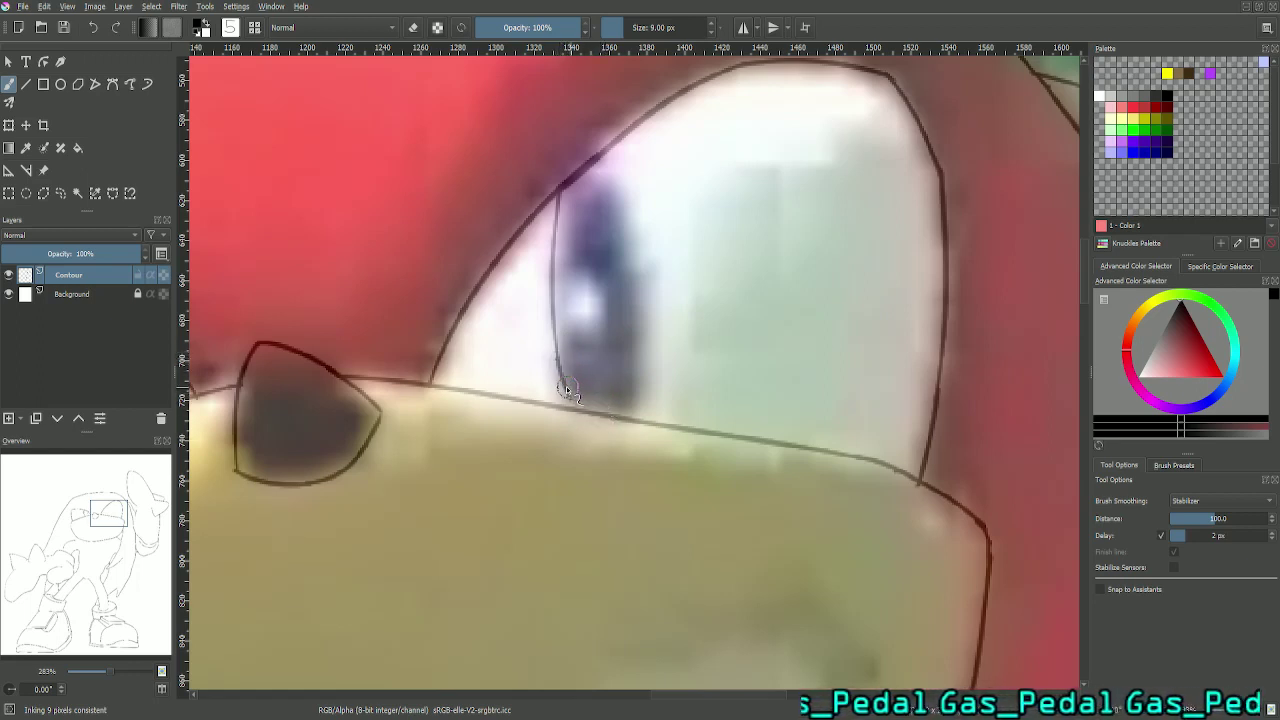
Step: Ink the upper part of the right-hand pupil's outer side, curving from the eyelid line down to the pupil's widest point
{"action": "left_click_drag", "start_coordinate": [597, 160], "coordinate": [615, 288]}
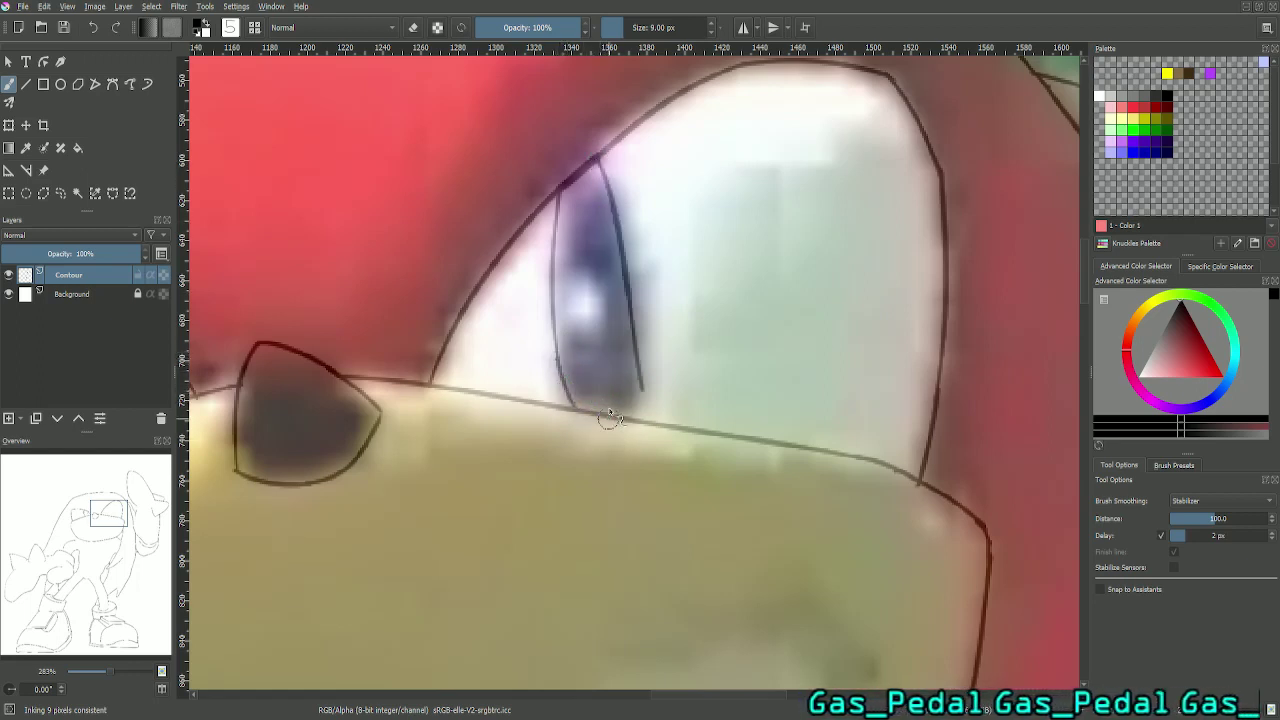
{"action": "key", "text": "ctrl+z"}
{"action": "left_click_drag", "start_coordinate": [595, 162], "coordinate": [601, 276]}
{"action": "key", "text": "ctrl+z"}
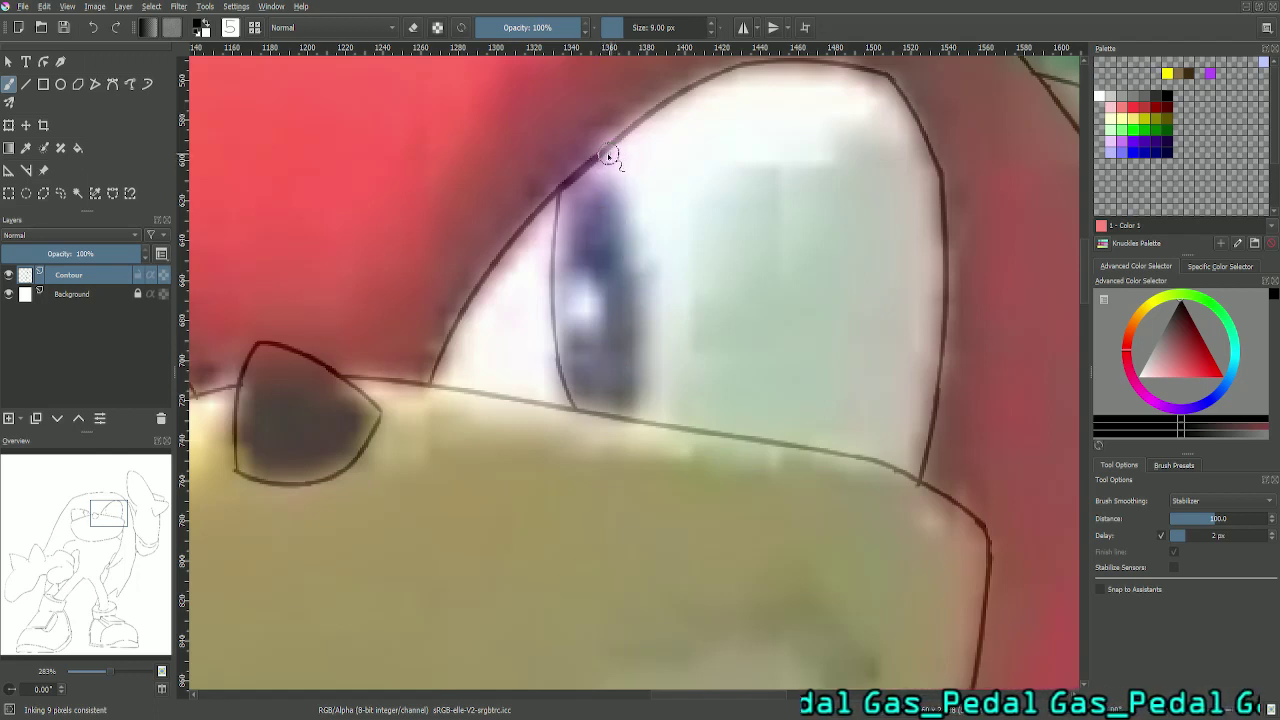
{"action": "left_click_drag", "start_coordinate": [607, 153], "coordinate": [642, 322]}
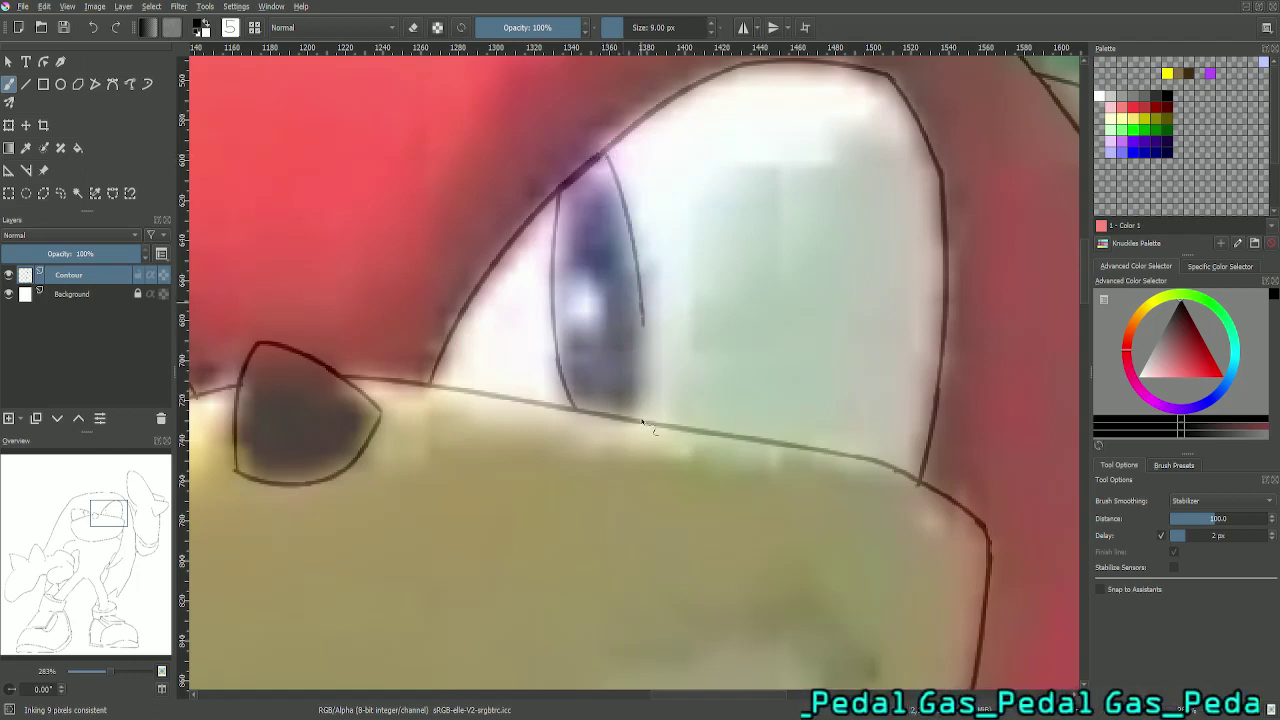
Step: Continue the right-hand pupil's outer side down to the muzzle line and erase the excess line around the joins
{"action": "left_click_drag", "start_coordinate": [645, 316], "coordinate": [630, 430]}
{"action": "key", "text": "ctrl+z"}
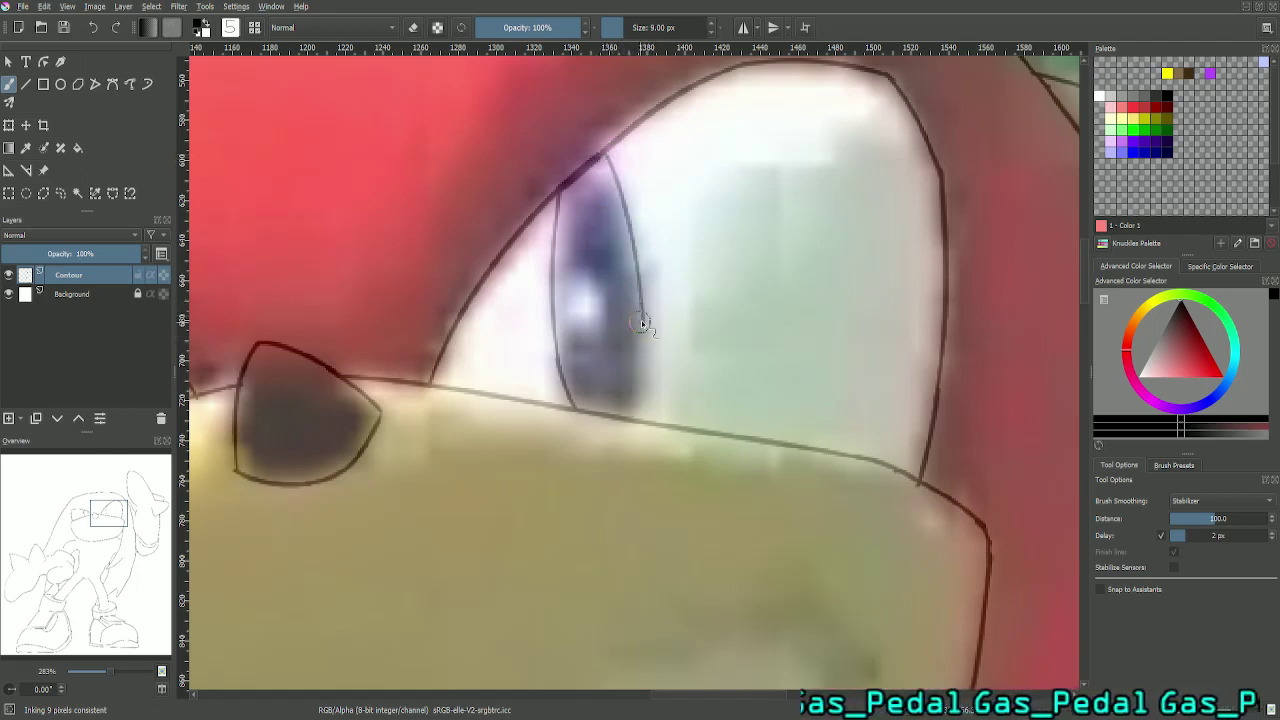
{"action": "left_click_drag", "start_coordinate": [644, 318], "coordinate": [628, 438]}
{"action": "key", "text": "ctrl+z"}
{"action": "left_click_drag", "start_coordinate": [644, 318], "coordinate": [623, 426]}
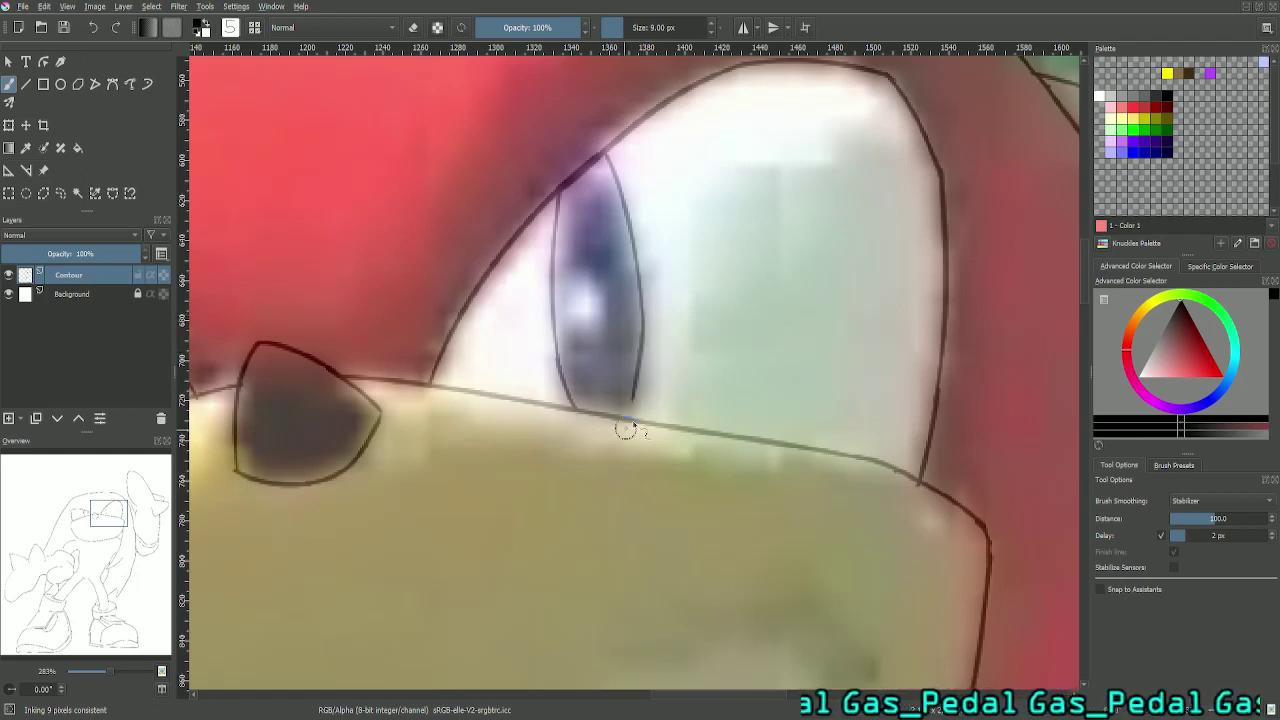
{"action": "key", "text": "ctrl+z"}
{"action": "left_click_drag", "start_coordinate": [645, 318], "coordinate": [628, 432]}
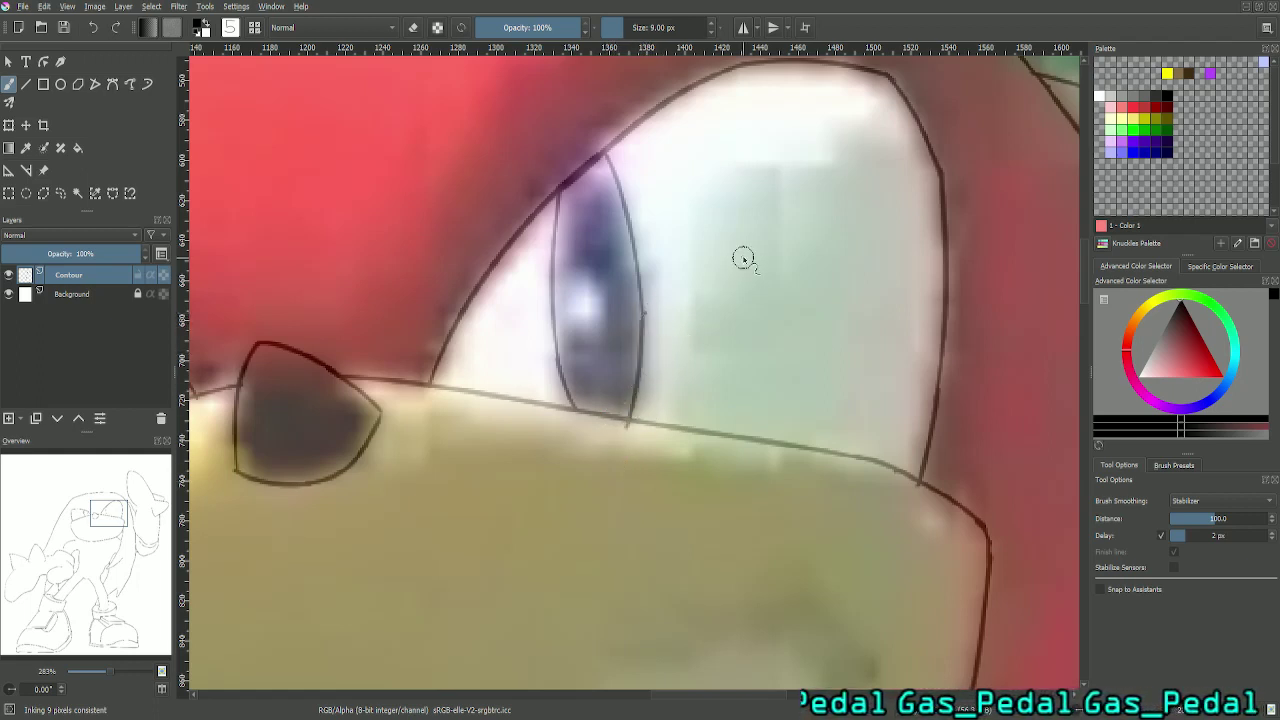
{"action": "left_click", "coordinate": [413, 28]}
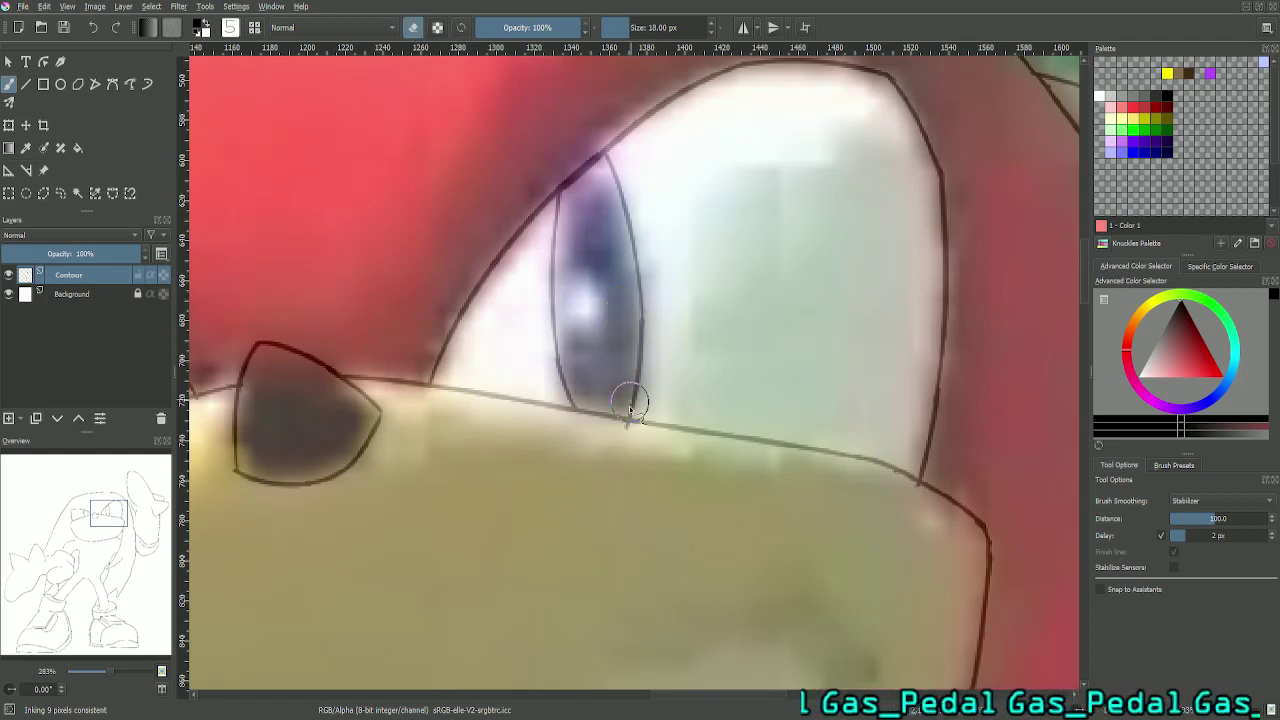
{"action": "left_click_drag", "start_coordinate": [637, 434], "coordinate": [629, 424]}
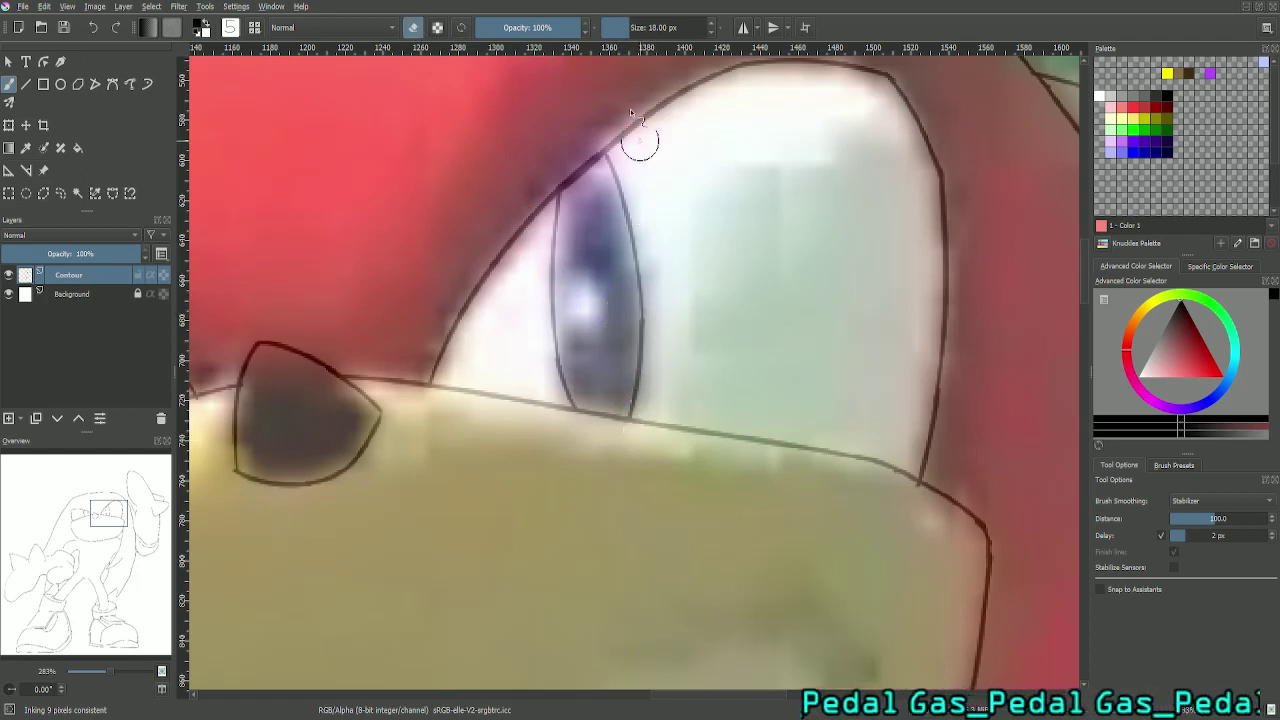
{"action": "left_click", "coordinate": [413, 28]}
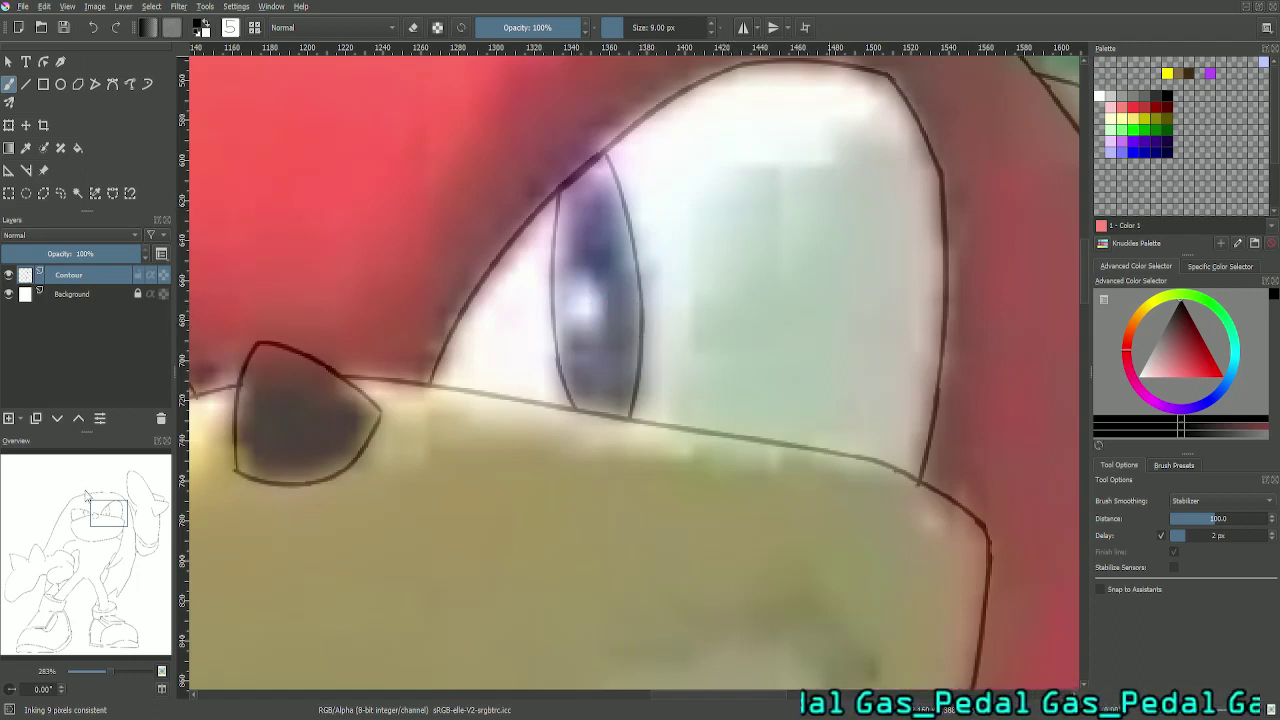
Step: Ink the mouth's upper edge on the muzzle, rising from its pointed inner tip and curving over towards the outer corner
{"action": "left_click_drag", "start_coordinate": [86, 502], "coordinate": [72, 510]}
{"action": "scroll", "coordinate": [72, 510], "scroll_direction": "down", "scroll_amount": 2}
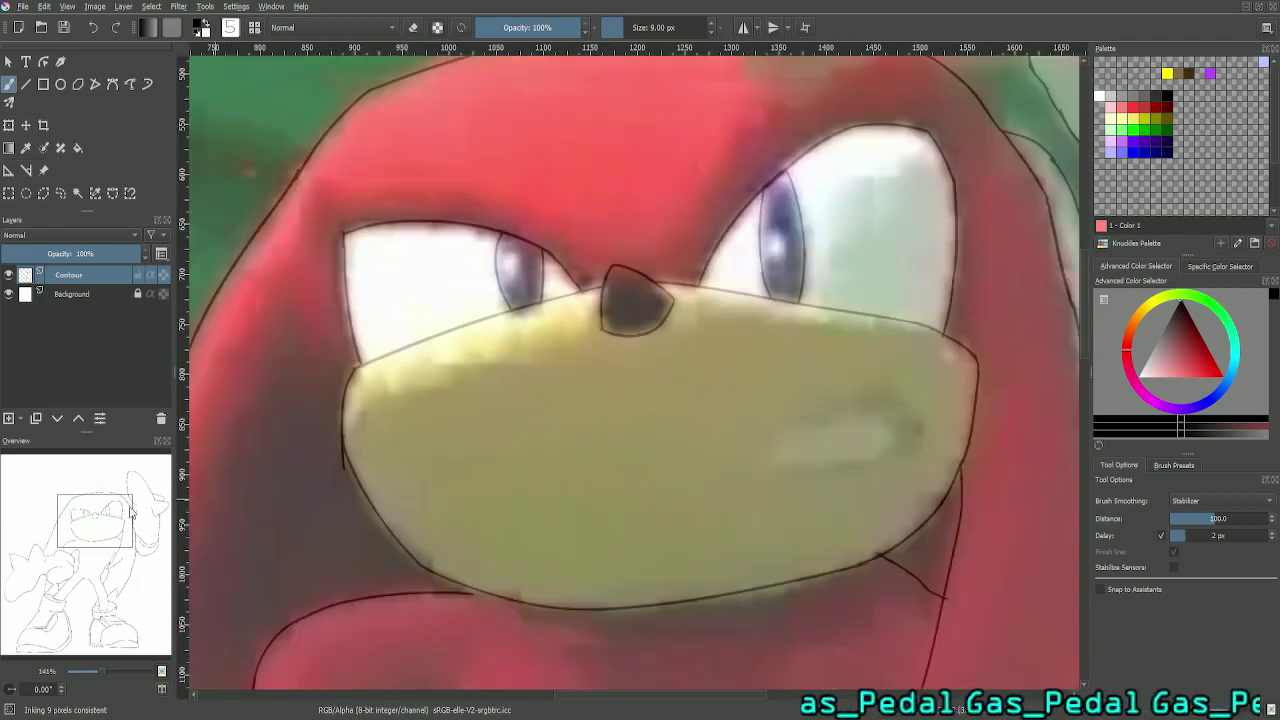
{"action": "left_click_drag", "start_coordinate": [87, 530], "coordinate": [111, 535]}
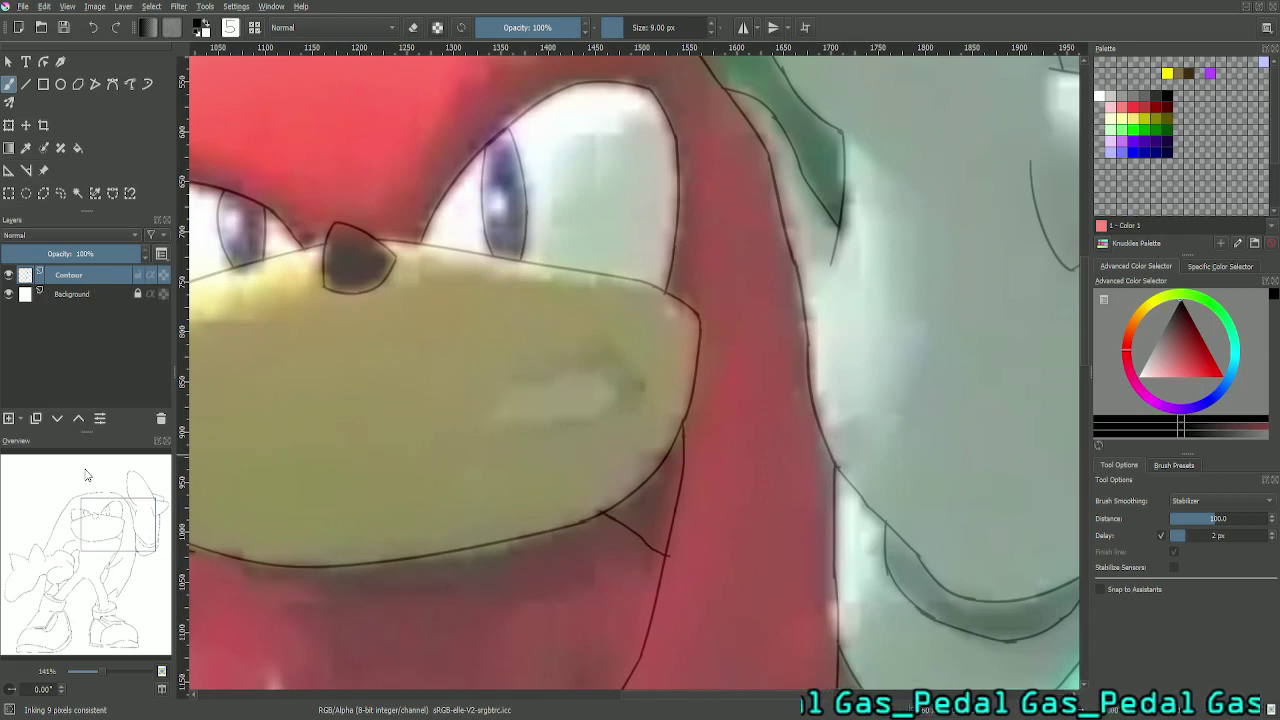
{"action": "scroll", "coordinate": [86, 475], "scroll_direction": "up", "scroll_amount": 2}
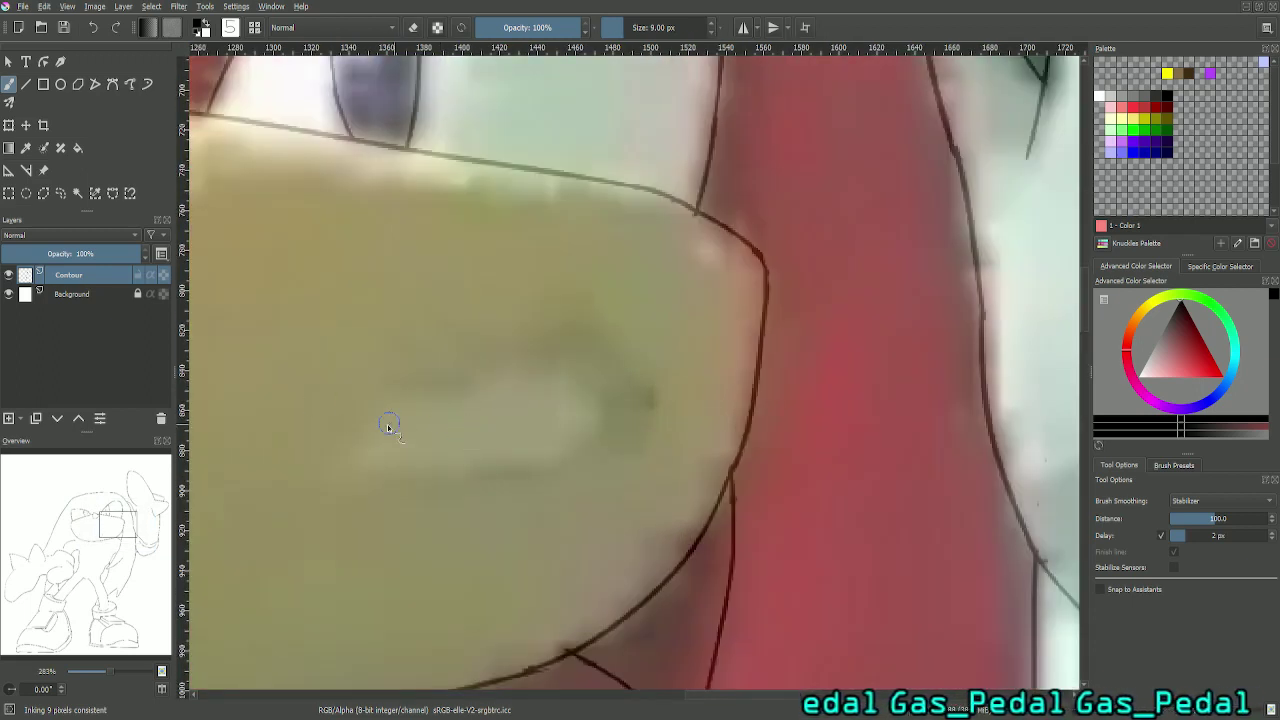
{"action": "left_click_drag", "start_coordinate": [351, 457], "coordinate": [455, 413]}
{"action": "left_click_drag", "start_coordinate": [637, 367], "coordinate": [635, 367]}
{"action": "key", "text": "ctrl+z"}
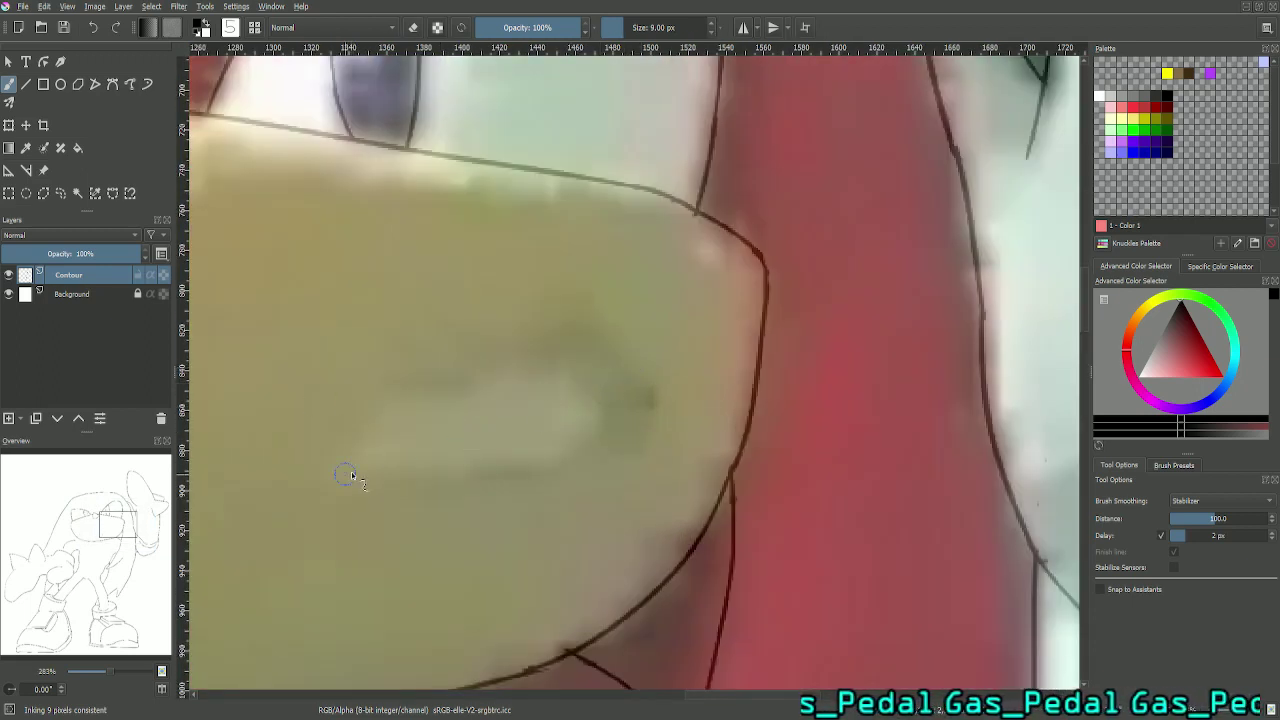
{"action": "mouse_move", "coordinate": [349, 466]}
{"action": "left_mouse_down"}
{"action": "mouse_move", "coordinate": [632, 340]}
{"action": "mouse_move", "coordinate": [530, 364]}
{"action": "mouse_move", "coordinate": [625, 420]}
{"action": "left_mouse_up"}
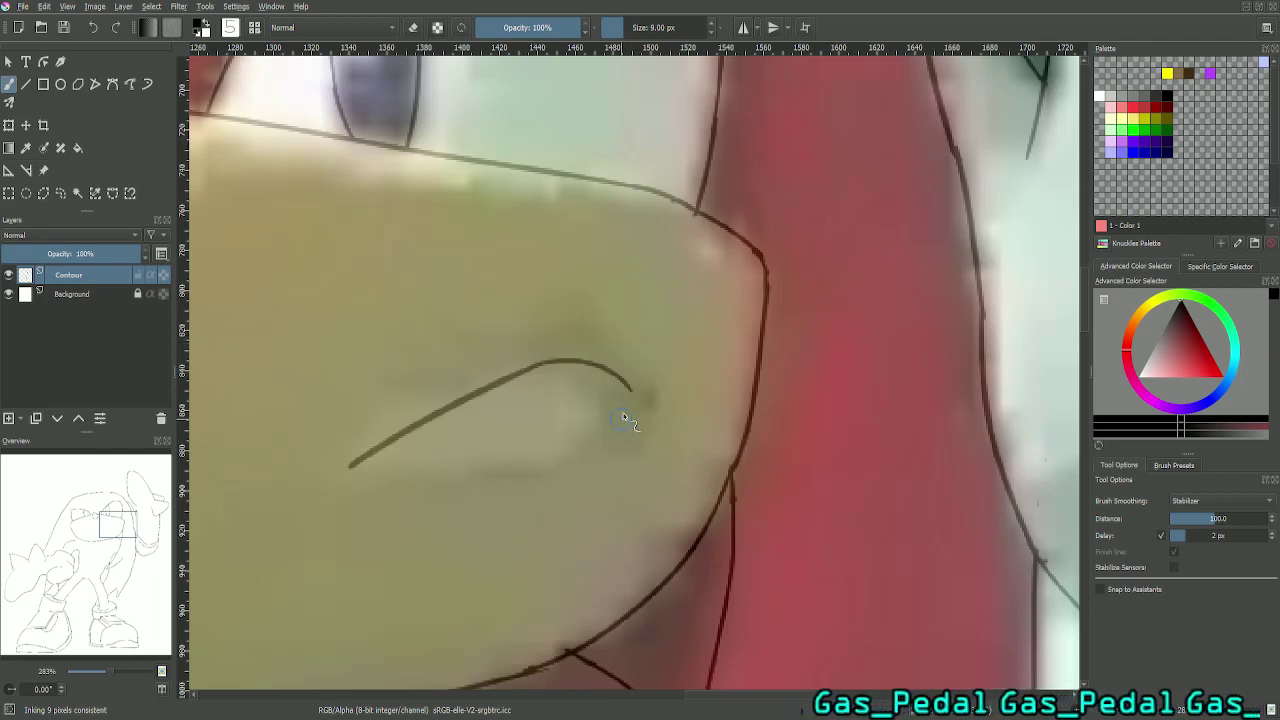
Step: Ink the mouth's lower edge from the pointed inner tip, flat at first and curving up towards the outer corner
{"action": "left_click_drag", "start_coordinate": [351, 465], "coordinate": [590, 422]}
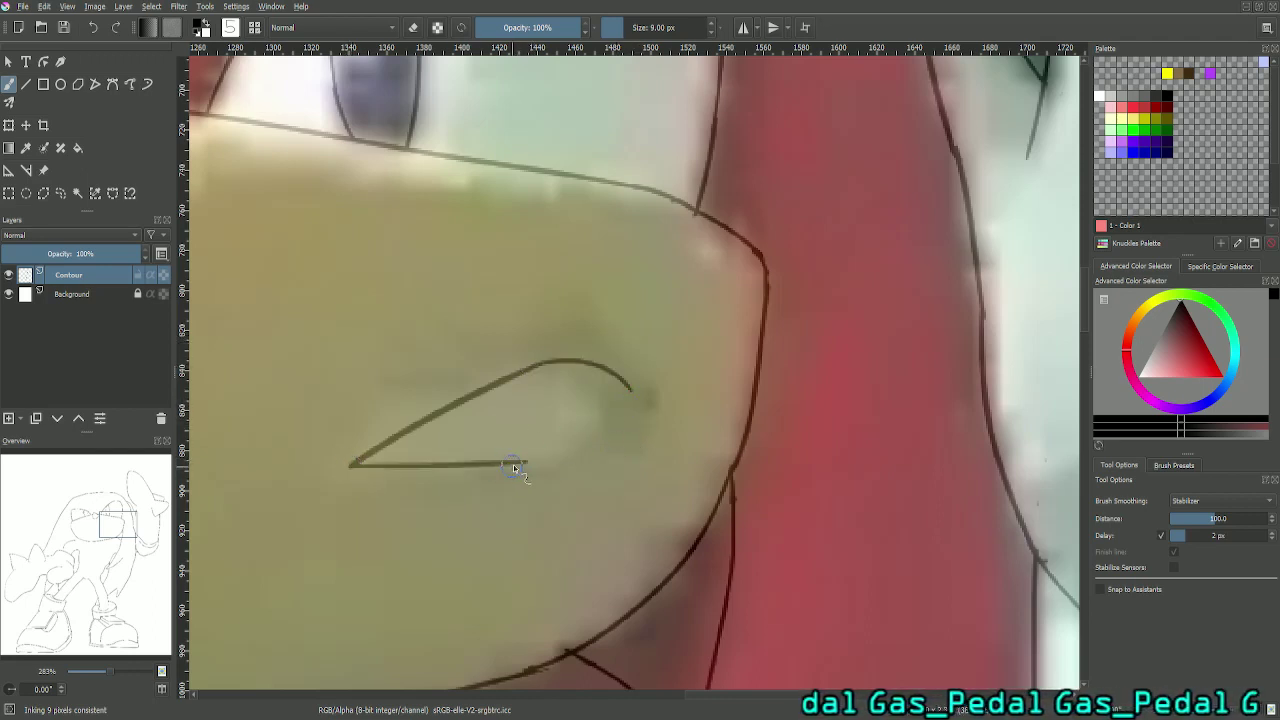
{"action": "left_click_drag", "start_coordinate": [514, 466], "coordinate": [655, 348]}
{"action": "key", "text": "ctrl+z"}
{"action": "mouse_move", "coordinate": [517, 462]}
{"action": "left_mouse_down"}
{"action": "mouse_move", "coordinate": [571, 455]}
{"action": "mouse_move", "coordinate": [646, 344]}
{"action": "mouse_move", "coordinate": [644, 409]}
{"action": "left_mouse_up"}
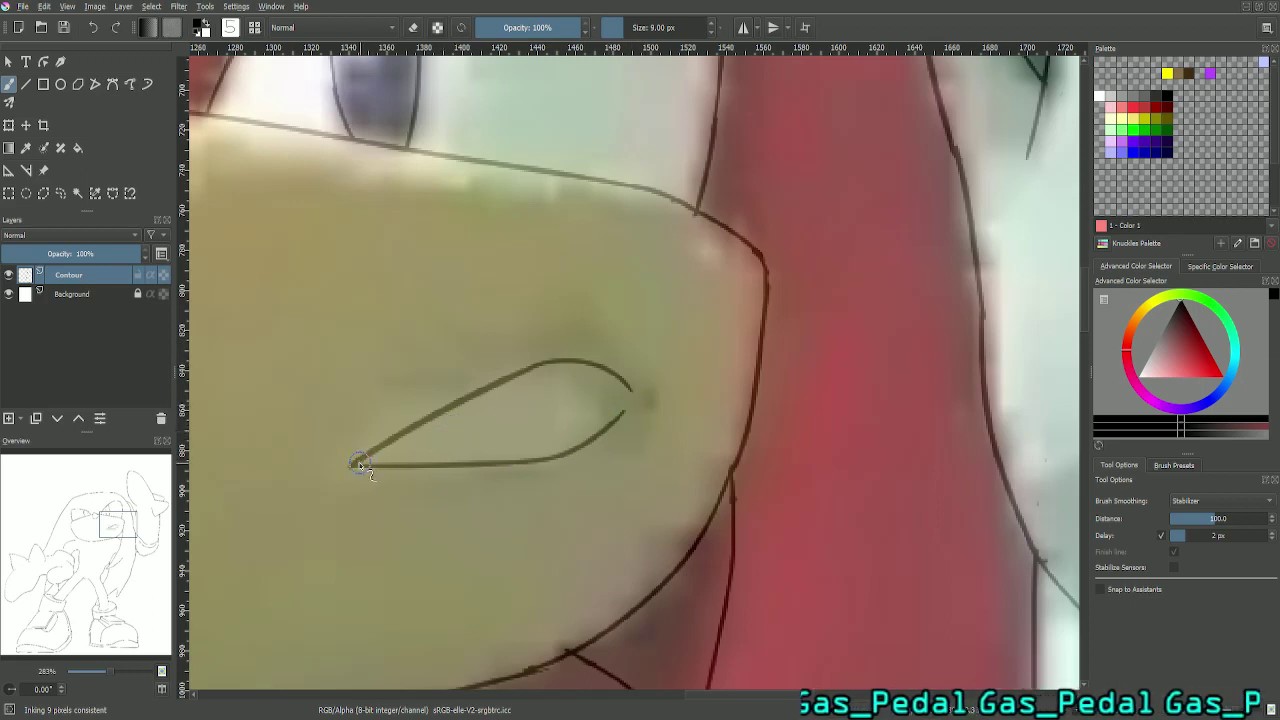
Step: Ink a dividing line inside Knuckles' mouth outline, running from its pointed corner toward the open rounded end
{"action": "mouse_move", "coordinate": [351, 463]}
{"action": "left_mouse_down"}
{"action": "mouse_move", "coordinate": [640, 347]}
{"action": "mouse_move", "coordinate": [541, 408]}
{"action": "left_mouse_up"}
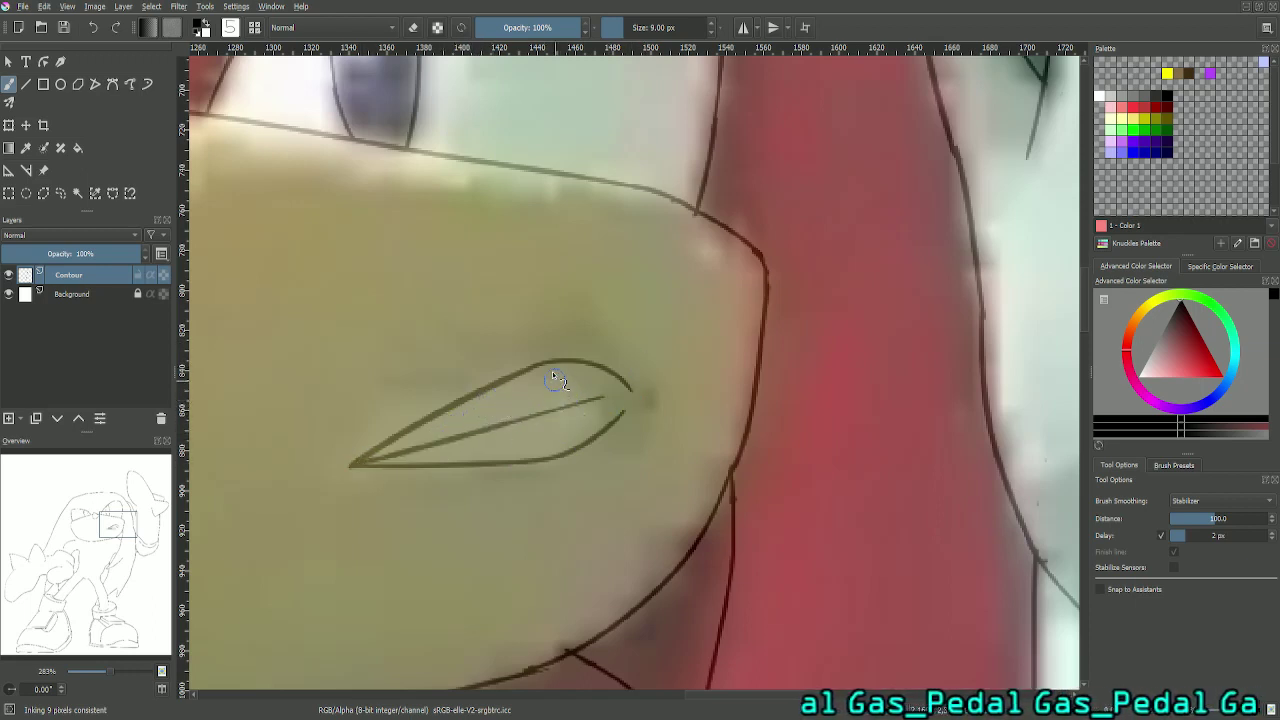
{"action": "key", "text": "minus"}
{"action": "key", "text": "minus"}
{"action": "key", "text": "minus"}
{"action": "key", "text": "minus"}
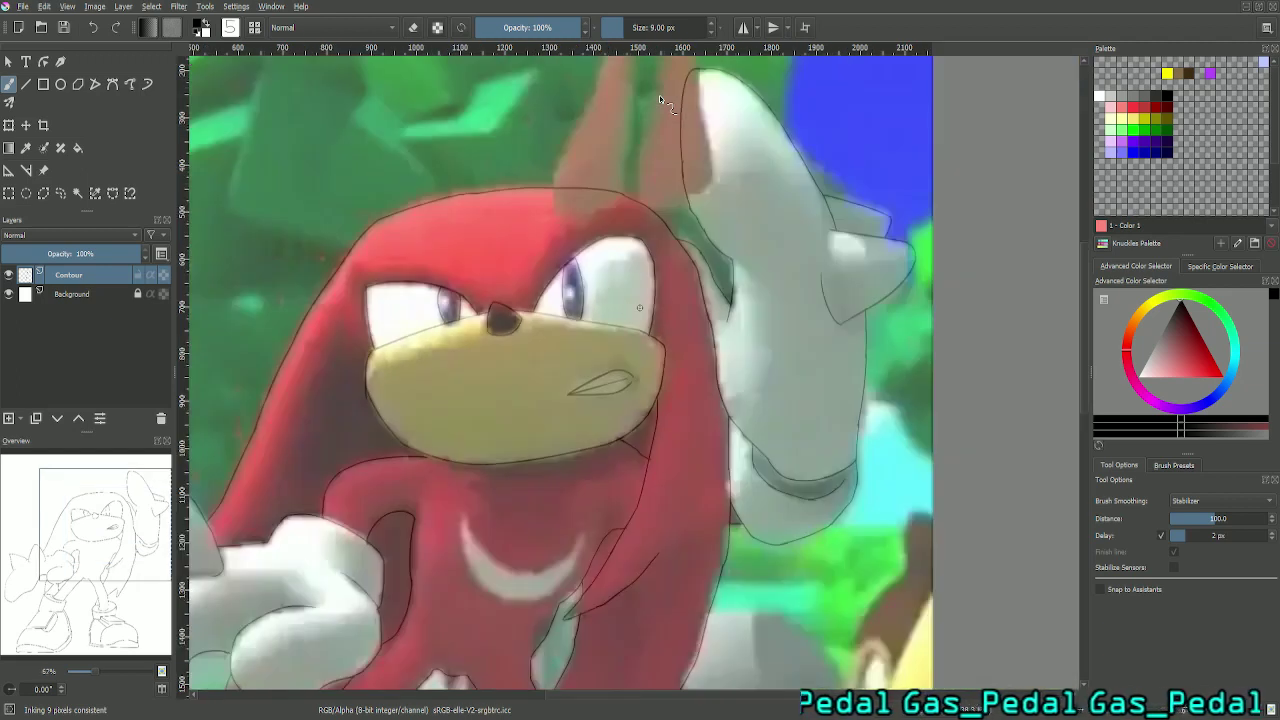
Step: Ink the upper inner curve of the white crescent on Knuckles' chest along the reference with the 9 px brush
{"action": "mouse_move", "coordinate": [133, 541]}
{"action": "left_mouse_down"}
{"action": "mouse_move", "coordinate": [107, 546]}
{"action": "mouse_move", "coordinate": [127, 543]}
{"action": "mouse_move", "coordinate": [99, 569]}
{"action": "mouse_move", "coordinate": [131, 530]}
{"action": "left_mouse_up"}
{"action": "scroll", "coordinate": [131, 530], "scroll_direction": "up", "scroll_amount": 4}
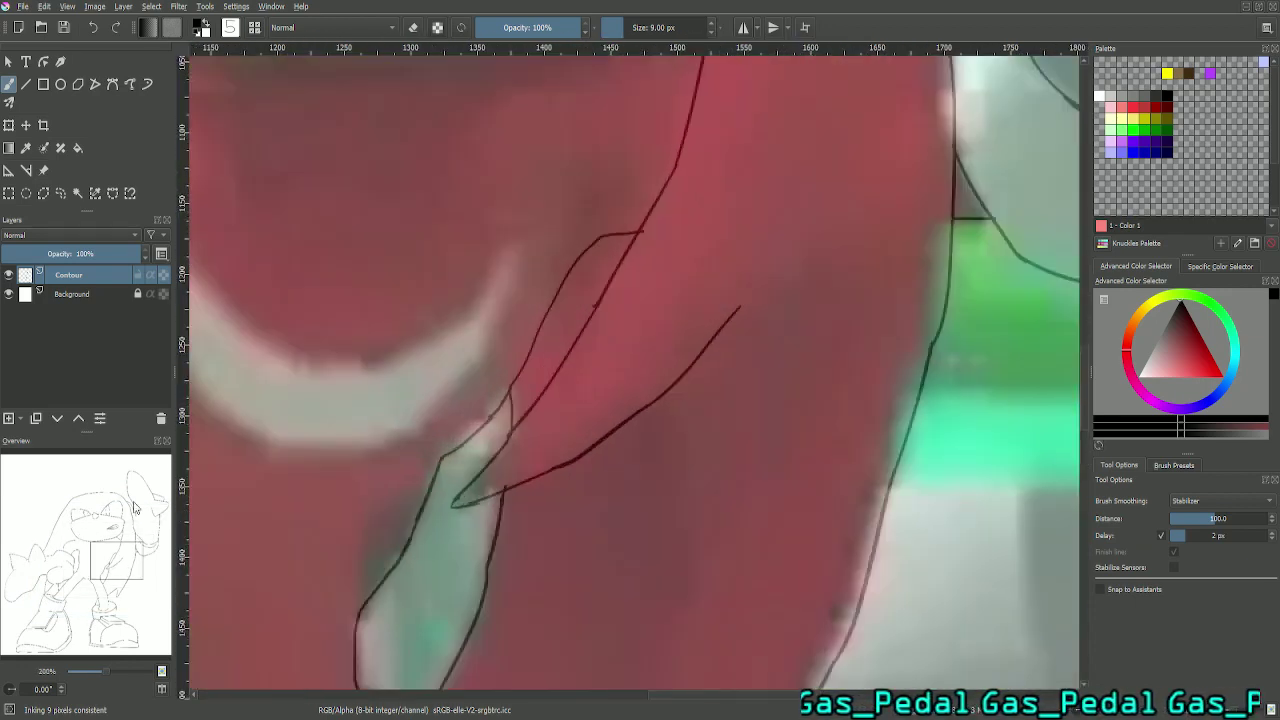
{"action": "left_click_drag", "start_coordinate": [126, 554], "coordinate": [116, 548]}
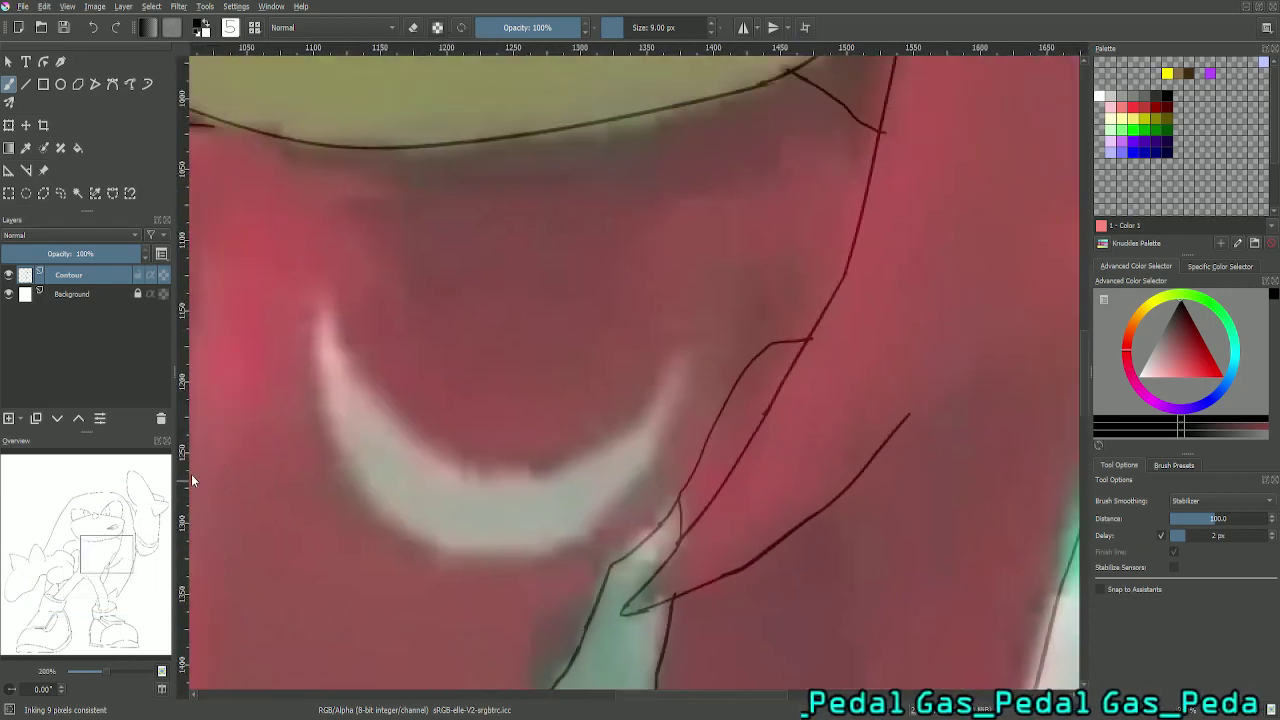
{"action": "mouse_move", "coordinate": [332, 304]}
{"action": "left_mouse_down"}
{"action": "mouse_move", "coordinate": [368, 411]}
{"action": "mouse_move", "coordinate": [446, 452]}
{"action": "mouse_move", "coordinate": [584, 462]}
{"action": "mouse_move", "coordinate": [558, 468]}
{"action": "mouse_move", "coordinate": [650, 402]}
{"action": "mouse_move", "coordinate": [674, 329]}
{"action": "left_mouse_up"}
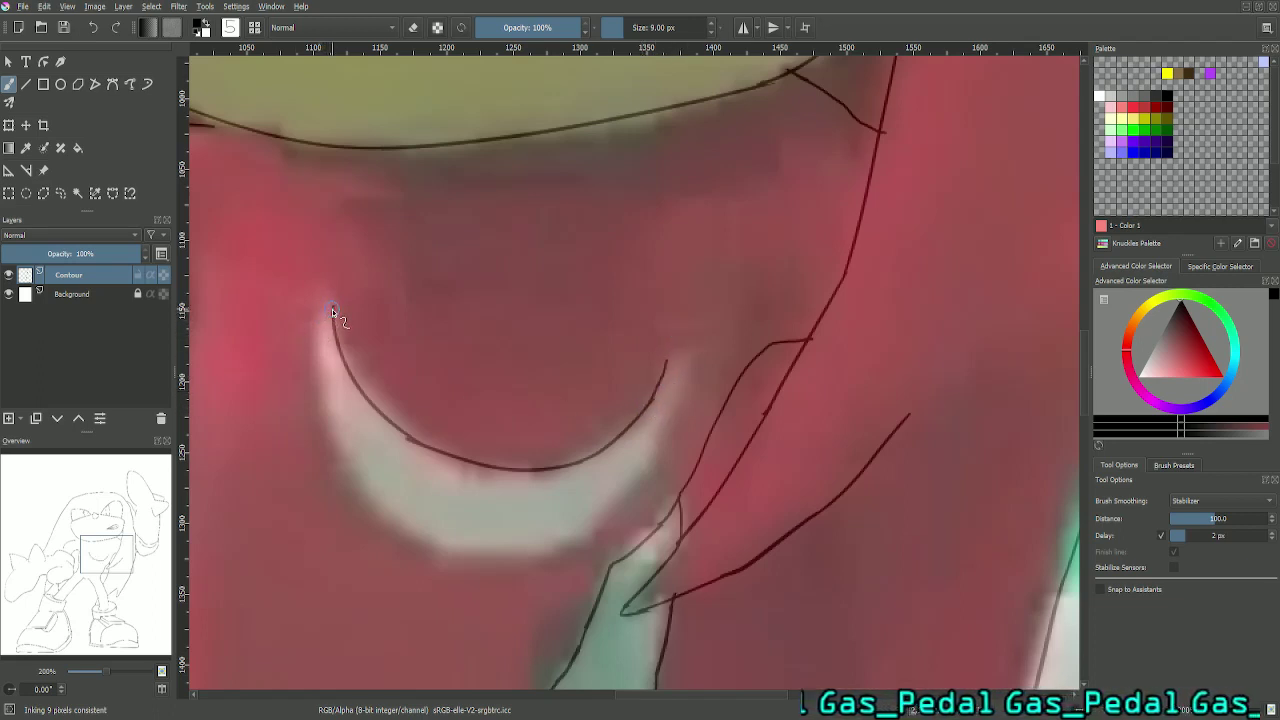
Step: Ink the crescent's left outer edge from its upper left tip downward, undoing uneven strokes
{"action": "mouse_move", "coordinate": [332, 308]}
{"action": "left_mouse_down"}
{"action": "mouse_move", "coordinate": [333, 295]}
{"action": "mouse_move", "coordinate": [307, 435]}
{"action": "left_mouse_up"}
{"action": "key", "text": "ctrl+z"}
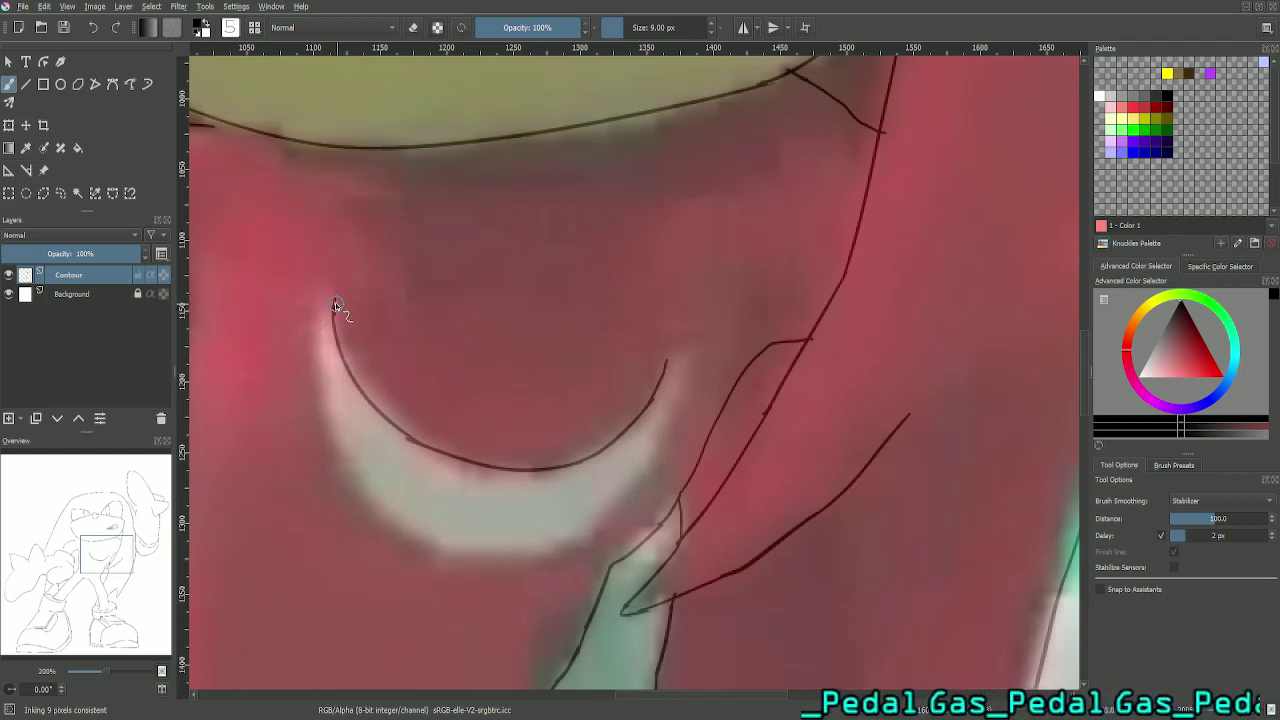
{"action": "mouse_move", "coordinate": [335, 302]}
{"action": "left_mouse_down"}
{"action": "mouse_move", "coordinate": [344, 468]}
{"action": "mouse_move", "coordinate": [462, 557]}
{"action": "left_mouse_up"}
{"action": "key", "text": "ctrl+z"}
Step: Ink the crescent's lower outer curve from the left edge around to just below the right tip, redoing uneven strokes
{"action": "left_click_drag", "start_coordinate": [341, 463], "coordinate": [620, 505]}
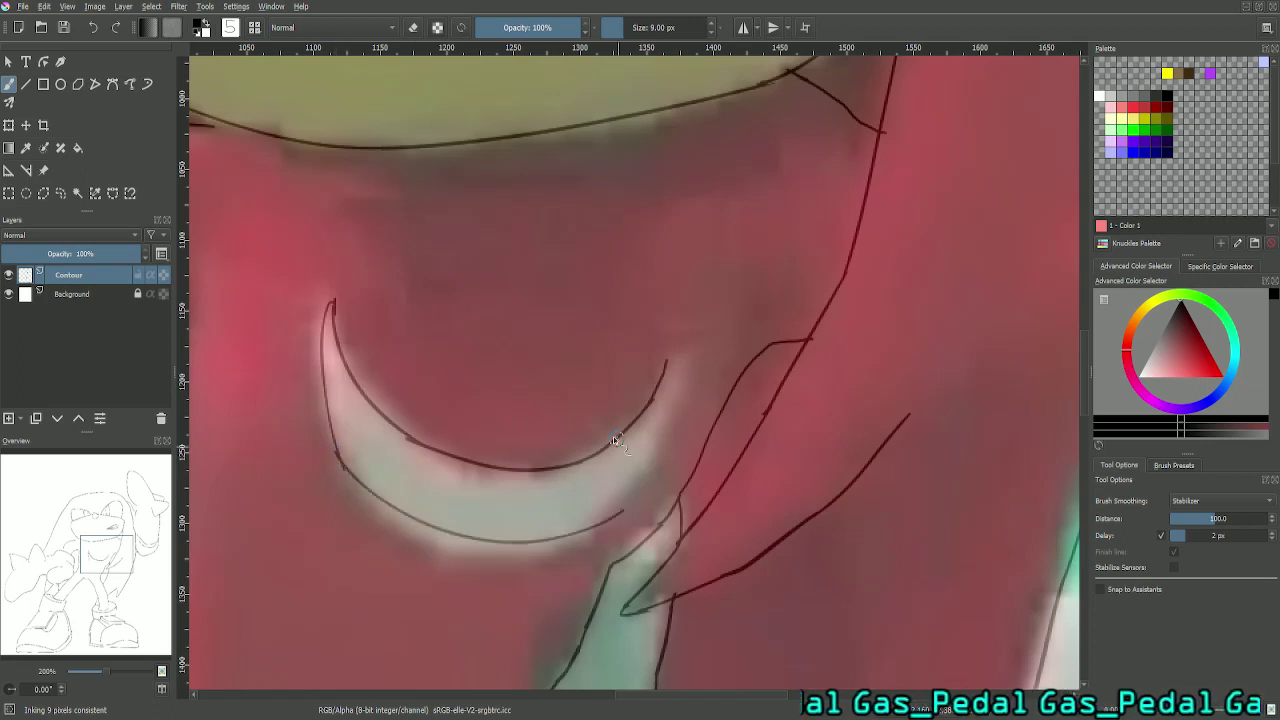
{"action": "key", "text": "ctrl+z"}
{"action": "mouse_move", "coordinate": [341, 464]}
{"action": "left_mouse_down"}
{"action": "mouse_move", "coordinate": [478, 550]}
{"action": "mouse_move", "coordinate": [586, 465]}
{"action": "left_mouse_up"}
{"action": "key", "text": "ctrl+z"}
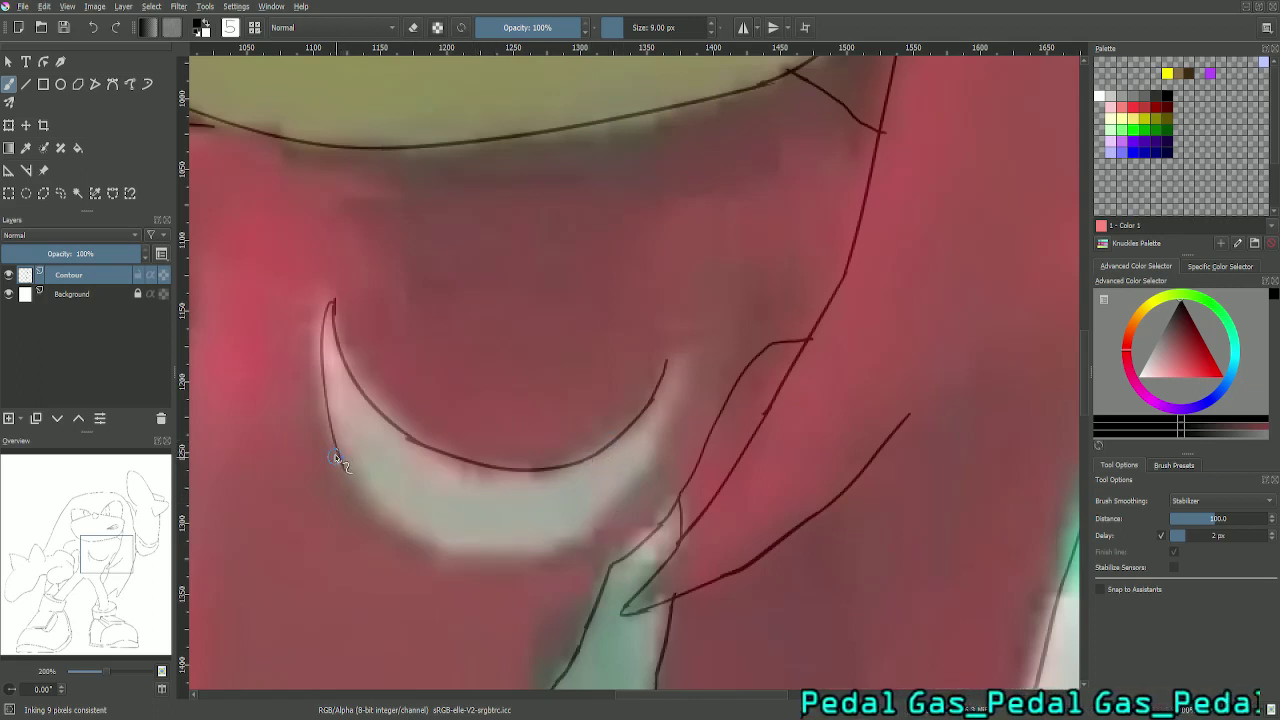
{"action": "left_click_drag", "start_coordinate": [338, 462], "coordinate": [595, 508]}
{"action": "key", "text": "ctrl+z"}
{"action": "mouse_move", "coordinate": [335, 460]}
{"action": "left_mouse_down"}
{"action": "mouse_move", "coordinate": [373, 510]}
{"action": "mouse_move", "coordinate": [553, 539]}
{"action": "left_mouse_up"}
{"action": "key", "text": "ctrl+z"}
{"action": "mouse_move", "coordinate": [339, 462]}
{"action": "left_mouse_down"}
{"action": "mouse_move", "coordinate": [368, 500]}
{"action": "mouse_move", "coordinate": [447, 544]}
{"action": "mouse_move", "coordinate": [575, 537]}
{"action": "left_mouse_up"}
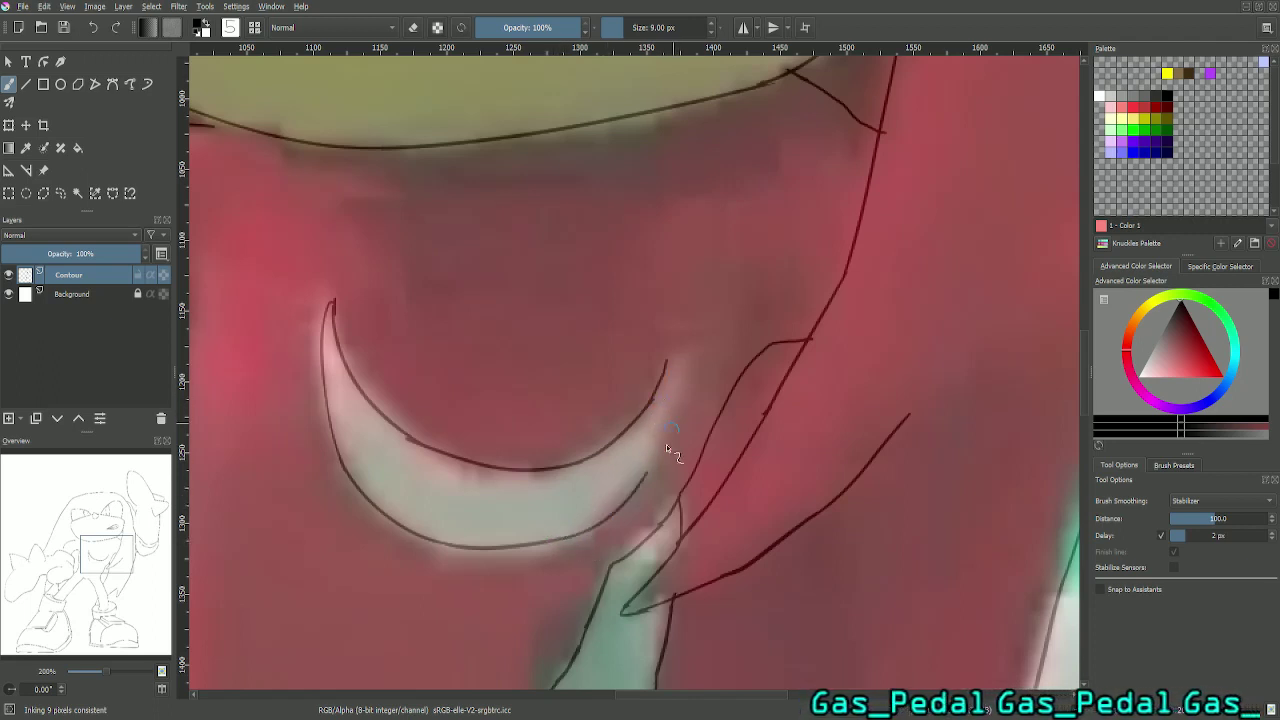
{"action": "mouse_move", "coordinate": [662, 445]}
{"action": "left_mouse_down"}
{"action": "mouse_move", "coordinate": [652, 387]}
{"action": "mouse_move", "coordinate": [680, 464]}
{"action": "mouse_move", "coordinate": [658, 466]}
{"action": "mouse_move", "coordinate": [697, 384]}
{"action": "mouse_move", "coordinate": [669, 384]}
{"action": "mouse_move", "coordinate": [688, 315]}
{"action": "left_mouse_up"}
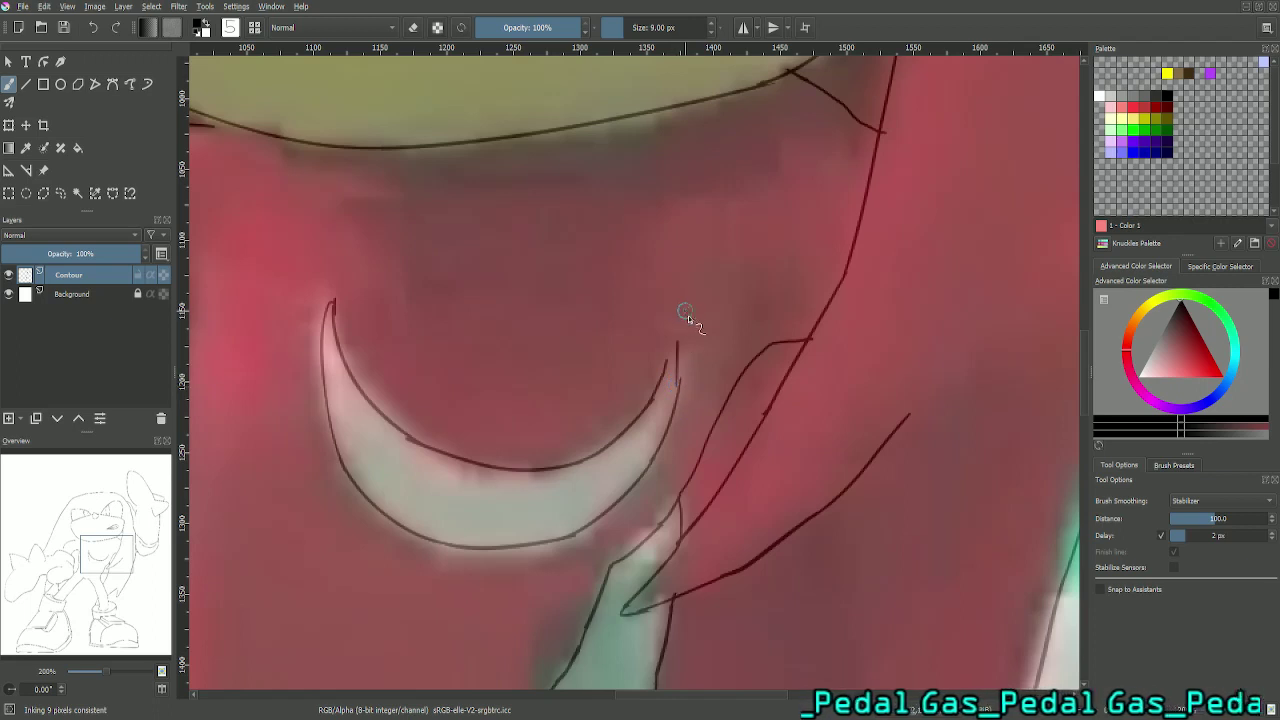
{"action": "key", "text": "ctrl+z"}
{"action": "left_click_drag", "start_coordinate": [682, 381], "coordinate": [669, 300]}
{"action": "key", "text": "ctrl+z"}
{"action": "key", "text": "ctrl+z"}
{"action": "key", "text": "ctrl+z"}
{"action": "key", "text": "ctrl+z"}
{"action": "left_click_drag", "start_coordinate": [685, 388], "coordinate": [700, 329]}
{"action": "key", "text": "ctrl+z"}
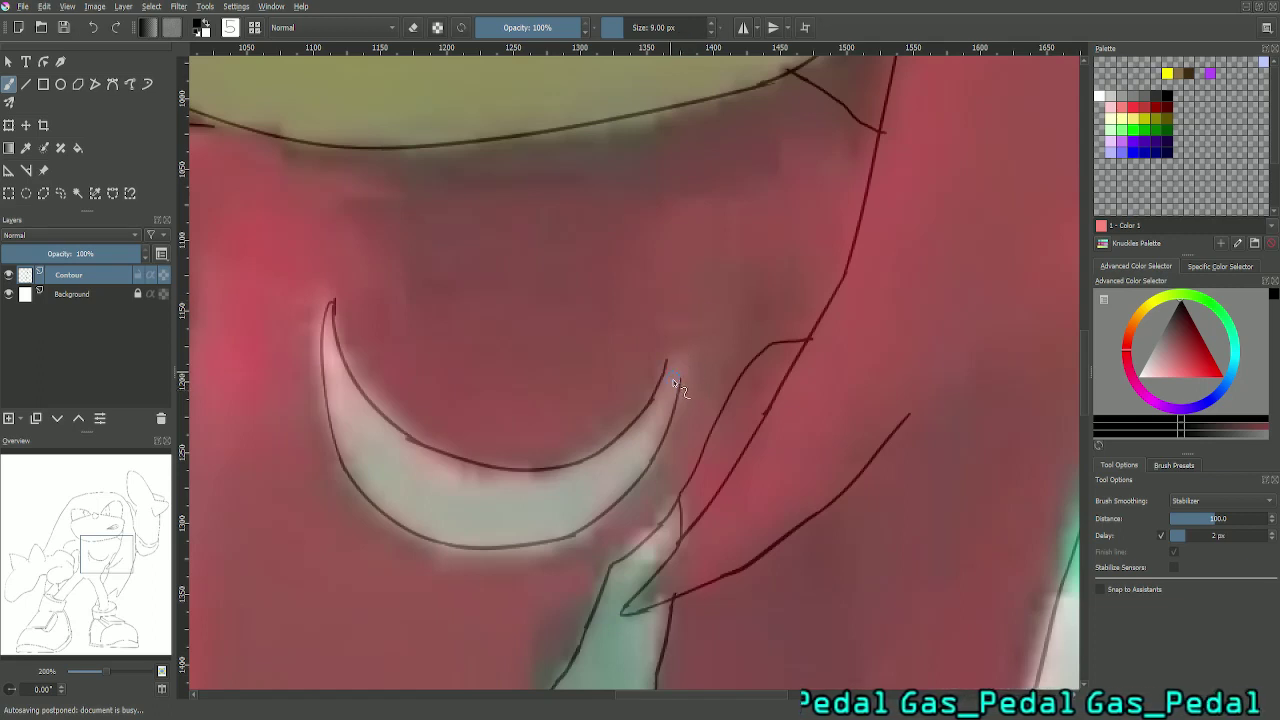
Step: Extend the crescent's inner and outer edges upward and join them in a closed point at the right tip
{"action": "left_click_drag", "start_coordinate": [679, 388], "coordinate": [657, 299]}
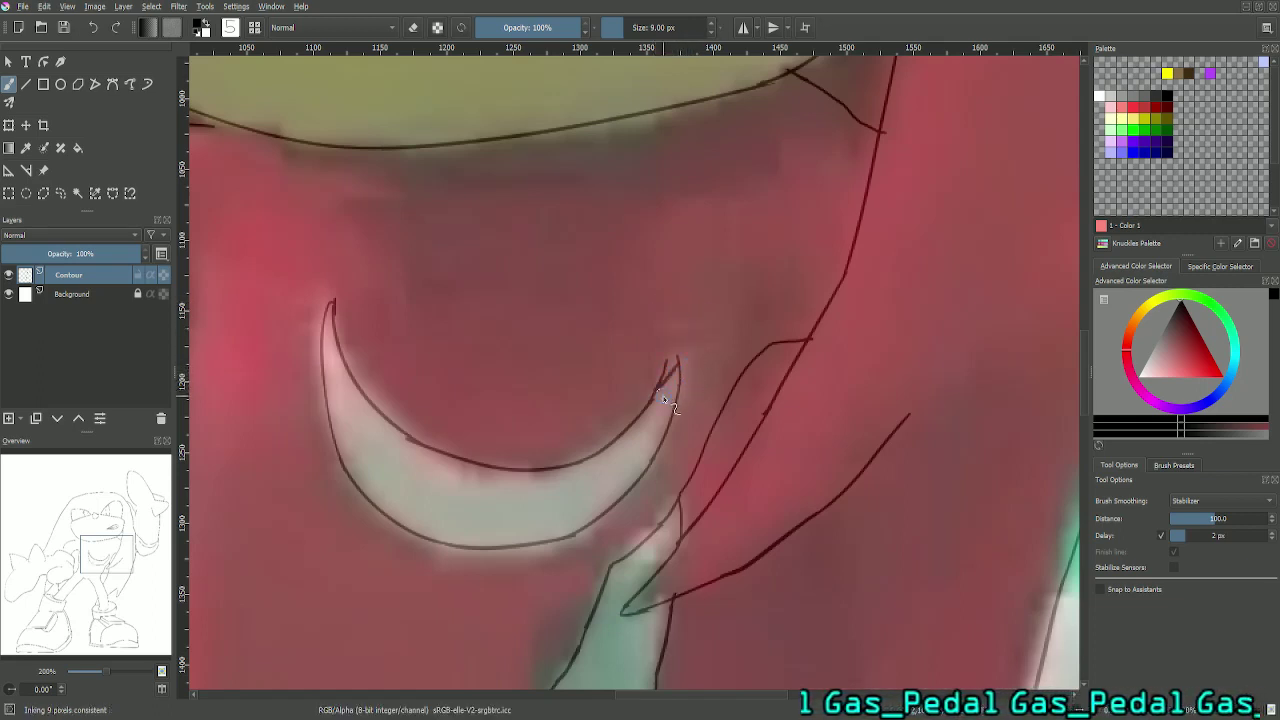
{"action": "left_click_drag", "start_coordinate": [650, 405], "coordinate": [694, 326]}
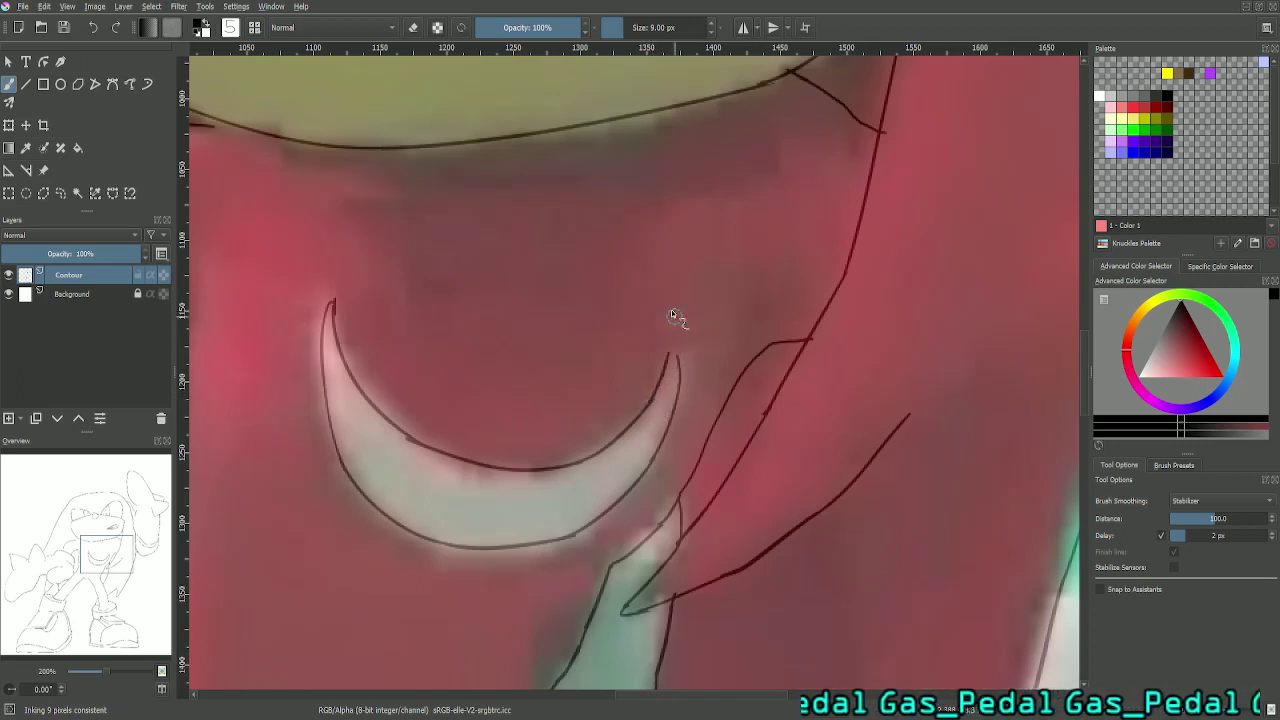
{"action": "mouse_move", "coordinate": [671, 414]}
{"action": "left_mouse_down"}
{"action": "mouse_move", "coordinate": [666, 354]}
{"action": "mouse_move", "coordinate": [677, 374]}
{"action": "left_mouse_up"}
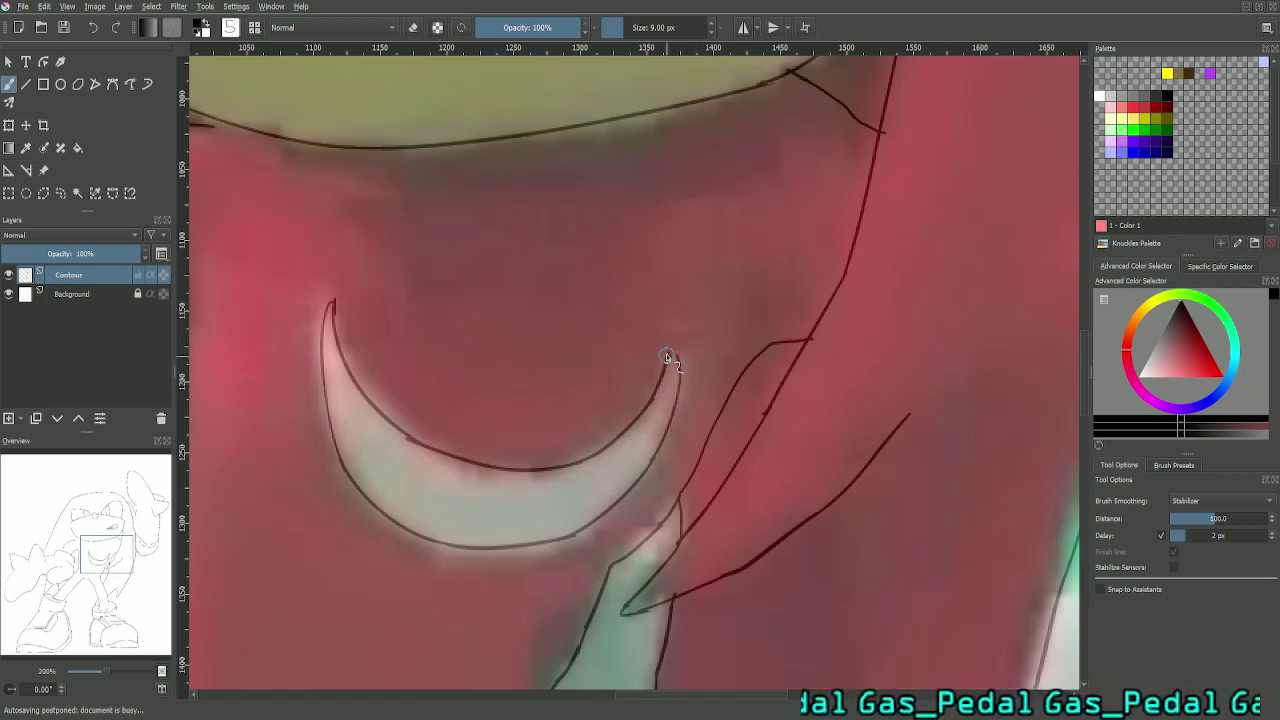
{"action": "left_click_drag", "start_coordinate": [668, 351], "coordinate": [673, 405]}
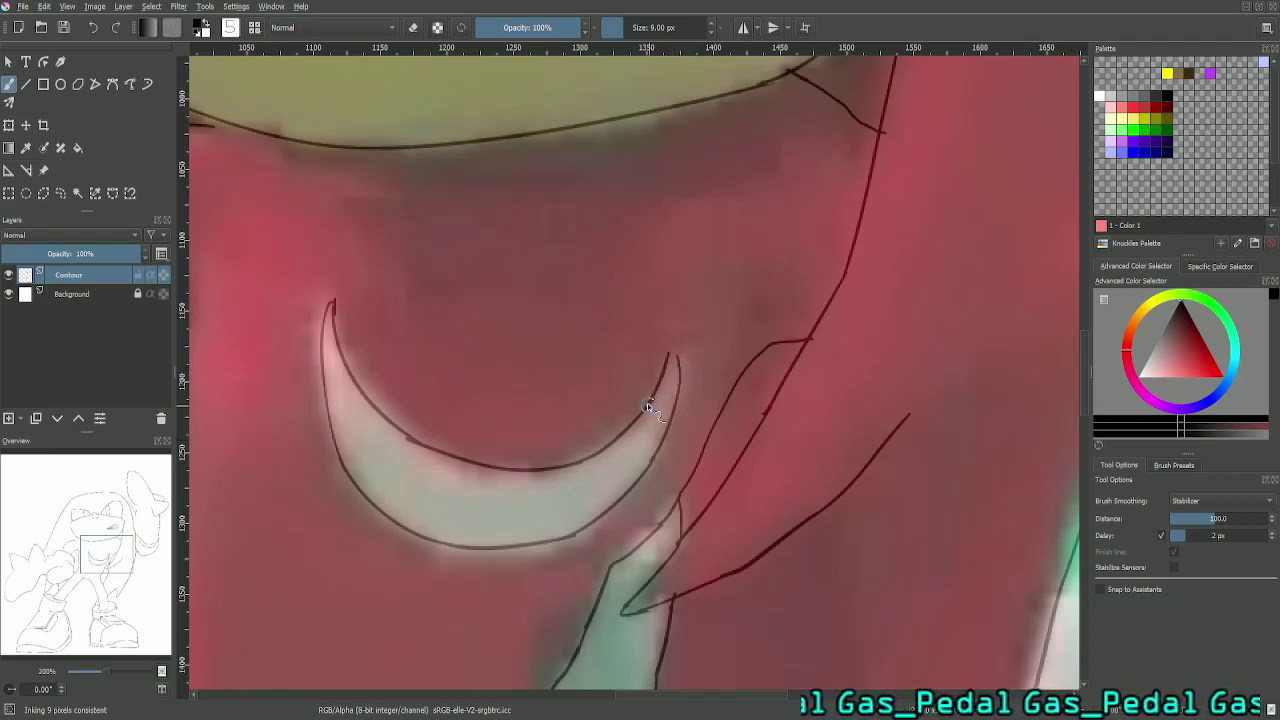
{"action": "key", "text": "ctrl+z"}
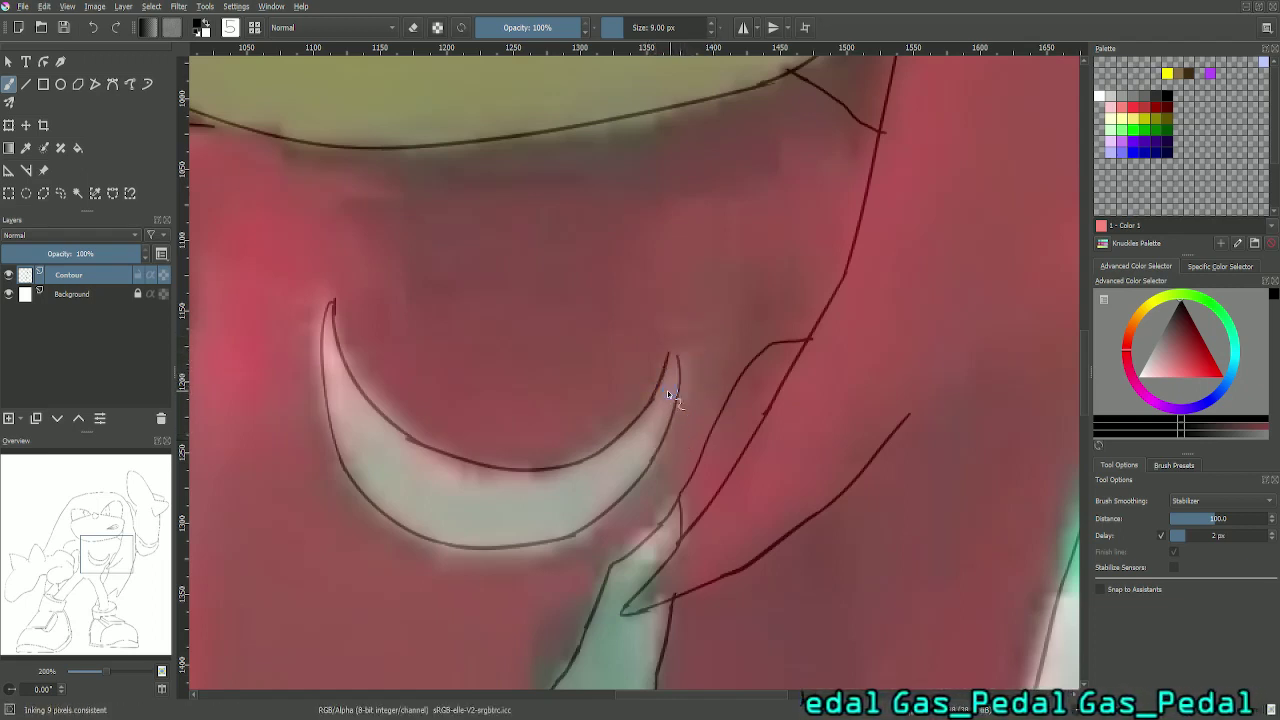
{"action": "mouse_move", "coordinate": [656, 401]}
{"action": "left_mouse_down"}
{"action": "mouse_move", "coordinate": [671, 327]}
{"action": "mouse_move", "coordinate": [672, 418]}
{"action": "left_mouse_up"}
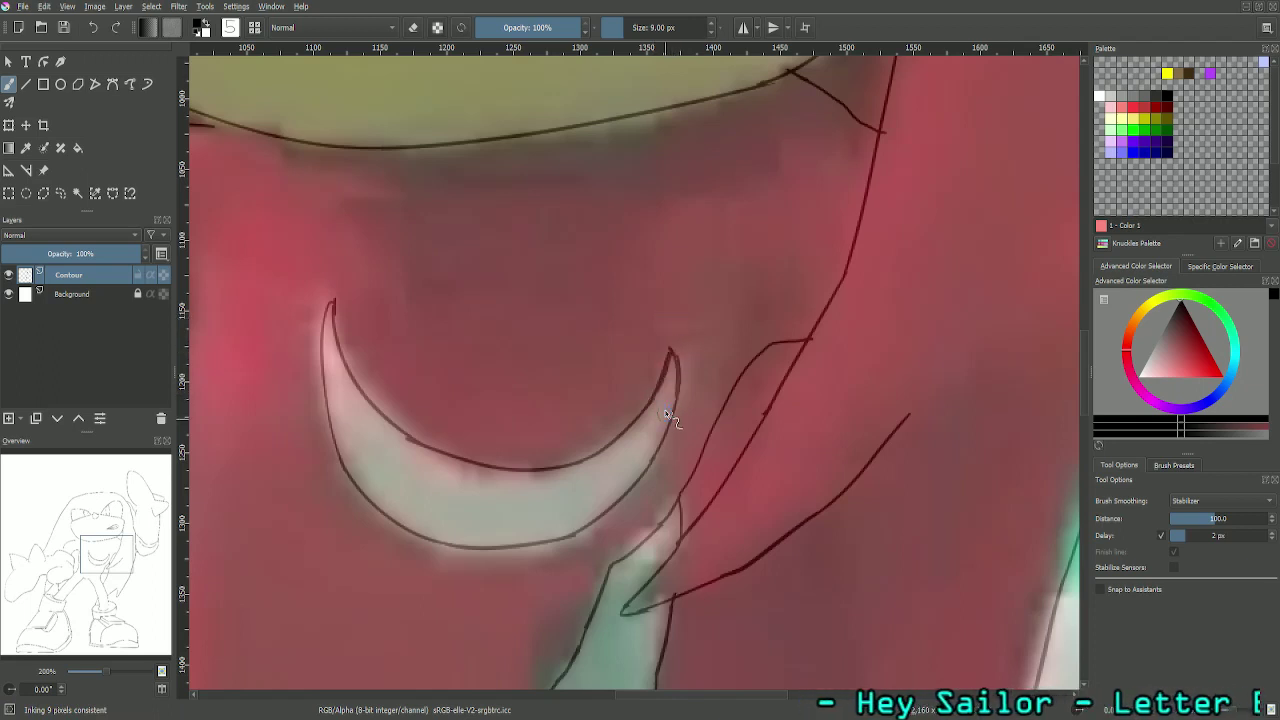
Step: Erase the excess line thickness around the crescent's right tip at 18 px and re-ink both edges at 9 px
{"action": "key", "text": "ctrl+plus"}
{"action": "key", "text": "ctrl+plus"}
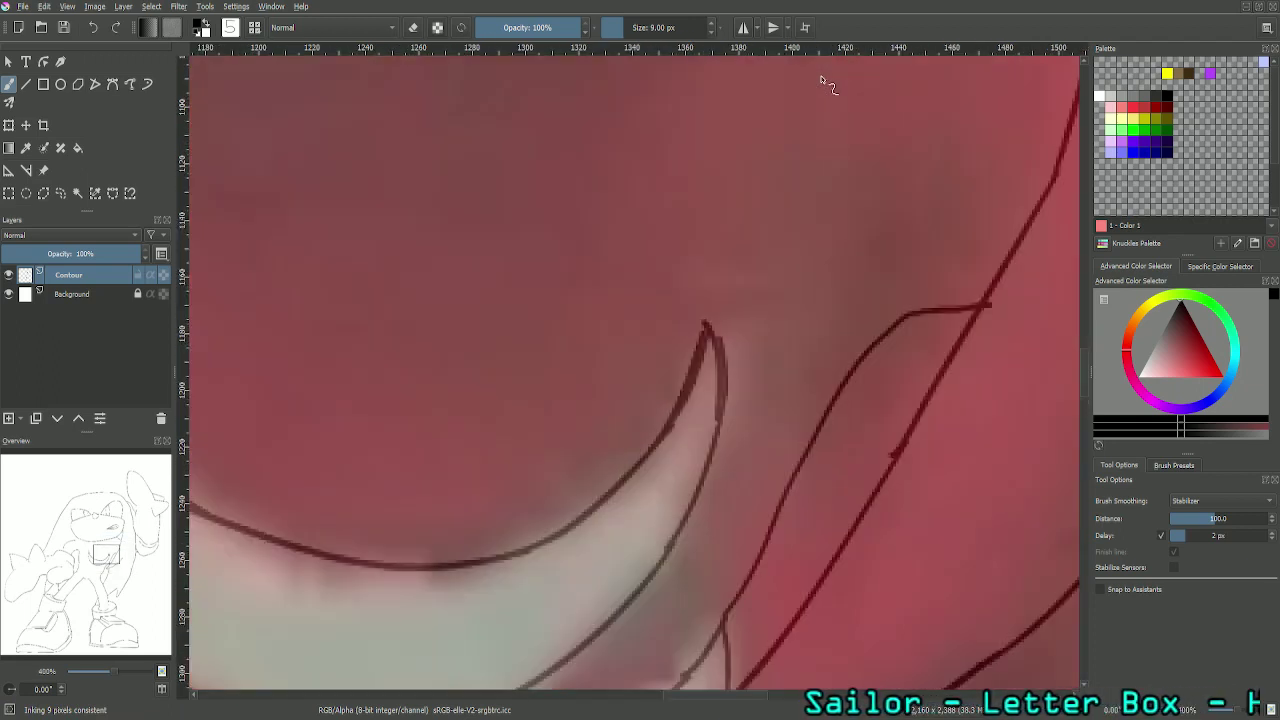
{"action": "left_click", "coordinate": [413, 27]}
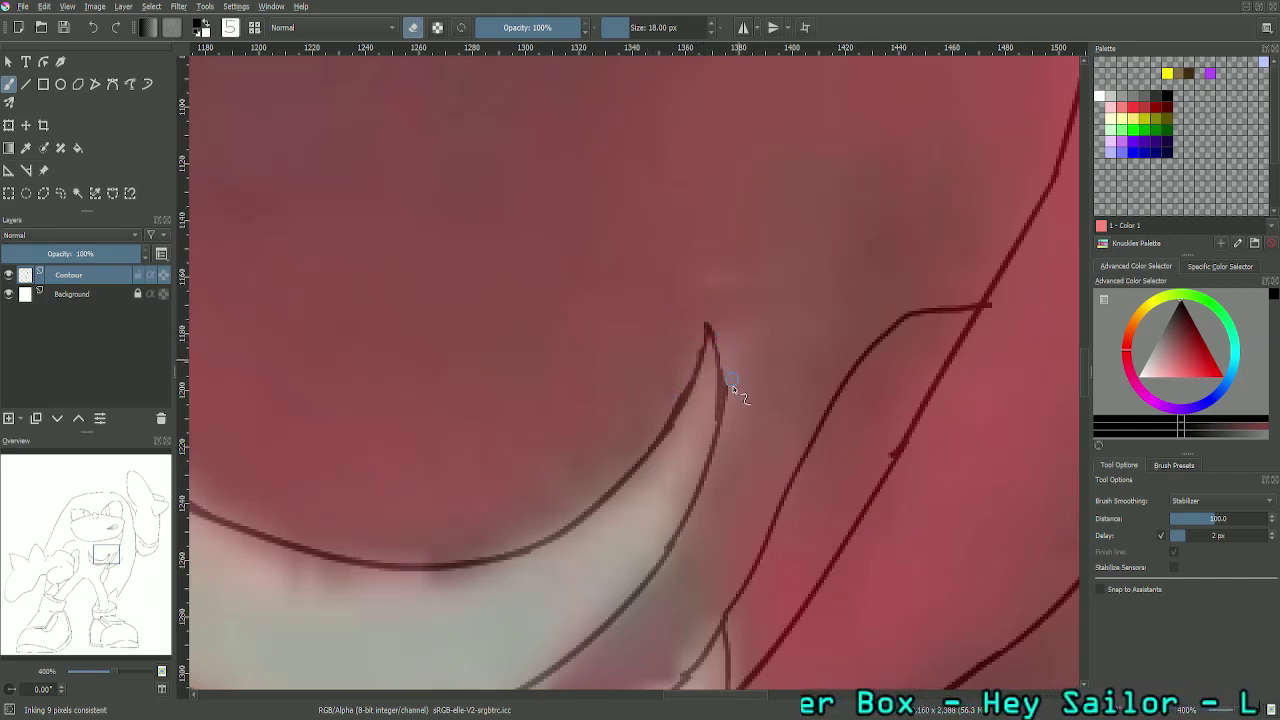
{"action": "left_click", "coordinate": [413, 27]}
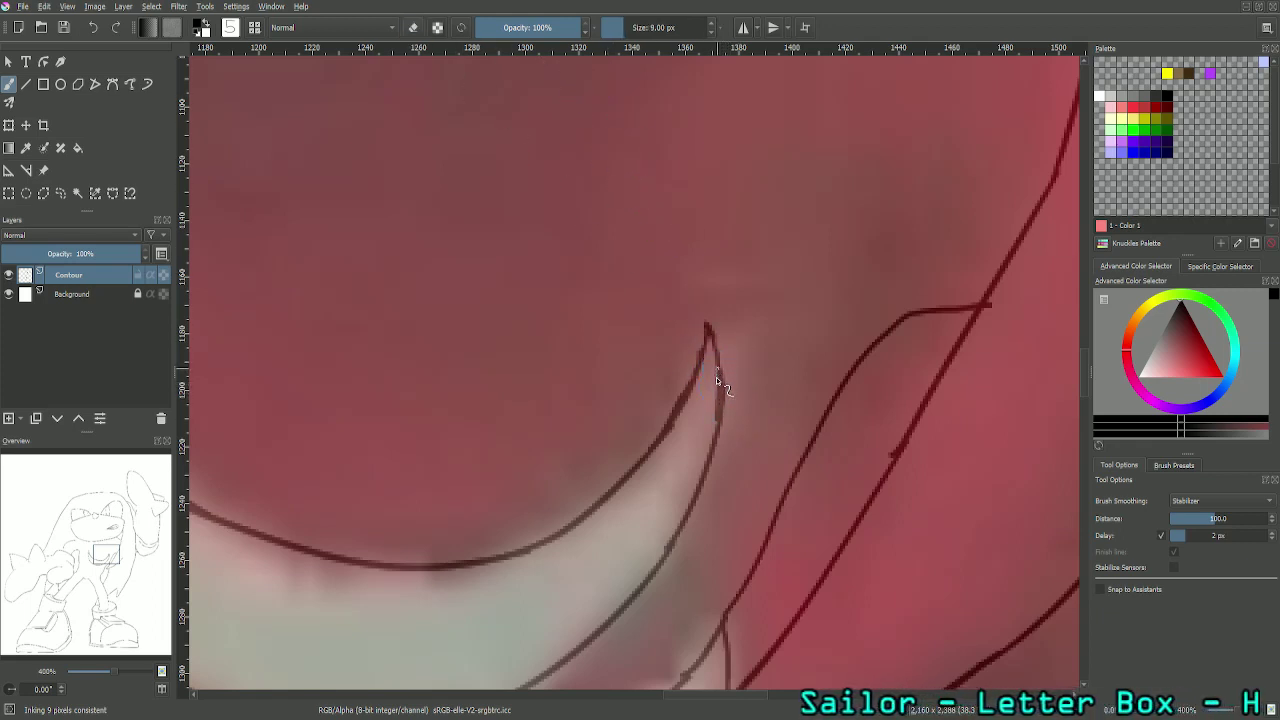
{"action": "left_click_drag", "start_coordinate": [722, 389], "coordinate": [720, 415]}
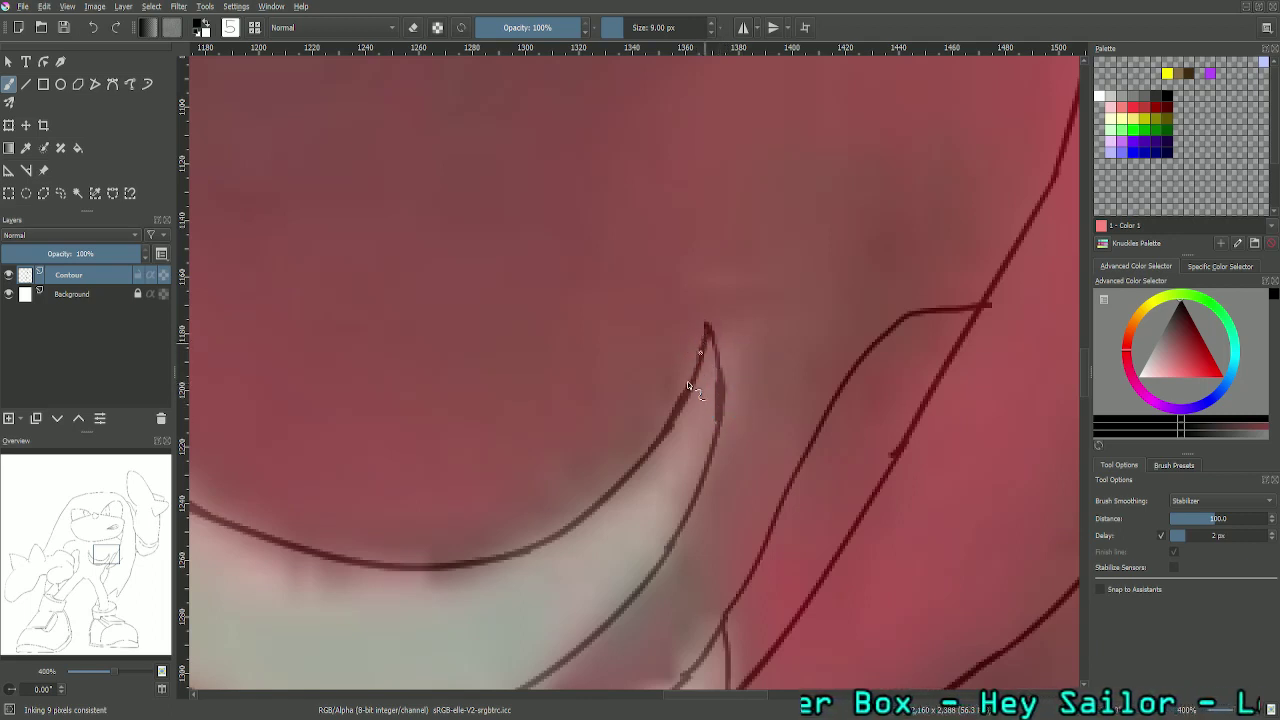
{"action": "left_click_drag", "start_coordinate": [703, 334], "coordinate": [672, 408]}
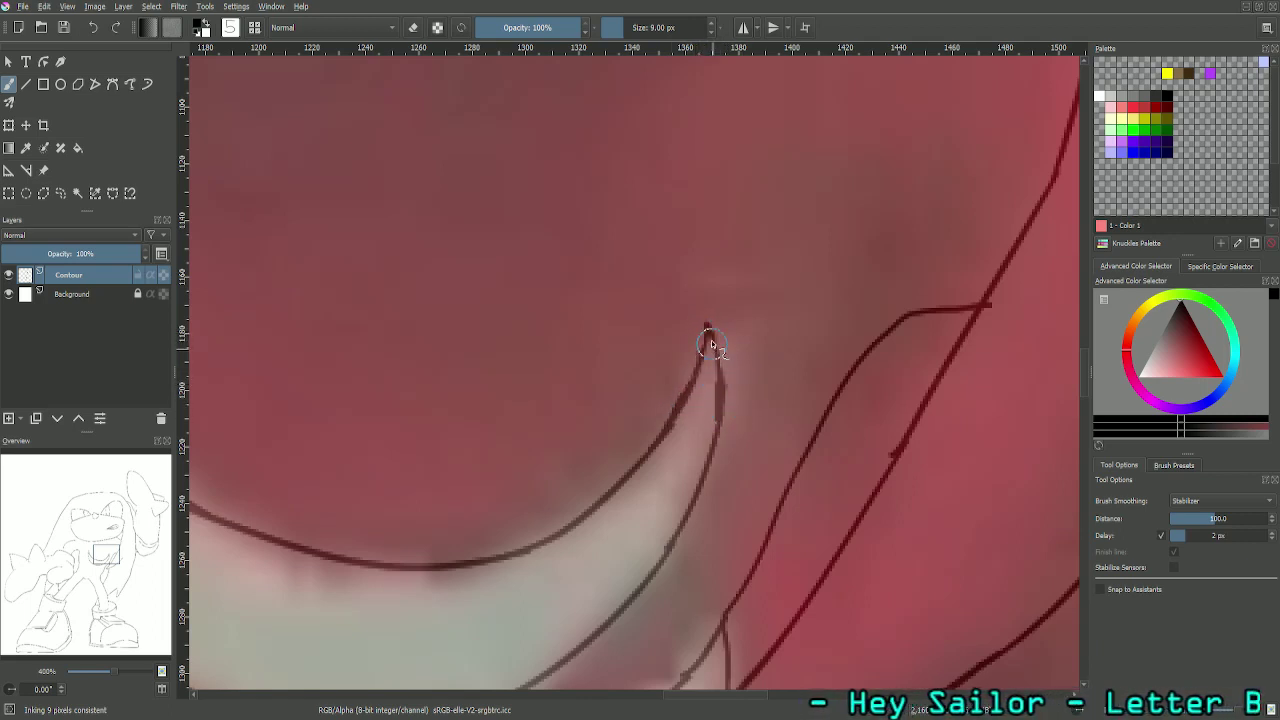
Step: Set the reference image's opacity to 0% to inspect the bare line art of the whole figure, and bring it back to 76%
{"action": "key", "text": "minus"}
{"action": "key", "text": "minus"}
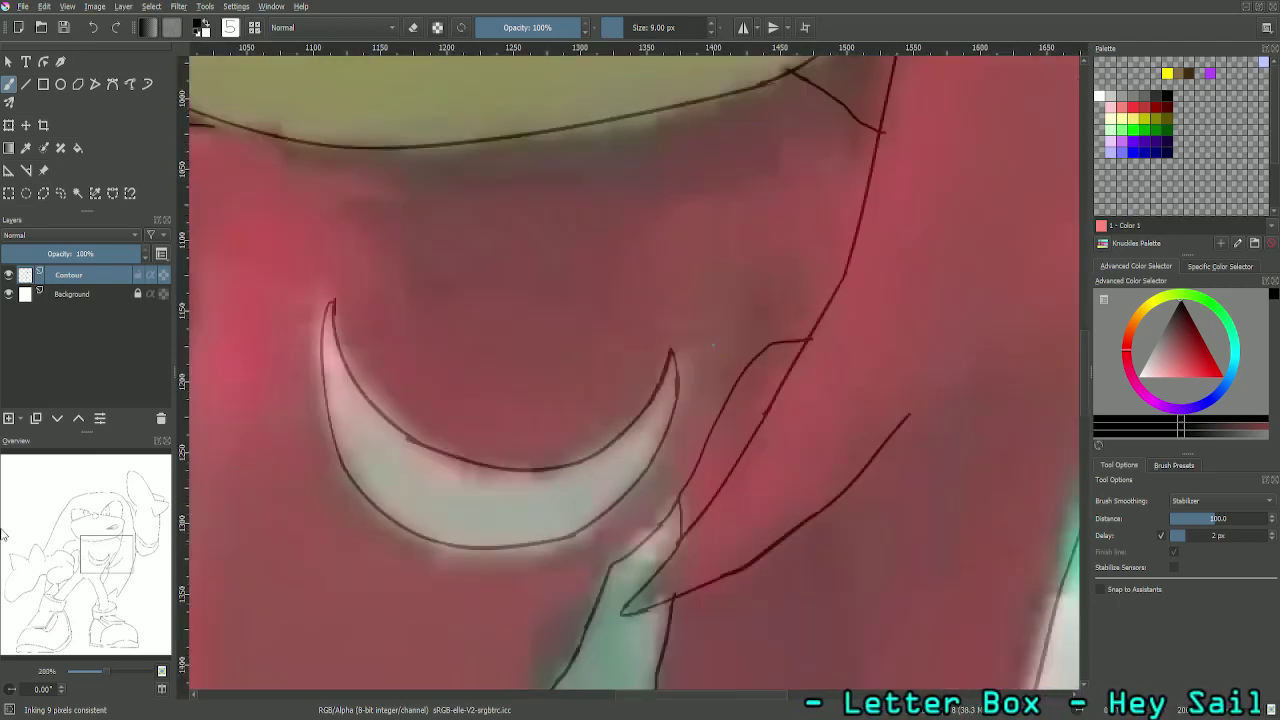
{"action": "key", "text": "minus"}
{"action": "key", "text": "minus"}
{"action": "key", "text": "minus"}
{"action": "key", "text": "minus"}
{"action": "key", "text": "minus"}
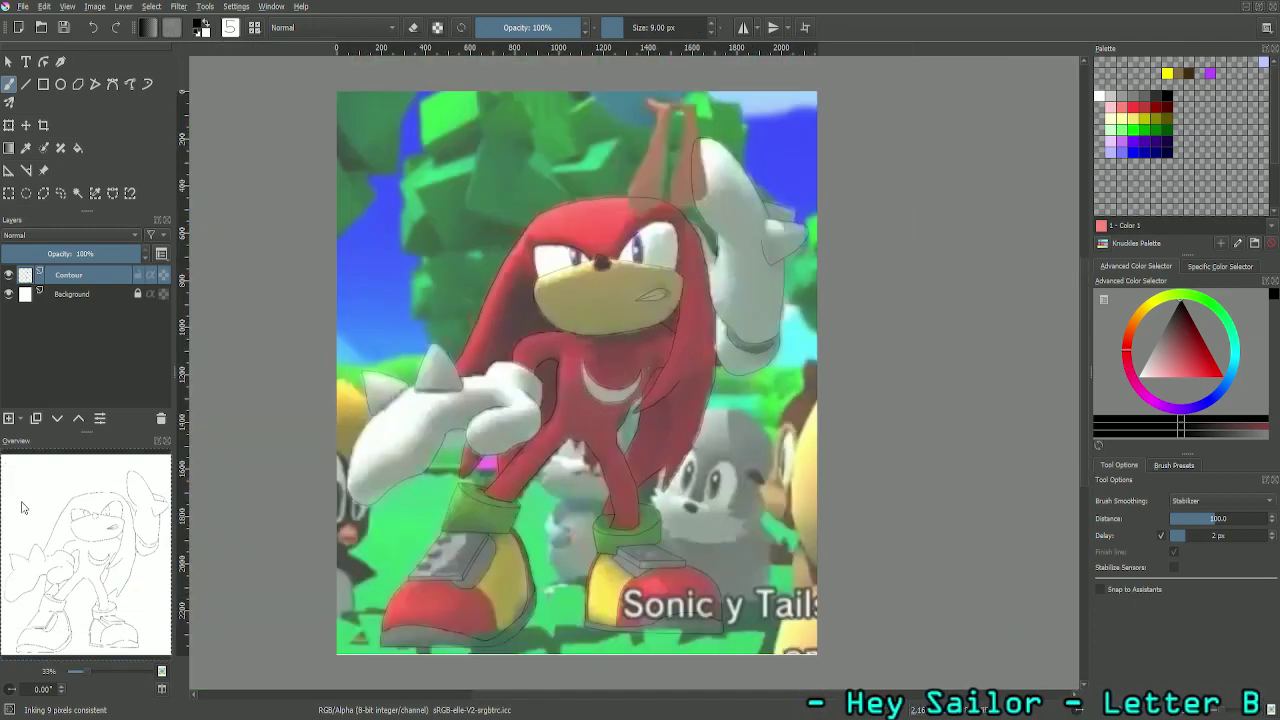
{"action": "left_click", "coordinate": [43, 170]}
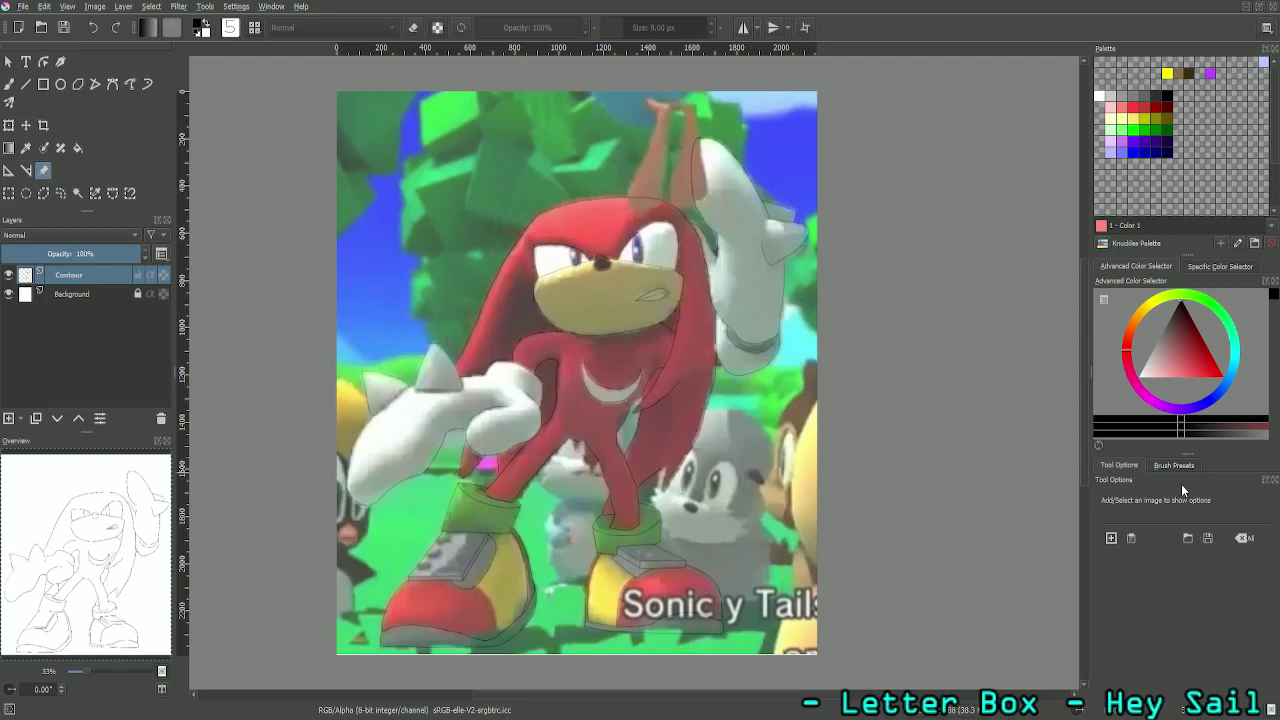
{"action": "left_click", "coordinate": [690, 363]}
{"action": "left_click_drag", "start_coordinate": [1228, 502], "coordinate": [949, 591]}
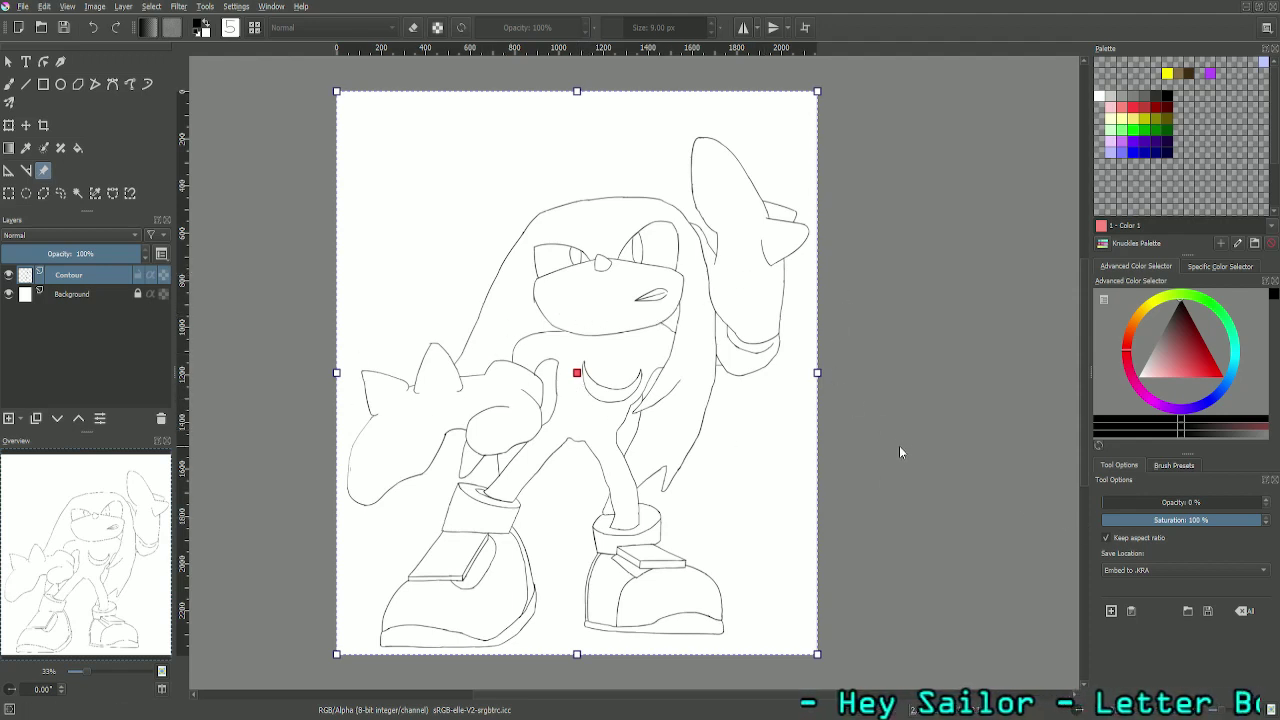
{"action": "left_click_drag", "start_coordinate": [1172, 504], "coordinate": [1224, 504]}
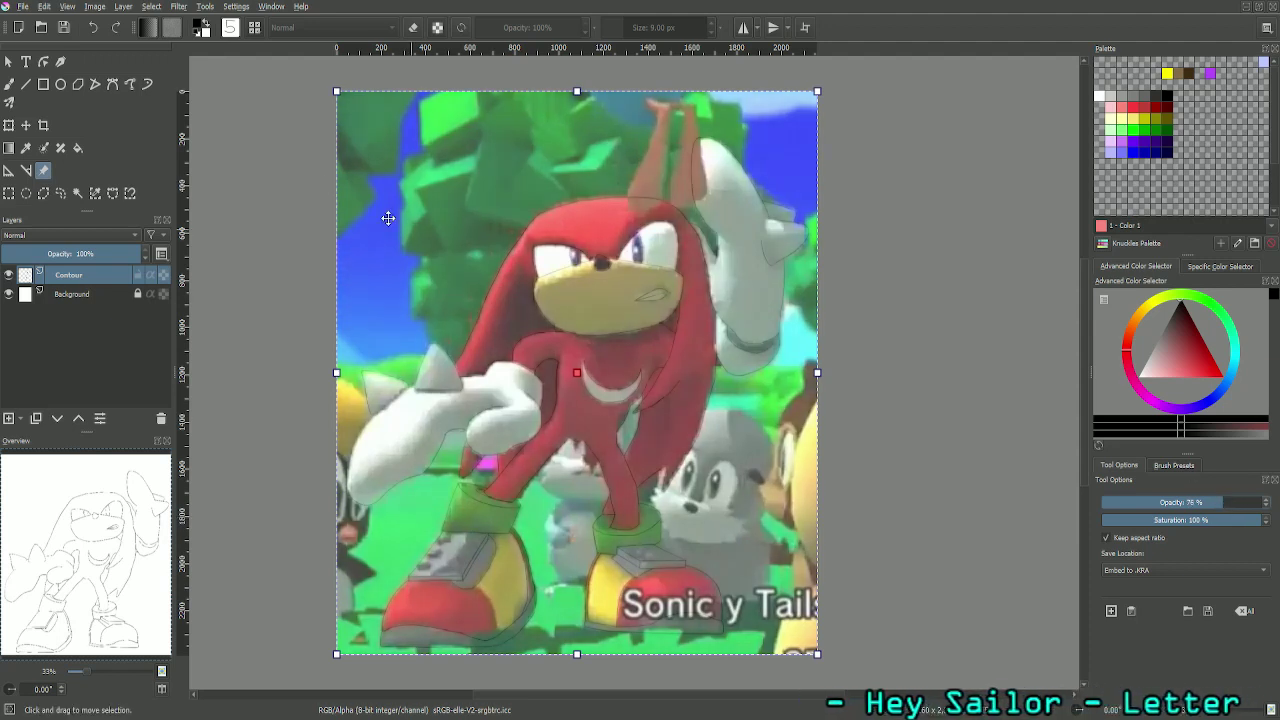
Step: Ink the curved boundary between the red toe and the yellow side panel of the left shoe, starting at the grey tongue
{"action": "left_click", "coordinate": [9, 84]}
{"action": "left_click_drag", "start_coordinate": [107, 524], "coordinate": [84, 538]}
{"action": "scroll", "coordinate": [84, 538], "scroll_direction": "up", "scroll_amount": 1}
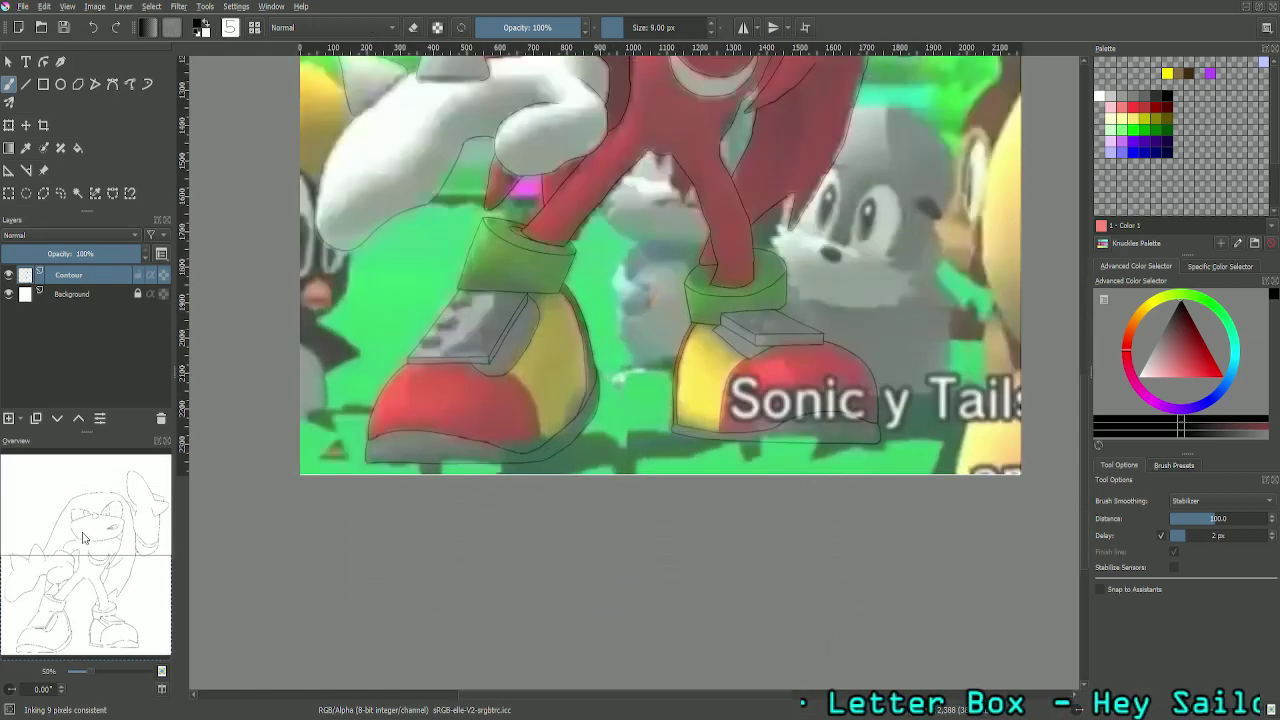
{"action": "scroll", "coordinate": [84, 538], "scroll_direction": "up", "scroll_amount": 1}
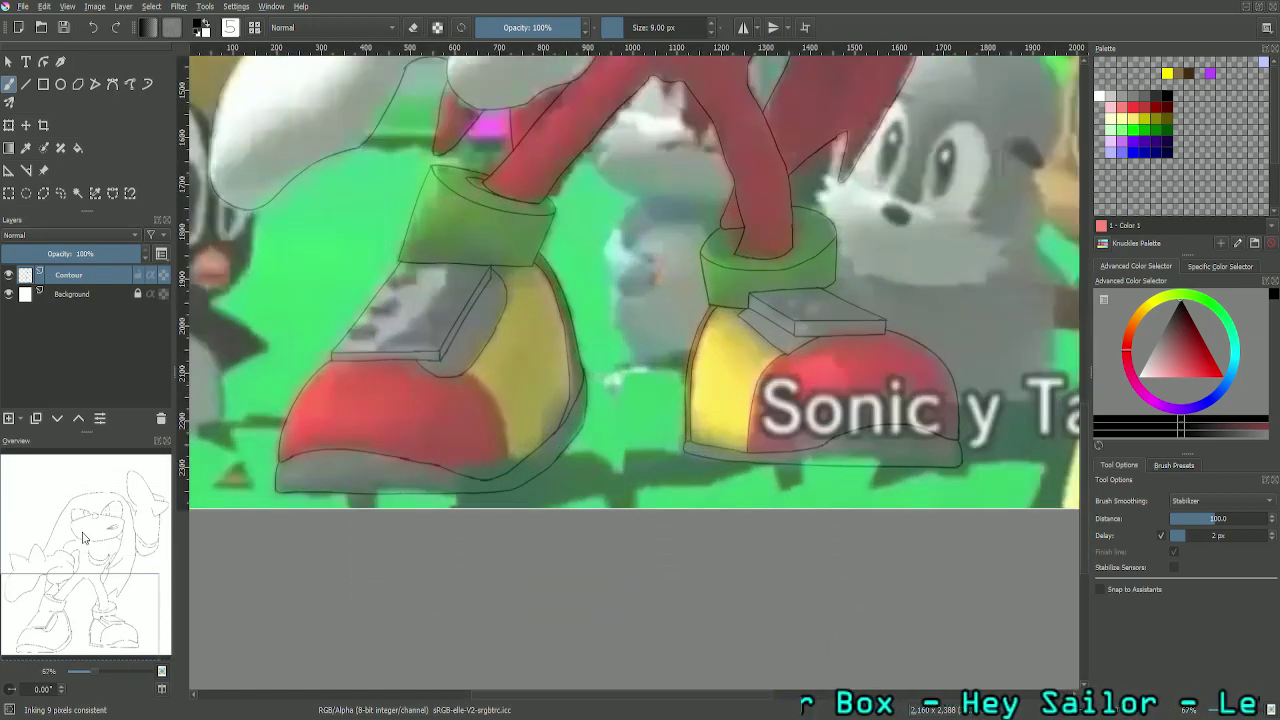
{"action": "left_click_drag", "start_coordinate": [135, 604], "coordinate": [117, 602]}
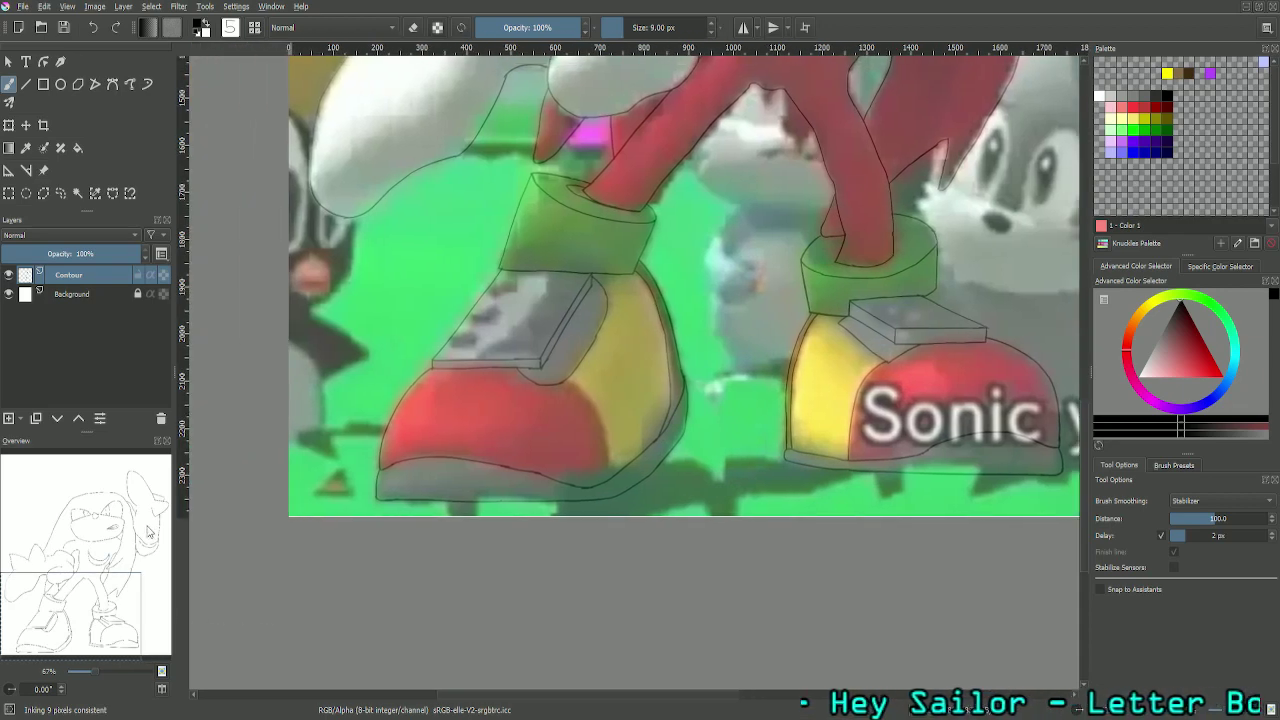
{"action": "scroll", "coordinate": [147, 531], "scroll_direction": "up", "scroll_amount": 2}
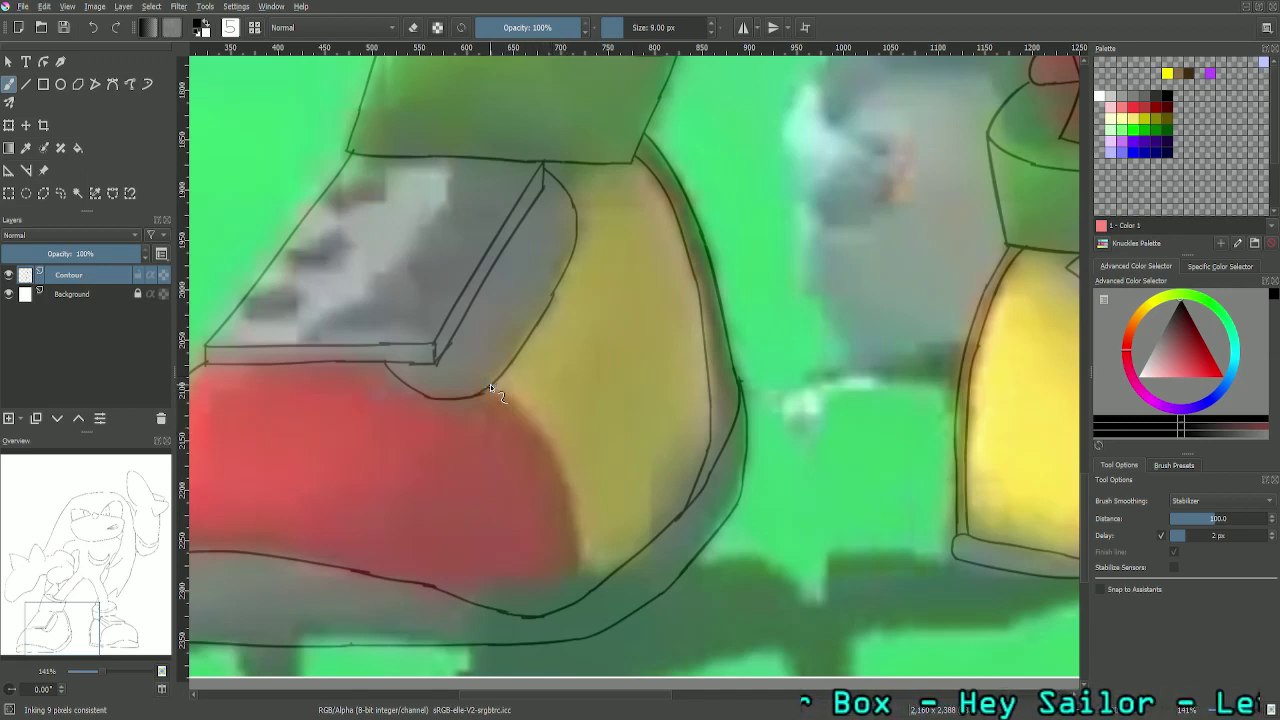
{"action": "left_click_drag", "start_coordinate": [490, 386], "coordinate": [566, 500]}
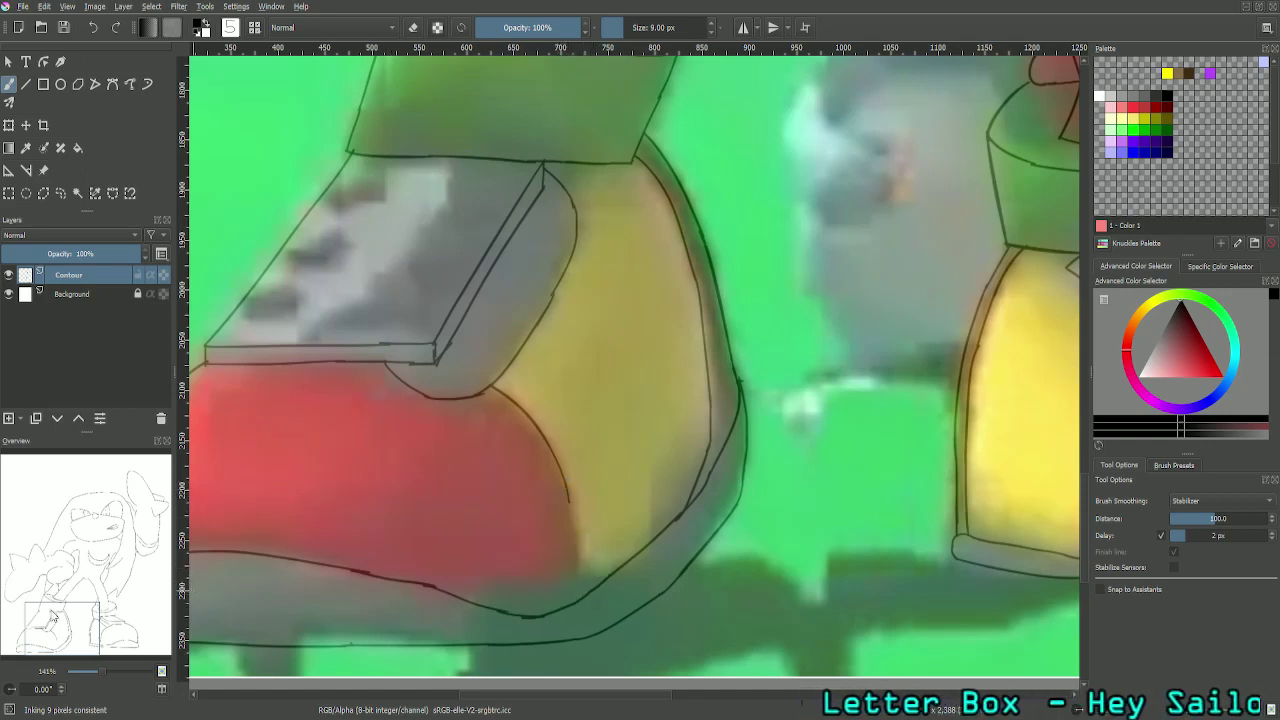
Step: Erase the dipping stretch of the left shoe's upper sole edge at 18 px and re-ink it as a shallower curve at 9 px
{"action": "left_click_drag", "start_coordinate": [53, 617], "coordinate": [46, 629]}
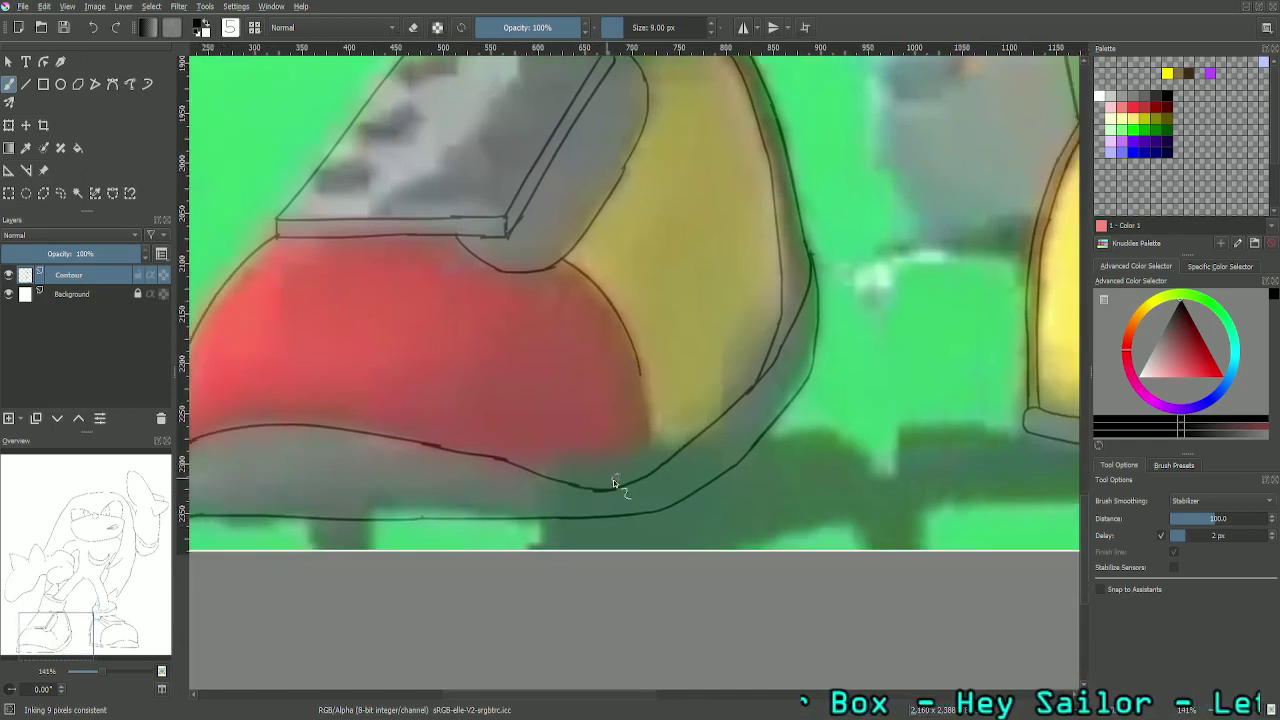
{"action": "key", "text": "e"}
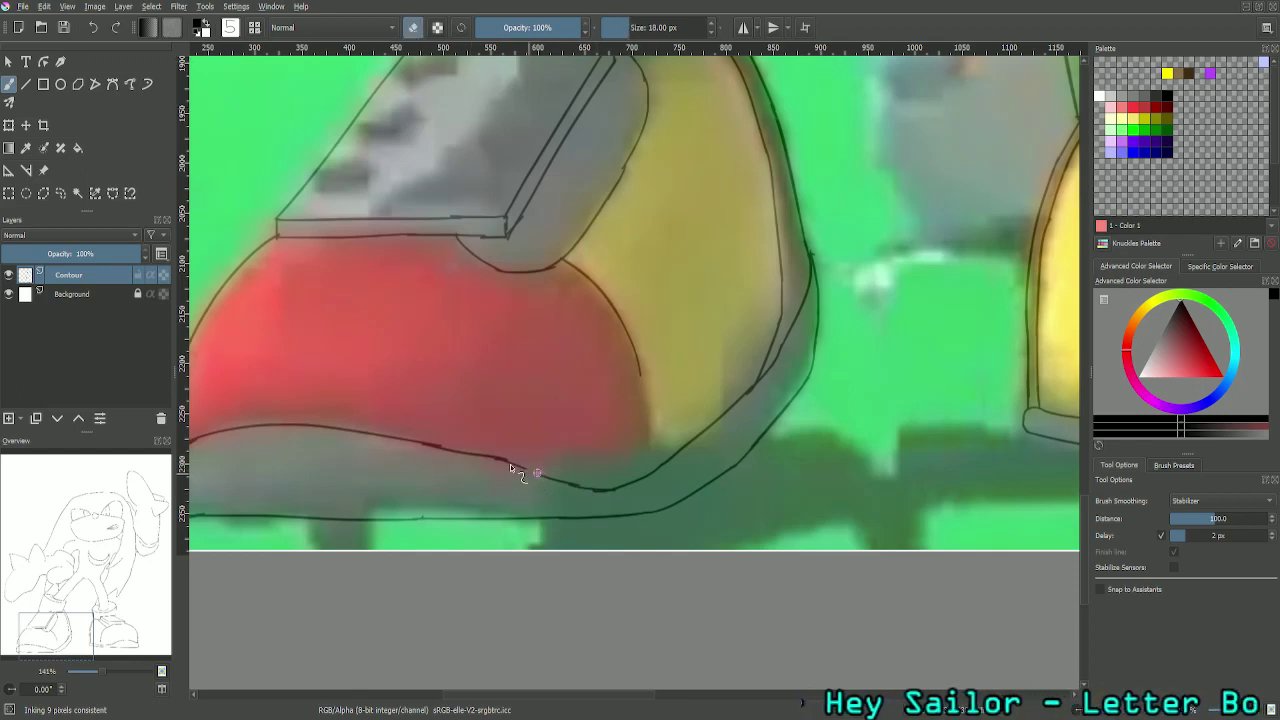
{"action": "left_click_drag", "start_coordinate": [560, 486], "coordinate": [615, 492]}
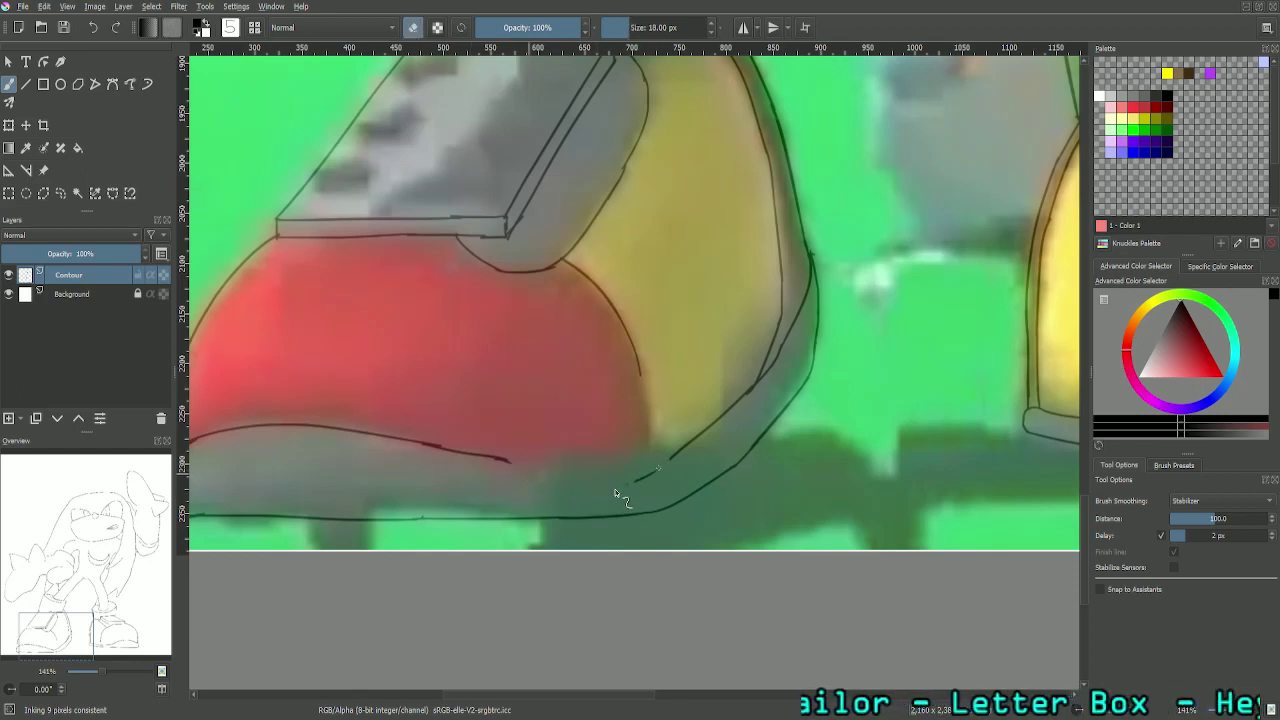
{"action": "left_click_drag", "start_coordinate": [675, 462], "coordinate": [690, 447]}
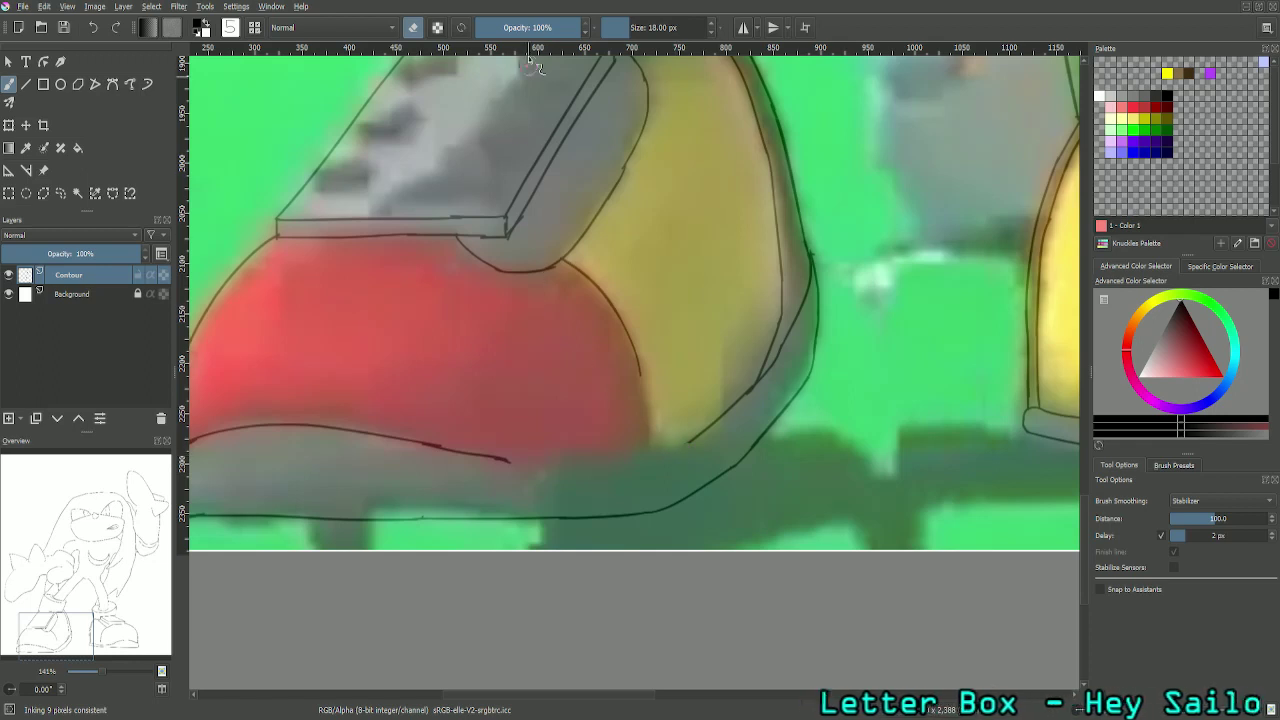
{"action": "left_click", "coordinate": [413, 27]}
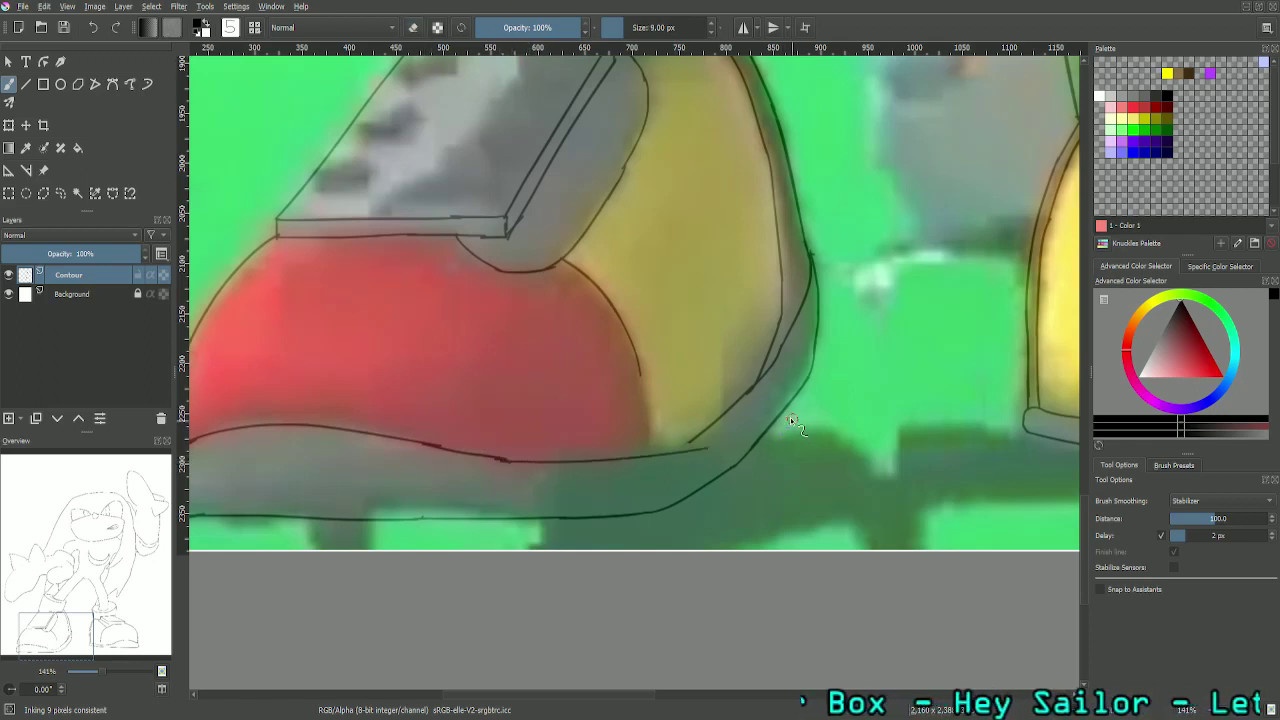
{"action": "left_click_drag", "start_coordinate": [507, 461], "coordinate": [686, 447]}
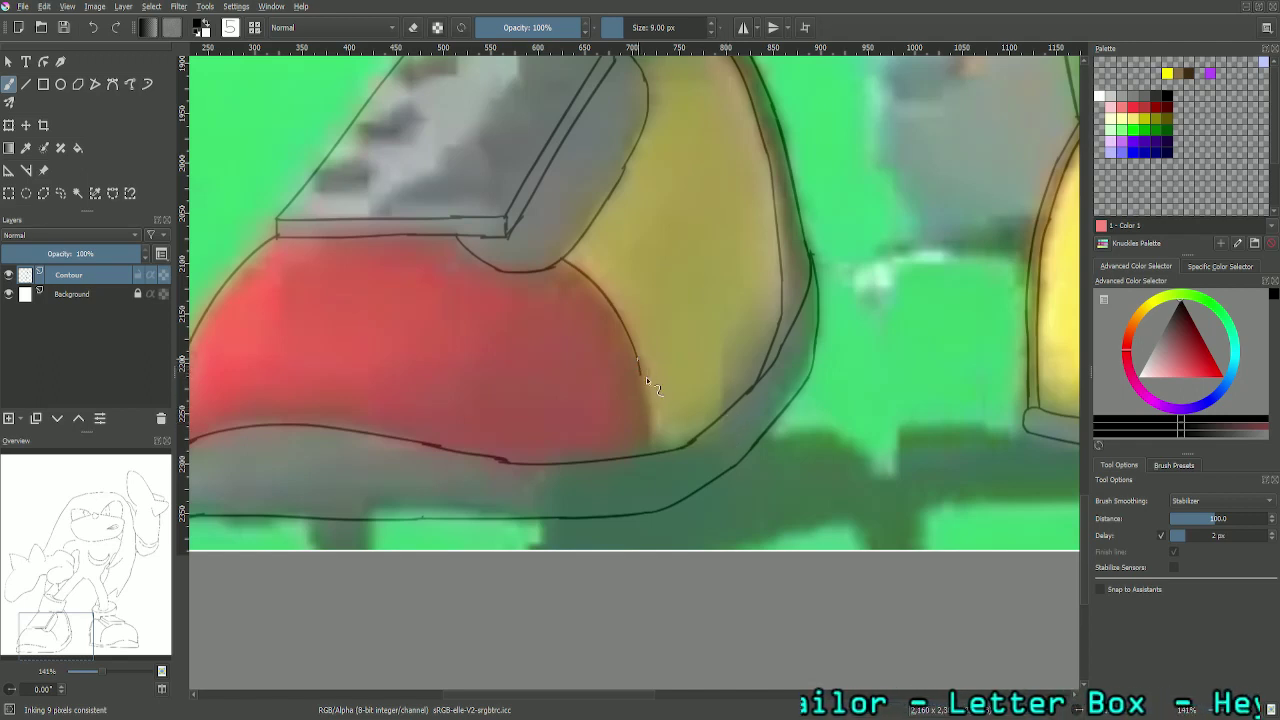
Step: Extend the left shoe's toe-to-side-panel boundary down to the sole line and erase the overshoot beyond it
{"action": "left_click_drag", "start_coordinate": [643, 377], "coordinate": [650, 490]}
{"action": "key", "text": "ctrl+z"}
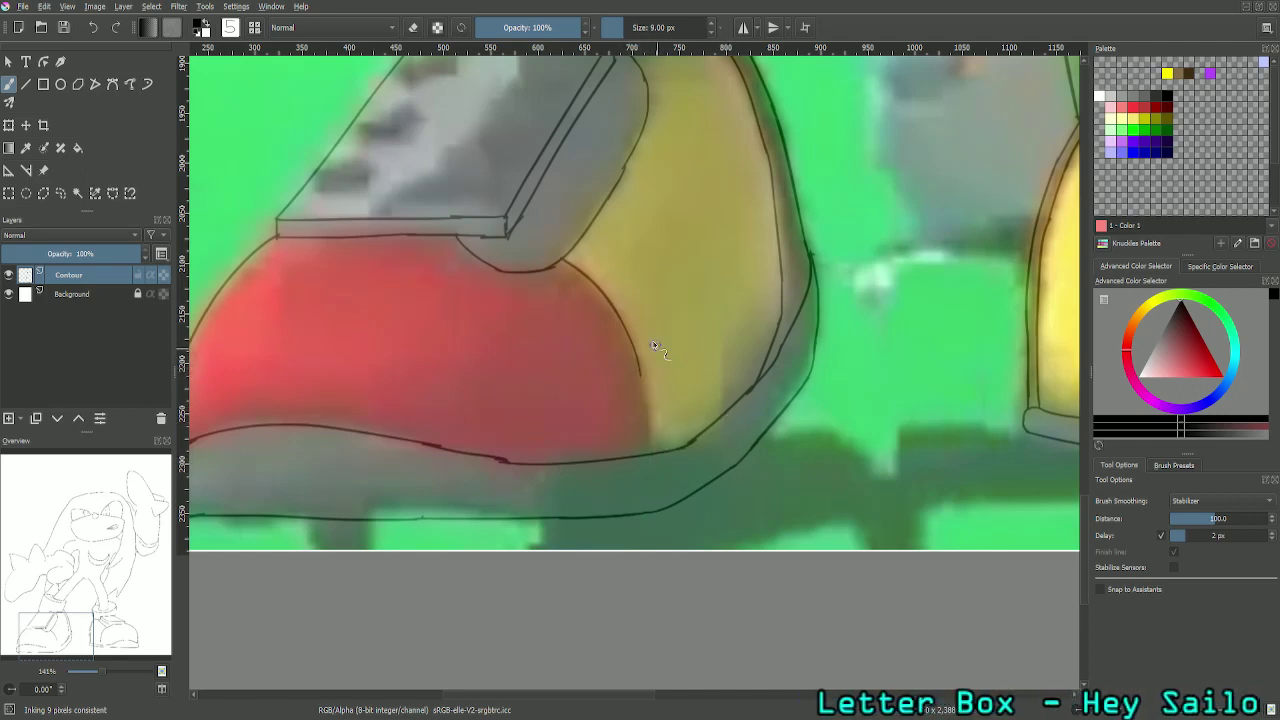
{"action": "left_click_drag", "start_coordinate": [637, 358], "coordinate": [638, 476]}
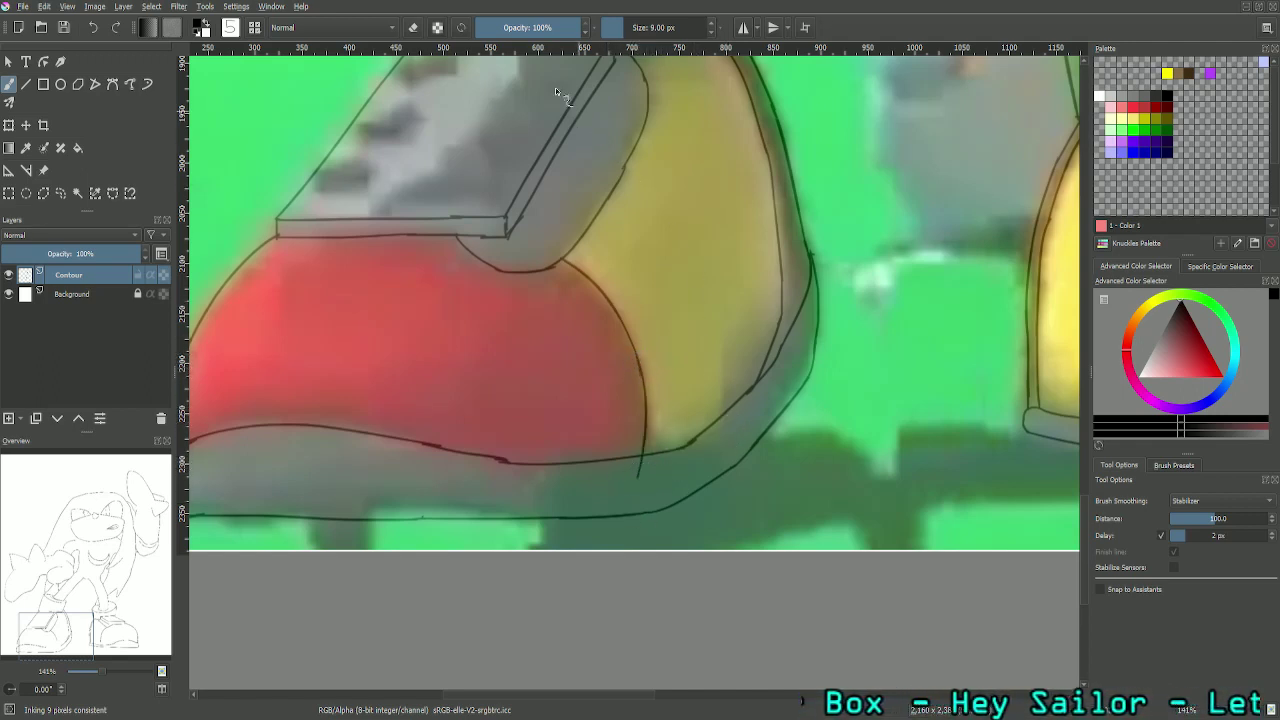
{"action": "left_click", "coordinate": [413, 27]}
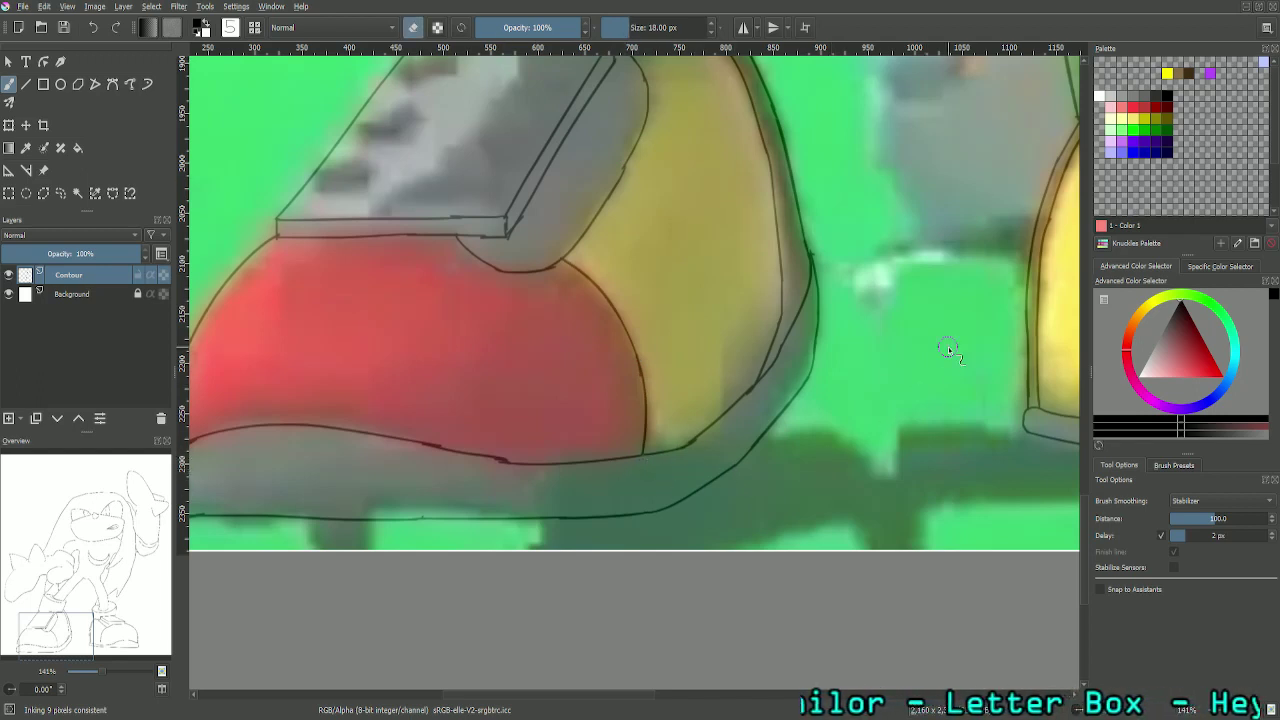
Step: Erase the lower part of the right leg's inner edge just above the green cuff at 18 px
{"action": "key", "text": "minus"}
{"action": "key", "text": "minus"}
{"action": "key", "text": "minus"}
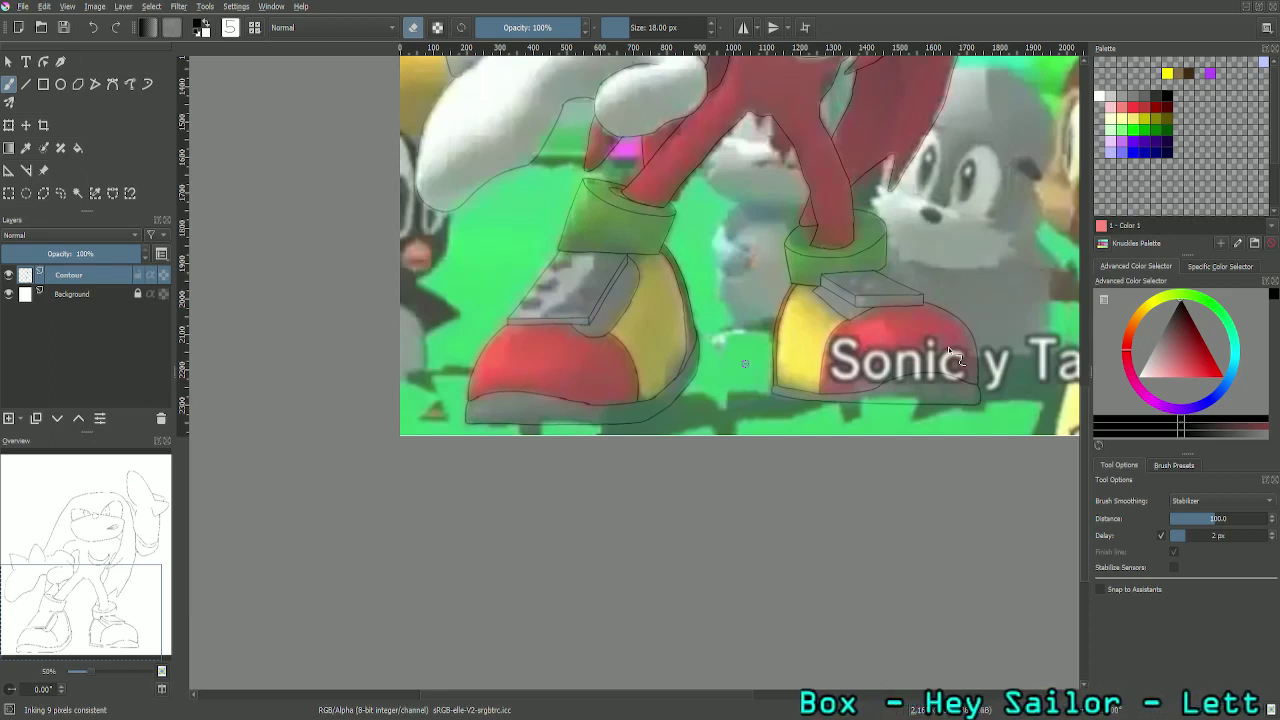
{"action": "key", "text": "plus"}
{"action": "key", "text": "plus"}
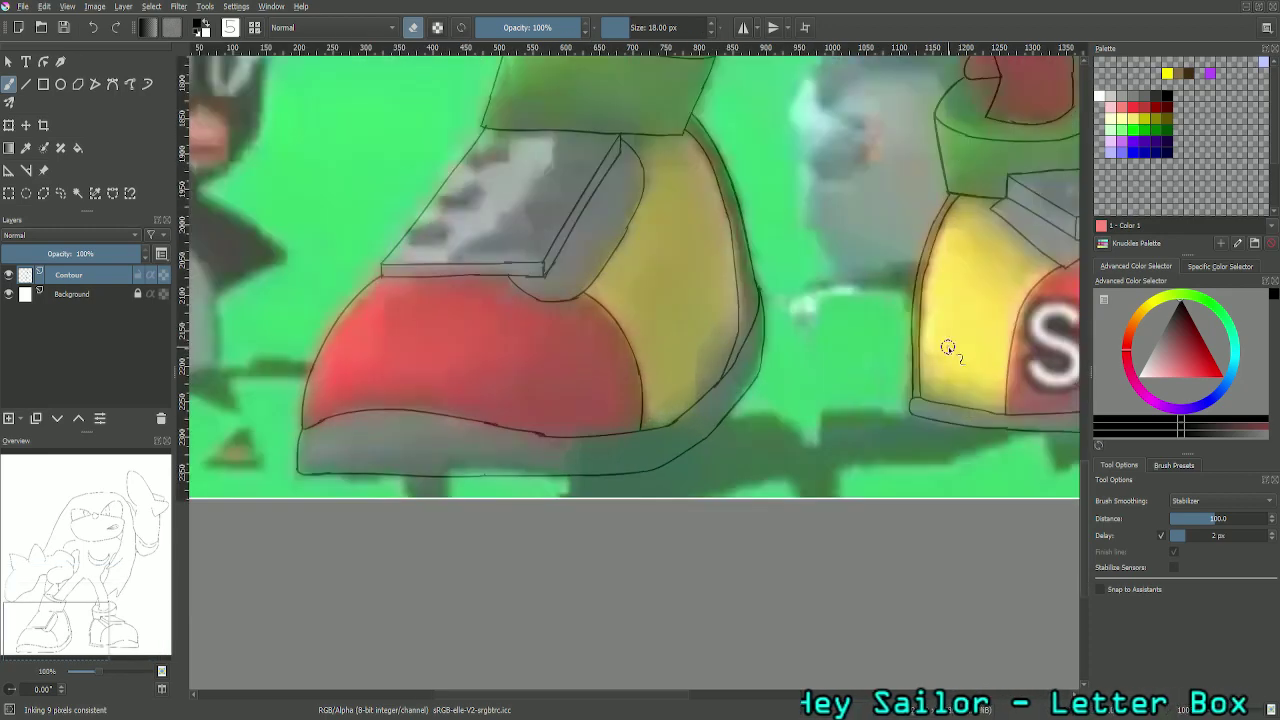
{"action": "left_click_drag", "start_coordinate": [96, 607], "coordinate": [105, 590]}
{"action": "key", "text": "ctrl+plus"}
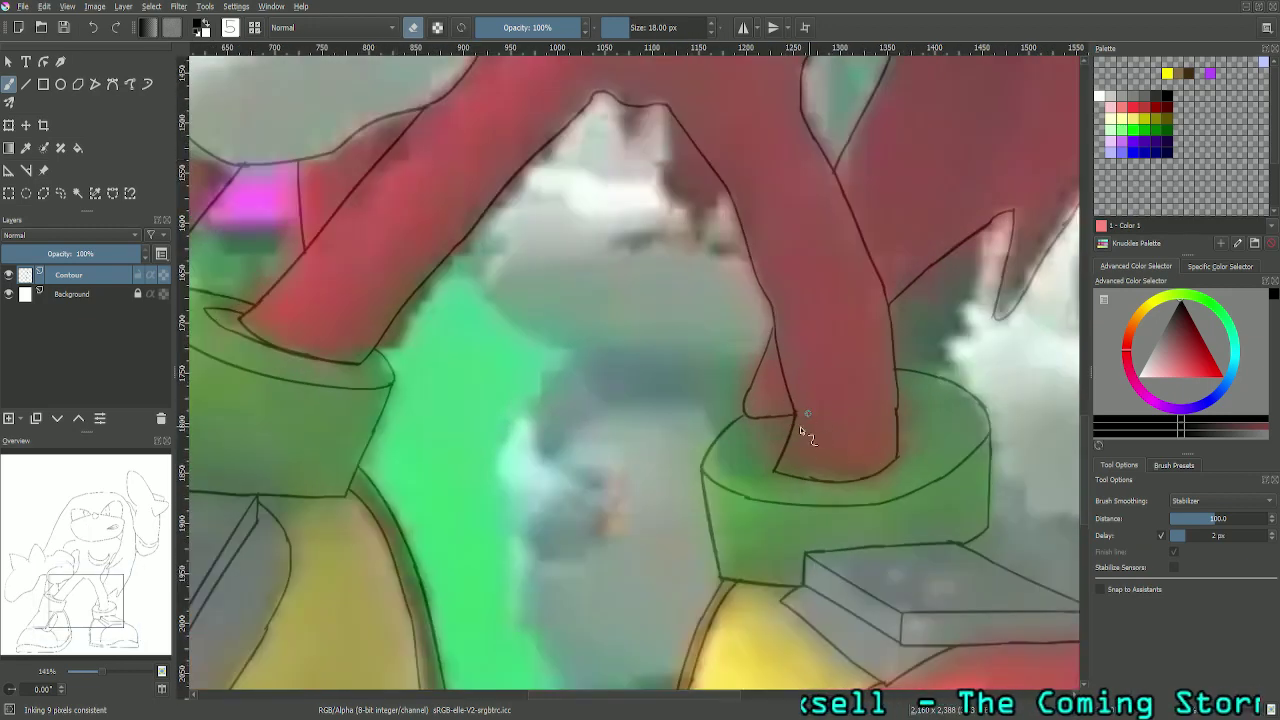
{"action": "key", "text": "ctrl+z"}
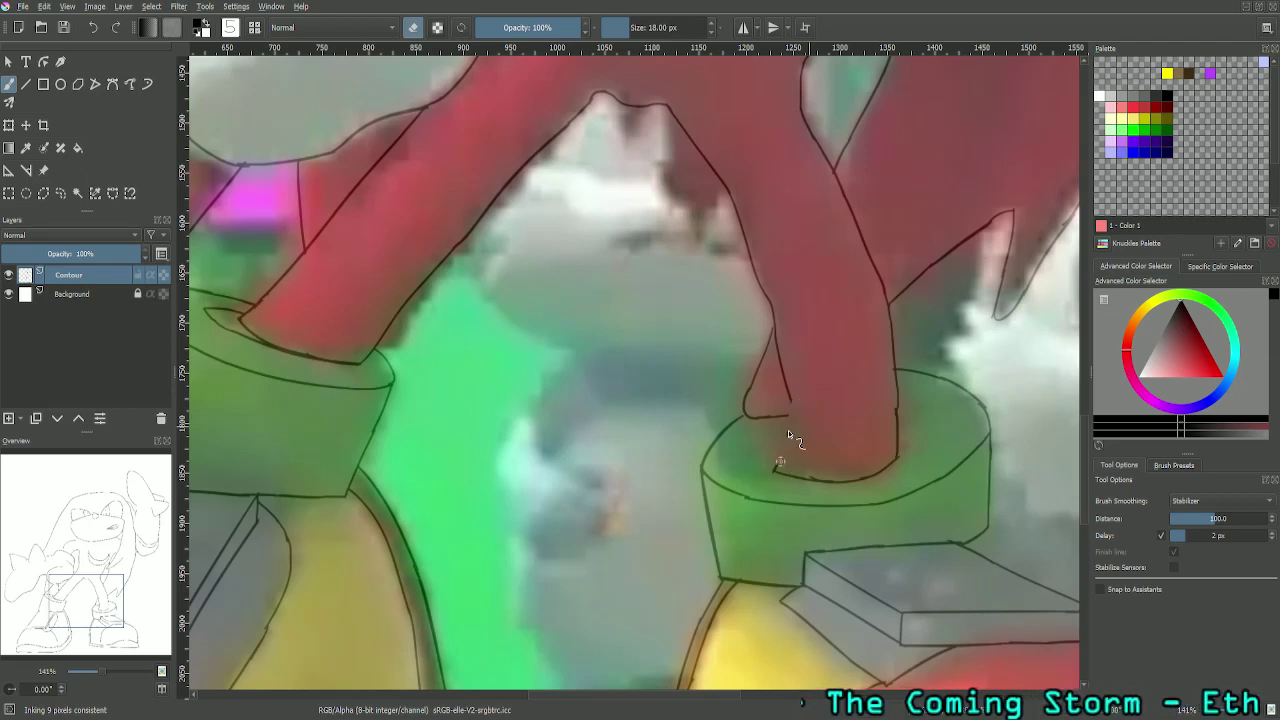
{"action": "left_click_drag", "start_coordinate": [781, 373], "coordinate": [780, 364]}
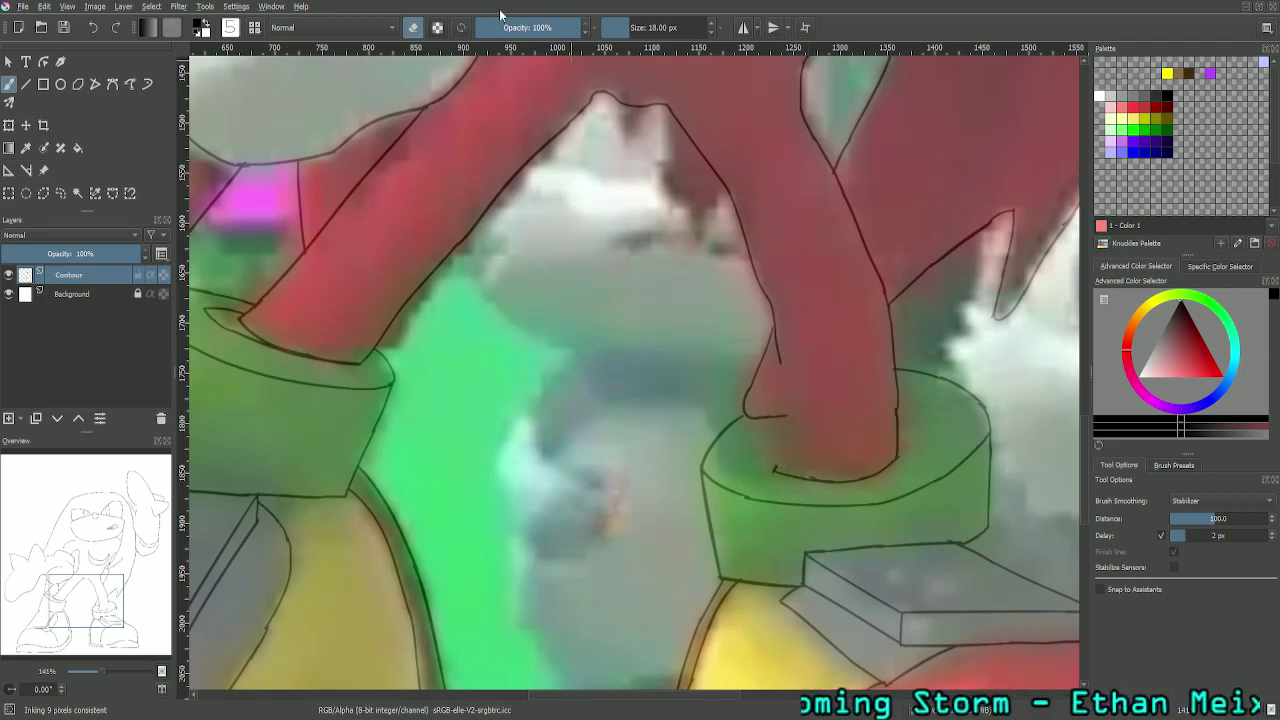
Step: Re-ink the right leg's inner edge straight down into the green cuff at 9 px and erase the overshoot below the leg's base
{"action": "left_click", "coordinate": [414, 27]}
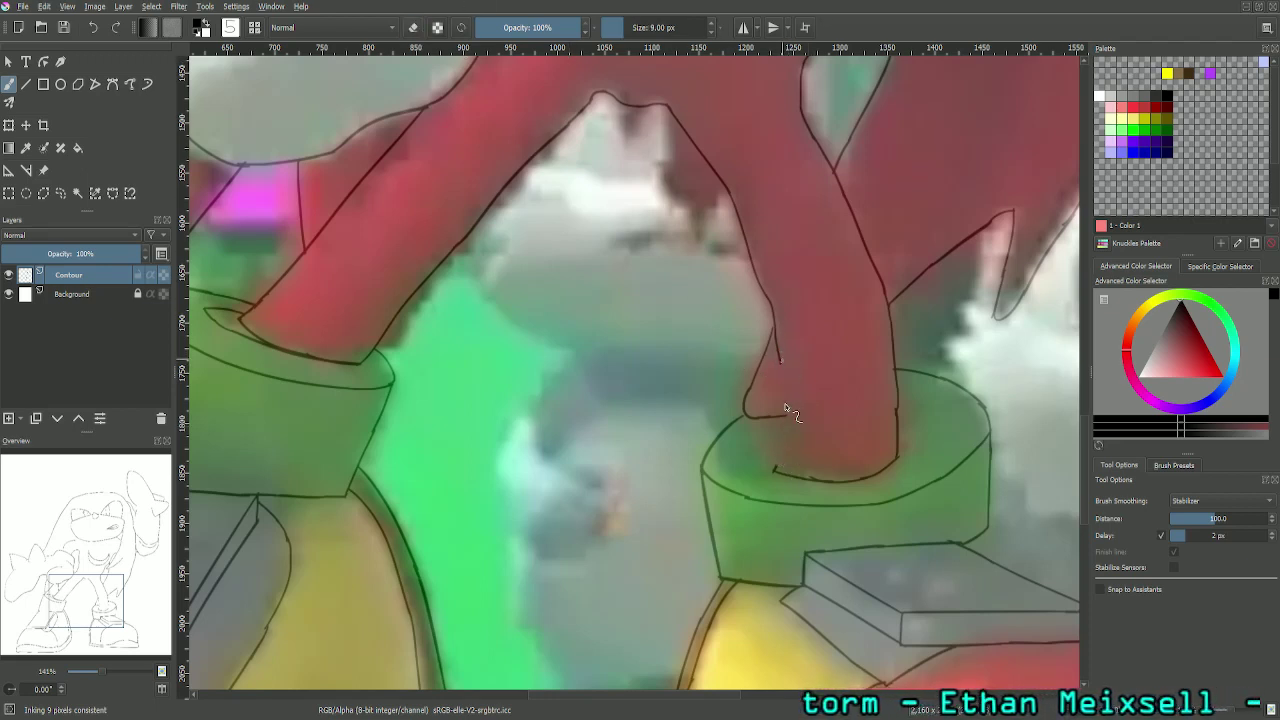
{"action": "left_click_drag", "start_coordinate": [780, 363], "coordinate": [777, 459]}
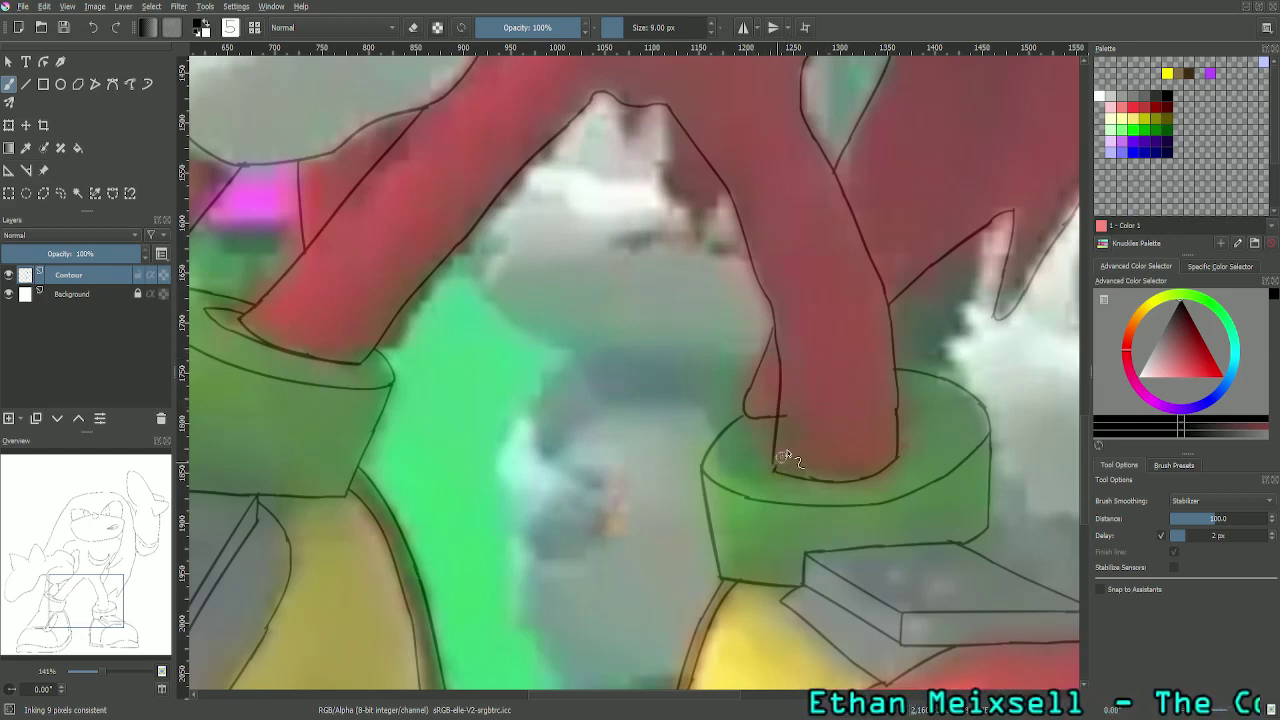
{"action": "key", "text": "ctrl+z"}
{"action": "left_click_drag", "start_coordinate": [780, 363], "coordinate": [765, 502]}
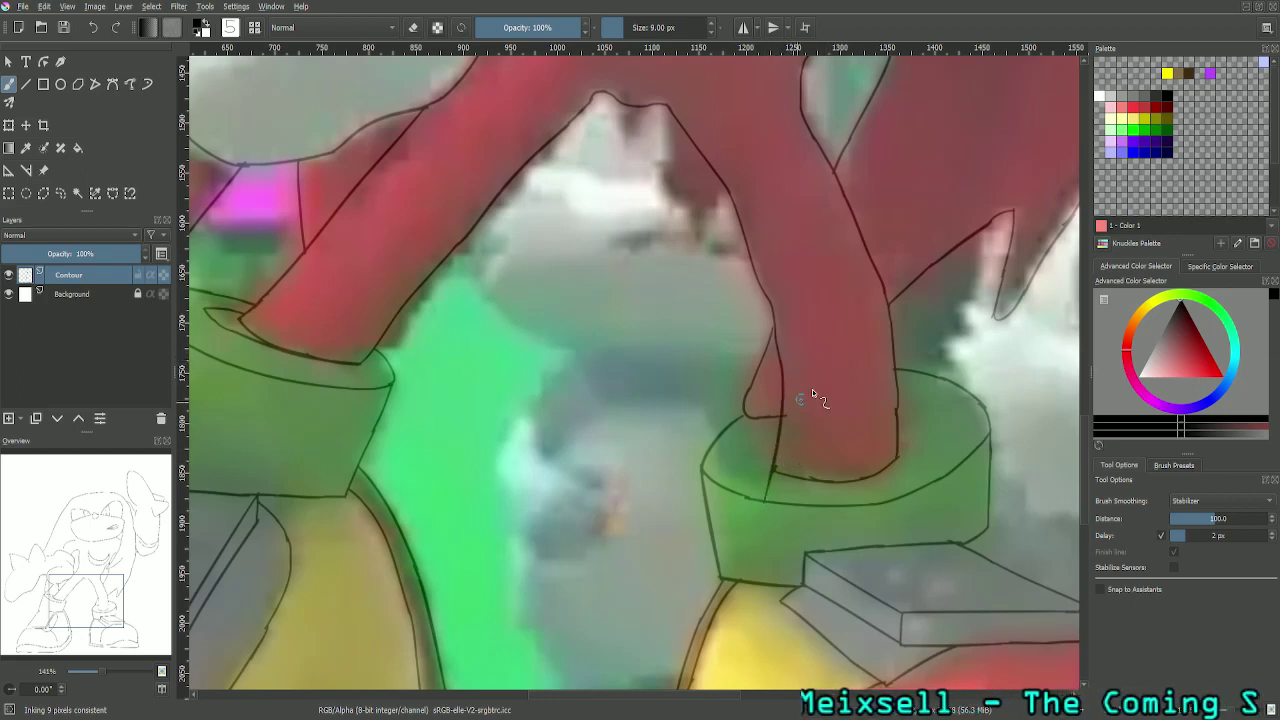
{"action": "left_click", "coordinate": [413, 27]}
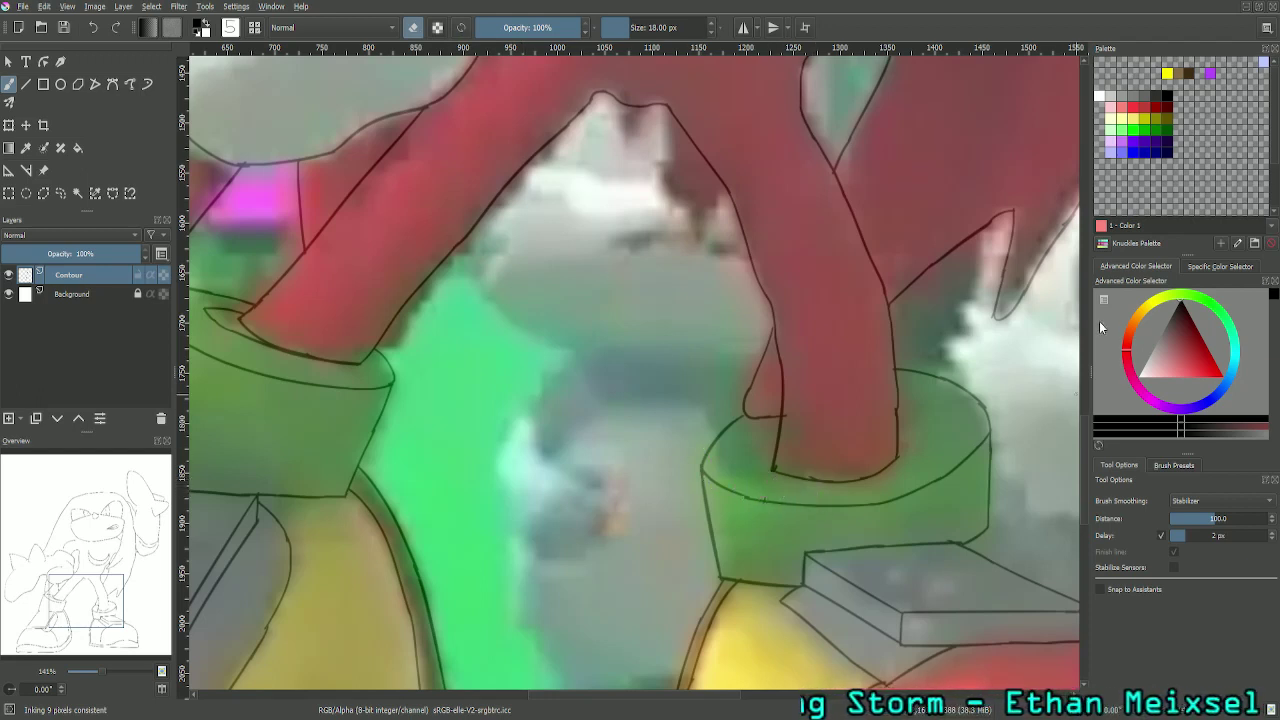
{"action": "left_click", "coordinate": [413, 27]}
Step: Save the document with the finished line art
{"action": "key", "text": "1"}
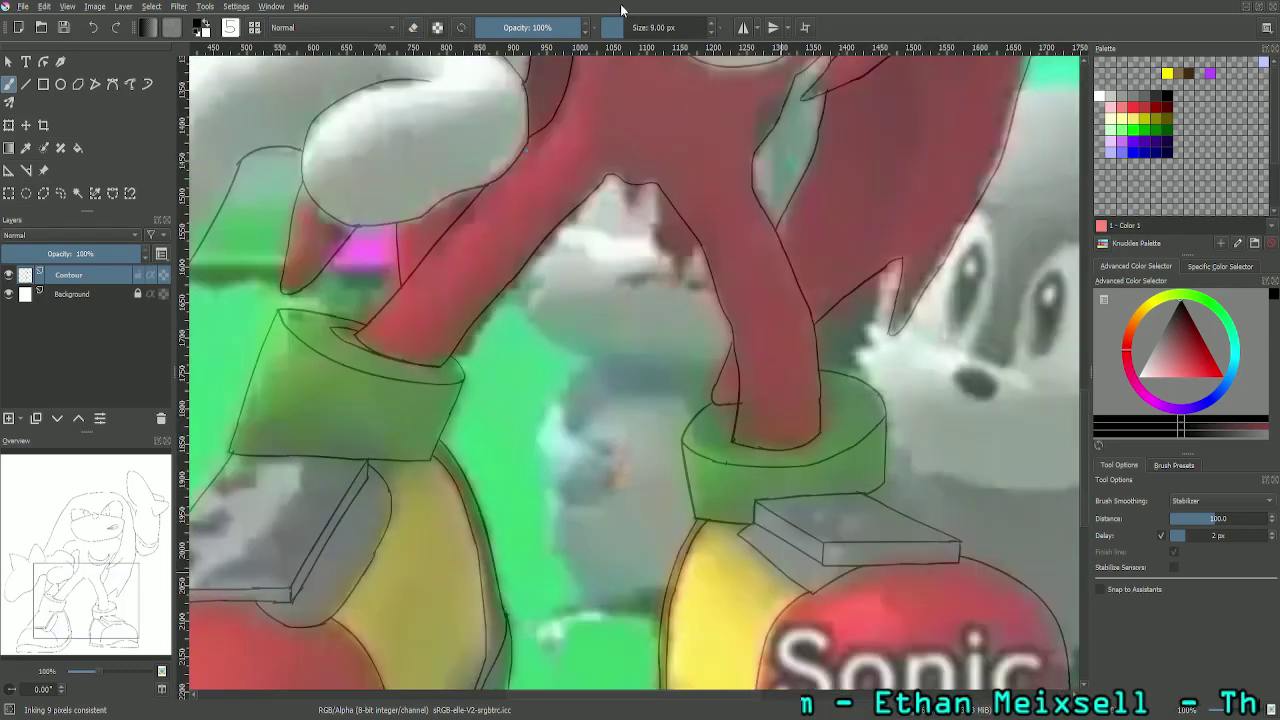
{"action": "key", "text": "minus"}
{"action": "key", "text": "minus"}
{"action": "key", "text": "minus"}
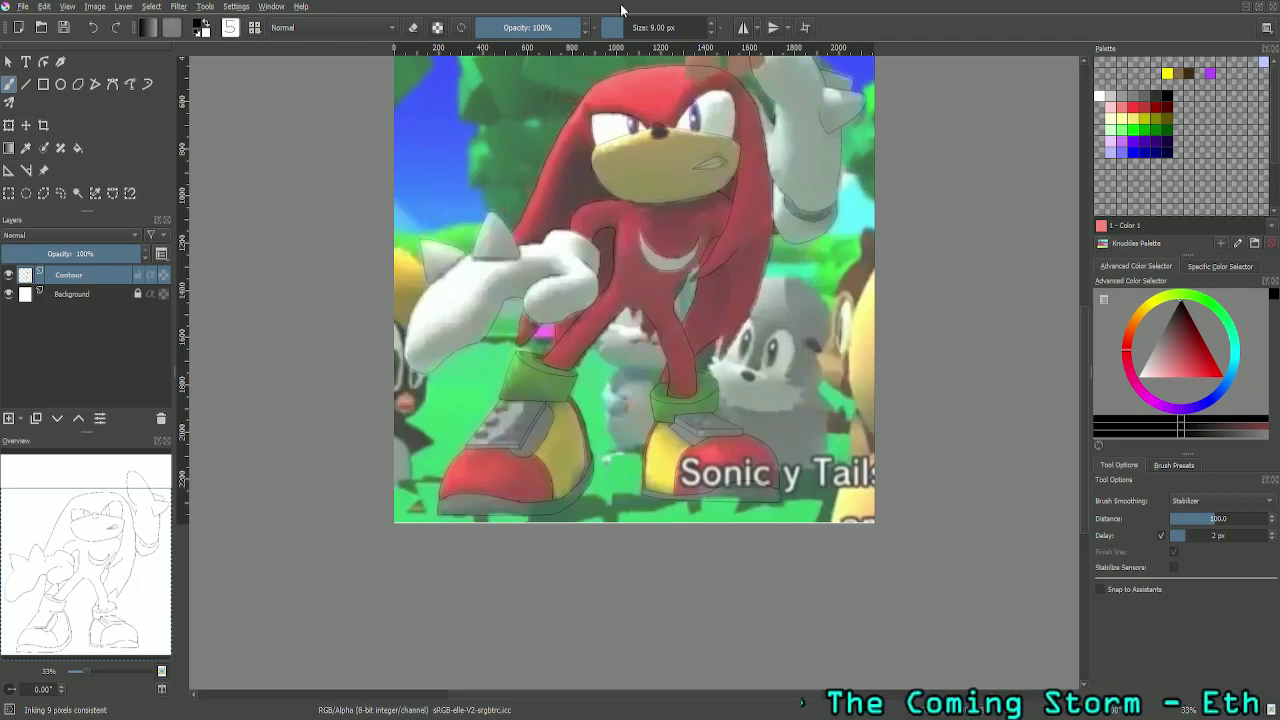
{"action": "key", "text": "ctrl+s"}
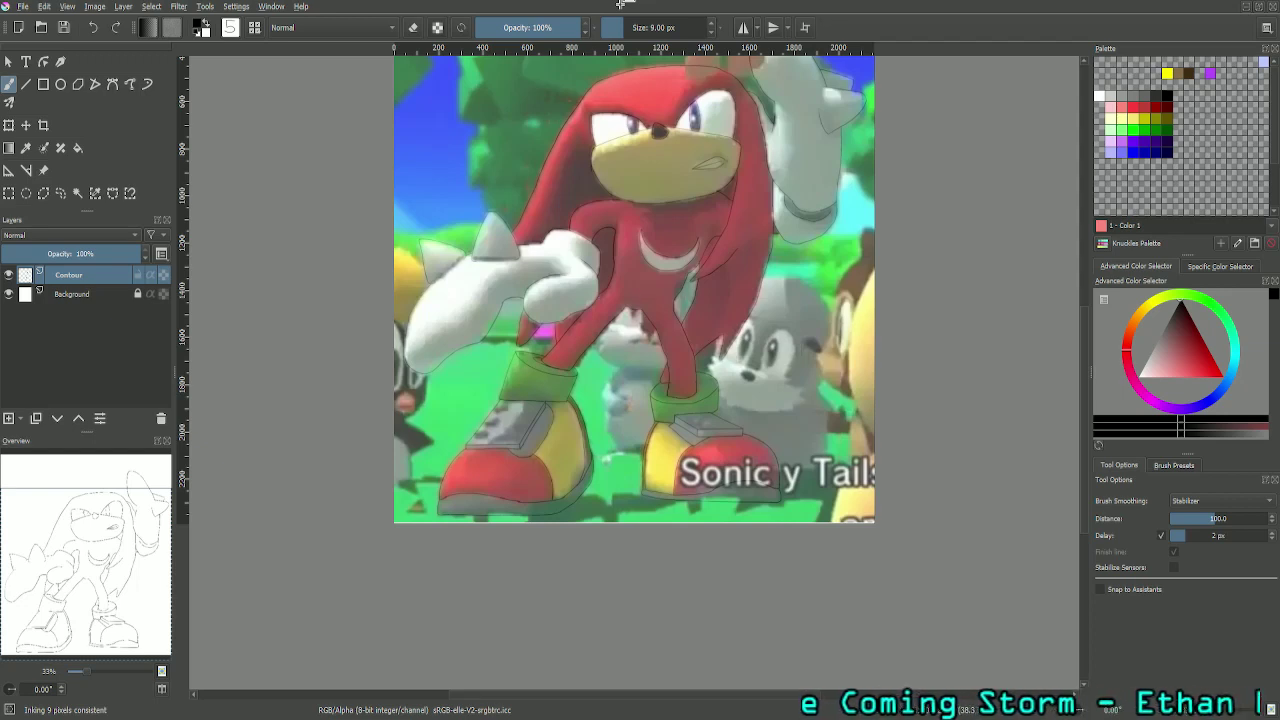
Step: Set the reference image's saturation to 0% and move it off the drawing so it sits flush against the canvas's right edge
{"action": "left_click_drag", "start_coordinate": [73, 476], "coordinate": [106, 466]}
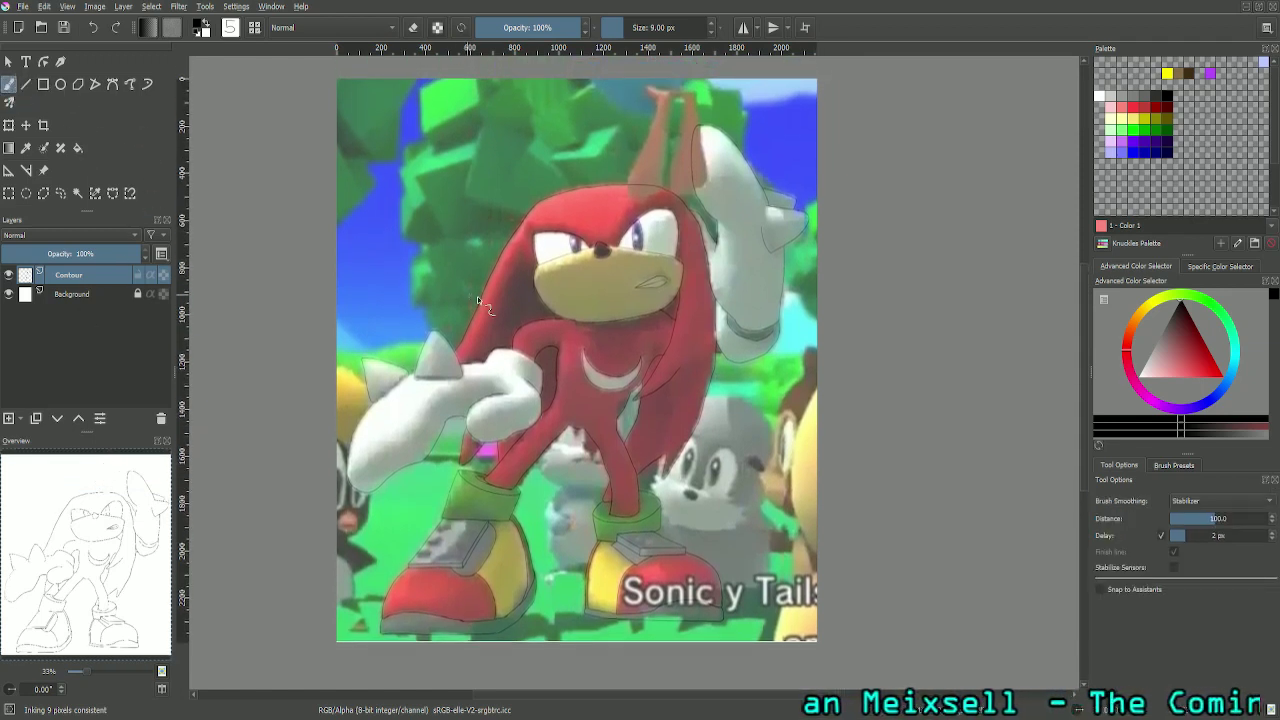
{"action": "left_click", "coordinate": [44, 172]}
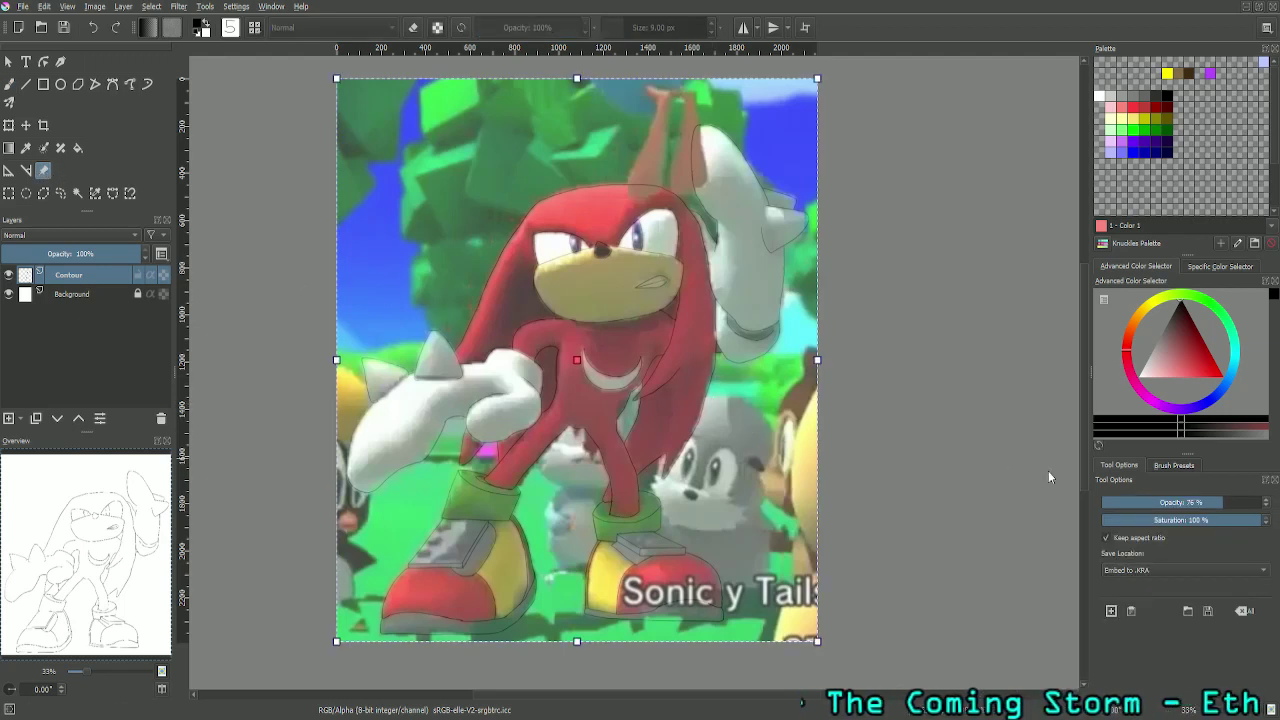
{"action": "left_click_drag", "start_coordinate": [1200, 520], "coordinate": [1048, 529]}
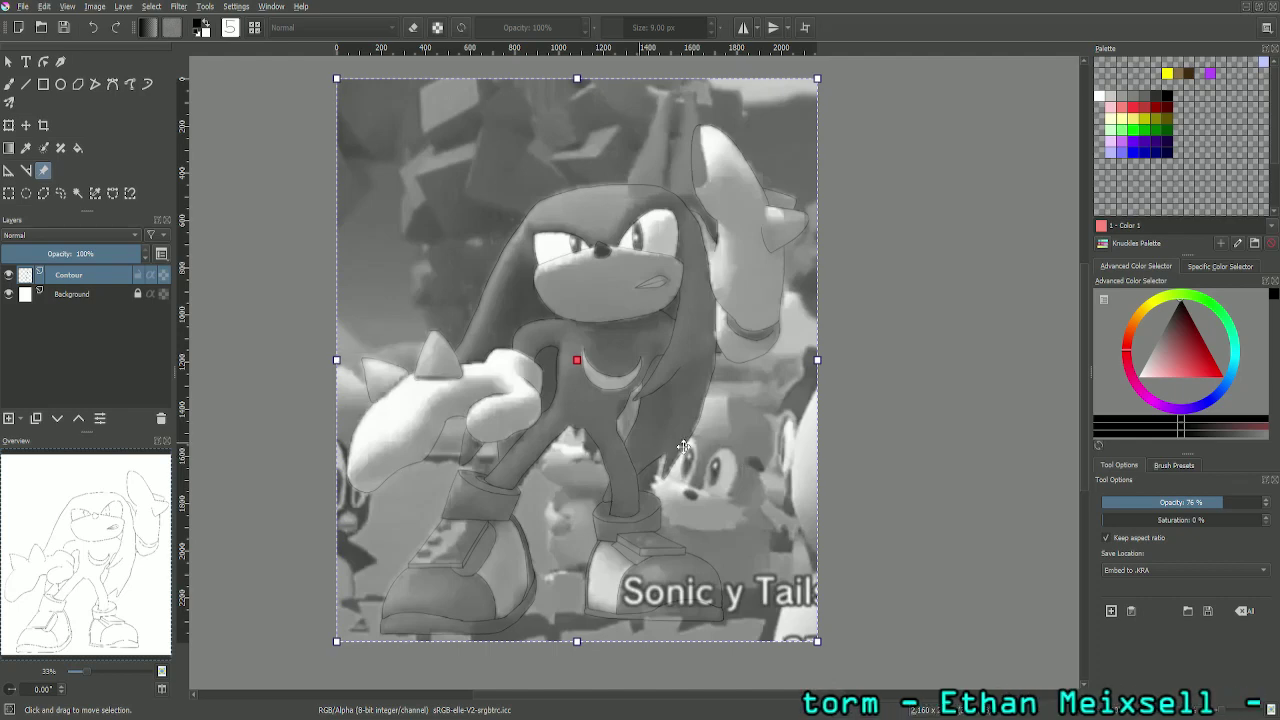
{"action": "left_click_drag", "start_coordinate": [679, 431], "coordinate": [1060, 440]}
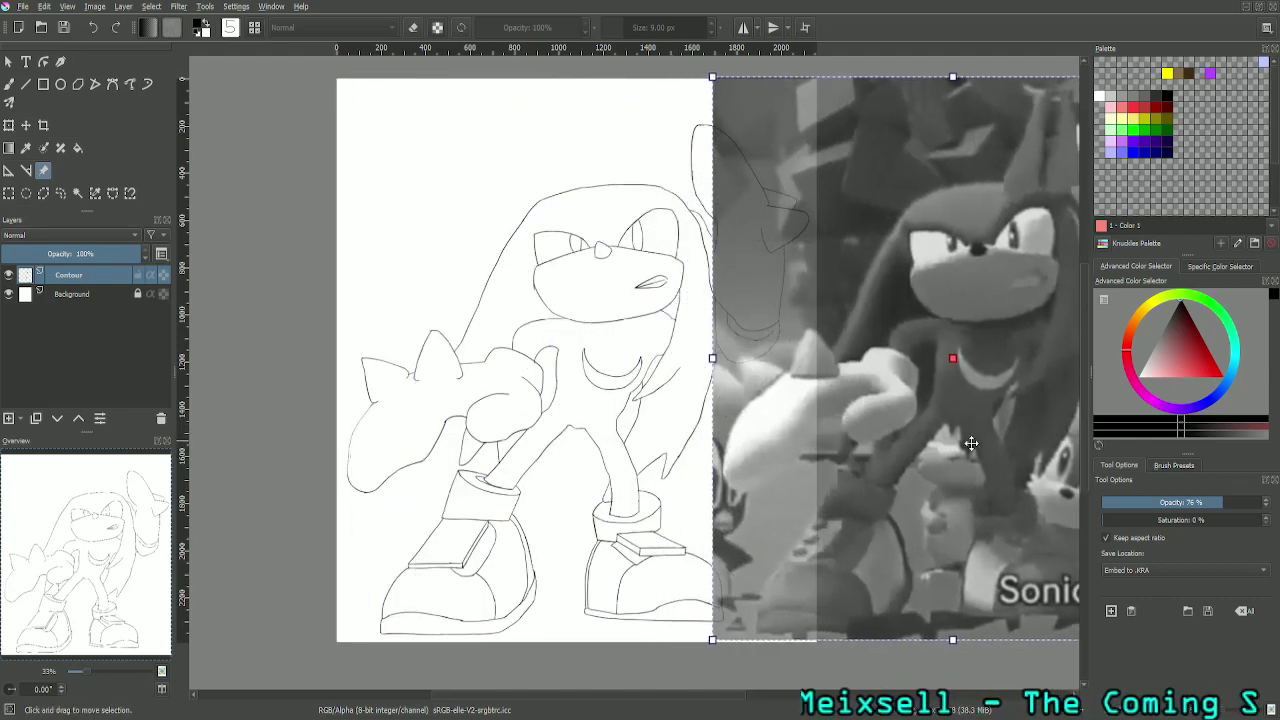
{"action": "left_click_drag", "start_coordinate": [912, 479], "coordinate": [1002, 484]}
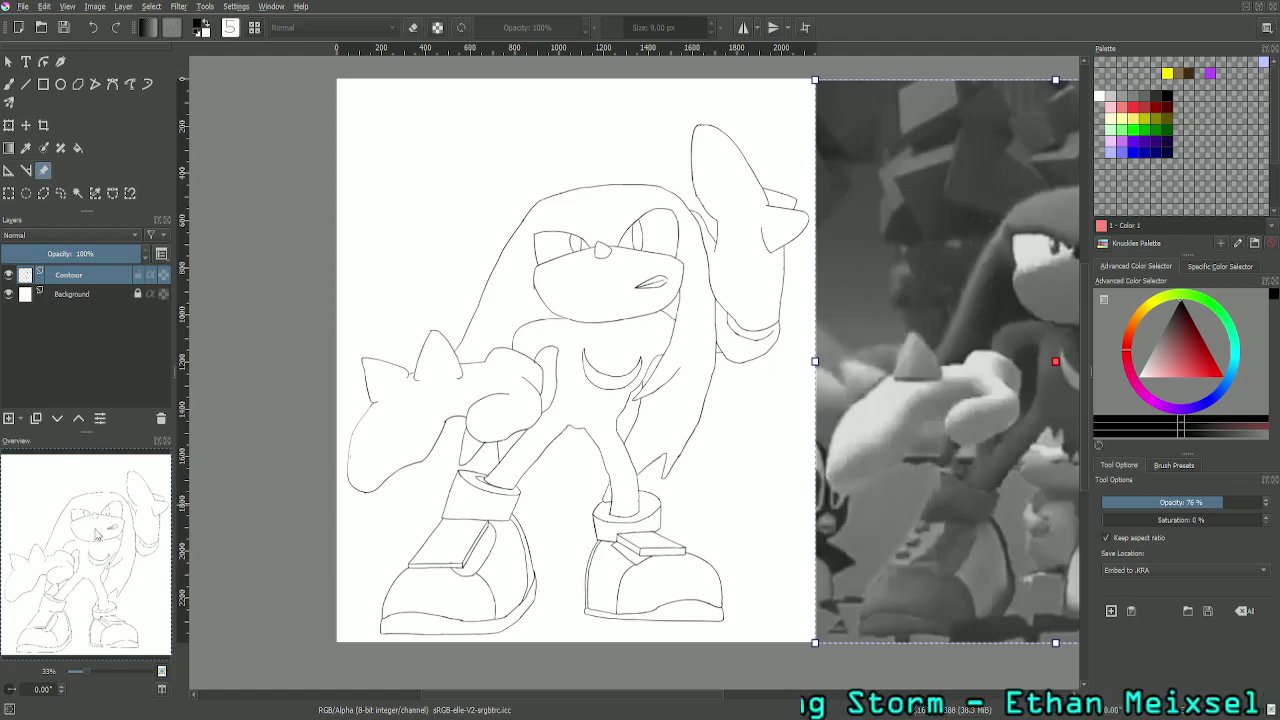
{"action": "left_click_drag", "start_coordinate": [97, 537], "coordinate": [153, 533]}
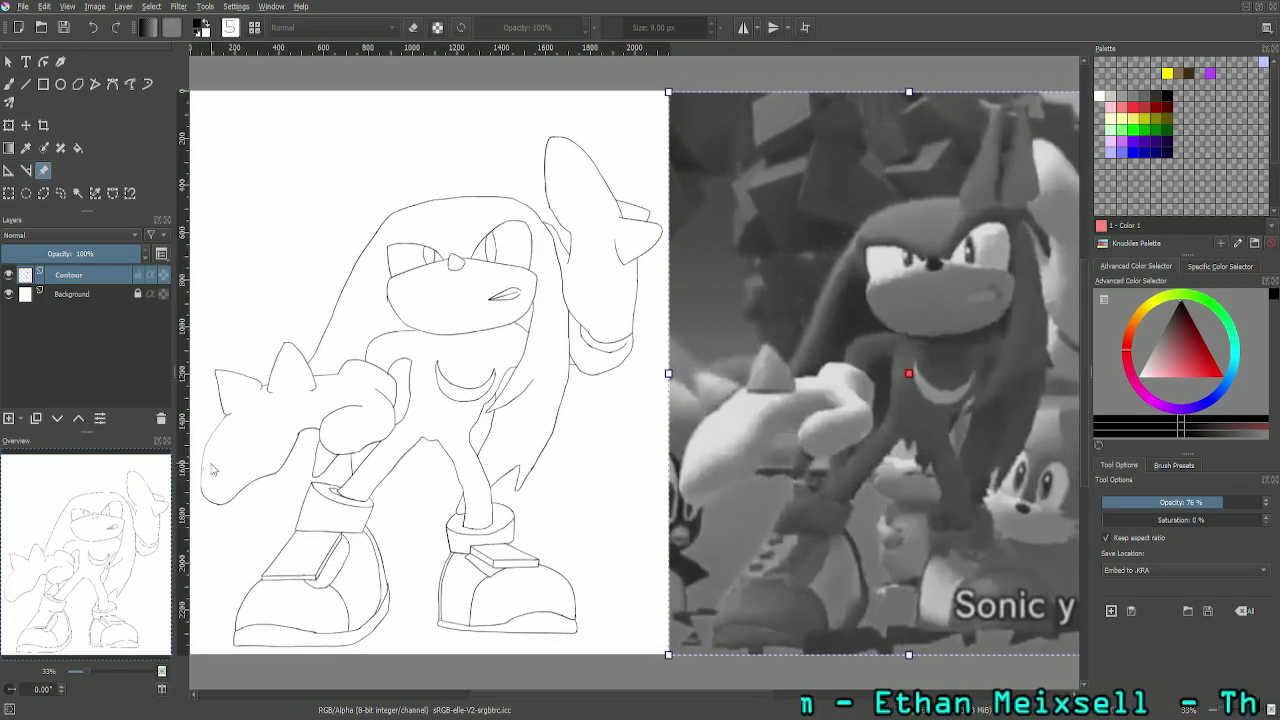
{"action": "key", "text": "minus"}
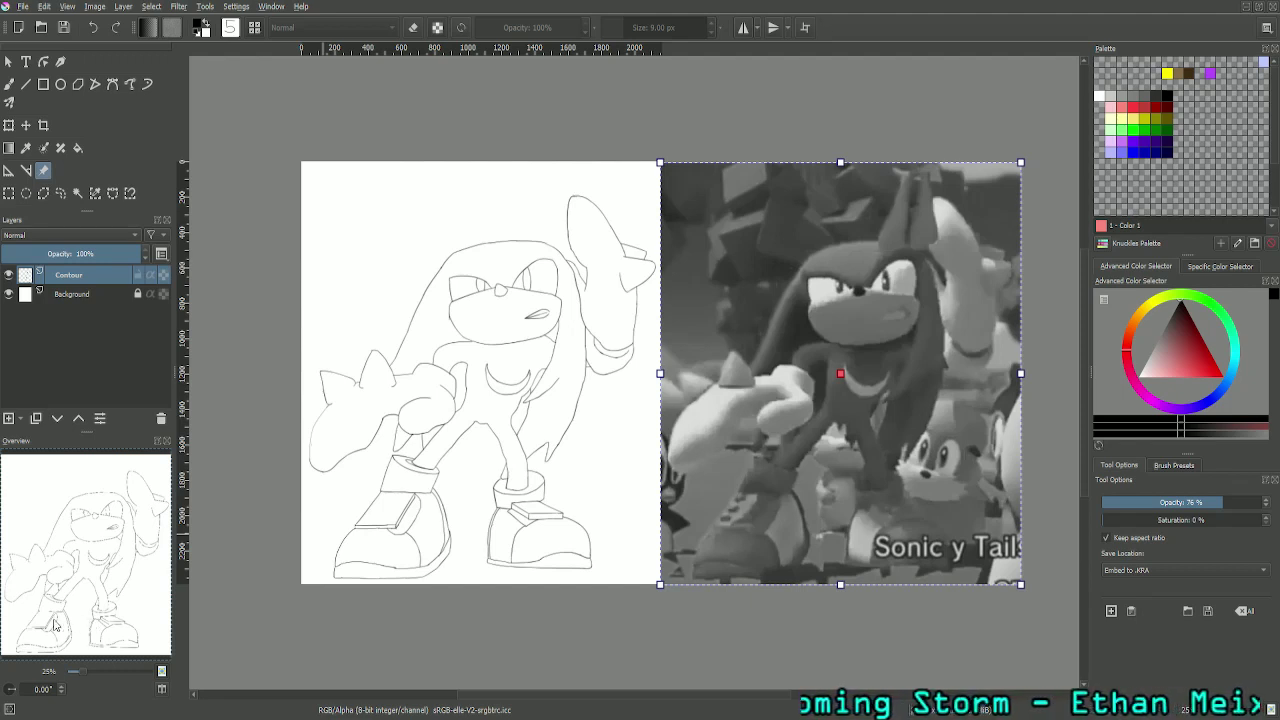
{"action": "left_click_drag", "start_coordinate": [70, 604], "coordinate": [83, 602]}
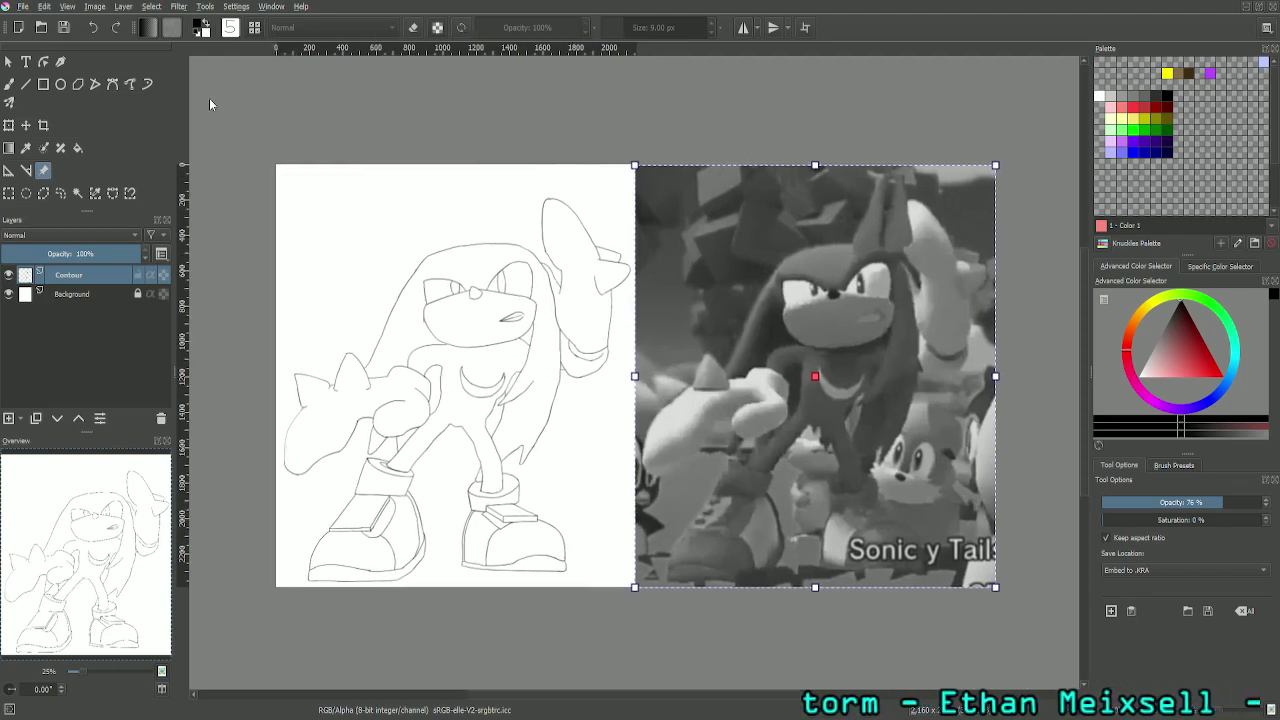
Step: Return to the freehand brush and add a new paint layer named Grisaille above the Contour layer
{"action": "left_click", "coordinate": [10, 86]}
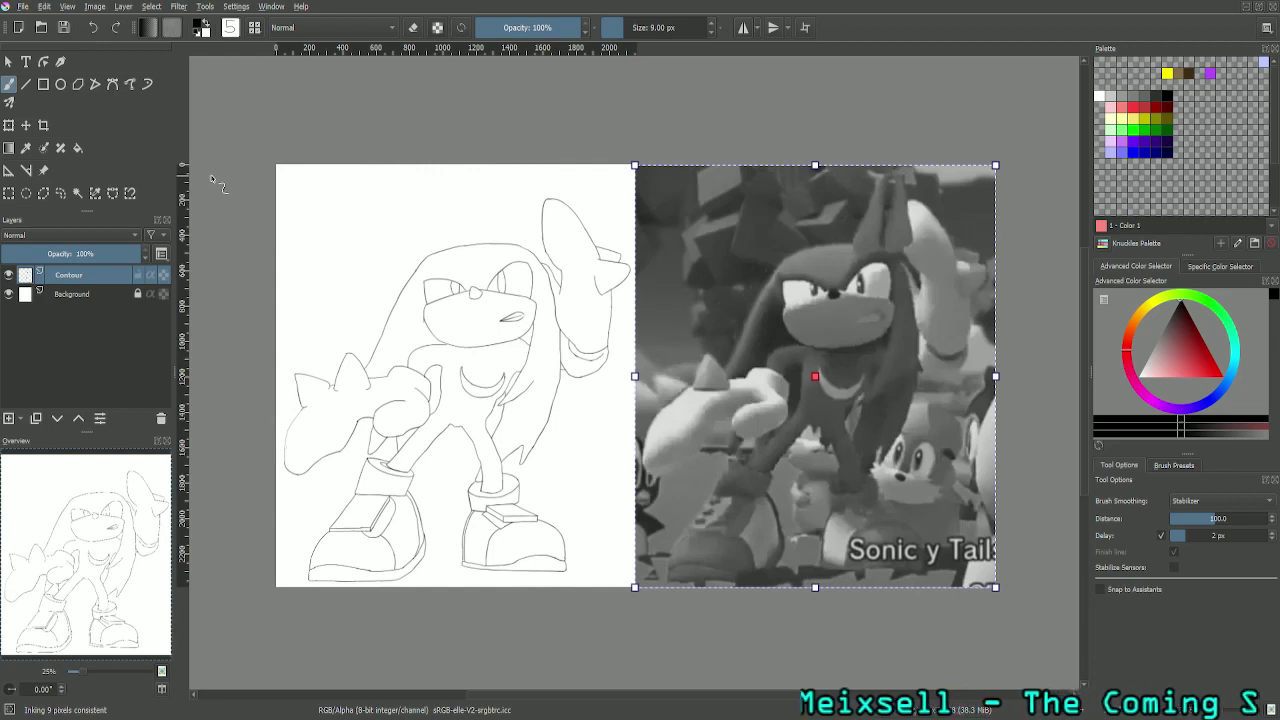
{"action": "key", "text": "Insert"}
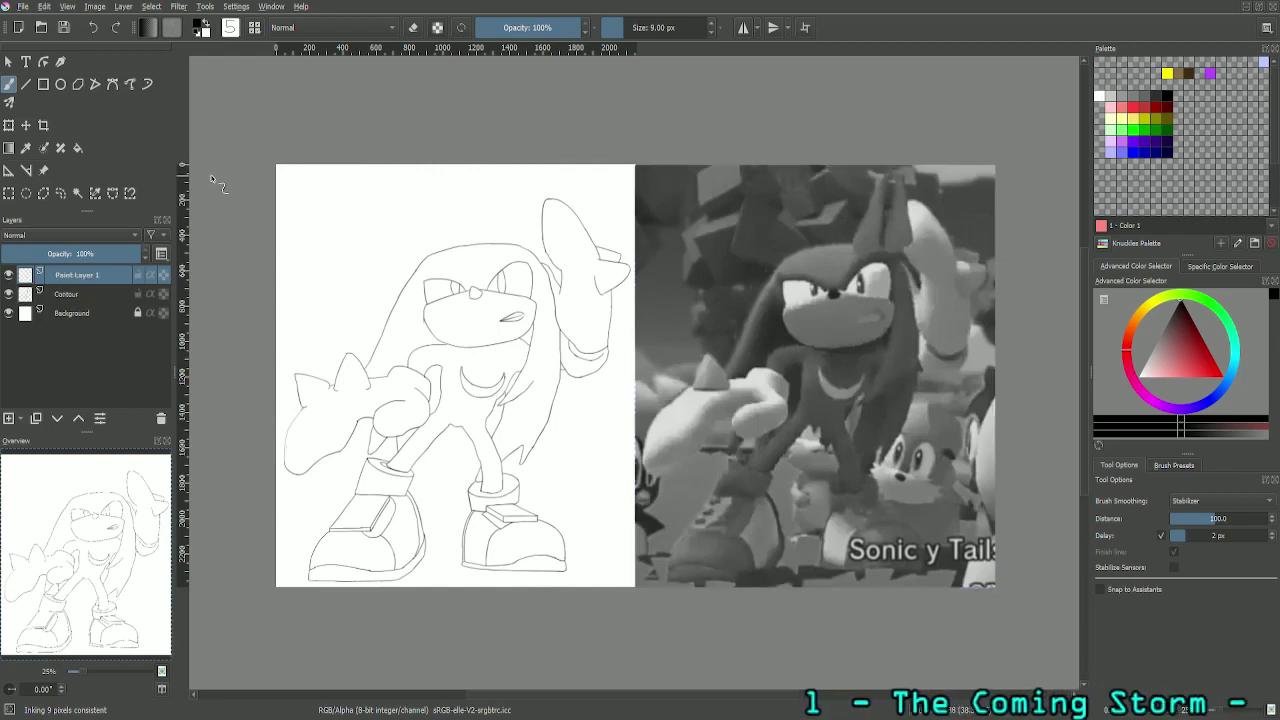
{"action": "double_click", "coordinate": [66, 274]}
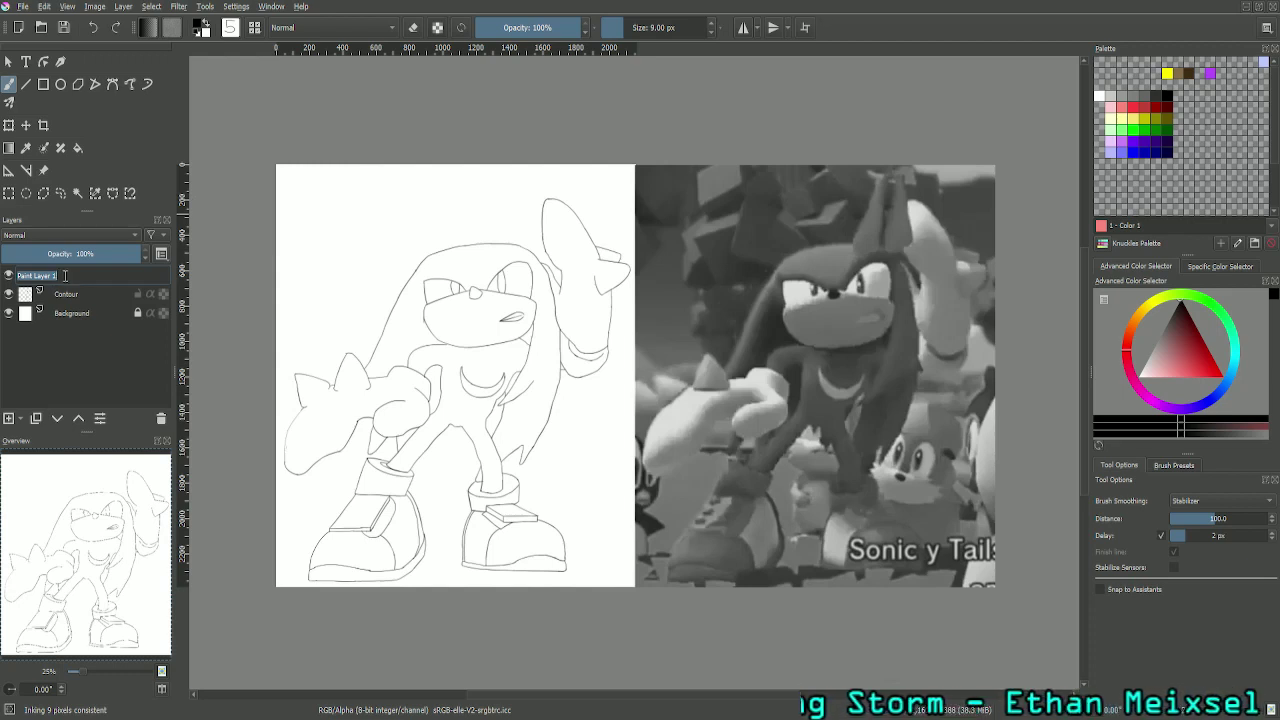
{"action": "type", "text": "Grises"}
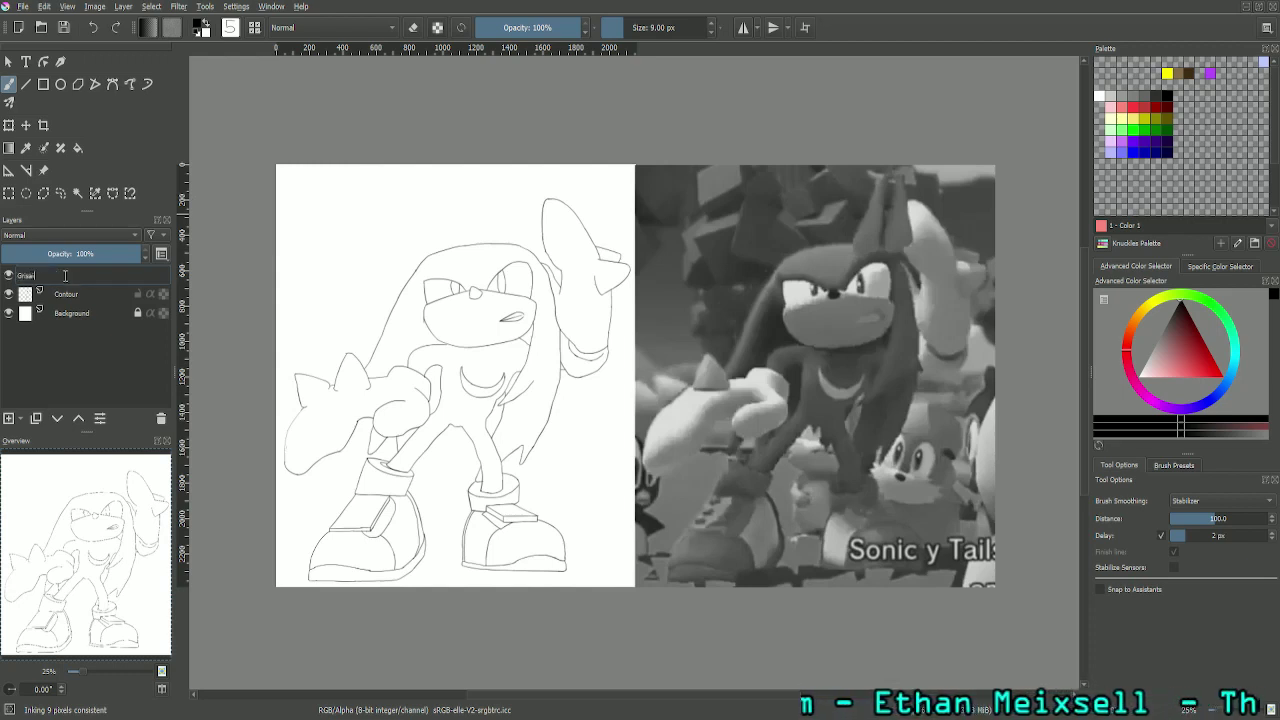
{"action": "type", "text": "e"}
{"action": "key", "text": "Return"}
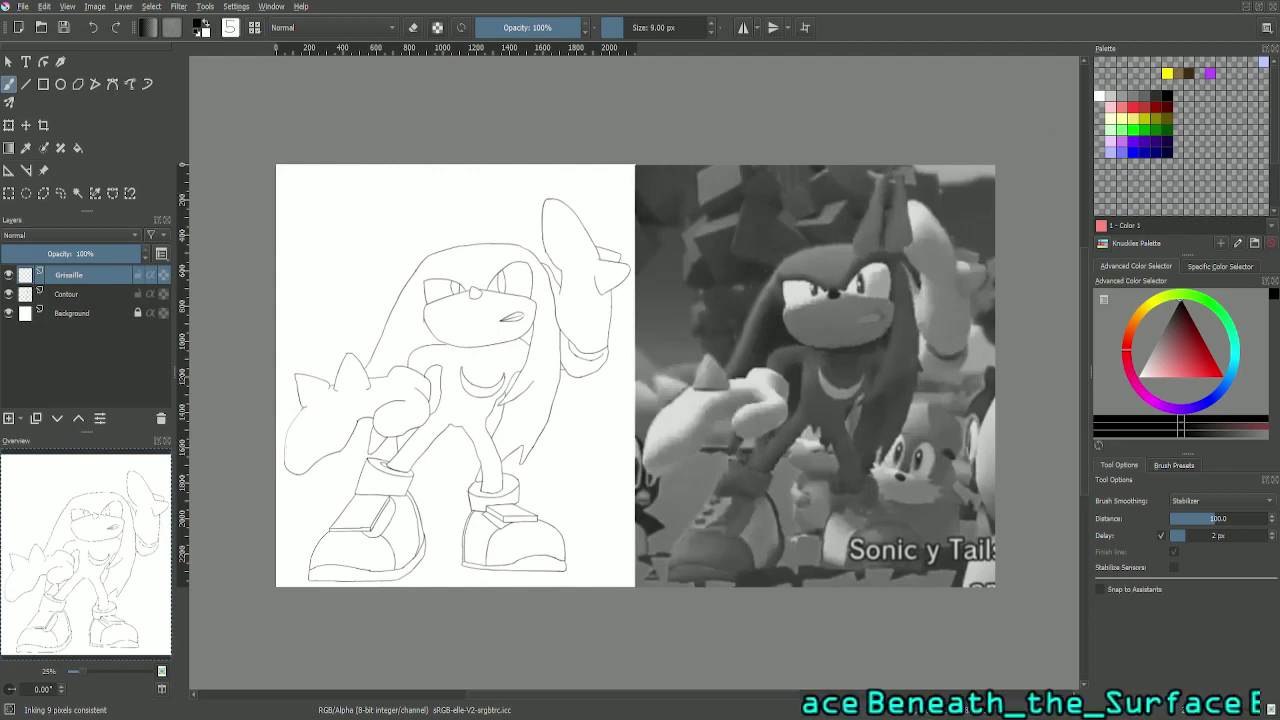
{"action": "key", "text": "plus"}
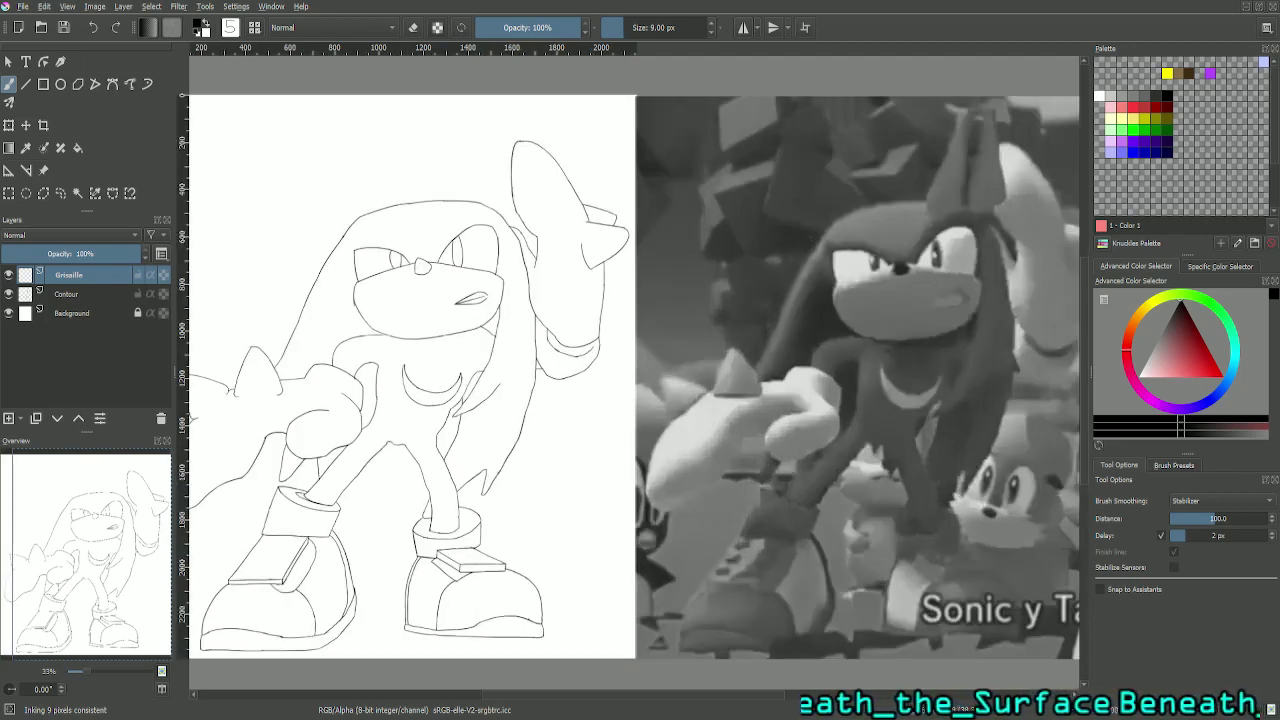
Step: Move the Grisaille layer below the Contour layer and choose the light gray palette swatch Color 29
{"action": "left_click_drag", "start_coordinate": [48, 555], "coordinate": [34, 558]}
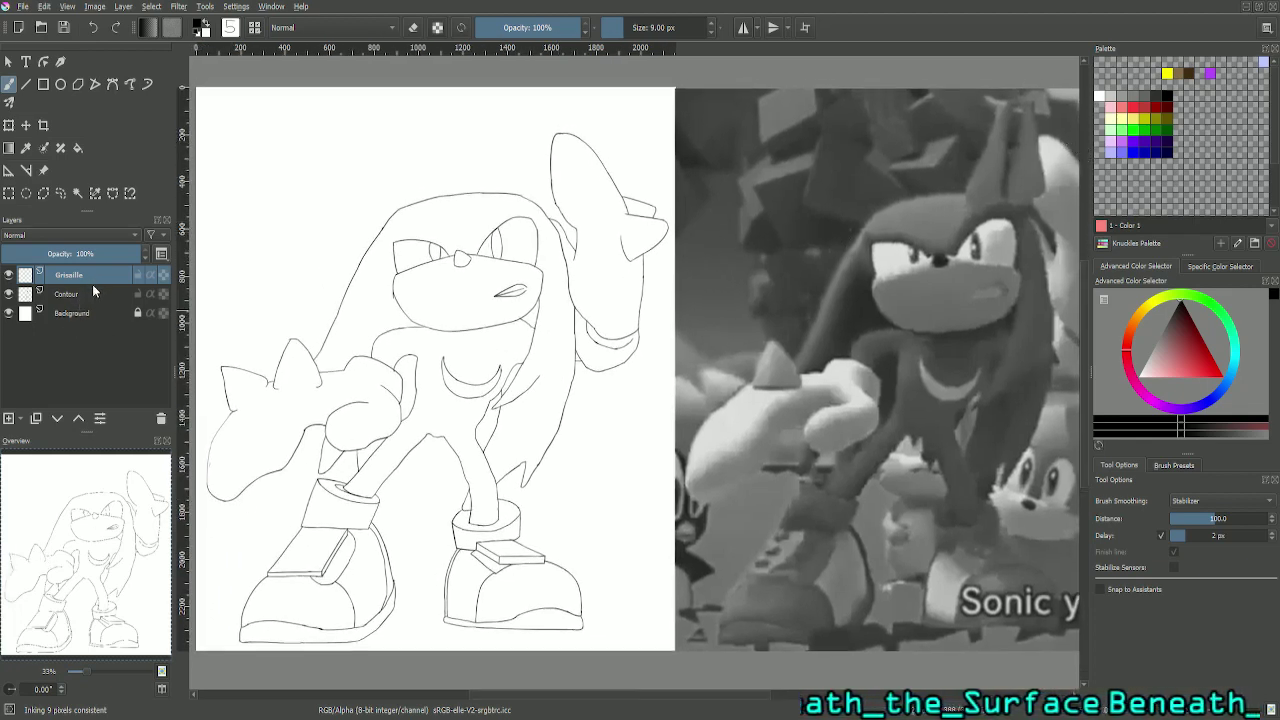
{"action": "left_click_drag", "start_coordinate": [92, 280], "coordinate": [95, 301]}
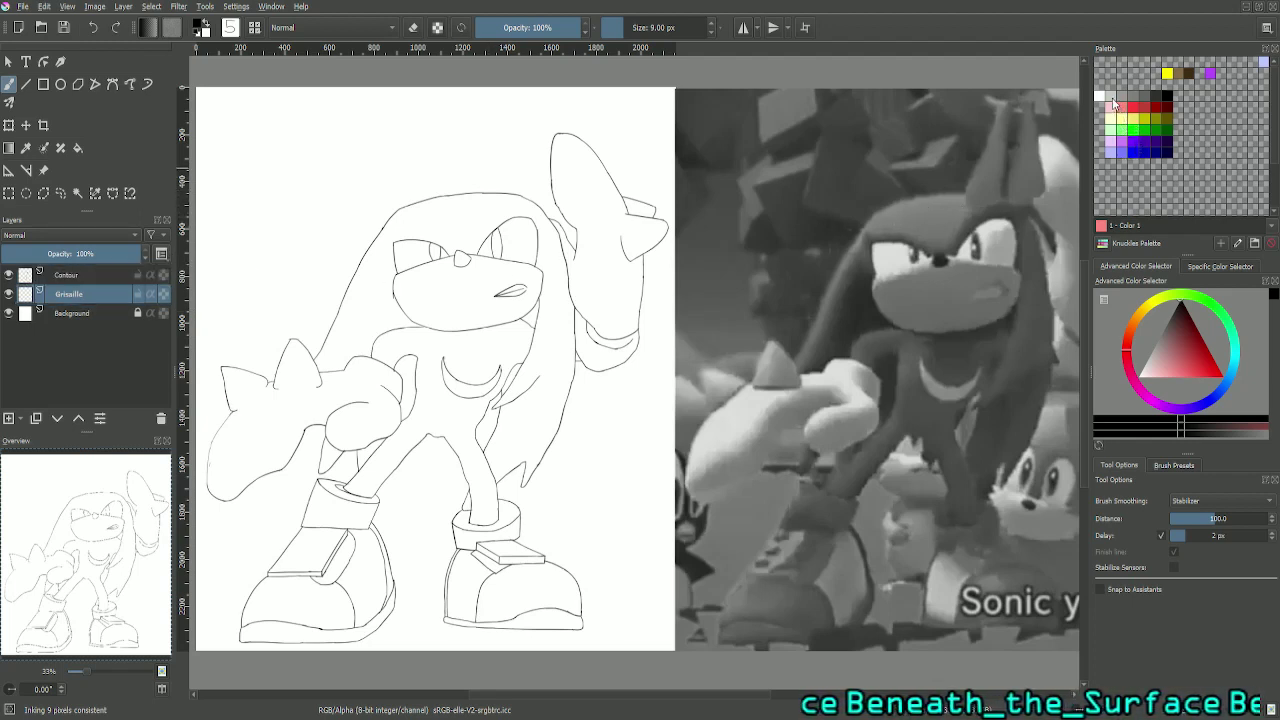
{"action": "left_click", "coordinate": [1111, 97]}
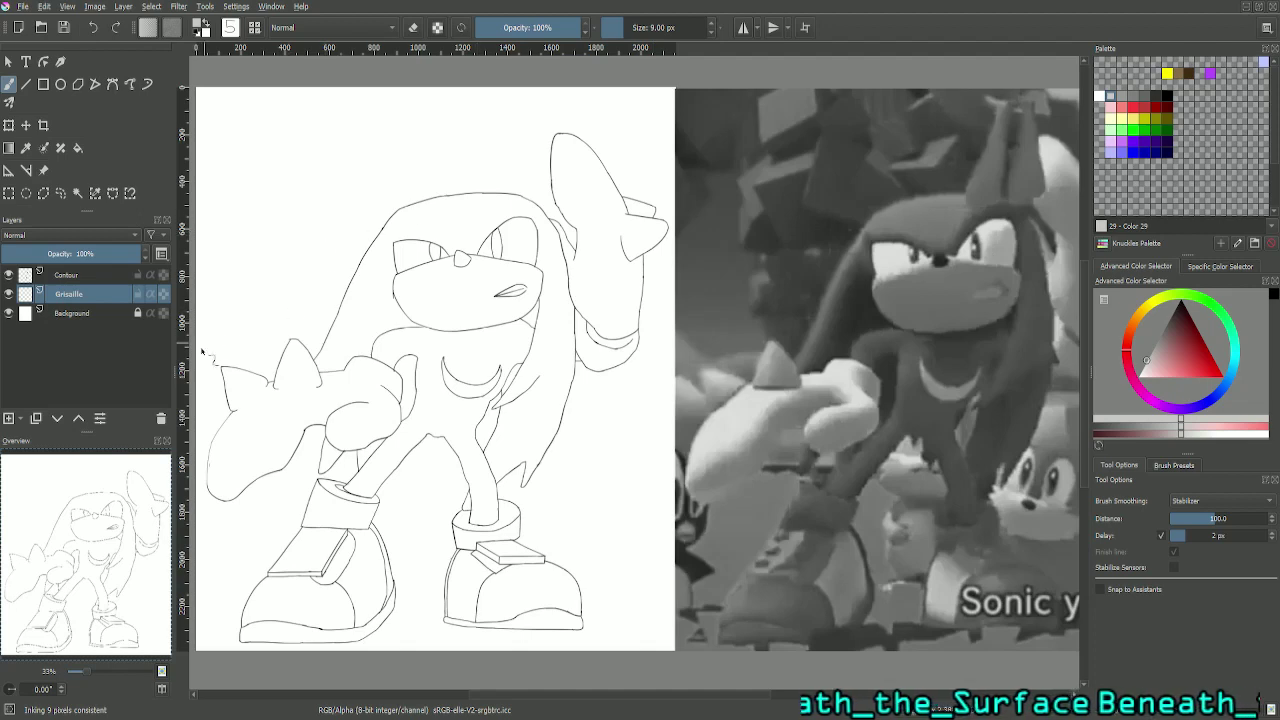
{"action": "mouse_move", "coordinate": [137, 538]}
{"action": "left_mouse_down"}
{"action": "mouse_move", "coordinate": [122, 530]}
{"action": "mouse_move", "coordinate": [163, 527]}
{"action": "mouse_move", "coordinate": [130, 541]}
{"action": "left_mouse_up"}
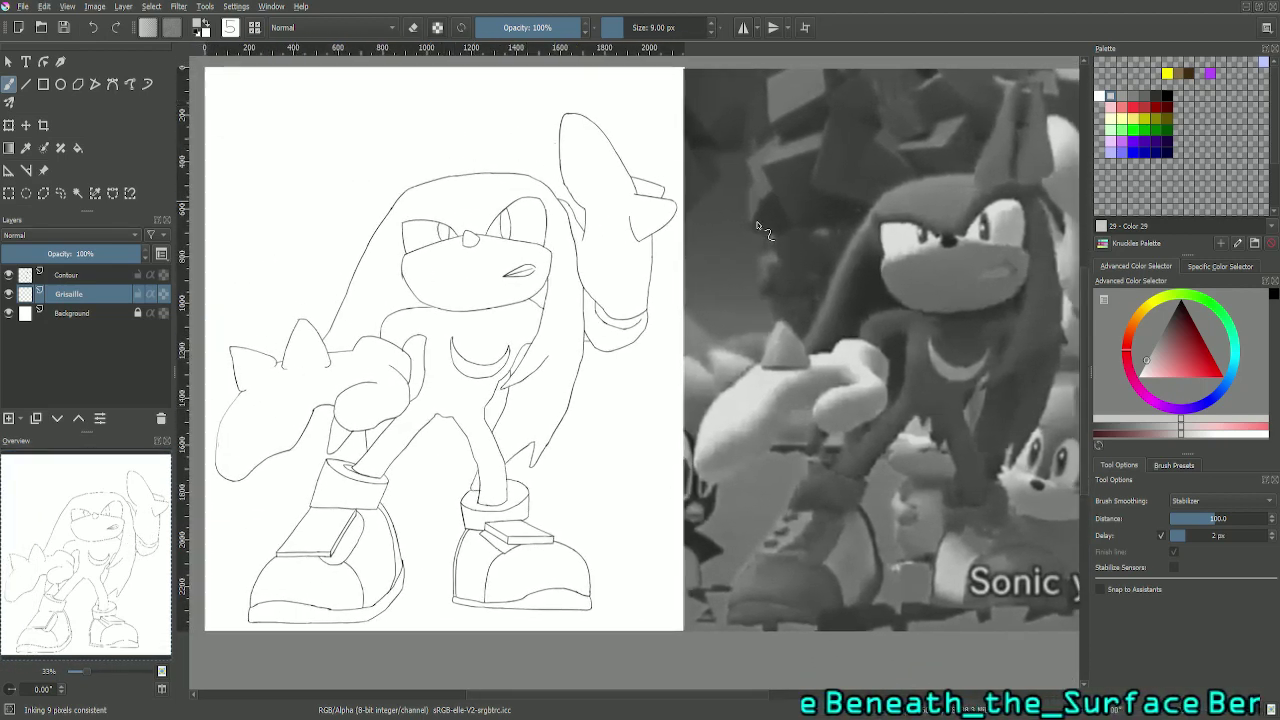
Step: Switch to the Wet Bristles Dense brush preset and set the brush size to 50 px
{"action": "left_click", "coordinate": [1170, 466]}
{"action": "left_click", "coordinate": [1258, 578]}
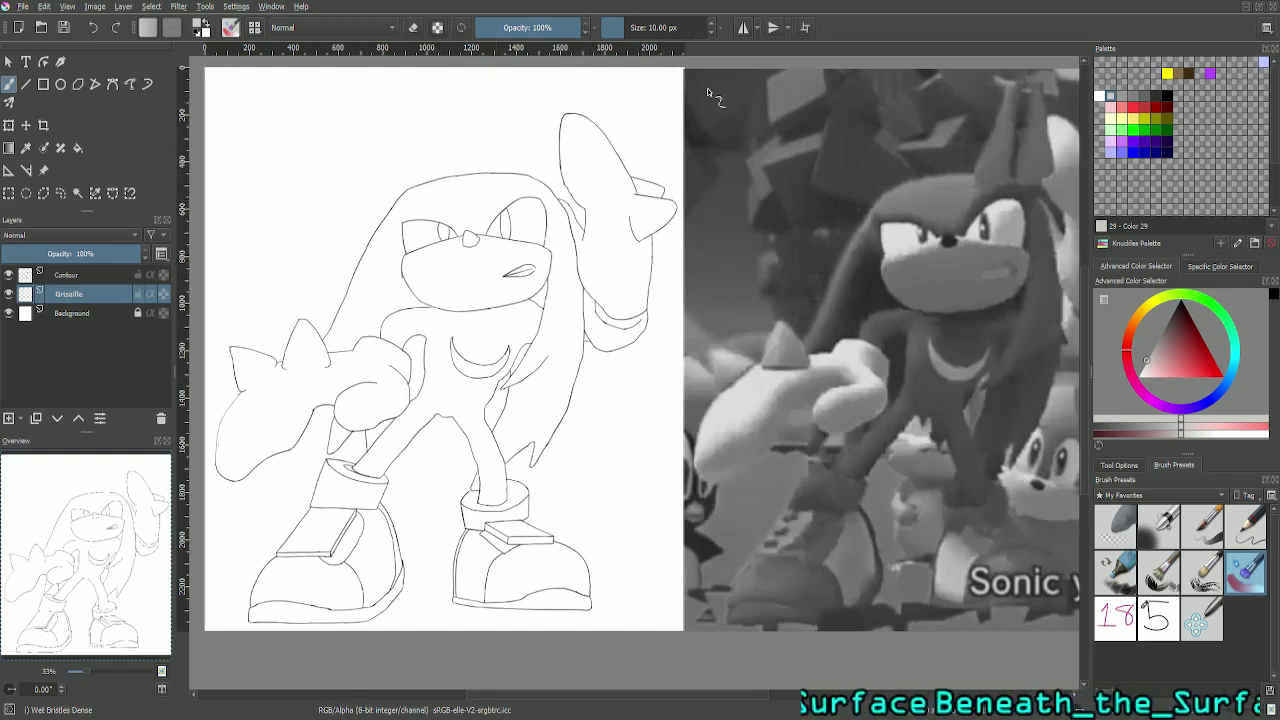
{"action": "right_click", "coordinate": [681, 27]}
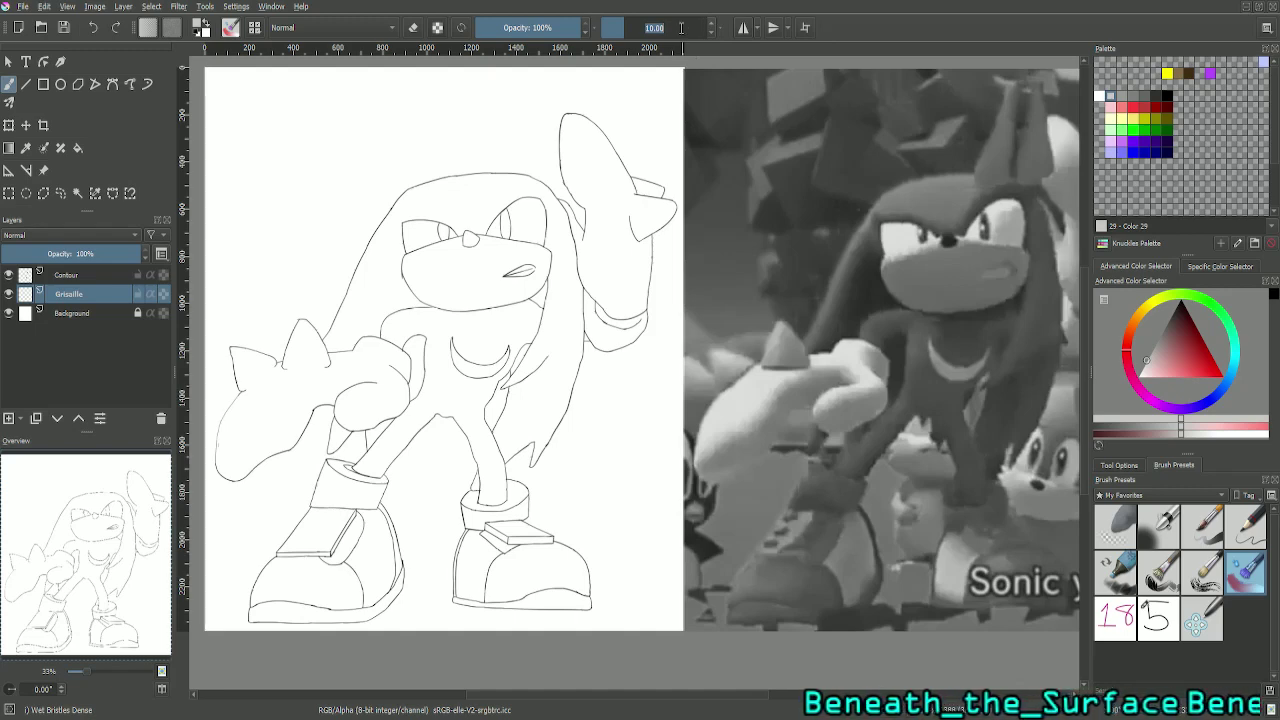
{"action": "key", "text": "Return"}
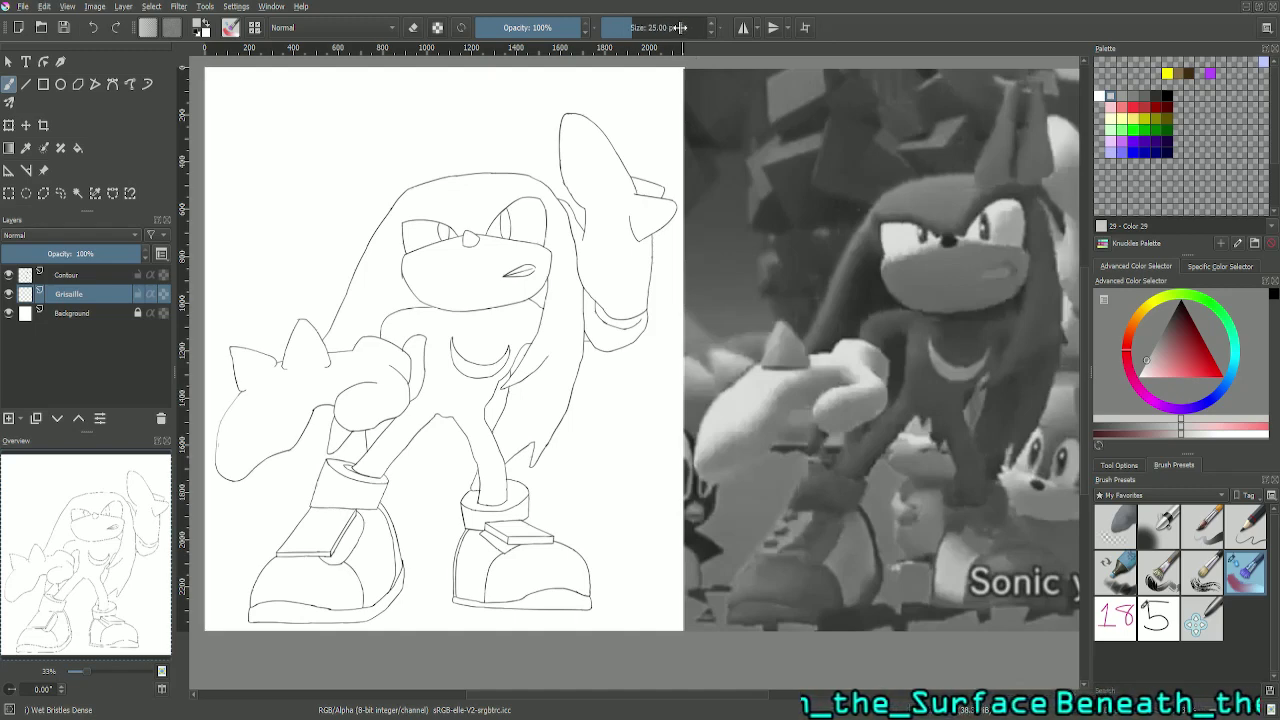
{"action": "left_click_drag", "start_coordinate": [97, 548], "coordinate": [56, 565]}
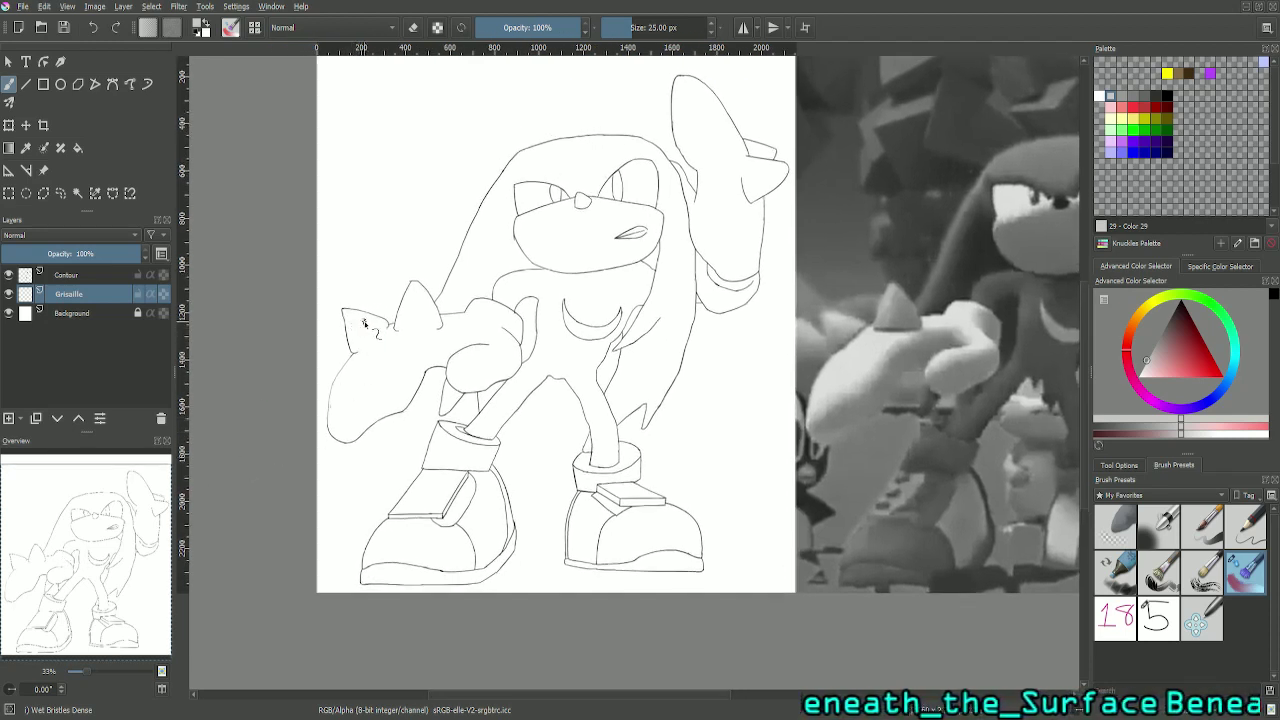
{"action": "double_click", "coordinate": [667, 25]}
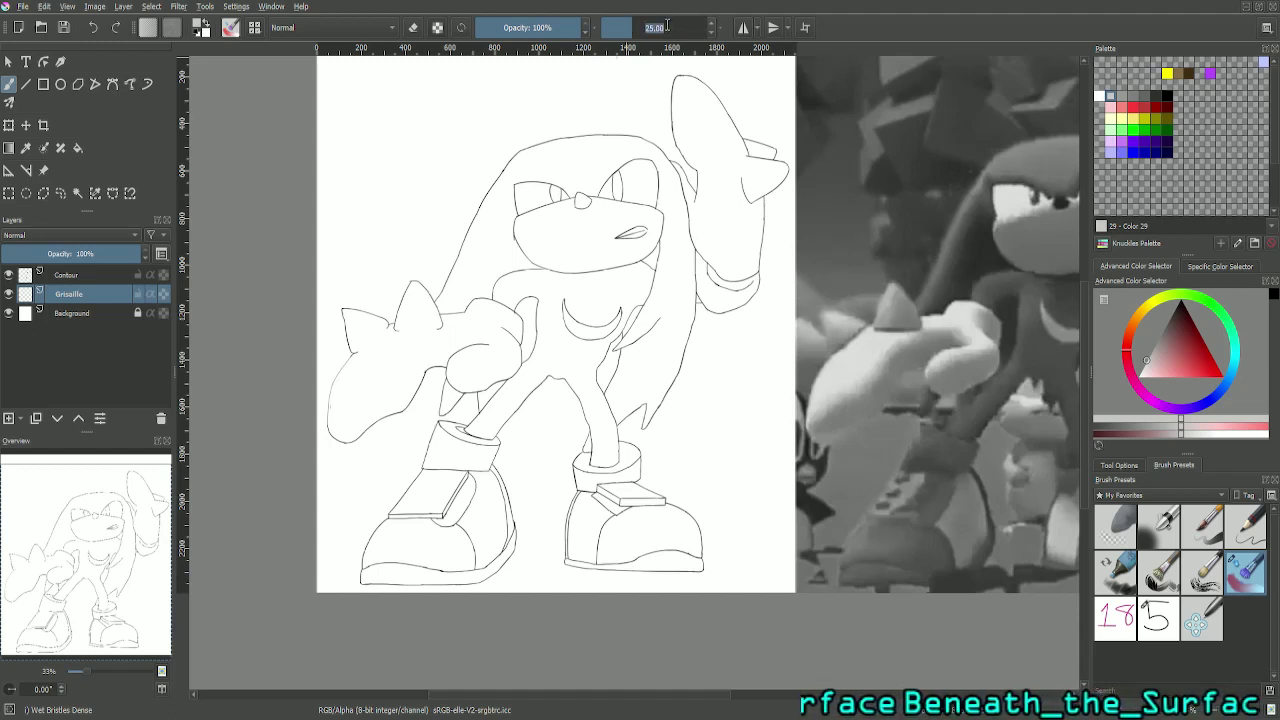
{"action": "type", "text": "50"}
{"action": "key", "text": "Return"}
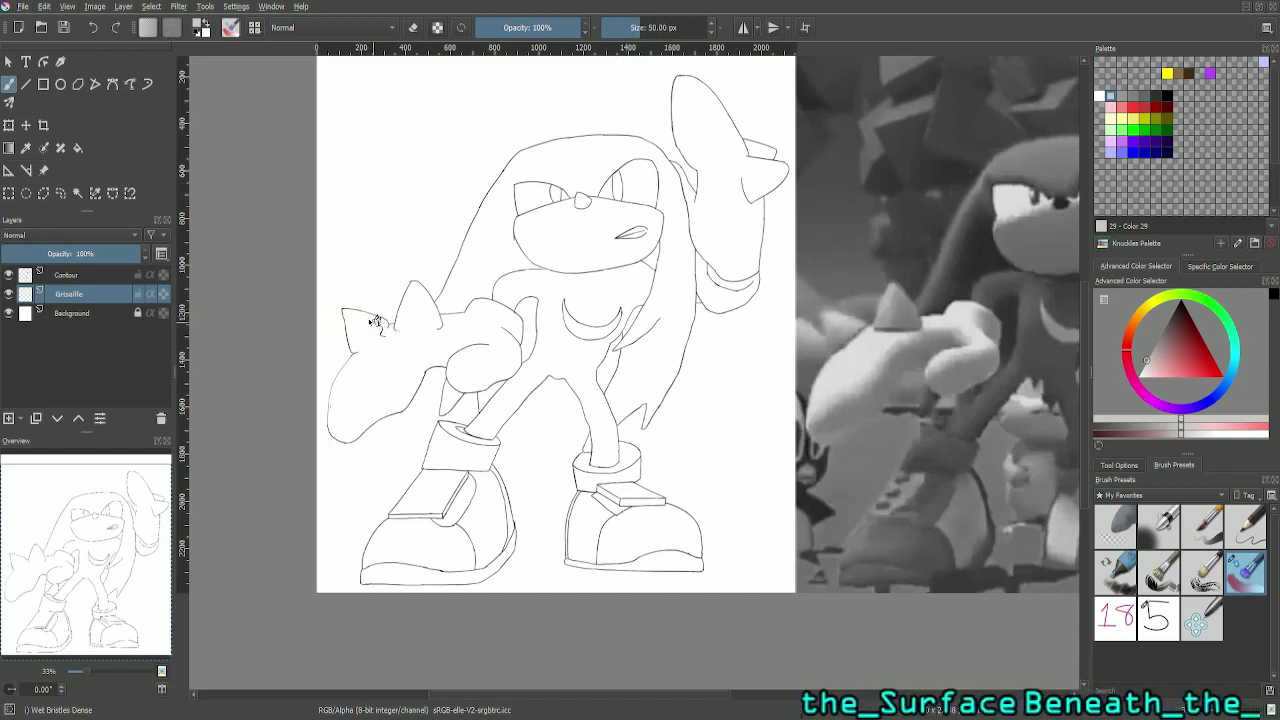
Step: Brush a light gray stroke along the upper edge of the glove's left spike and set brush smoothing to Basic
{"action": "mouse_move", "coordinate": [370, 321]}
{"action": "left_mouse_down"}
{"action": "mouse_move", "coordinate": [336, 312]}
{"action": "mouse_move", "coordinate": [376, 327]}
{"action": "left_mouse_up"}
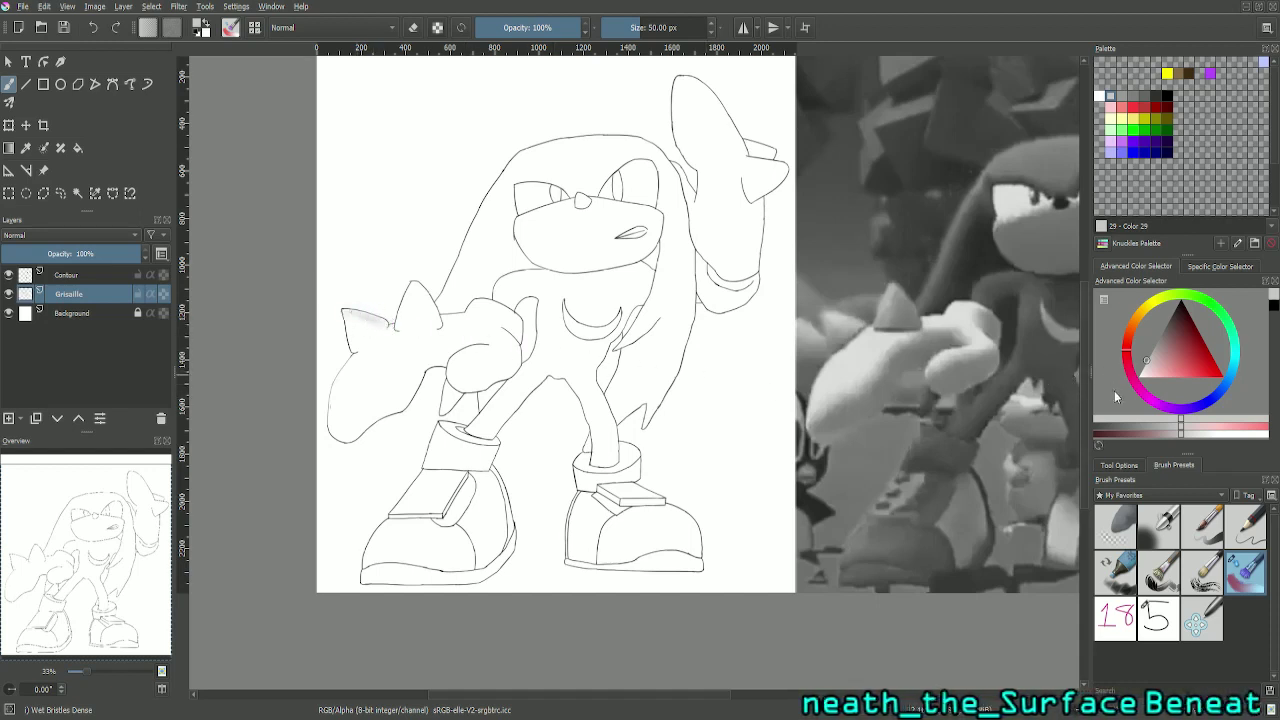
{"action": "left_click", "coordinate": [1125, 465]}
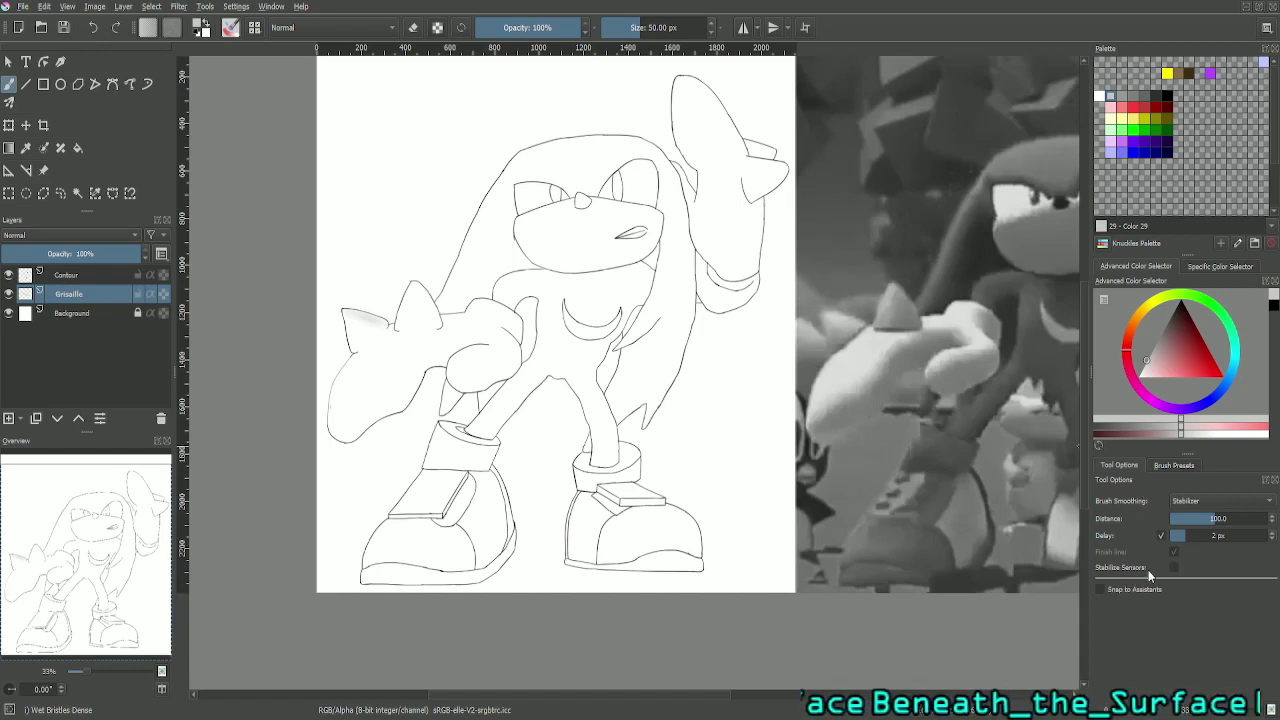
{"action": "left_click", "coordinate": [1201, 496]}
{"action": "left_click", "coordinate": [1208, 469]}
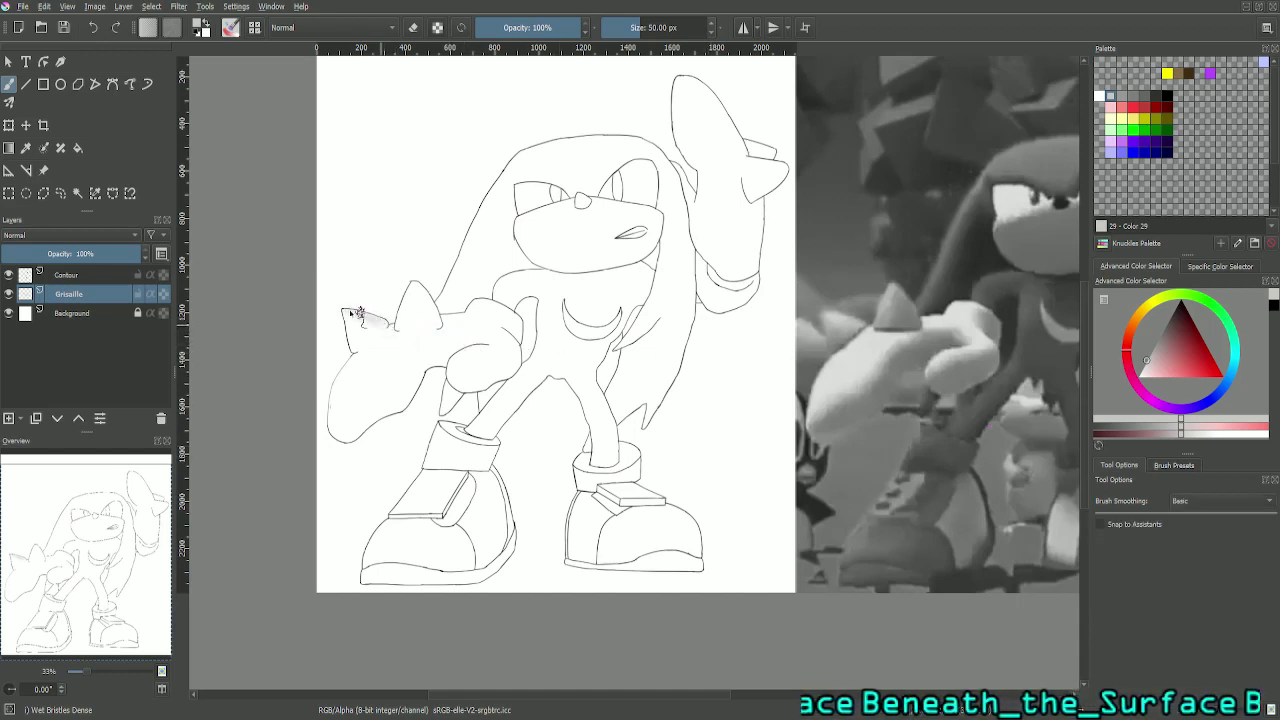
Step: Shade the left spike's upper half in light gray and its lower-left corner in the darker gray Color 30
{"action": "left_click_drag", "start_coordinate": [356, 312], "coordinate": [388, 327]}
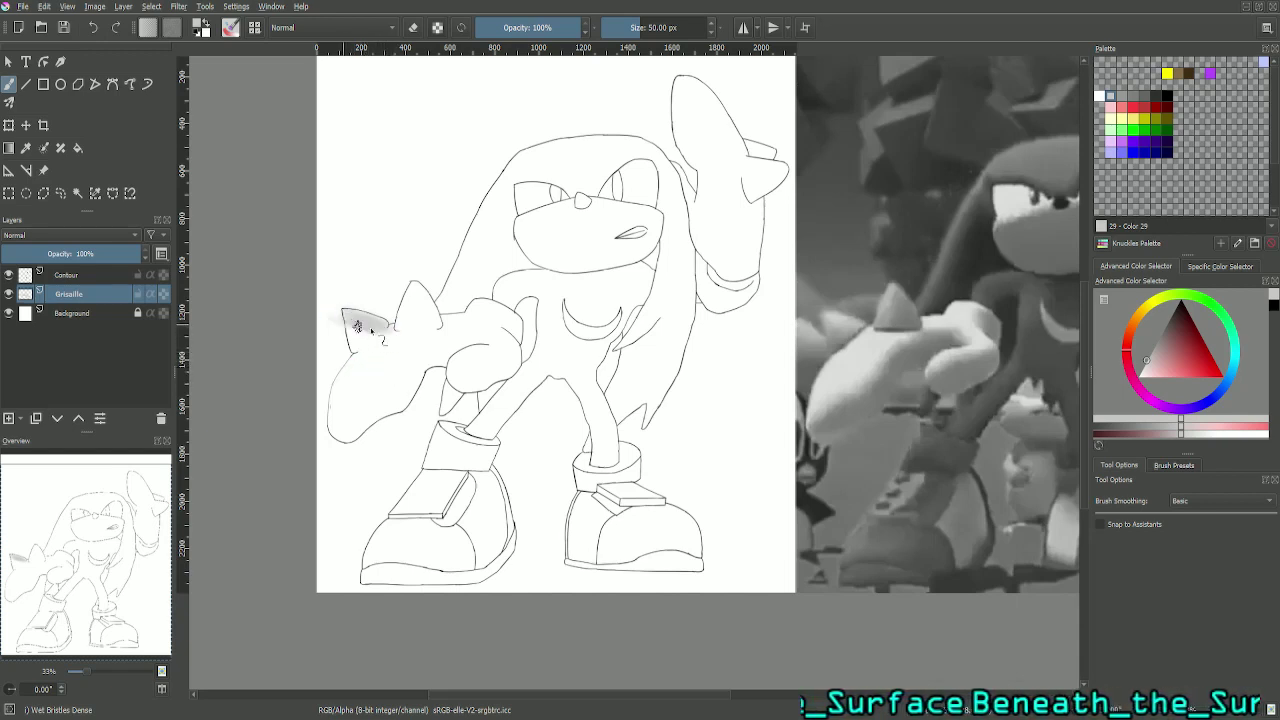
{"action": "left_click", "coordinate": [1121, 98]}
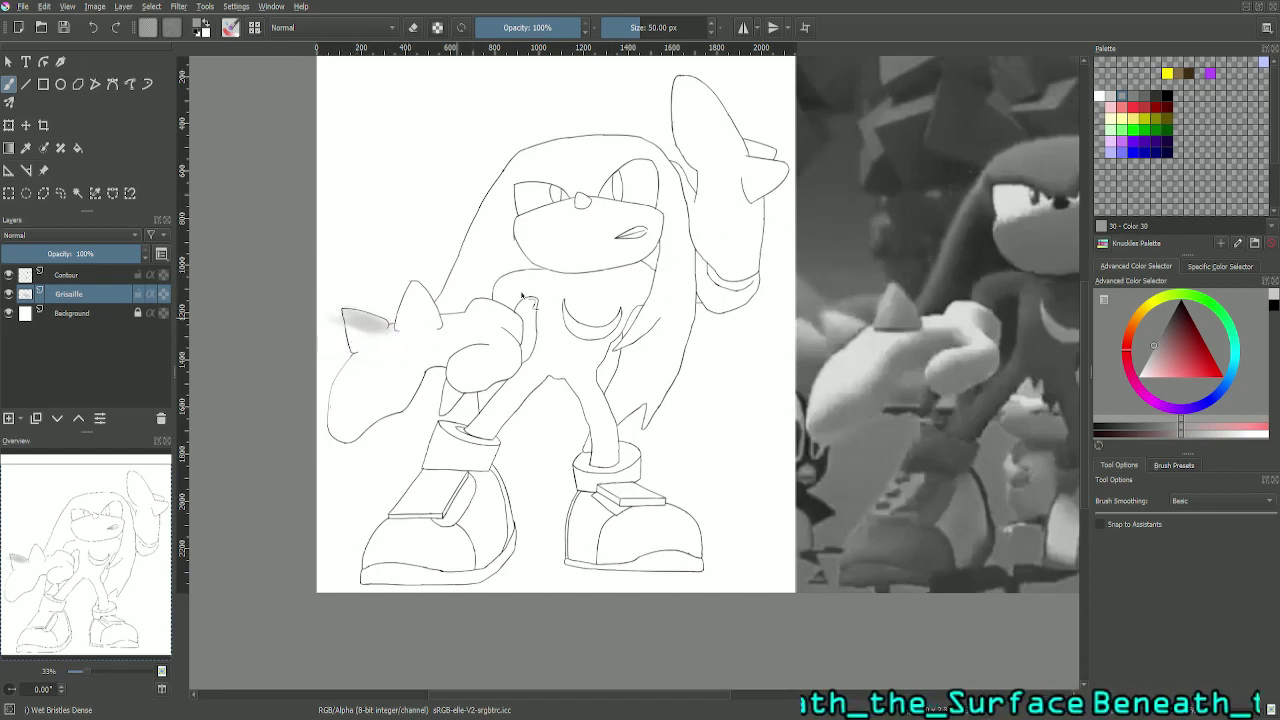
{"action": "left_click", "coordinate": [1113, 99]}
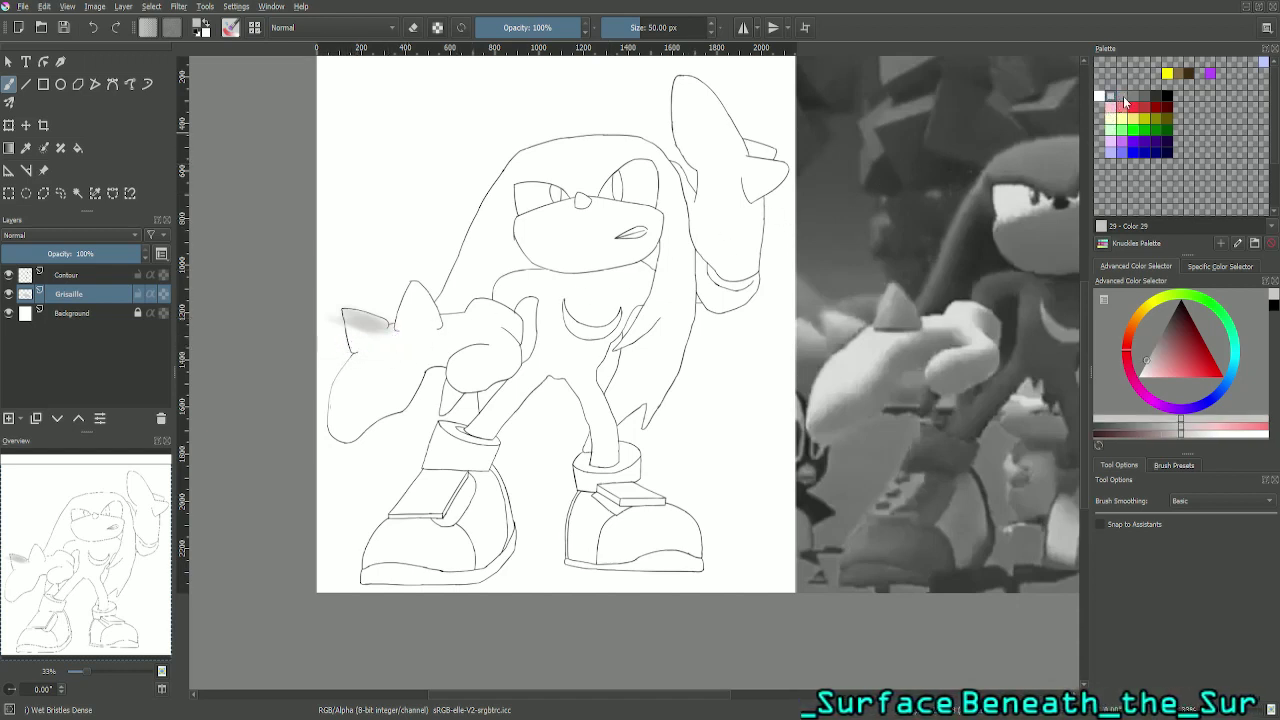
{"action": "left_click", "coordinate": [1123, 100]}
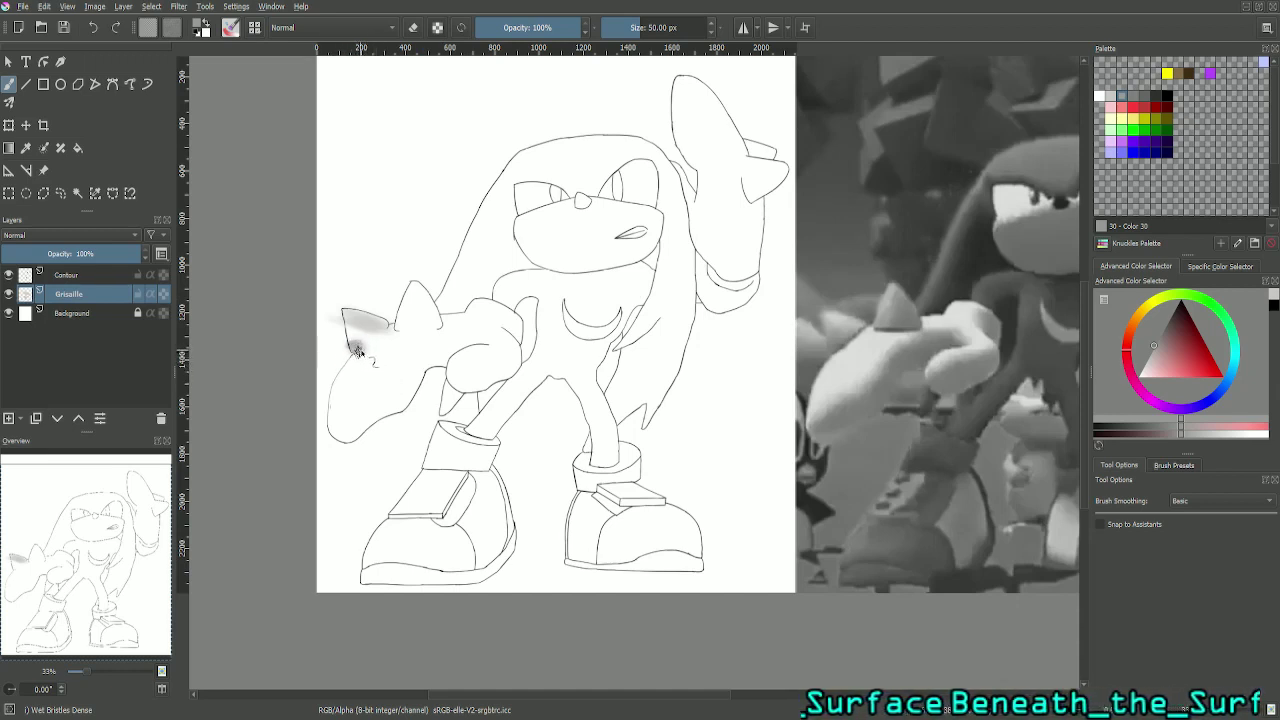
{"action": "left_click_drag", "start_coordinate": [353, 348], "coordinate": [366, 342]}
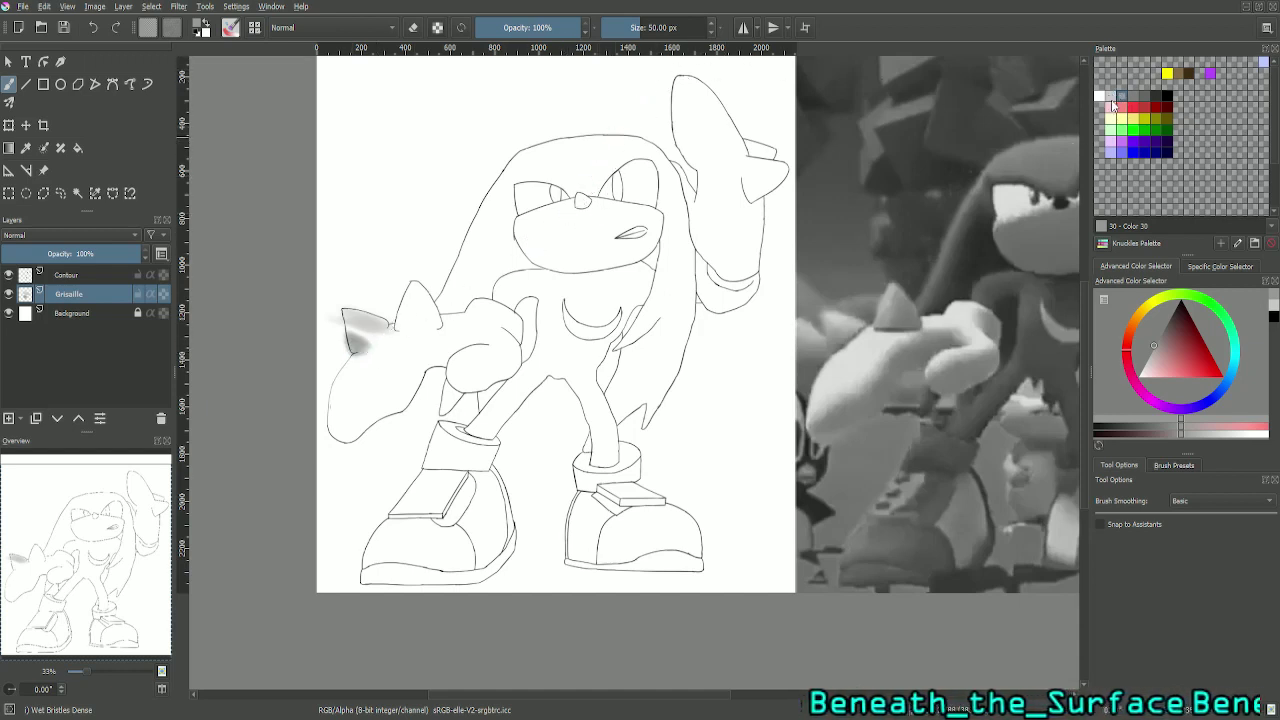
Step: Fill and blend the rest of the left spike with light gray Color 29, touching up its shadow with Color 30
{"action": "left_click", "coordinate": [1108, 98]}
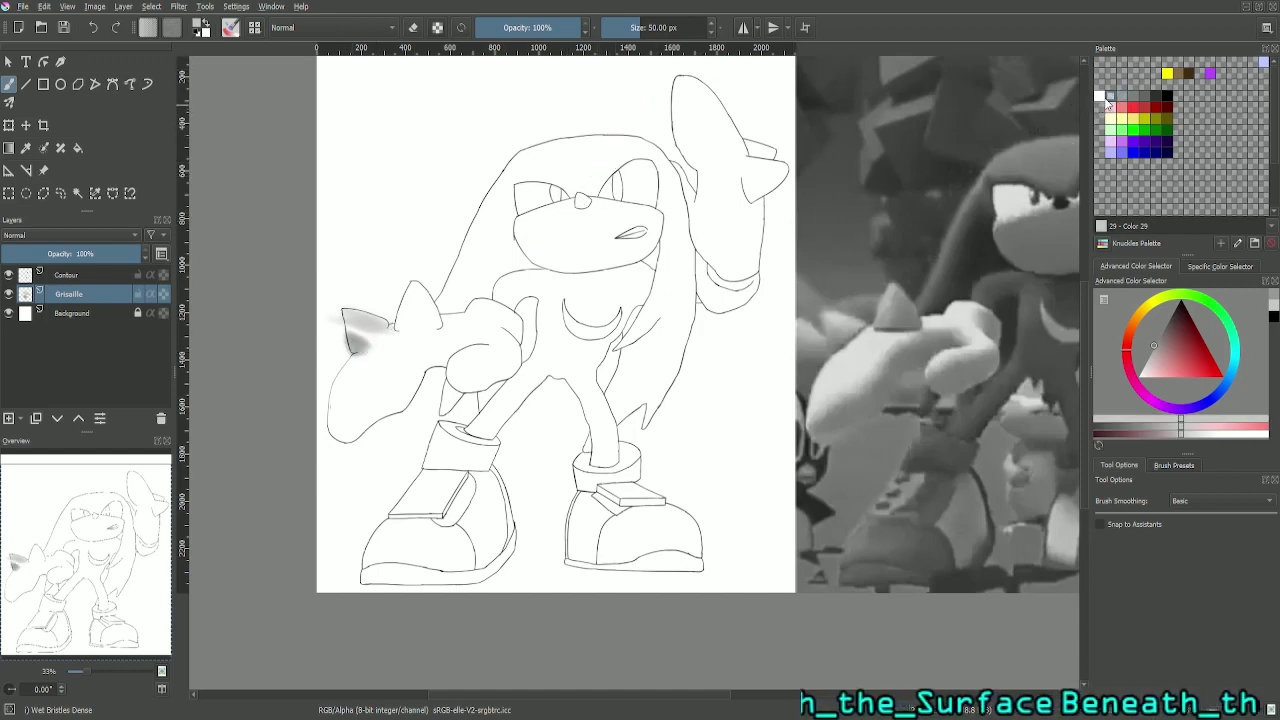
{"action": "mouse_move", "coordinate": [405, 324]}
{"action": "left_mouse_down"}
{"action": "mouse_move", "coordinate": [349, 327]}
{"action": "mouse_move", "coordinate": [380, 346]}
{"action": "mouse_move", "coordinate": [382, 335]}
{"action": "mouse_move", "coordinate": [350, 331]}
{"action": "mouse_move", "coordinate": [373, 316]}
{"action": "mouse_move", "coordinate": [354, 310]}
{"action": "mouse_move", "coordinate": [365, 322]}
{"action": "mouse_move", "coordinate": [352, 326]}
{"action": "mouse_move", "coordinate": [346, 316]}
{"action": "mouse_move", "coordinate": [388, 331]}
{"action": "mouse_move", "coordinate": [355, 347]}
{"action": "left_mouse_up"}
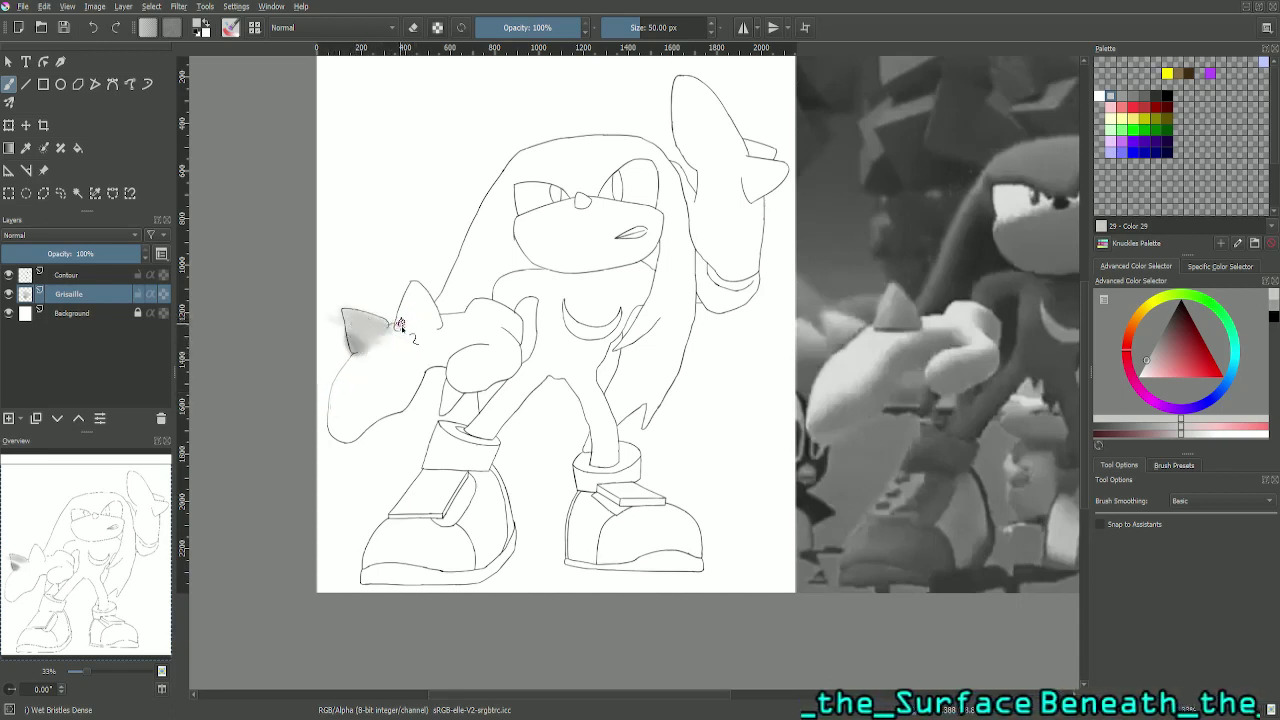
{"action": "left_click_drag", "start_coordinate": [383, 337], "coordinate": [366, 343]}
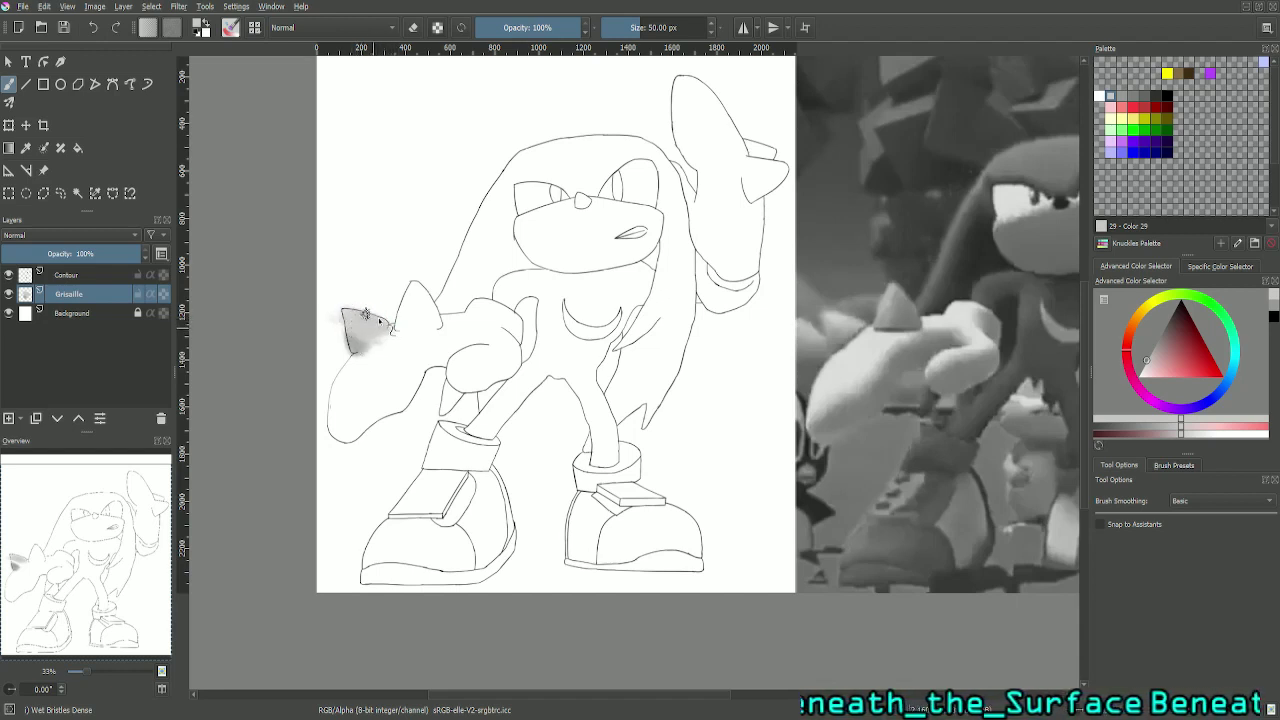
{"action": "mouse_move", "coordinate": [357, 321]}
{"action": "left_mouse_down"}
{"action": "mouse_move", "coordinate": [343, 319]}
{"action": "mouse_move", "coordinate": [360, 345]}
{"action": "mouse_move", "coordinate": [350, 342]}
{"action": "left_mouse_up"}
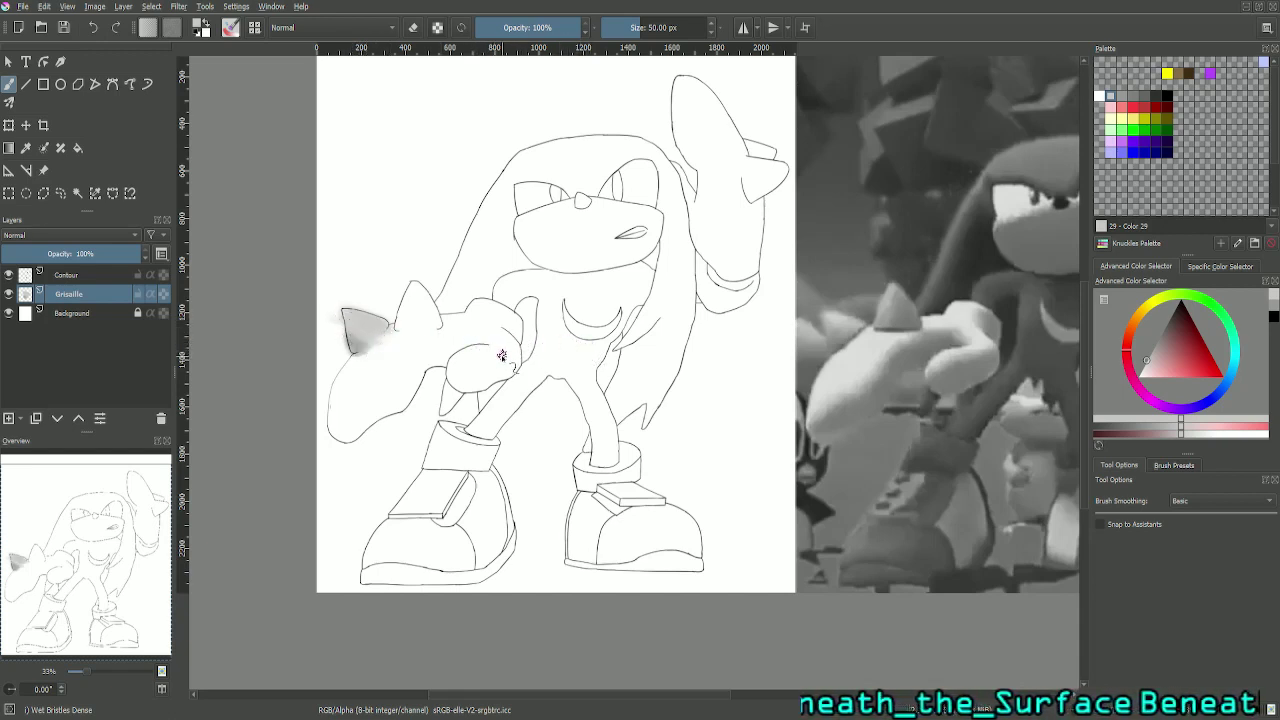
{"action": "left_click", "coordinate": [1117, 110]}
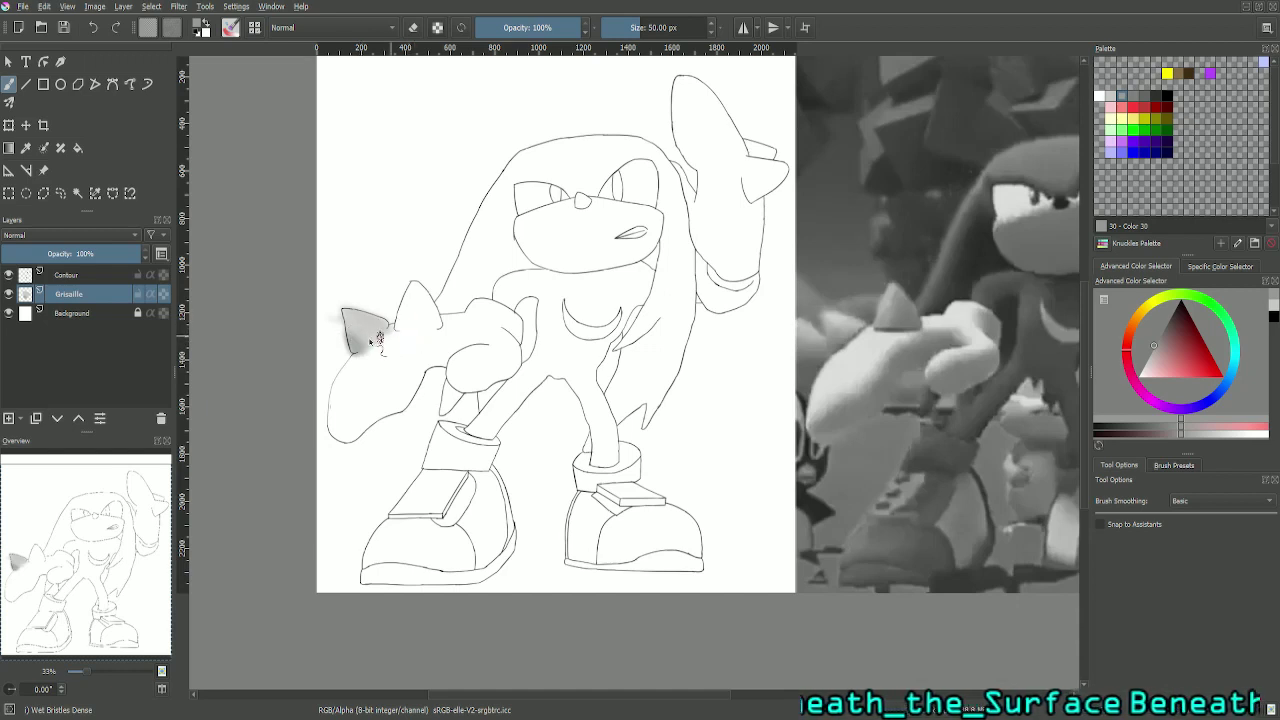
Step: Shade the right spike with Color 29 on its left side, Color 30 on its right and base, and blend the middle with Color 29
{"action": "left_click", "coordinate": [1113, 107]}
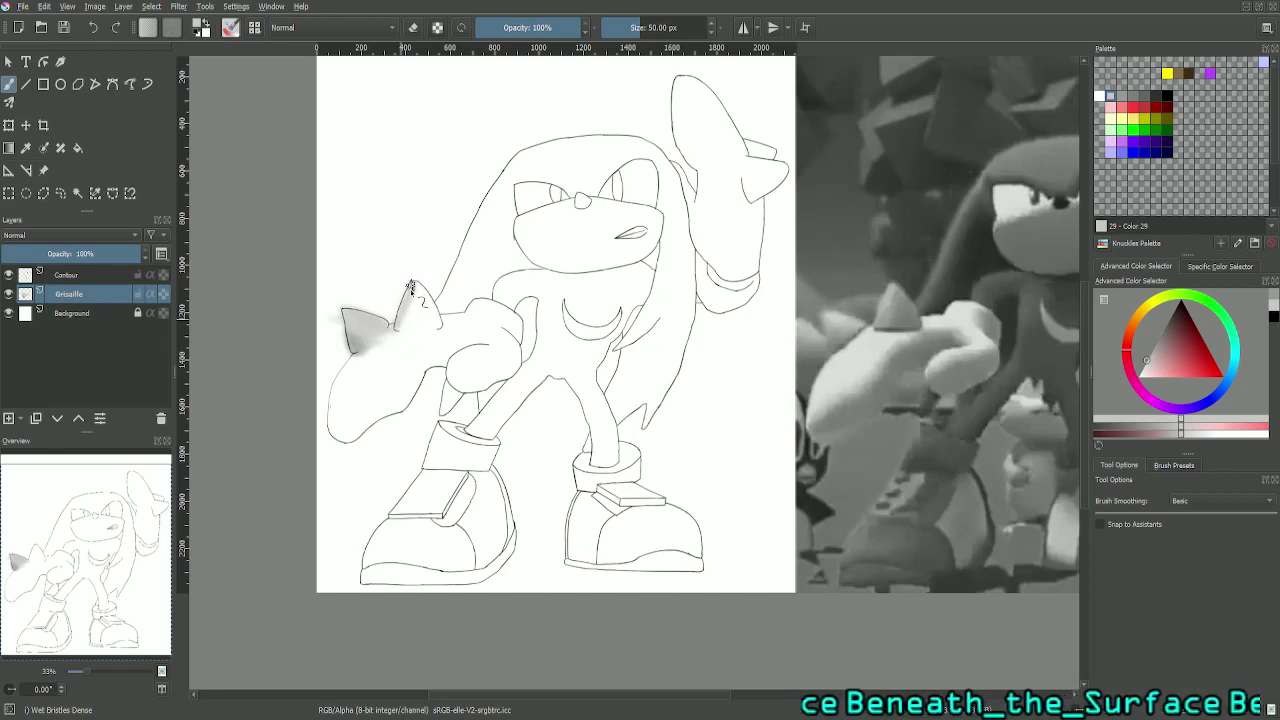
{"action": "left_click", "coordinate": [1123, 101]}
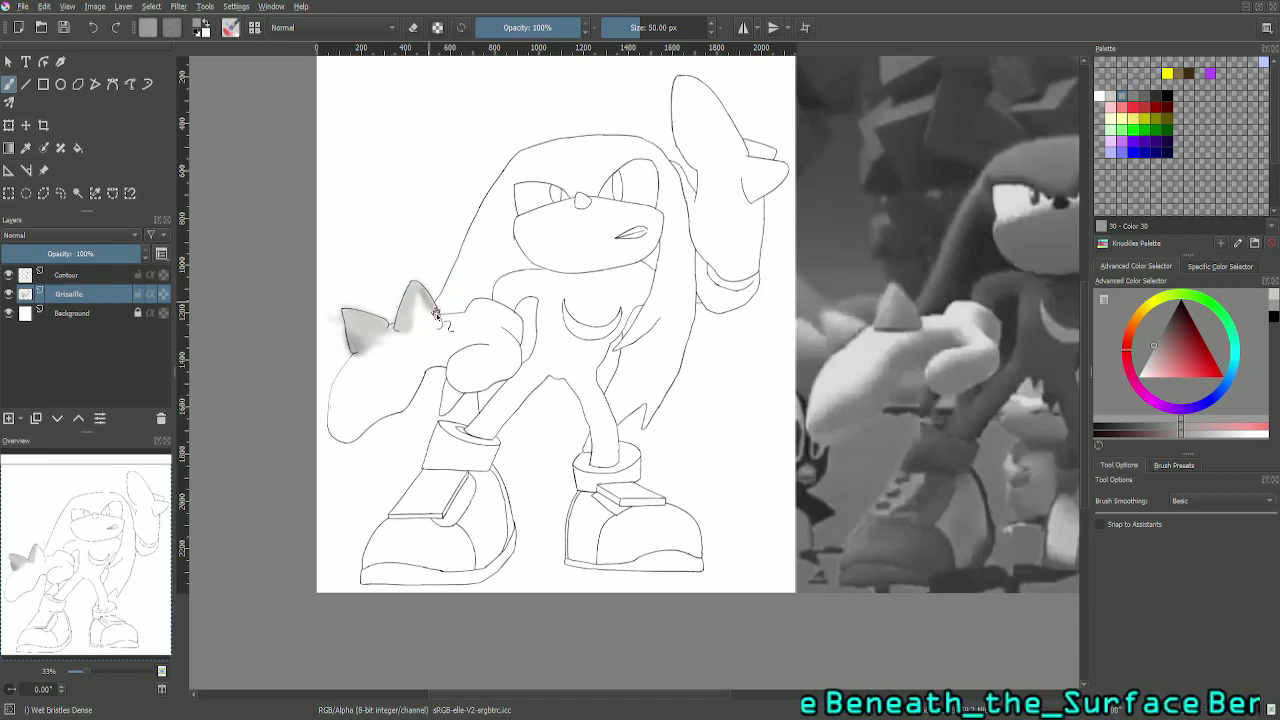
{"action": "mouse_move", "coordinate": [438, 322]}
{"action": "left_mouse_down"}
{"action": "mouse_move", "coordinate": [418, 327]}
{"action": "mouse_move", "coordinate": [419, 290]}
{"action": "mouse_move", "coordinate": [424, 326]}
{"action": "left_mouse_up"}
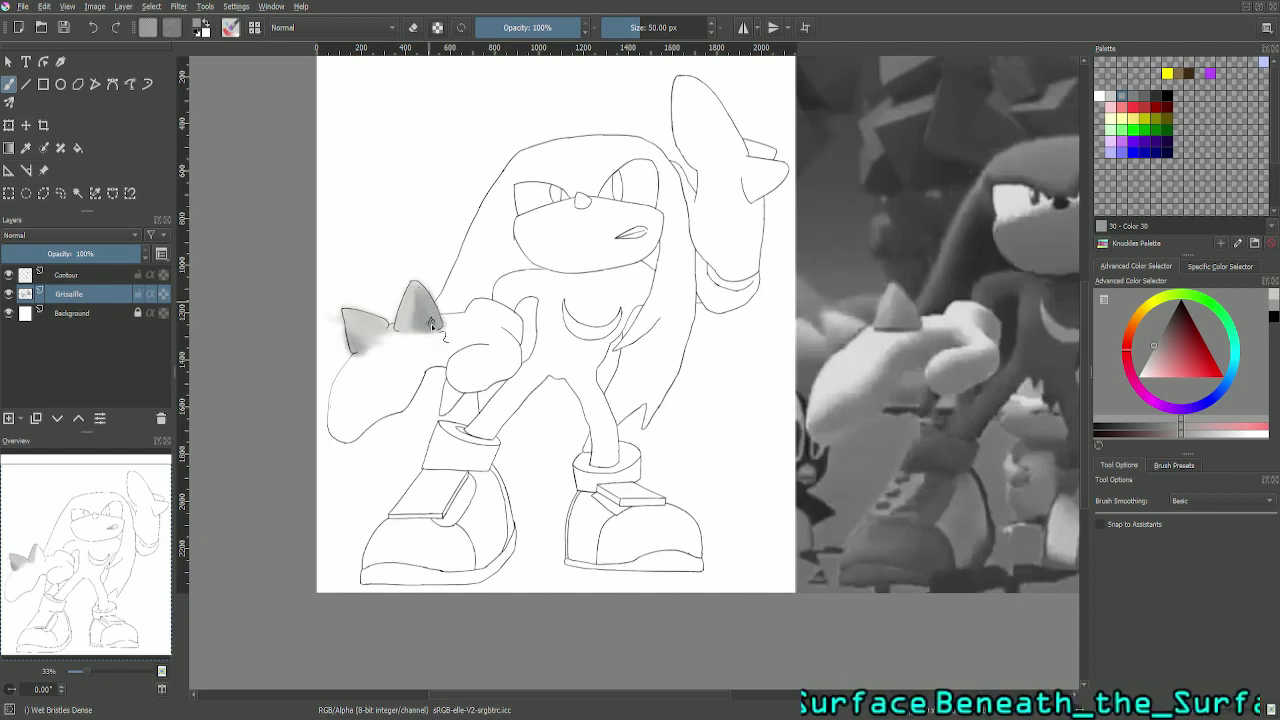
{"action": "mouse_move", "coordinate": [432, 324]}
{"action": "left_mouse_down"}
{"action": "mouse_move", "coordinate": [471, 318]}
{"action": "mouse_move", "coordinate": [436, 302]}
{"action": "left_mouse_up"}
{"action": "left_click", "coordinate": [1112, 96]}
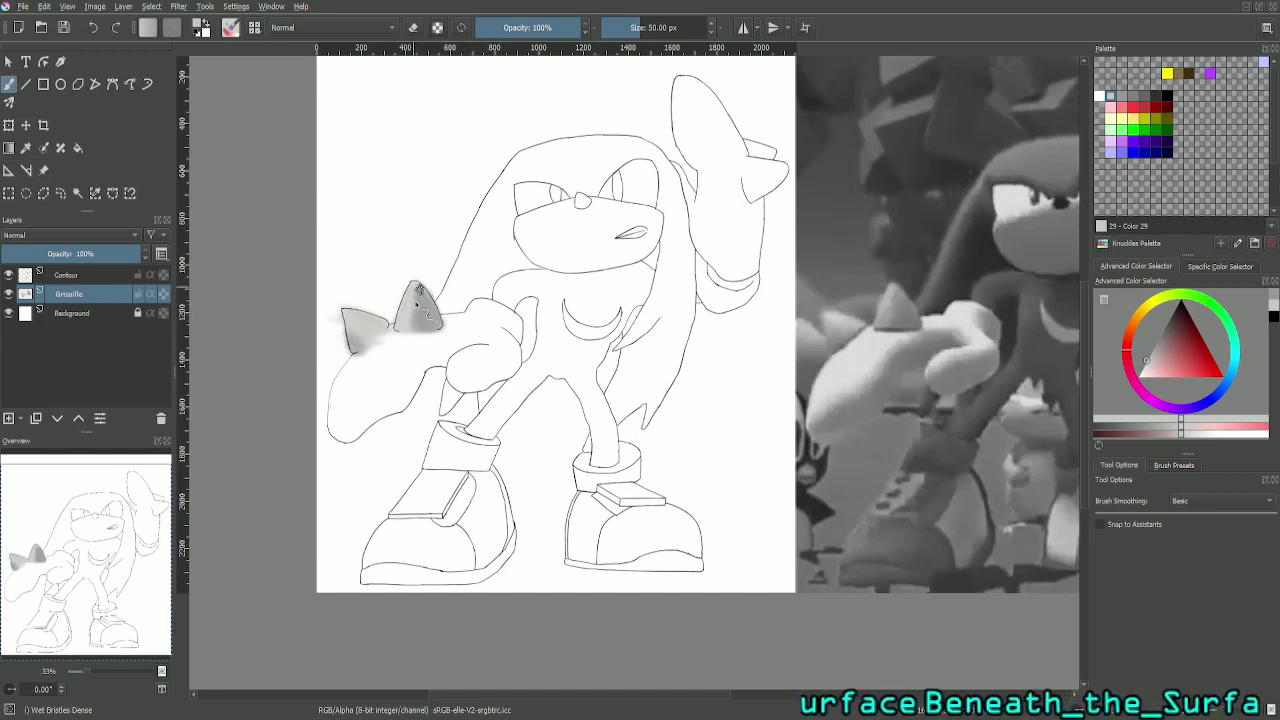
{"action": "mouse_move", "coordinate": [416, 311]}
{"action": "left_mouse_down"}
{"action": "mouse_move", "coordinate": [410, 295]}
{"action": "mouse_move", "coordinate": [426, 284]}
{"action": "mouse_move", "coordinate": [415, 312]}
{"action": "mouse_move", "coordinate": [412, 300]}
{"action": "mouse_move", "coordinate": [442, 296]}
{"action": "mouse_move", "coordinate": [420, 315]}
{"action": "mouse_move", "coordinate": [419, 293]}
{"action": "left_mouse_up"}
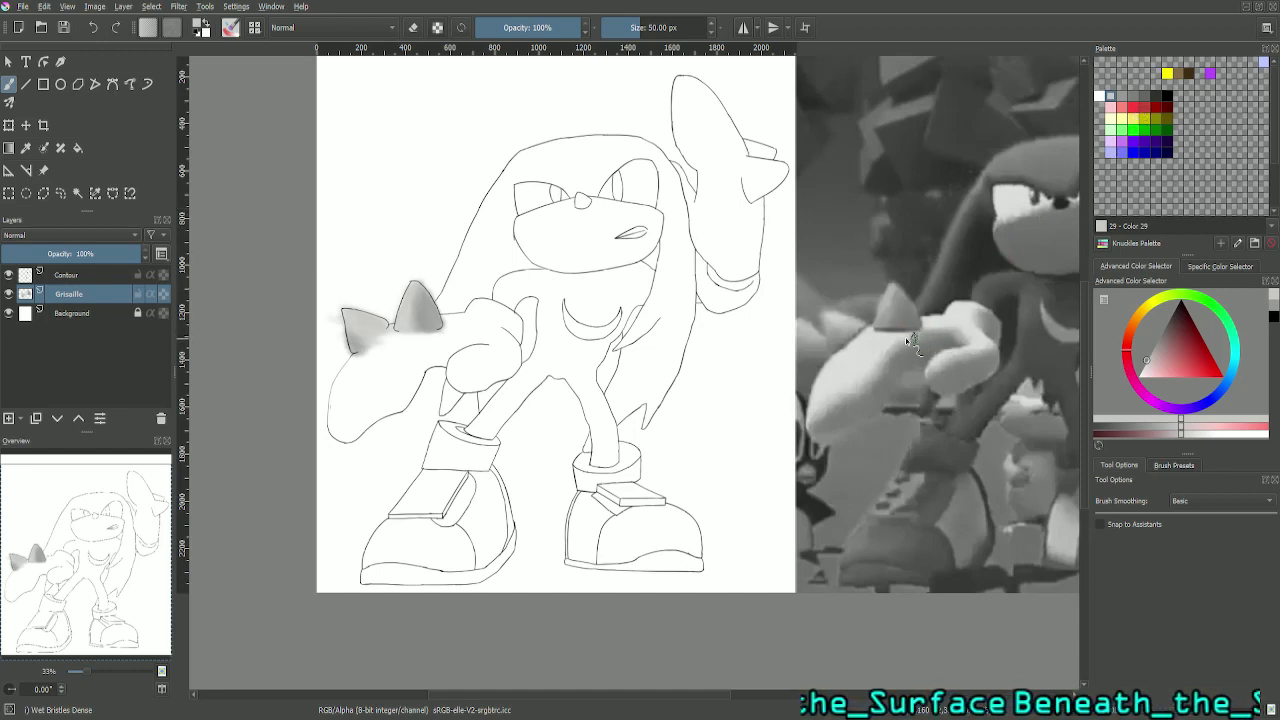
Step: Darken the base edges of both spikes with the dark gray Color 32 at 25 px
{"action": "left_click", "coordinate": [1158, 96]}
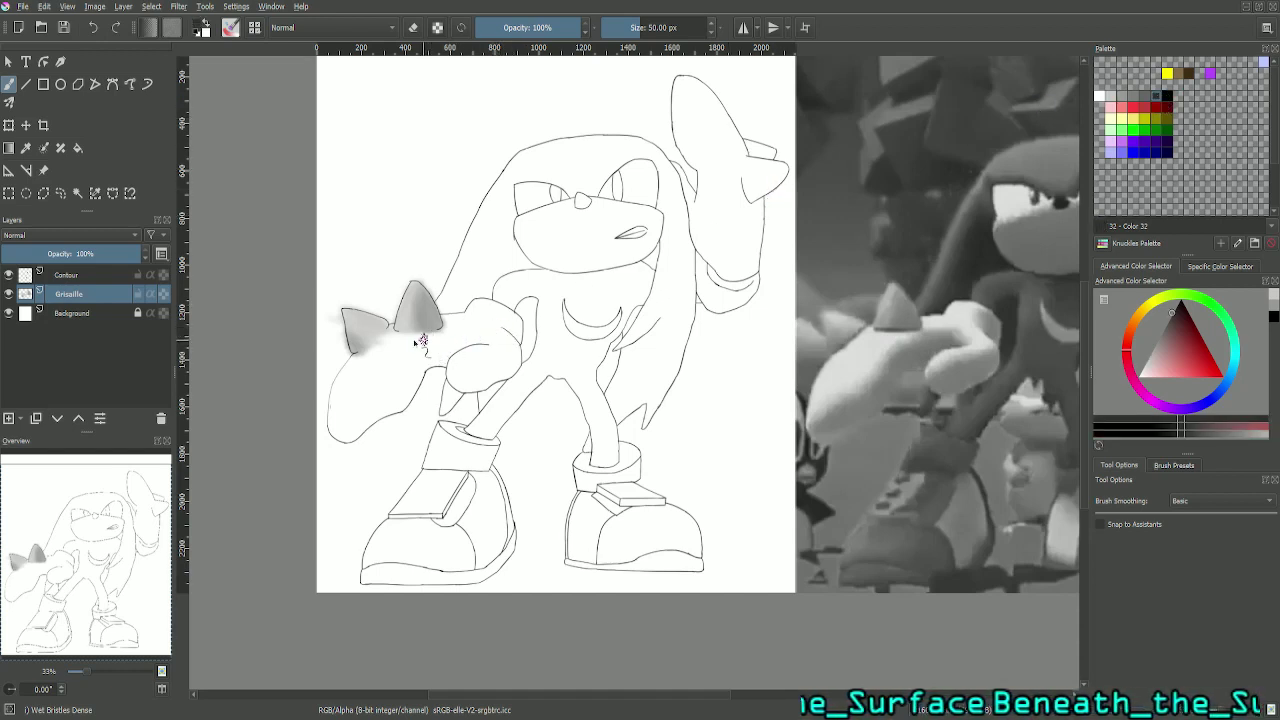
{"action": "left_click", "coordinate": [692, 31]}
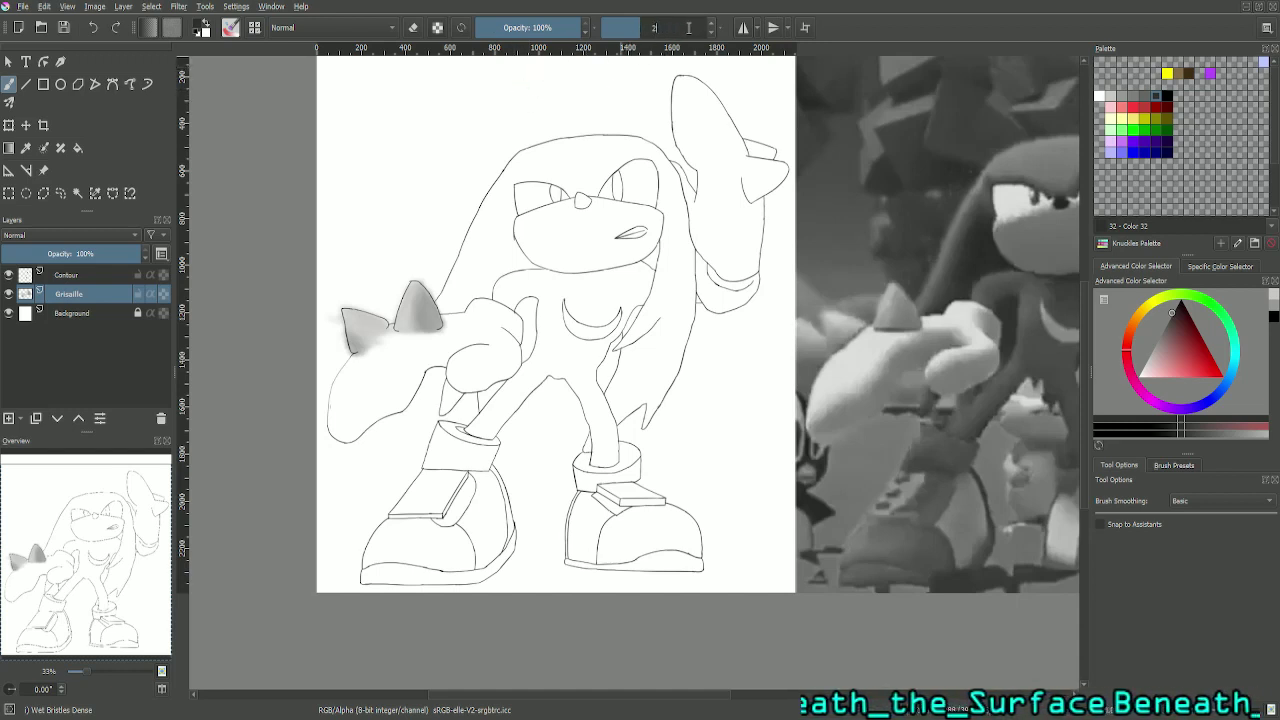
{"action": "key", "text": "Return"}
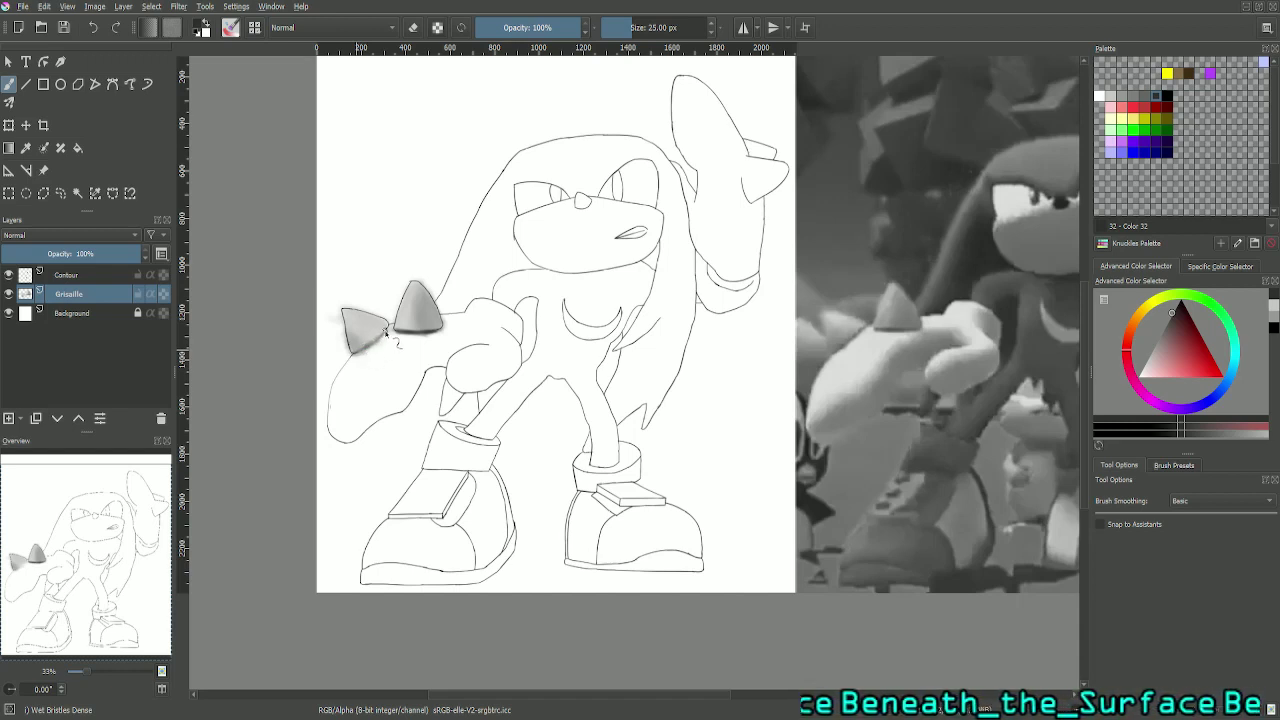
Step: Paint a light gray Color 29 band along the length of the spiked glove with a 75 px brush
{"action": "left_click", "coordinate": [1111, 97]}
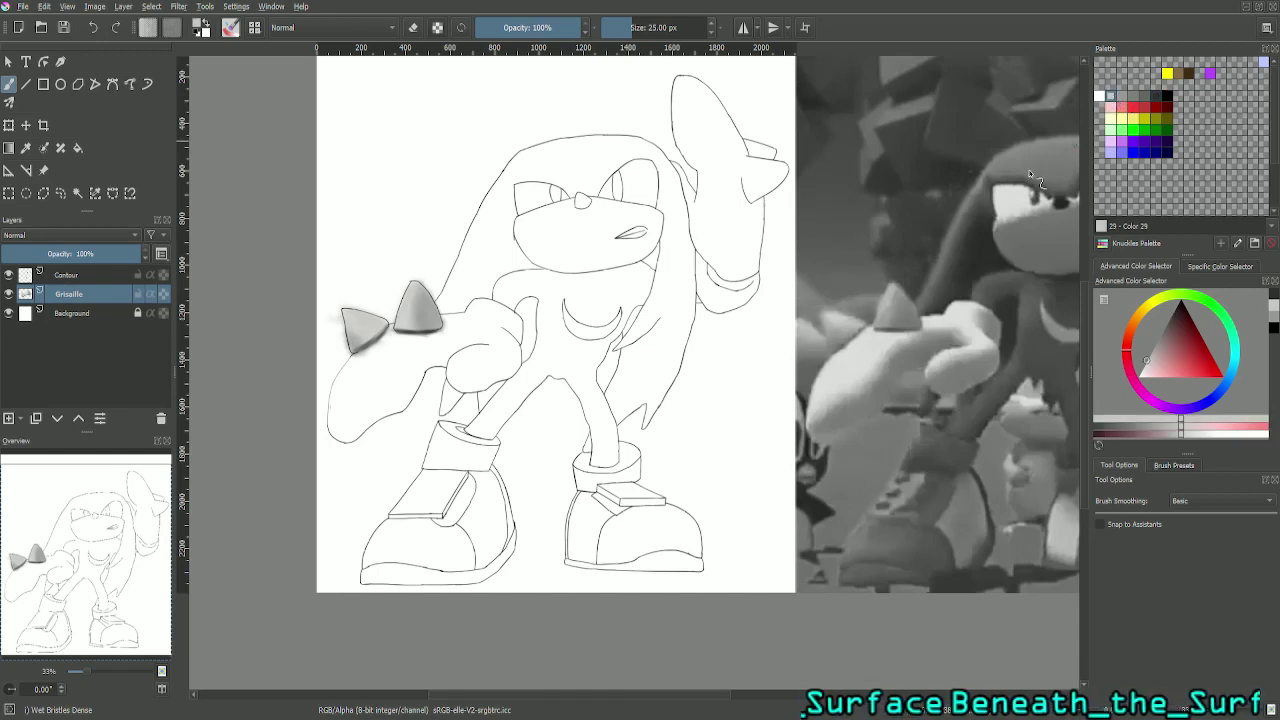
{"action": "double_click", "coordinate": [658, 27]}
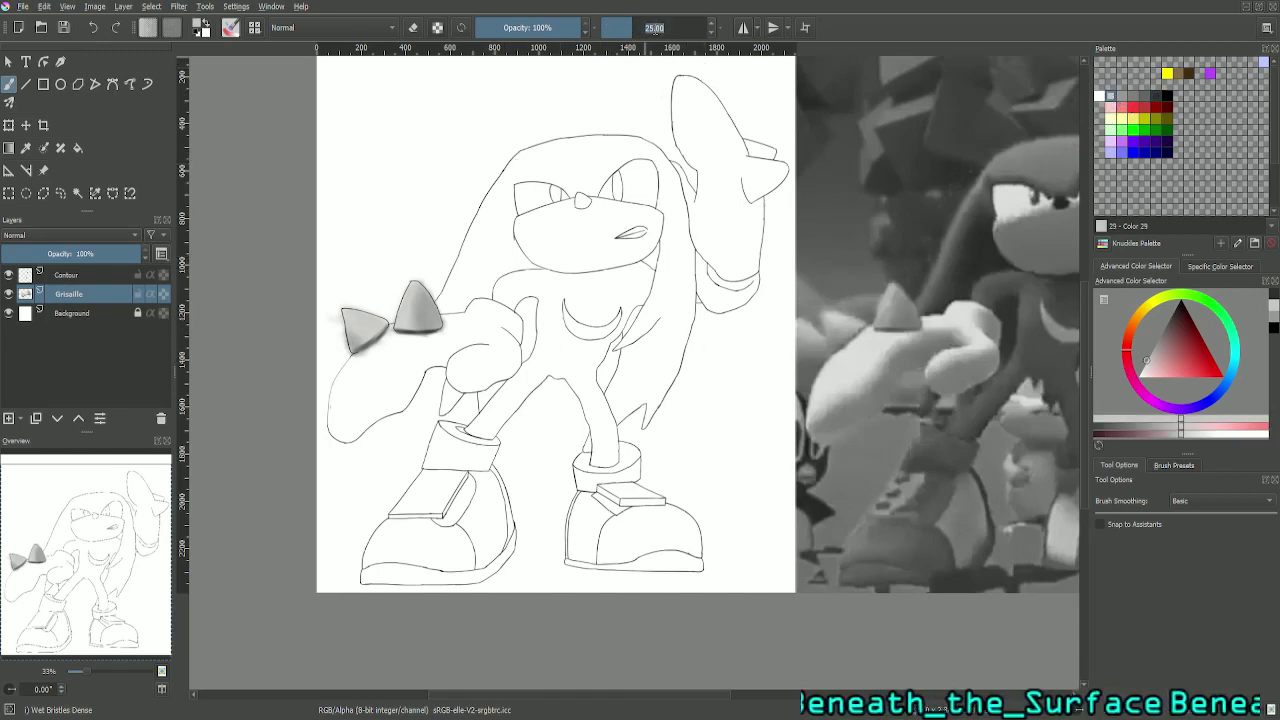
{"action": "type", "text": "40"}
{"action": "key", "text": "Return"}
{"action": "left_click", "coordinate": [652, 27]}
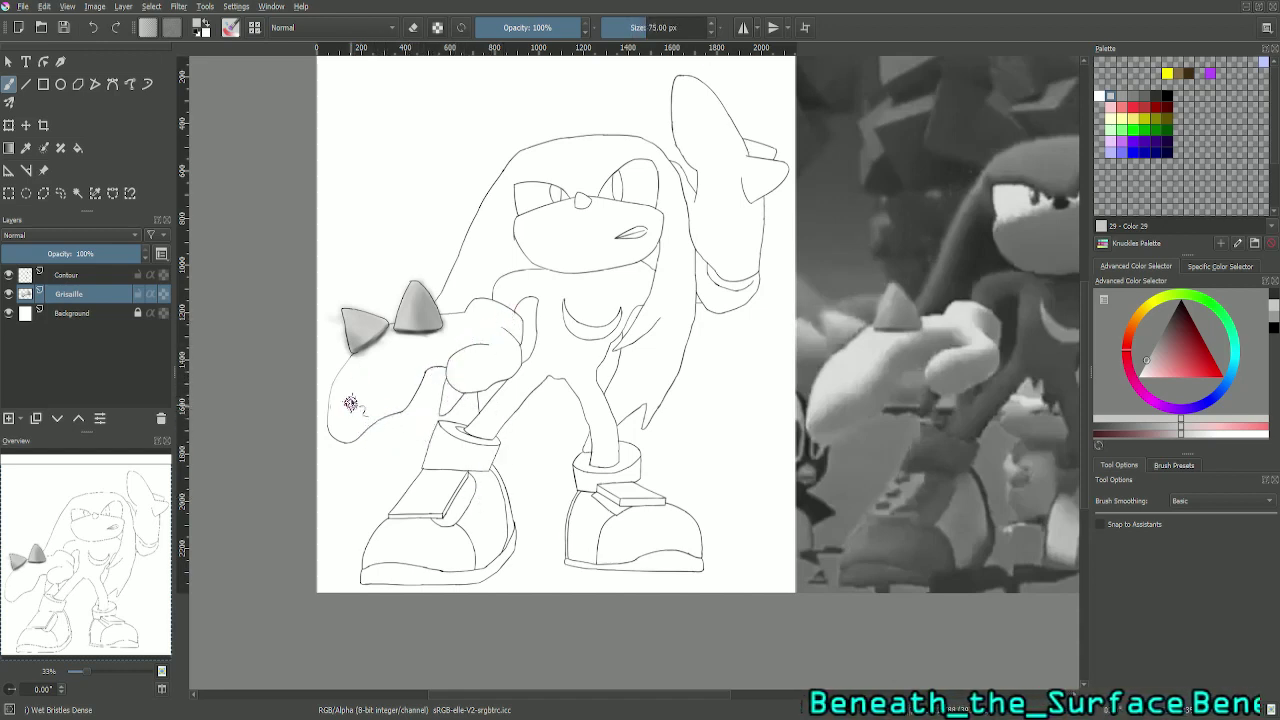
{"action": "mouse_move", "coordinate": [337, 422]}
{"action": "left_mouse_down"}
{"action": "mouse_move", "coordinate": [338, 386]}
{"action": "mouse_move", "coordinate": [334, 421]}
{"action": "mouse_move", "coordinate": [373, 399]}
{"action": "mouse_move", "coordinate": [351, 386]}
{"action": "mouse_move", "coordinate": [338, 420]}
{"action": "mouse_move", "coordinate": [331, 387]}
{"action": "mouse_move", "coordinate": [380, 397]}
{"action": "mouse_move", "coordinate": [418, 378]}
{"action": "mouse_move", "coordinate": [370, 395]}
{"action": "mouse_move", "coordinate": [450, 332]}
{"action": "mouse_move", "coordinate": [401, 385]}
{"action": "mouse_move", "coordinate": [451, 328]}
{"action": "mouse_move", "coordinate": [467, 329]}
{"action": "mouse_move", "coordinate": [432, 347]}
{"action": "mouse_move", "coordinate": [488, 345]}
{"action": "left_mouse_up"}
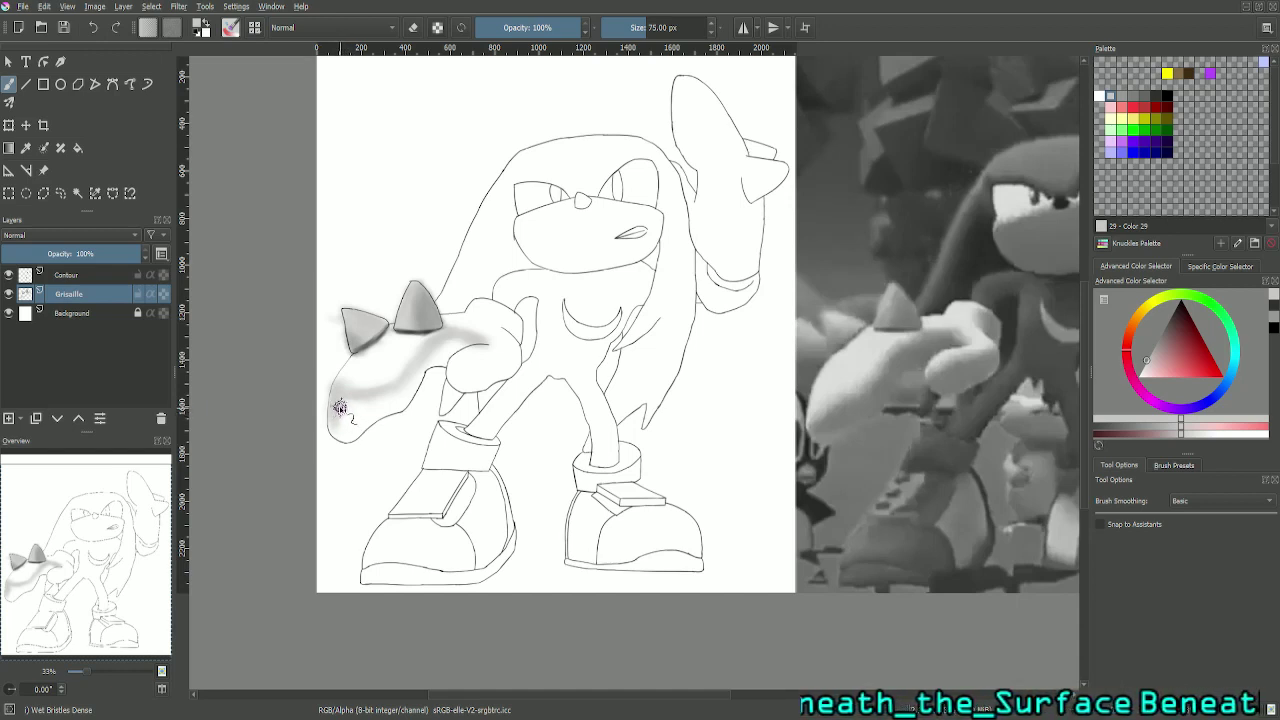
Step: Erase the stray gray around the glove's left edge and repaint its lower-left end with Color 29
{"action": "left_click", "coordinate": [413, 28]}
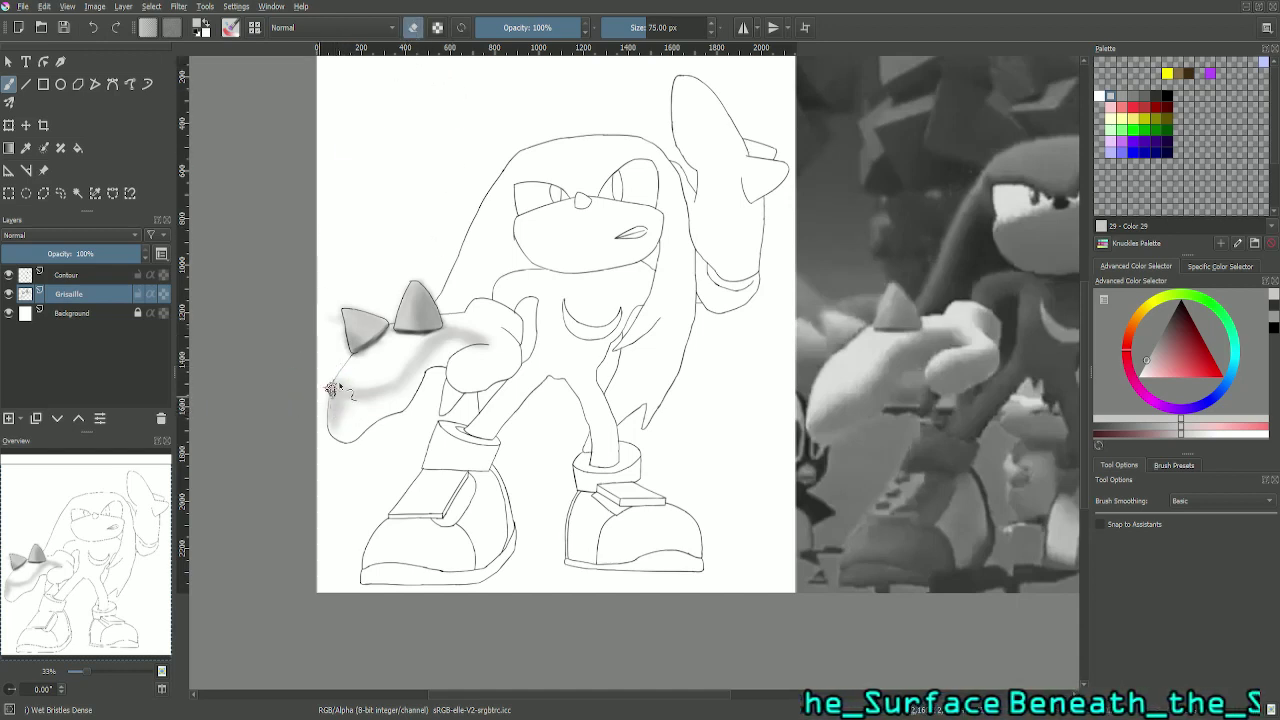
{"action": "mouse_move", "coordinate": [351, 380]}
{"action": "left_mouse_down"}
{"action": "mouse_move", "coordinate": [326, 400]}
{"action": "mouse_move", "coordinate": [367, 380]}
{"action": "left_mouse_up"}
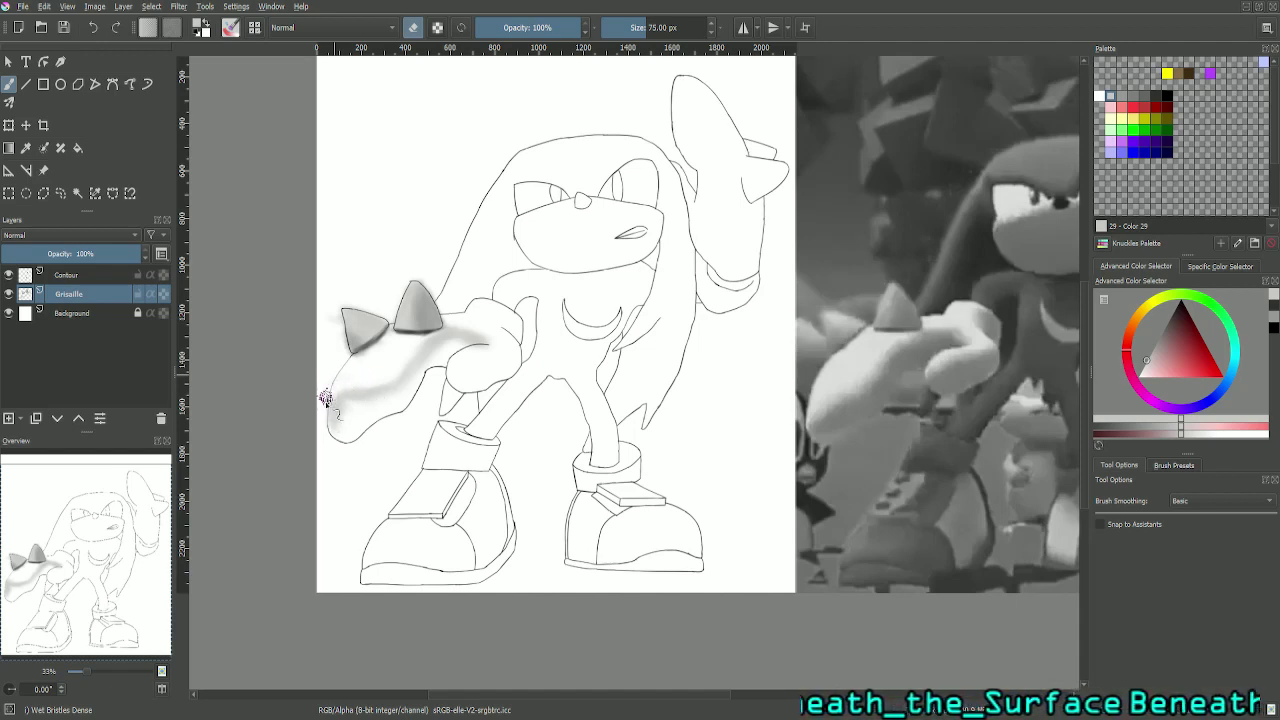
{"action": "left_click", "coordinate": [413, 28]}
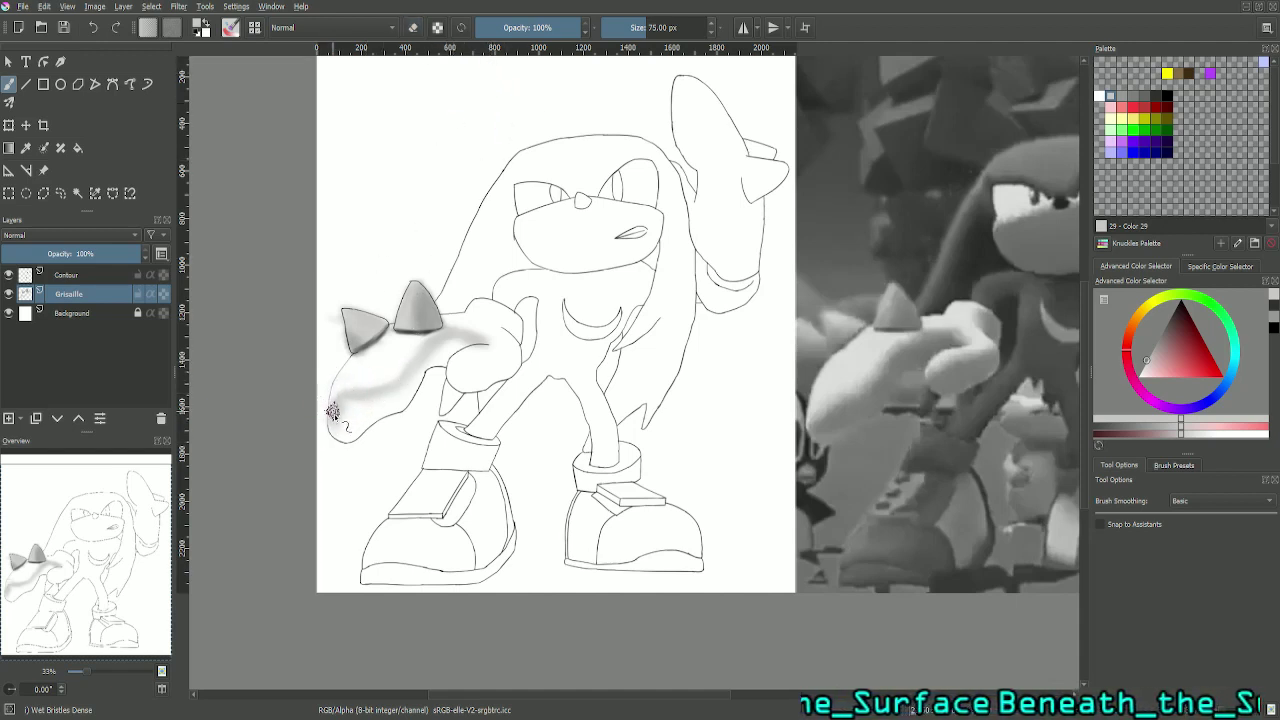
{"action": "left_click_drag", "start_coordinate": [334, 414], "coordinate": [332, 420]}
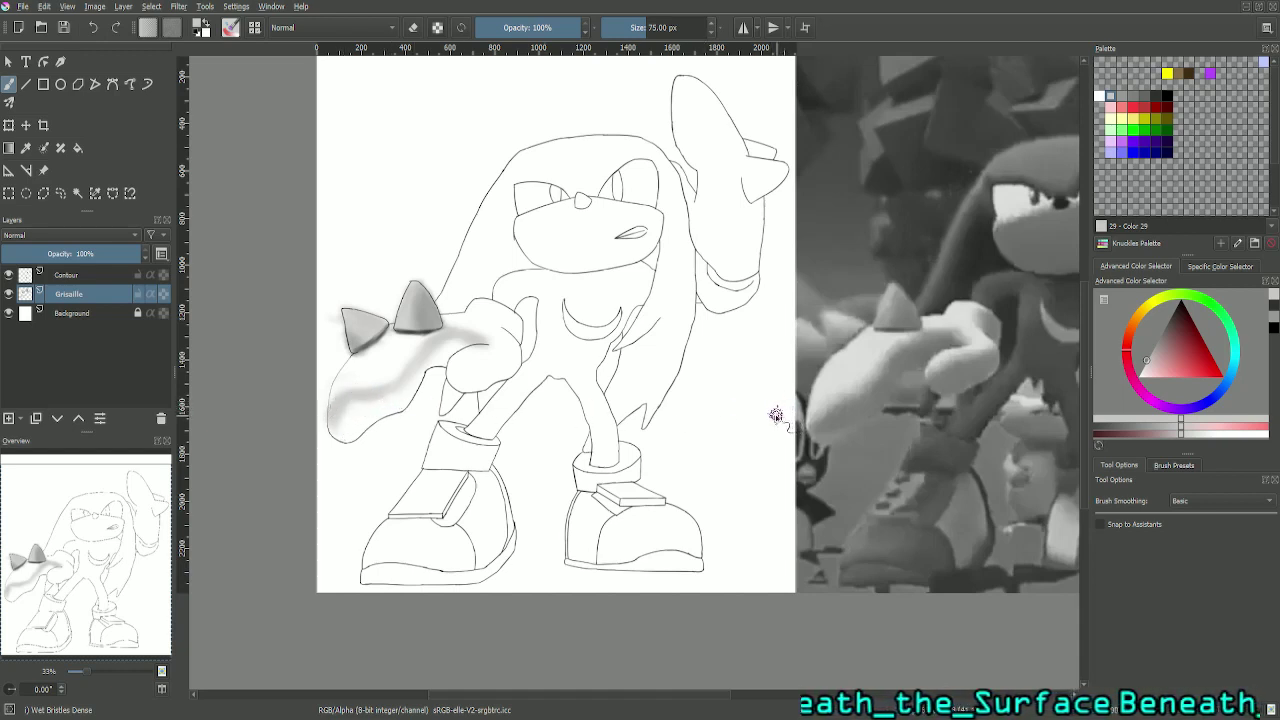
Step: Add a Color 30 band beneath the light one and shade the glove's lower edge with the next darker gray at 75 px
{"action": "left_click", "coordinate": [1129, 98]}
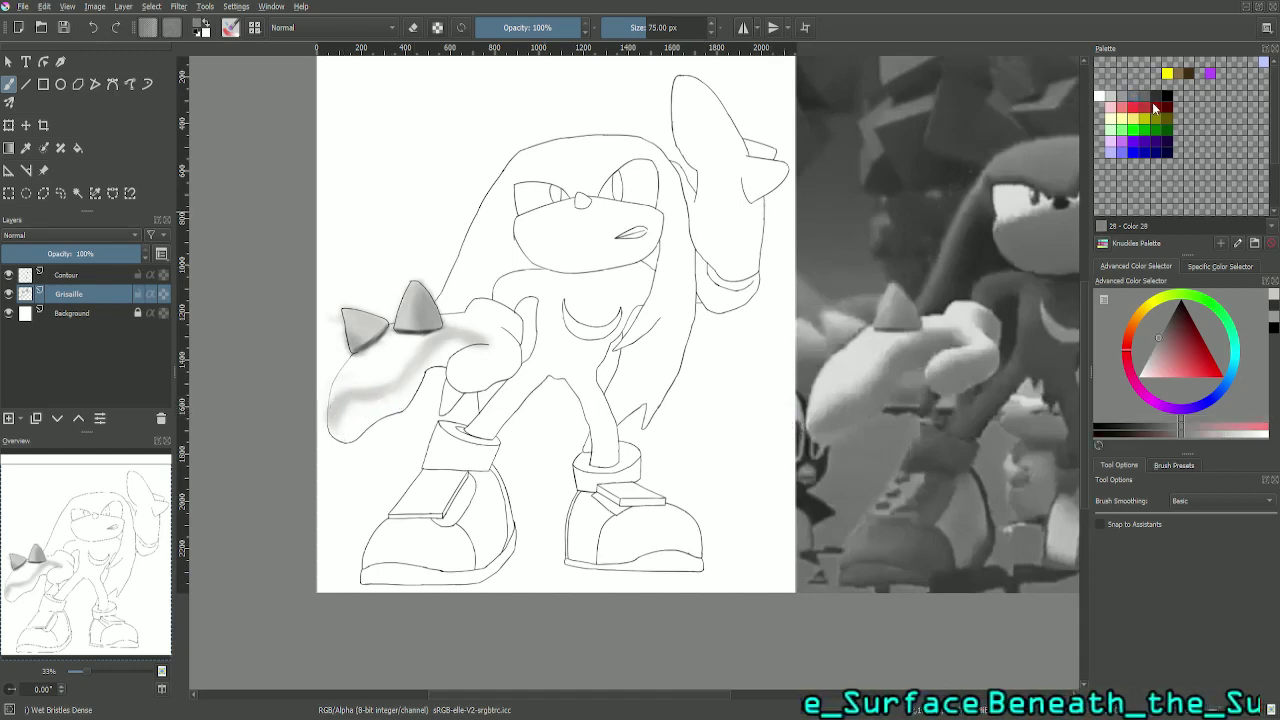
{"action": "left_click", "coordinate": [1123, 98]}
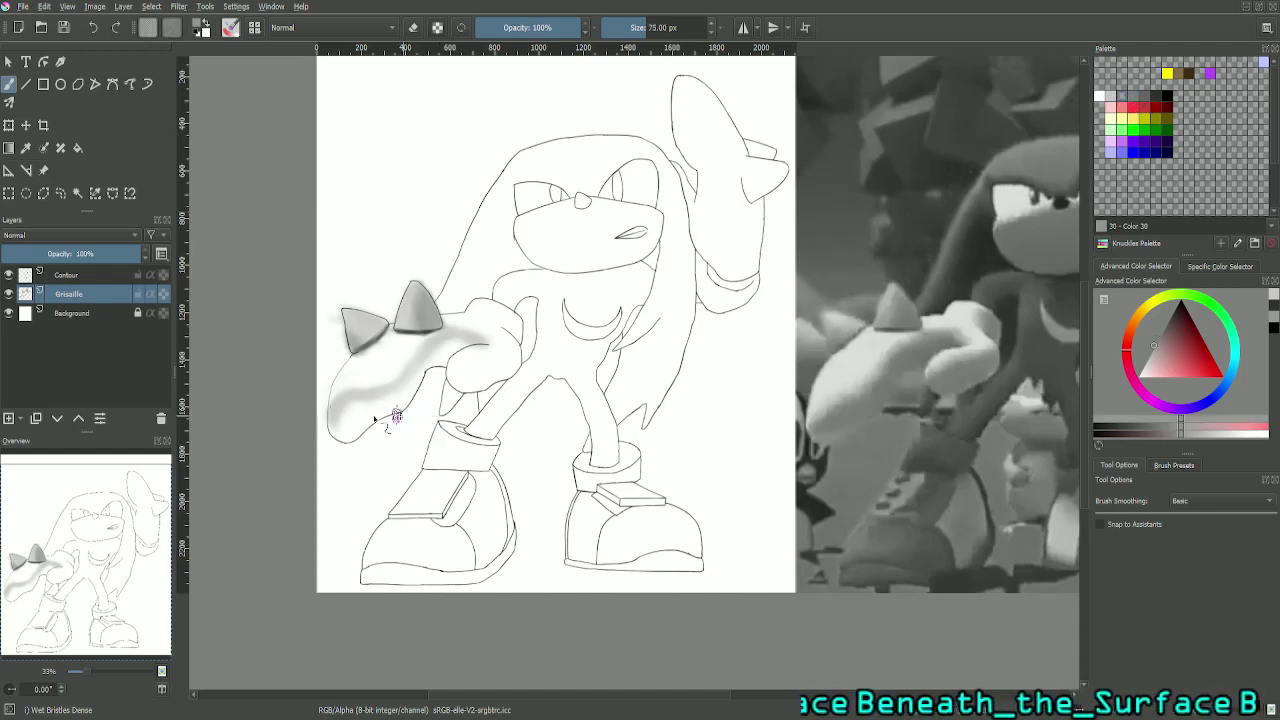
{"action": "mouse_move", "coordinate": [339, 427]}
{"action": "left_mouse_down"}
{"action": "mouse_move", "coordinate": [359, 402]}
{"action": "mouse_move", "coordinate": [327, 438]}
{"action": "mouse_move", "coordinate": [353, 402]}
{"action": "mouse_move", "coordinate": [343, 412]}
{"action": "mouse_move", "coordinate": [417, 381]}
{"action": "mouse_move", "coordinate": [438, 345]}
{"action": "mouse_move", "coordinate": [425, 361]}
{"action": "mouse_move", "coordinate": [479, 341]}
{"action": "mouse_move", "coordinate": [432, 343]}
{"action": "mouse_move", "coordinate": [459, 341]}
{"action": "mouse_move", "coordinate": [432, 366]}
{"action": "left_mouse_up"}
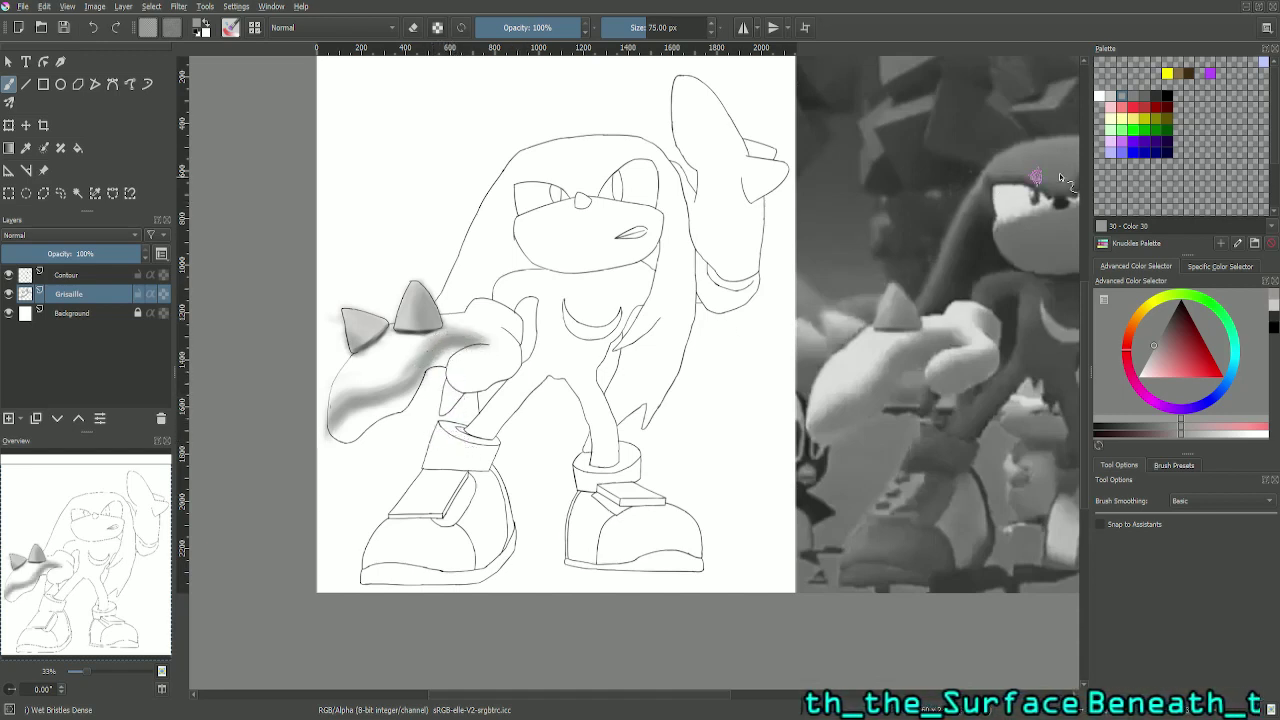
{"action": "left_click", "coordinate": [1132, 97]}
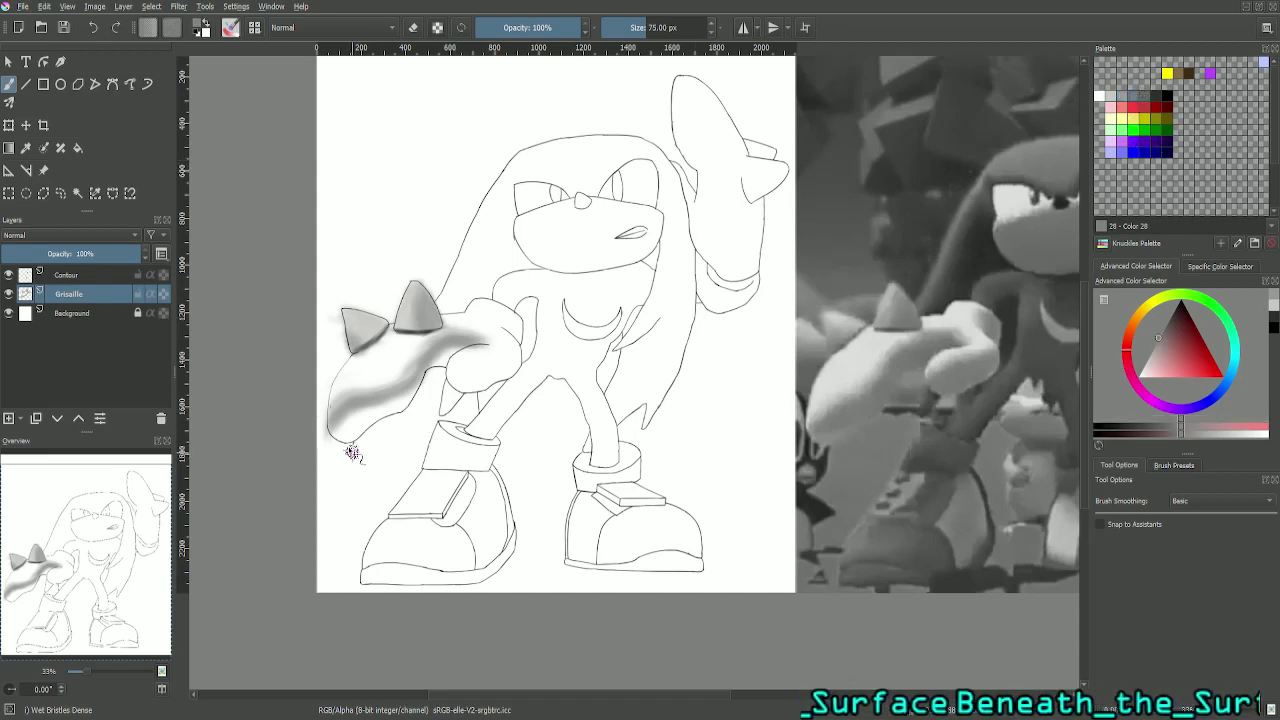
{"action": "mouse_move", "coordinate": [350, 450]}
{"action": "left_mouse_down"}
{"action": "mouse_move", "coordinate": [365, 419]}
{"action": "mouse_move", "coordinate": [353, 436]}
{"action": "mouse_move", "coordinate": [339, 430]}
{"action": "mouse_move", "coordinate": [347, 443]}
{"action": "mouse_move", "coordinate": [406, 409]}
{"action": "mouse_move", "coordinate": [418, 386]}
{"action": "mouse_move", "coordinate": [407, 405]}
{"action": "mouse_move", "coordinate": [368, 406]}
{"action": "mouse_move", "coordinate": [328, 433]}
{"action": "mouse_move", "coordinate": [367, 417]}
{"action": "mouse_move", "coordinate": [373, 428]}
{"action": "mouse_move", "coordinate": [369, 418]}
{"action": "mouse_move", "coordinate": [348, 440]}
{"action": "mouse_move", "coordinate": [395, 412]}
{"action": "left_mouse_up"}
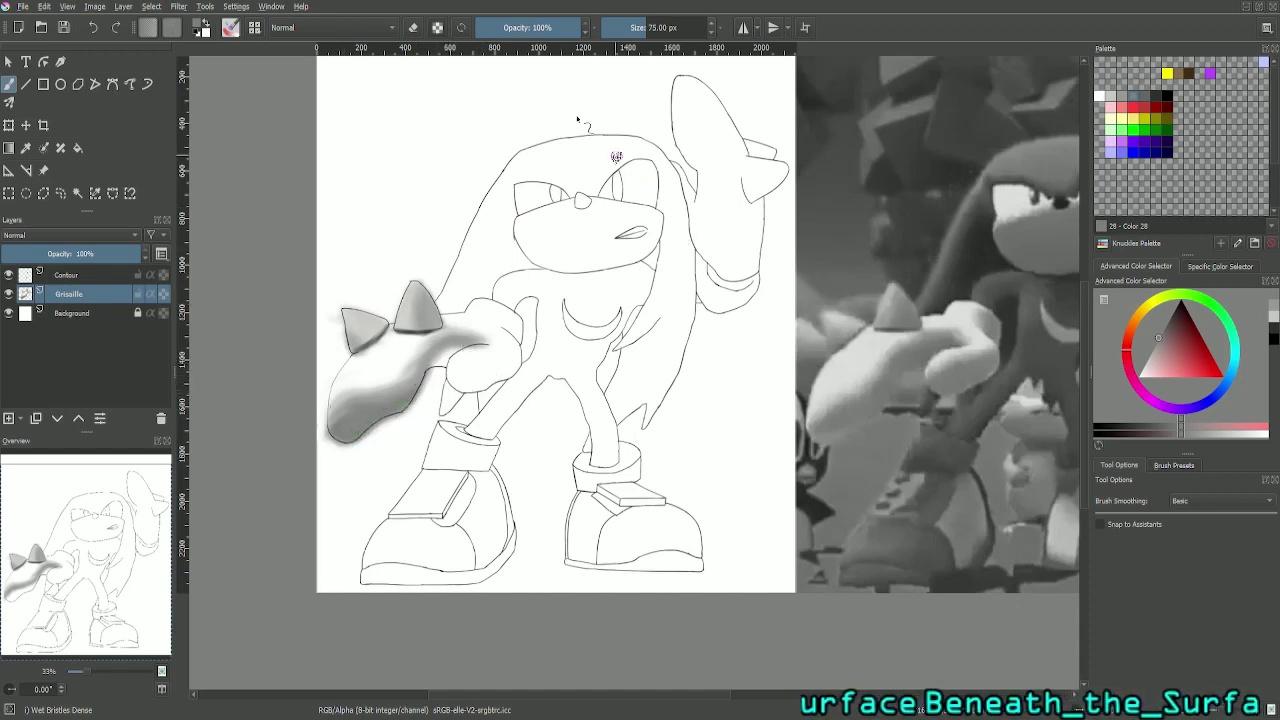
Step: Darken the glove's underside beside the thumb with the darker gray at 50 px and blend it using Color 30 and Color 29
{"action": "left_click_drag", "start_coordinate": [662, 29], "coordinate": [654, 28]}
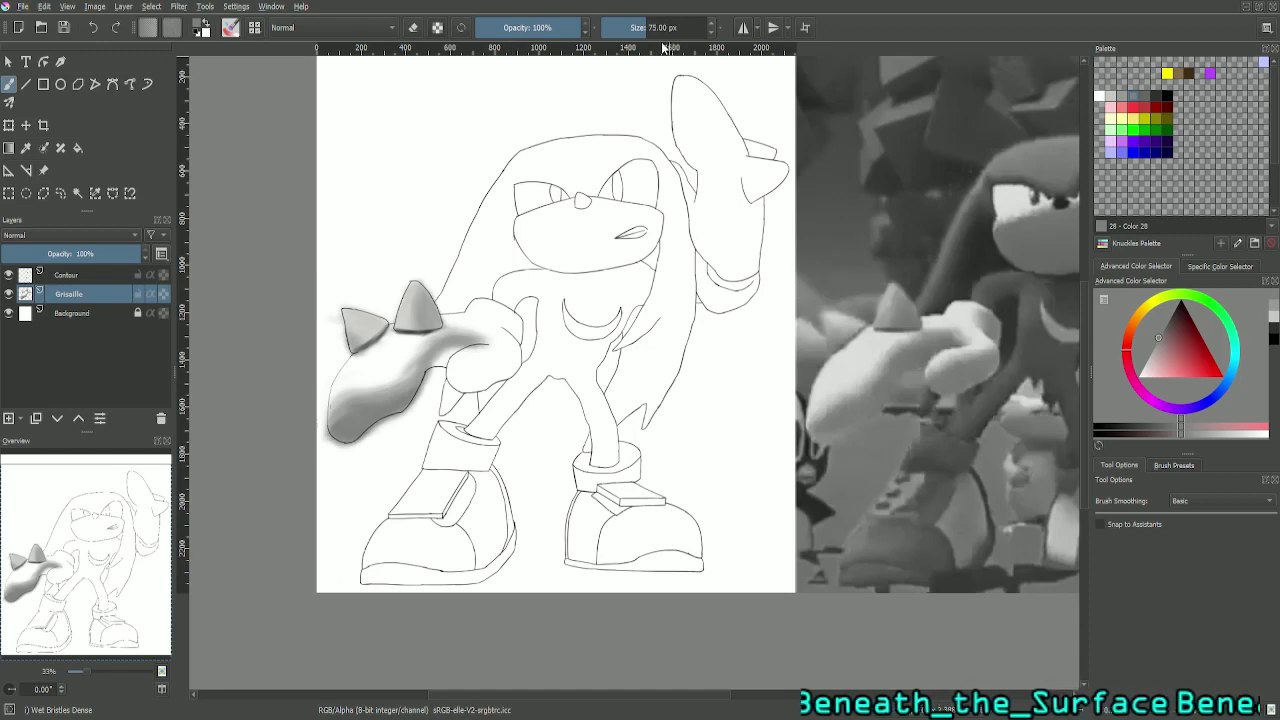
{"action": "double_click", "coordinate": [673, 30]}
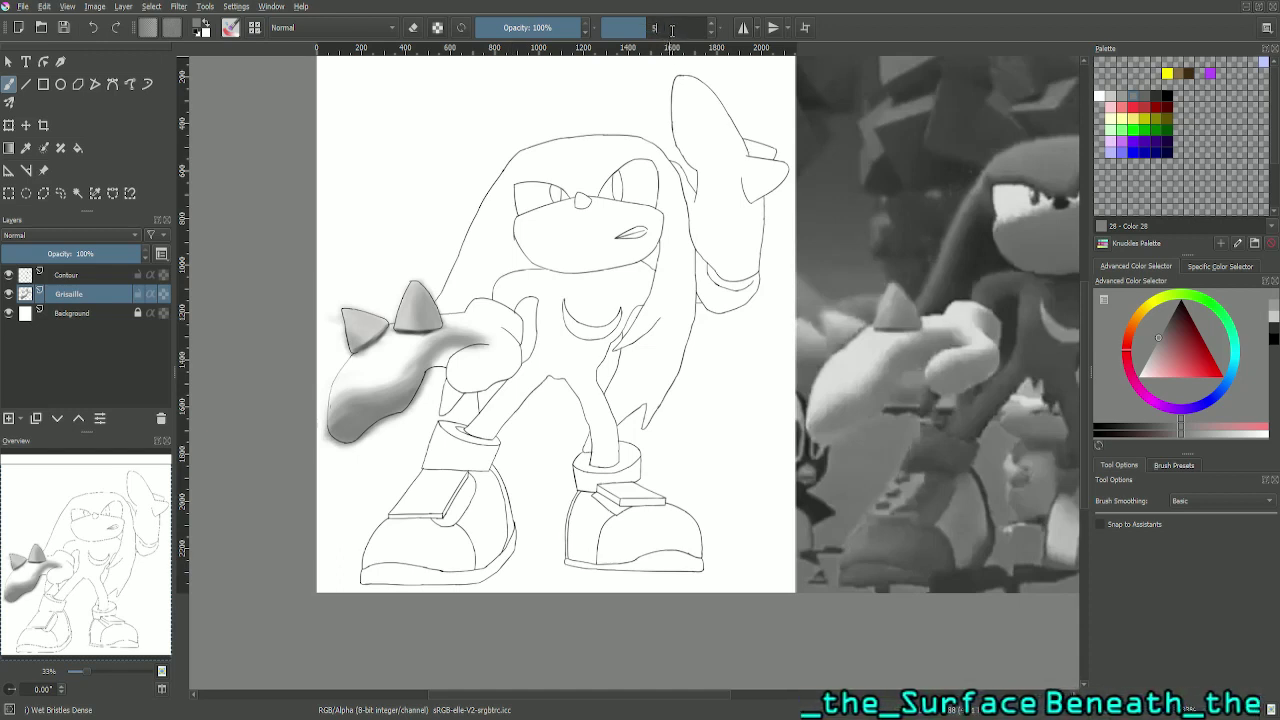
{"action": "key", "text": "Return"}
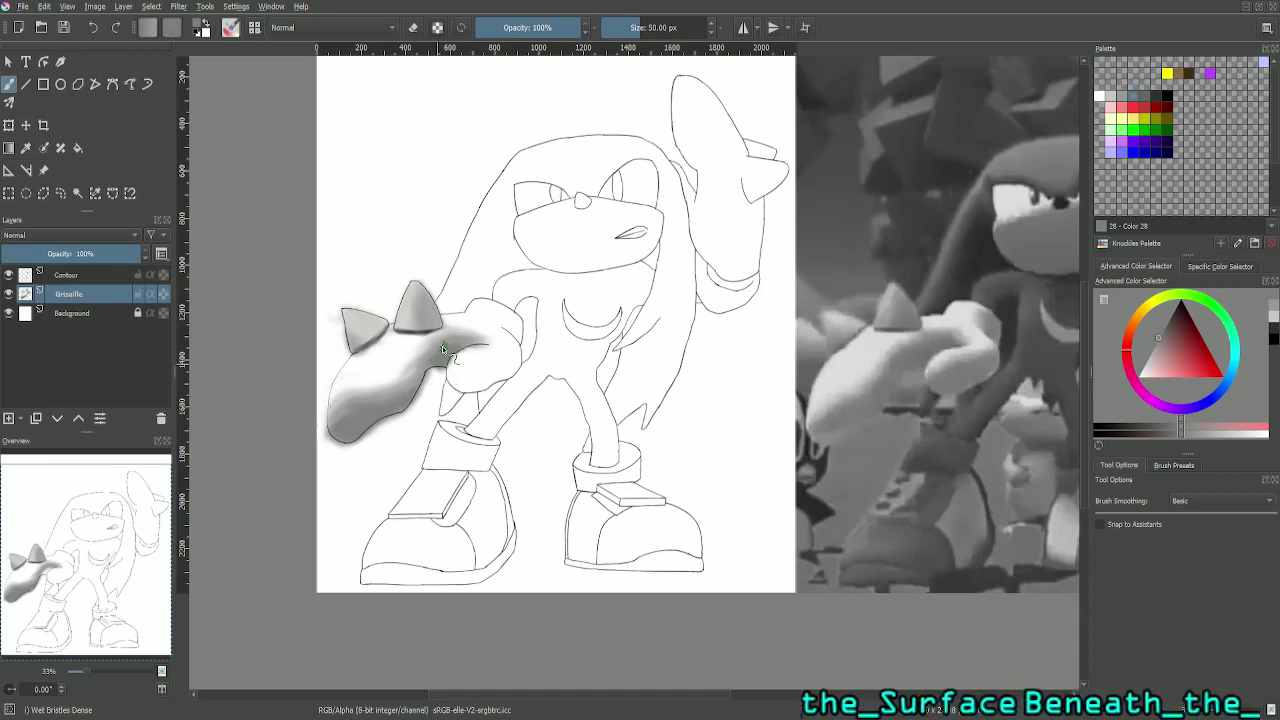
{"action": "left_click_drag", "start_coordinate": [458, 344], "coordinate": [447, 347]}
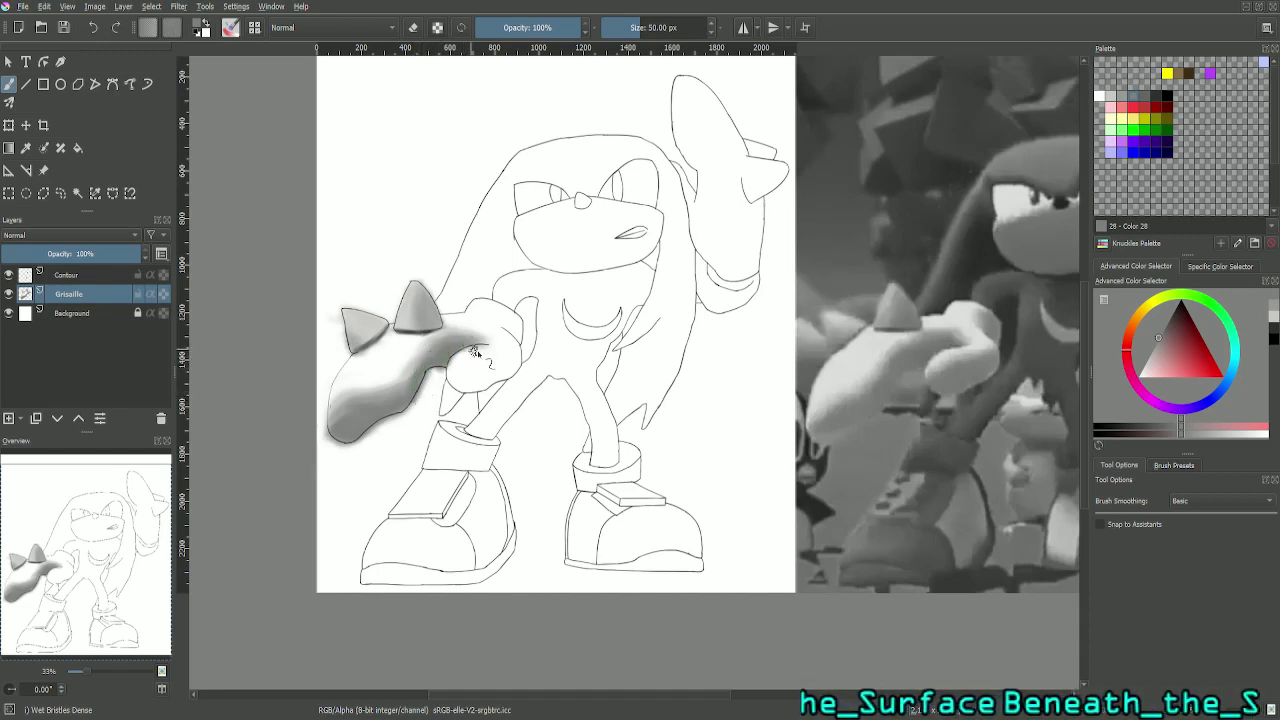
{"action": "left_click", "coordinate": [1124, 90]}
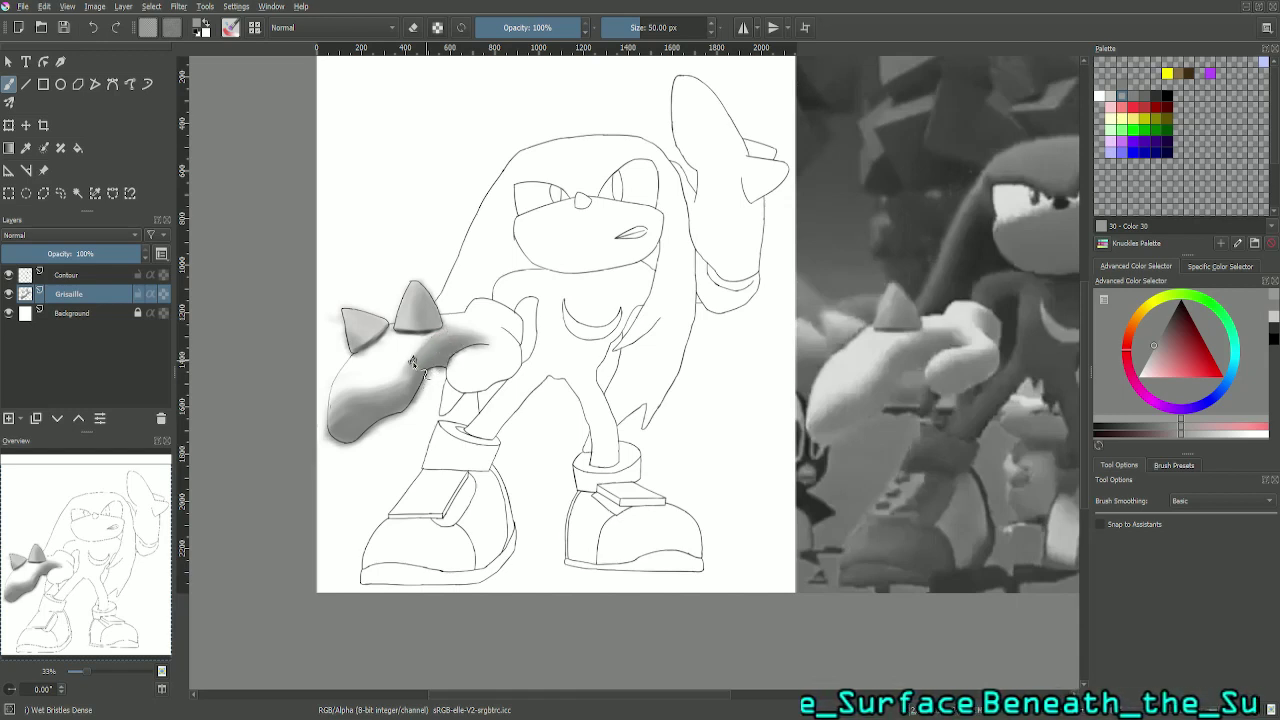
{"action": "left_click", "coordinate": [1114, 96]}
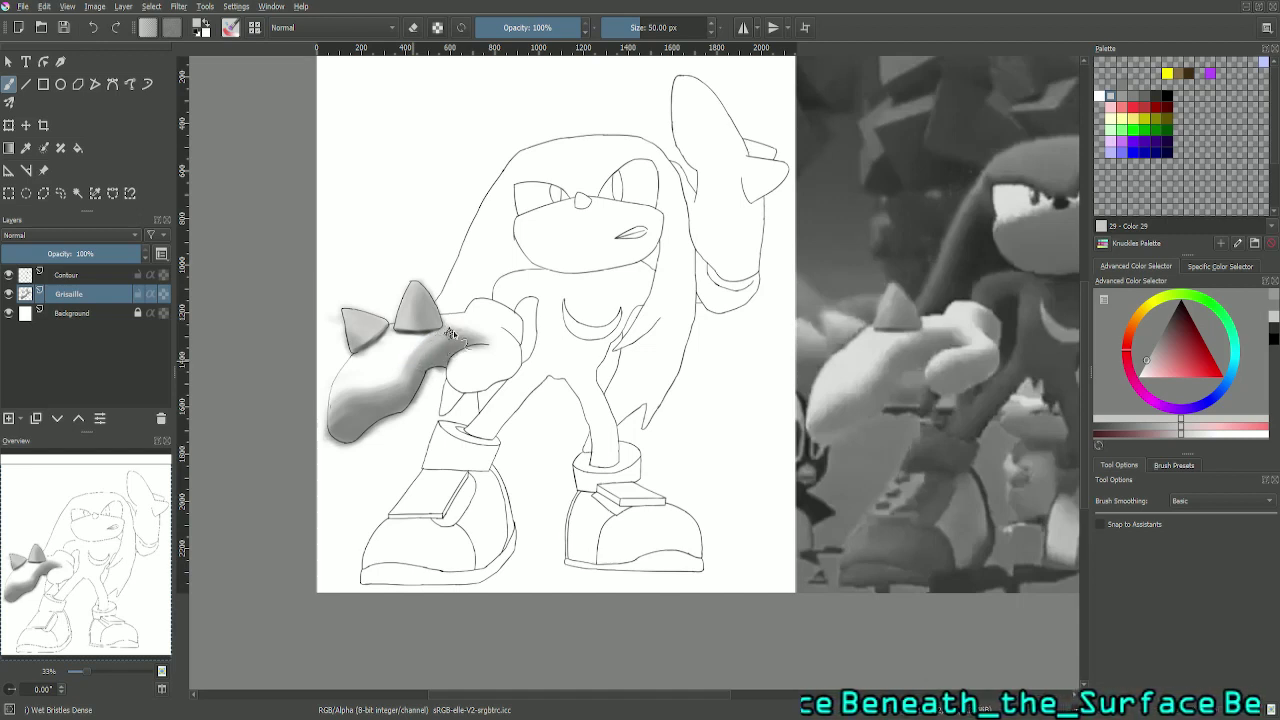
Step: Refine the shading along the middle of the glove's underside with Color 29, the darker gray and Color 30
{"action": "scroll", "coordinate": [671, 167], "scroll_direction": "up", "scroll_amount": 2}
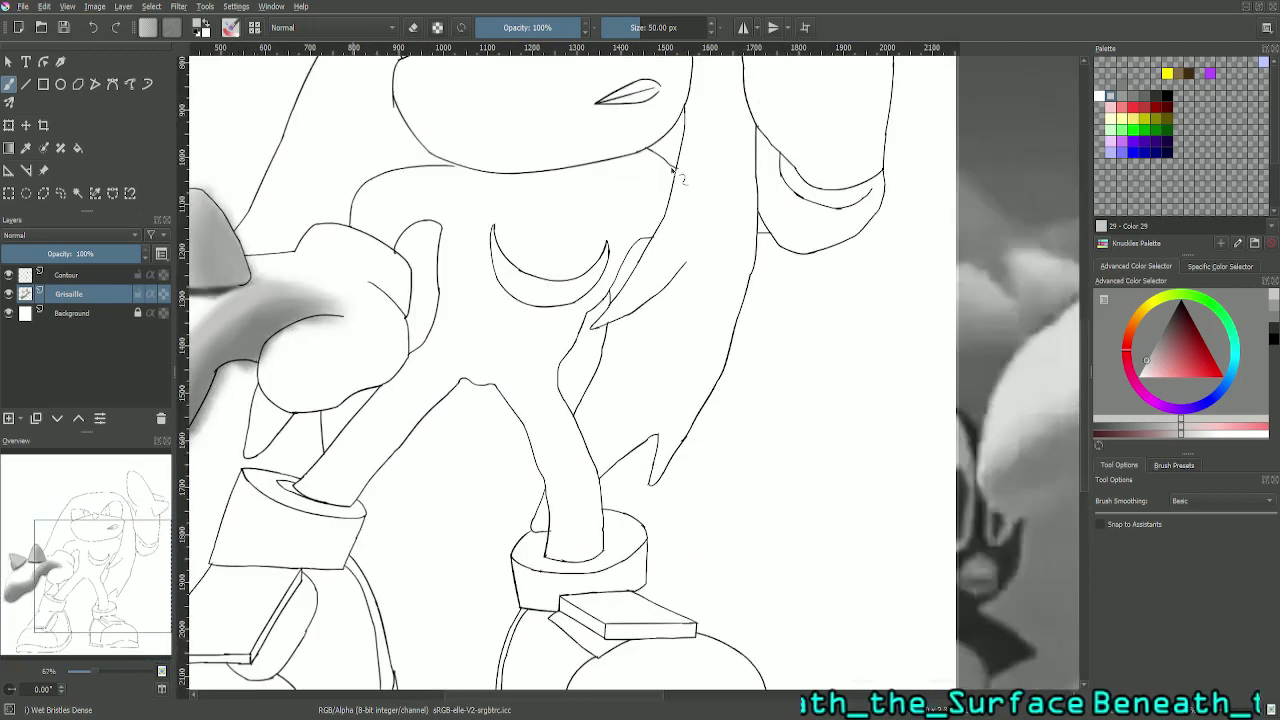
{"action": "left_click_drag", "start_coordinate": [124, 570], "coordinate": [95, 572]}
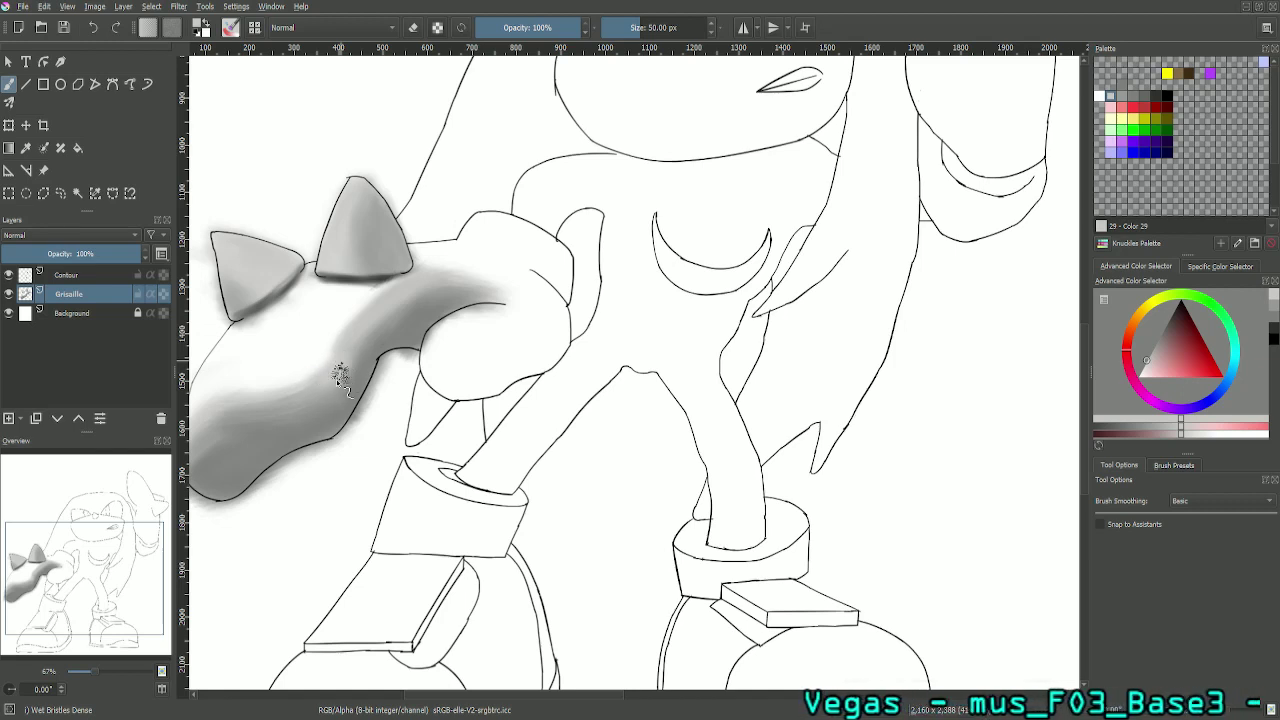
{"action": "left_click", "coordinate": [1136, 100]}
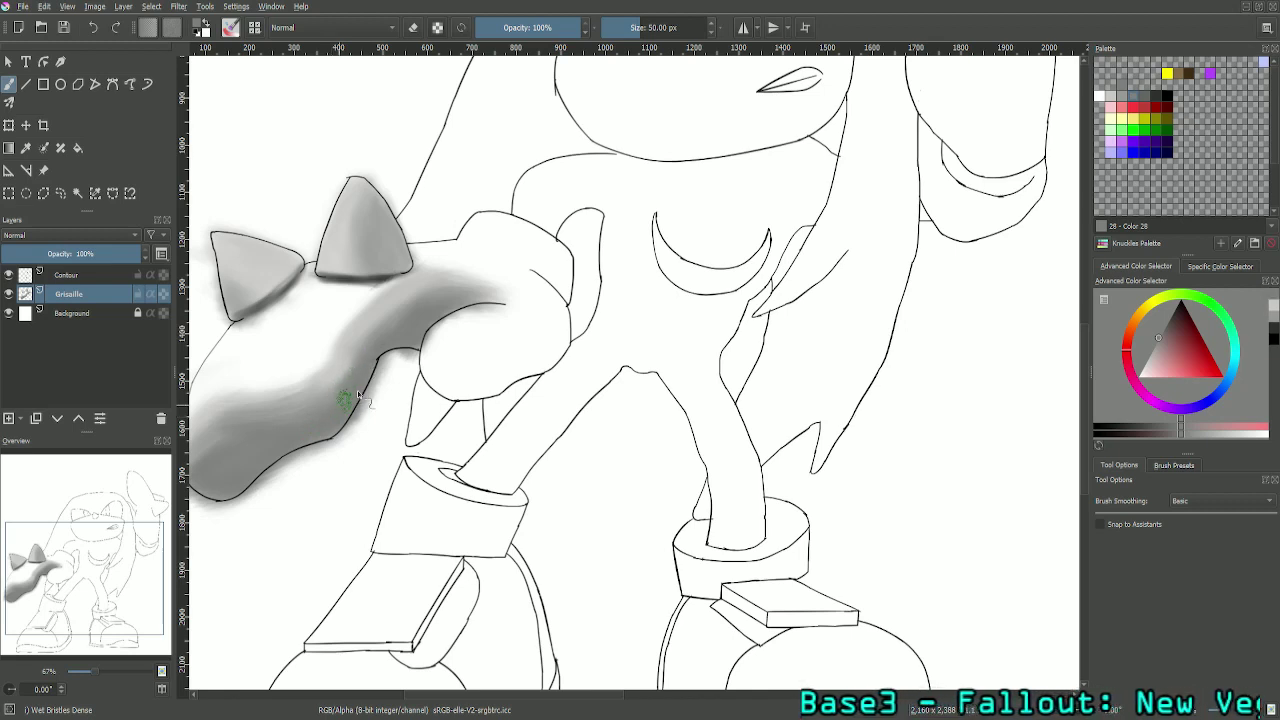
{"action": "left_click", "coordinate": [1115, 97]}
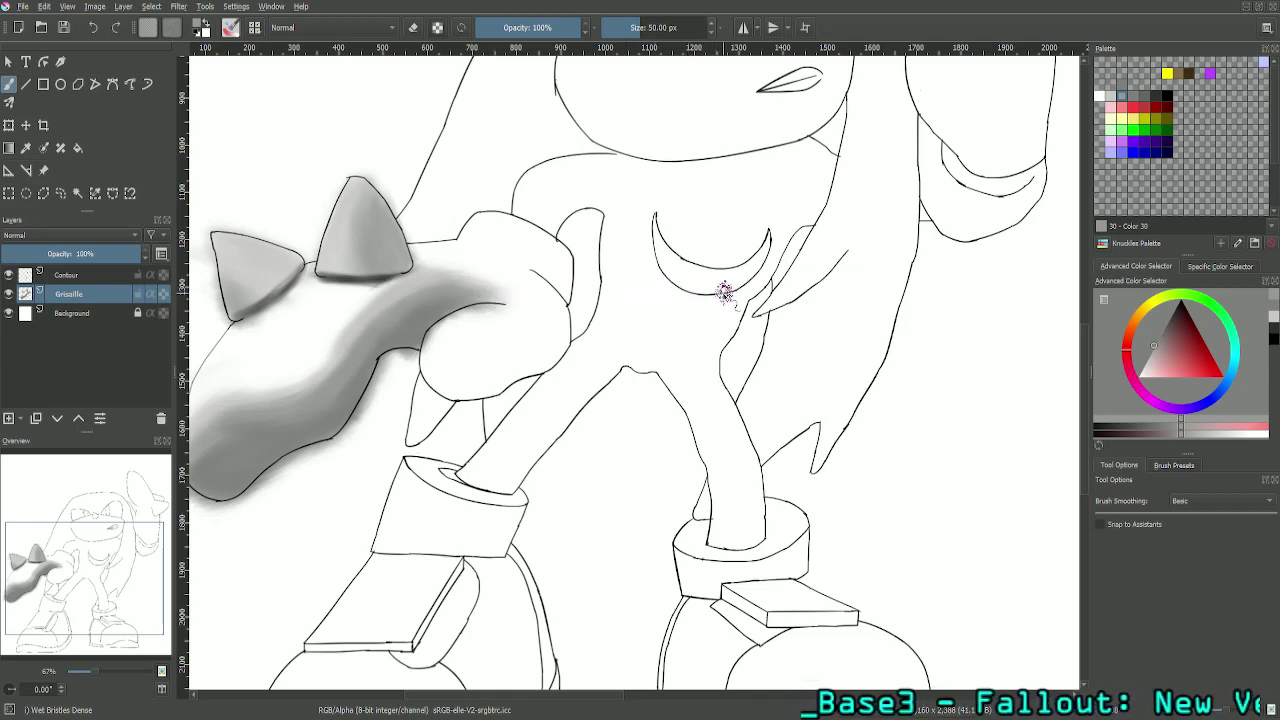
{"action": "key", "text": "ctrl+minus"}
{"action": "key", "text": "ctrl+minus"}
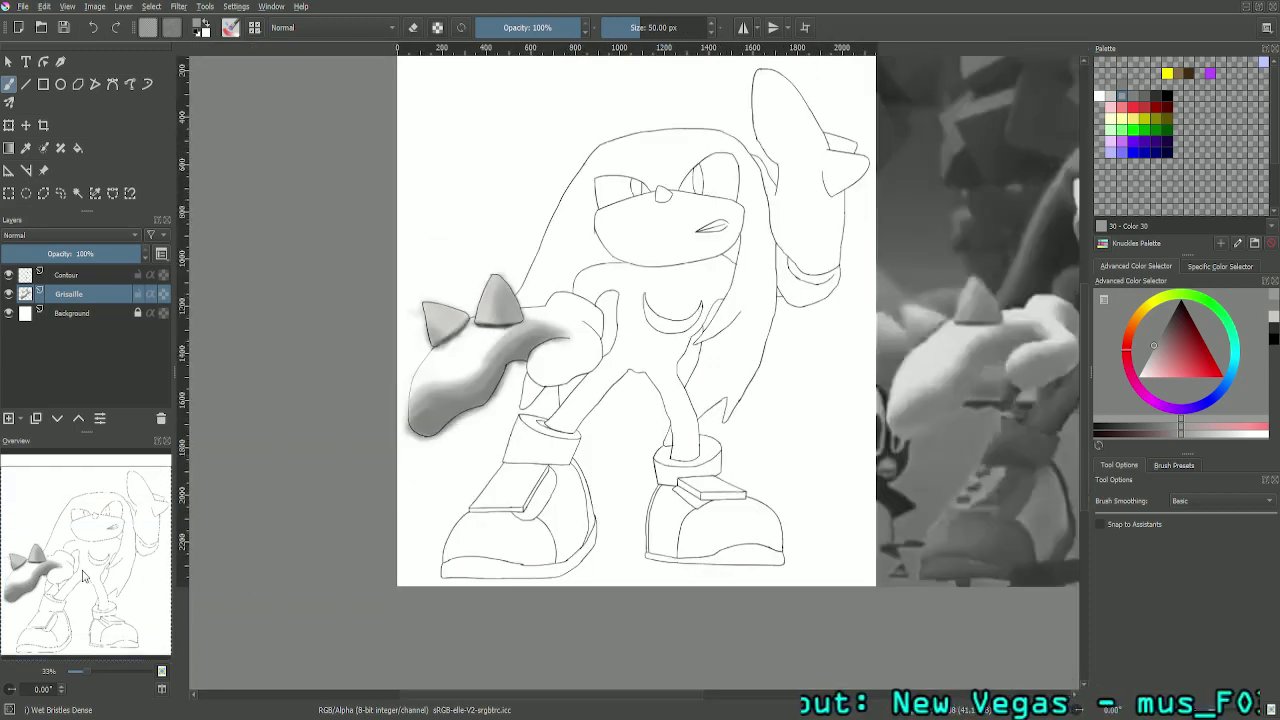
{"action": "left_click_drag", "start_coordinate": [90, 573], "coordinate": [155, 564]}
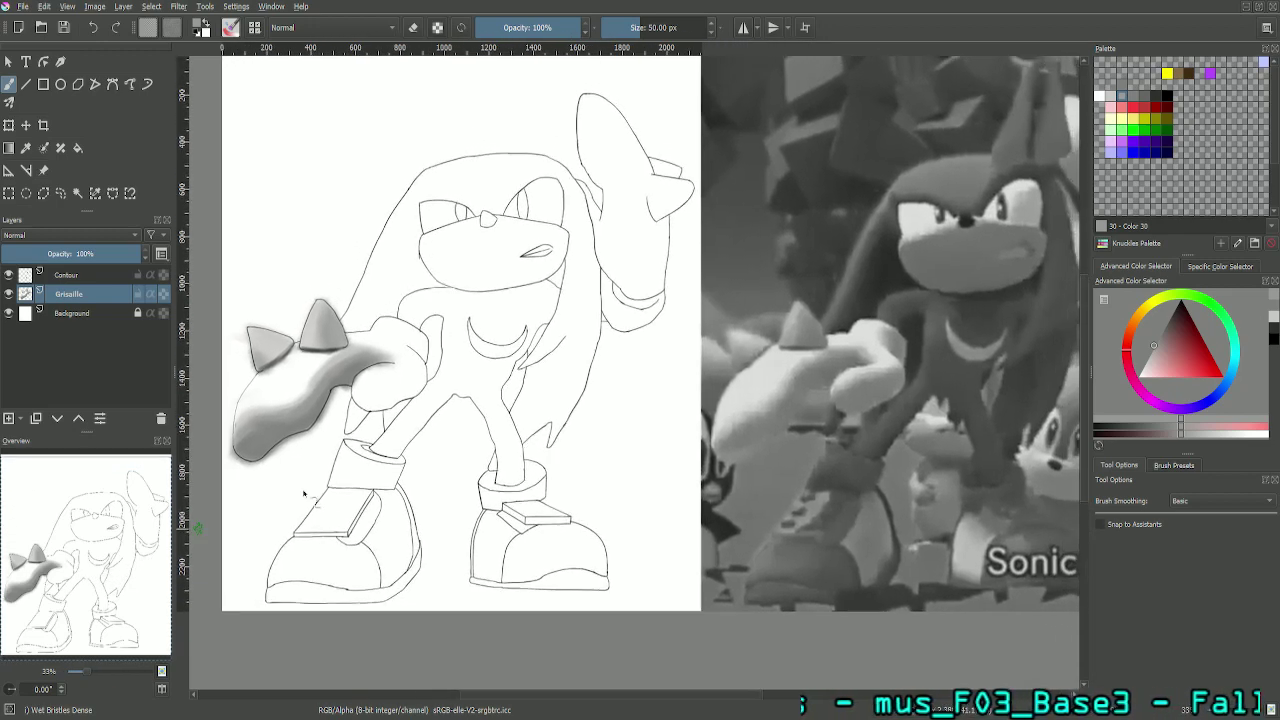
Step: Paint a Color 29 strip across the glove's thumb at 25 px and add Color 30 shading beneath it
{"action": "left_click", "coordinate": [1110, 97]}
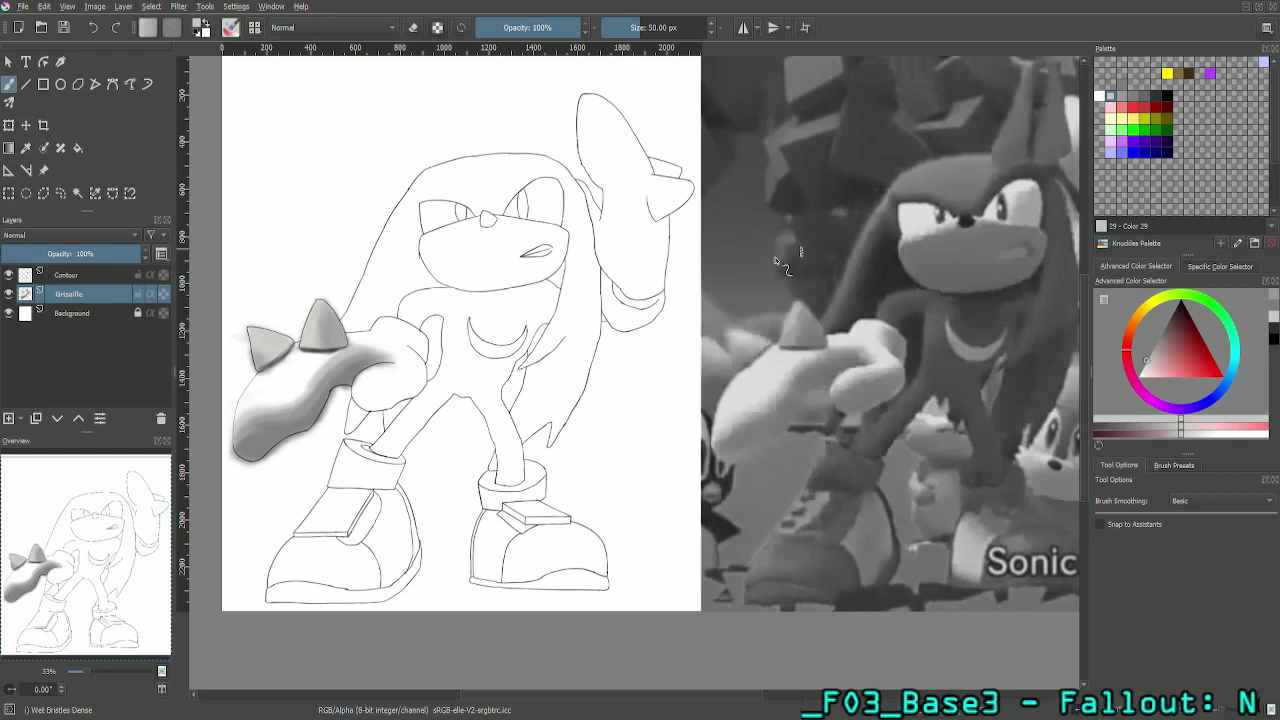
{"action": "double_click", "coordinate": [657, 35]}
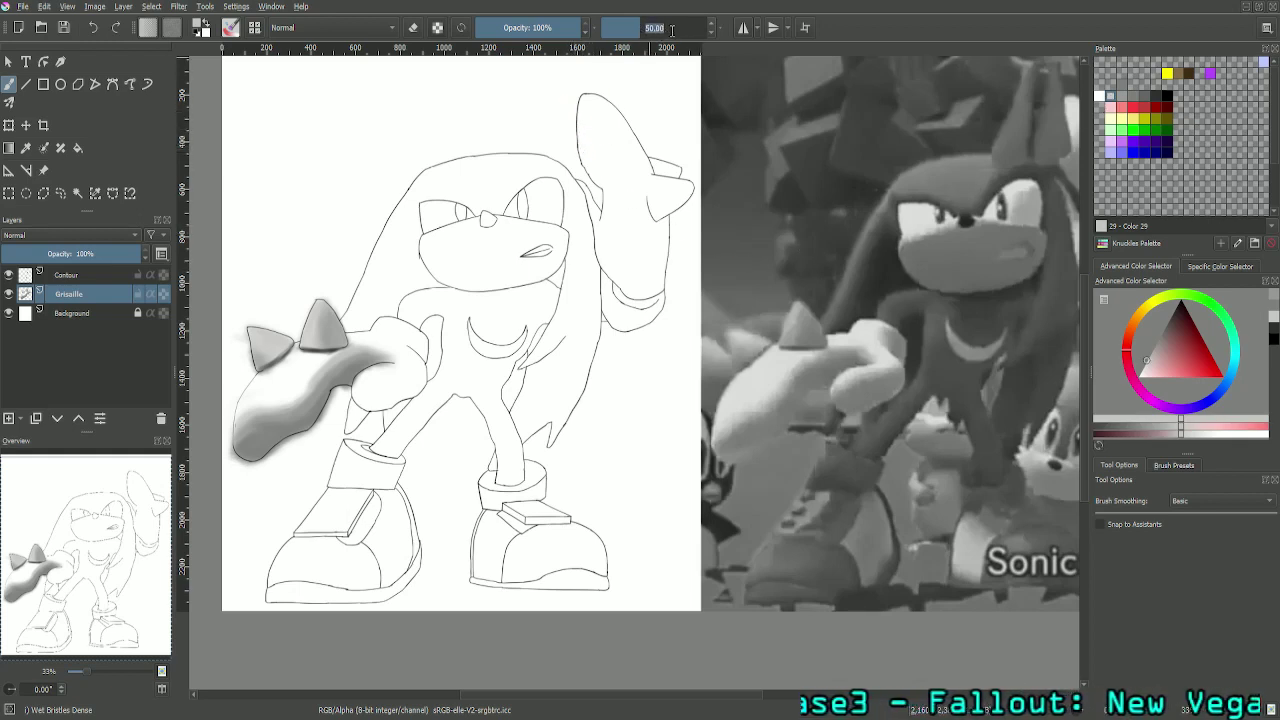
{"action": "key", "text": "Return"}
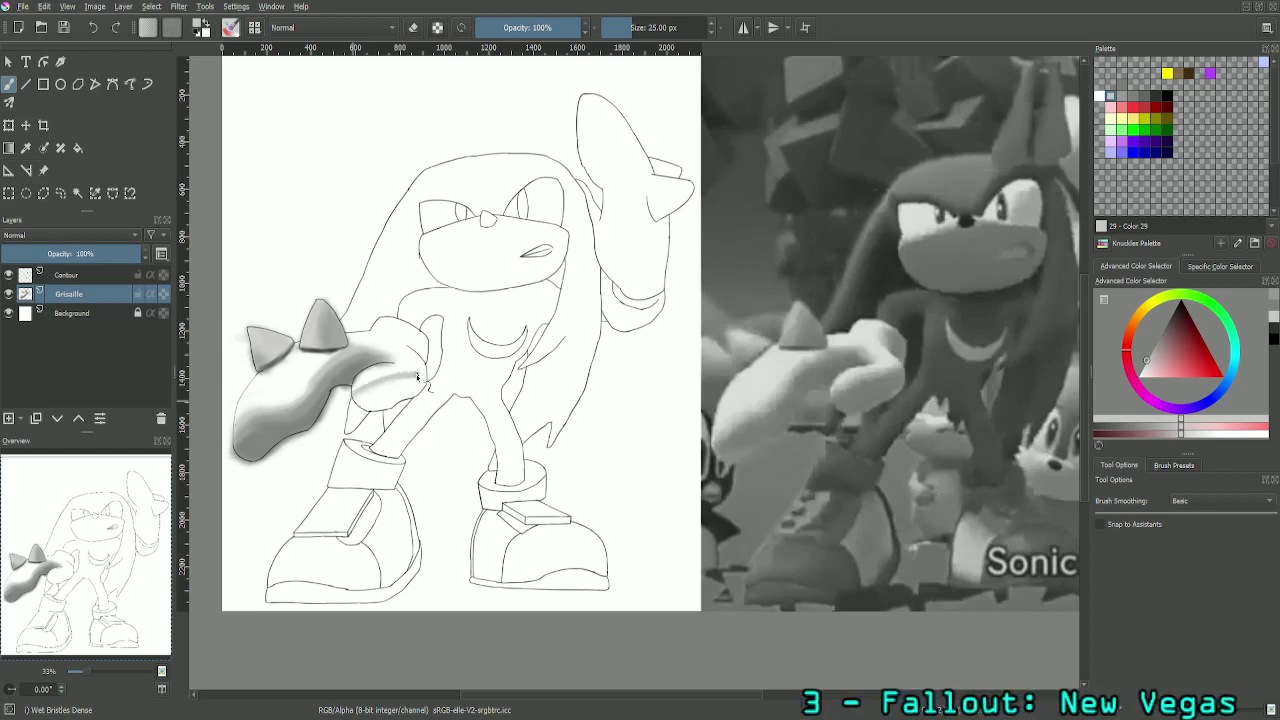
{"action": "left_click_drag", "start_coordinate": [424, 374], "coordinate": [378, 385]}
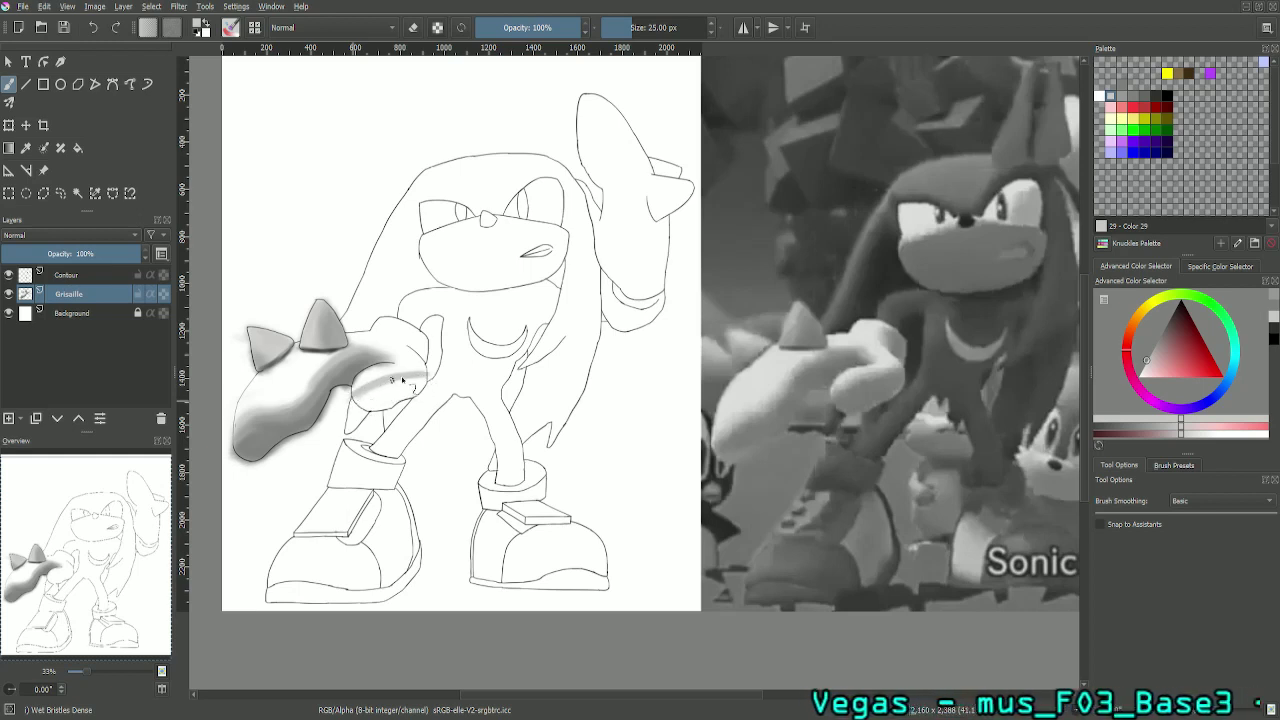
{"action": "left_click", "coordinate": [1120, 100]}
{"action": "left_click", "coordinate": [1120, 100]}
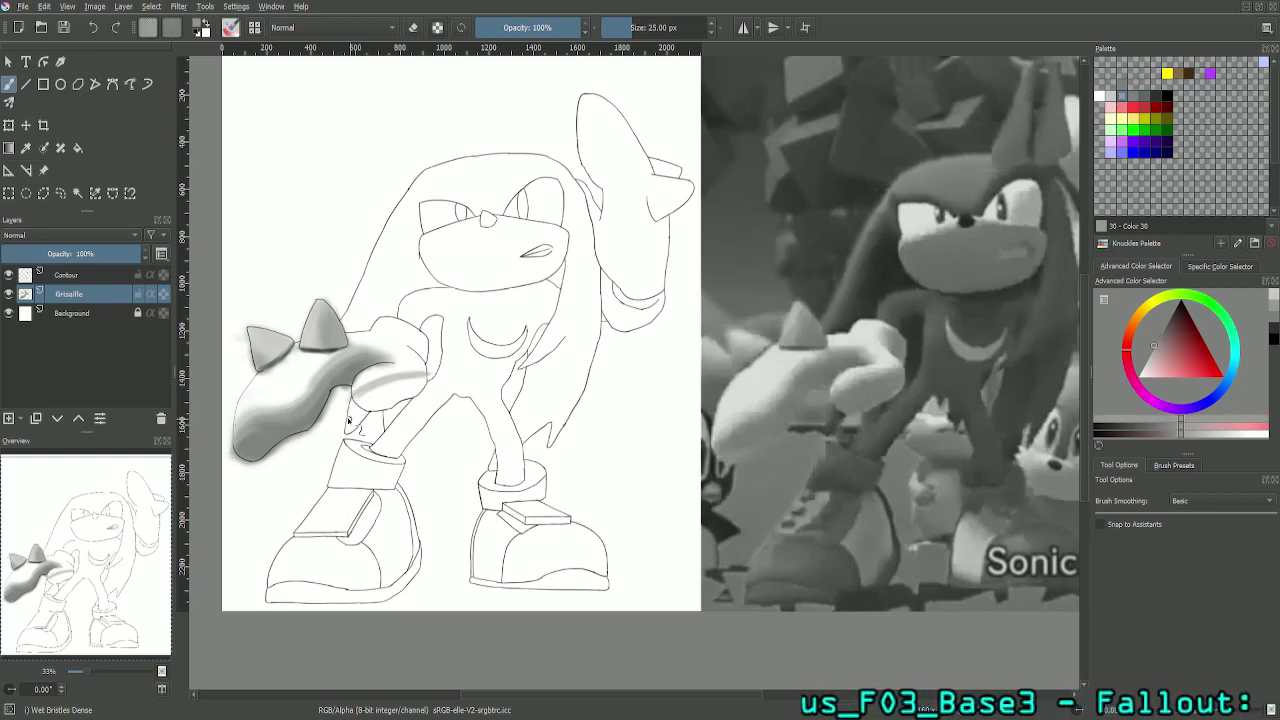
{"action": "mouse_move", "coordinate": [348, 403]}
{"action": "left_mouse_down"}
{"action": "mouse_move", "coordinate": [424, 392]}
{"action": "mouse_move", "coordinate": [398, 384]}
{"action": "mouse_move", "coordinate": [426, 380]}
{"action": "mouse_move", "coordinate": [362, 402]}
{"action": "mouse_move", "coordinate": [376, 408]}
{"action": "mouse_move", "coordinate": [387, 391]}
{"action": "mouse_move", "coordinate": [360, 401]}
{"action": "left_mouse_up"}
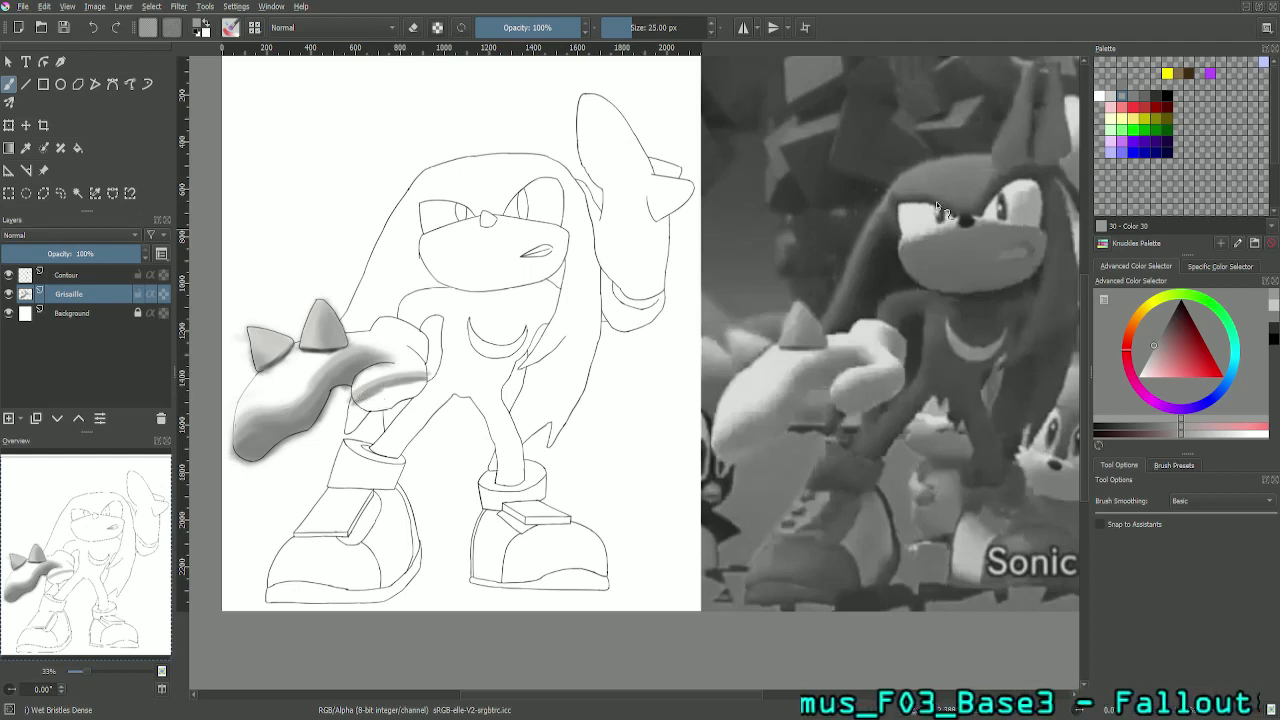
Step: Shade the lower part of the thumb with the gray darker than Color 30 using a 50 px brush
{"action": "left_click", "coordinate": [1131, 96]}
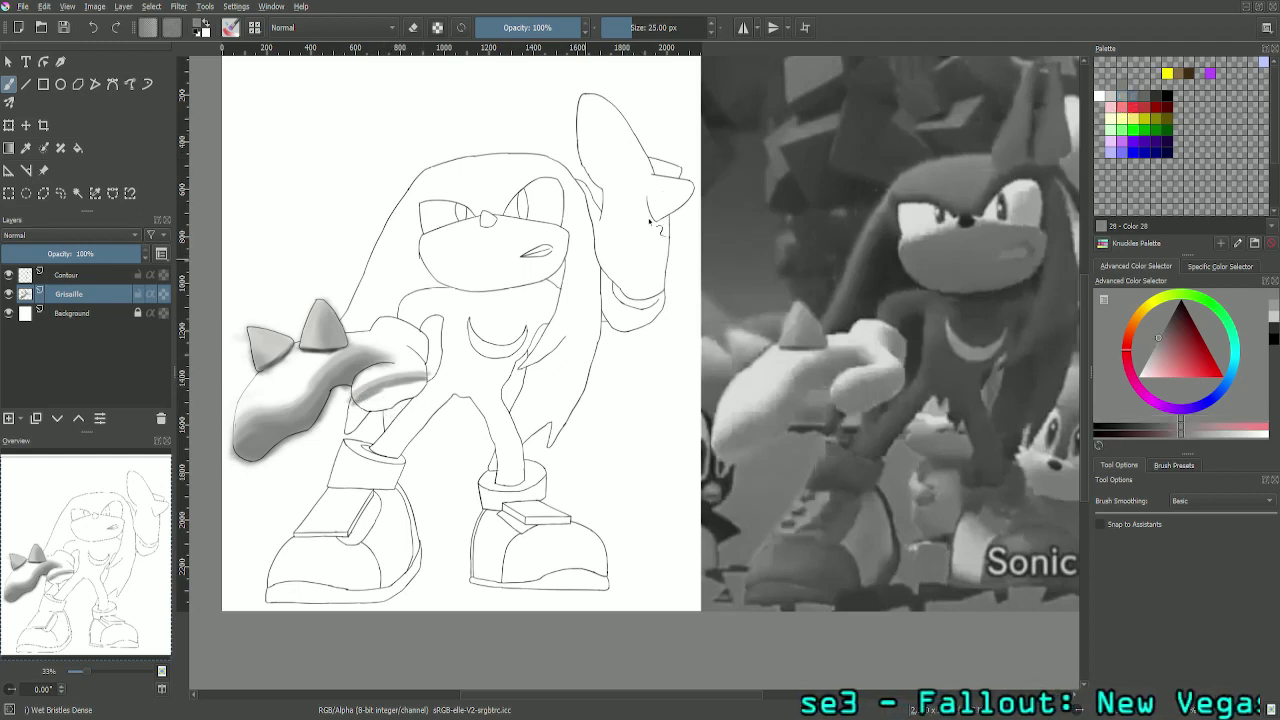
{"action": "left_click", "coordinate": [682, 27]}
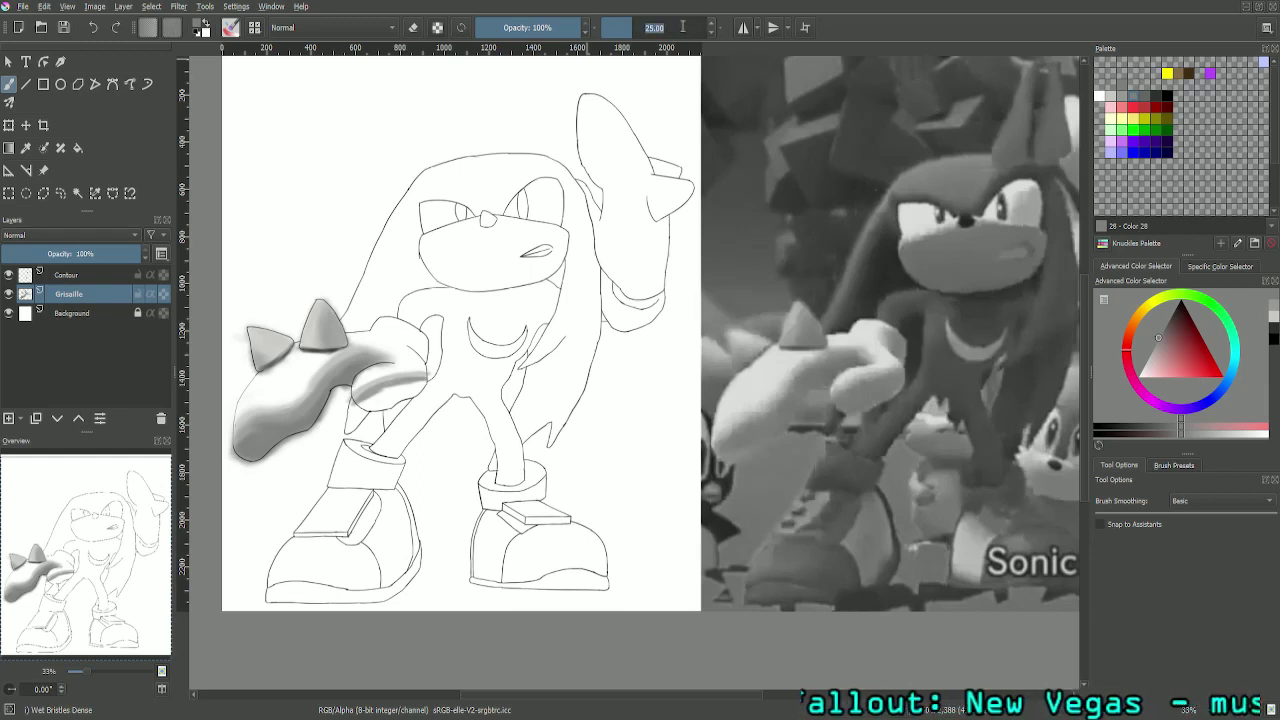
{"action": "type", "text": "50"}
{"action": "key", "text": "Return"}
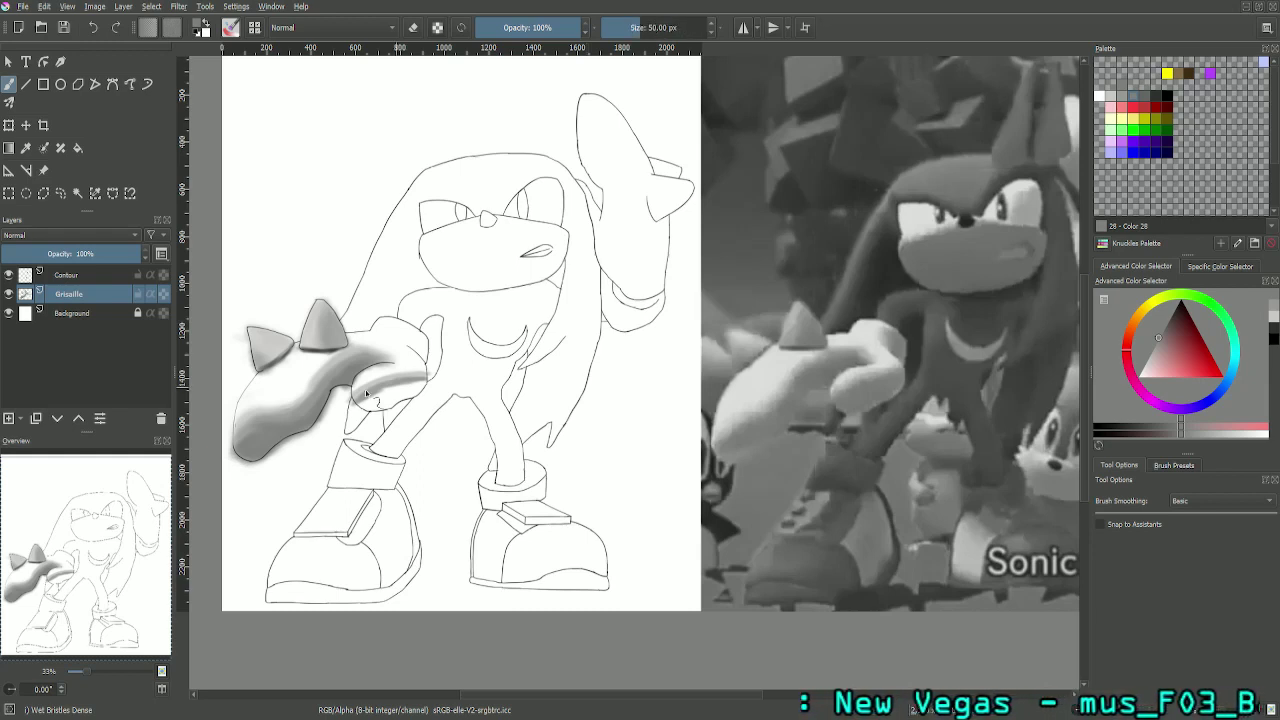
{"action": "mouse_move", "coordinate": [363, 409]}
{"action": "left_mouse_down"}
{"action": "mouse_move", "coordinate": [425, 384]}
{"action": "mouse_move", "coordinate": [368, 408]}
{"action": "mouse_move", "coordinate": [426, 385]}
{"action": "mouse_move", "coordinate": [426, 396]}
{"action": "mouse_move", "coordinate": [426, 384]}
{"action": "mouse_move", "coordinate": [377, 405]}
{"action": "mouse_move", "coordinate": [404, 410]}
{"action": "mouse_move", "coordinate": [373, 409]}
{"action": "mouse_move", "coordinate": [397, 405]}
{"action": "mouse_move", "coordinate": [423, 430]}
{"action": "left_mouse_up"}
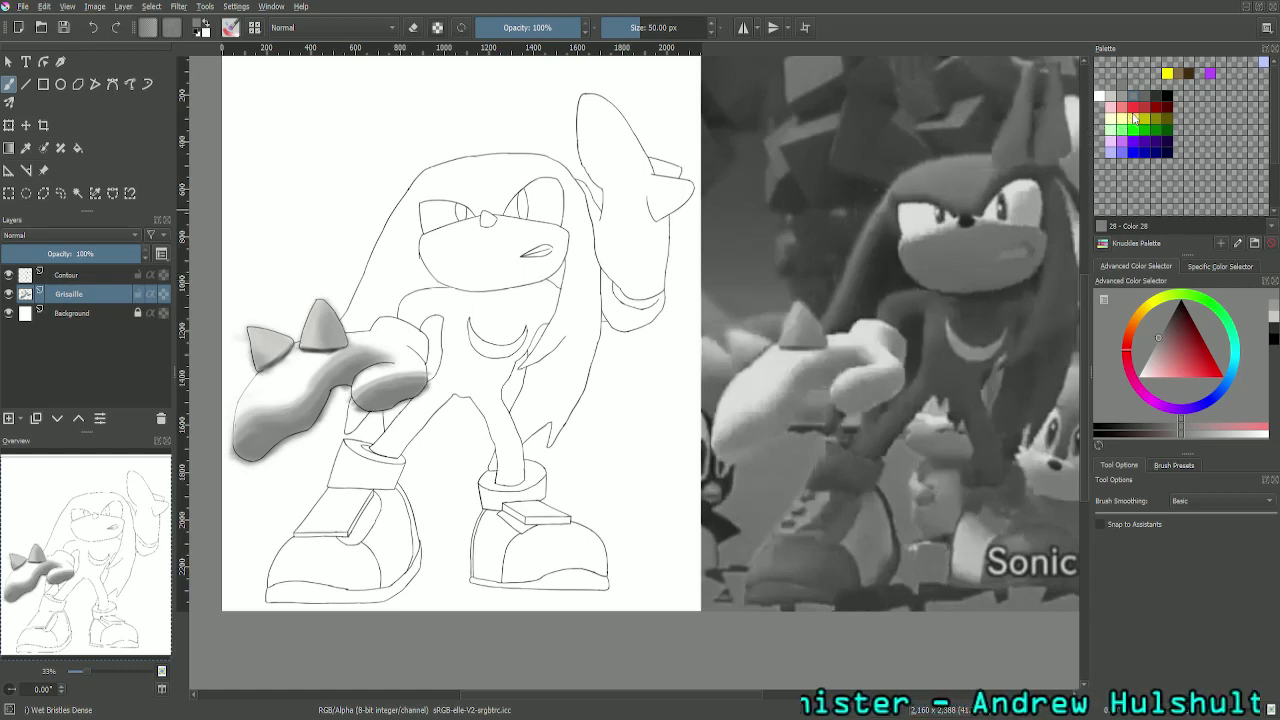
Step: Blend the shading on the lower part of the glove's underside with Color 30 and the darker gray at 50 px
{"action": "left_click_drag", "start_coordinate": [105, 506], "coordinate": [60, 517]}
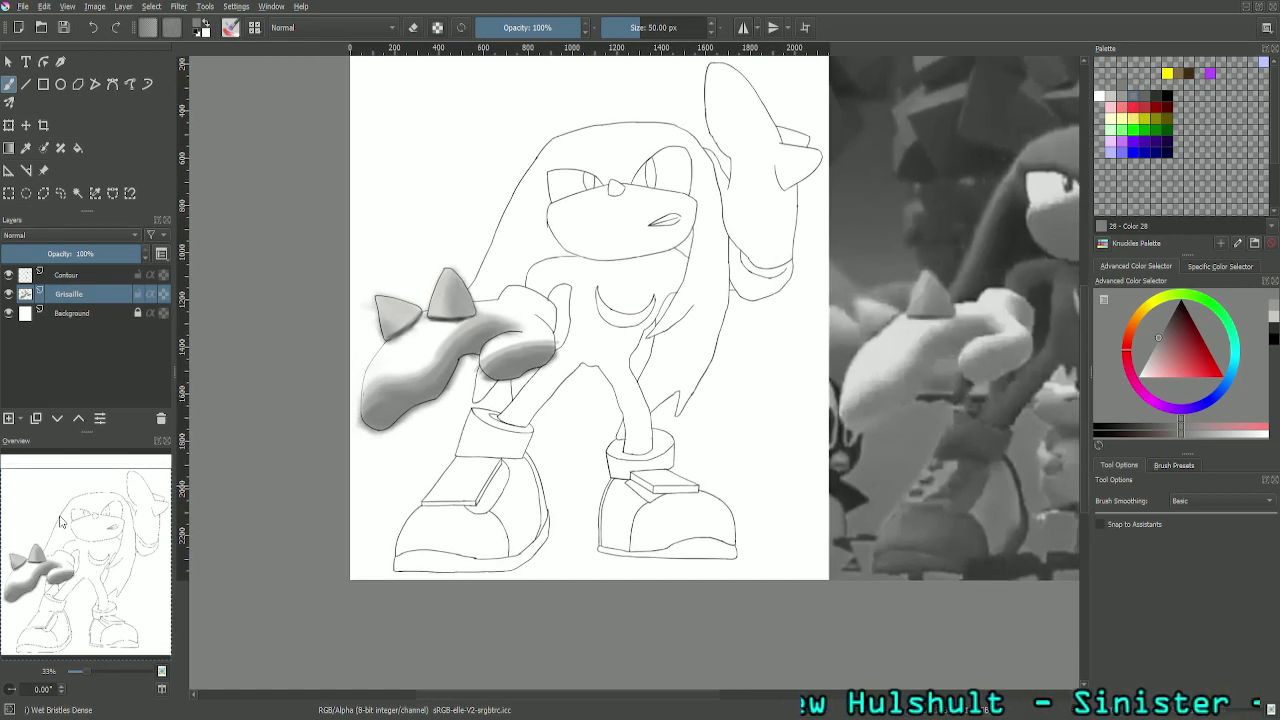
{"action": "key", "text": "ctrl+plus"}
{"action": "key", "text": "ctrl+plus"}
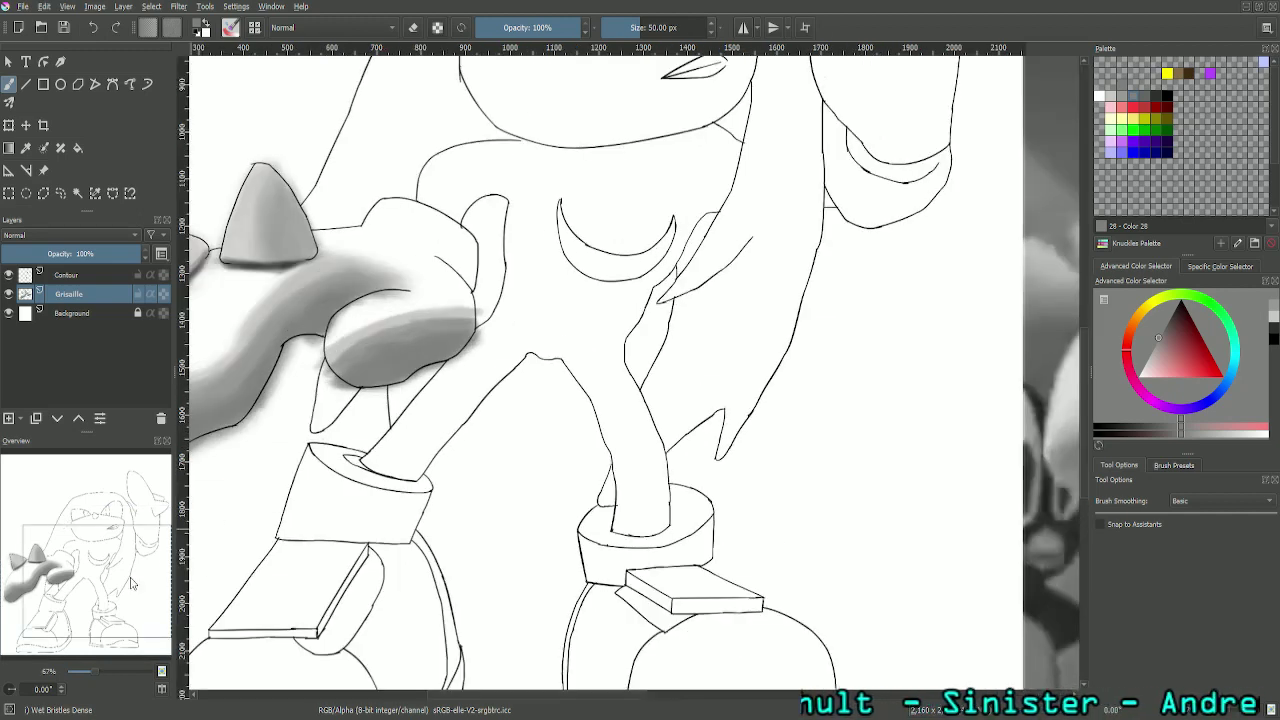
{"action": "left_click_drag", "start_coordinate": [124, 588], "coordinate": [78, 568]}
{"action": "key", "text": "ctrl+plus"}
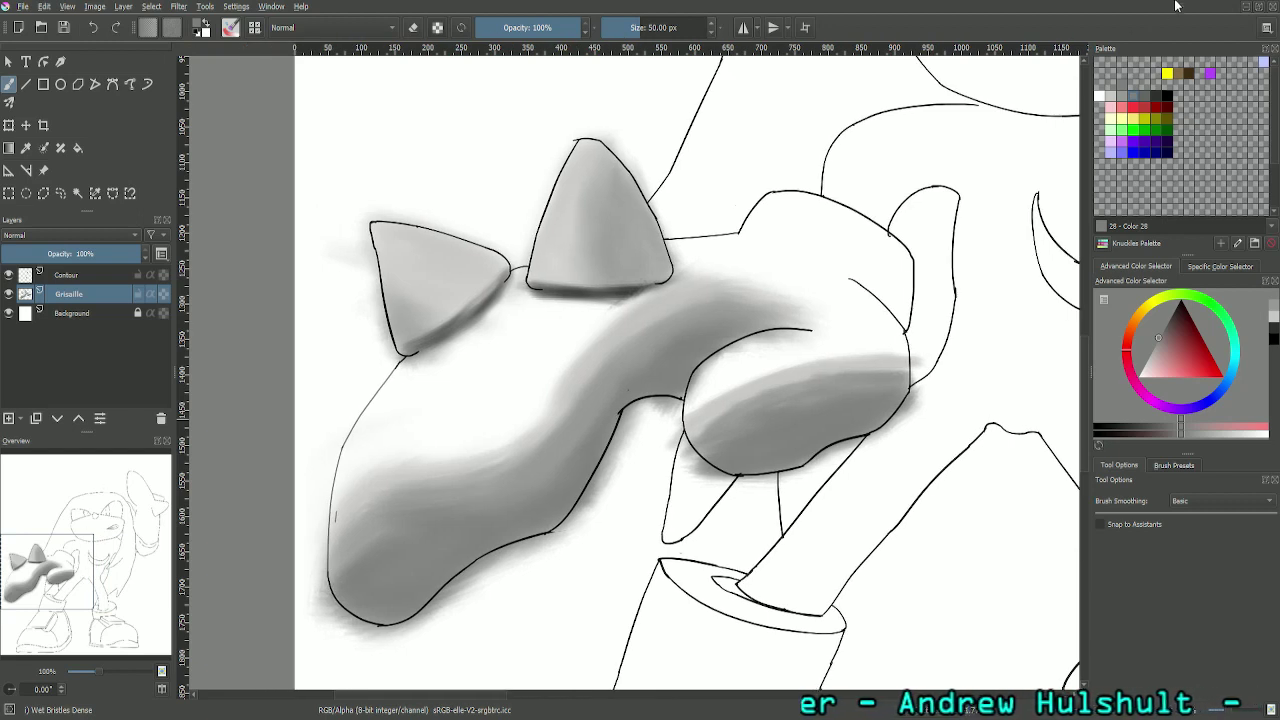
{"action": "left_click", "coordinate": [1134, 96]}
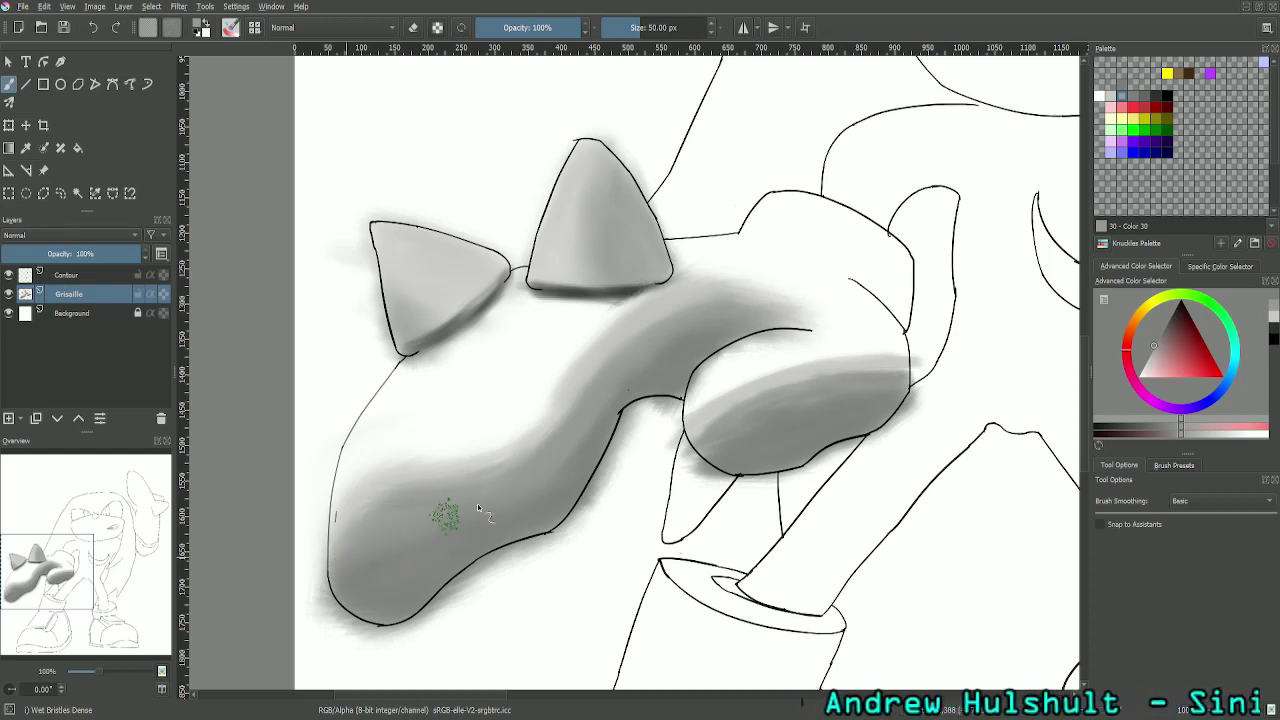
{"action": "left_click", "coordinate": [1134, 100]}
{"action": "left_click_drag", "start_coordinate": [500, 522], "coordinate": [482, 508]}
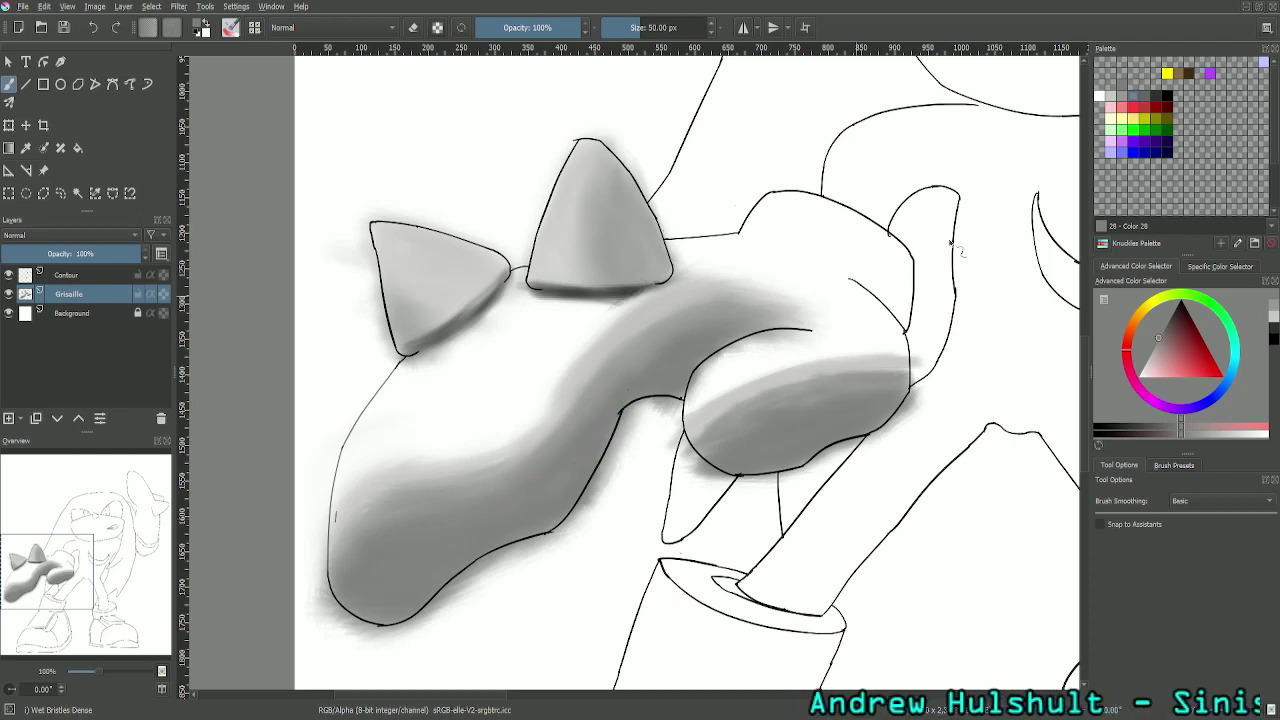
{"action": "left_click", "coordinate": [1127, 102]}
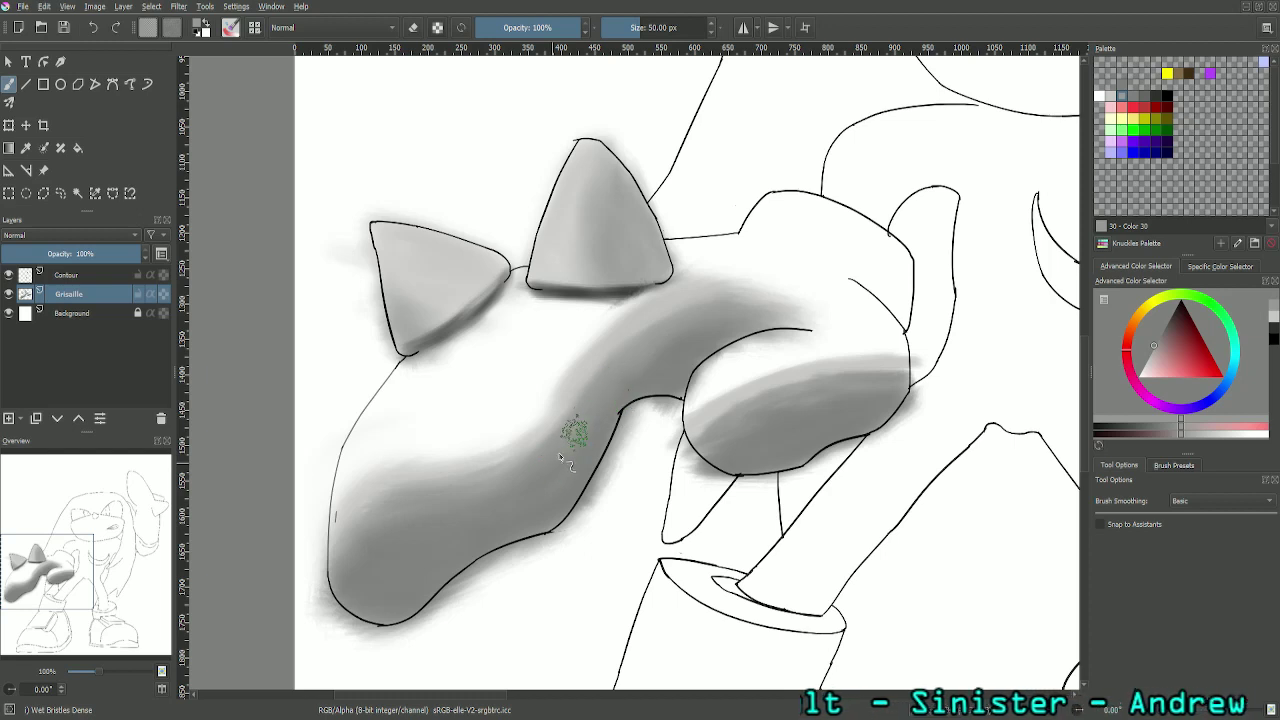
Step: Refine the glove's underside shading at 25 px with Color 30, the darker gray and Color 29
{"action": "right_click", "coordinate": [676, 34]}
{"action": "type", "text": "25"}
{"action": "key", "text": "Return"}
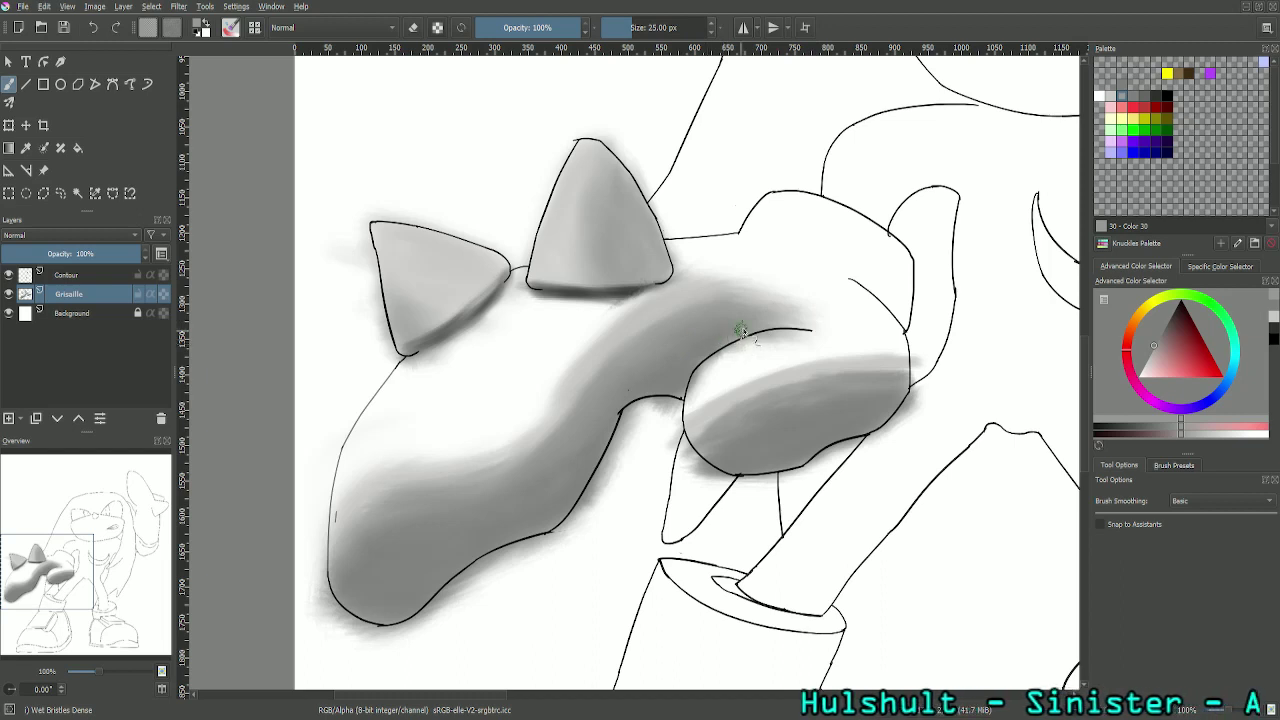
{"action": "left_click", "coordinate": [1132, 107]}
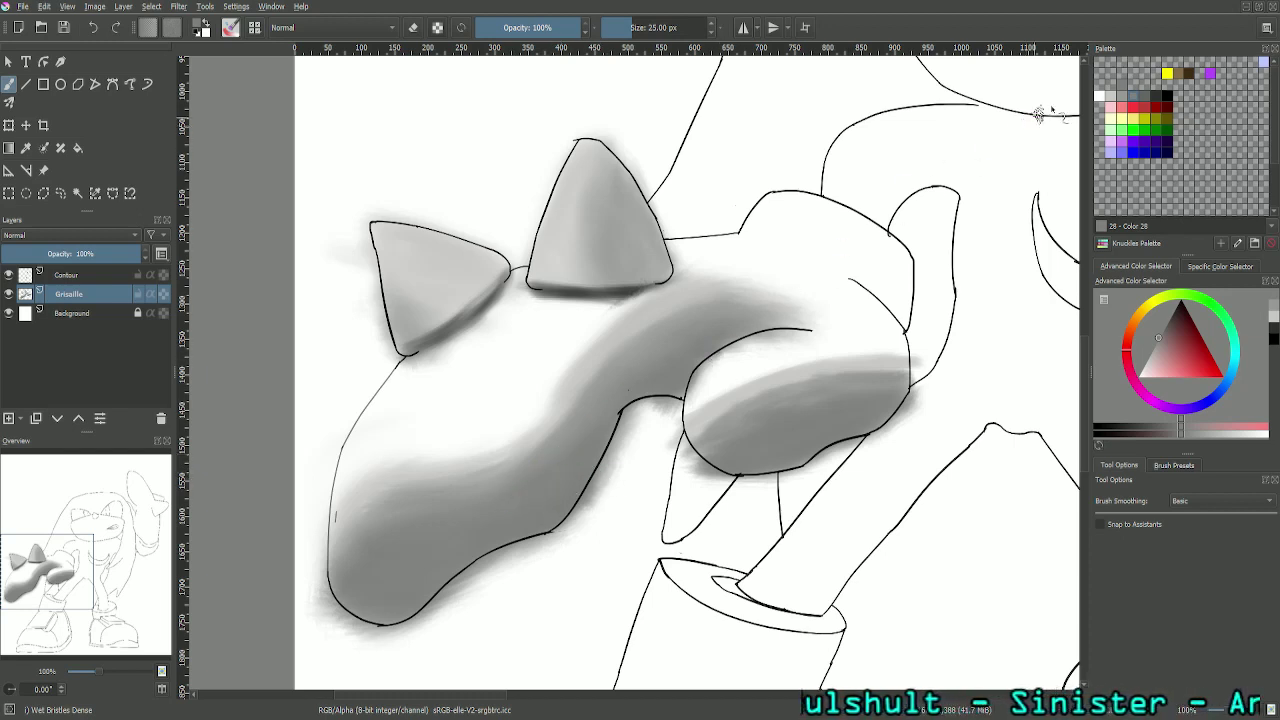
{"action": "left_click", "coordinate": [1127, 100]}
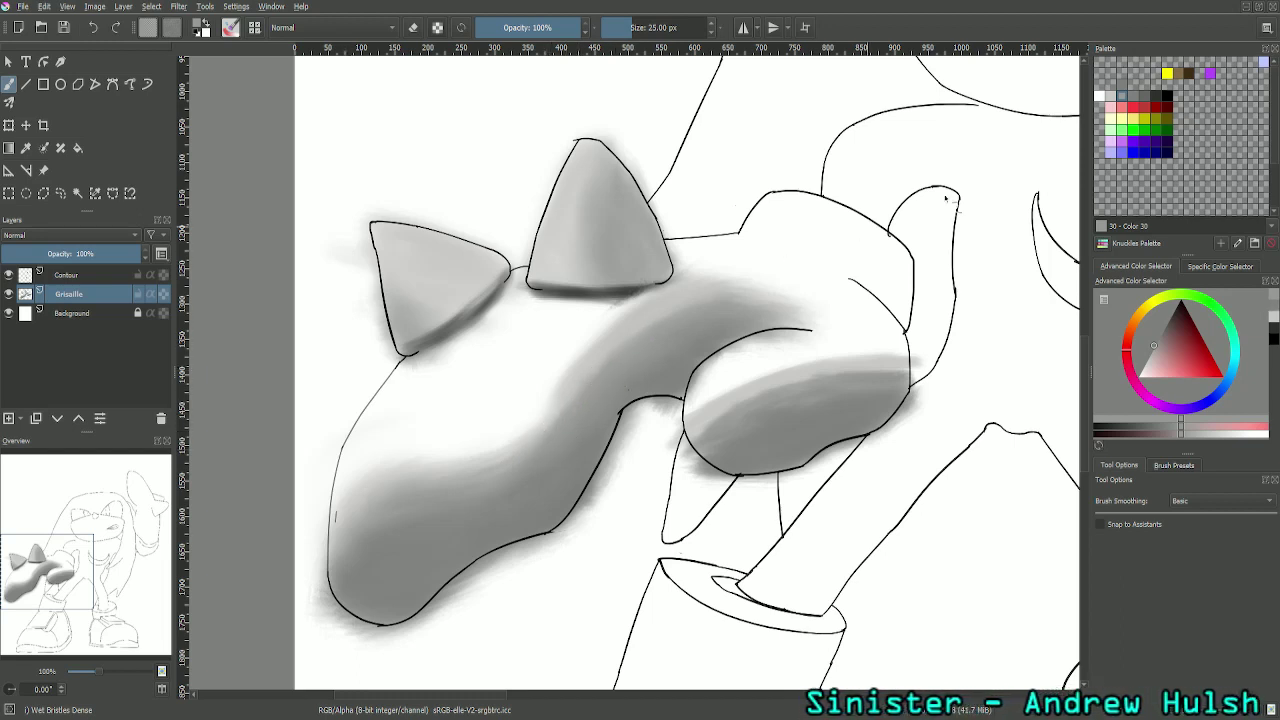
{"action": "left_click", "coordinate": [1109, 97]}
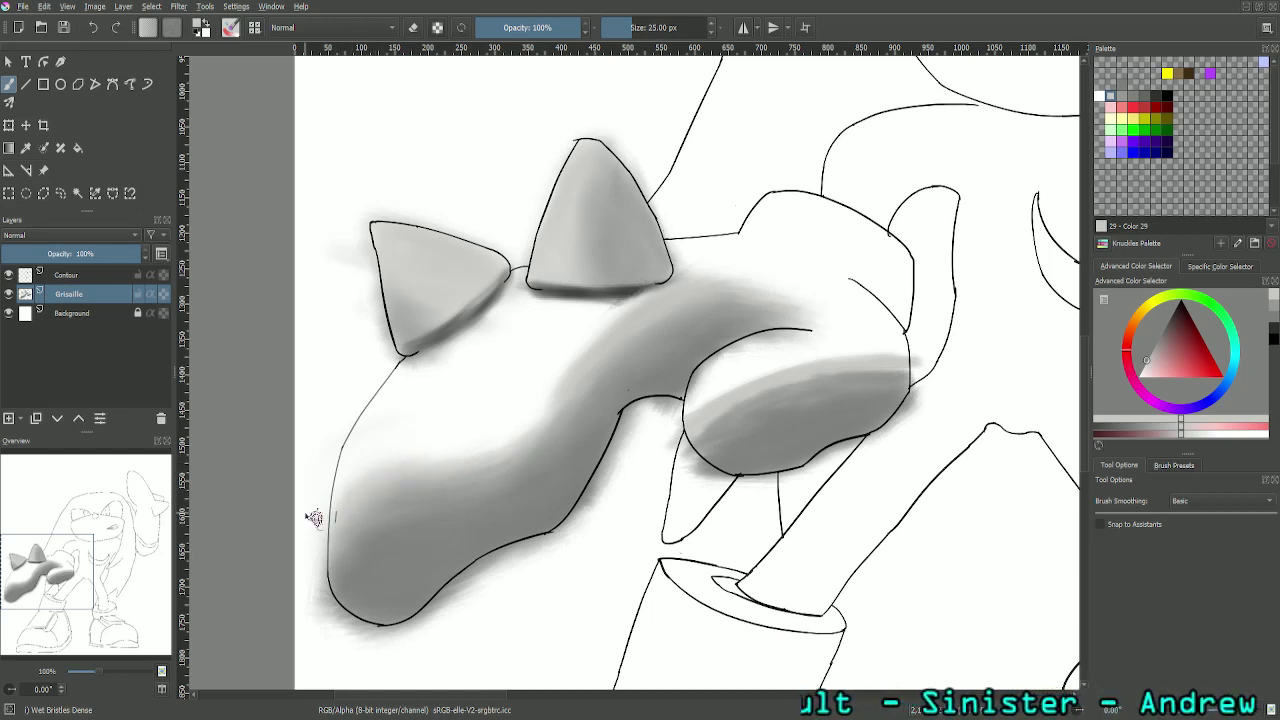
Step: Erase the small stray mark beside the glove's outer outline on the Contour layer with a 25 px eraser
{"action": "left_click", "coordinate": [89, 277]}
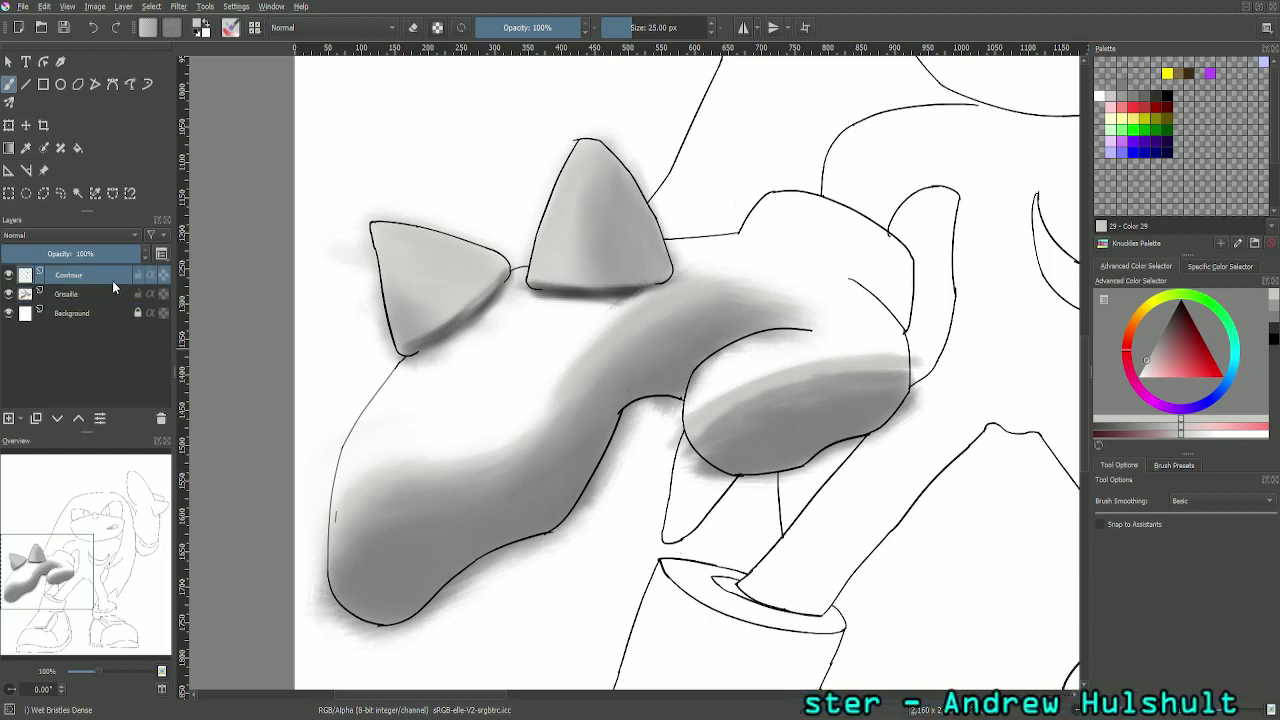
{"action": "left_click", "coordinate": [415, 30]}
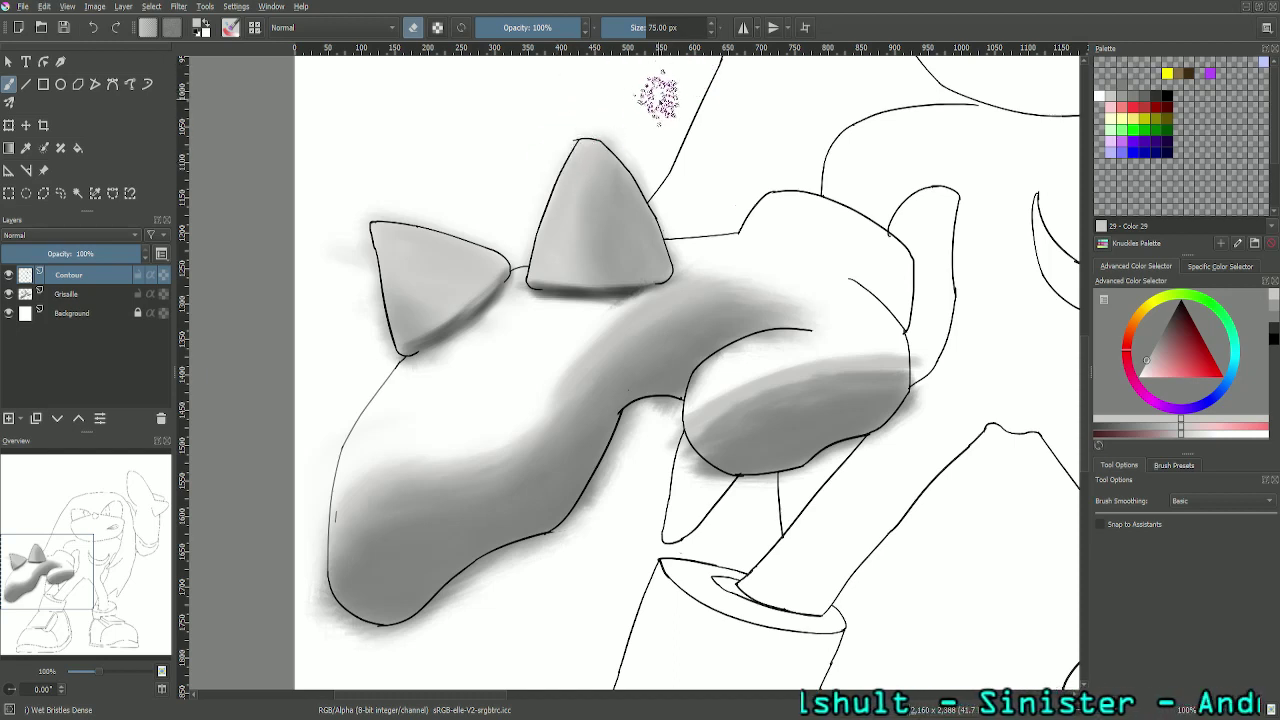
{"action": "left_click_drag", "start_coordinate": [657, 22], "coordinate": [640, 34]}
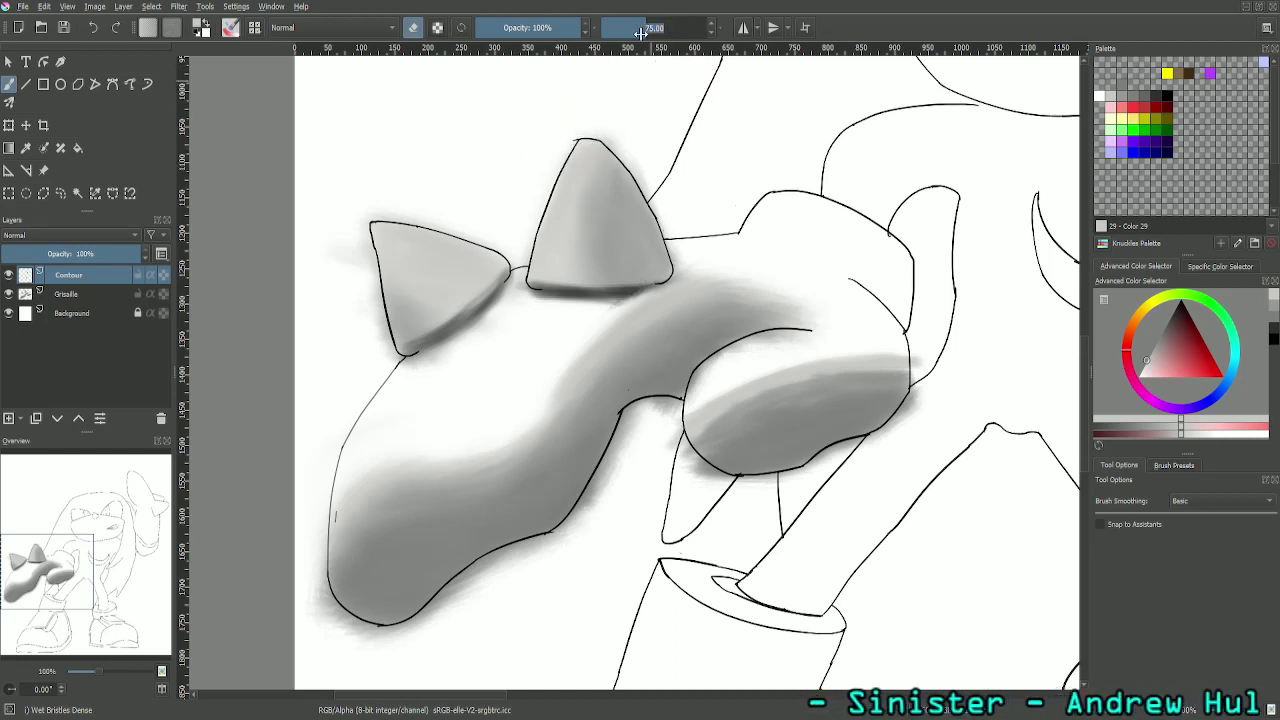
{"action": "type", "text": "25"}
{"action": "key", "text": "Return"}
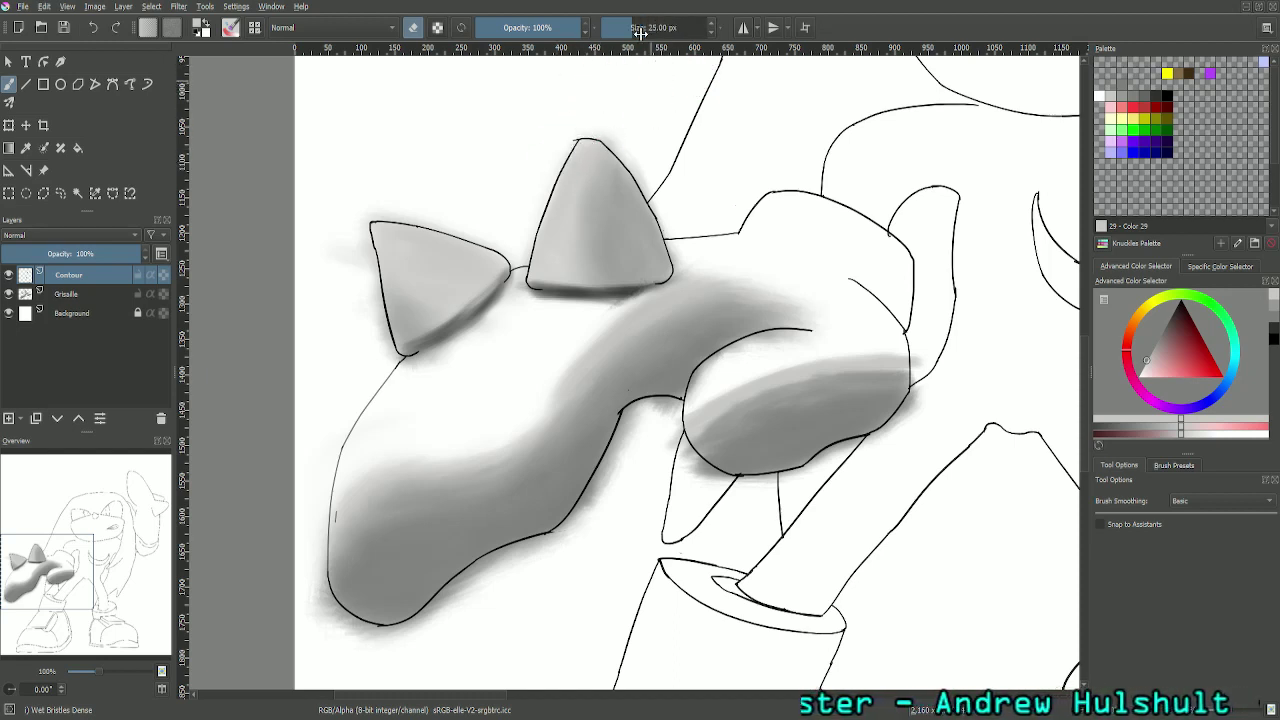
{"action": "left_click", "coordinate": [640, 33]}
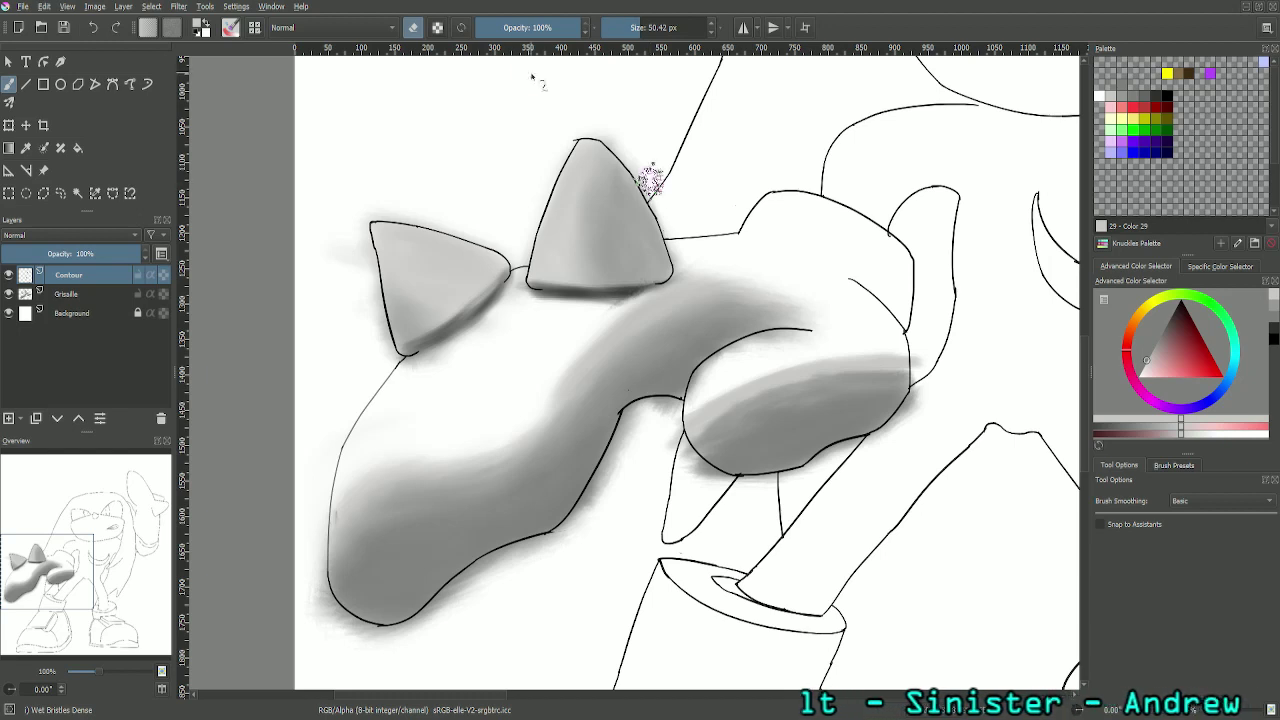
{"action": "left_click", "coordinate": [657, 29]}
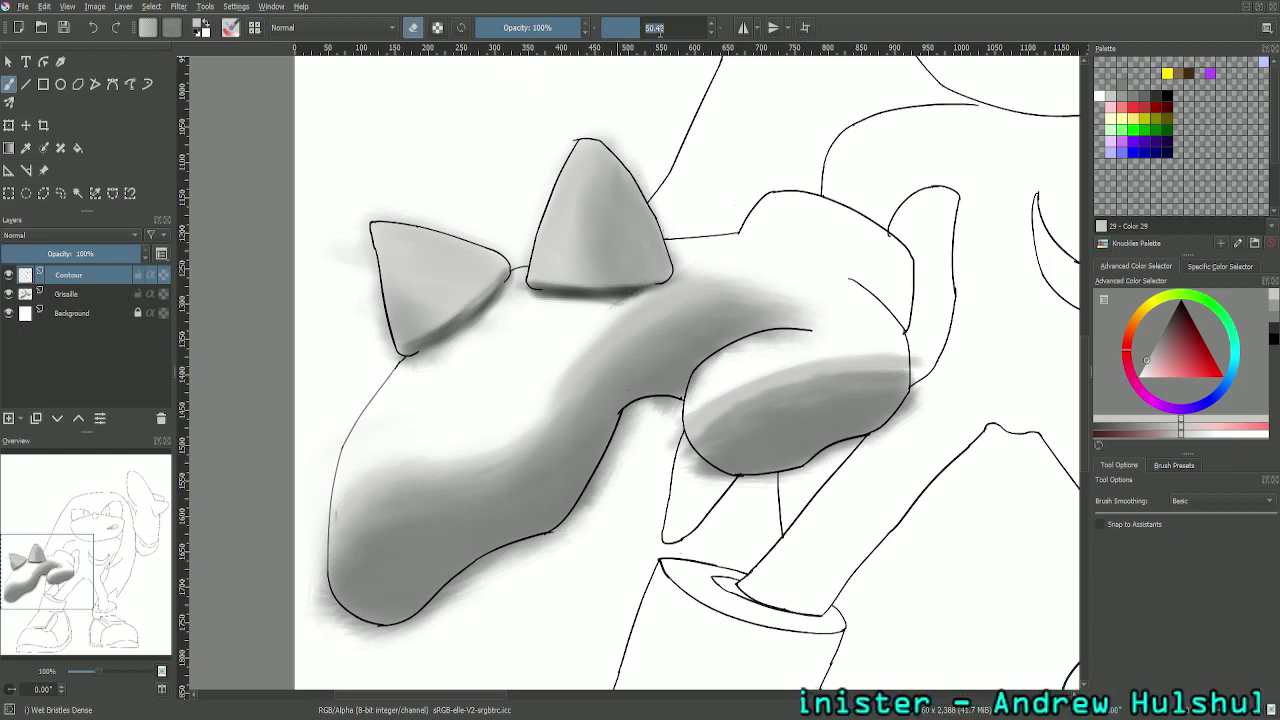
{"action": "type", "text": "25"}
{"action": "key", "text": "Return"}
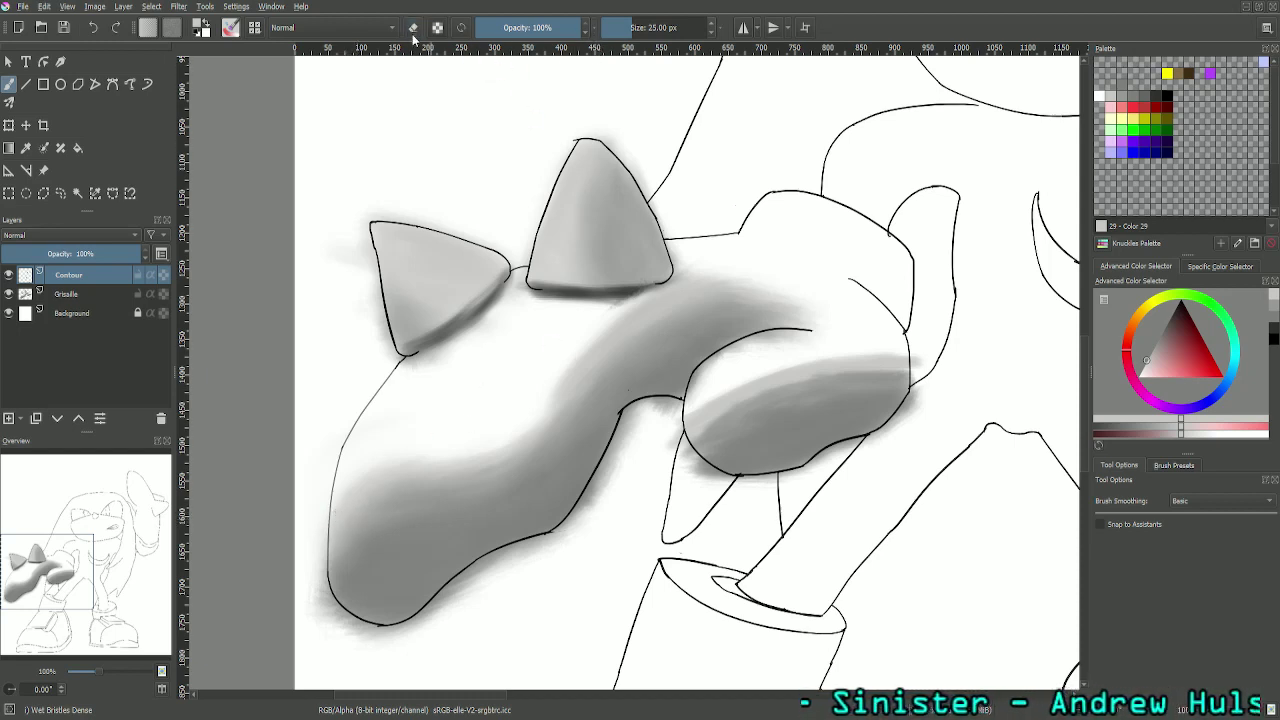
Step: Soften the upper edge of the underside shading with Color 29 on the Grisaille layer and erase excess toward the cuff
{"action": "left_click", "coordinate": [92, 294]}
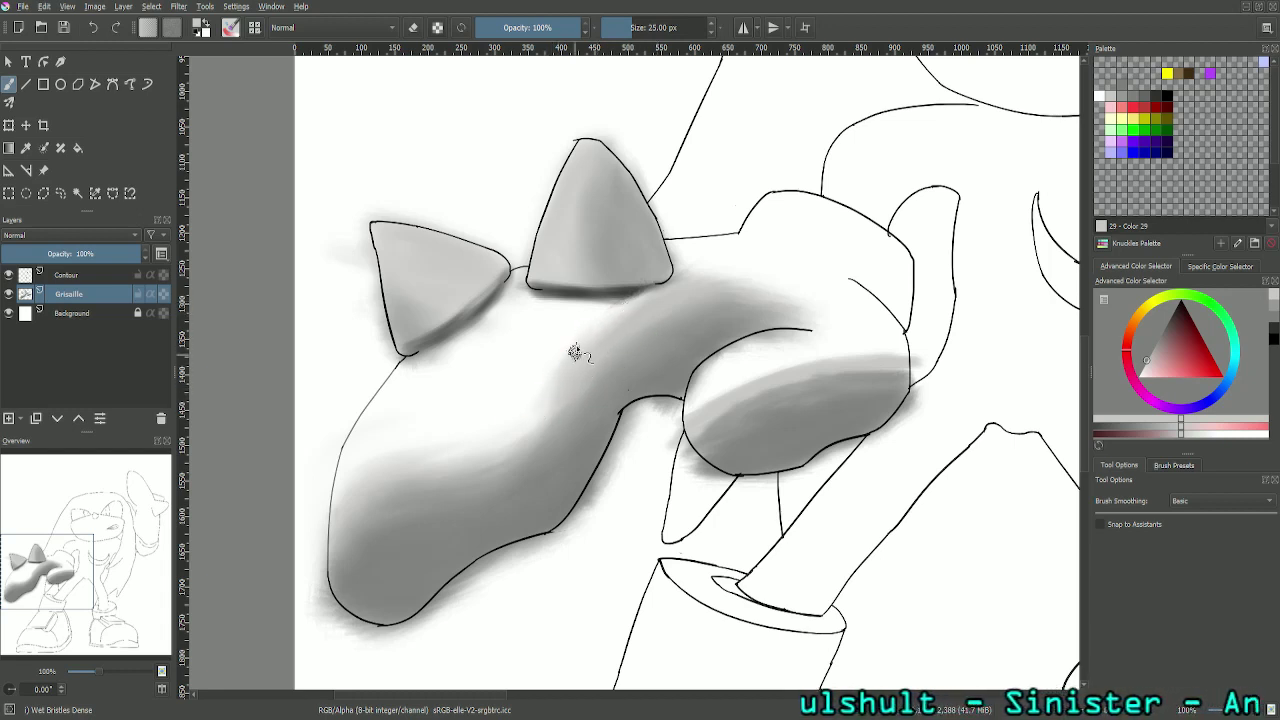
{"action": "left_click", "coordinate": [413, 27]}
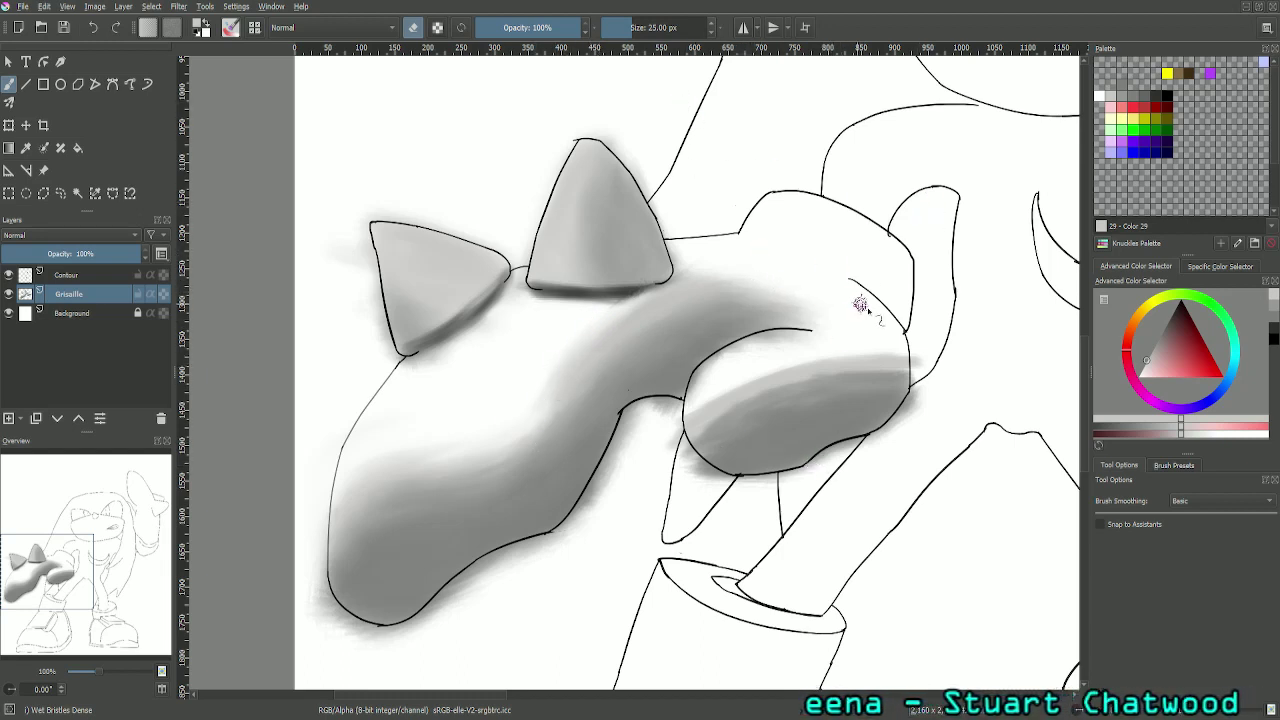
{"action": "left_click", "coordinate": [417, 27]}
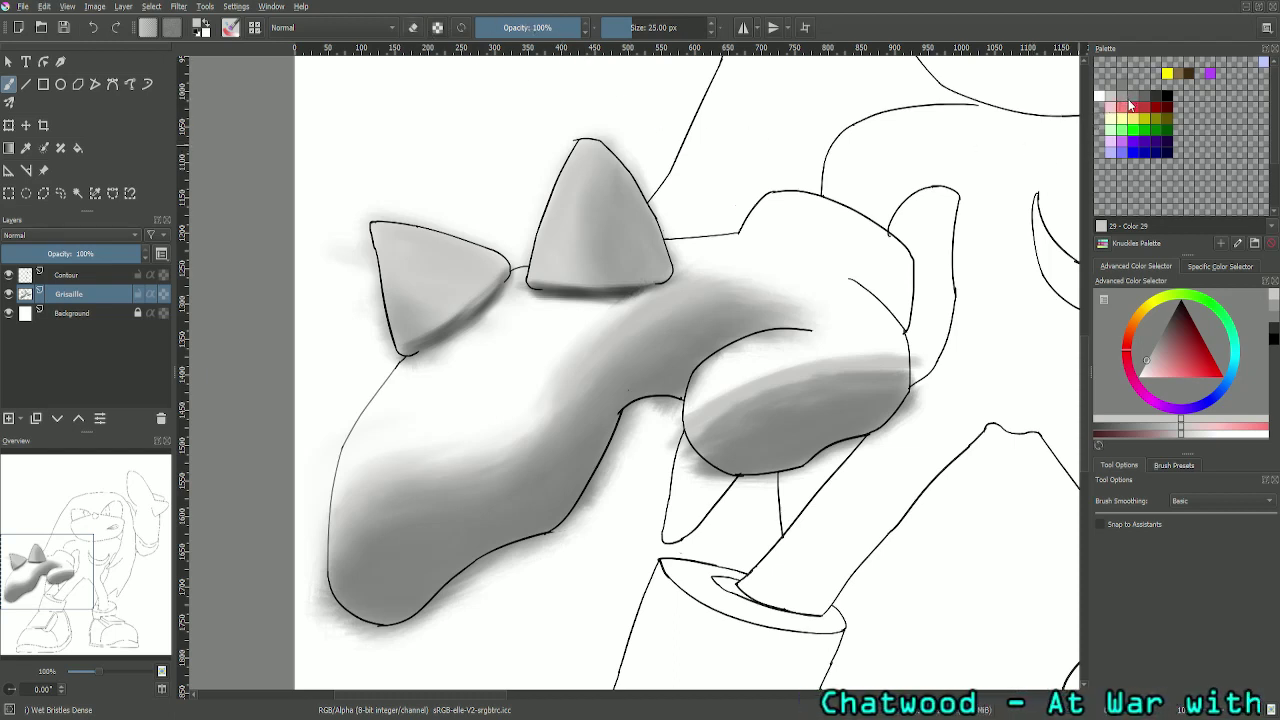
Step: Blend the thumb's shading with Color 30 and the darker gray, and soften its upper edge with Color 29
{"action": "left_click", "coordinate": [1124, 110]}
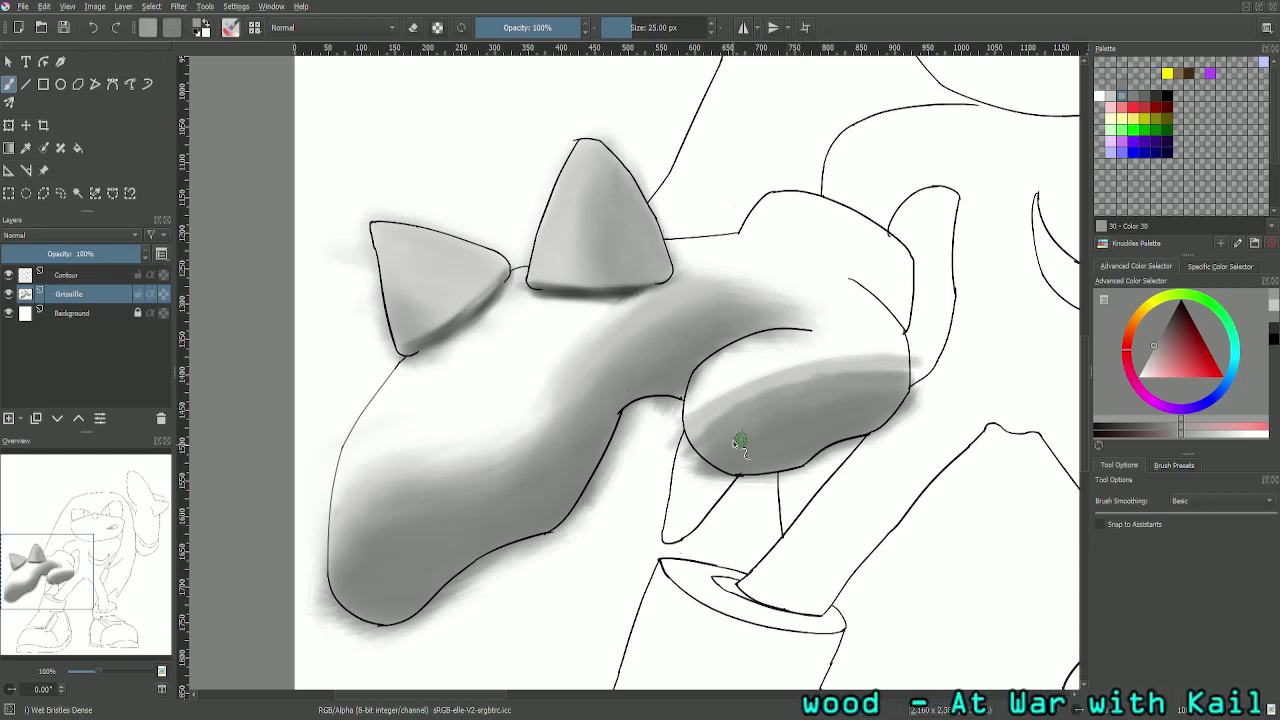
{"action": "left_click", "coordinate": [1134, 101]}
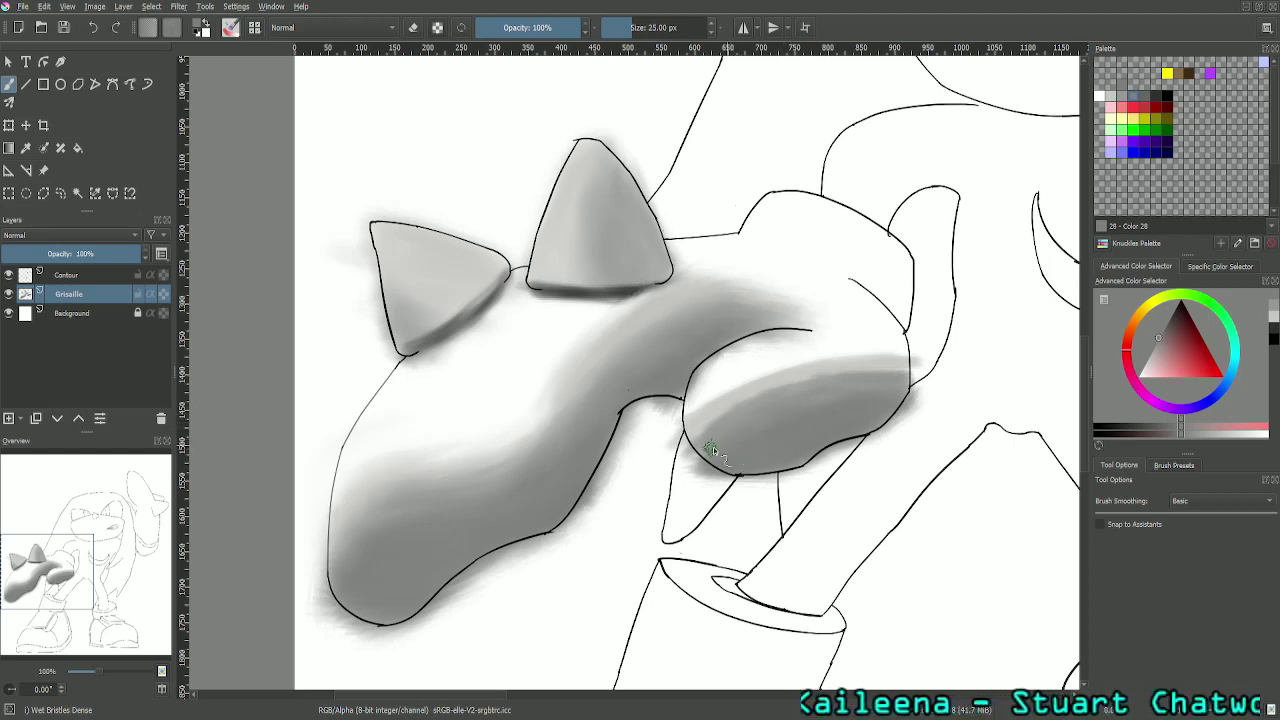
{"action": "left_click", "coordinate": [1130, 101]}
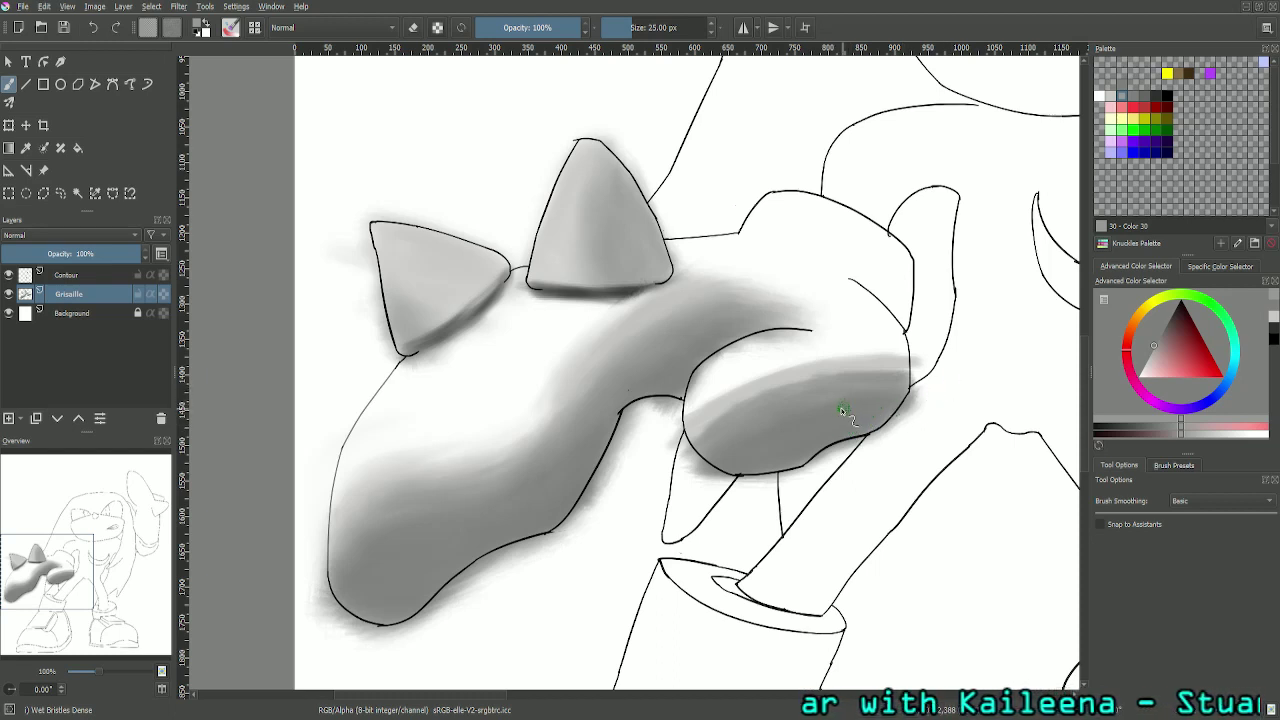
{"action": "left_click", "coordinate": [1132, 108]}
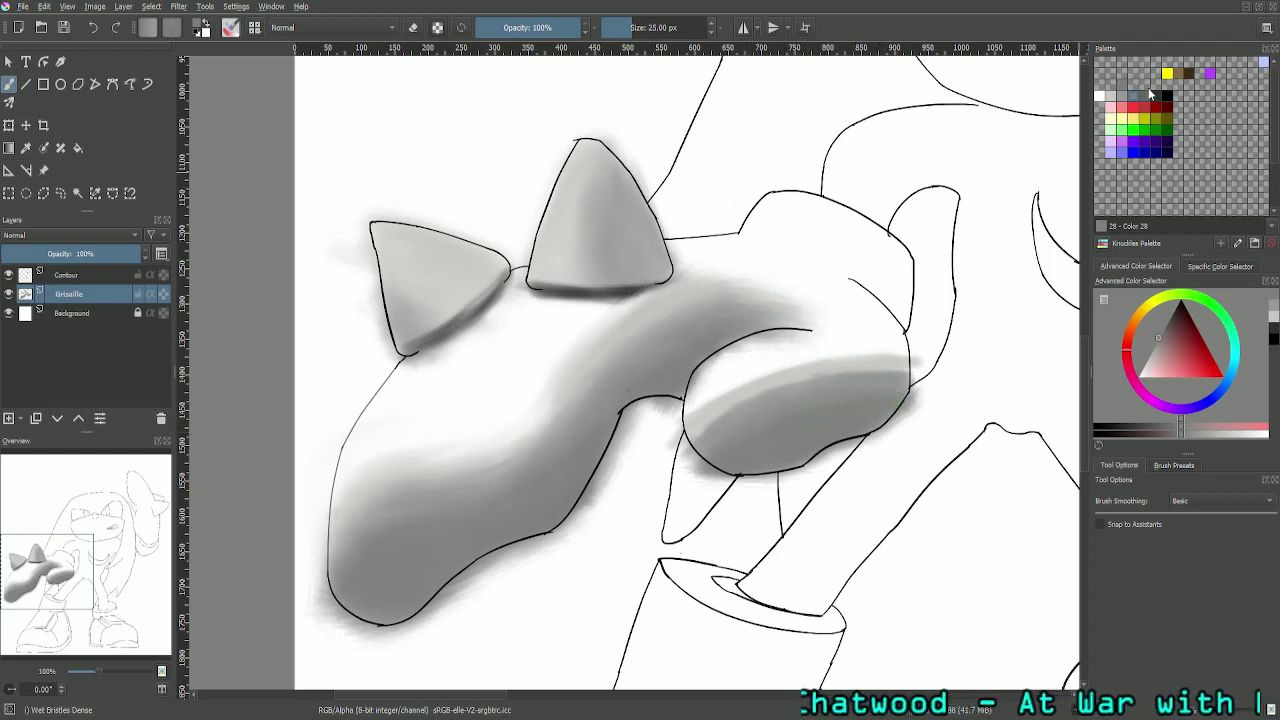
{"action": "left_click", "coordinate": [1126, 117]}
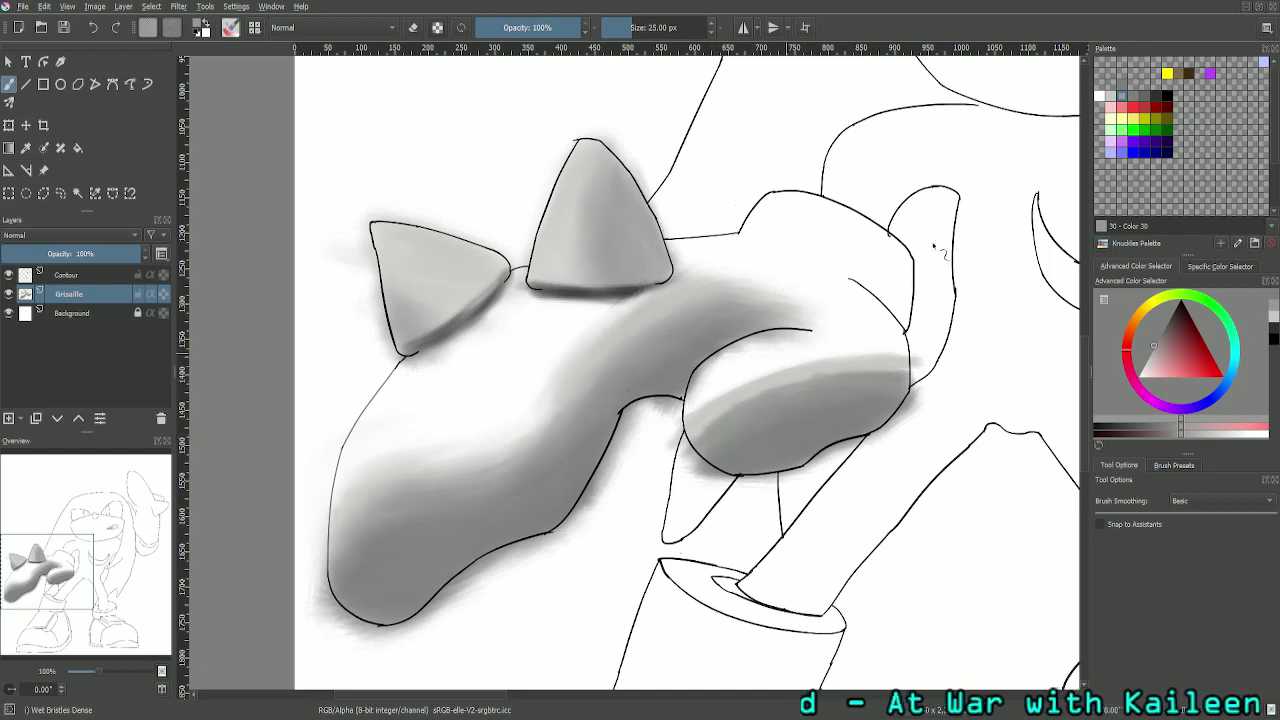
{"action": "left_click", "coordinate": [1110, 97]}
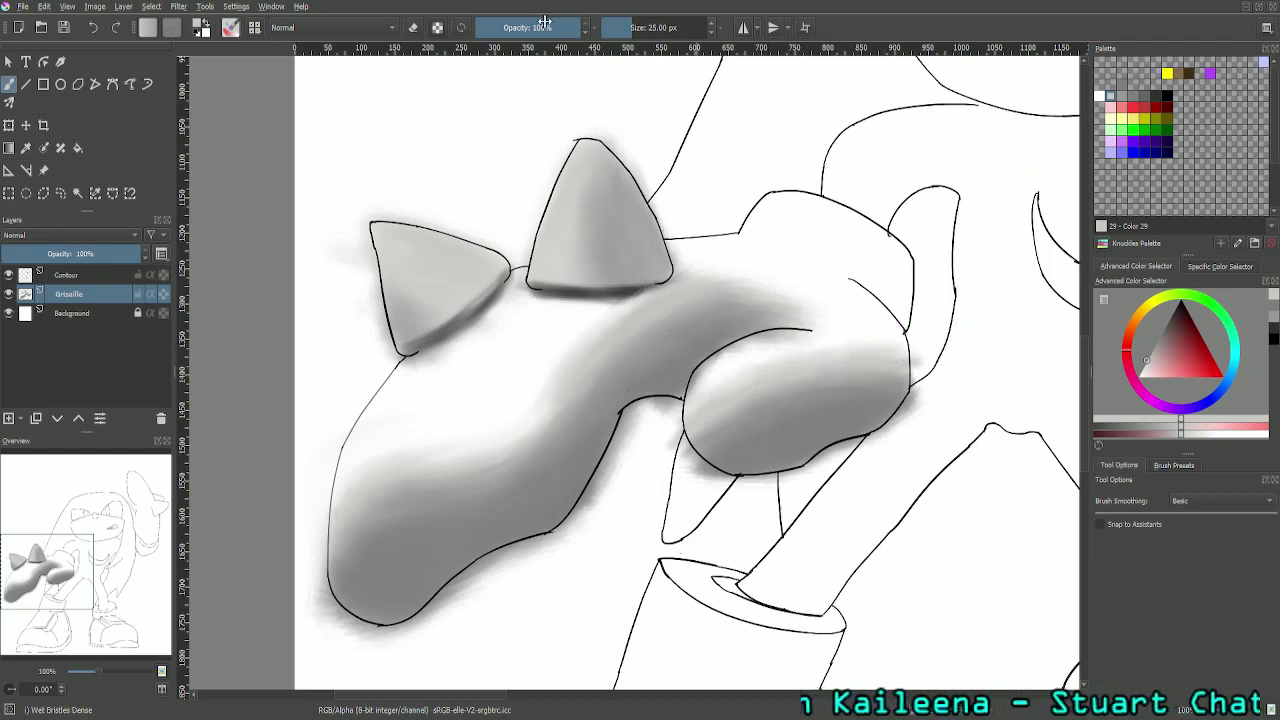
Step: Erase the gray overspill around the thumb and the glove's lower outline with the 25 px eraser
{"action": "left_click", "coordinate": [411, 30]}
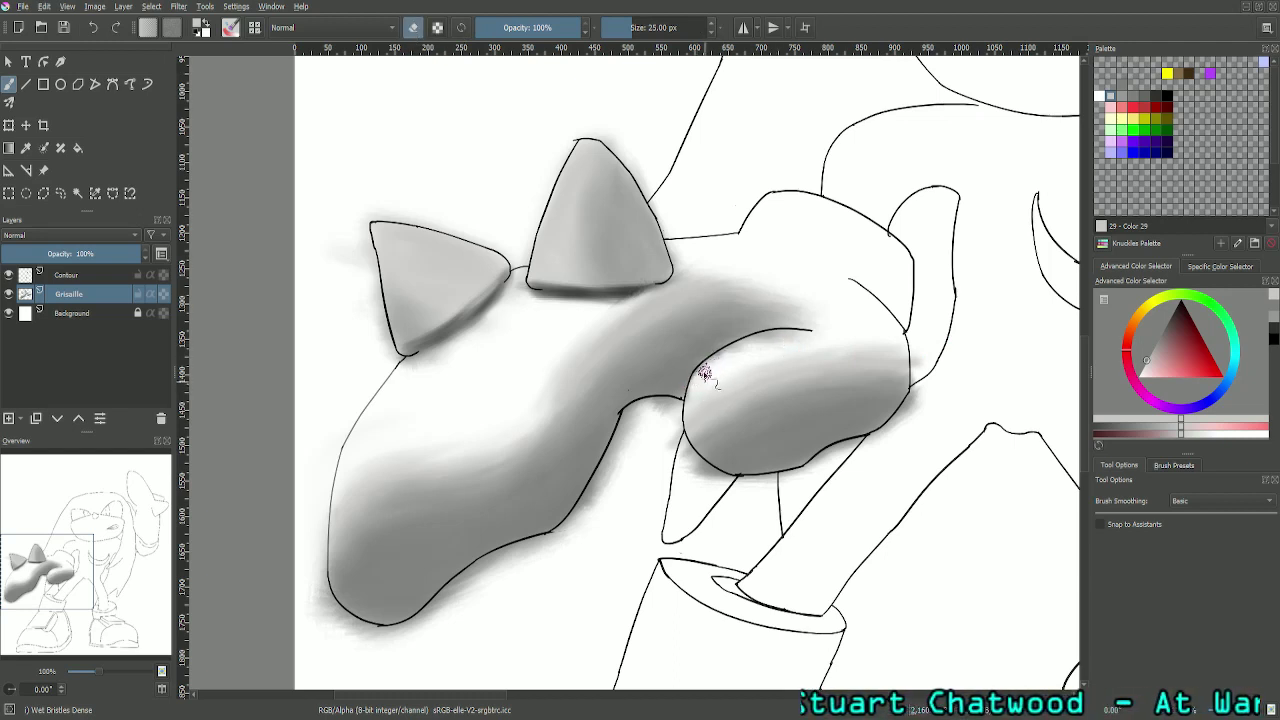
{"action": "mouse_move", "coordinate": [740, 355]}
{"action": "left_mouse_down"}
{"action": "mouse_move", "coordinate": [822, 337]}
{"action": "mouse_move", "coordinate": [697, 380]}
{"action": "left_mouse_up"}
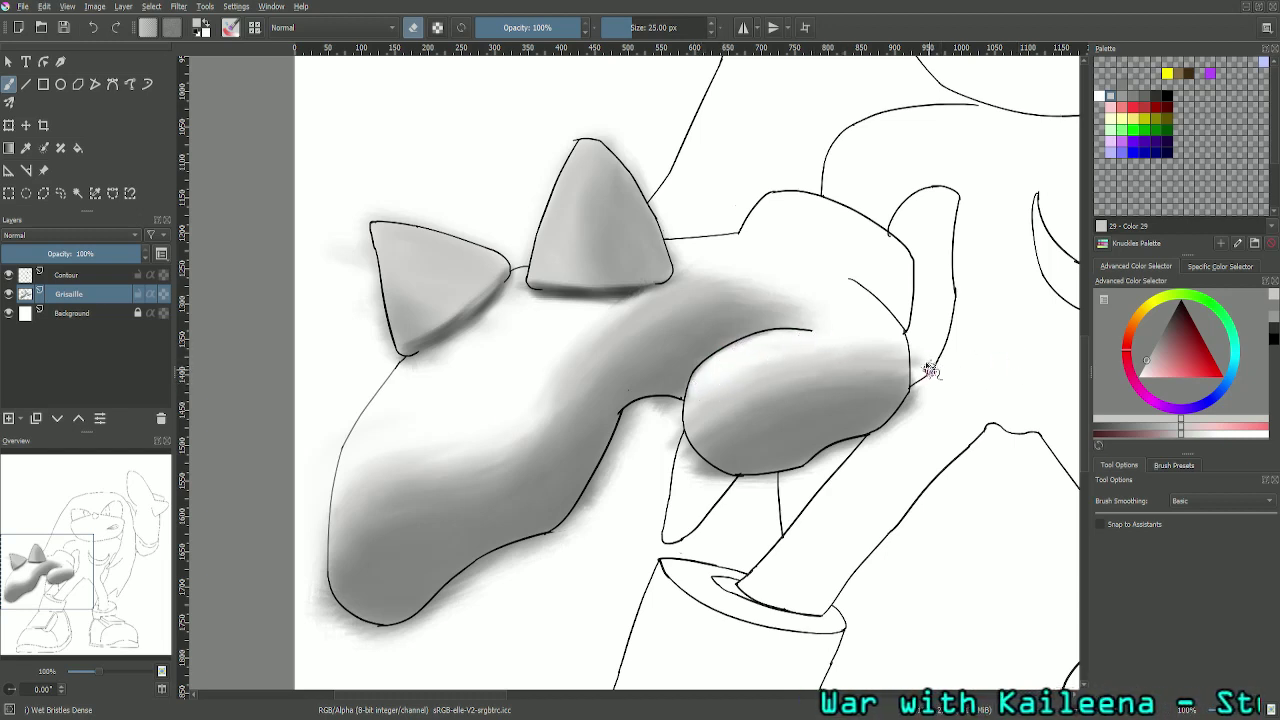
{"action": "mouse_move", "coordinate": [929, 369]}
{"action": "left_mouse_down"}
{"action": "mouse_move", "coordinate": [914, 358]}
{"action": "mouse_move", "coordinate": [921, 368]}
{"action": "left_mouse_up"}
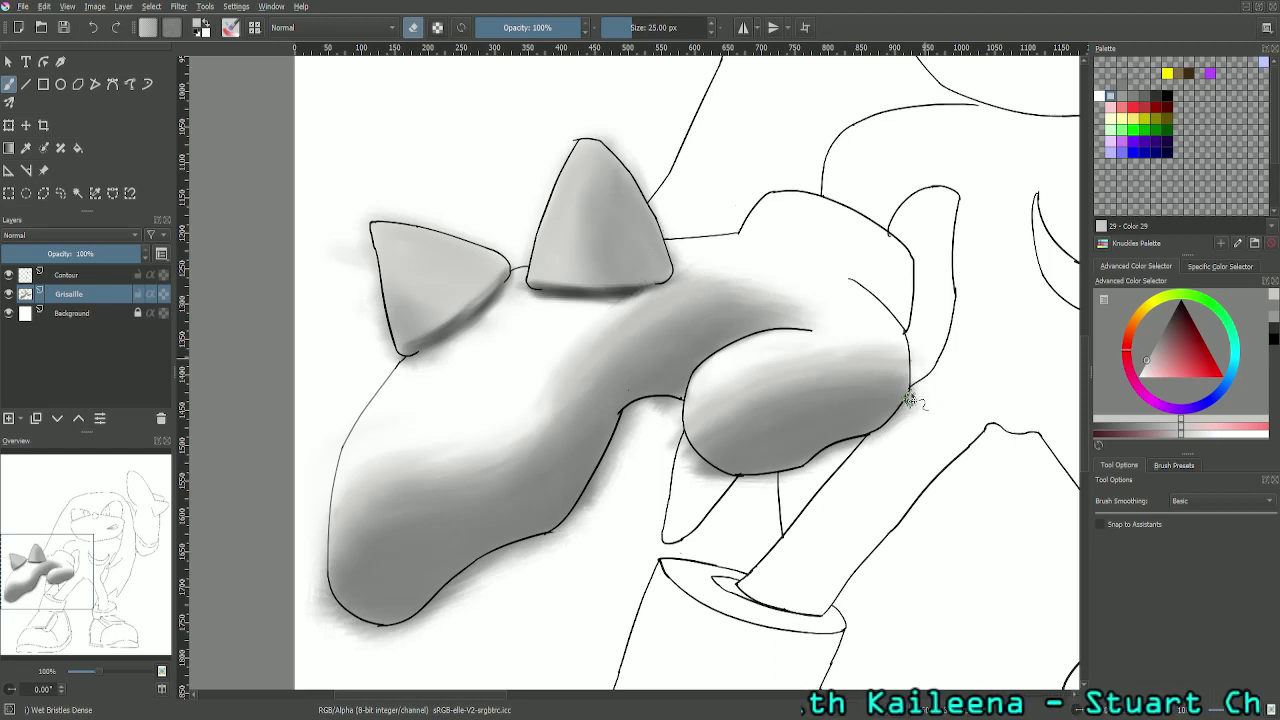
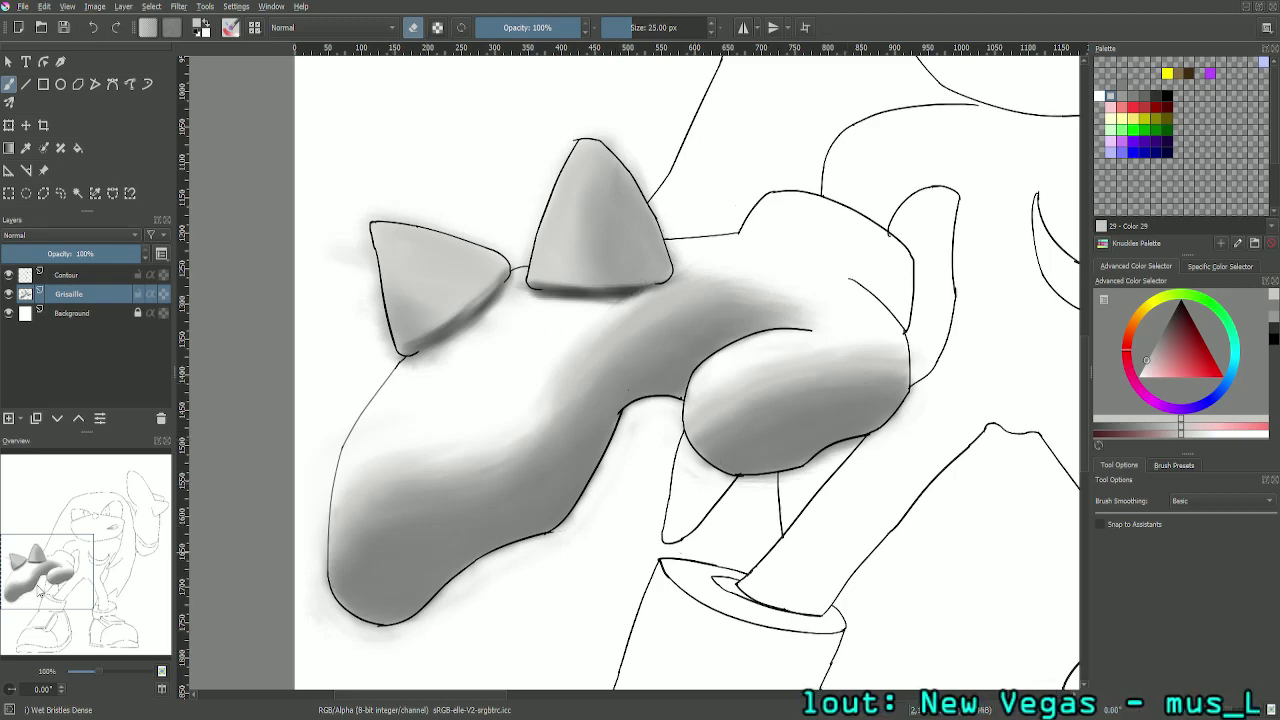
Step: Erase the gray overspill around the glove's two spikes and save the document
{"action": "left_click_drag", "start_coordinate": [61, 585], "coordinate": [59, 570]}
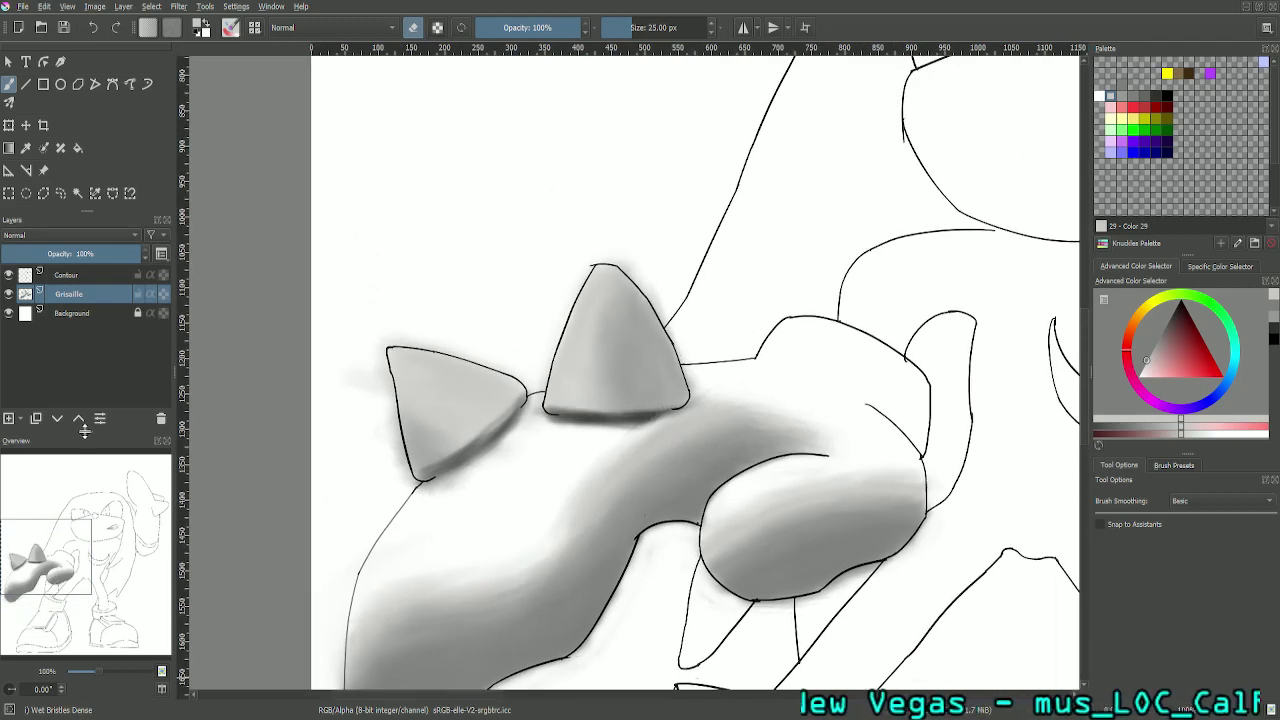
{"action": "key", "text": "plus"}
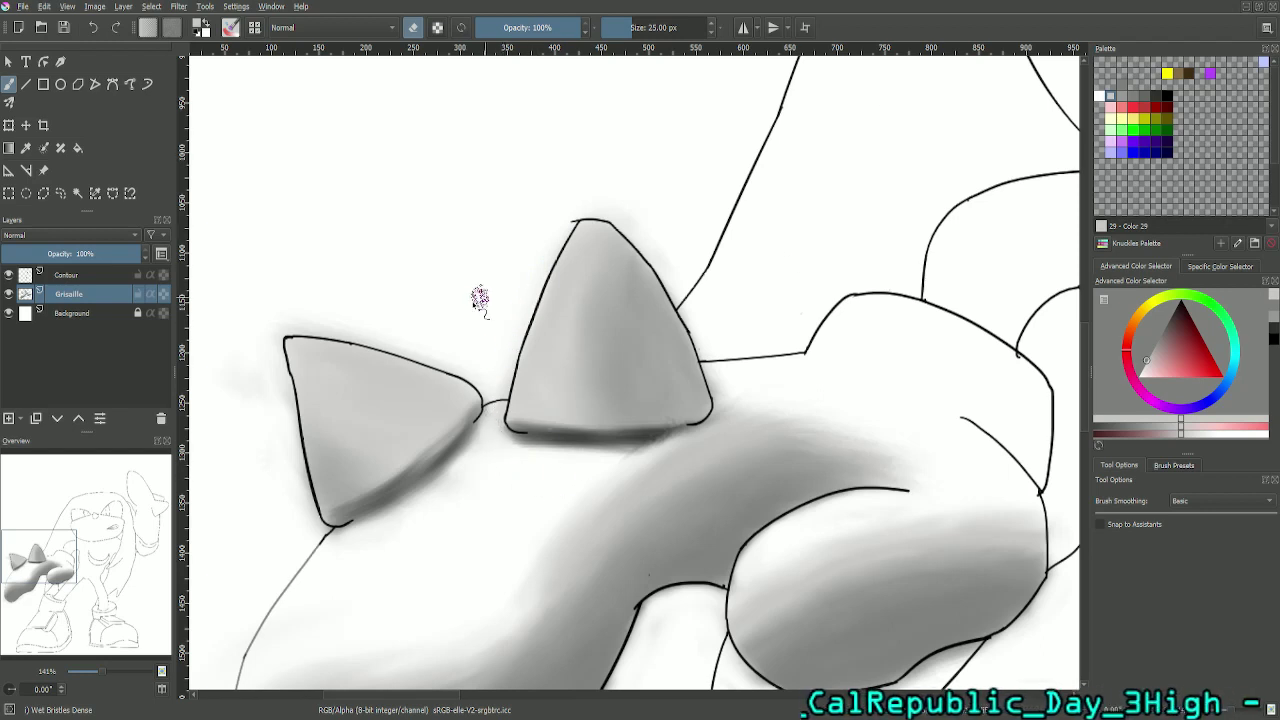
{"action": "key", "text": "minus"}
{"action": "key", "text": "minus"}
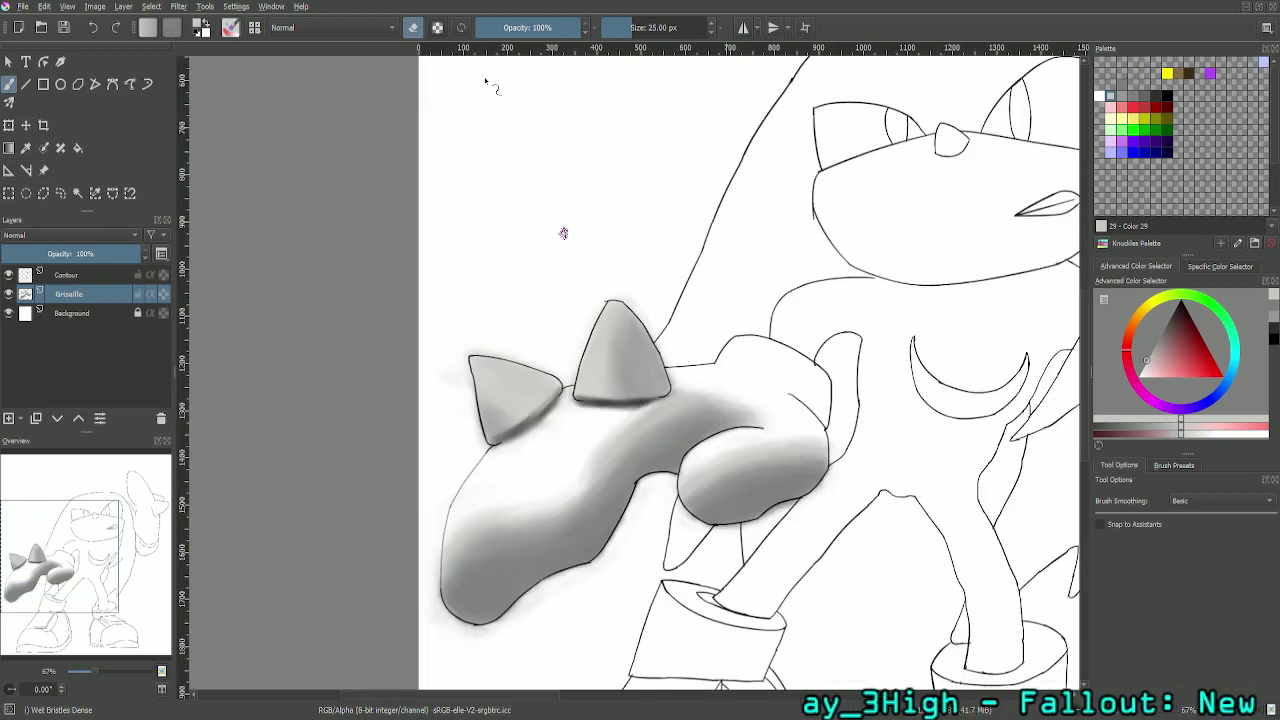
{"action": "key", "text": "minus"}
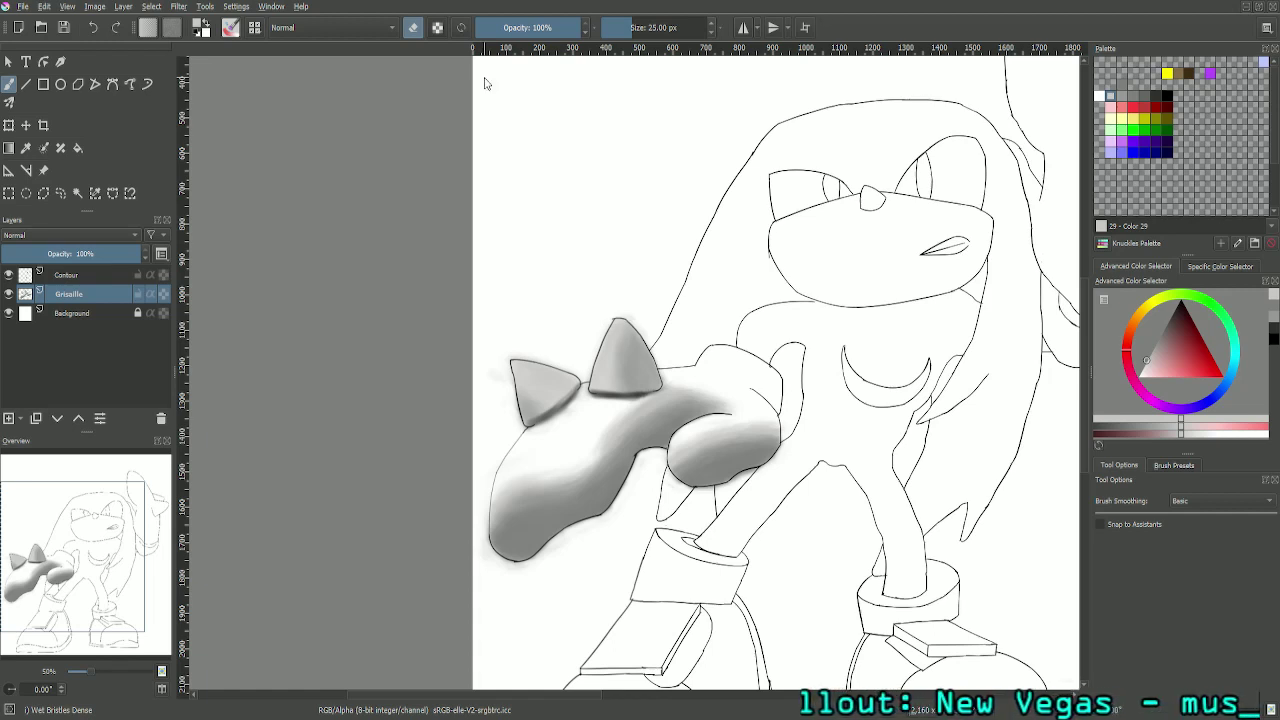
{"action": "key", "text": "ctrl+s"}
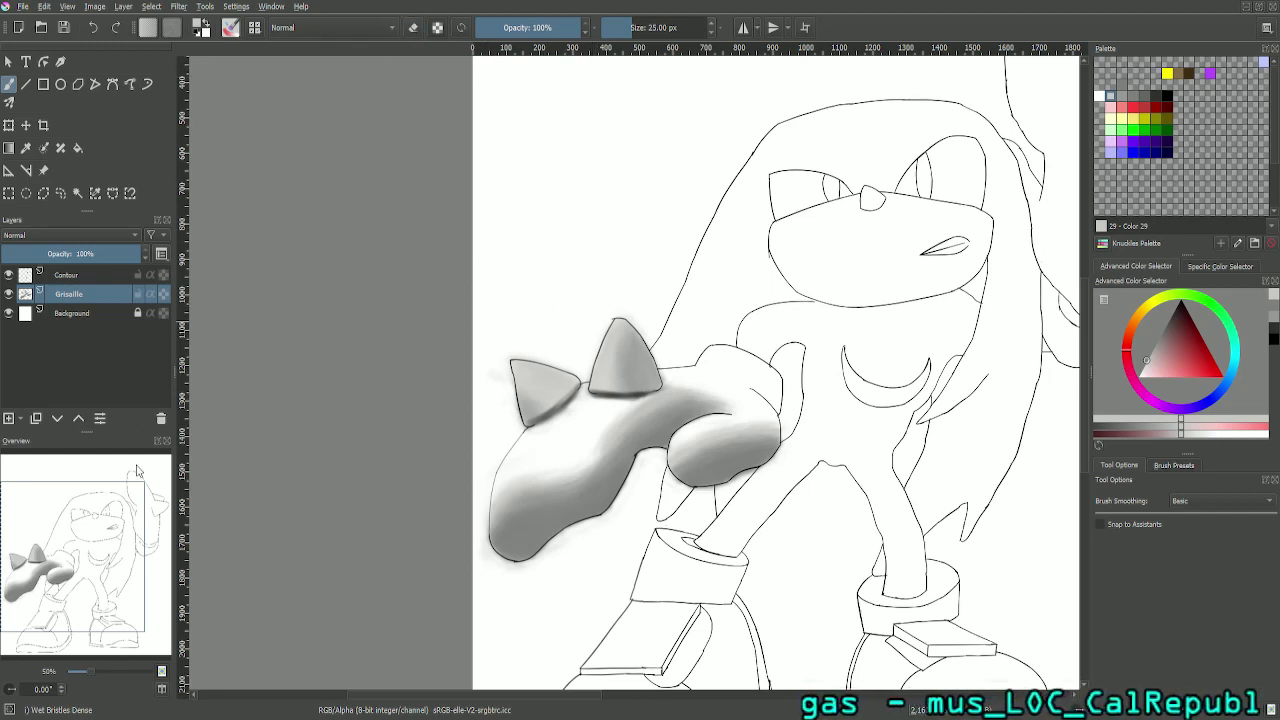
Step: Shade the glove's cuff end above the thumb with Color 29 and a 50 px brush on the Grisaille layer
{"action": "left_click_drag", "start_coordinate": [119, 561], "coordinate": [209, 564]}
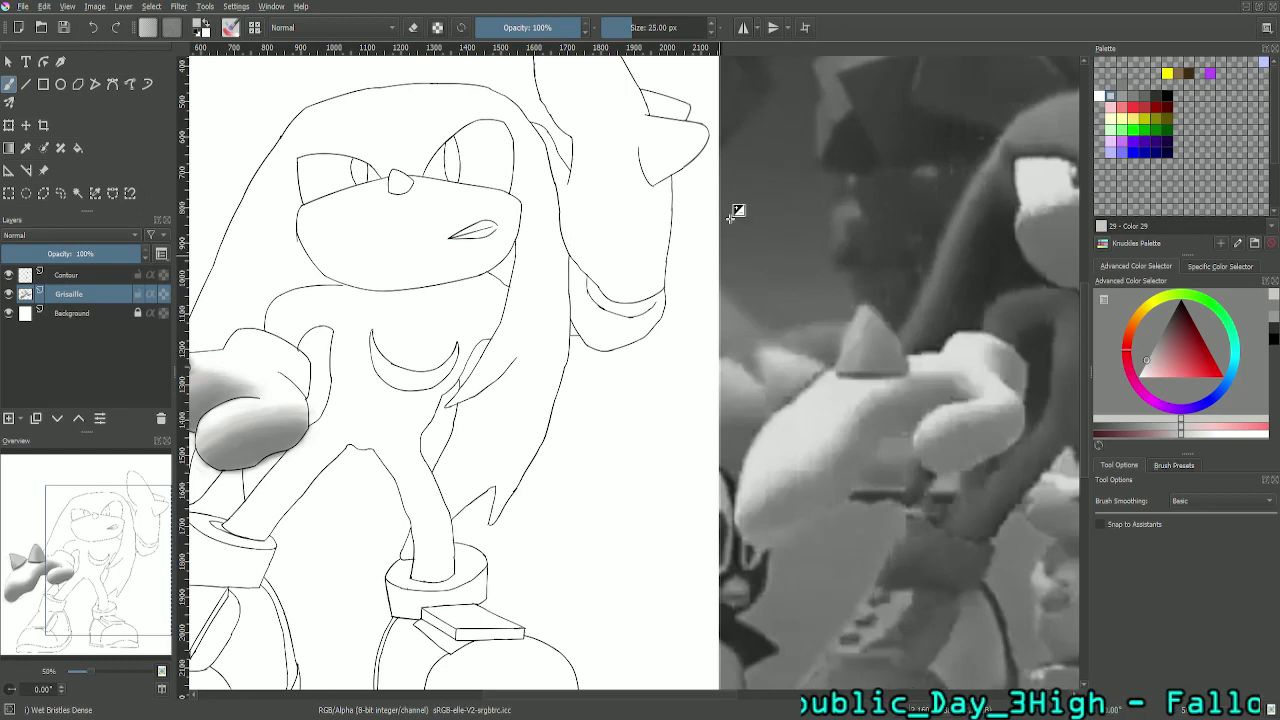
{"action": "key", "text": "minus"}
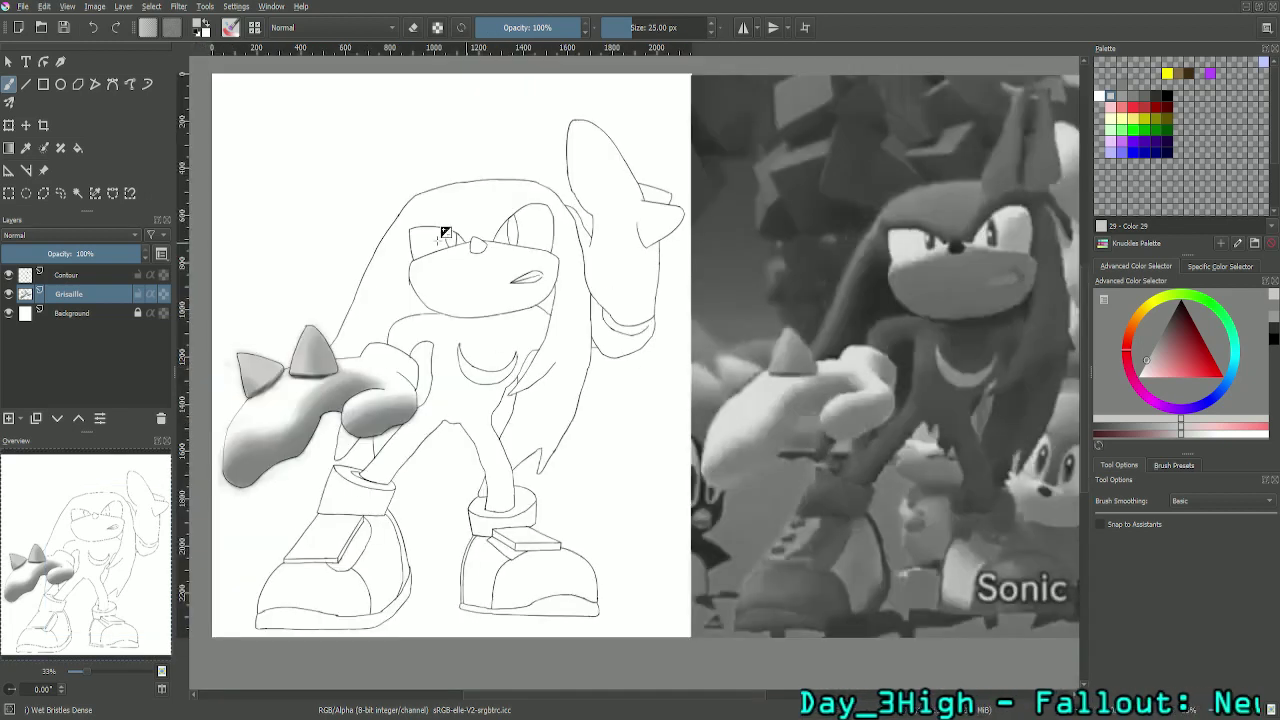
{"action": "left_click", "coordinate": [1120, 98]}
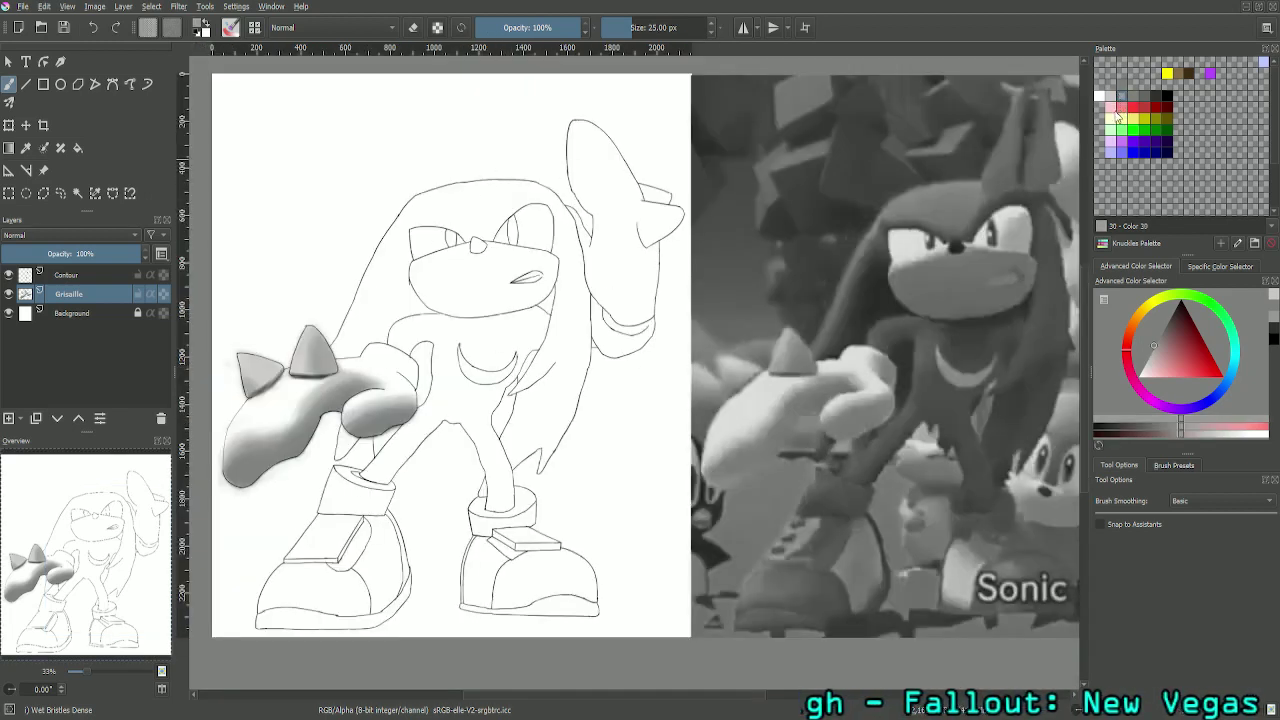
{"action": "left_click", "coordinate": [1110, 98]}
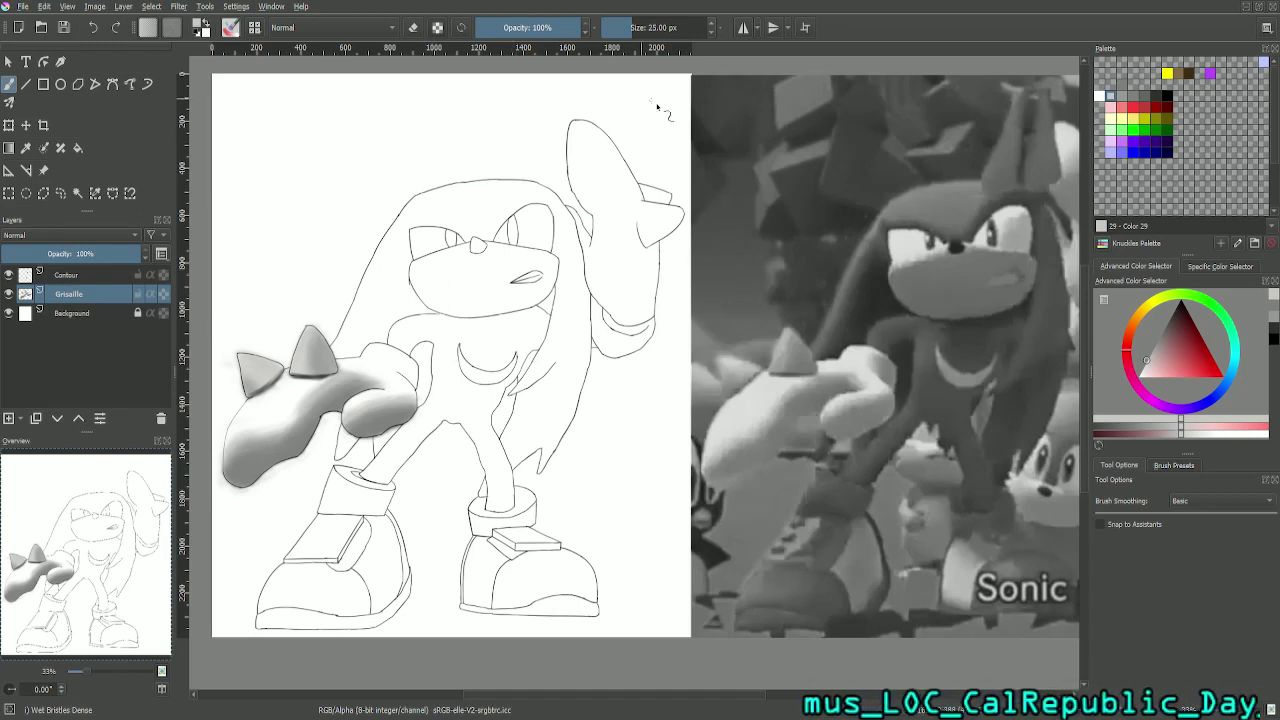
{"action": "right_click", "coordinate": [687, 31]}
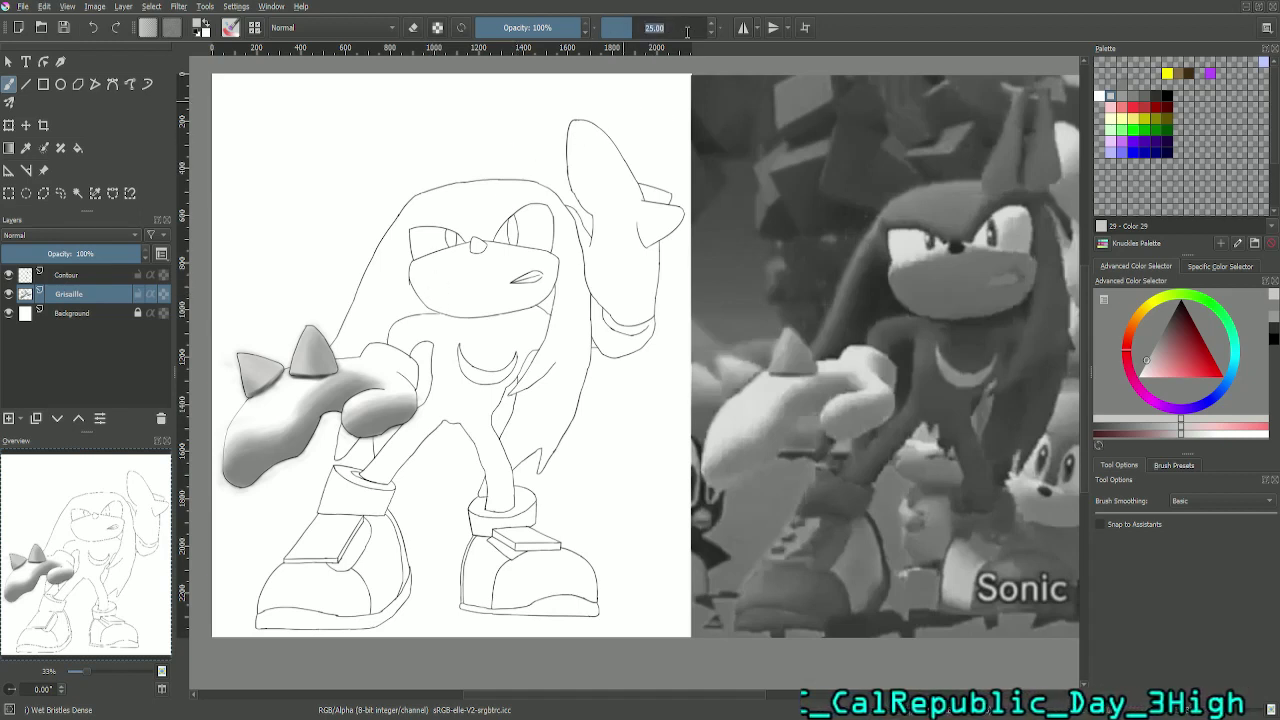
{"action": "type", "text": "50"}
{"action": "key", "text": "Return"}
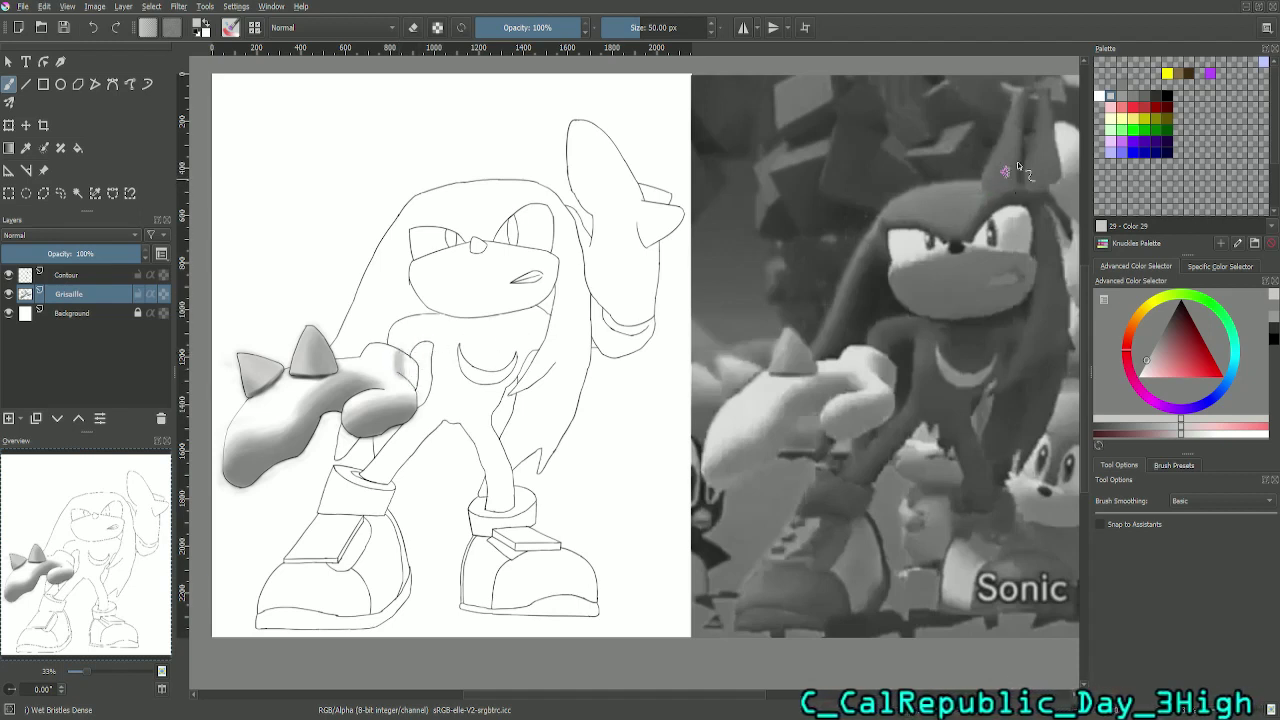
Step: Deepen the cuff's shading with Color 30, and darken its outer edge with the darker gray and a 25 px brush
{"action": "left_click", "coordinate": [1123, 99]}
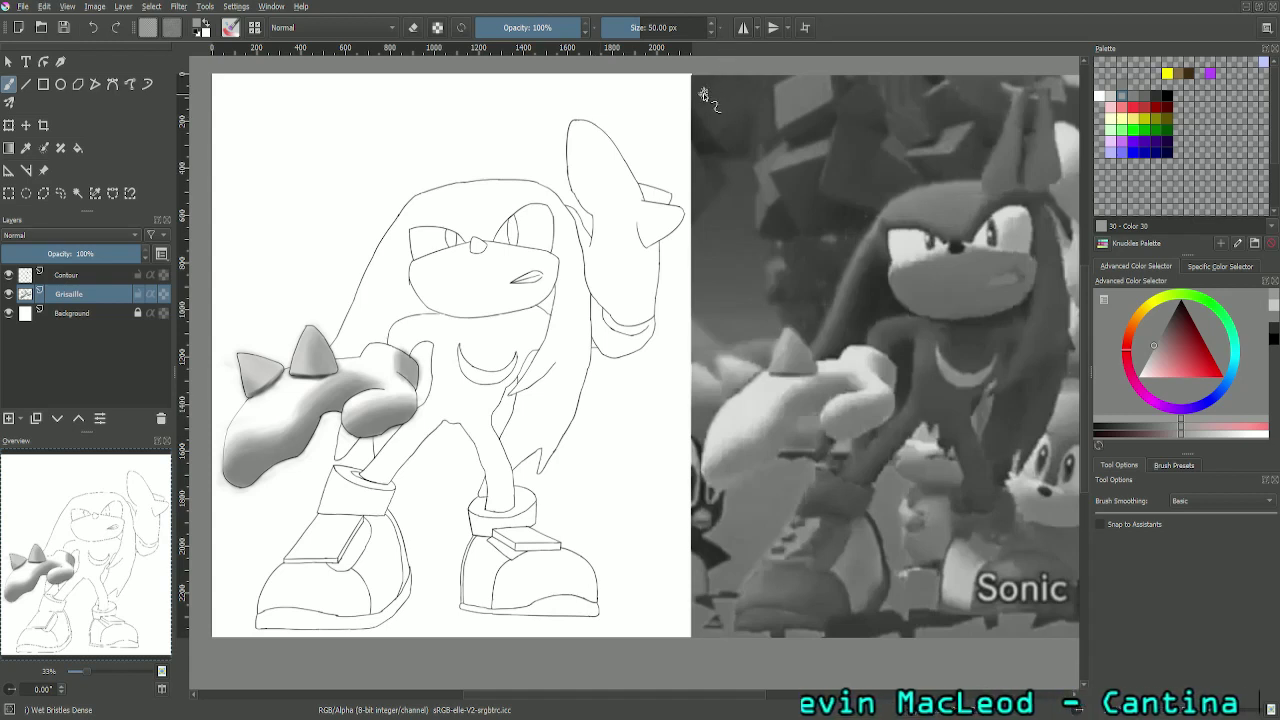
{"action": "left_click", "coordinate": [656, 27]}
{"action": "type", "text": "25"}
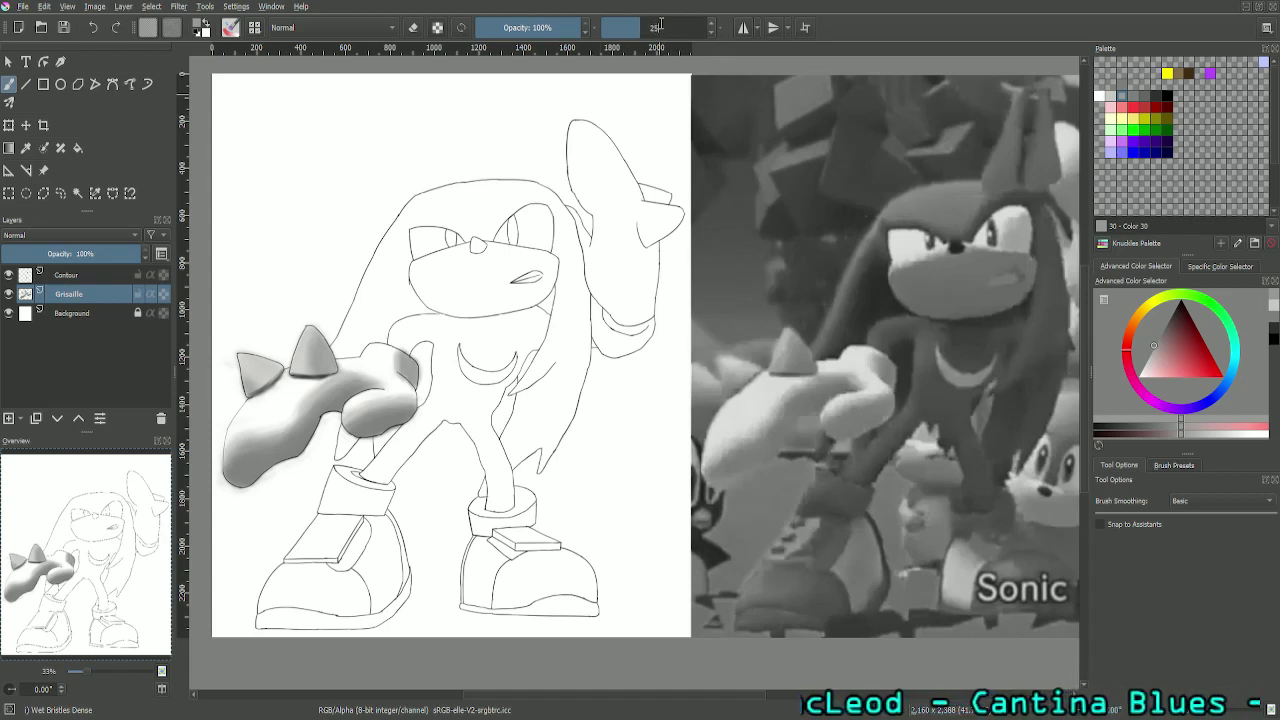
{"action": "key", "text": "Return"}
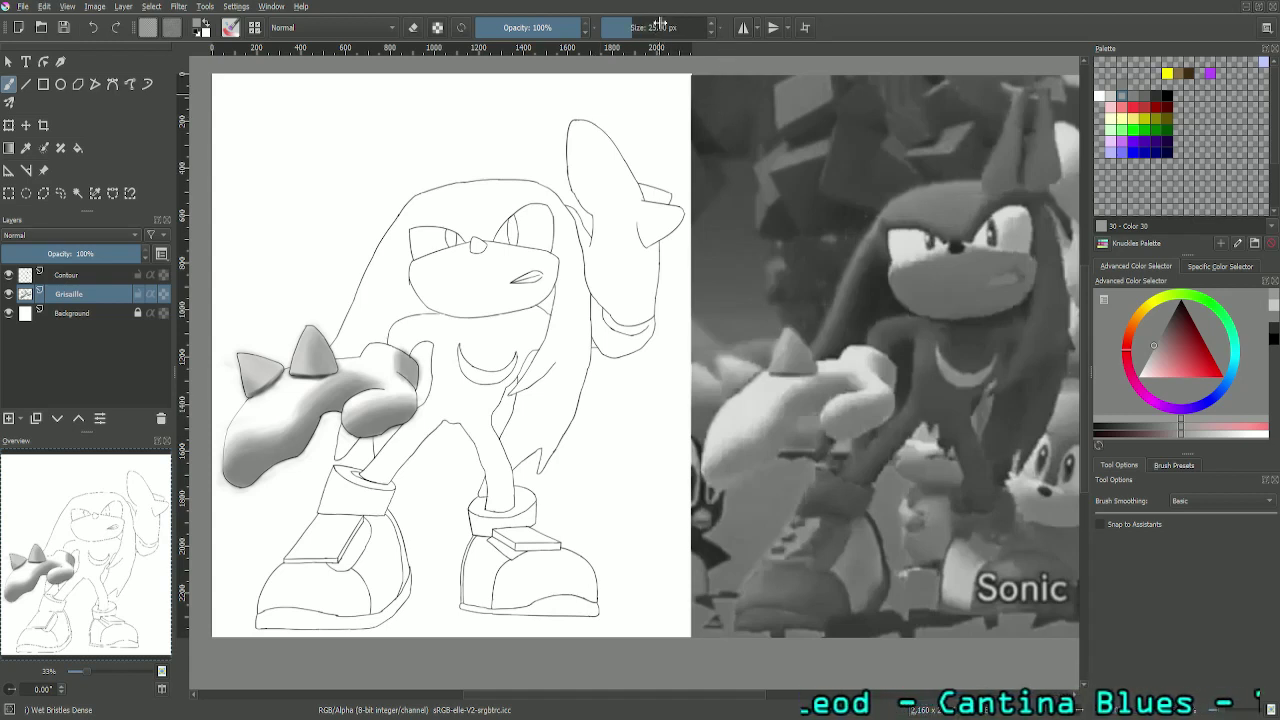
{"action": "left_click", "coordinate": [1133, 104]}
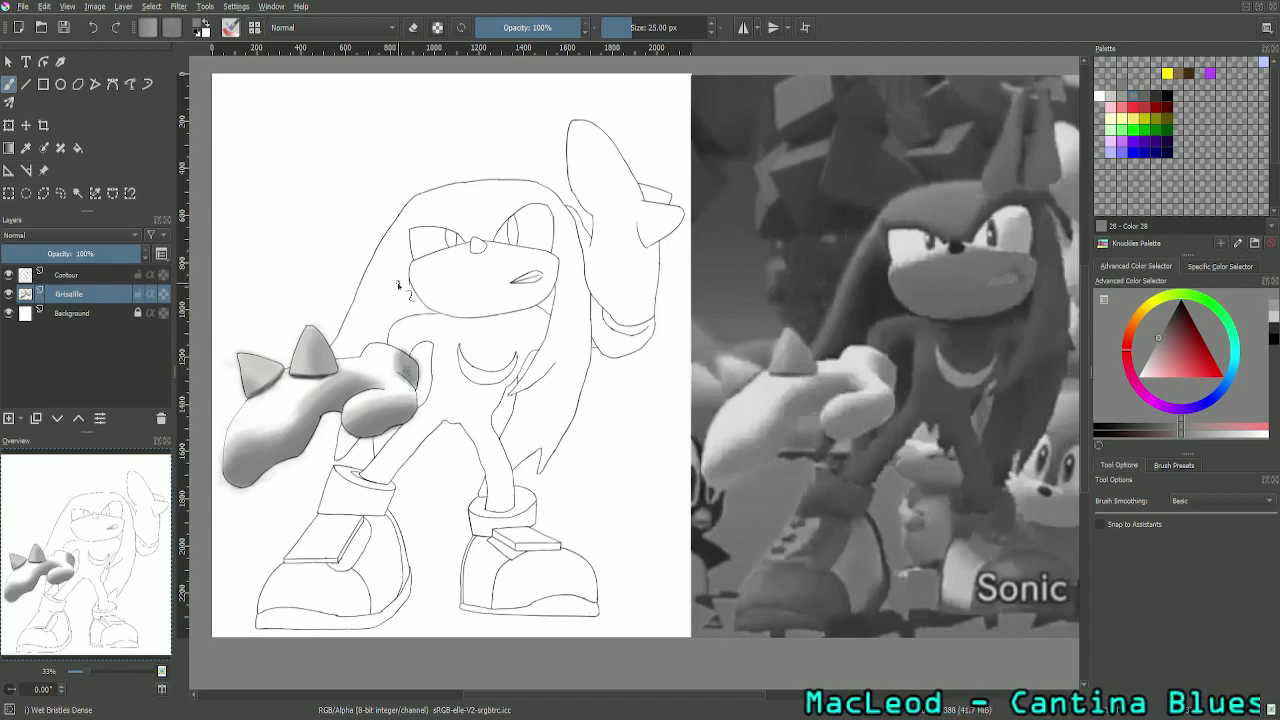
{"action": "scroll", "coordinate": [398, 287], "scroll_direction": "up", "scroll_amount": 2}
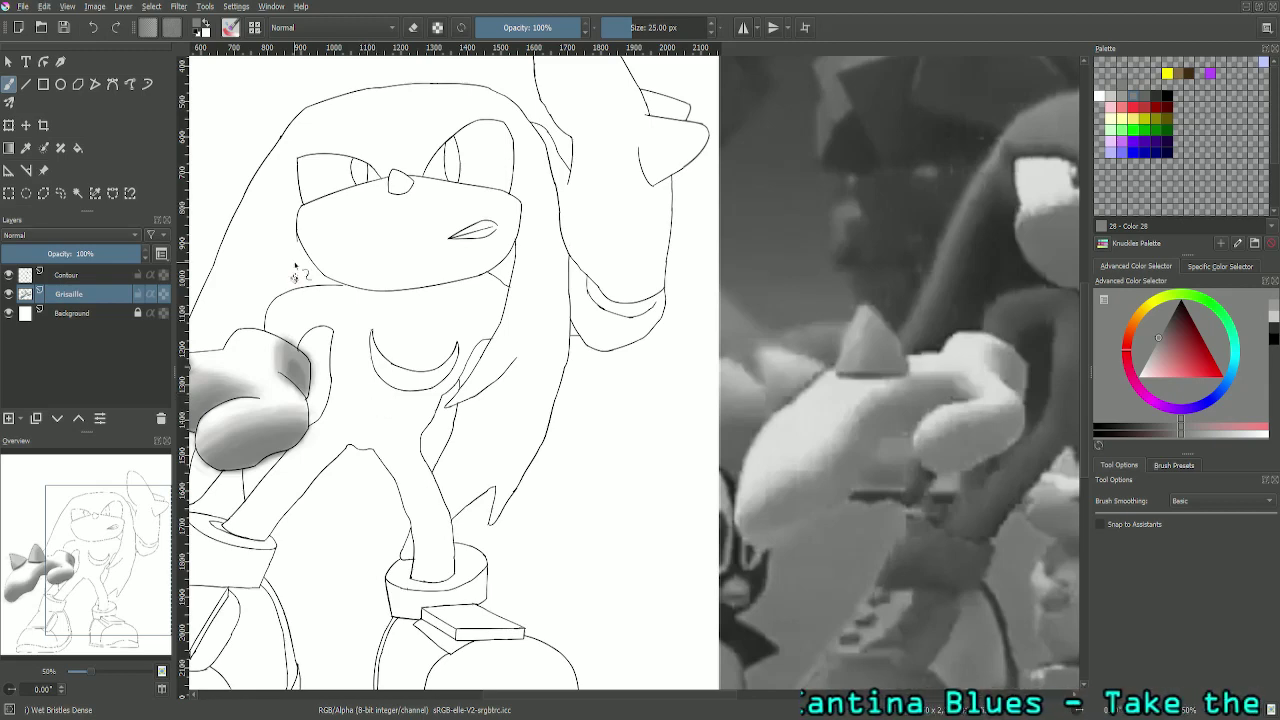
{"action": "key", "text": "ctrl+plus"}
{"action": "left_click_drag", "start_coordinate": [124, 548], "coordinate": [92, 545]}
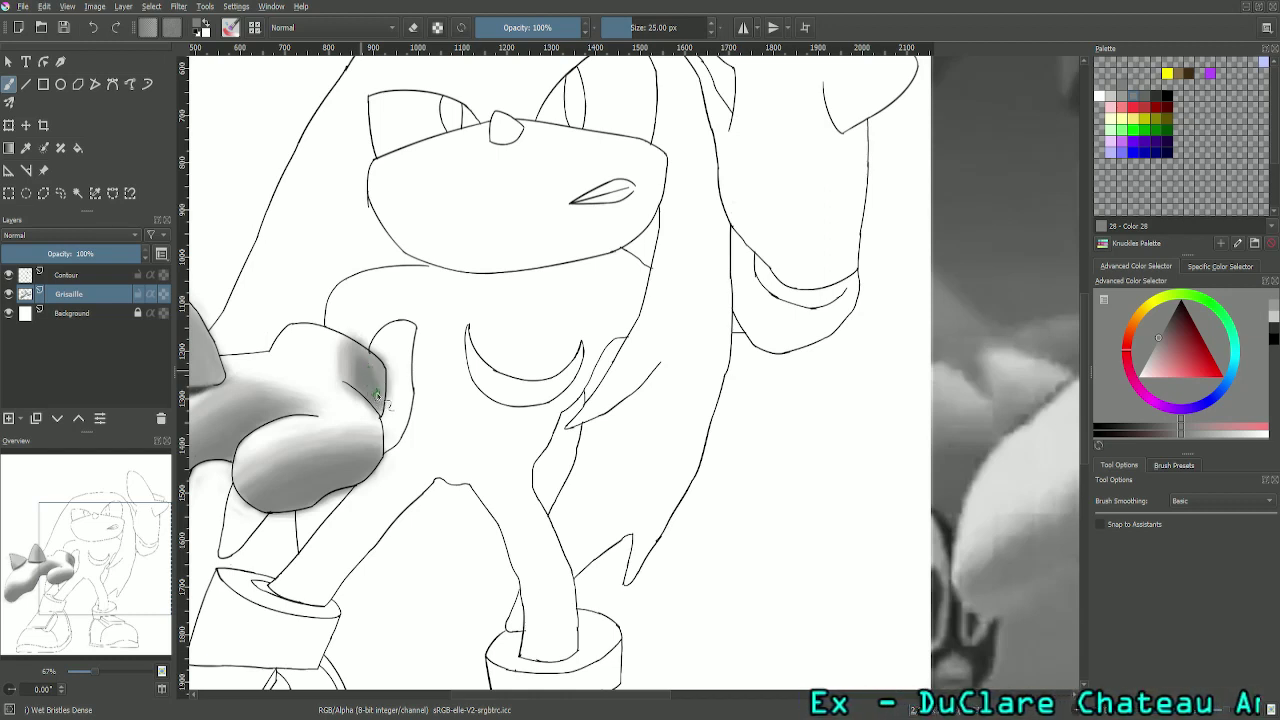
{"action": "key", "text": "1"}
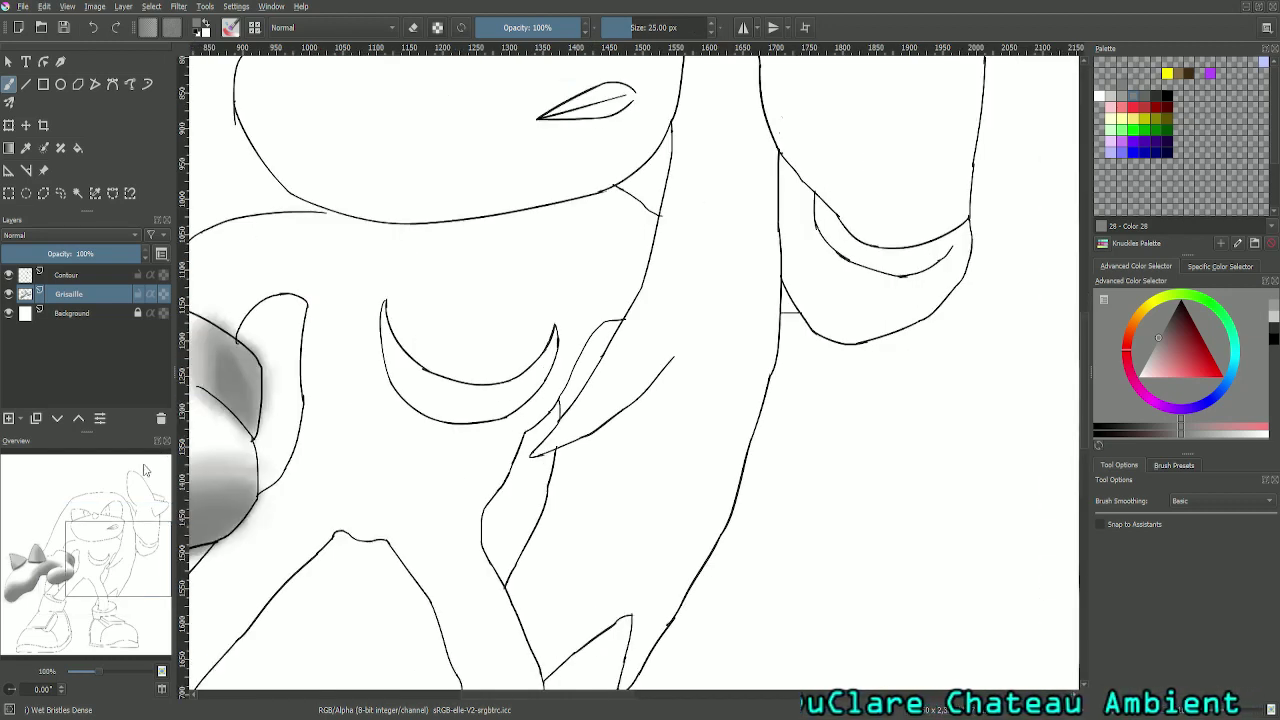
{"action": "left_click", "coordinate": [105, 550]}
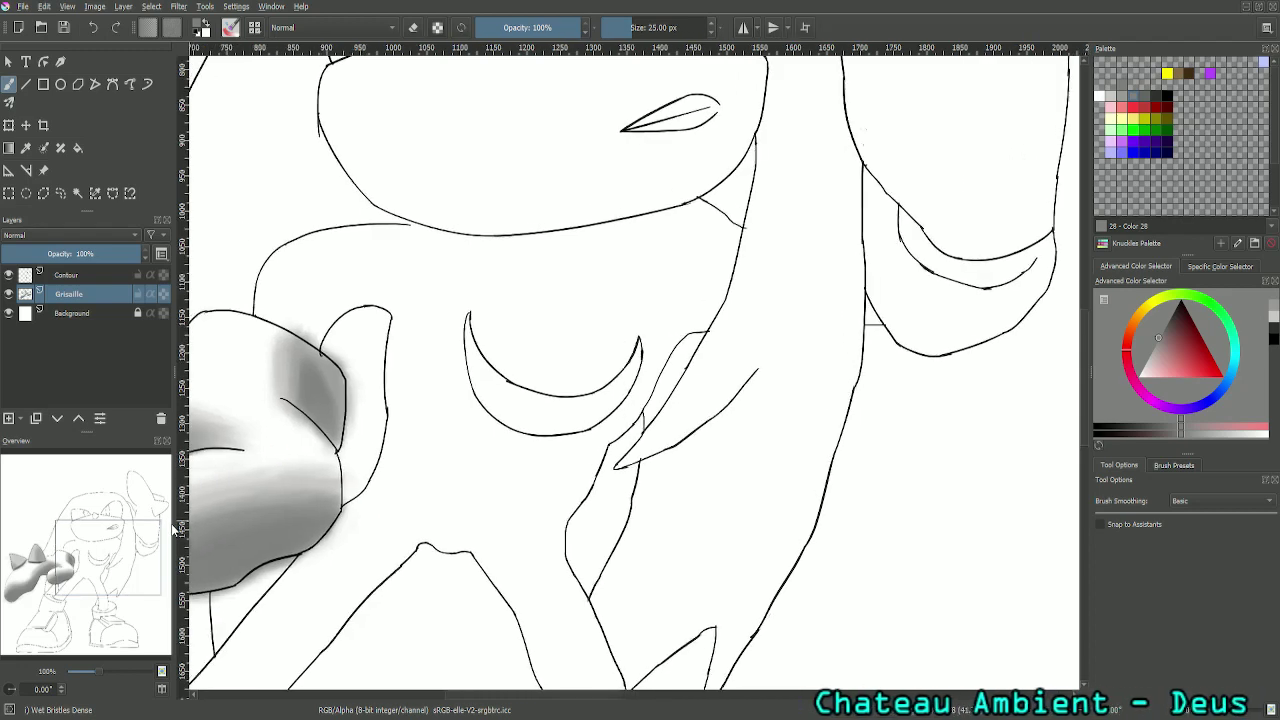
{"action": "left_click_drag", "start_coordinate": [152, 537], "coordinate": [135, 539]}
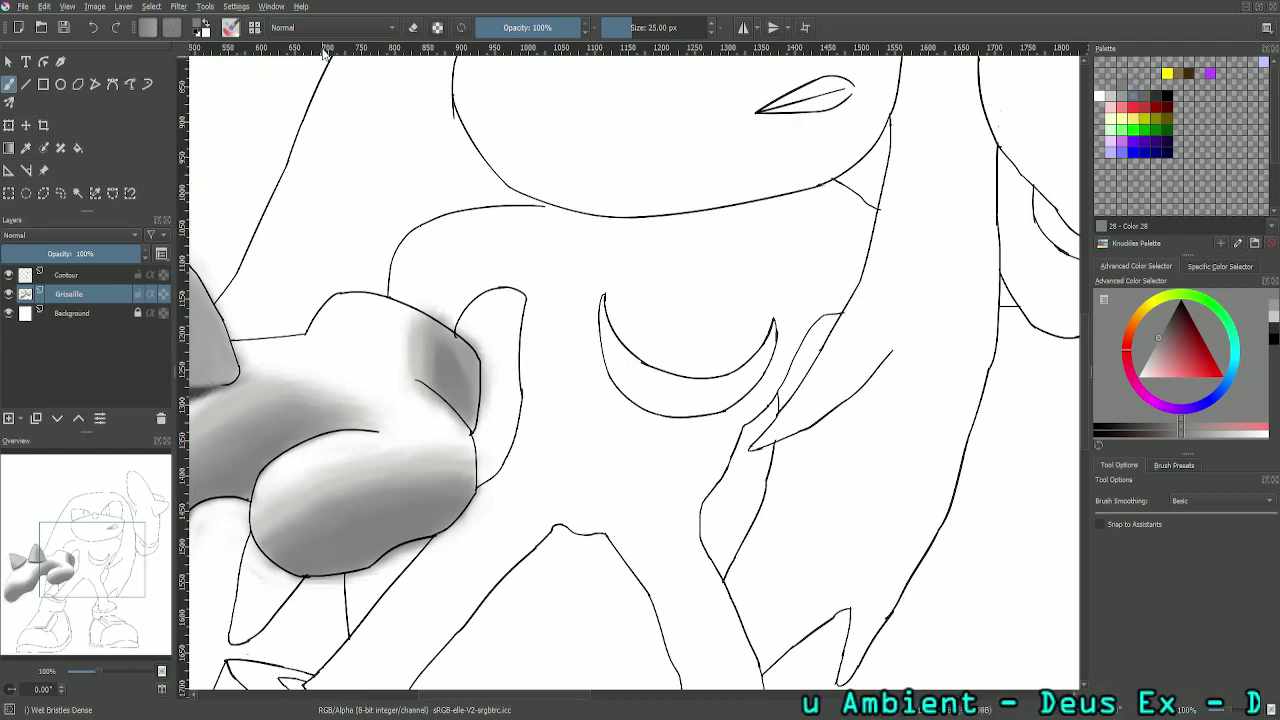
{"action": "left_click_drag", "start_coordinate": [325, 50], "coordinate": [351, 20]}
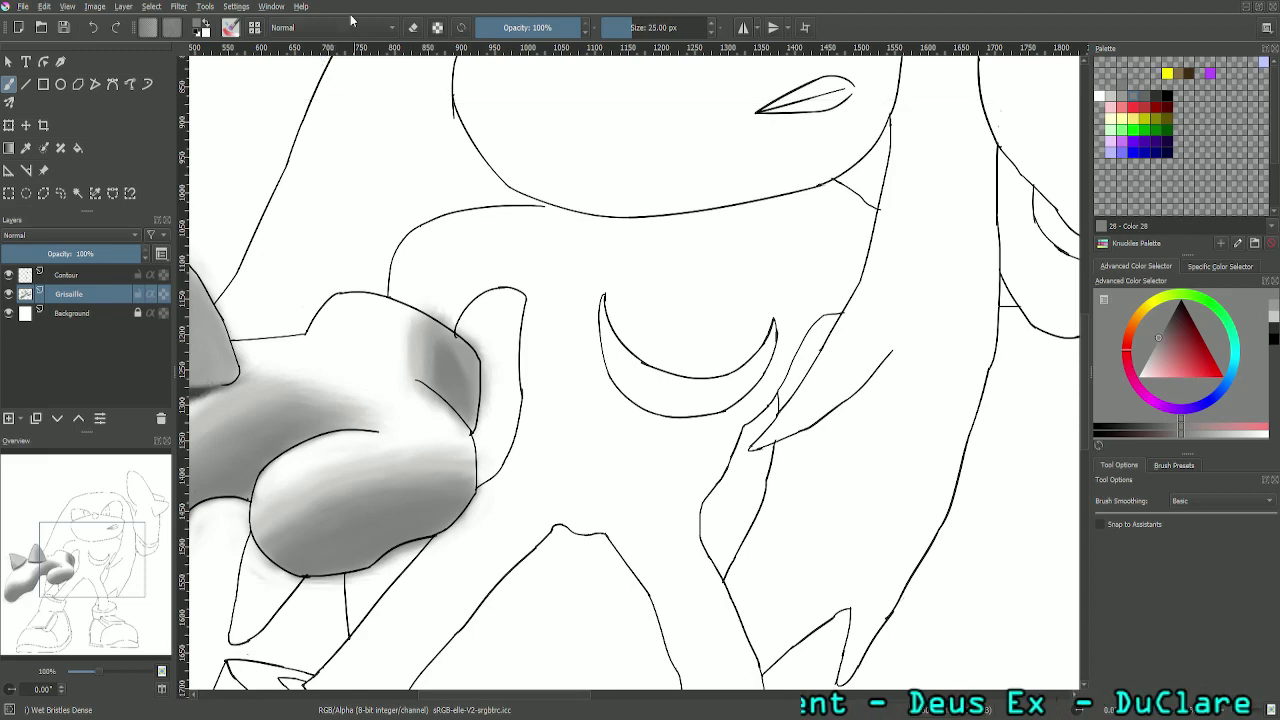
{"action": "key", "text": "minus"}
{"action": "key", "text": "minus"}
{"action": "key", "text": "minus"}
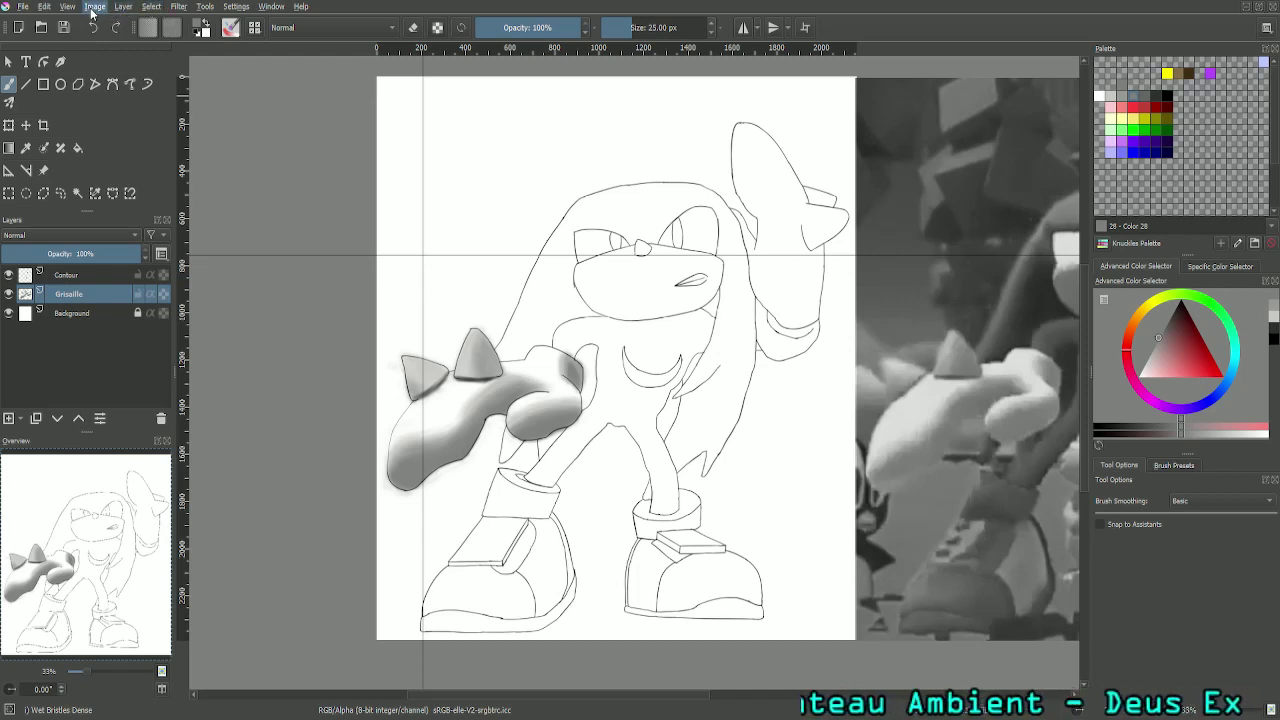
{"action": "left_click", "coordinate": [130, 172]}
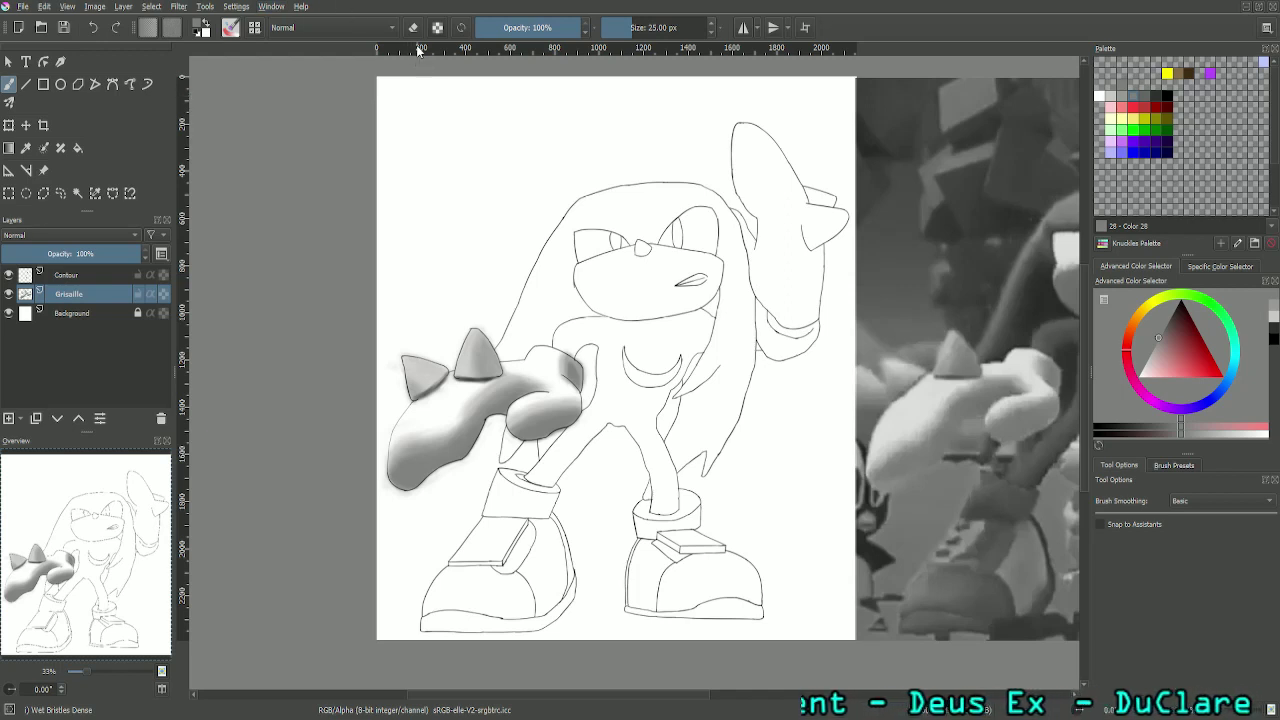
{"action": "left_click_drag", "start_coordinate": [414, 50], "coordinate": [352, 148]}
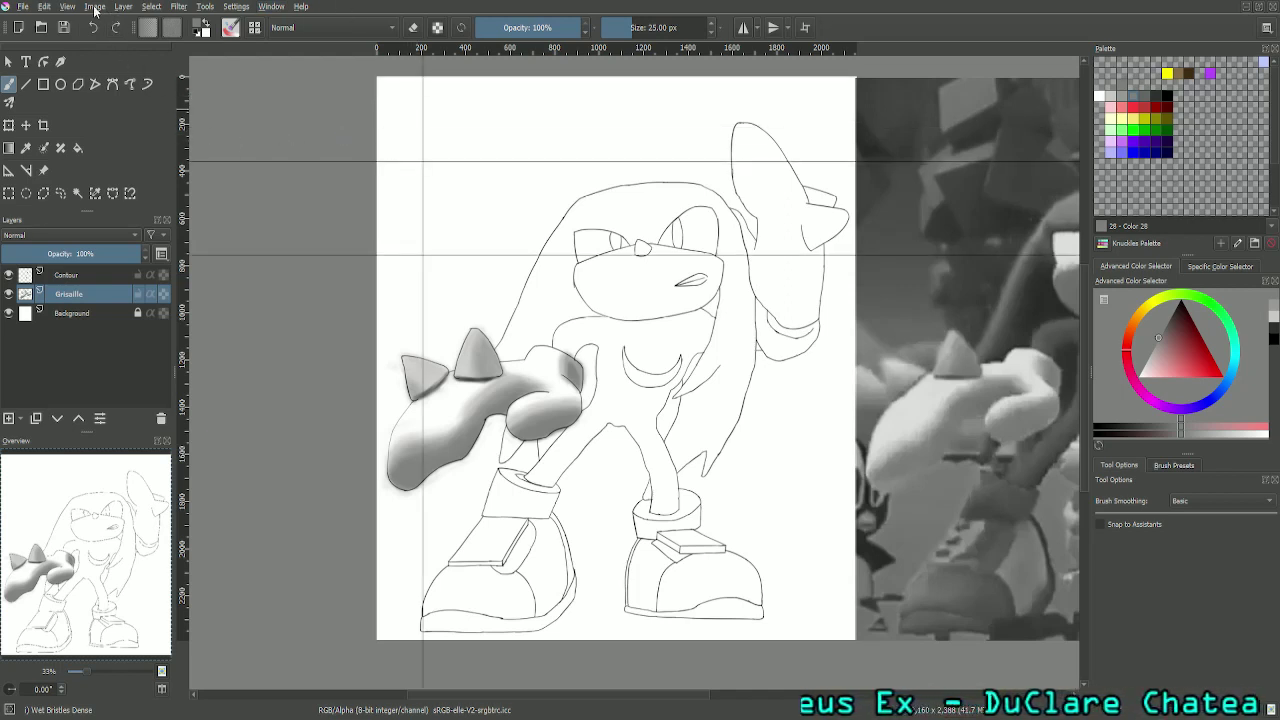
{"action": "left_click", "coordinate": [138, 190]}
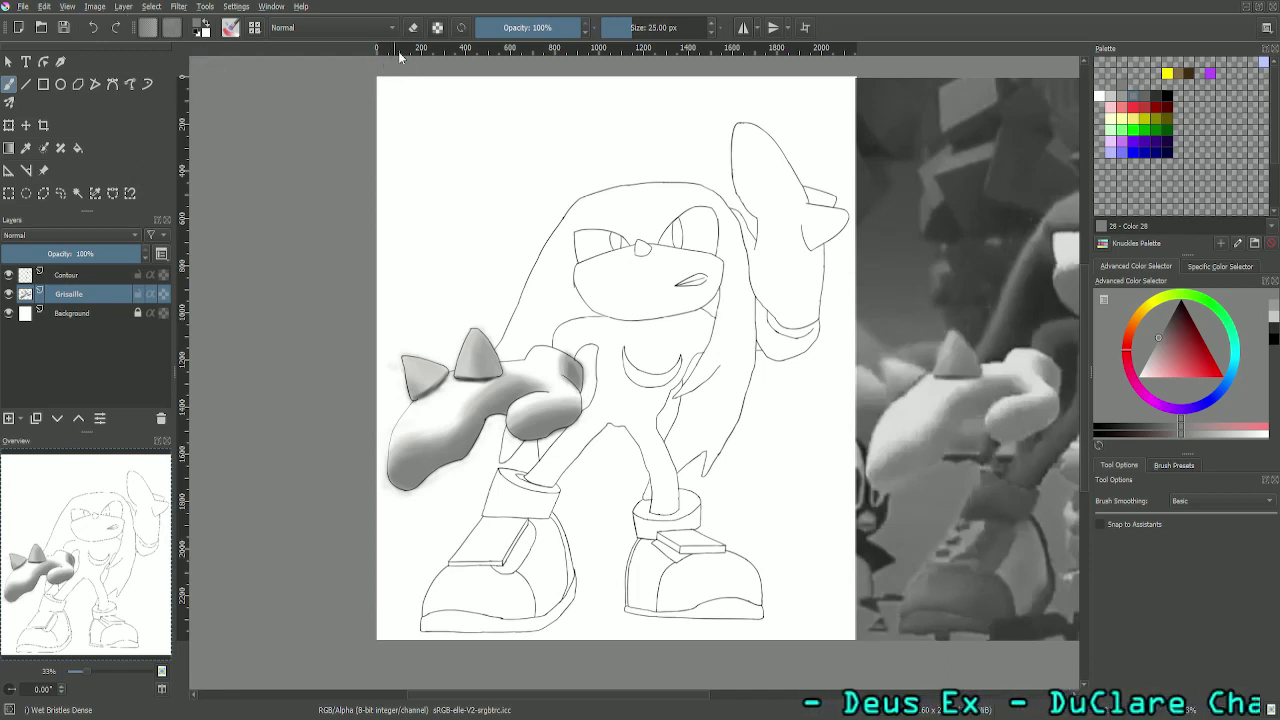
{"action": "mouse_move", "coordinate": [398, 52]}
{"action": "left_mouse_down"}
{"action": "mouse_move", "coordinate": [404, 161]}
{"action": "mouse_move", "coordinate": [401, 50]}
{"action": "left_mouse_up"}
{"action": "left_click_drag", "start_coordinate": [389, 255], "coordinate": [410, 52]}
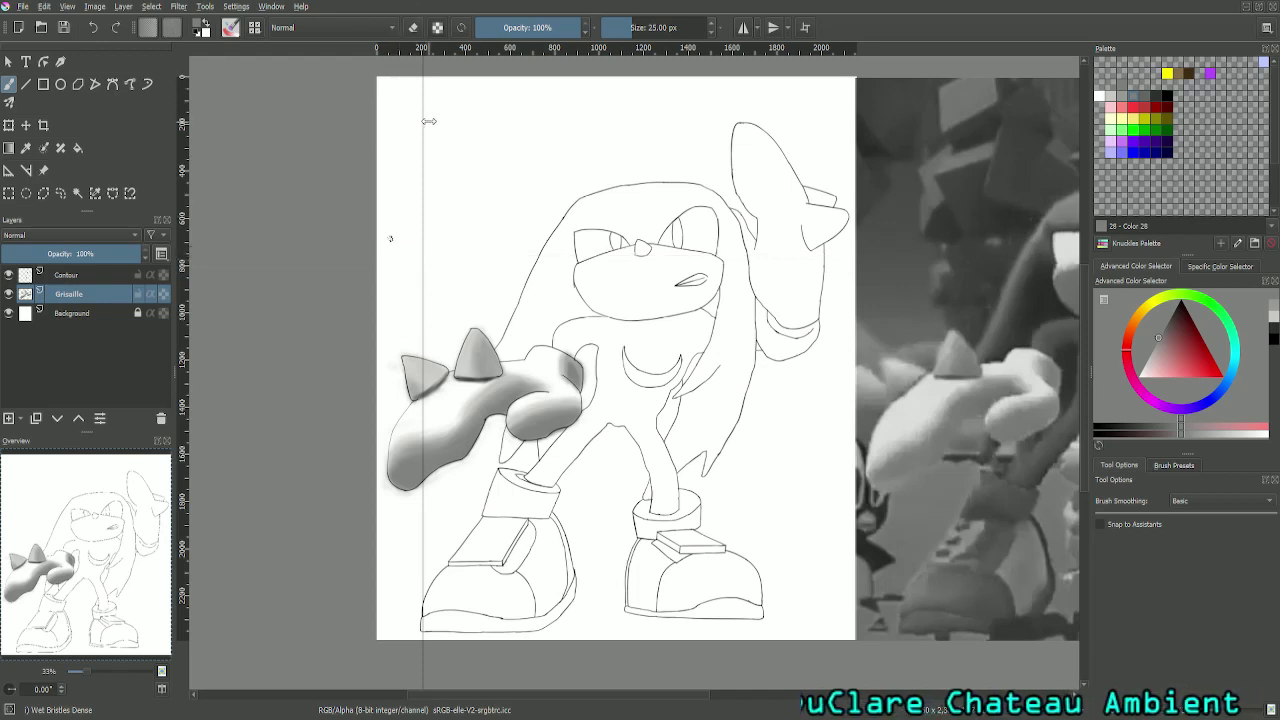
{"action": "left_click_drag", "start_coordinate": [428, 121], "coordinate": [26, 221]}
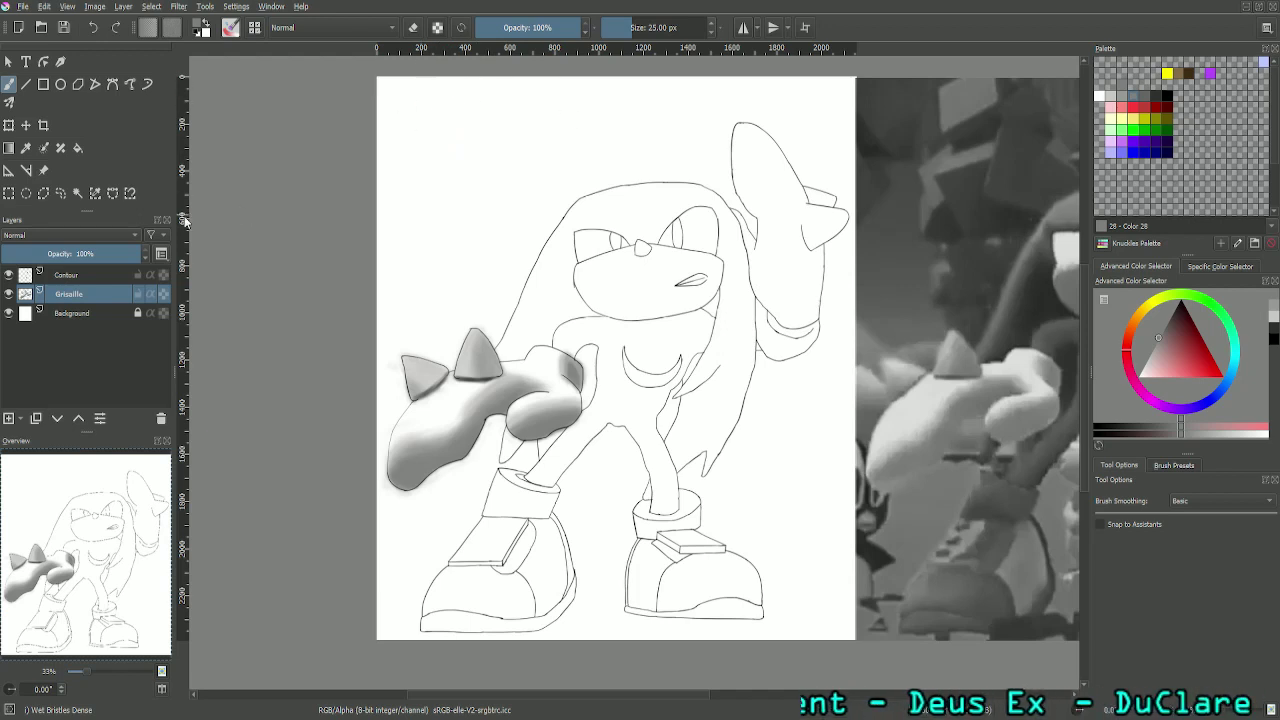
Step: Blend the cuff's shading with Color 30 along its edge down to where it meets the thumb
{"action": "key", "text": "plus"}
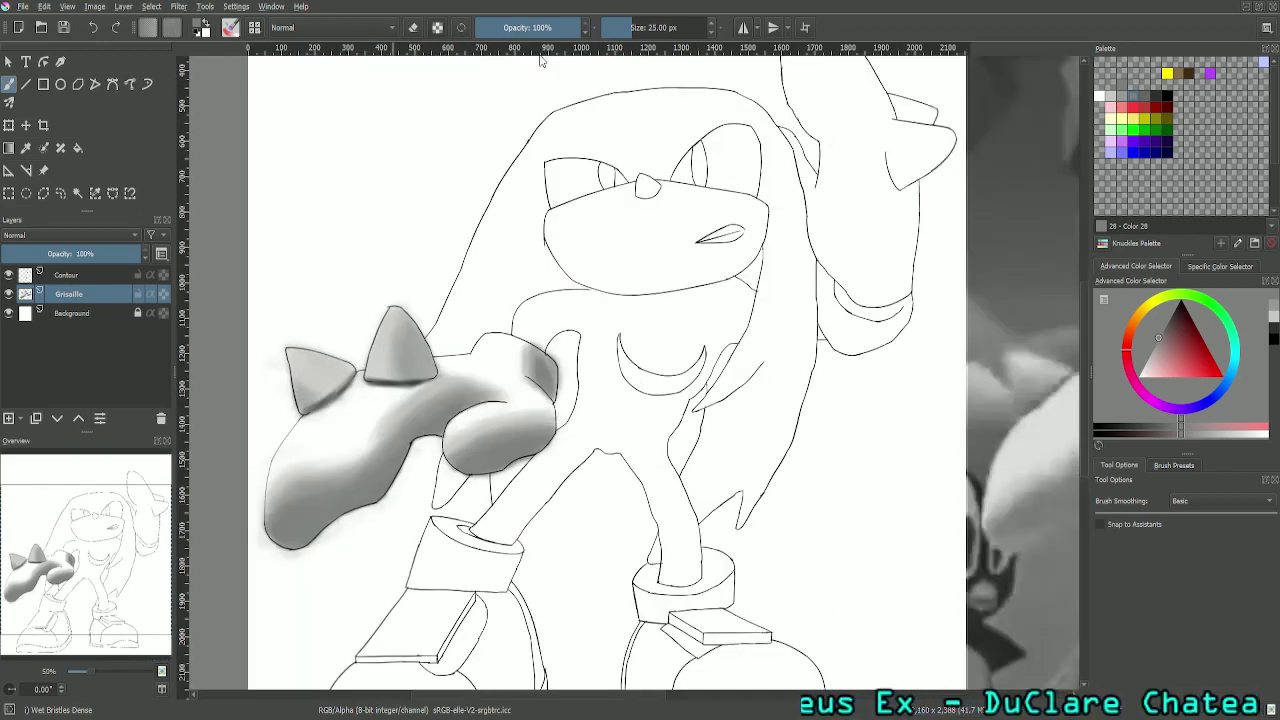
{"action": "mouse_move", "coordinate": [72, 543]}
{"action": "left_mouse_down"}
{"action": "mouse_move", "coordinate": [96, 522]}
{"action": "mouse_move", "coordinate": [87, 487]}
{"action": "left_mouse_up"}
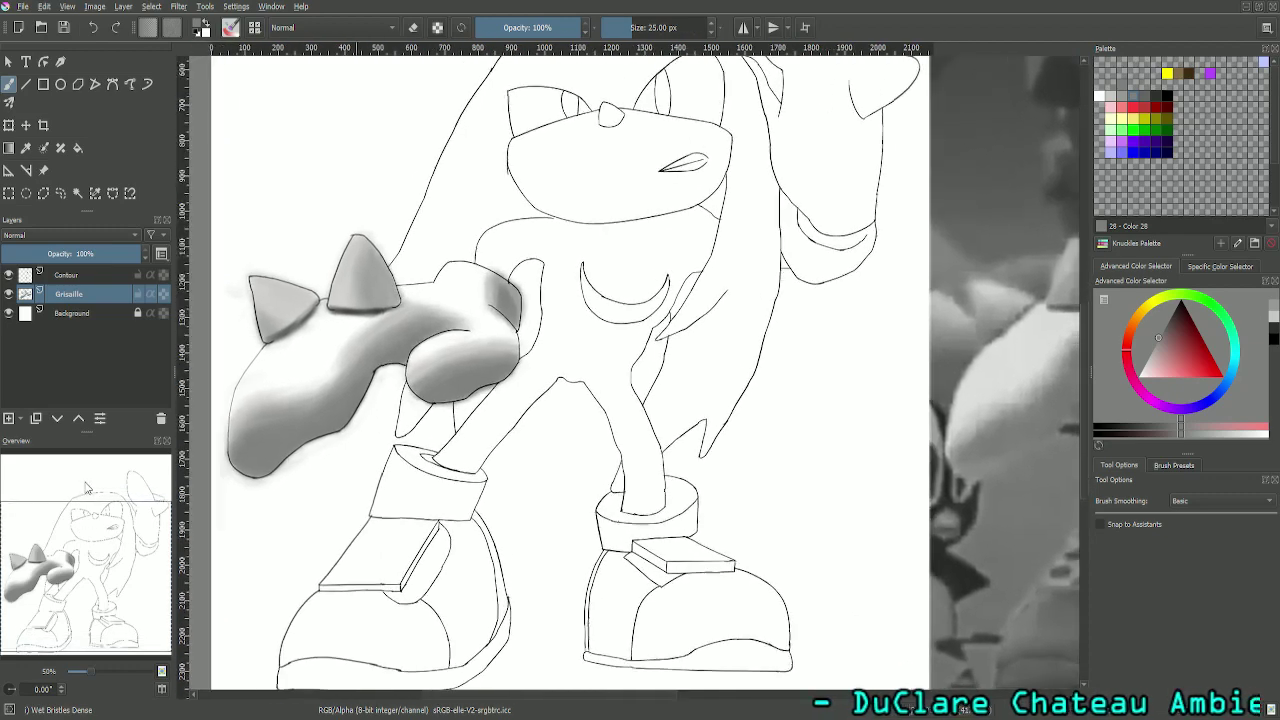
{"action": "key", "text": "plus"}
{"action": "key", "text": "plus"}
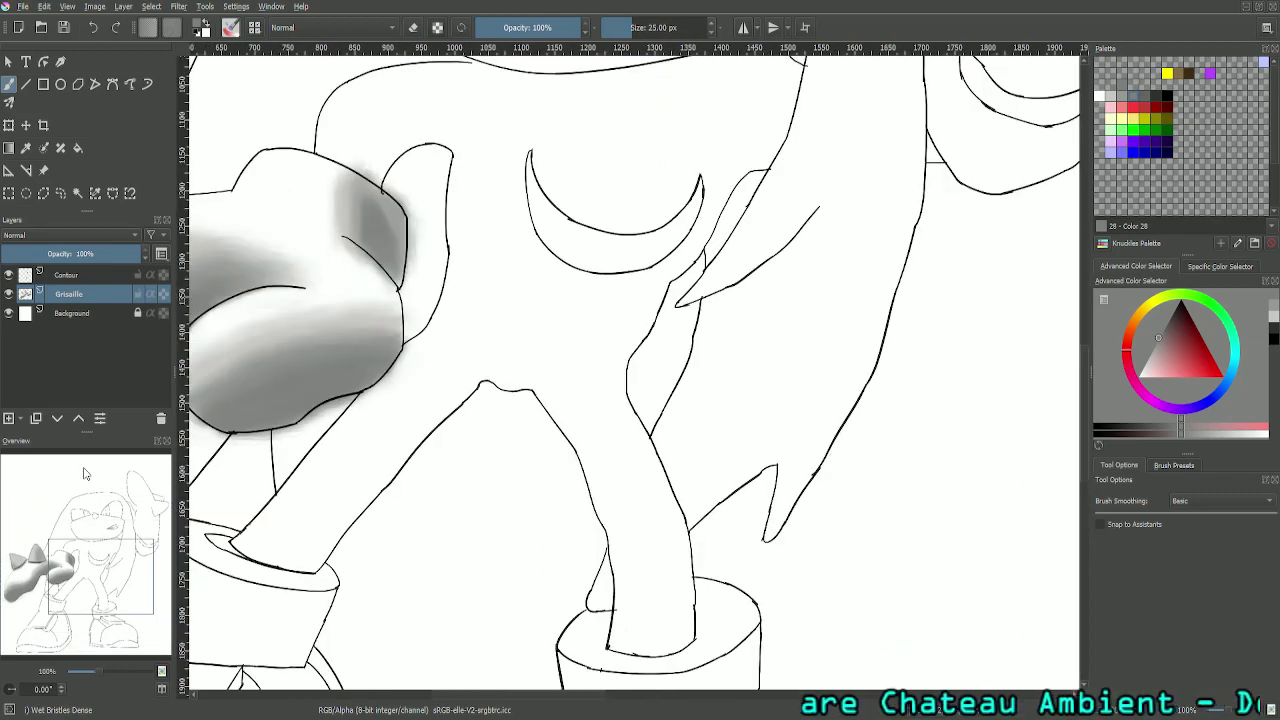
{"action": "mouse_move", "coordinate": [163, 592]}
{"action": "left_mouse_down"}
{"action": "mouse_move", "coordinate": [95, 580]}
{"action": "mouse_move", "coordinate": [75, 562]}
{"action": "left_mouse_up"}
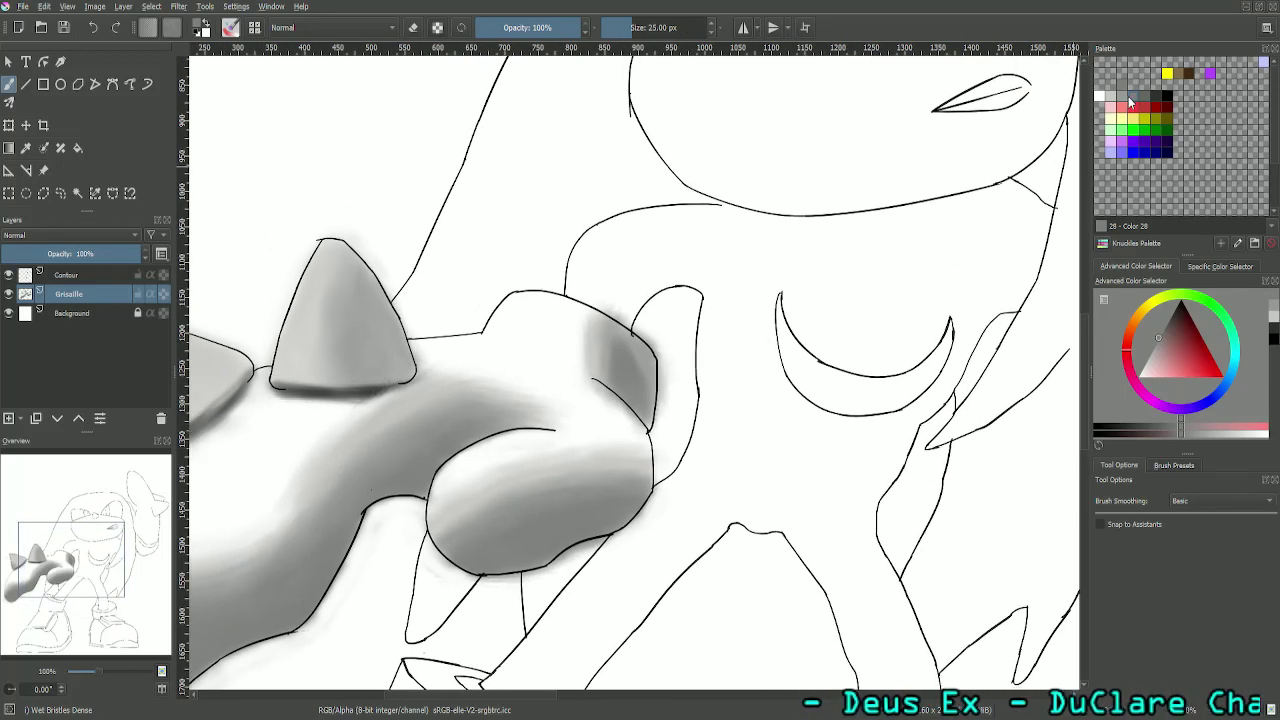
{"action": "left_click", "coordinate": [1129, 98]}
{"action": "key", "text": "plus"}
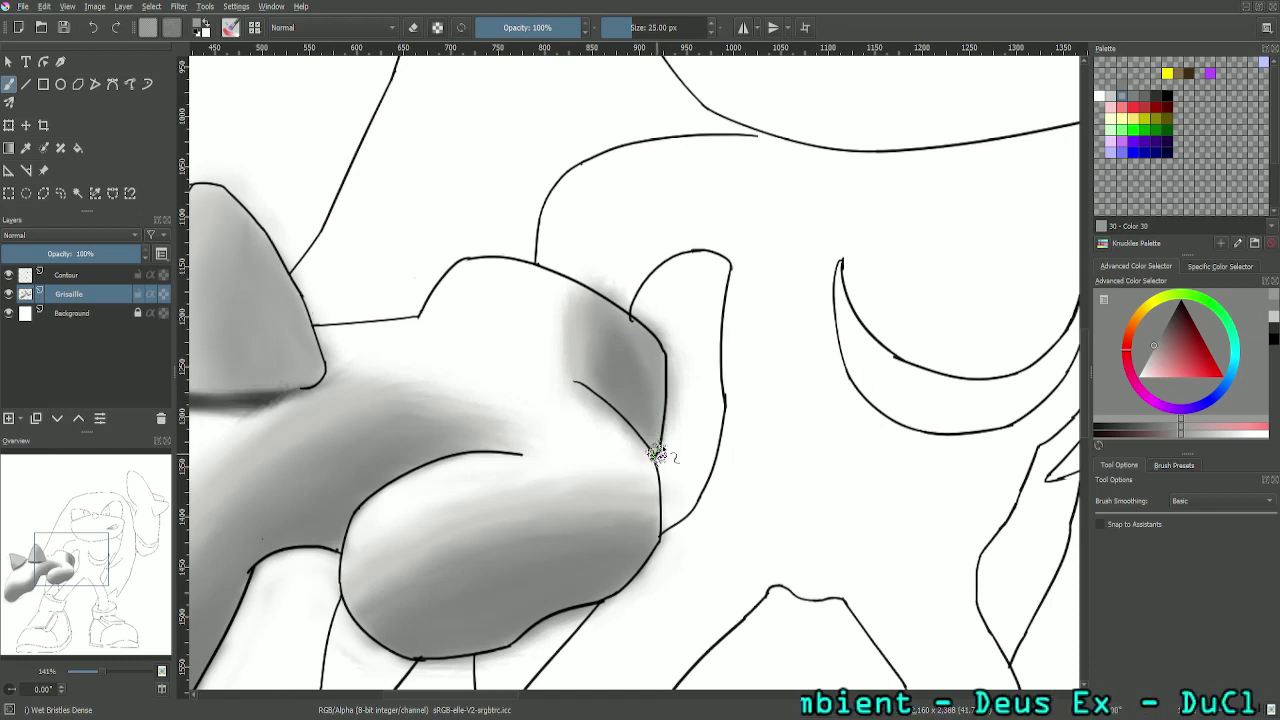
{"action": "key", "text": "plus"}
{"action": "key", "text": "plus"}
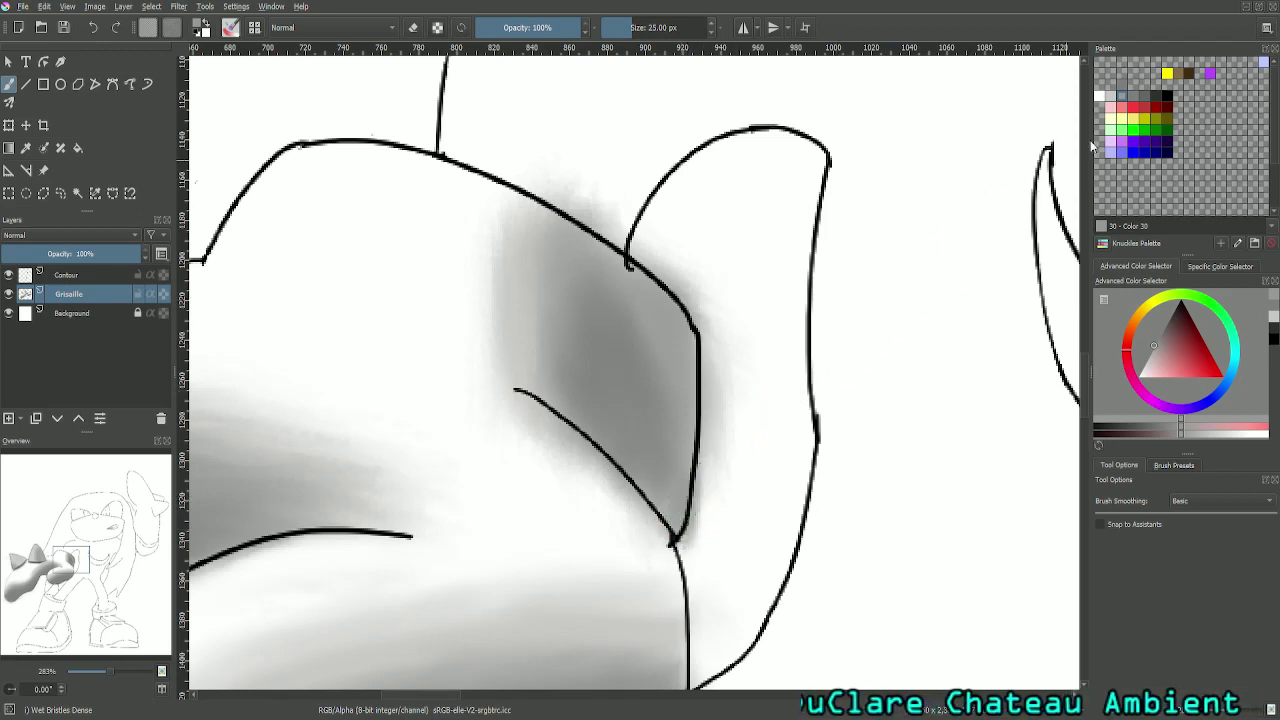
Step: Darken the lower corner of the cuff's shading with the darker gray, reducing the brush size to 10 px
{"action": "left_click", "coordinate": [1137, 97]}
{"action": "left_click_drag", "start_coordinate": [651, 500], "coordinate": [646, 478]}
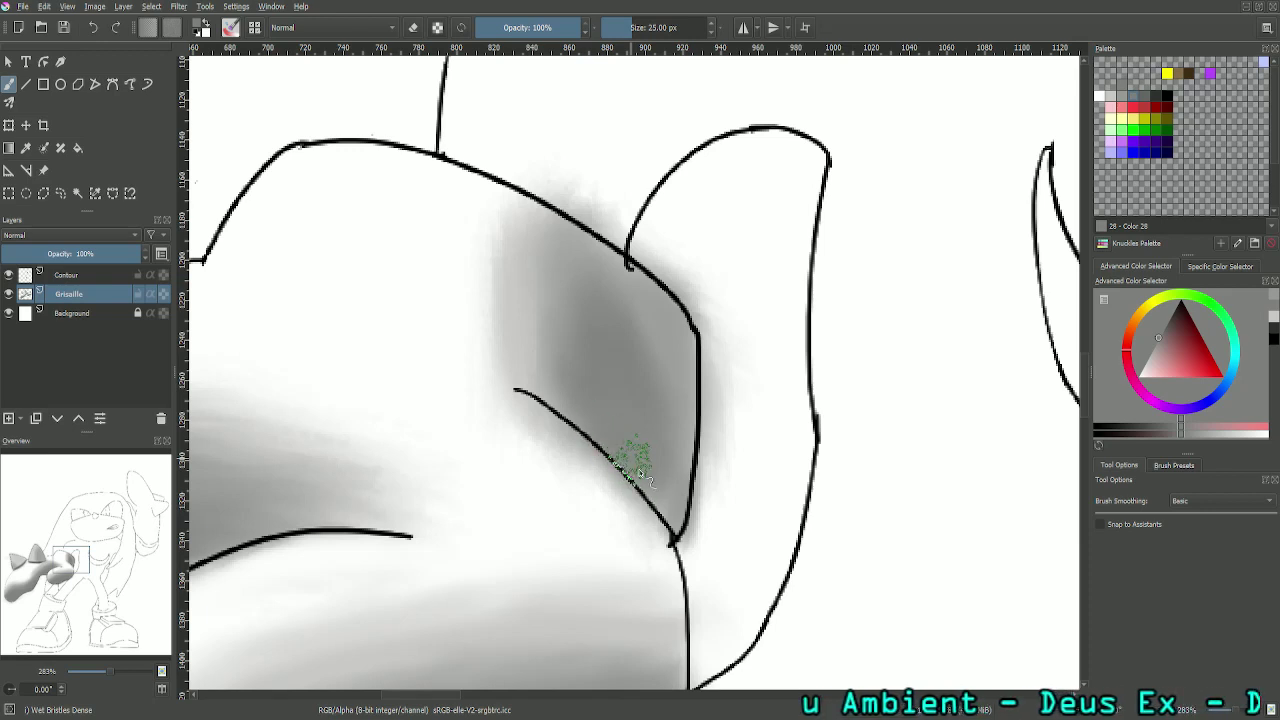
{"action": "left_click", "coordinate": [664, 28]}
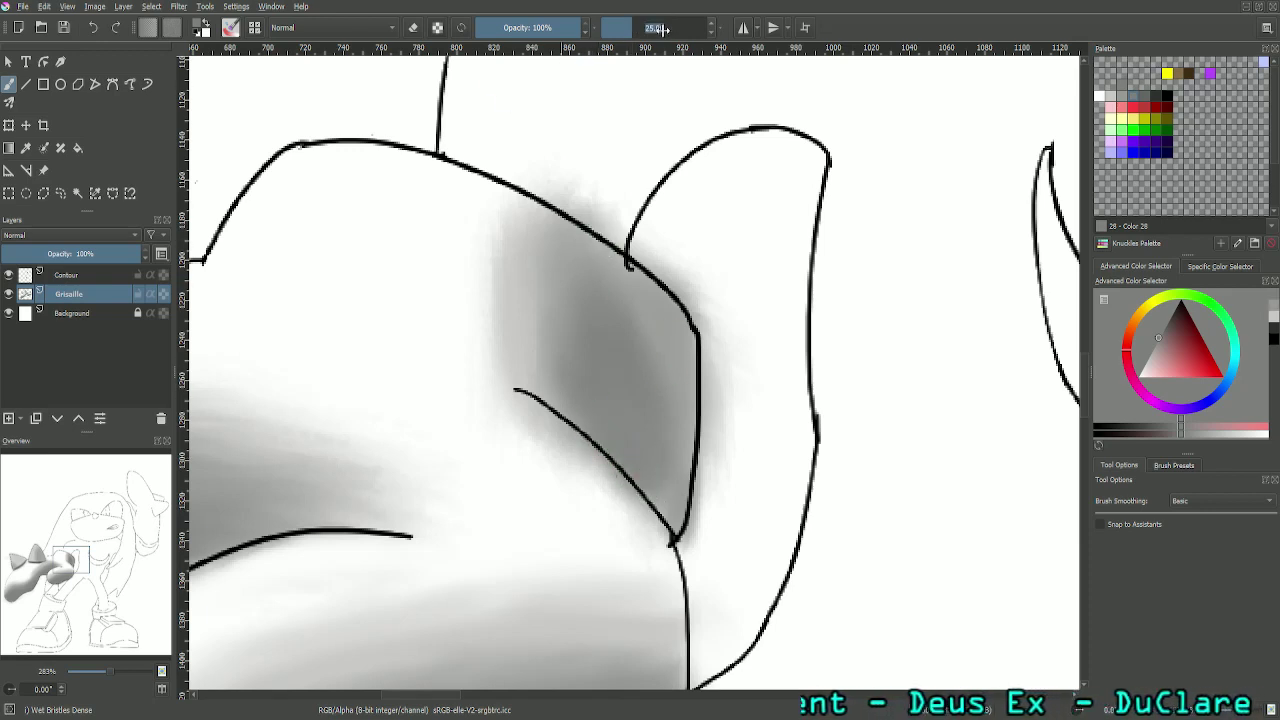
{"action": "type", "text": "10"}
{"action": "key", "text": "Return"}
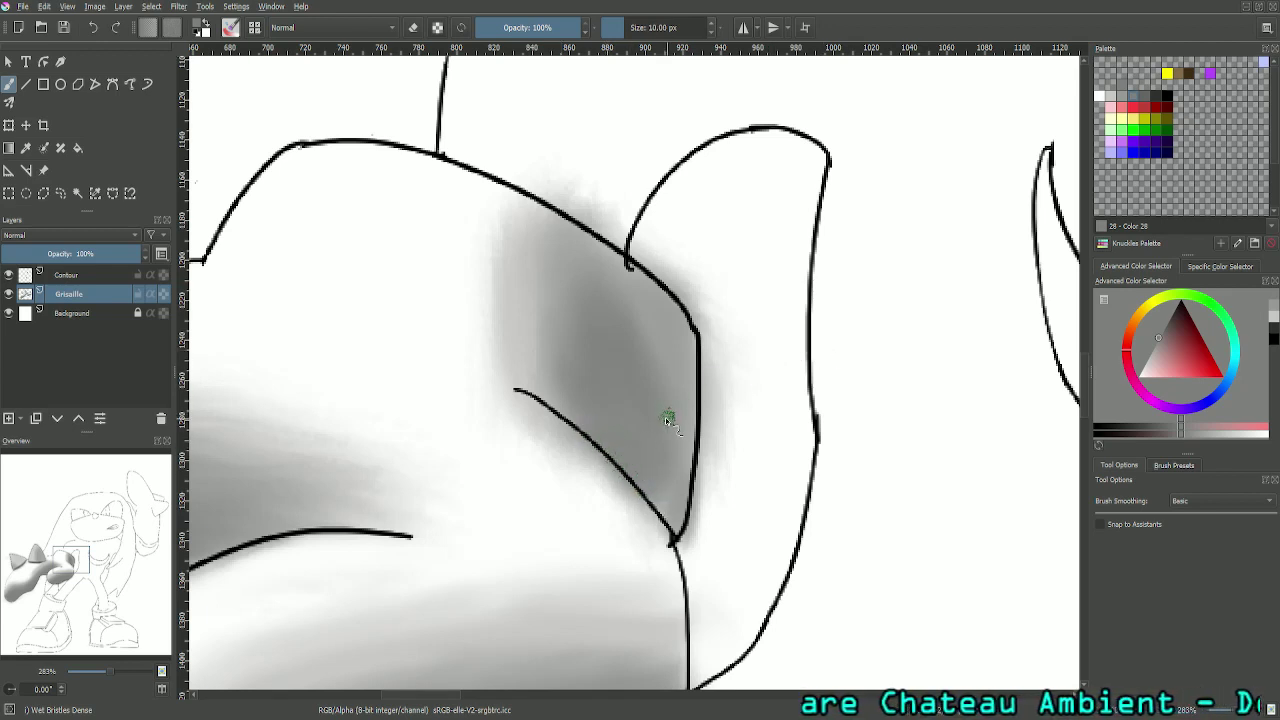
Step: Smooth the cuff's shading with Color 30 and Color 29 using the 10 px brush, and make the Contour layer active
{"action": "left_click", "coordinate": [1126, 103]}
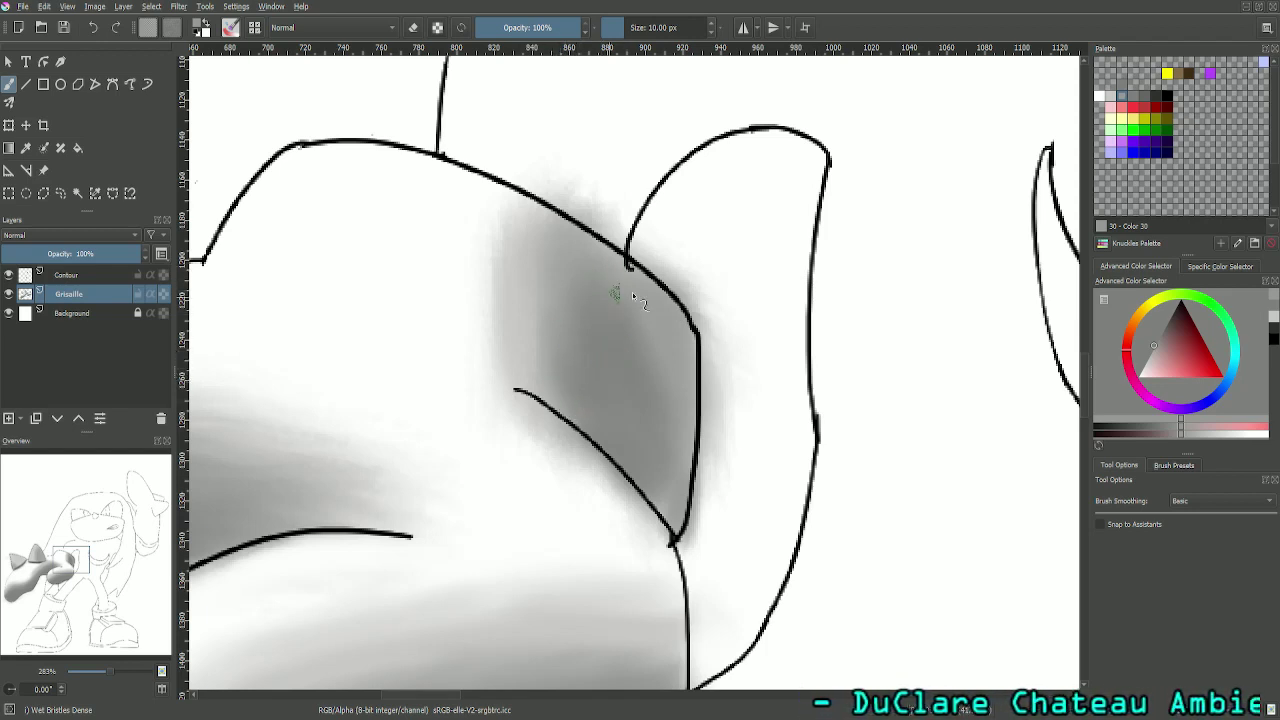
{"action": "left_click", "coordinate": [1109, 96]}
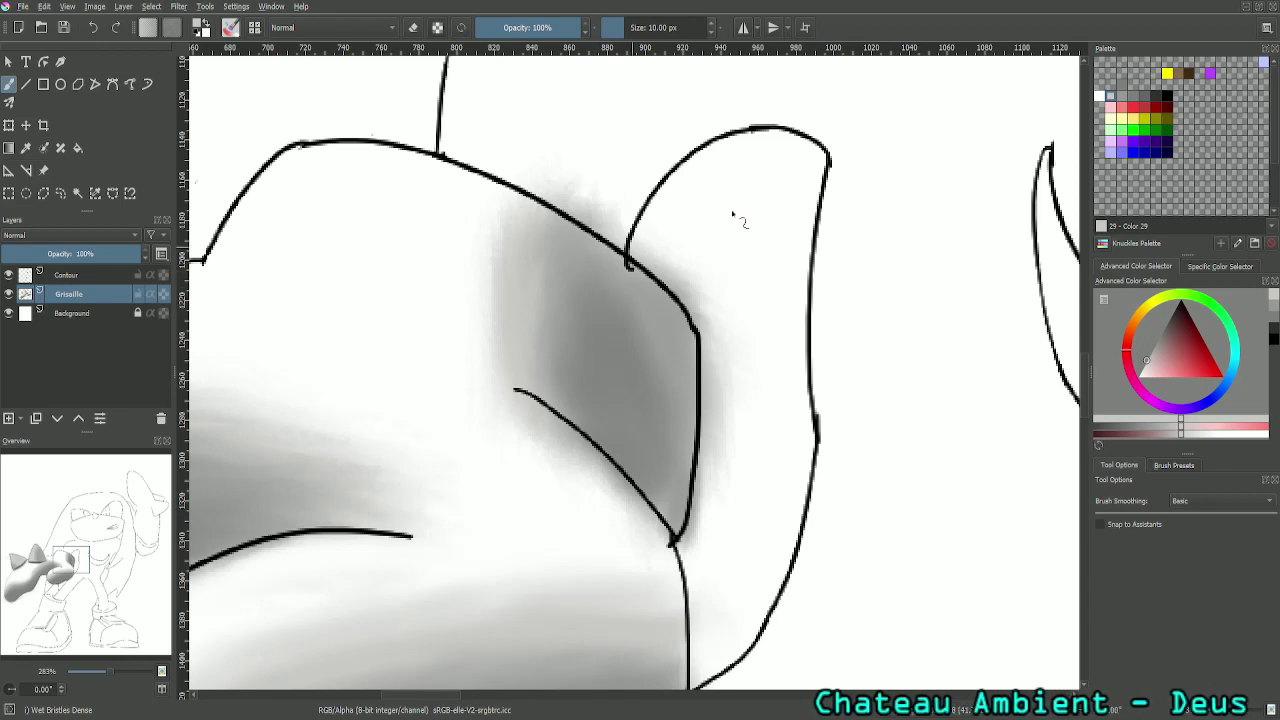
{"action": "left_click", "coordinate": [1122, 97]}
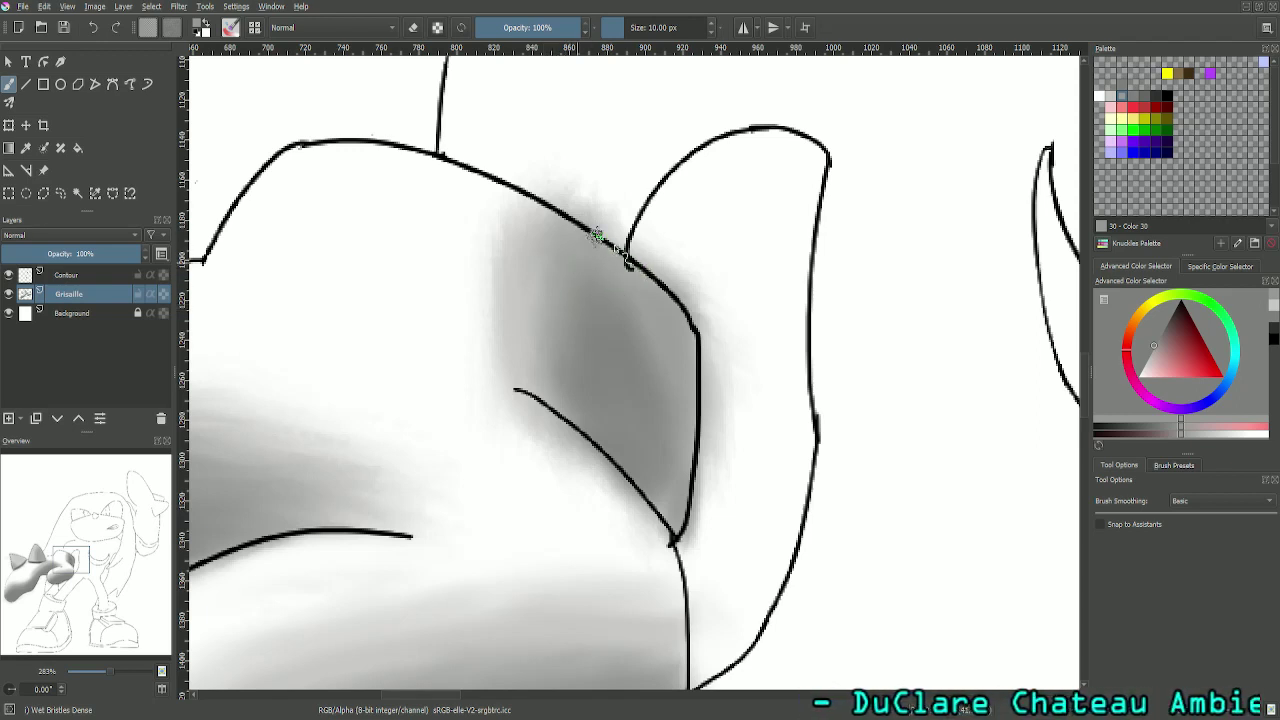
{"action": "left_click", "coordinate": [80, 276]}
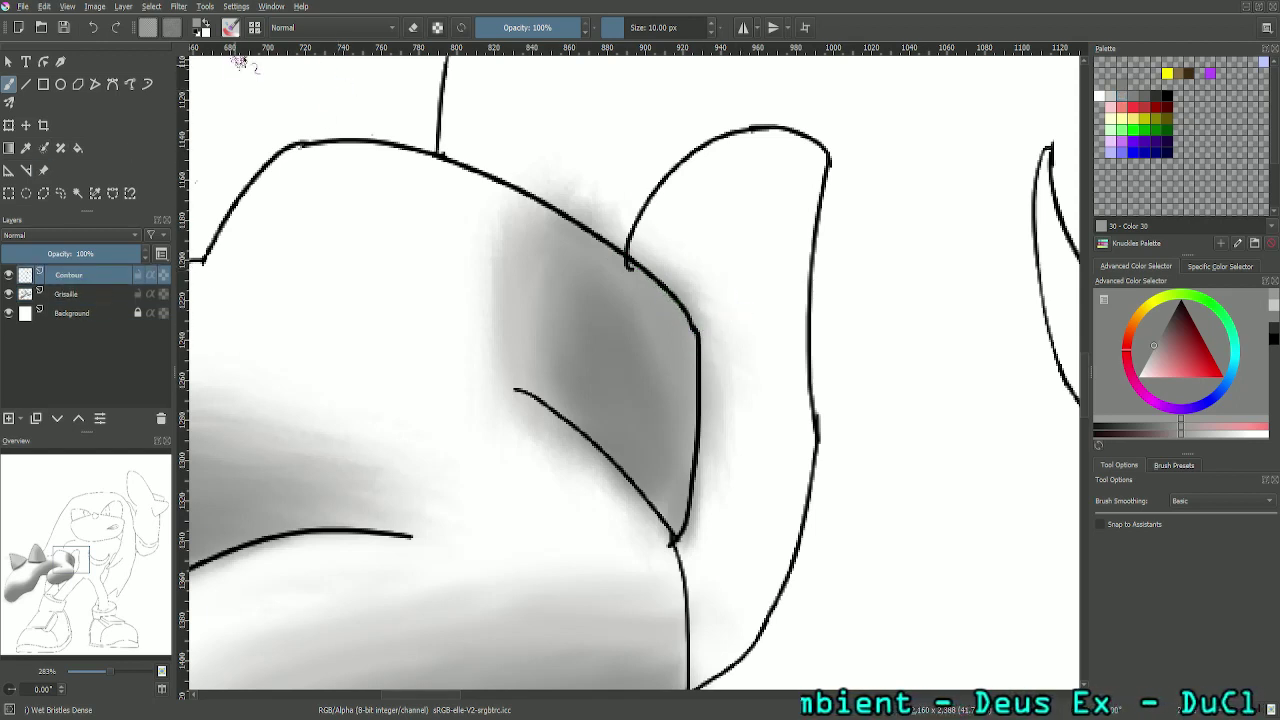
Step: Erase the stray line end where the finger outline meets the cuff's upper contour, using a 10 px eraser on the Contour layer
{"action": "left_click", "coordinate": [412, 28]}
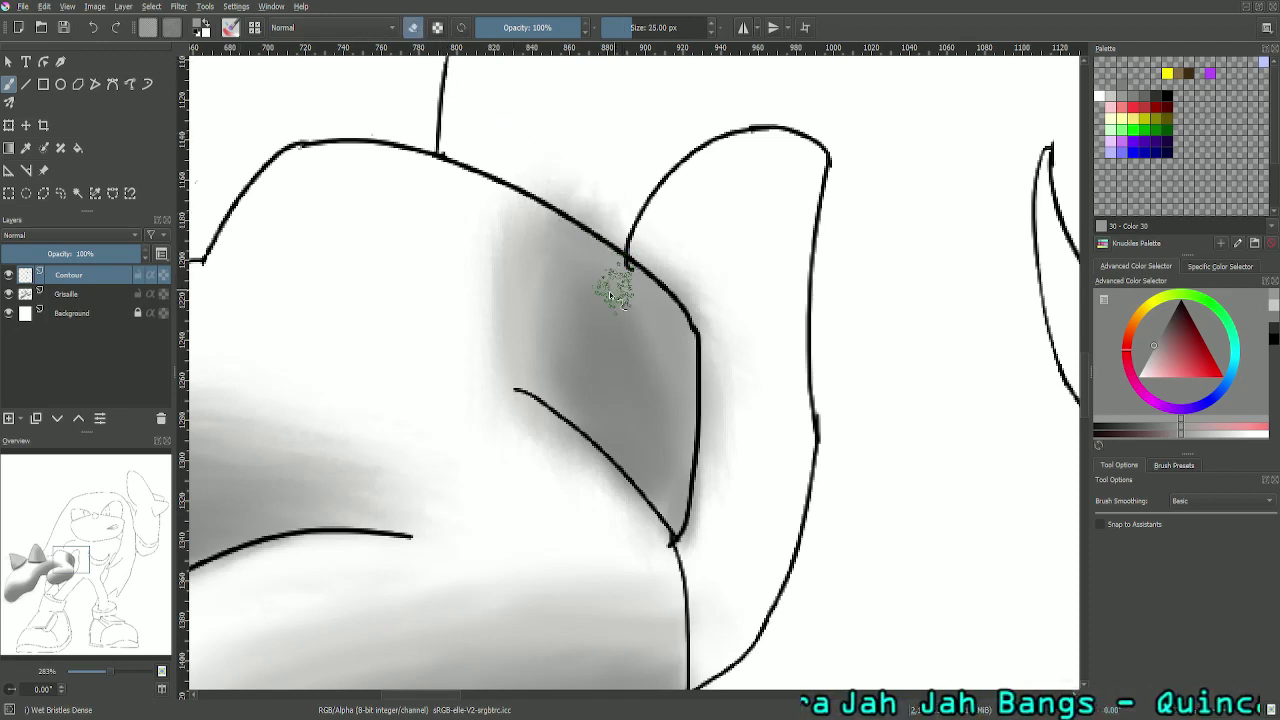
{"action": "right_click", "coordinate": [670, 26]}
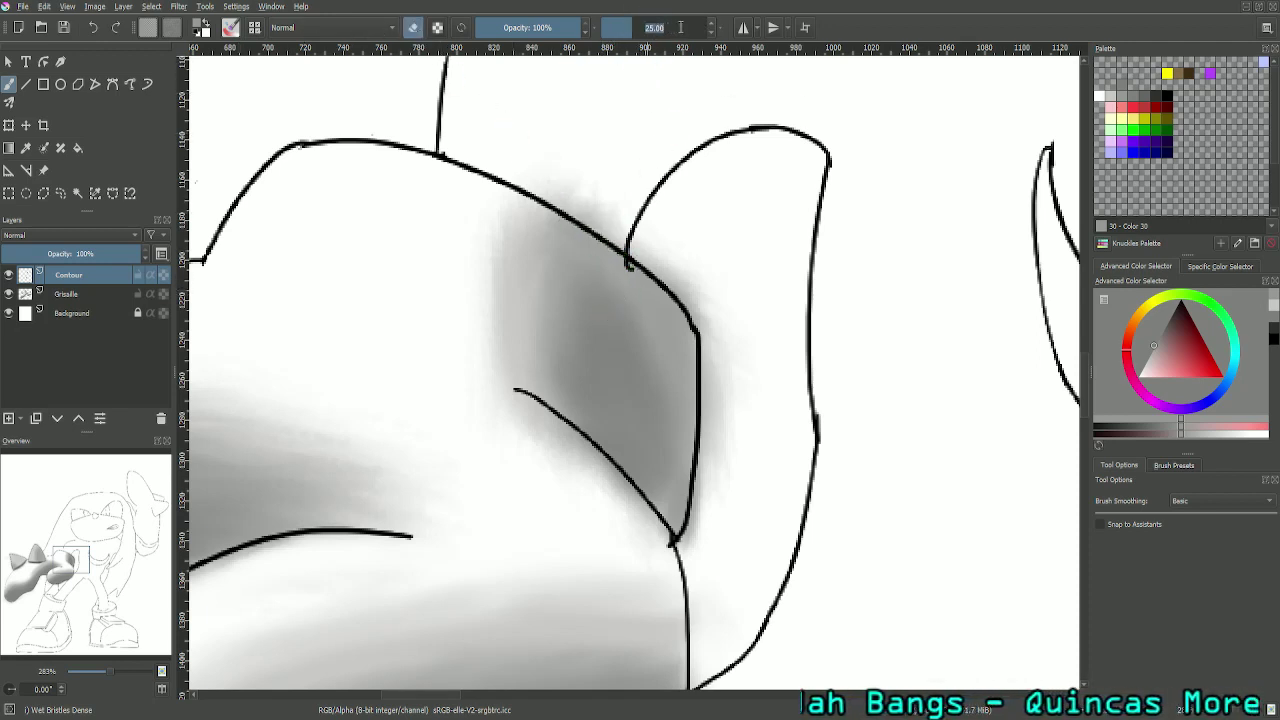
{"action": "key", "text": "Return"}
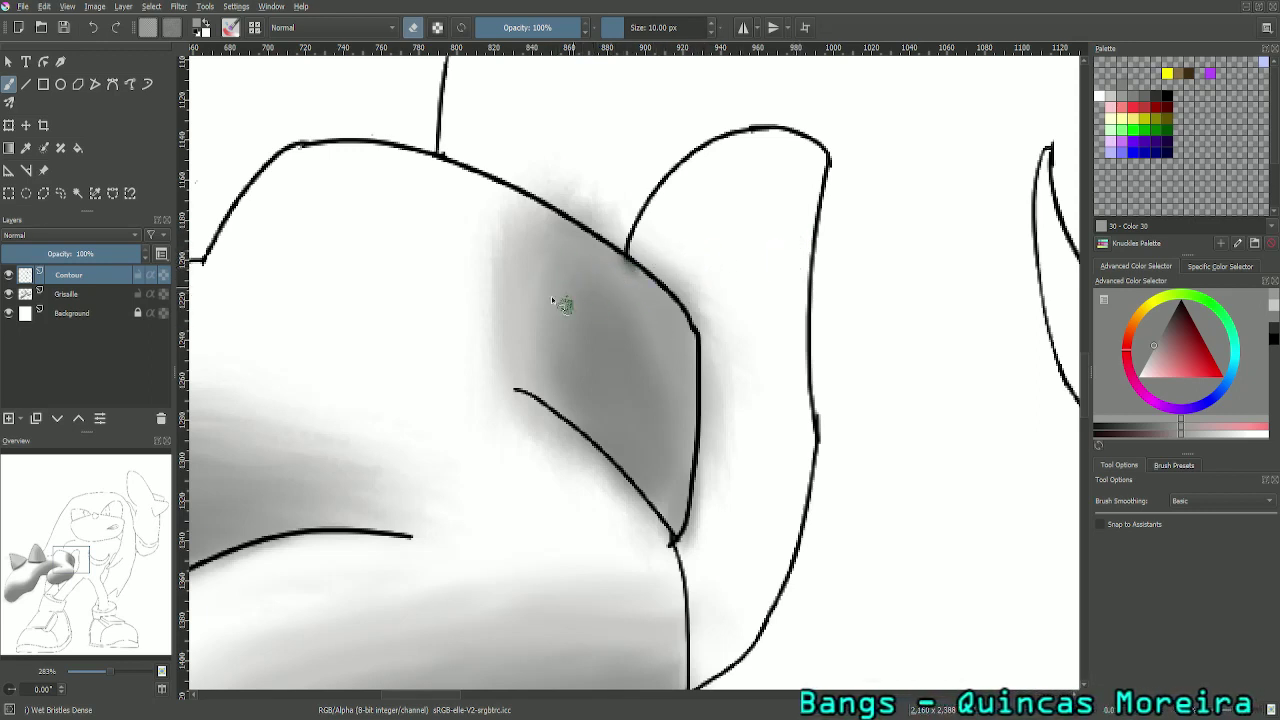
Step: Touch up the Grisaille shading below the line junction on the cuff's upper edge, alternating the 10 px eraser with Color 30 and Color 29
{"action": "left_click", "coordinate": [82, 294]}
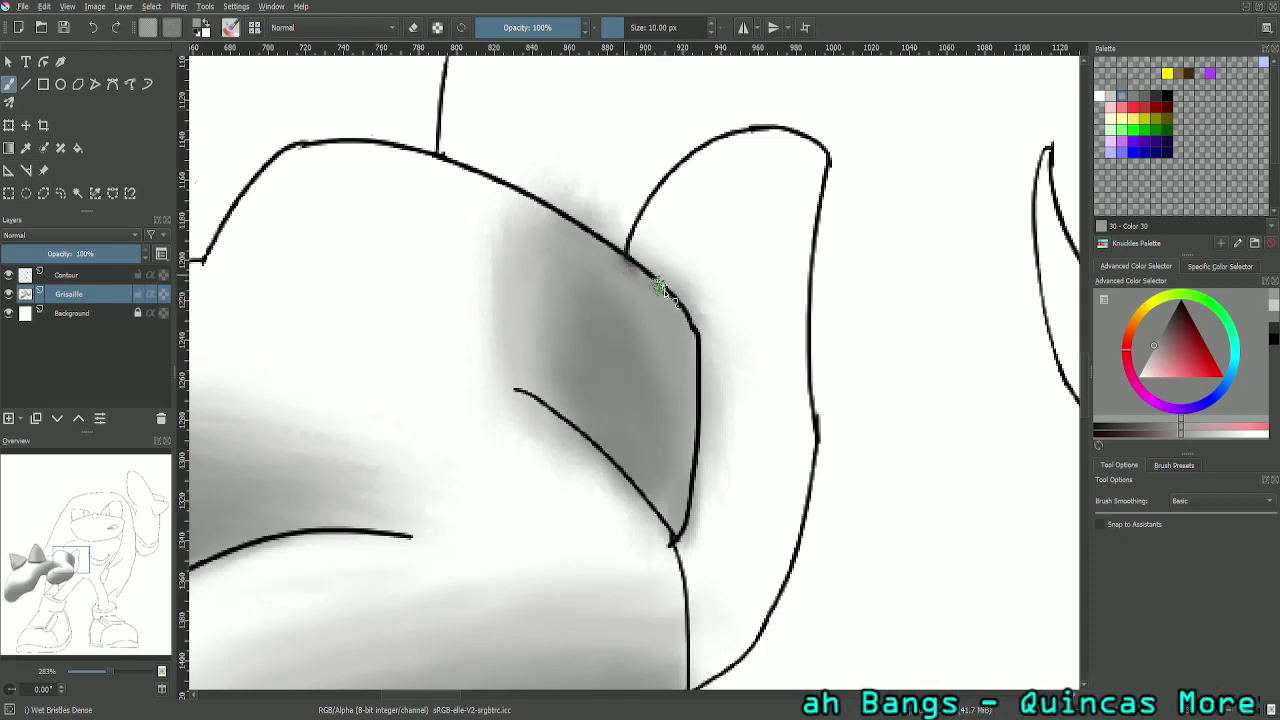
{"action": "key", "text": "plus"}
{"action": "key", "text": "plus"}
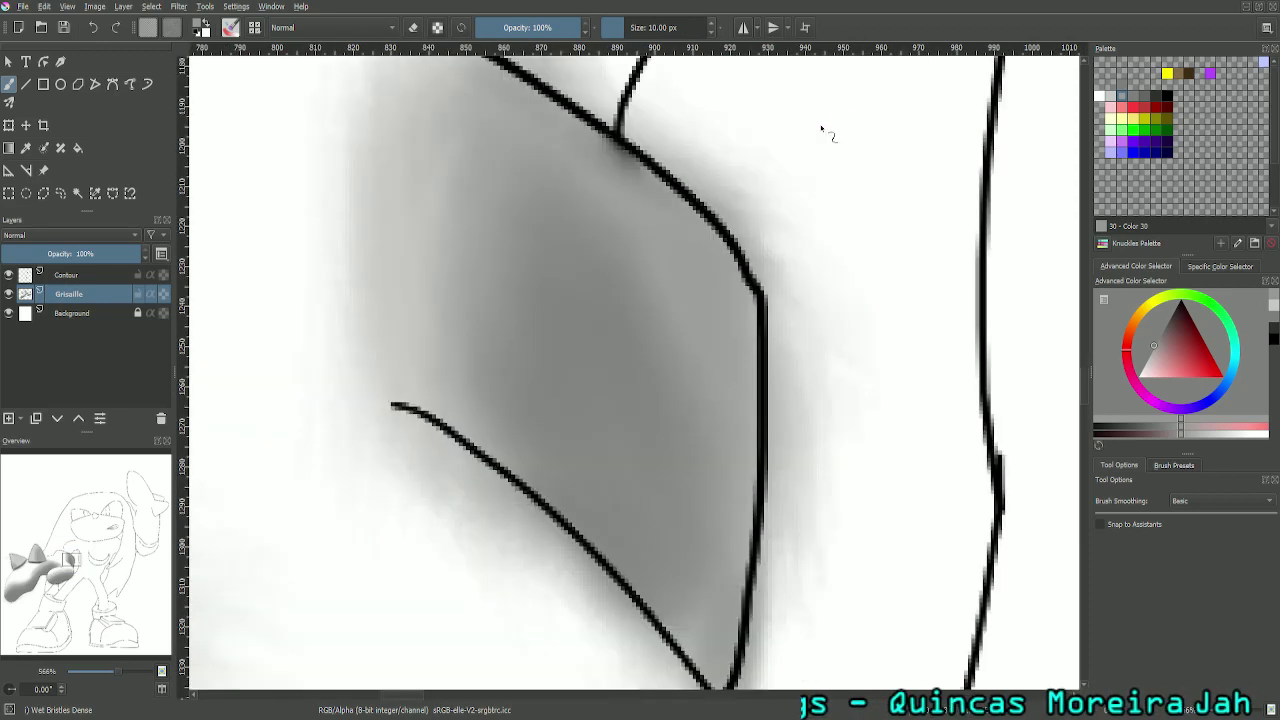
{"action": "key", "text": "e"}
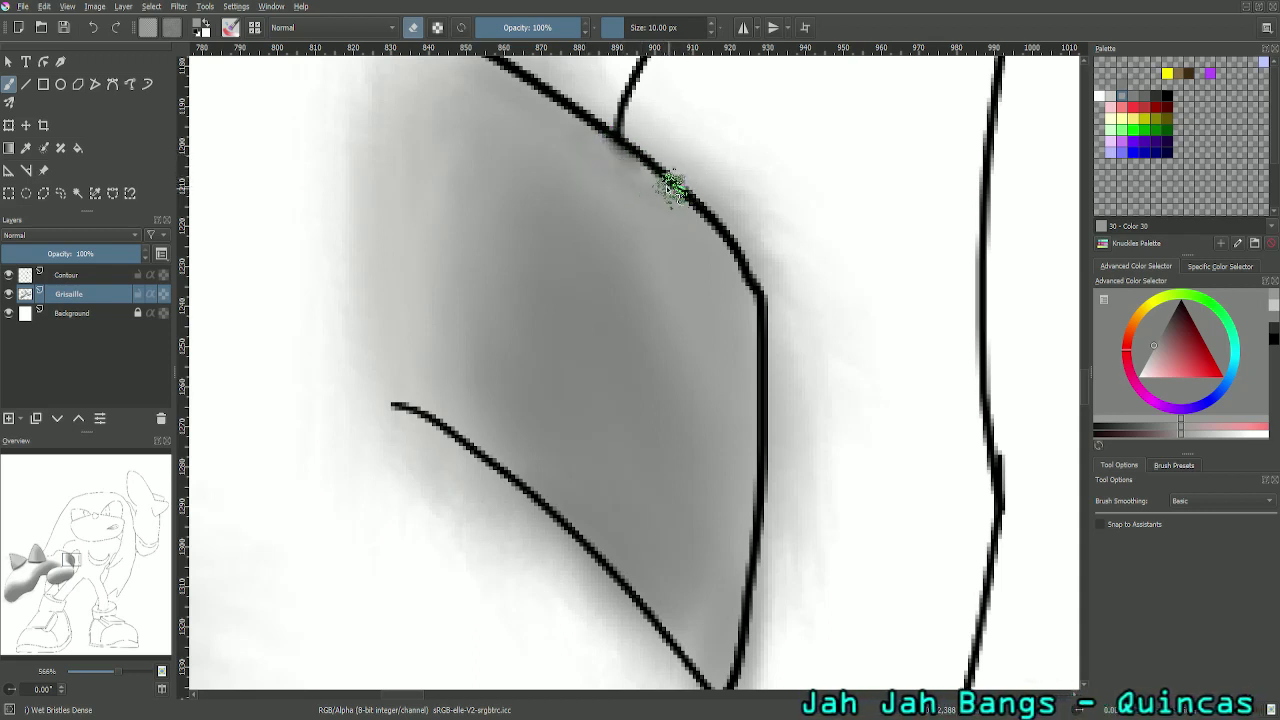
{"action": "left_click", "coordinate": [414, 27]}
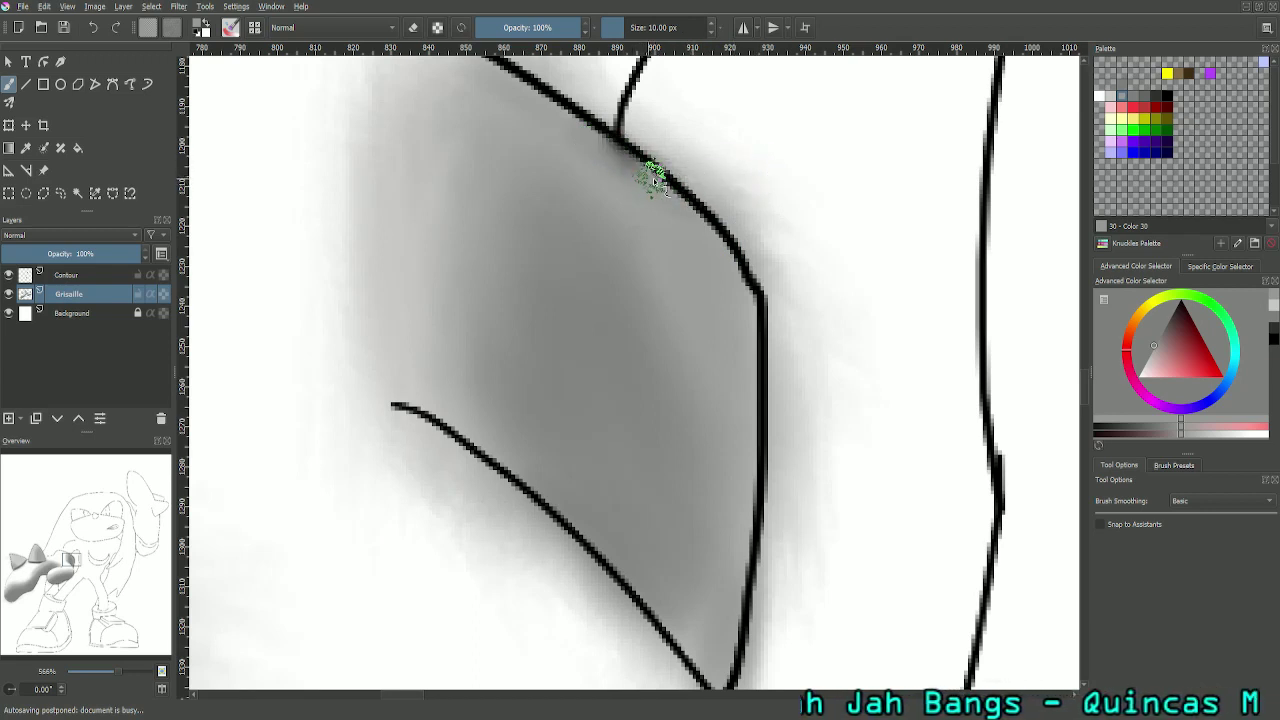
{"action": "left_click", "coordinate": [413, 28]}
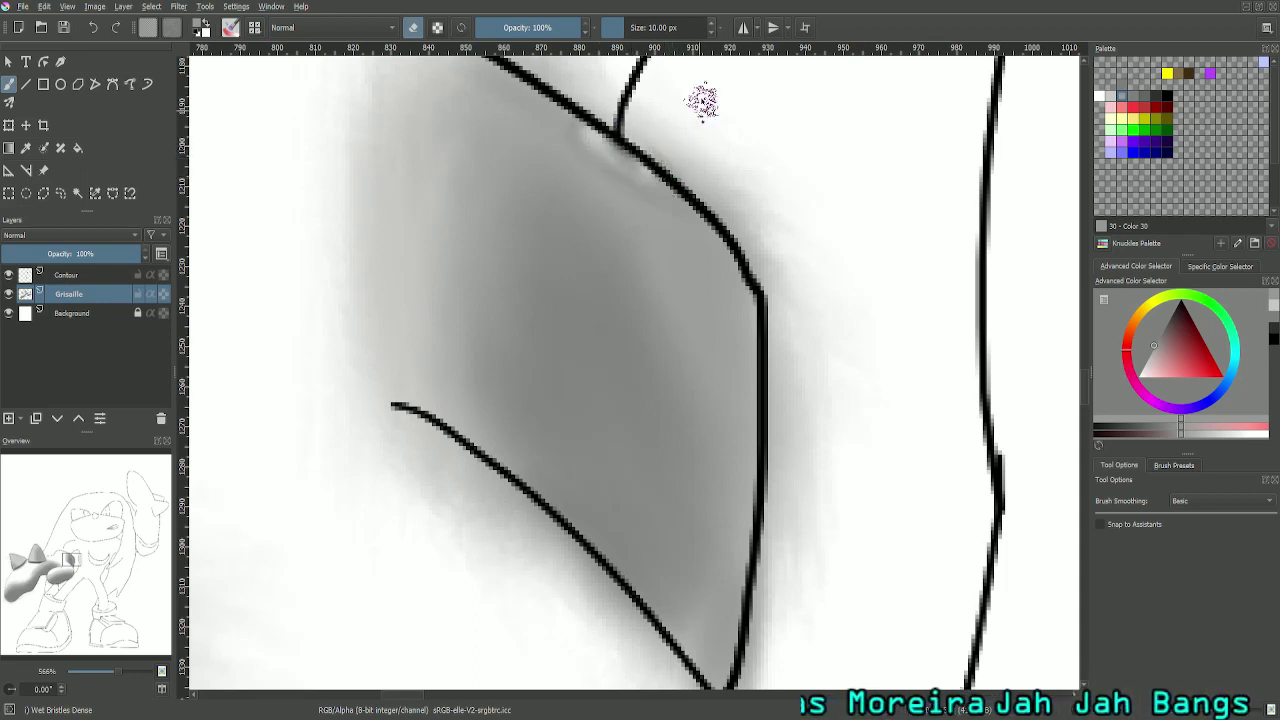
{"action": "left_click", "coordinate": [413, 28]}
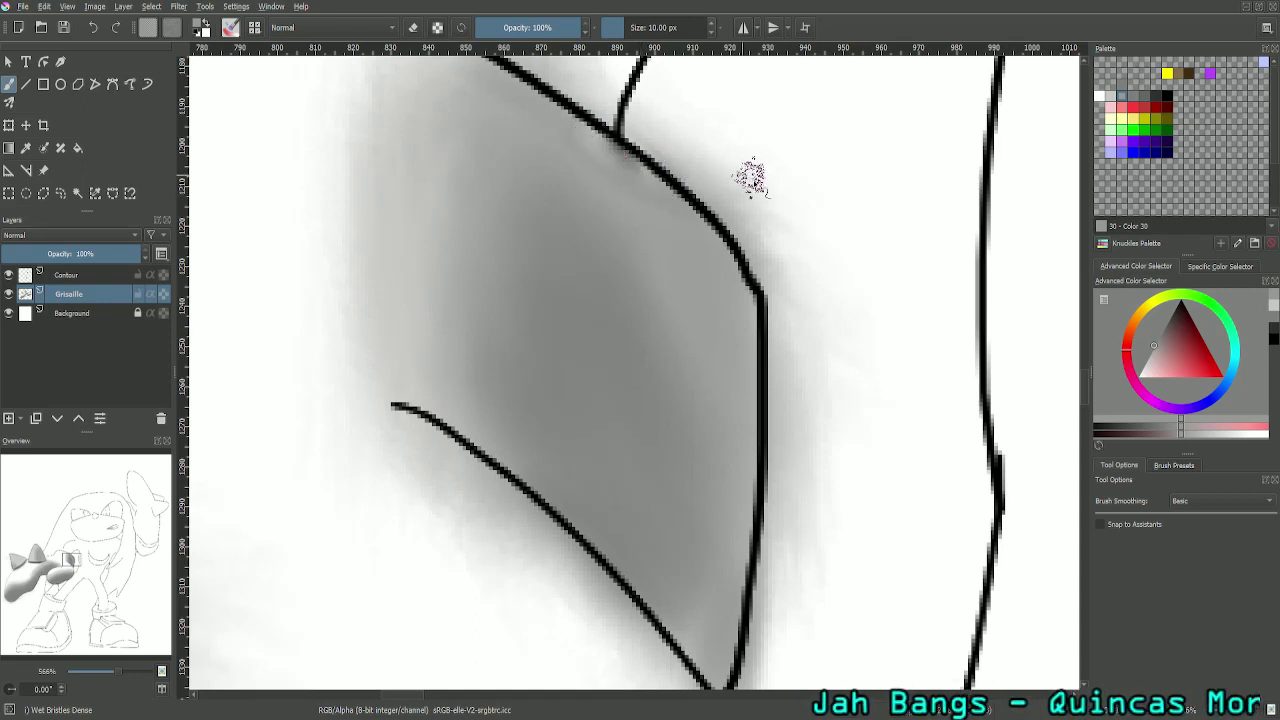
{"action": "left_click", "coordinate": [1110, 96]}
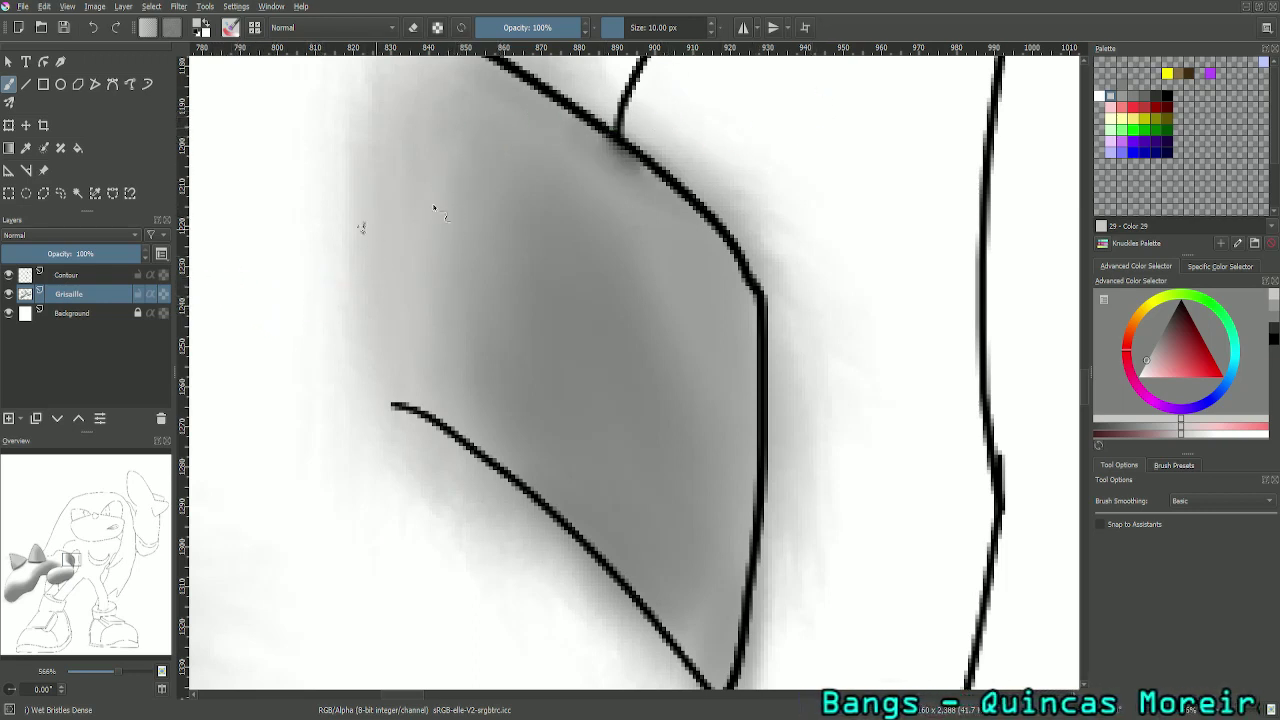
{"action": "left_click", "coordinate": [147, 274]}
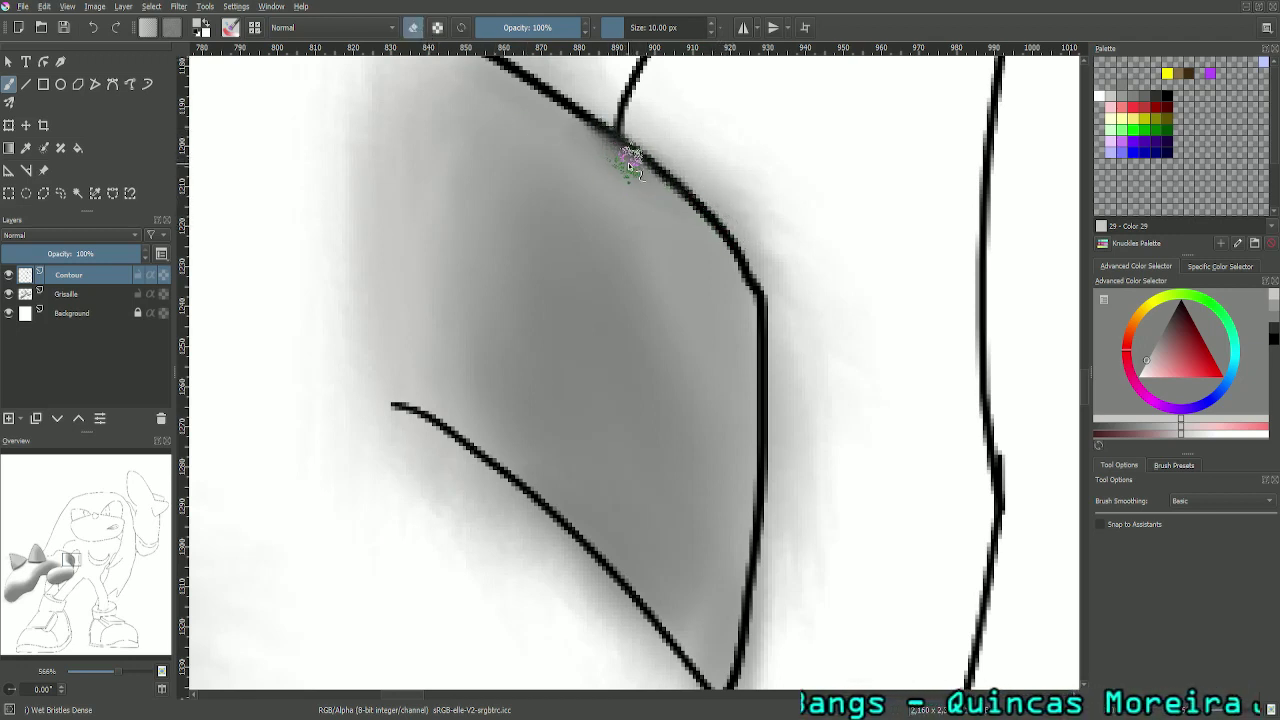
{"action": "left_click_drag", "start_coordinate": [609, 143], "coordinate": [718, 210]}
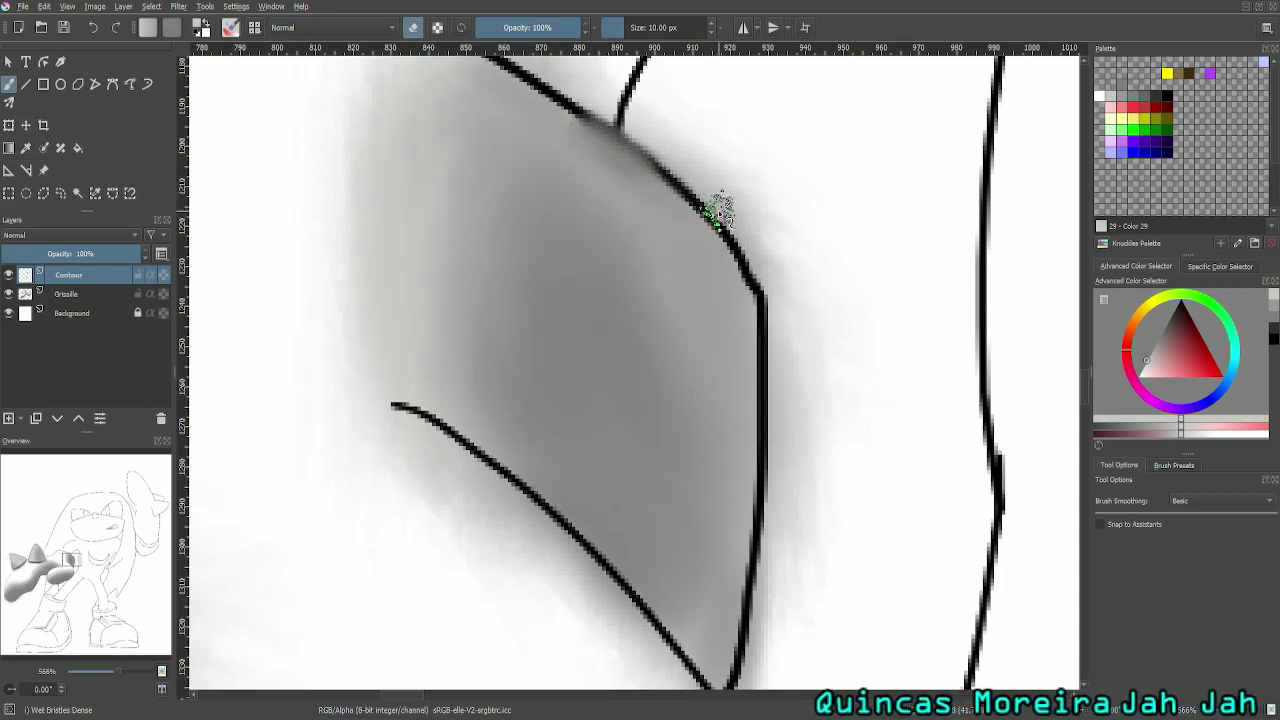
{"action": "key", "text": "ctrl+z"}
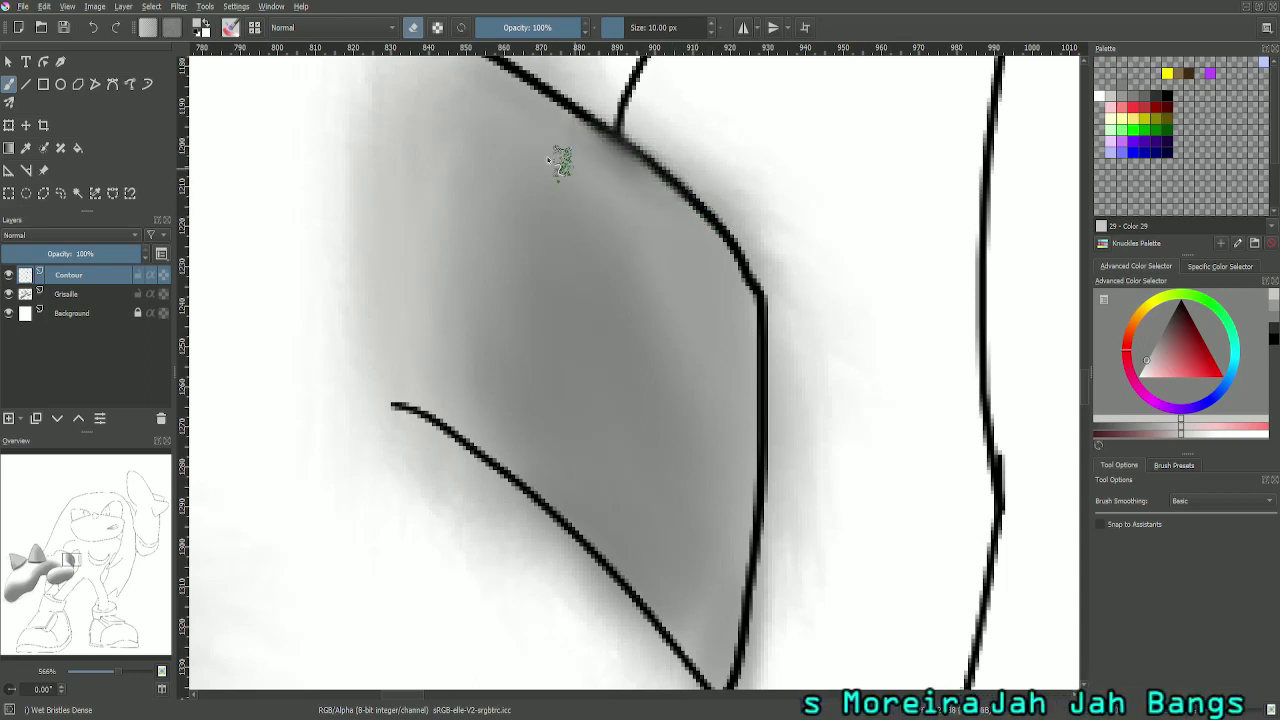
{"action": "left_click", "coordinate": [203, 30]}
{"action": "key", "text": "e"}
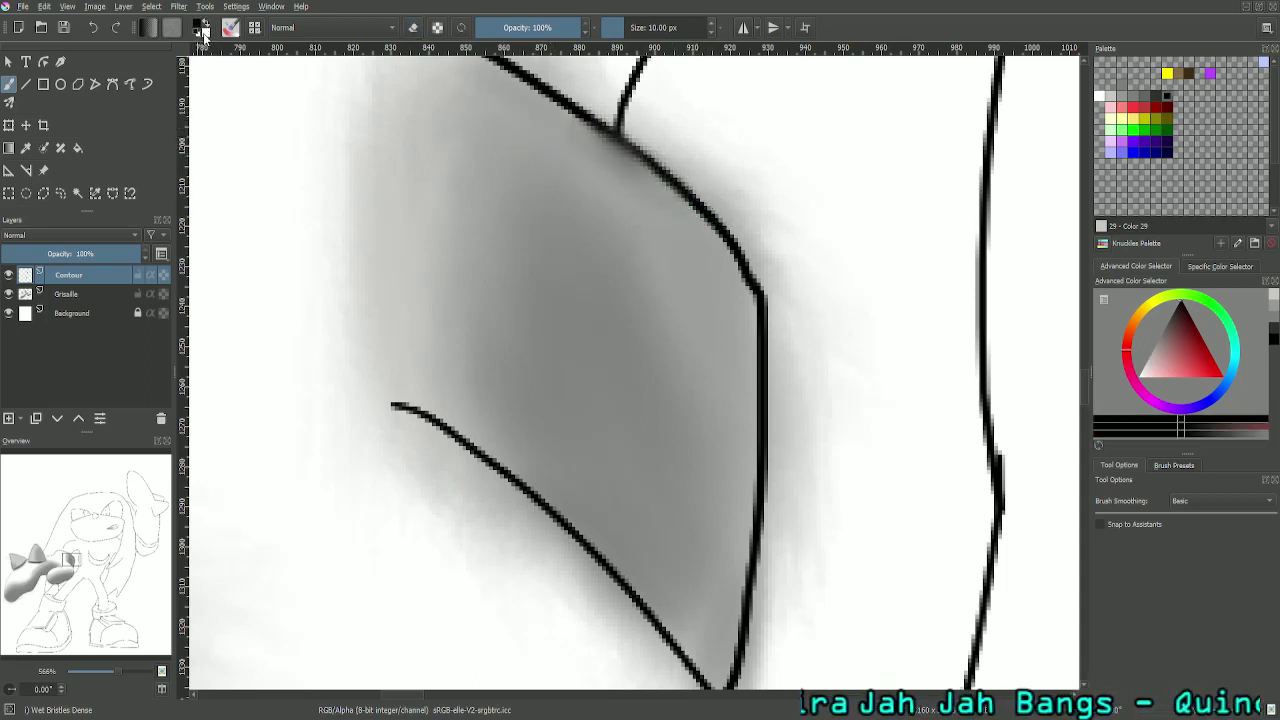
{"action": "mouse_move", "coordinate": [570, 155]}
{"action": "left_mouse_down"}
{"action": "mouse_move", "coordinate": [623, 151]}
{"action": "mouse_move", "coordinate": [709, 223]}
{"action": "mouse_move", "coordinate": [735, 220]}
{"action": "left_mouse_up"}
{"action": "key", "text": "ctrl+z"}
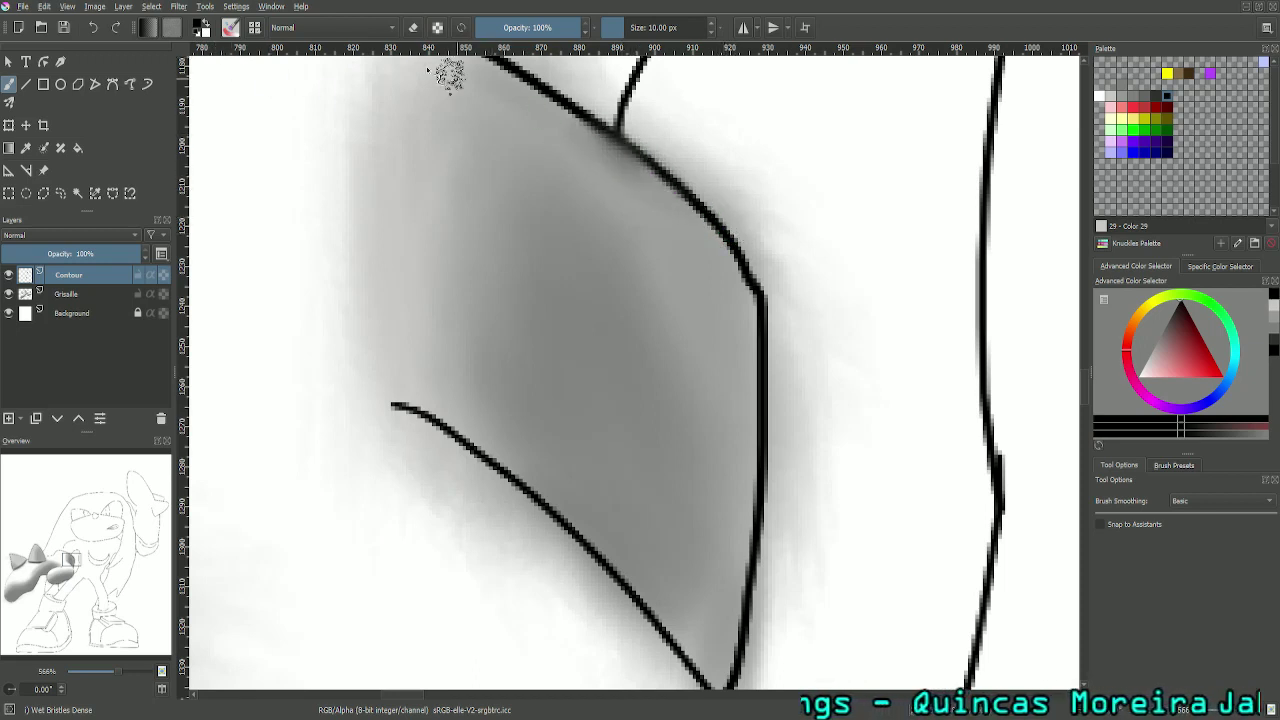
{"action": "mouse_move", "coordinate": [668, 172]}
{"action": "left_mouse_down"}
{"action": "mouse_move", "coordinate": [649, 177]}
{"action": "mouse_move", "coordinate": [731, 194]}
{"action": "left_mouse_up"}
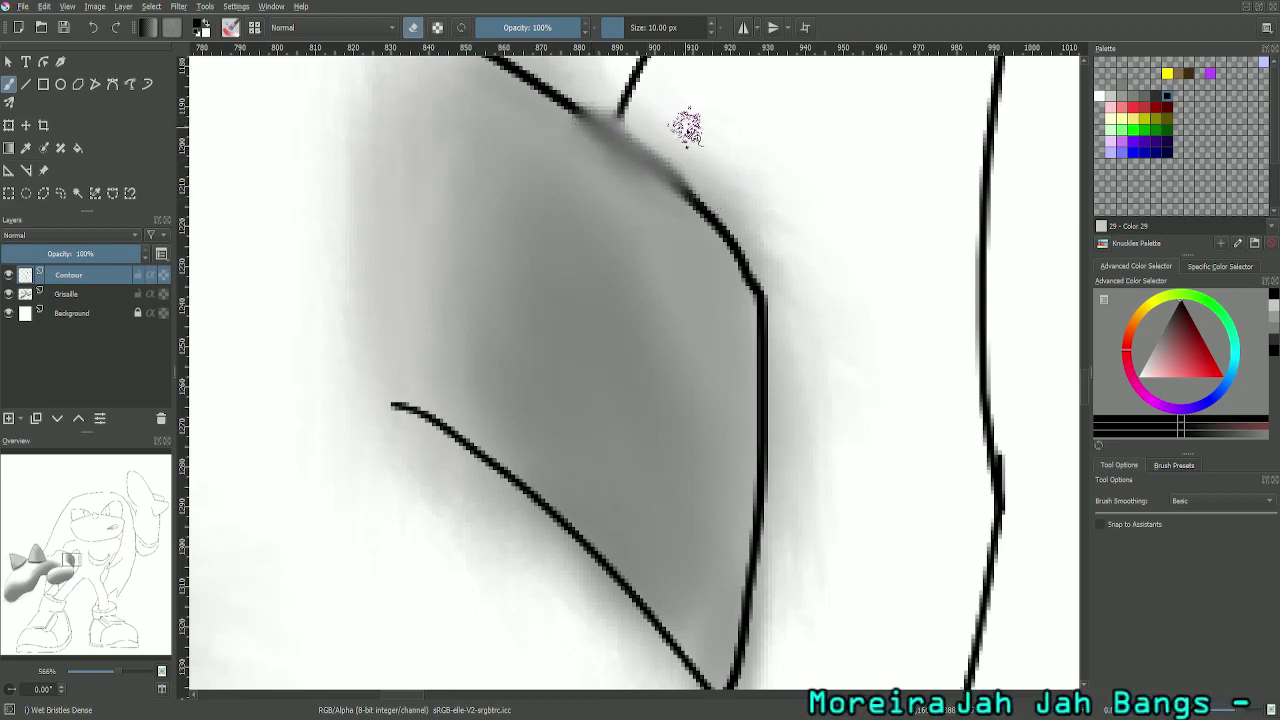
{"action": "key", "text": "ctrl+z"}
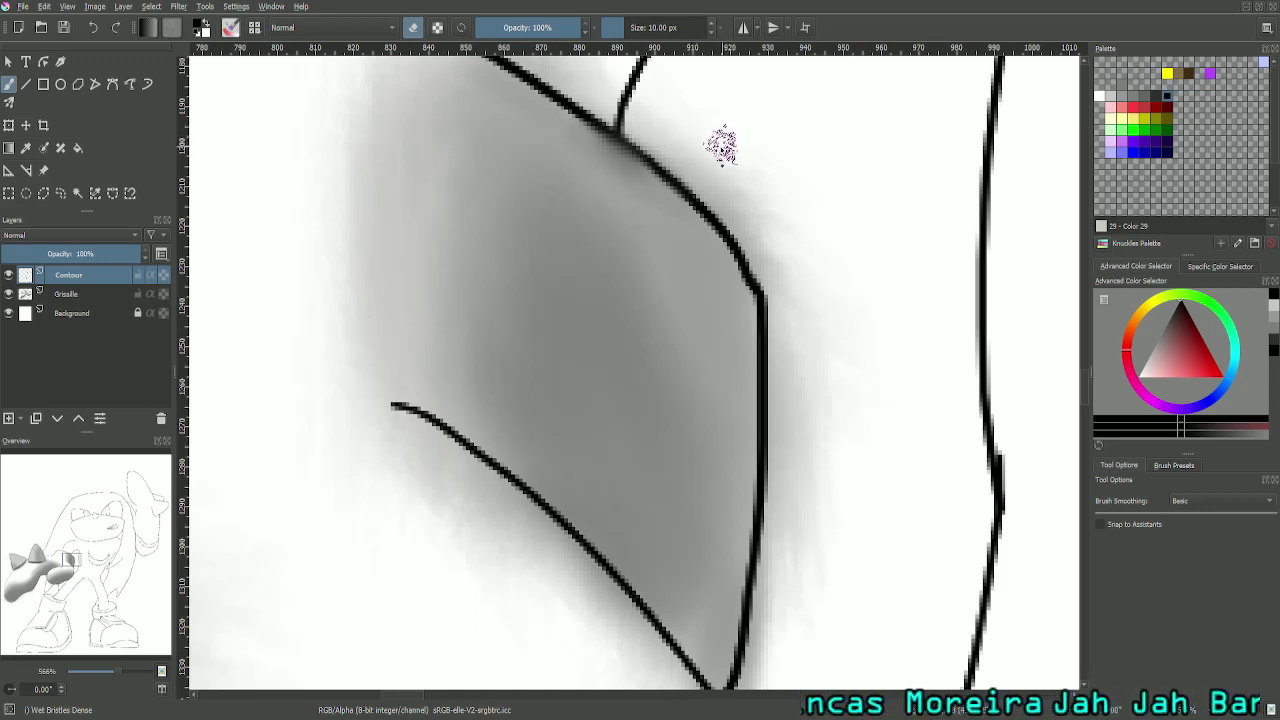
Step: Even out the dark smudge at the line junction on the Grisaille layer using the eraser, Color 29 and Color 30
{"action": "key", "text": "ctrl+plus"}
{"action": "key", "text": "ctrl+plus"}
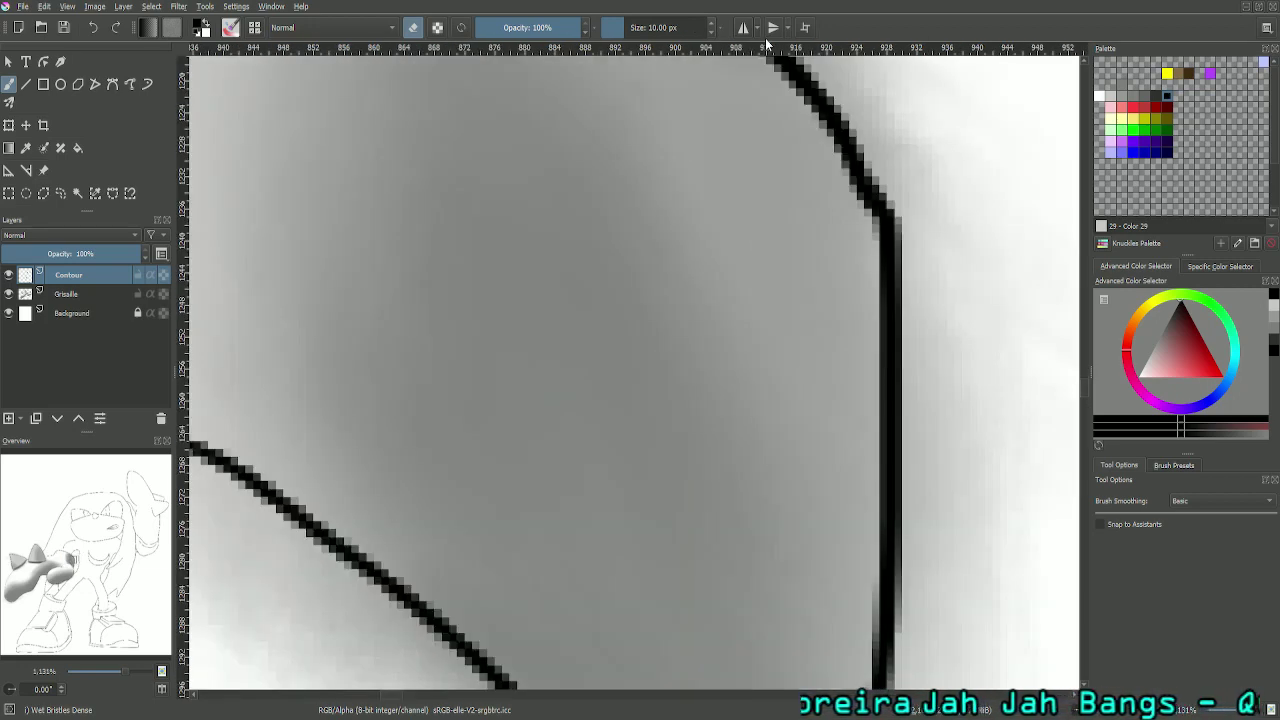
{"action": "left_click_drag", "start_coordinate": [67, 565], "coordinate": [63, 551]}
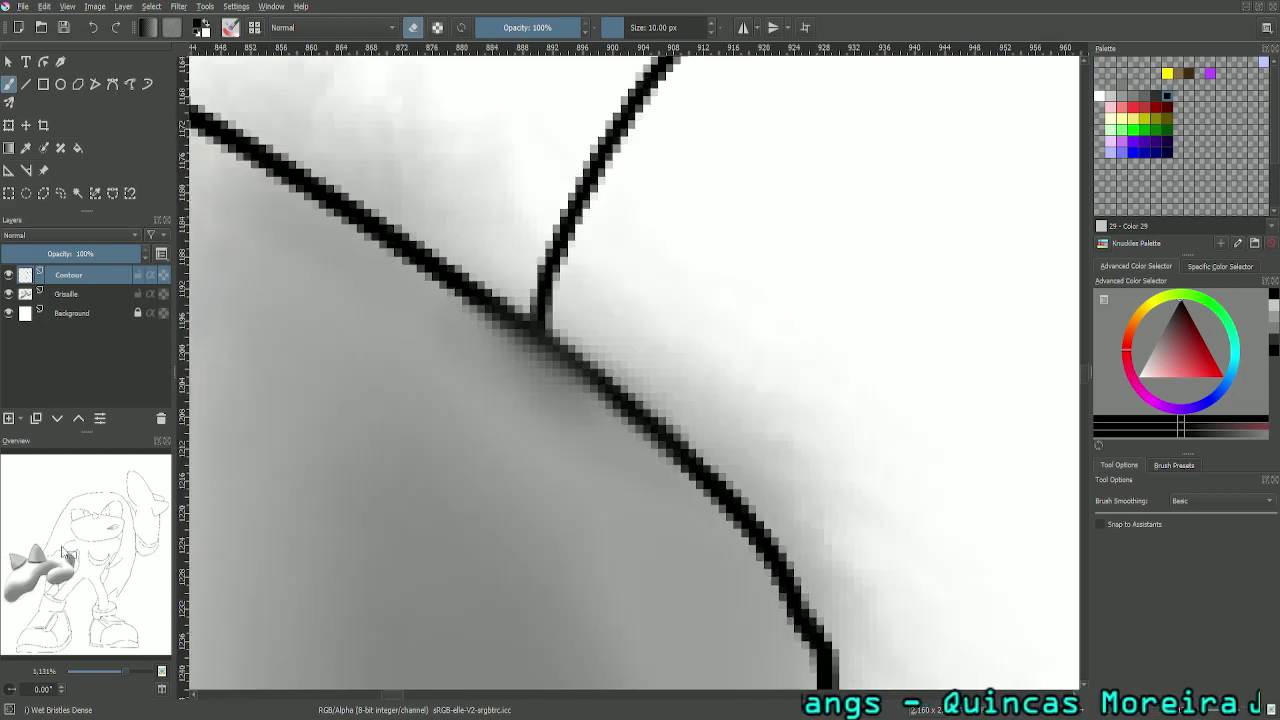
{"action": "left_click", "coordinate": [90, 294]}
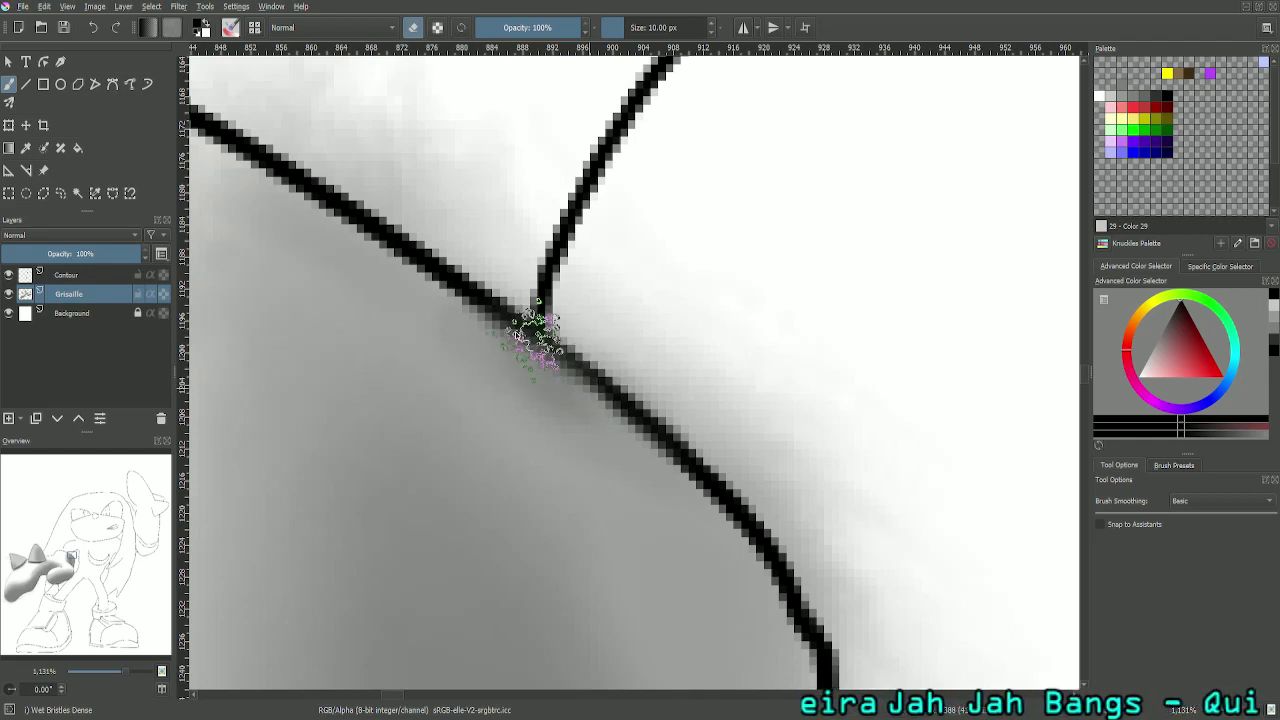
{"action": "mouse_move", "coordinate": [517, 336]}
{"action": "left_mouse_down"}
{"action": "mouse_move", "coordinate": [606, 378]}
{"action": "mouse_move", "coordinate": [503, 312]}
{"action": "mouse_move", "coordinate": [589, 380]}
{"action": "left_mouse_up"}
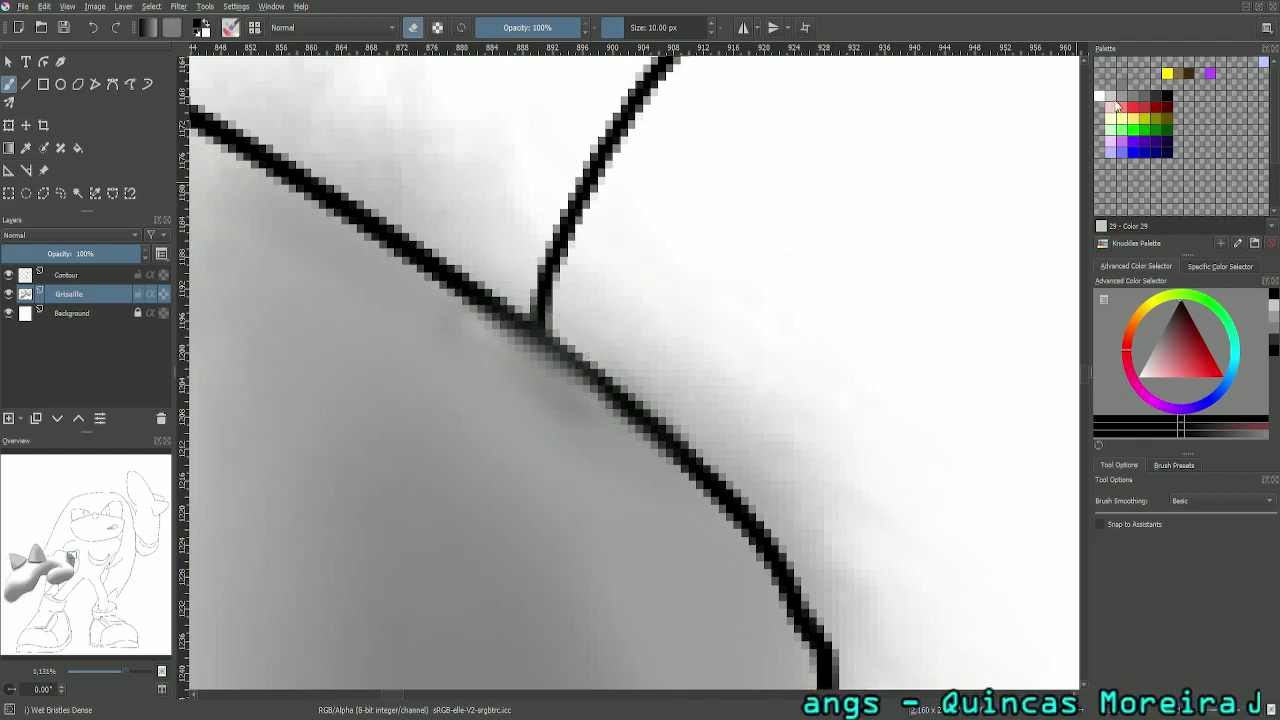
{"action": "left_click", "coordinate": [1116, 104]}
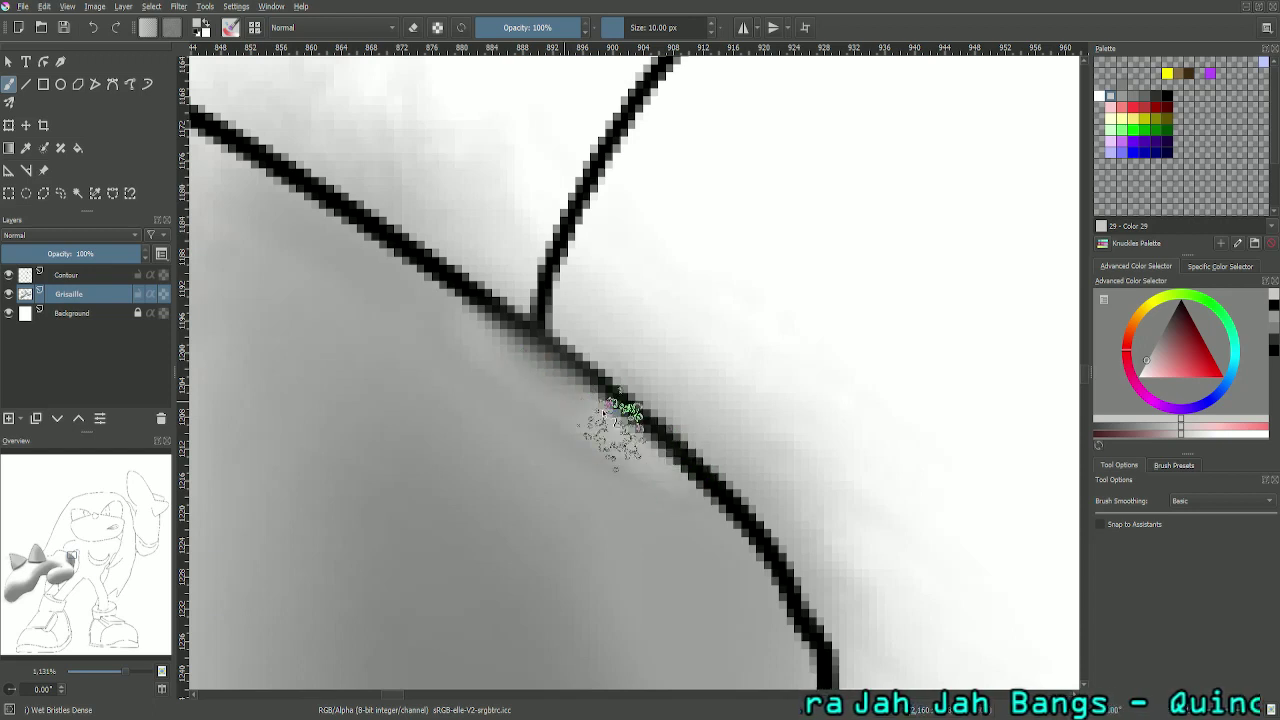
{"action": "left_click", "coordinate": [1119, 98]}
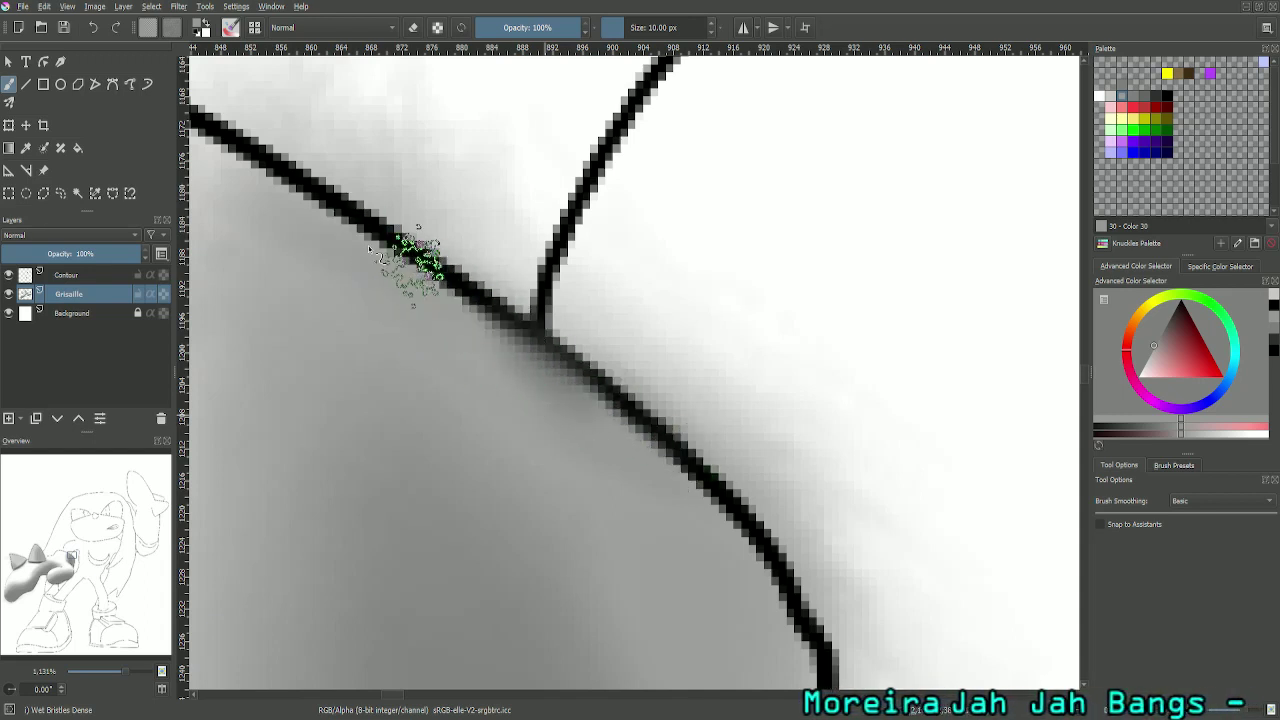
Step: Soften the cuff shading's inner edge with Color 29 and erase the gray spill above the cuff's upper contour
{"action": "key", "text": "minus"}
{"action": "key", "text": "minus"}
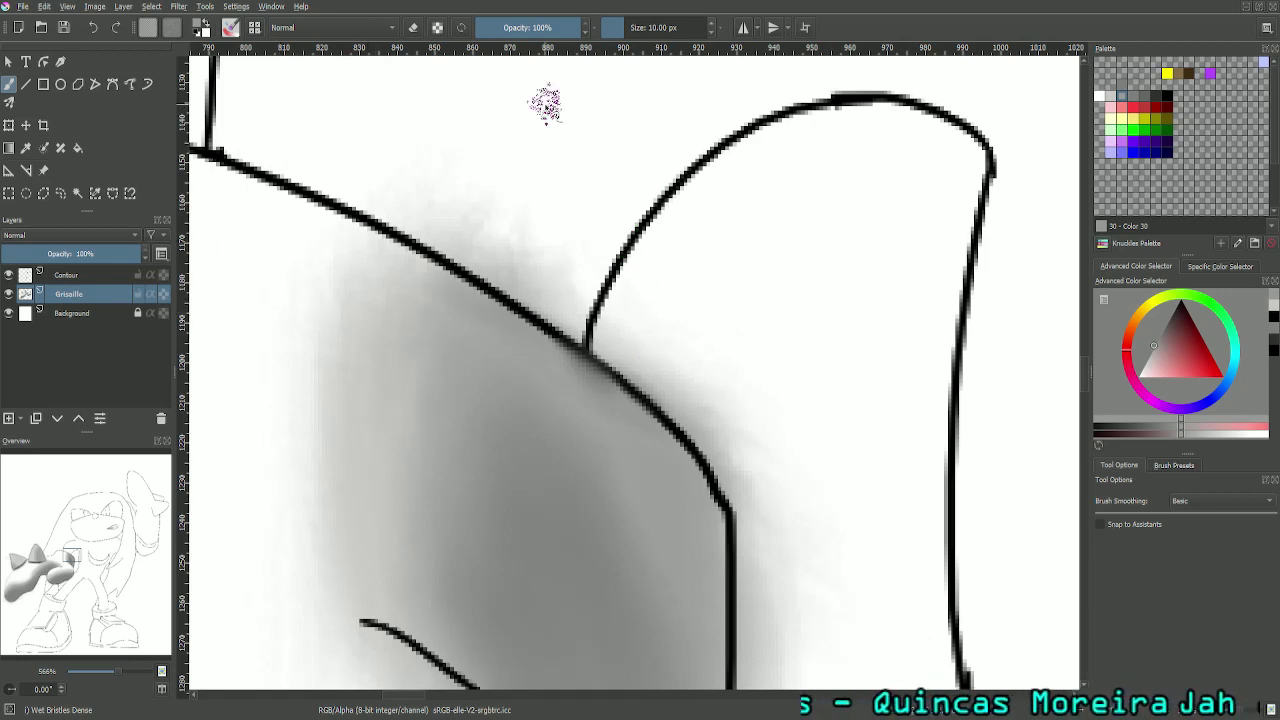
{"action": "key", "text": "minus"}
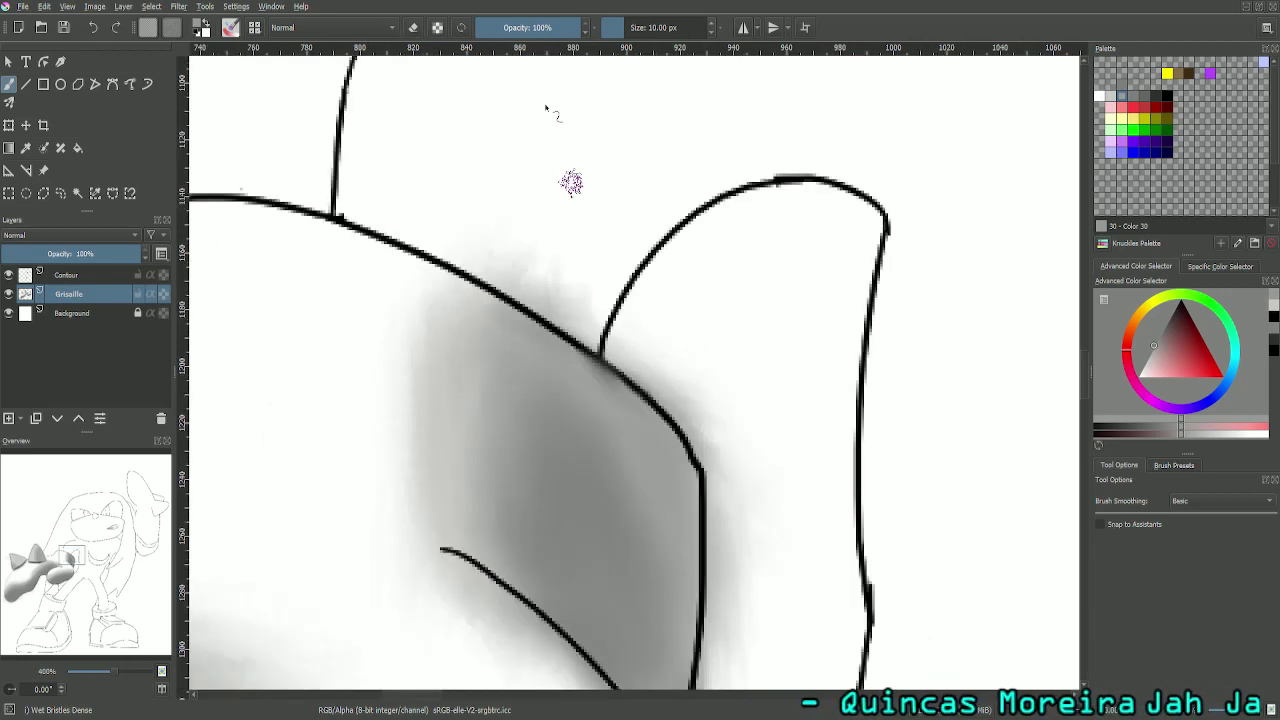
{"action": "left_click", "coordinate": [1115, 97]}
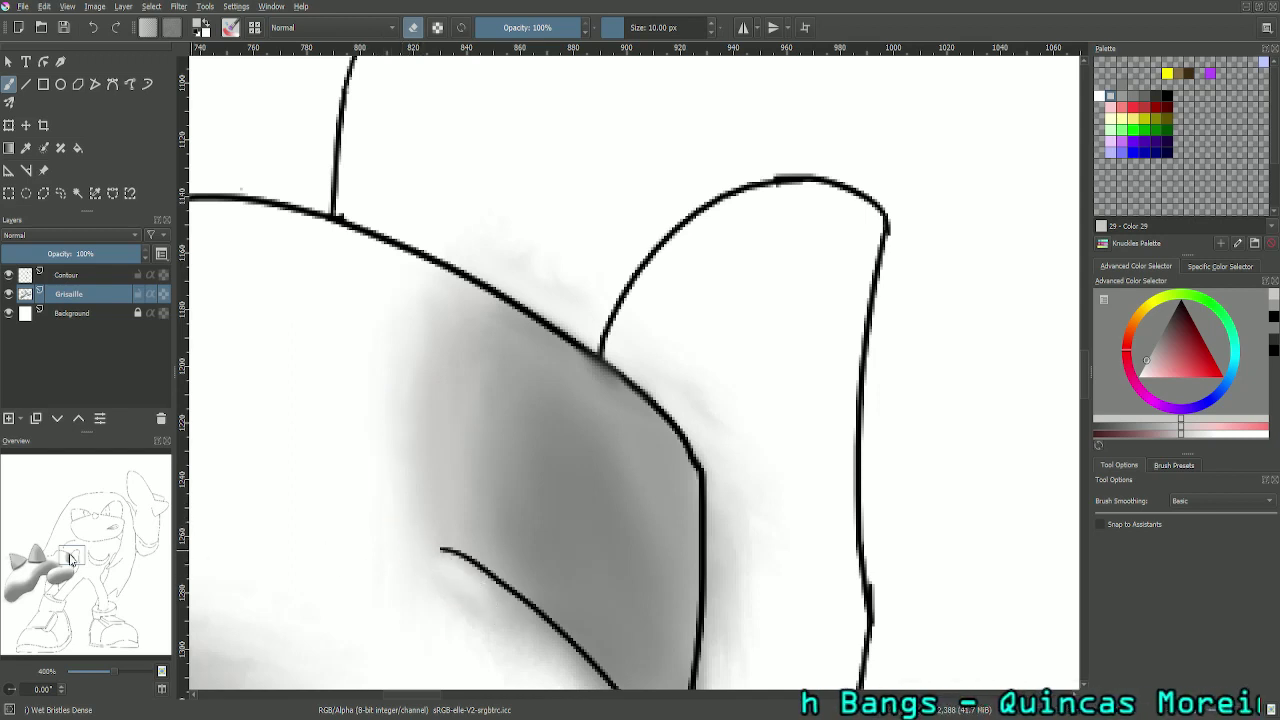
Step: Erase the gray spill beneath the cuff's lower diagonal contour line with the 10 px eraser
{"action": "left_click_drag", "start_coordinate": [70, 558], "coordinate": [73, 575]}
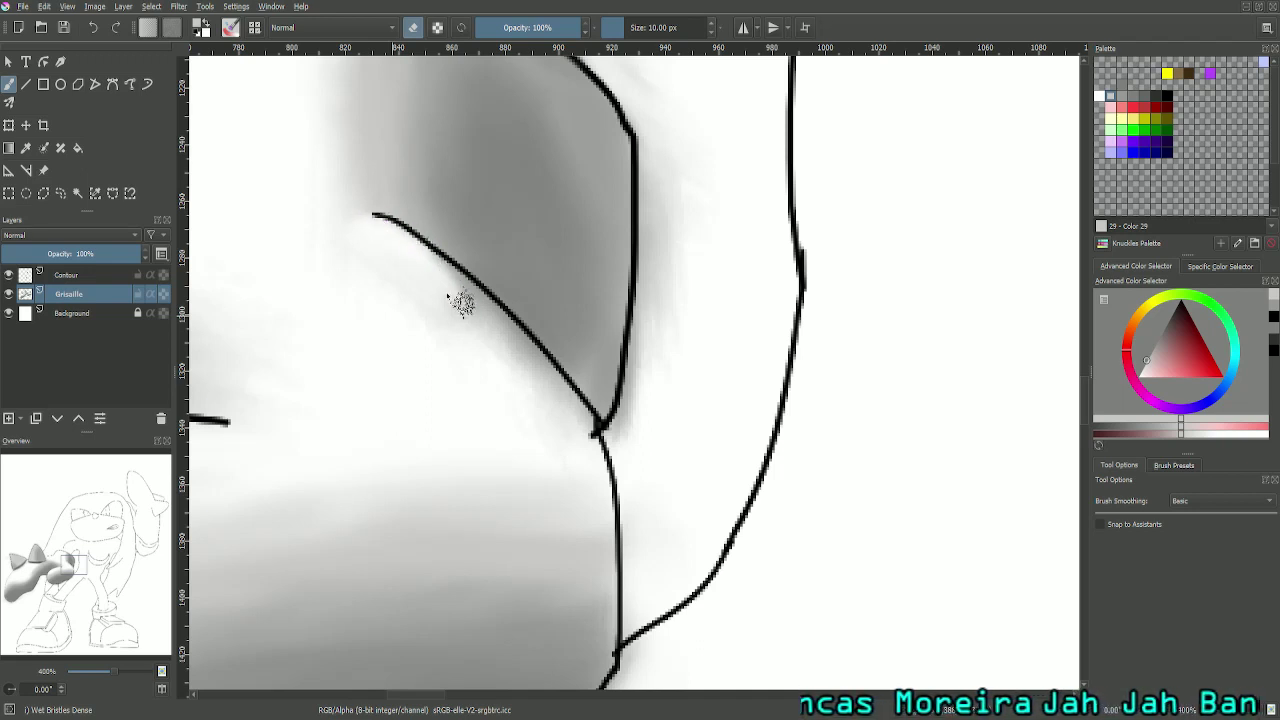
{"action": "left_click_drag", "start_coordinate": [465, 283], "coordinate": [578, 415]}
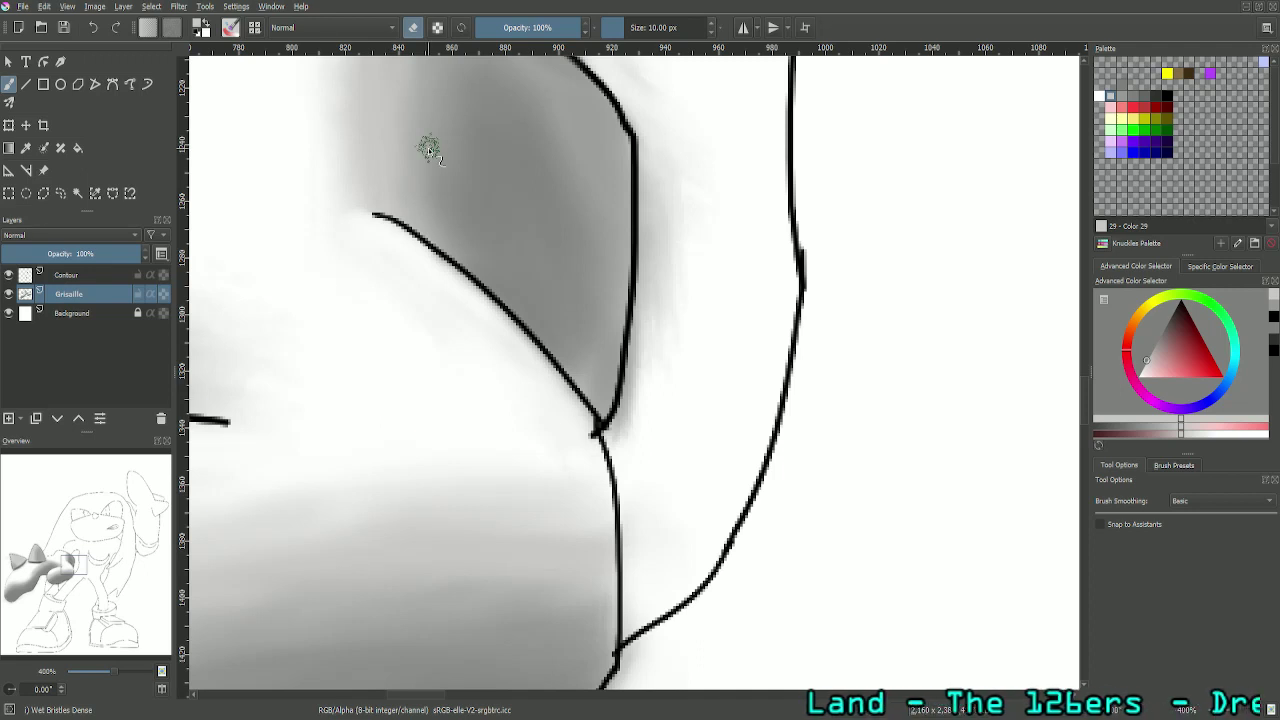
{"action": "key", "text": "minus"}
{"action": "key", "text": "minus"}
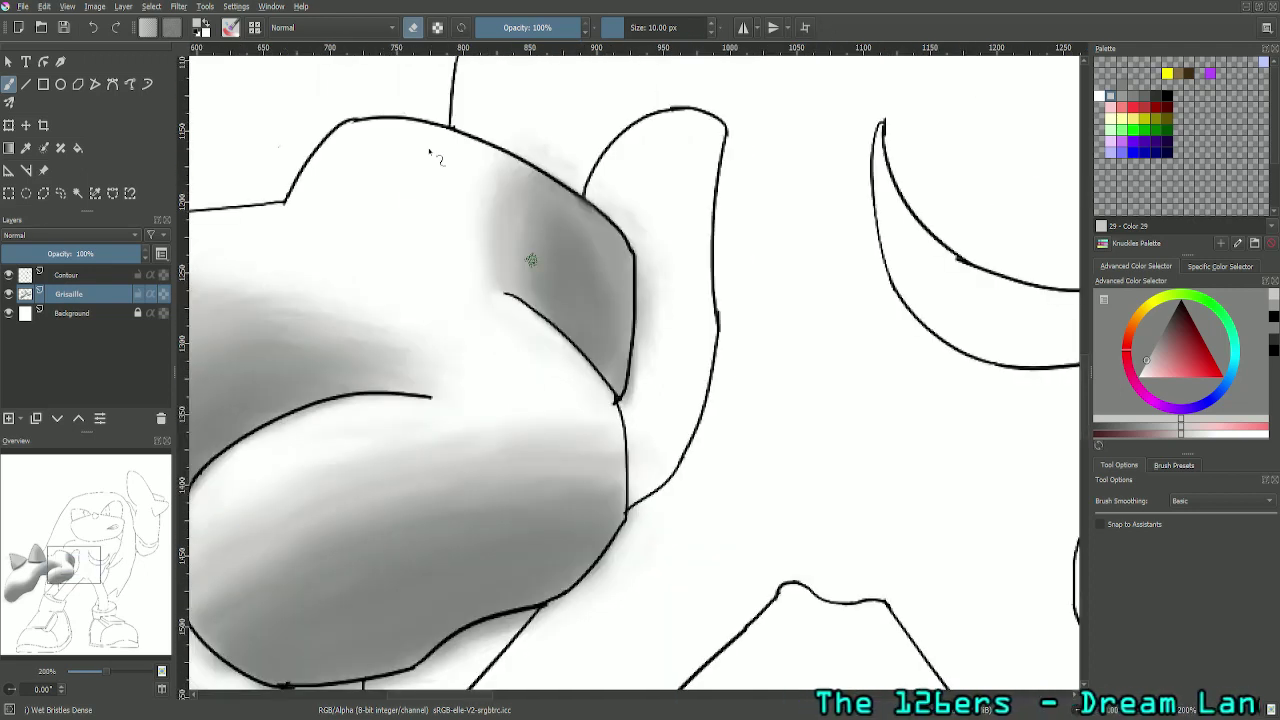
Step: Erase the gray spill outside the cuff's outer vertical edge, from its lower corner up to the upper bend
{"action": "key", "text": "plus"}
{"action": "key", "text": "plus"}
{"action": "key", "text": "plus"}
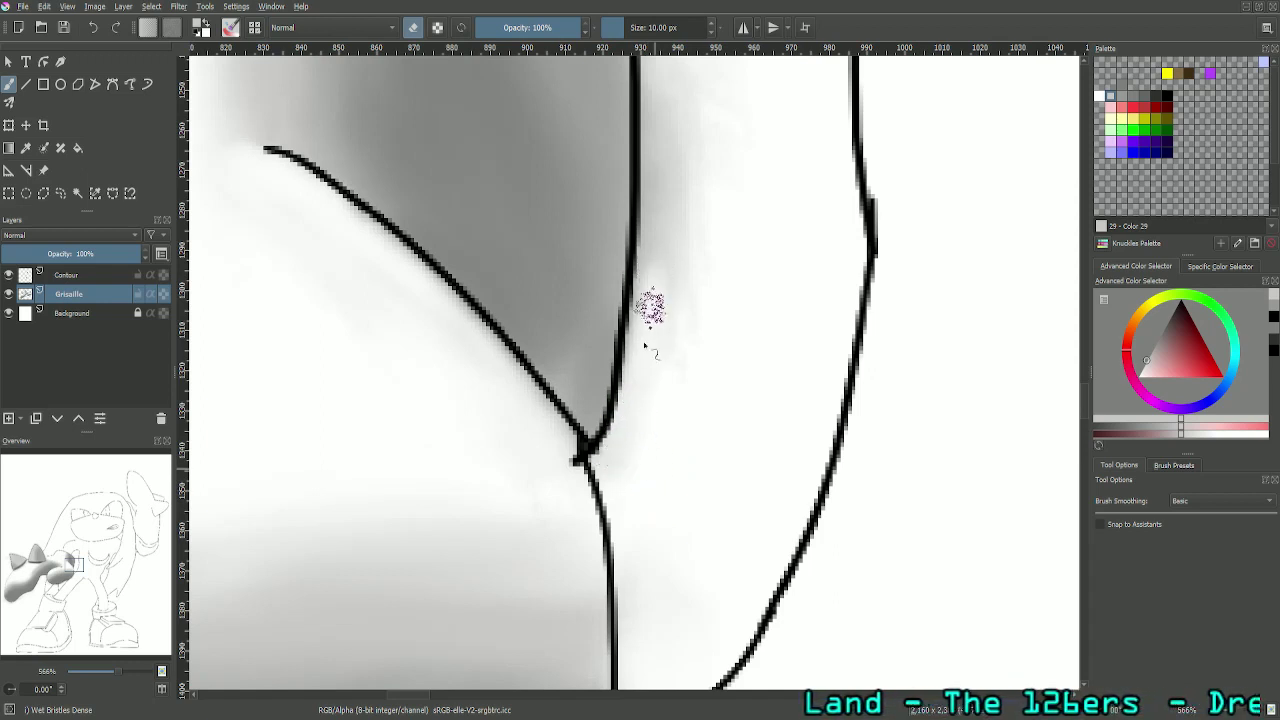
{"action": "left_click_drag", "start_coordinate": [82, 563], "coordinate": [82, 562]}
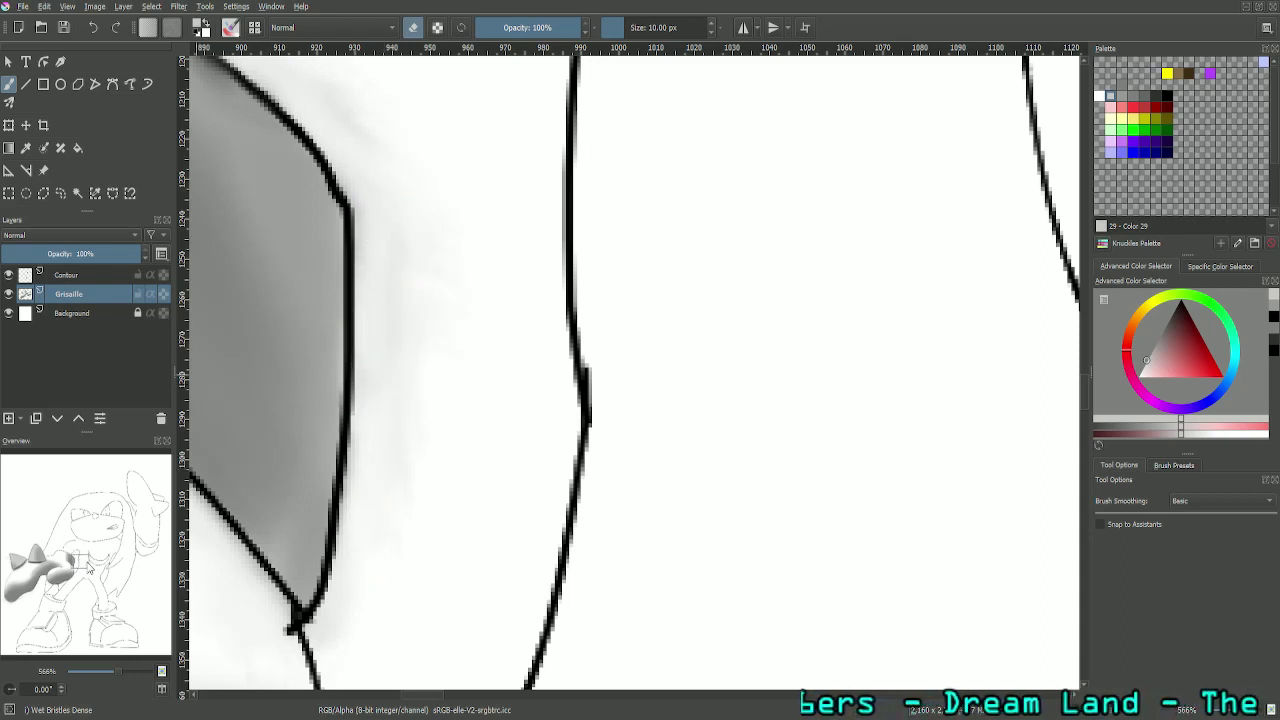
{"action": "left_click_drag", "start_coordinate": [88, 566], "coordinate": [86, 560]}
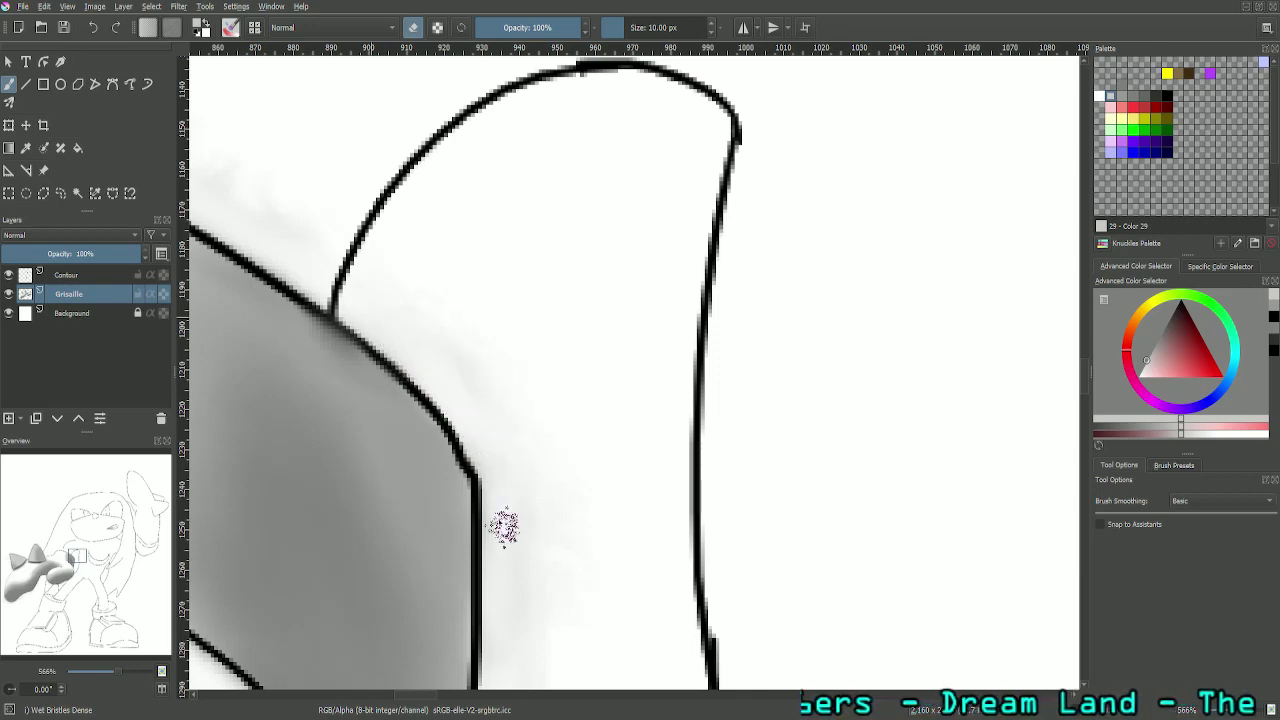
{"action": "key", "text": "minus"}
{"action": "key", "text": "minus"}
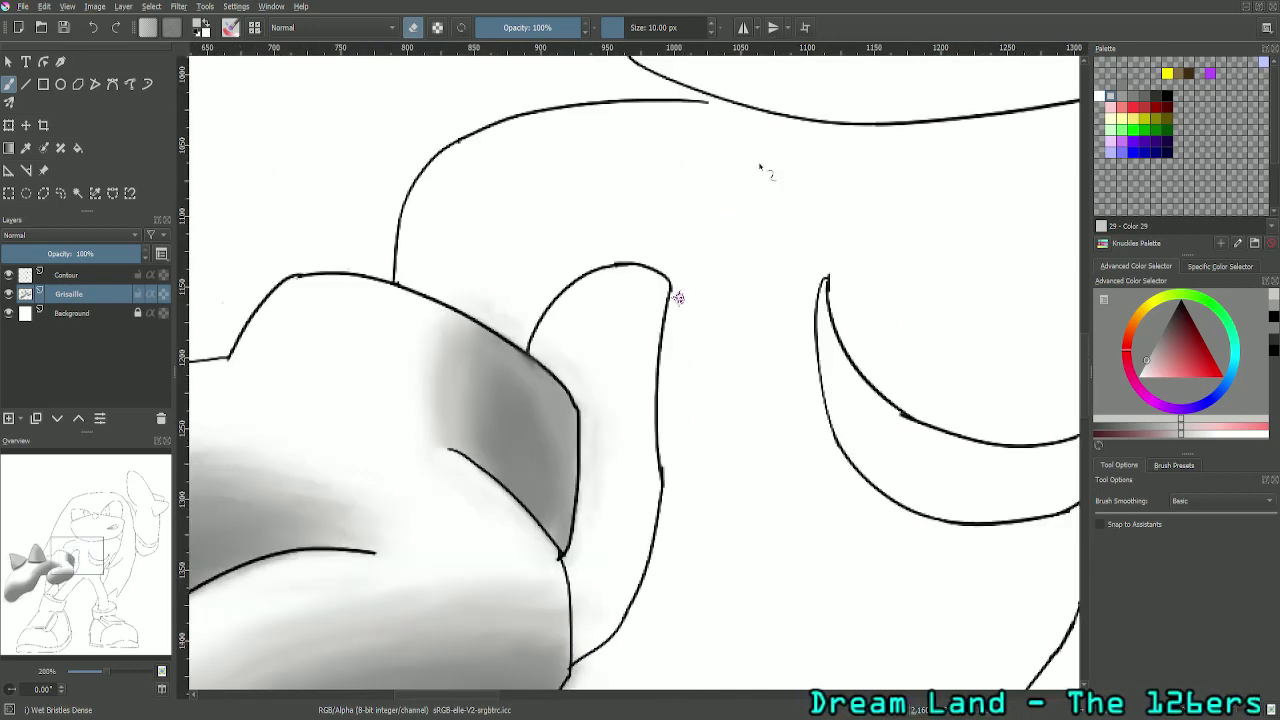
{"action": "key", "text": "plus"}
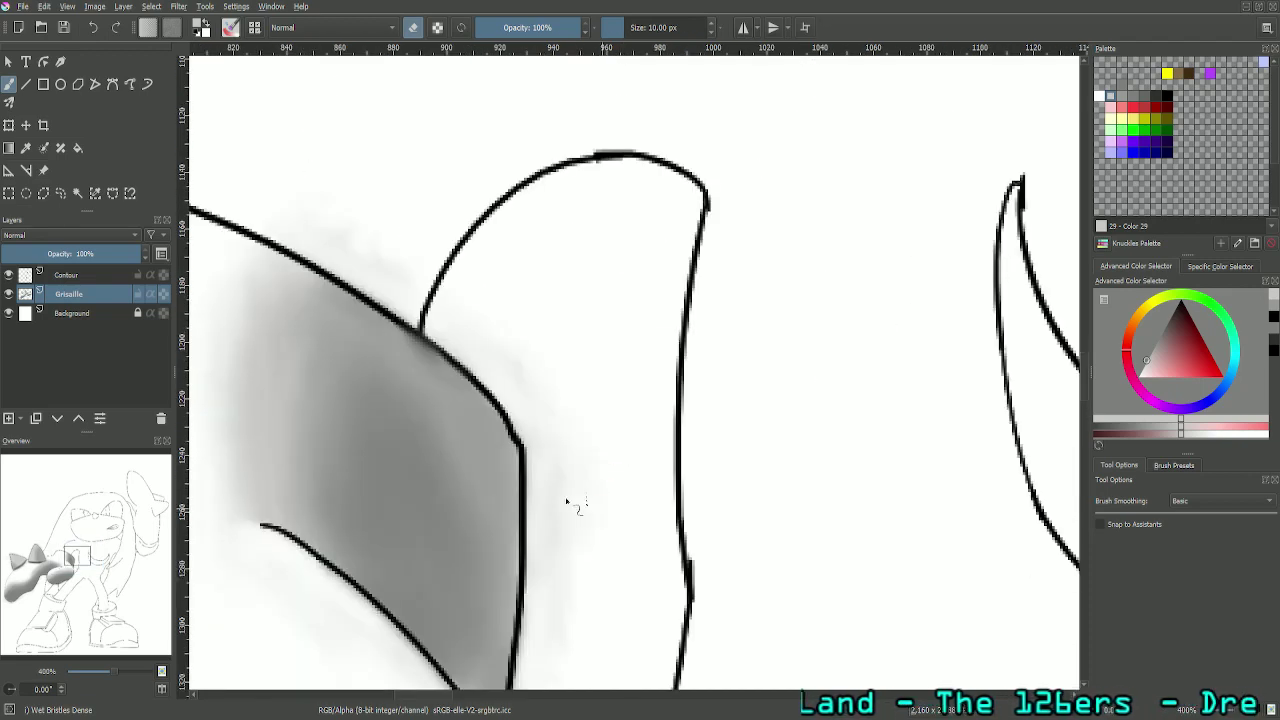
{"action": "key", "text": "minus"}
{"action": "key", "text": "minus"}
{"action": "key", "text": "minus"}
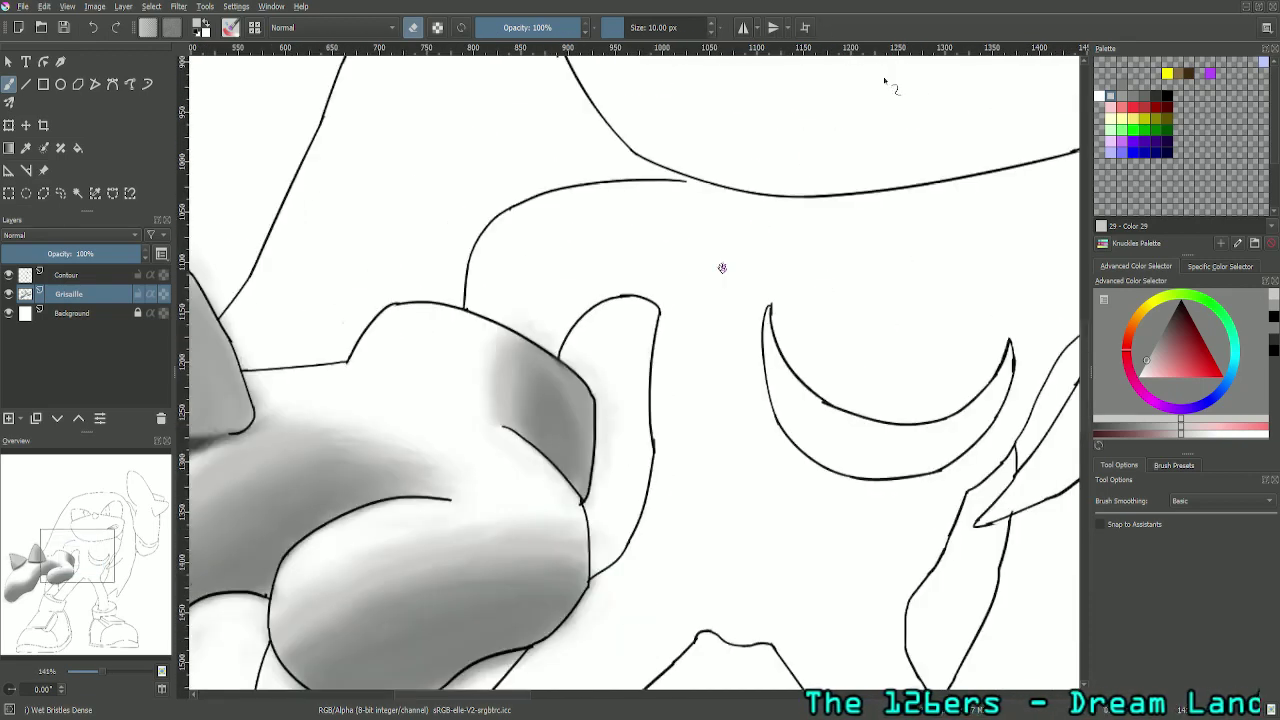
Step: Turn off eraser mode, sample the reference glove's gray for comparison with the palette, and select Color 30
{"action": "key", "text": "minus"}
{"action": "key", "text": "minus"}
{"action": "key", "text": "minus"}
{"action": "key", "text": "minus"}
{"action": "key", "text": "minus"}
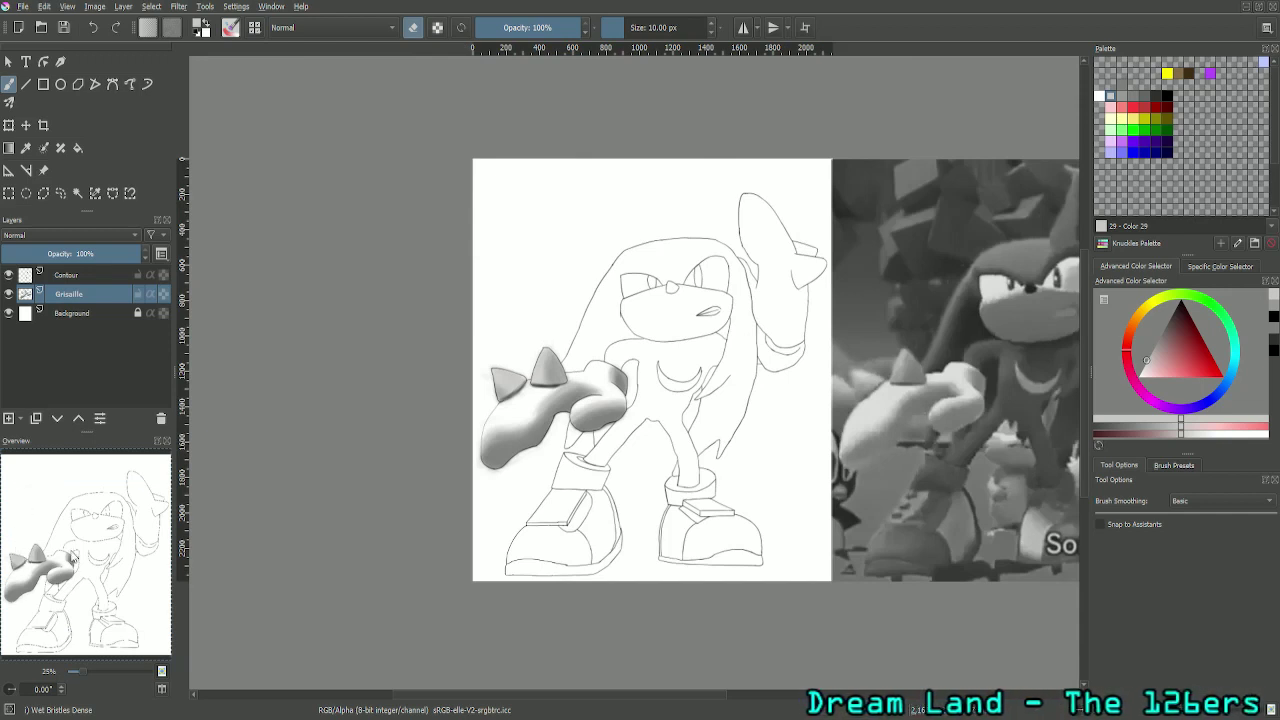
{"action": "left_click_drag", "start_coordinate": [73, 558], "coordinate": [153, 545]}
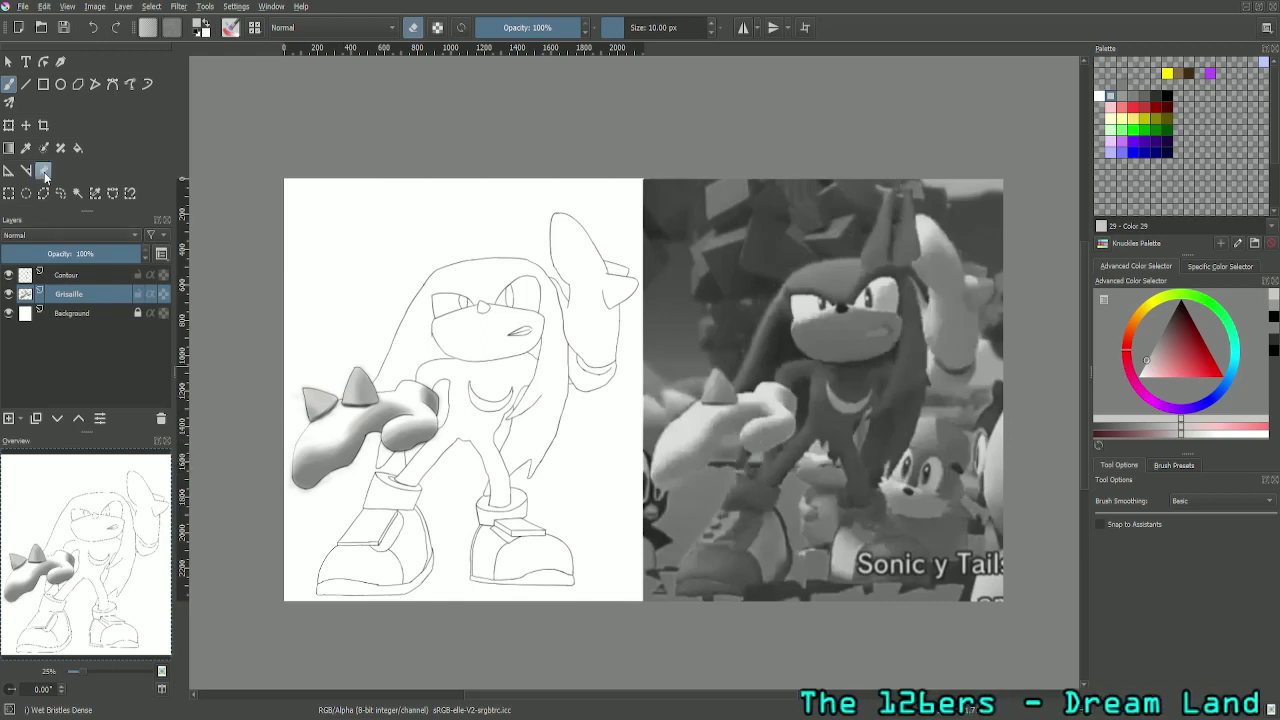
{"action": "left_click", "coordinate": [27, 148]}
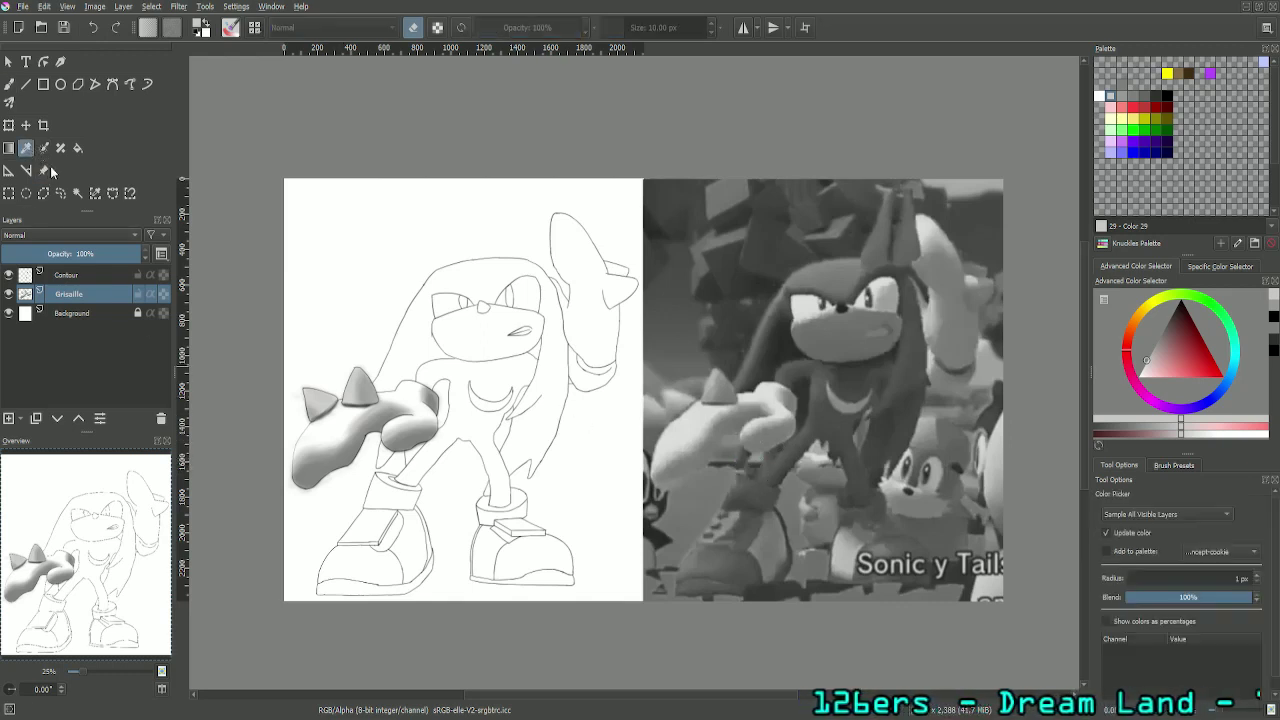
{"action": "left_click", "coordinate": [702, 458]}
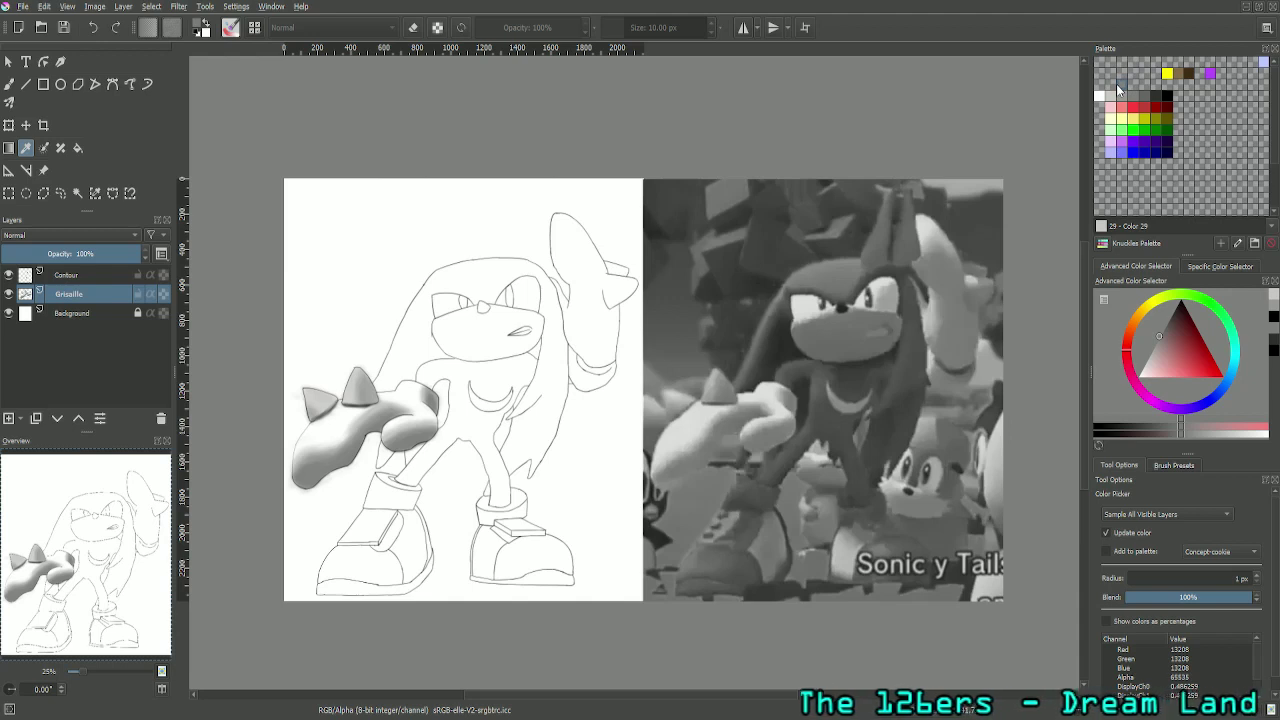
{"action": "left_click", "coordinate": [1223, 106]}
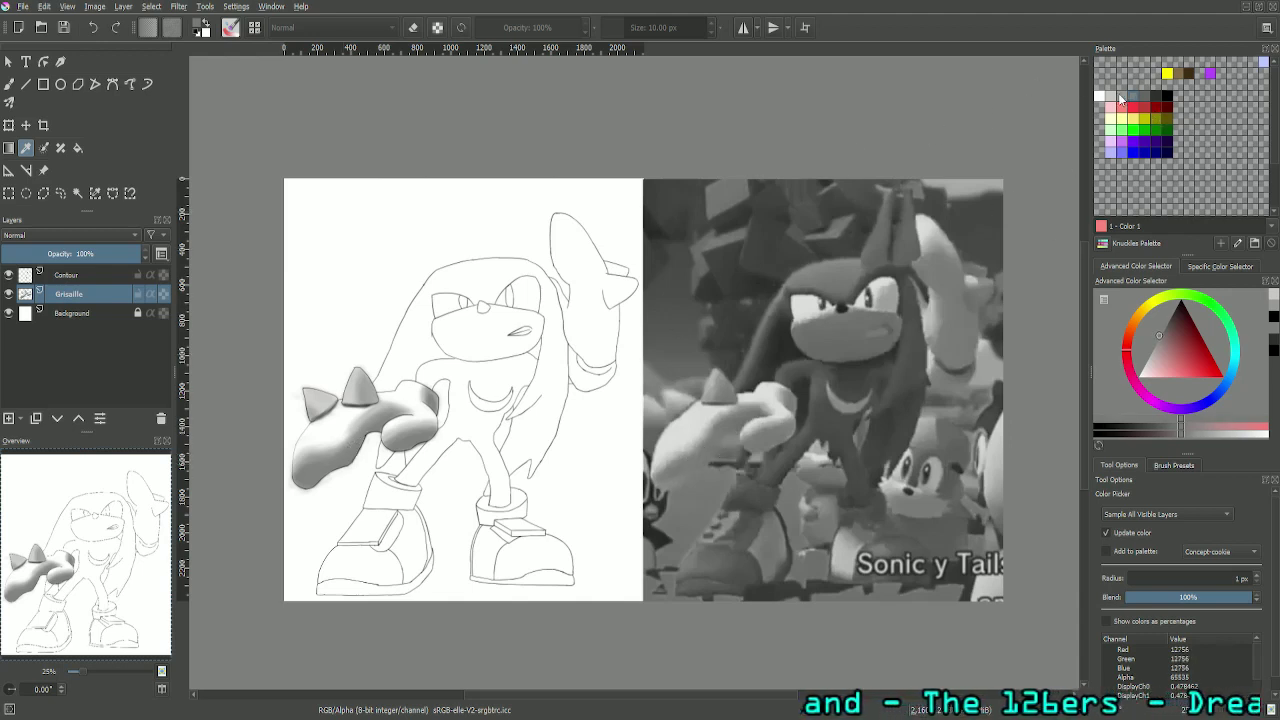
{"action": "left_click", "coordinate": [1120, 97]}
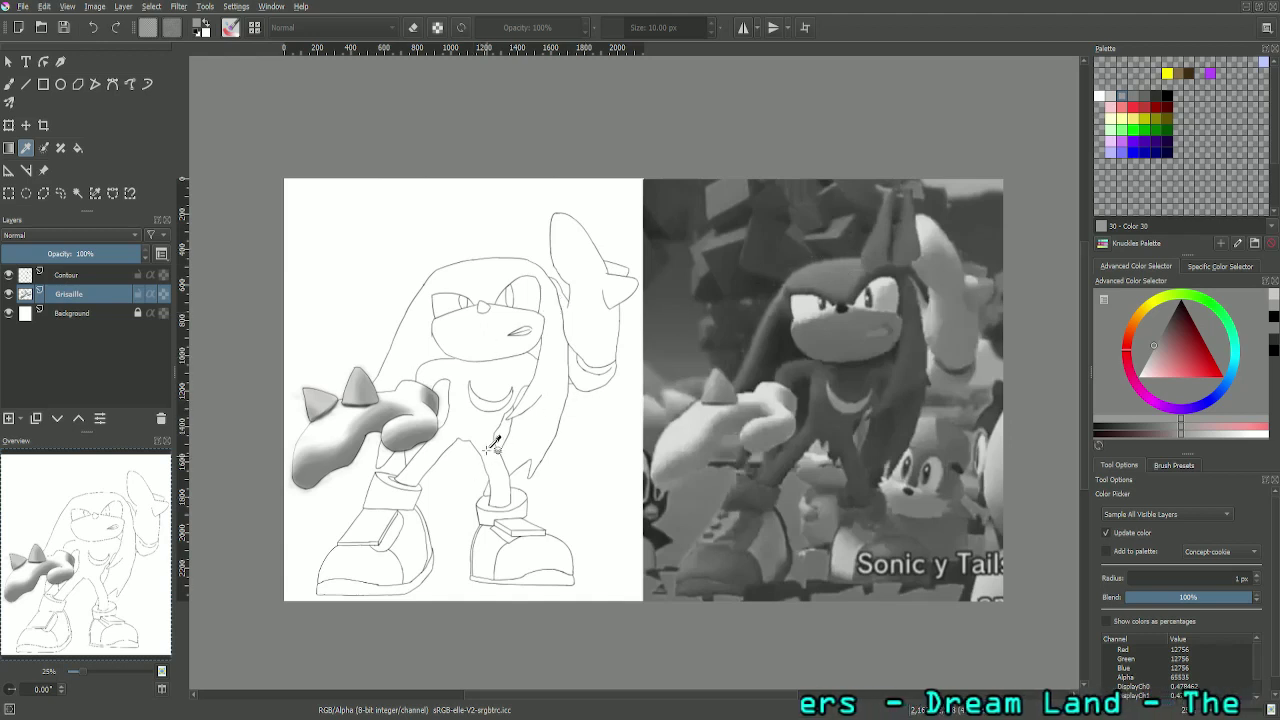
Step: Sample a dark gray from the shoulder's upper edge in the grayscale reference and return to the freehand brush
{"action": "key", "text": "plus"}
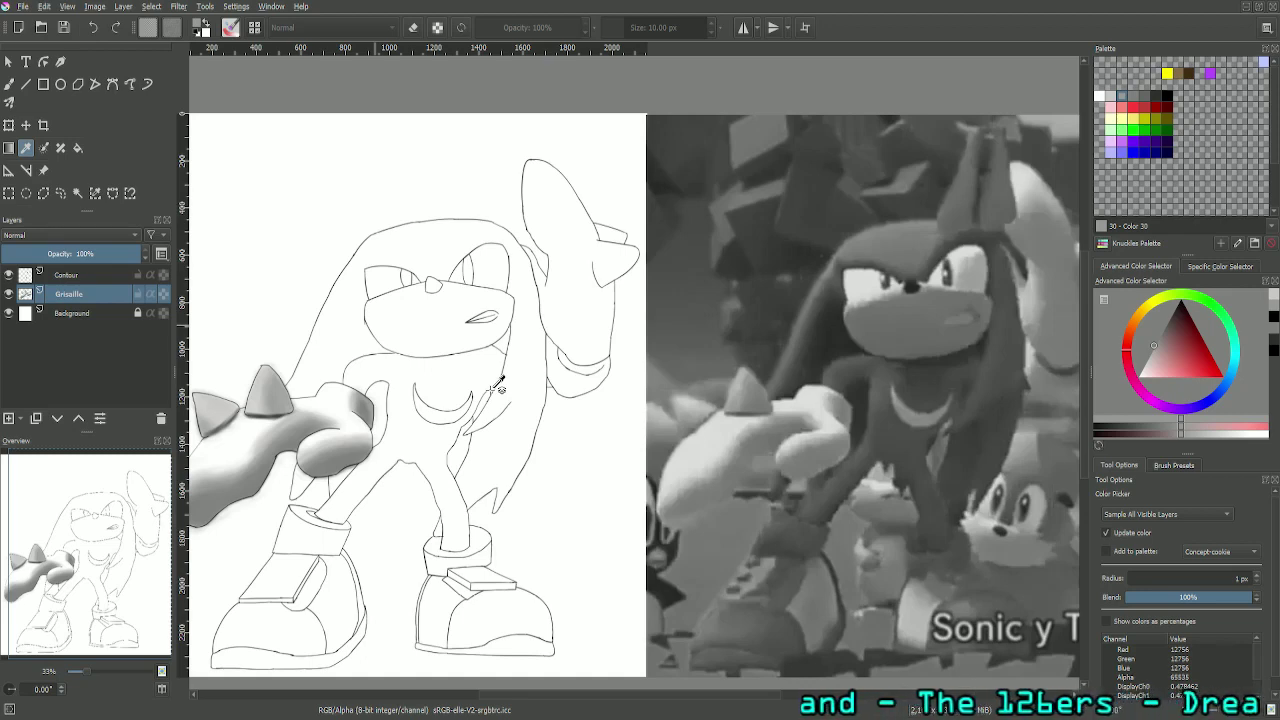
{"action": "scroll", "coordinate": [497, 385], "scroll_direction": "up", "scroll_amount": 1}
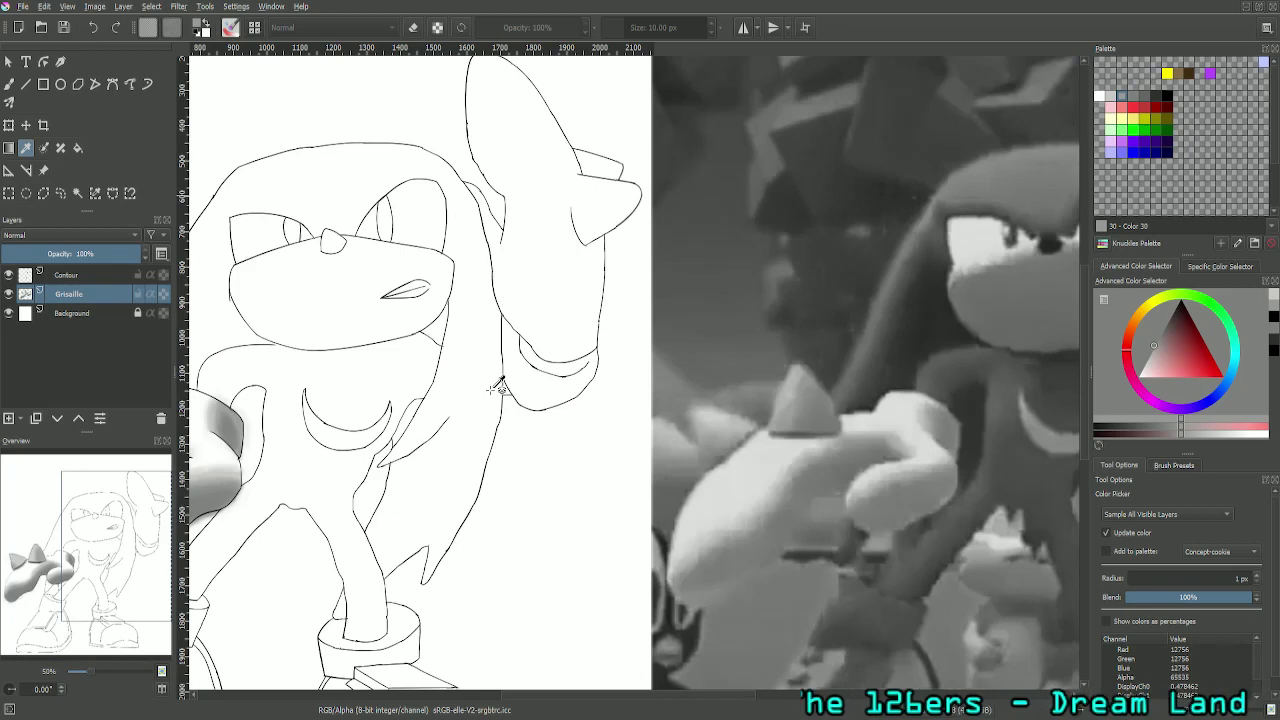
{"action": "mouse_move", "coordinate": [122, 556]}
{"action": "left_mouse_down"}
{"action": "mouse_move", "coordinate": [266, 548]}
{"action": "mouse_move", "coordinate": [212, 551]}
{"action": "left_mouse_up"}
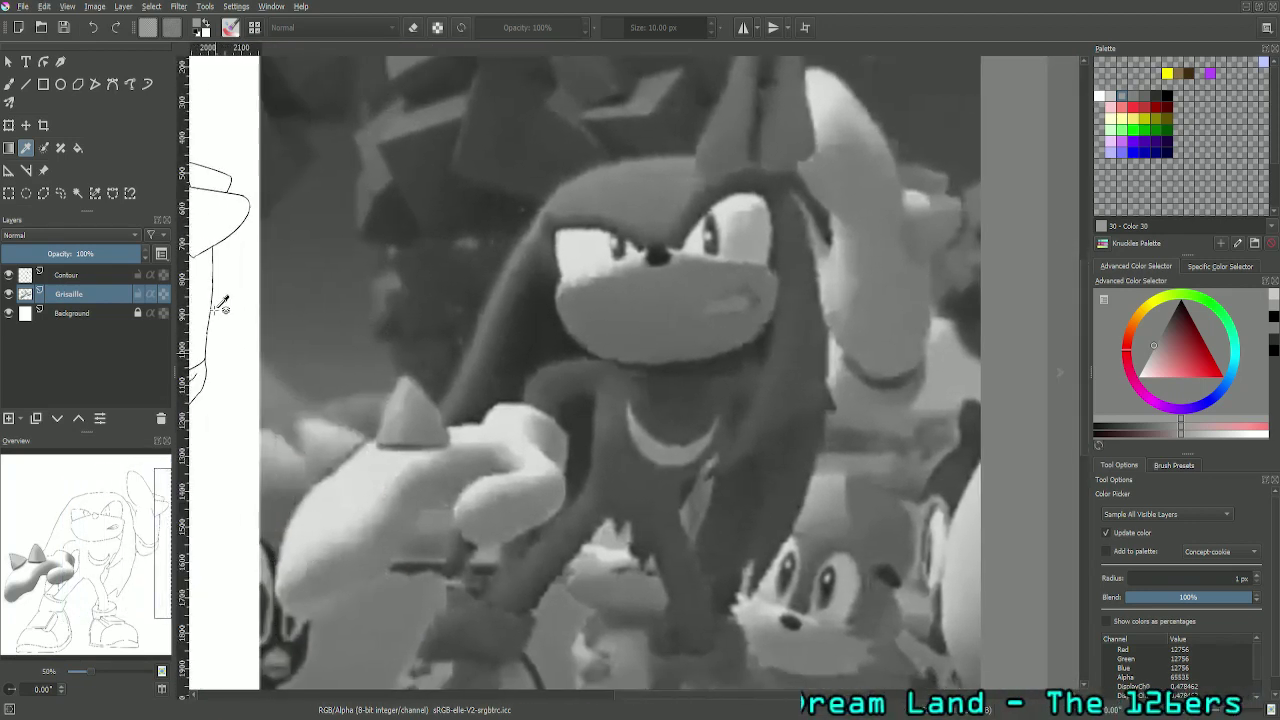
{"action": "left_click", "coordinate": [555, 362]}
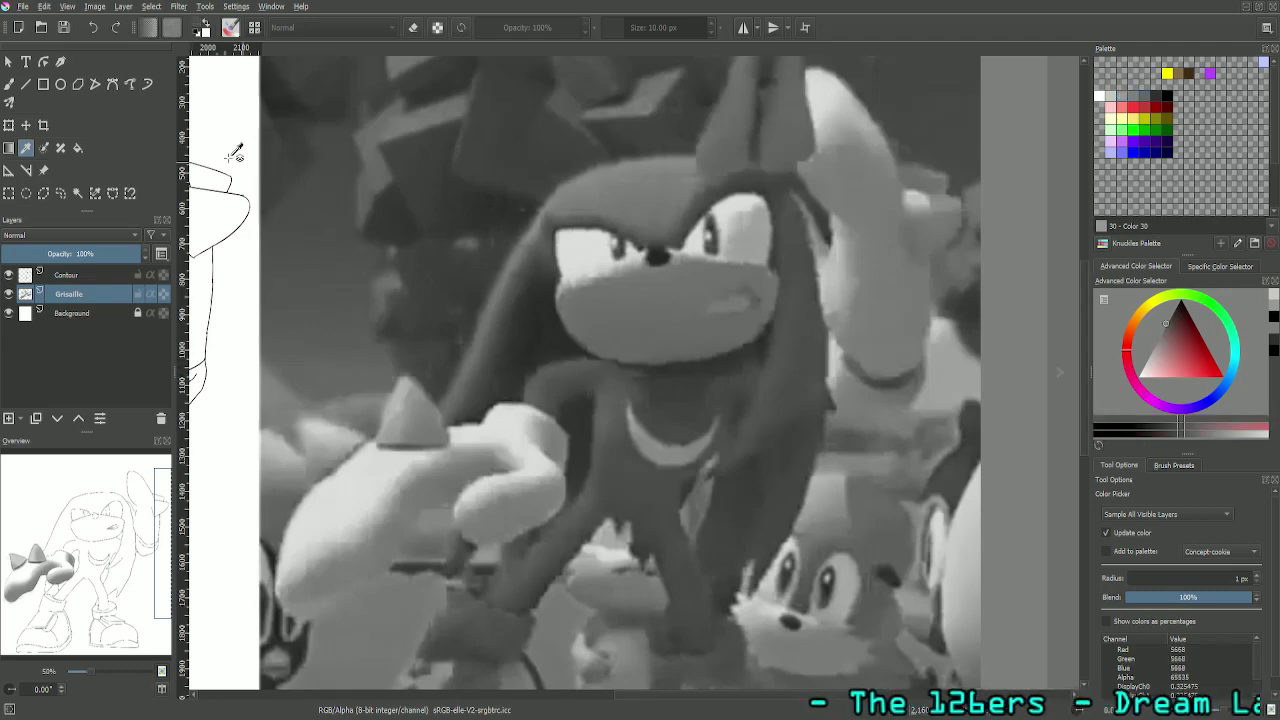
{"action": "left_click", "coordinate": [11, 87]}
{"action": "mouse_move", "coordinate": [147, 542]}
{"action": "left_mouse_down"}
{"action": "mouse_move", "coordinate": [127, 555]}
{"action": "mouse_move", "coordinate": [184, 535]}
{"action": "mouse_move", "coordinate": [190, 545]}
{"action": "mouse_move", "coordinate": [146, 565]}
{"action": "mouse_move", "coordinate": [52, 570]}
{"action": "mouse_move", "coordinate": [41, 556]}
{"action": "left_mouse_up"}
{"action": "scroll", "coordinate": [73, 530], "scroll_direction": "up", "scroll_amount": 2}
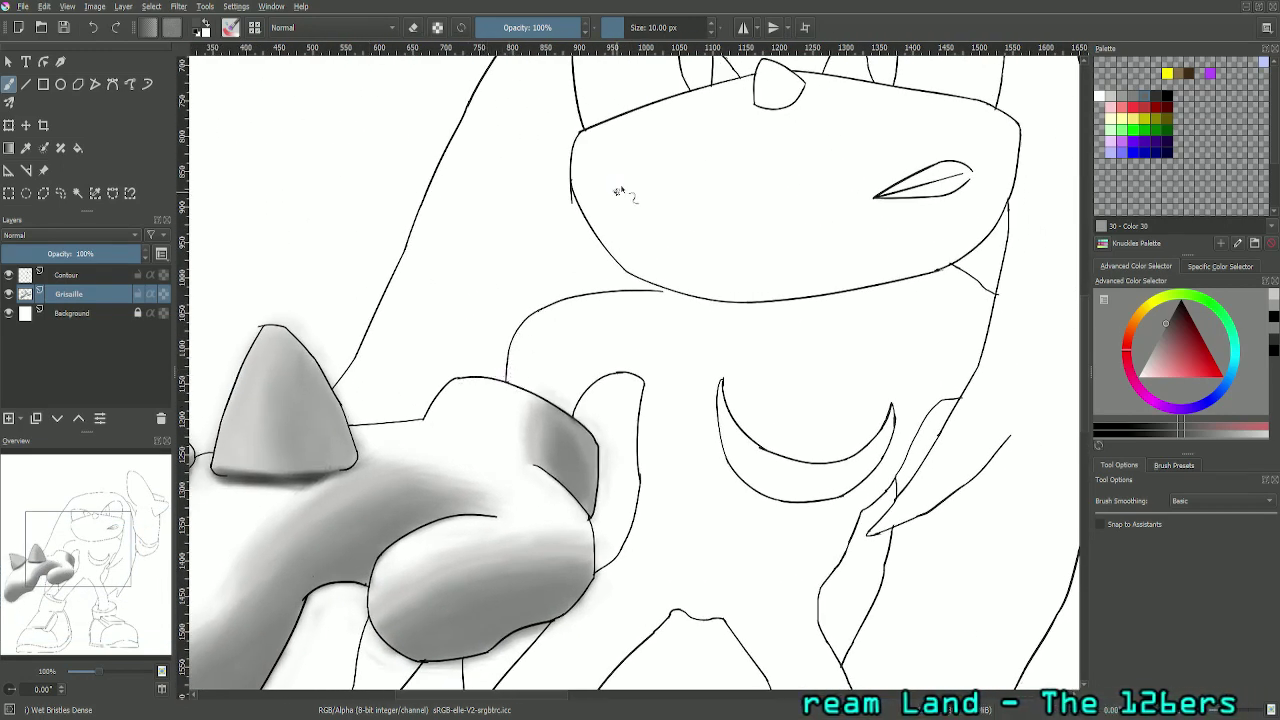
Step: Set the brush size to 50 px and paint a dark band along the bent arm's upper contour, from cuff to muzzle
{"action": "left_click", "coordinate": [675, 27]}
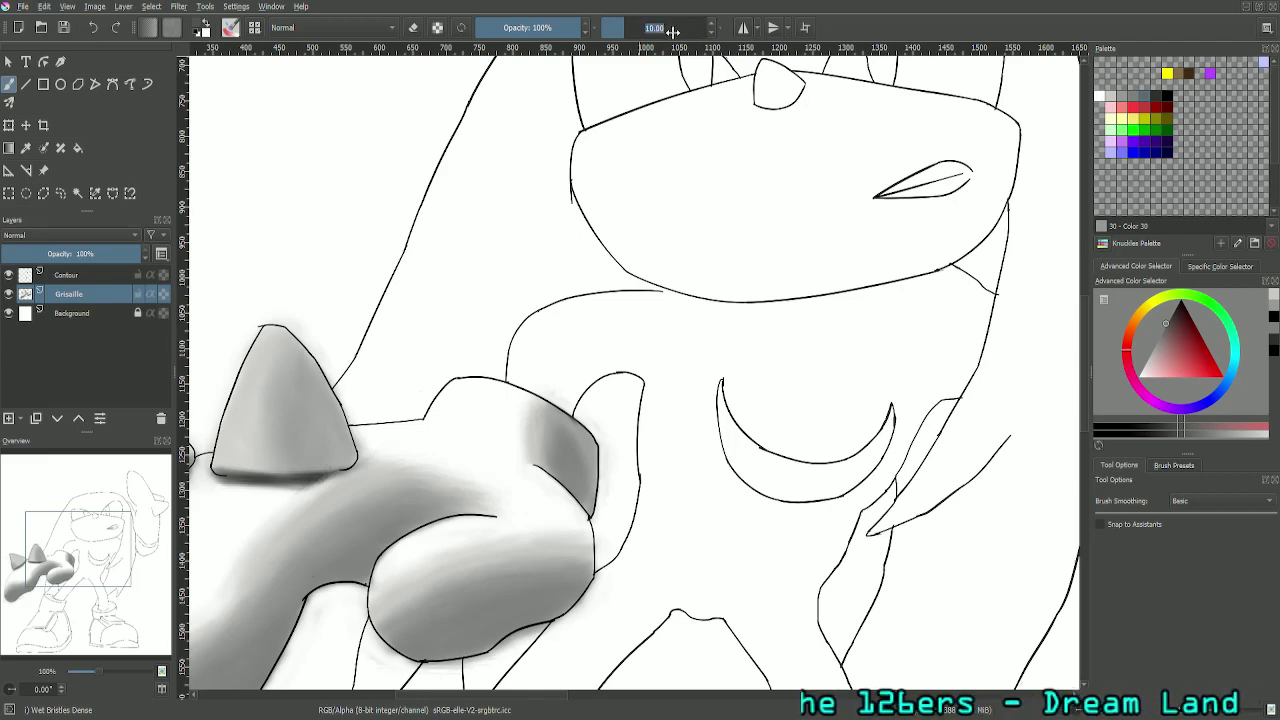
{"action": "key", "text": "Return"}
{"action": "key", "text": "minus"}
{"action": "key", "text": "minus"}
{"action": "key", "text": "minus"}
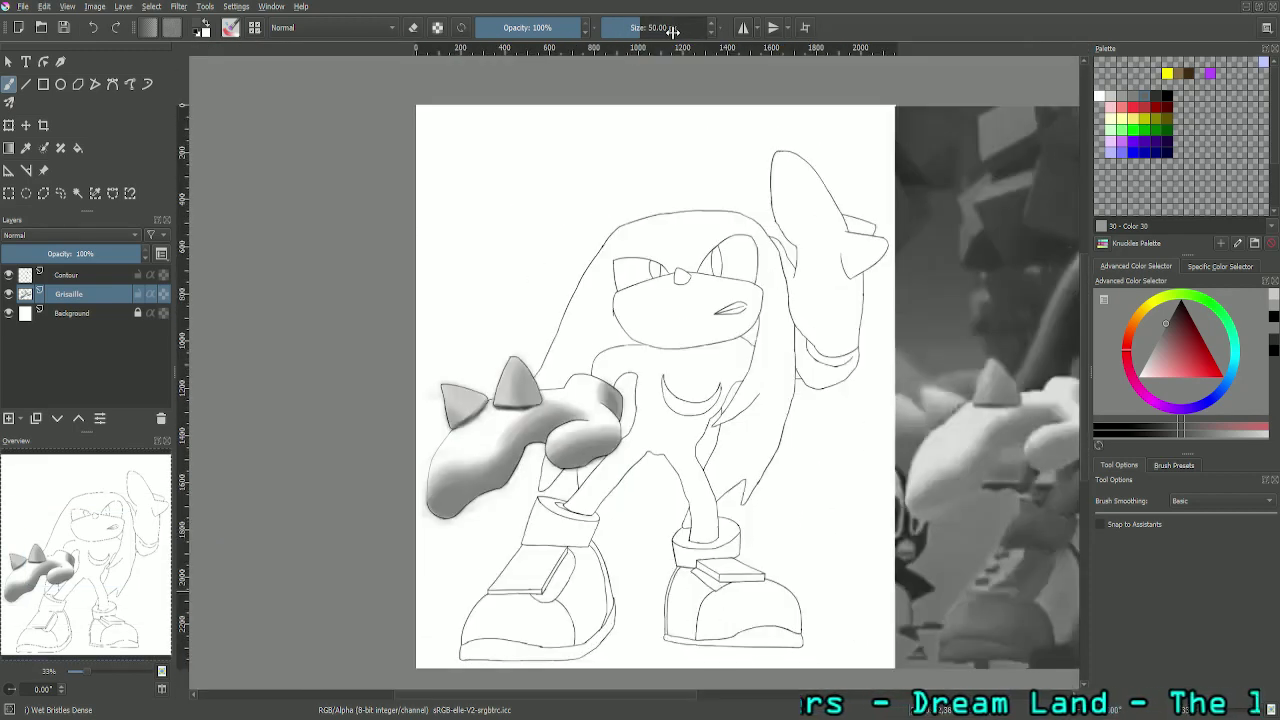
{"action": "left_click", "coordinate": [672, 31]}
{"action": "mouse_move", "coordinate": [74, 564]}
{"action": "left_mouse_down"}
{"action": "mouse_move", "coordinate": [137, 561]}
{"action": "mouse_move", "coordinate": [205, 503]}
{"action": "mouse_move", "coordinate": [224, 508]}
{"action": "left_mouse_up"}
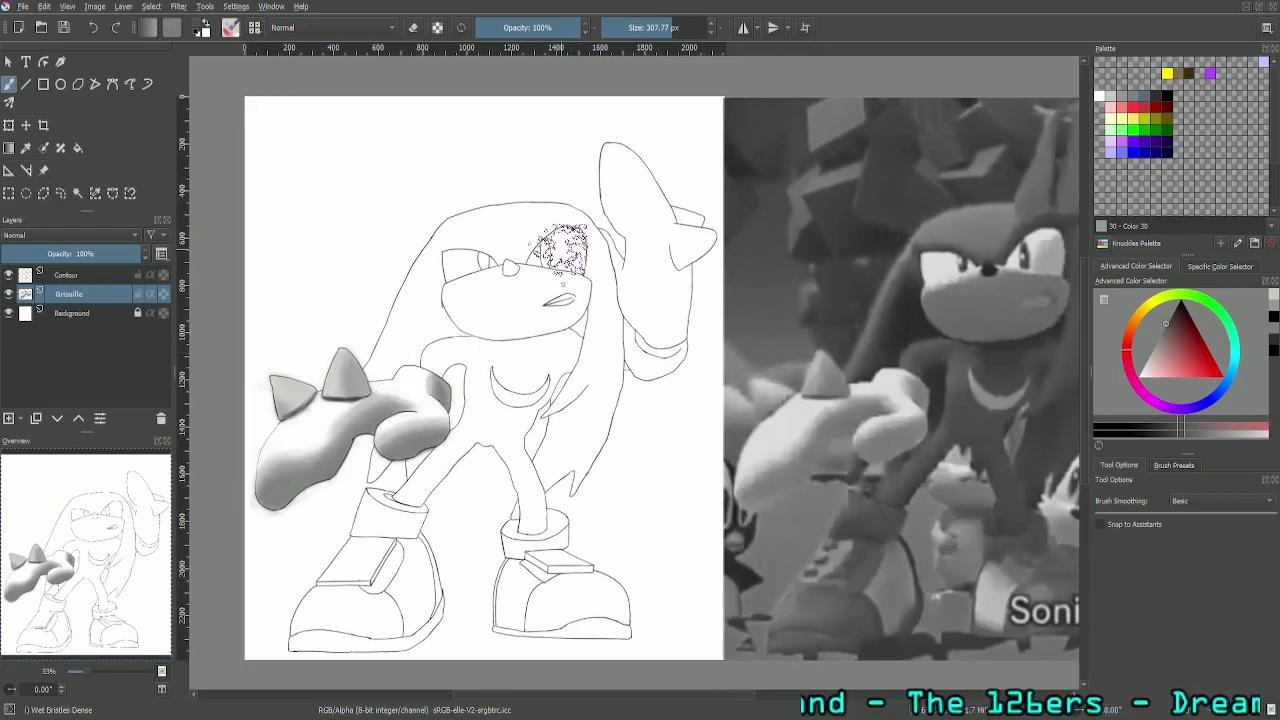
{"action": "left_click", "coordinate": [668, 27]}
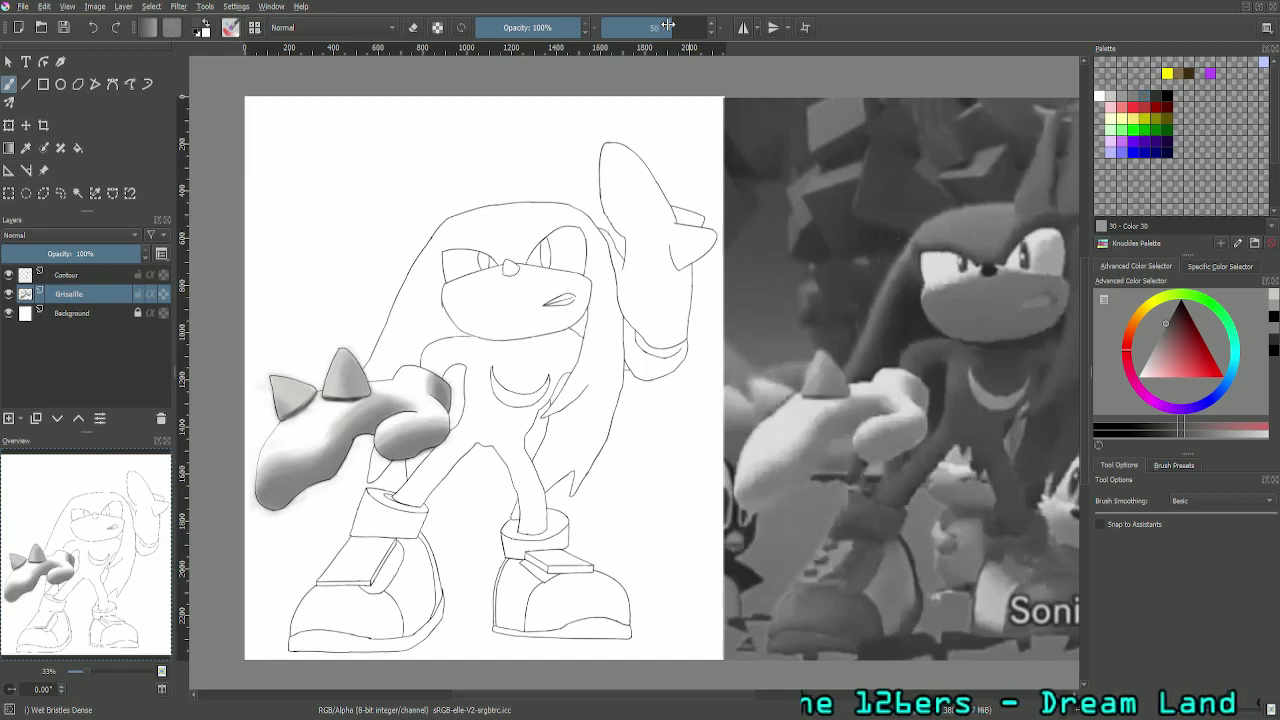
{"action": "type", "text": "50"}
{"action": "key", "text": "Return"}
{"action": "left_click", "coordinate": [668, 27]}
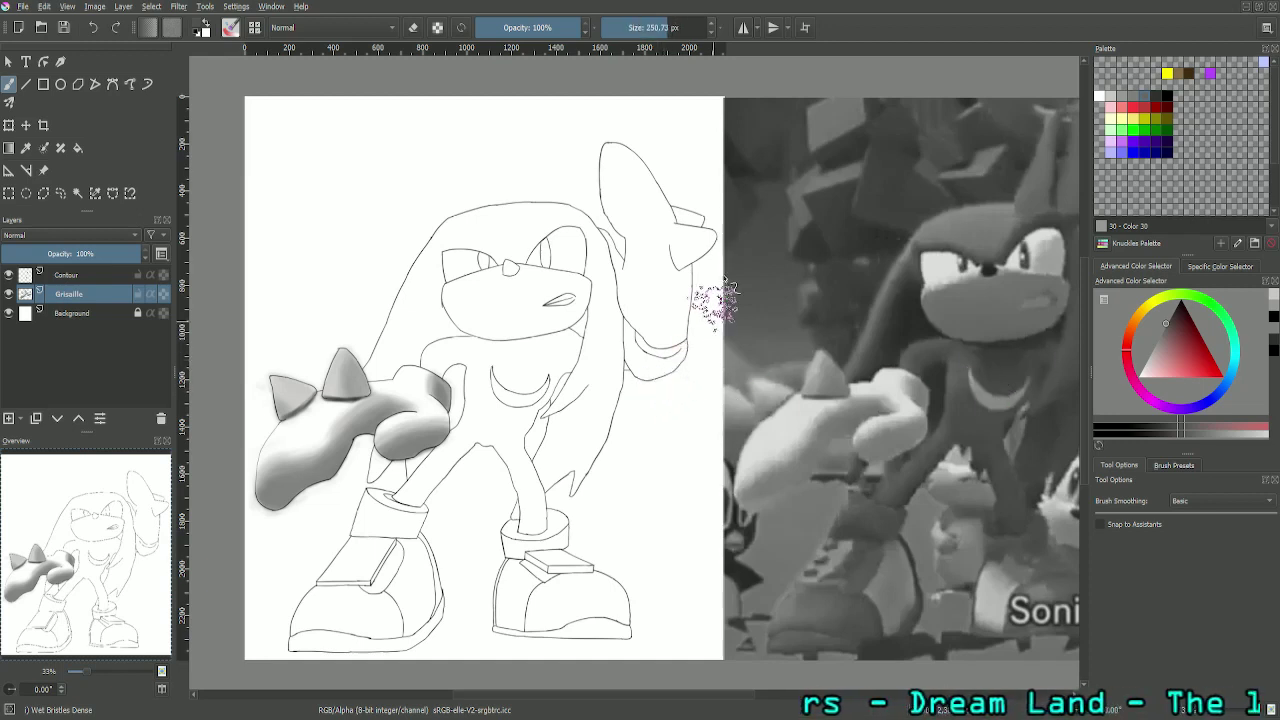
{"action": "left_click", "coordinate": [652, 37]}
{"action": "key", "text": "Return"}
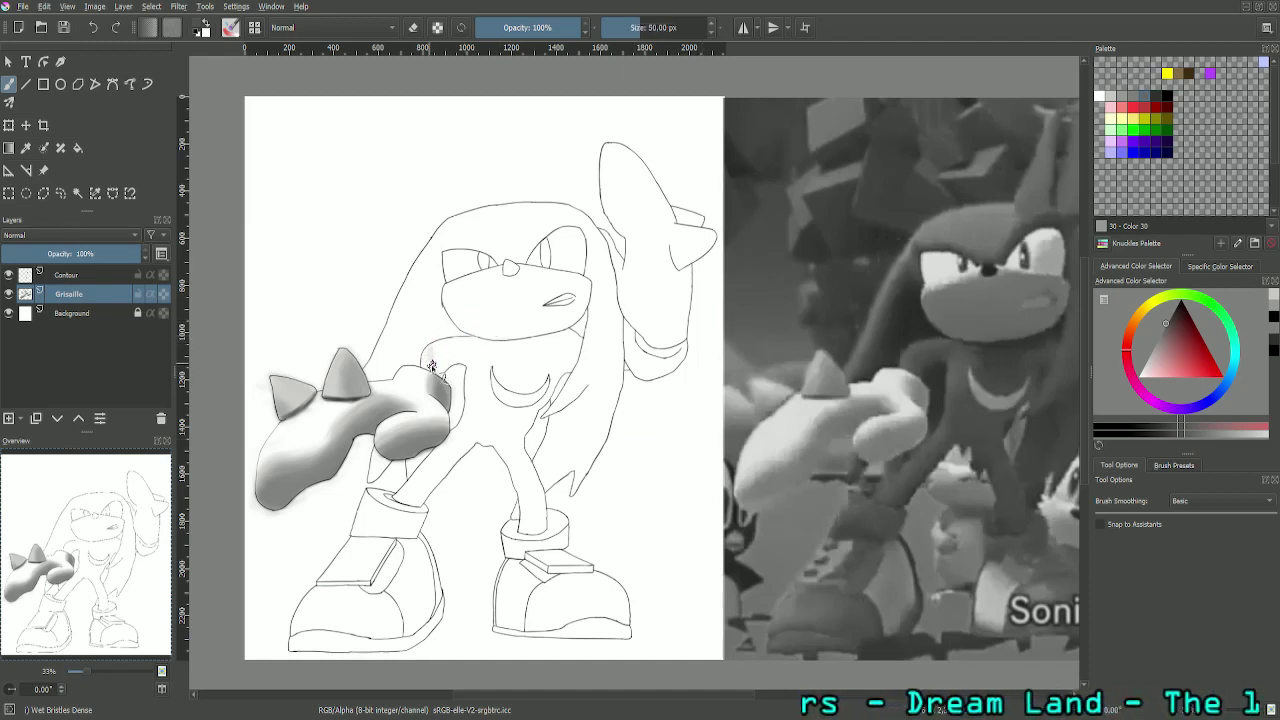
{"action": "left_click_drag", "start_coordinate": [432, 366], "coordinate": [430, 352]}
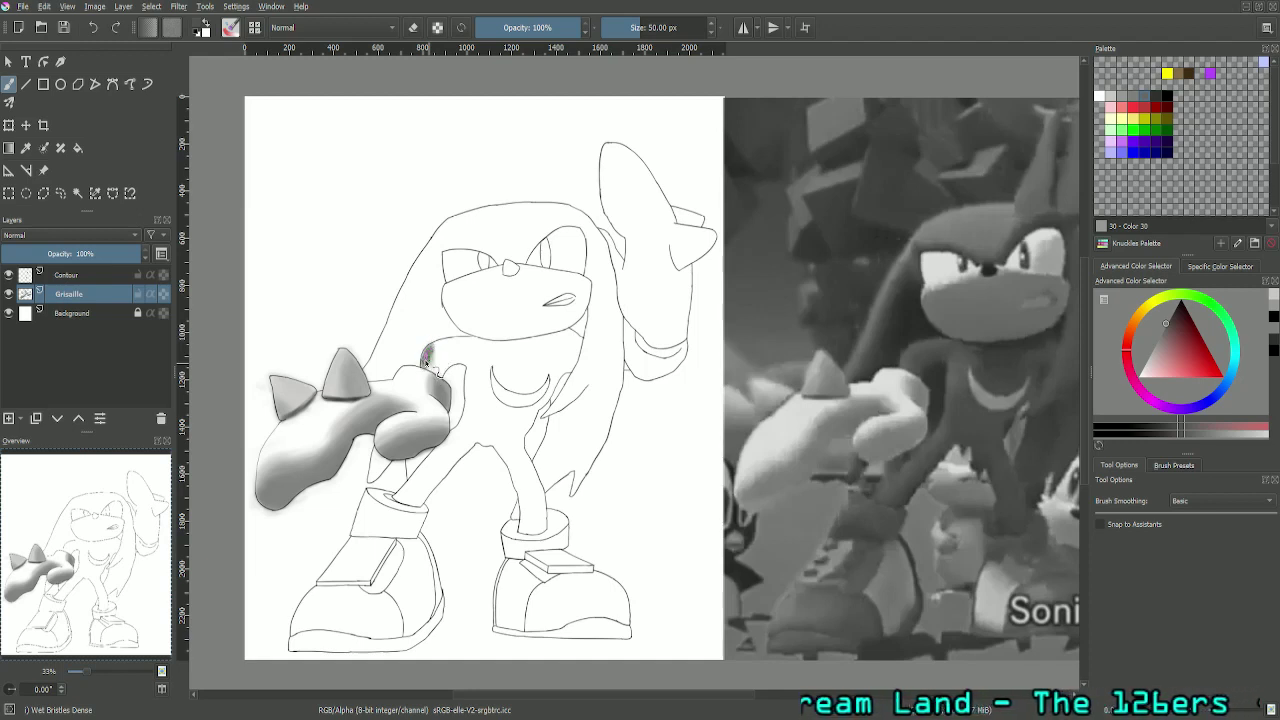
{"action": "mouse_move", "coordinate": [426, 364]}
{"action": "left_mouse_down"}
{"action": "mouse_move", "coordinate": [435, 345]}
{"action": "mouse_move", "coordinate": [461, 341]}
{"action": "mouse_move", "coordinate": [450, 342]}
{"action": "left_mouse_up"}
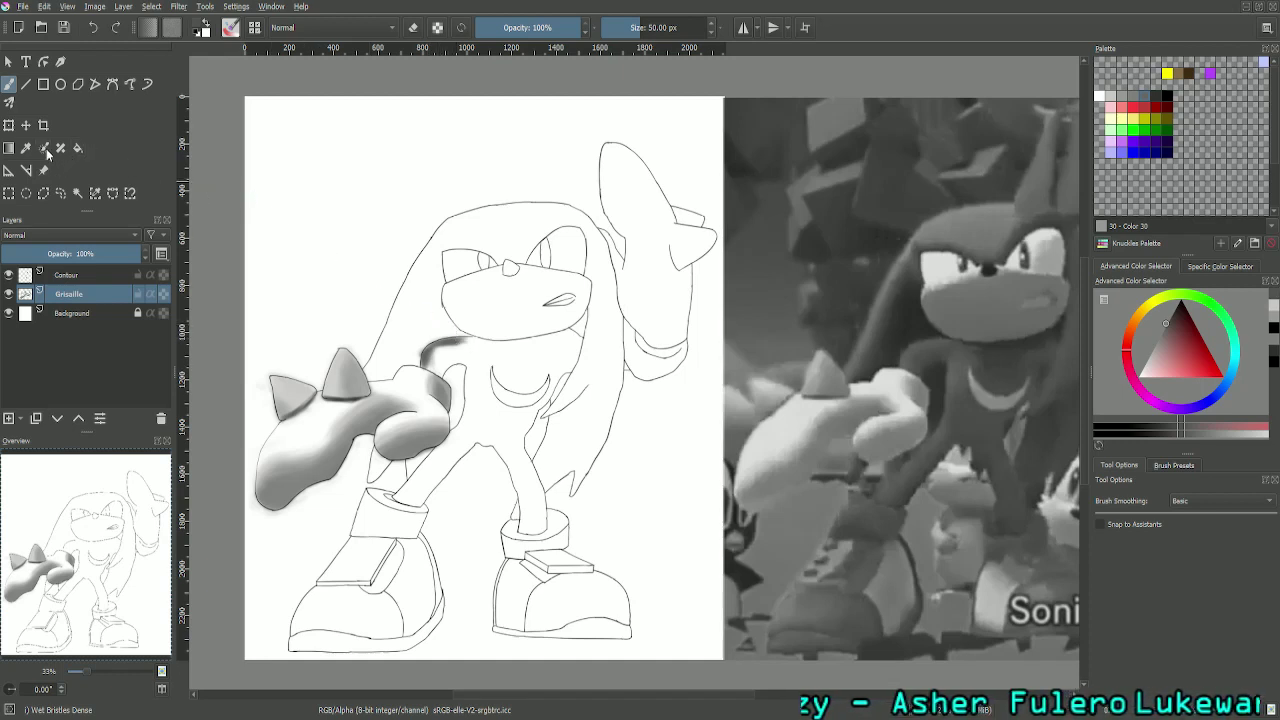
Step: Rework the dark band along the bent arm's upper contour with Color 31, extending it beneath the muzzle
{"action": "left_click", "coordinate": [26, 147]}
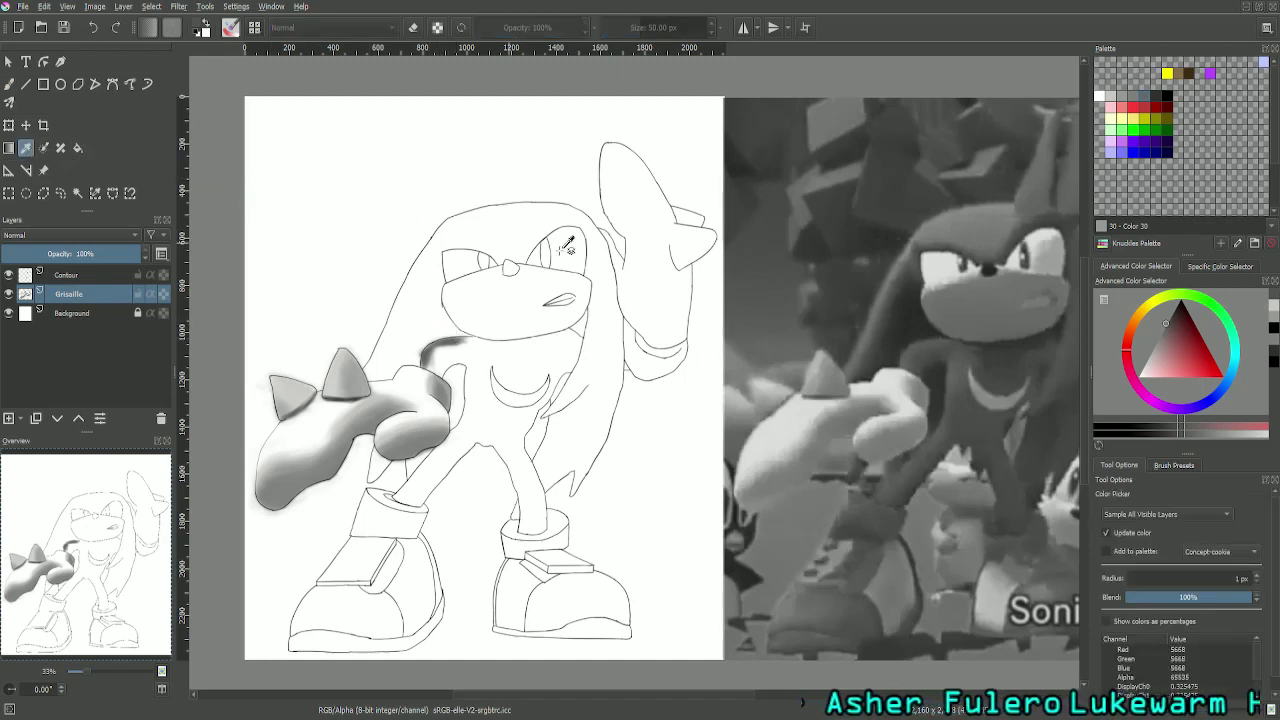
{"action": "left_click", "coordinate": [928, 318]}
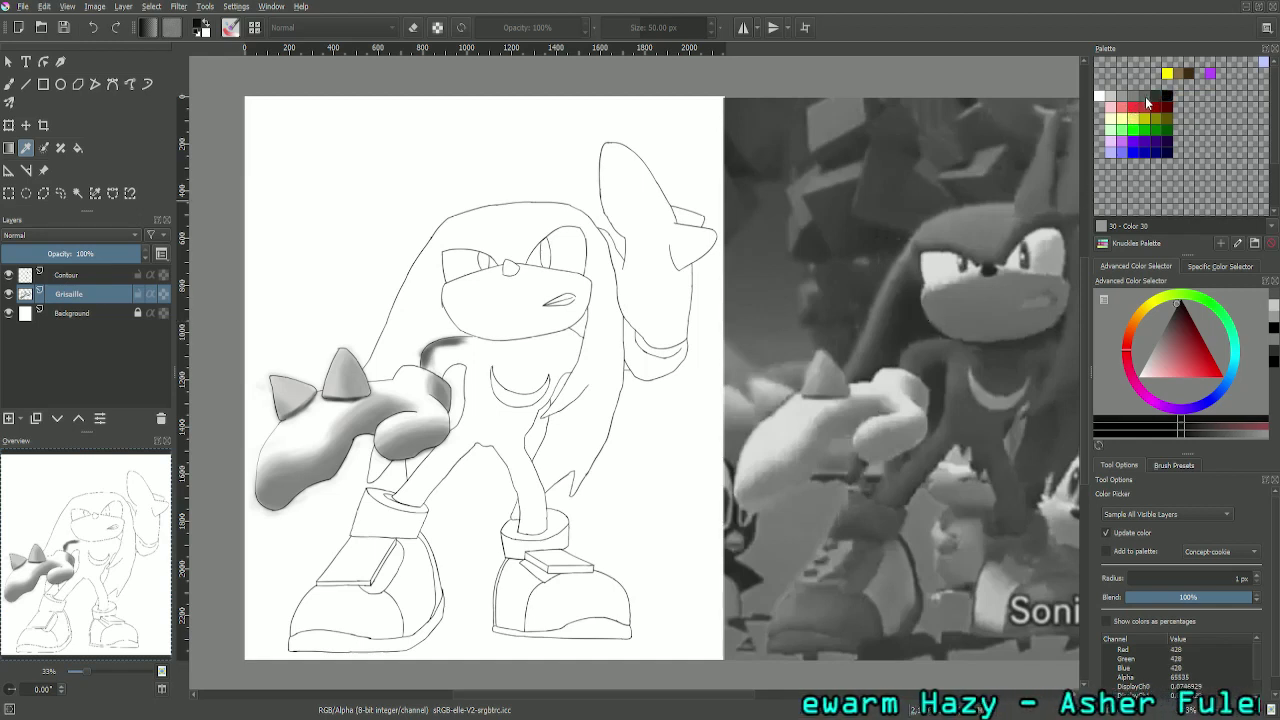
{"action": "left_click", "coordinate": [1147, 103]}
{"action": "left_click", "coordinate": [9, 84]}
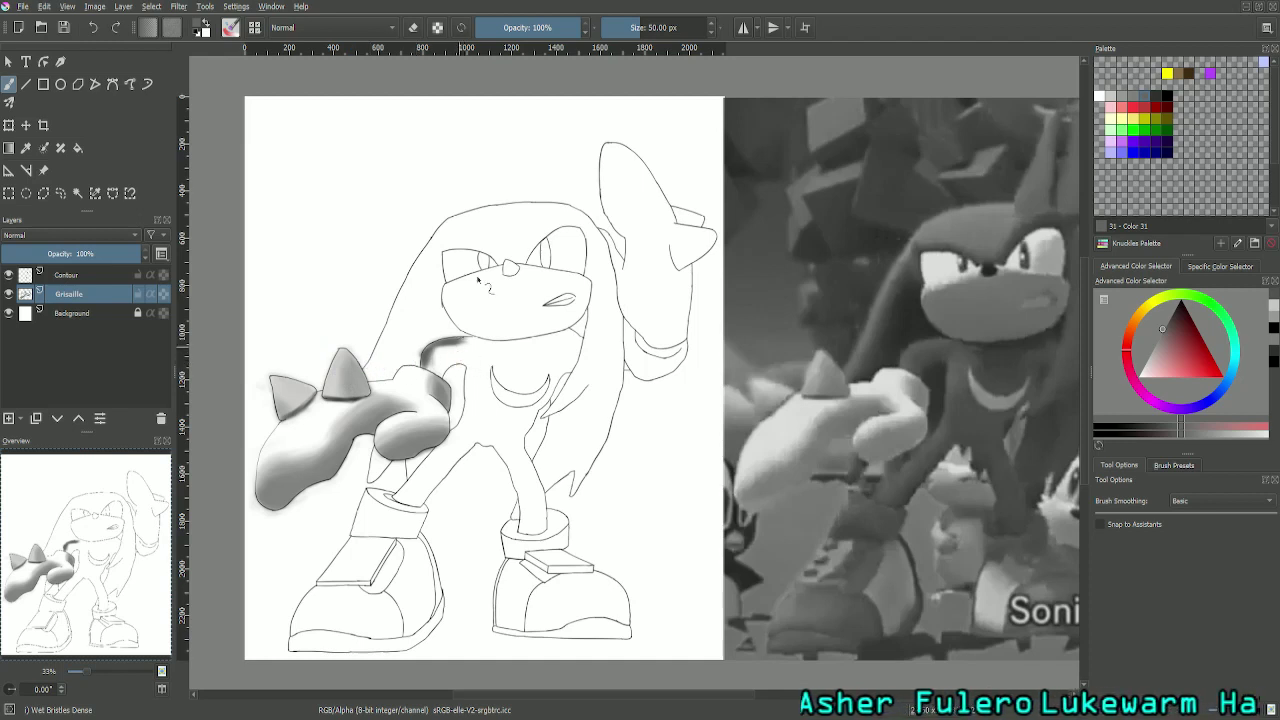
{"action": "scroll", "coordinate": [506, 198], "scroll_direction": "up", "scroll_amount": 1}
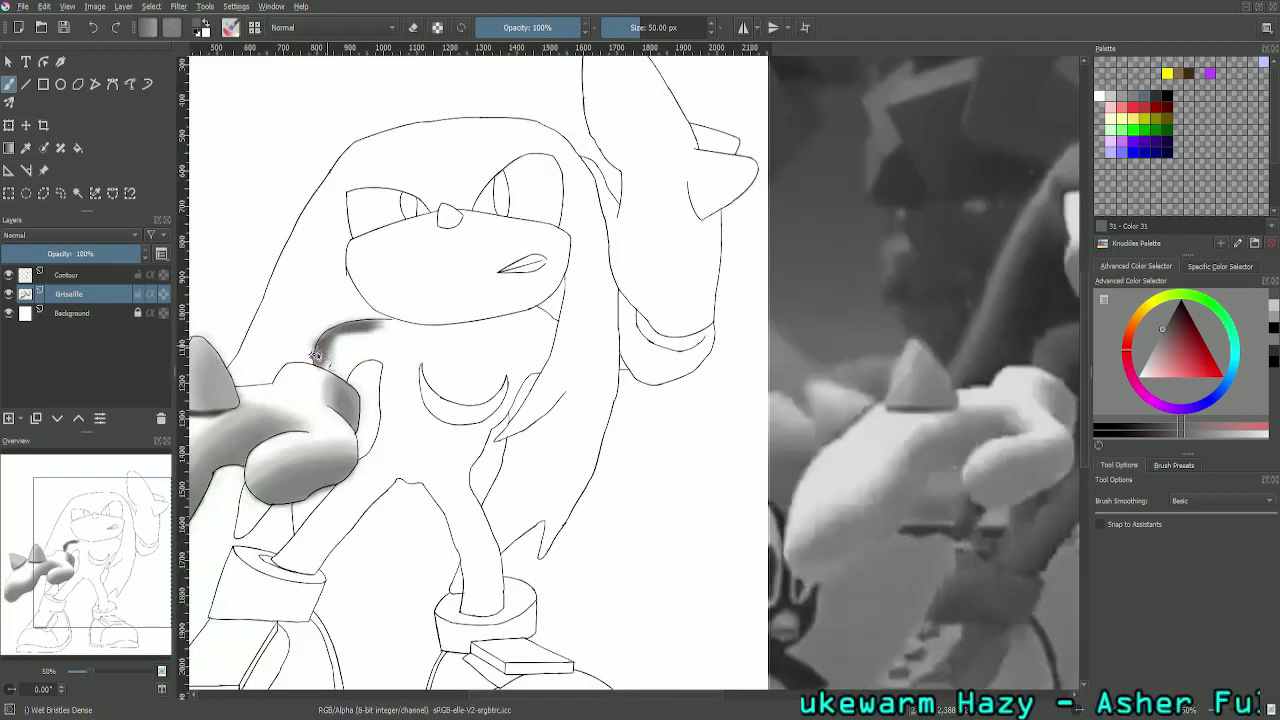
{"action": "left_click_drag", "start_coordinate": [318, 365], "coordinate": [337, 330]}
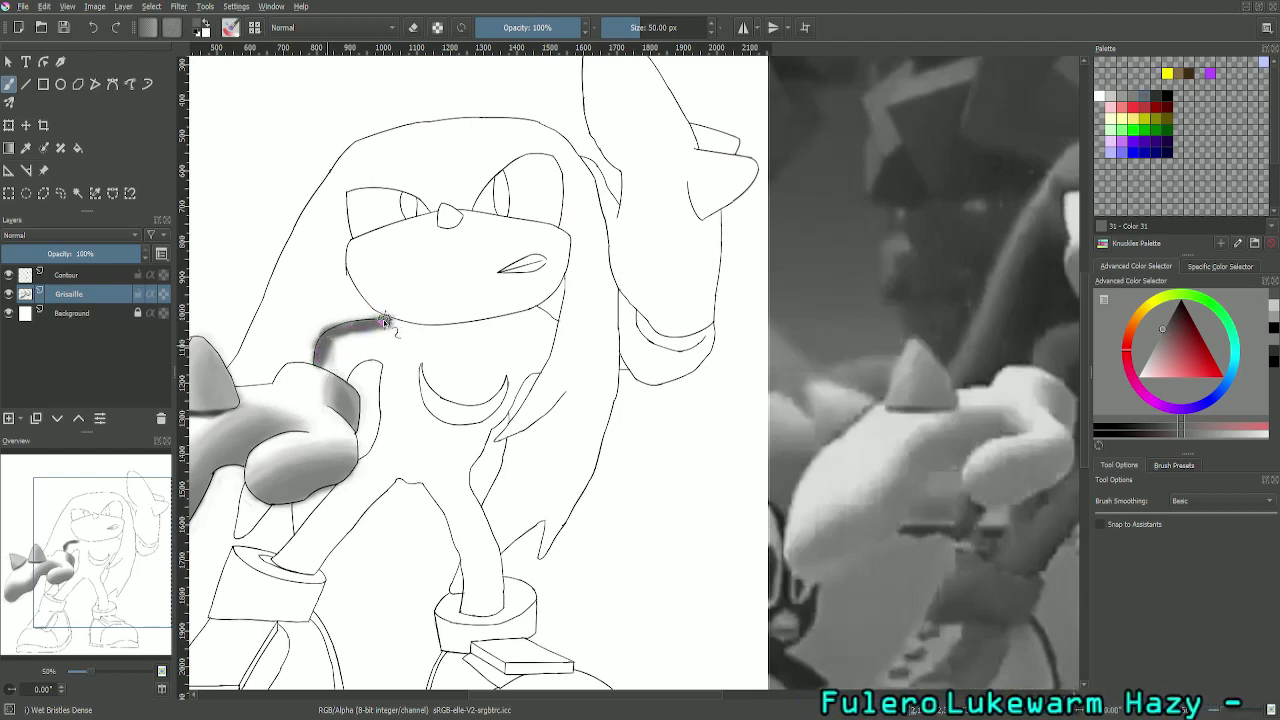
{"action": "mouse_move", "coordinate": [383, 319]}
{"action": "left_mouse_down"}
{"action": "mouse_move", "coordinate": [343, 326]}
{"action": "mouse_move", "coordinate": [320, 340]}
{"action": "mouse_move", "coordinate": [338, 332]}
{"action": "mouse_move", "coordinate": [319, 359]}
{"action": "mouse_move", "coordinate": [346, 332]}
{"action": "left_mouse_up"}
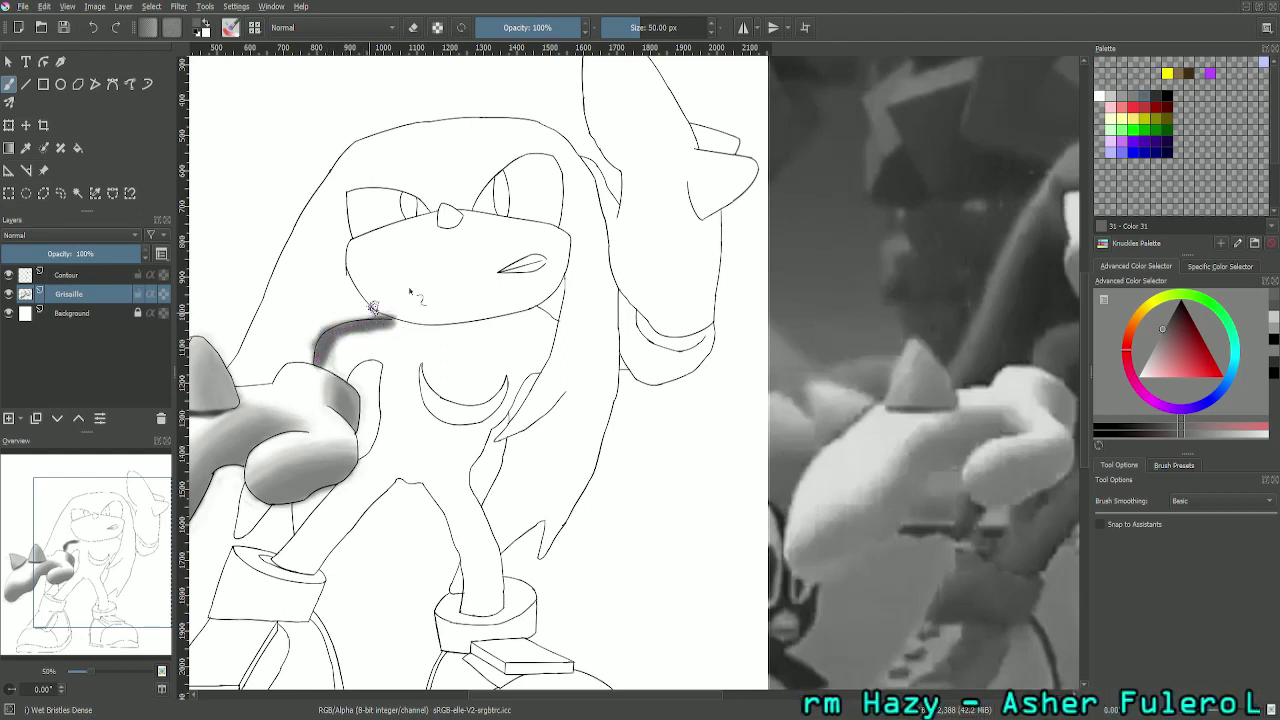
Step: Sample the reference upper arm's dark gray and paint a curved shadow along the bent arm's inner contour above the cuff
{"action": "left_click_drag", "start_coordinate": [91, 525], "coordinate": [175, 520]}
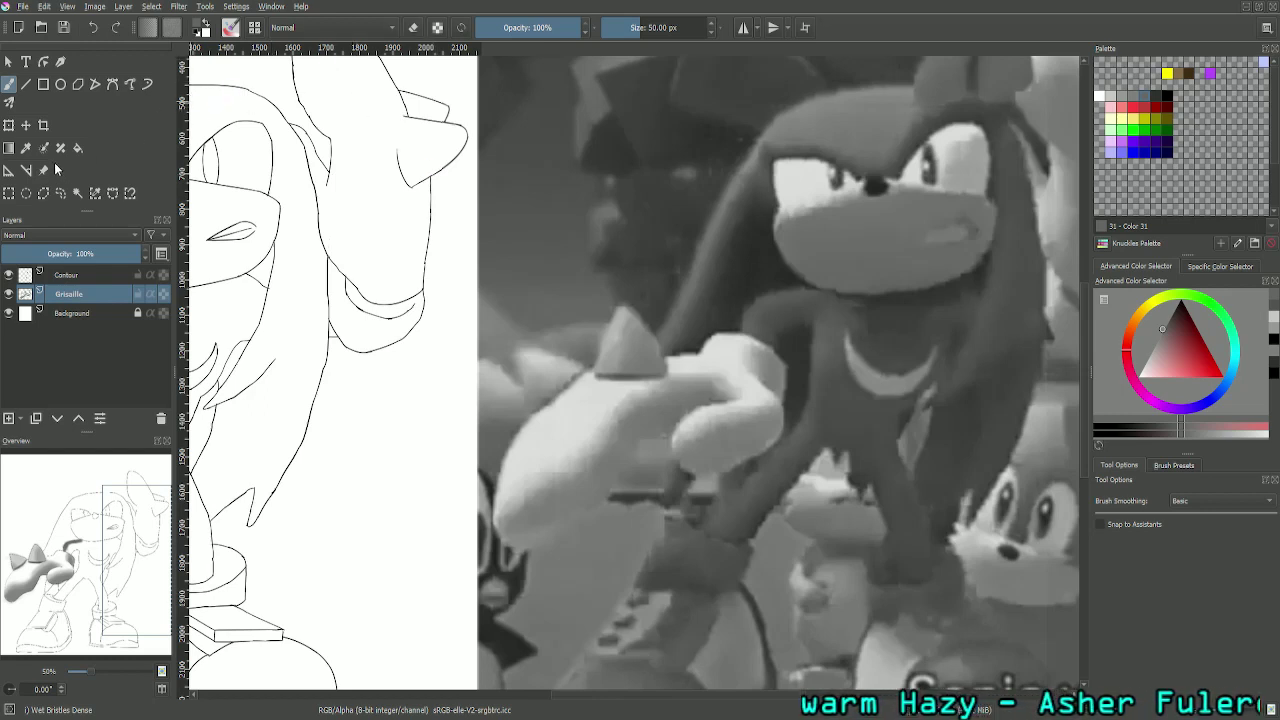
{"action": "left_click", "coordinate": [27, 149]}
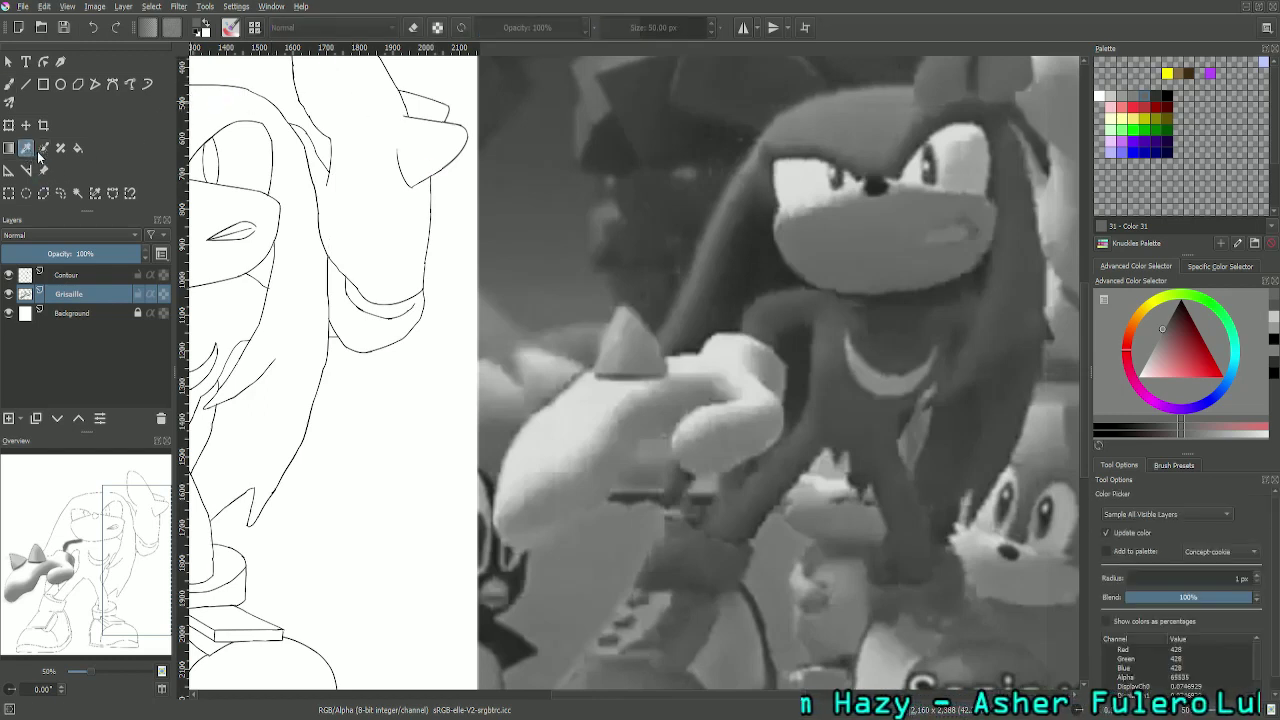
{"action": "left_click", "coordinate": [788, 318]}
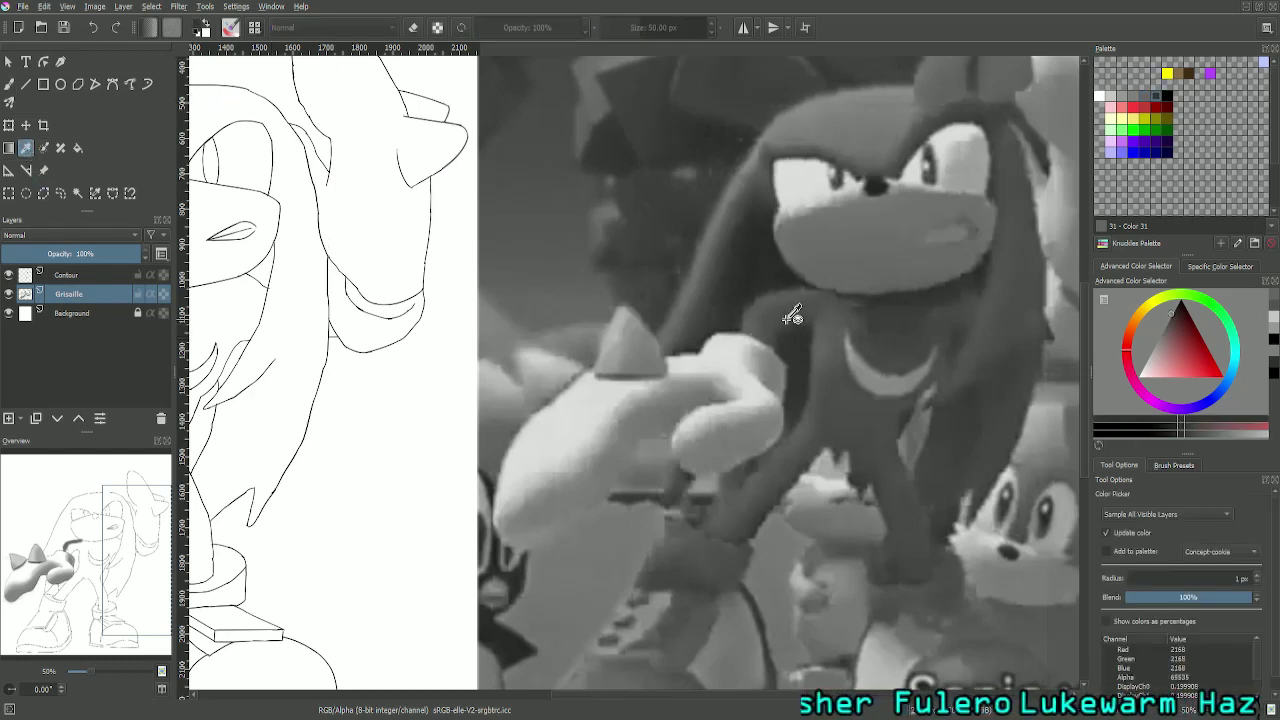
{"action": "left_click", "coordinate": [776, 326]}
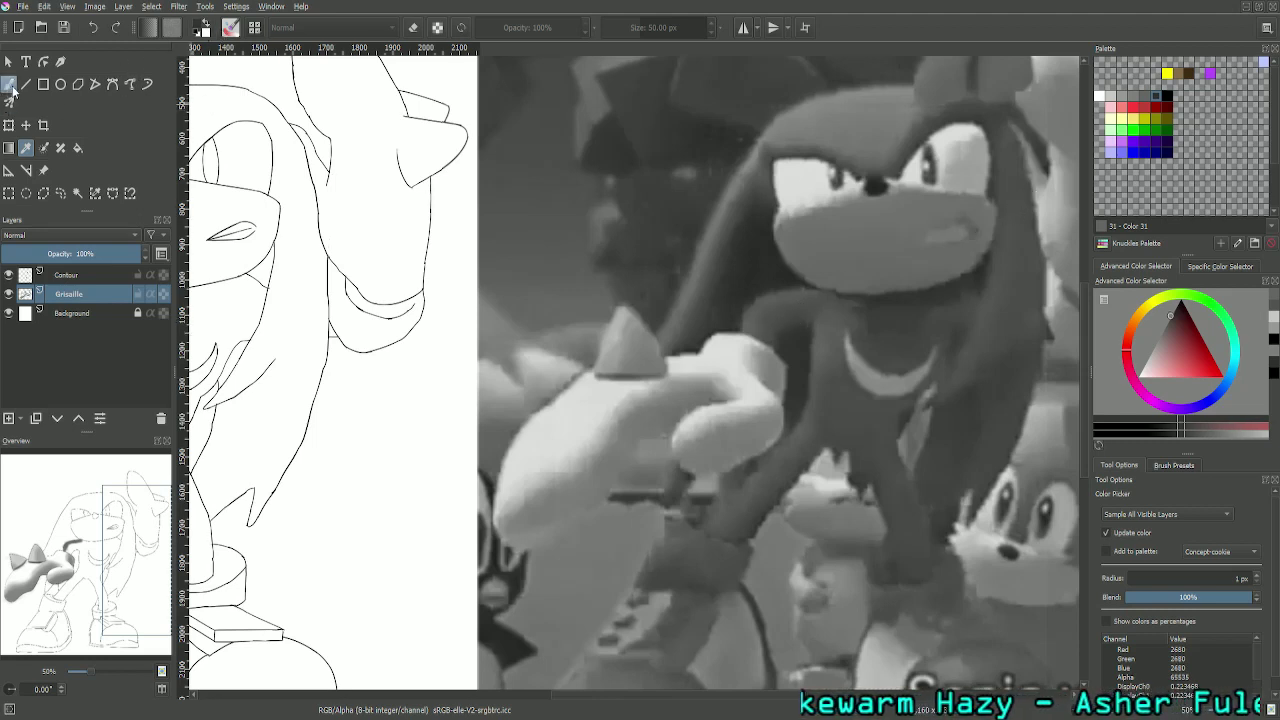
{"action": "left_click", "coordinate": [10, 85]}
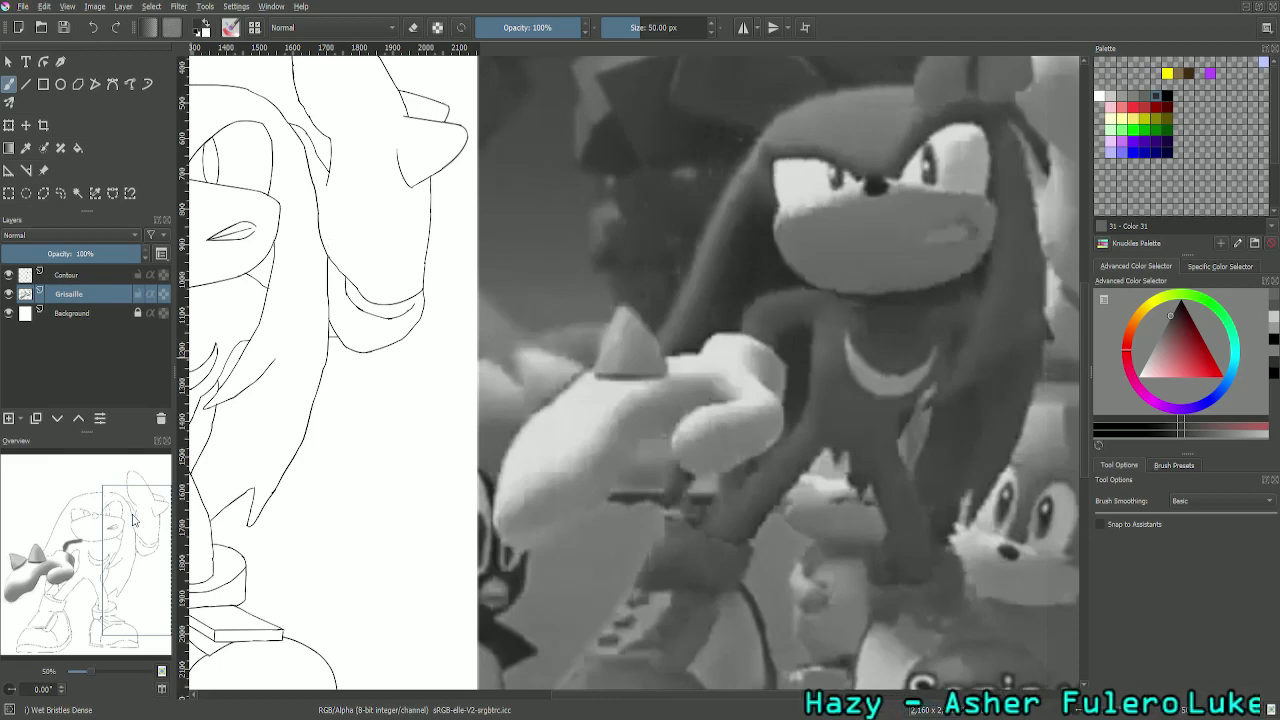
{"action": "left_click_drag", "start_coordinate": [133, 520], "coordinate": [73, 518]}
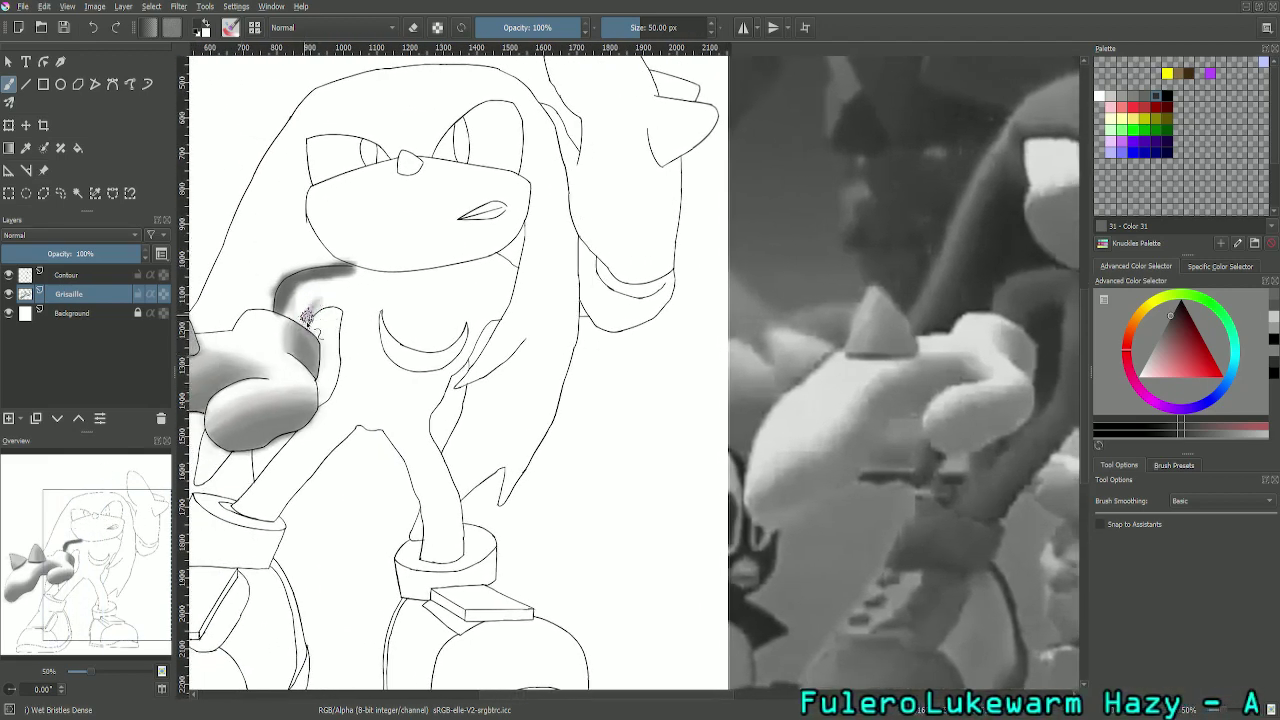
{"action": "left_click_drag", "start_coordinate": [306, 334], "coordinate": [325, 300]}
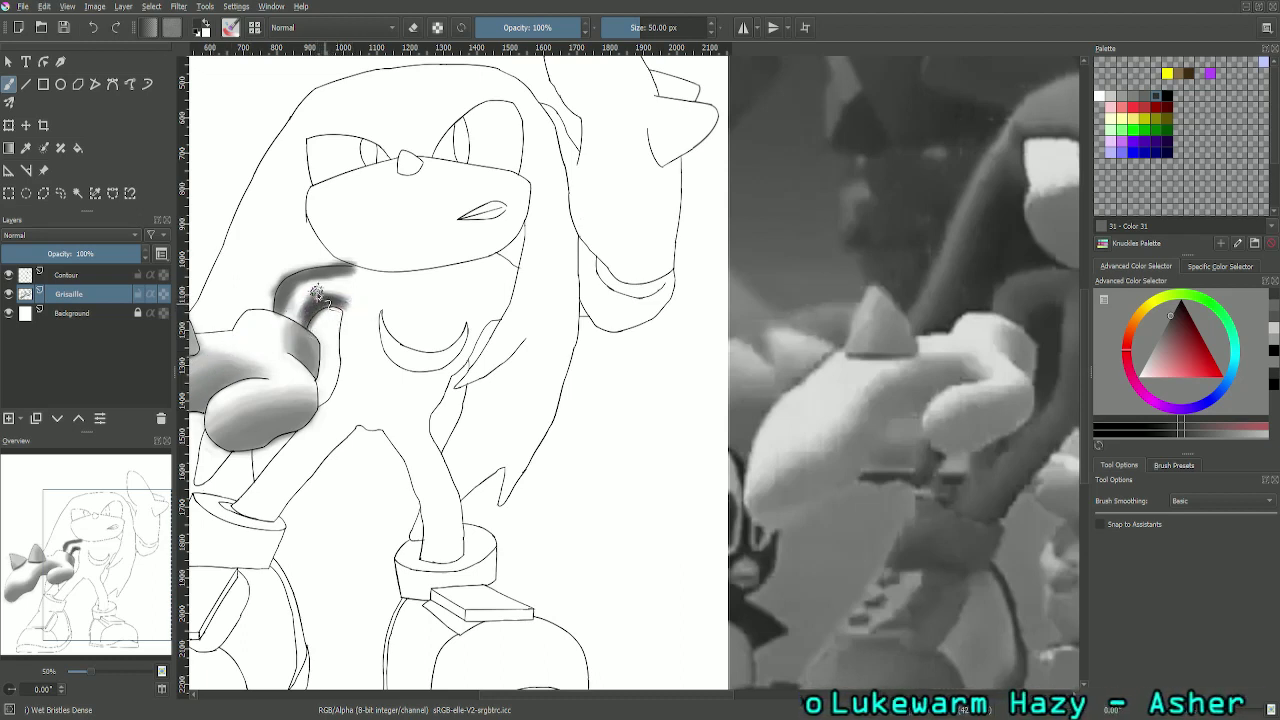
{"action": "left_click_drag", "start_coordinate": [311, 306], "coordinate": [340, 296]}
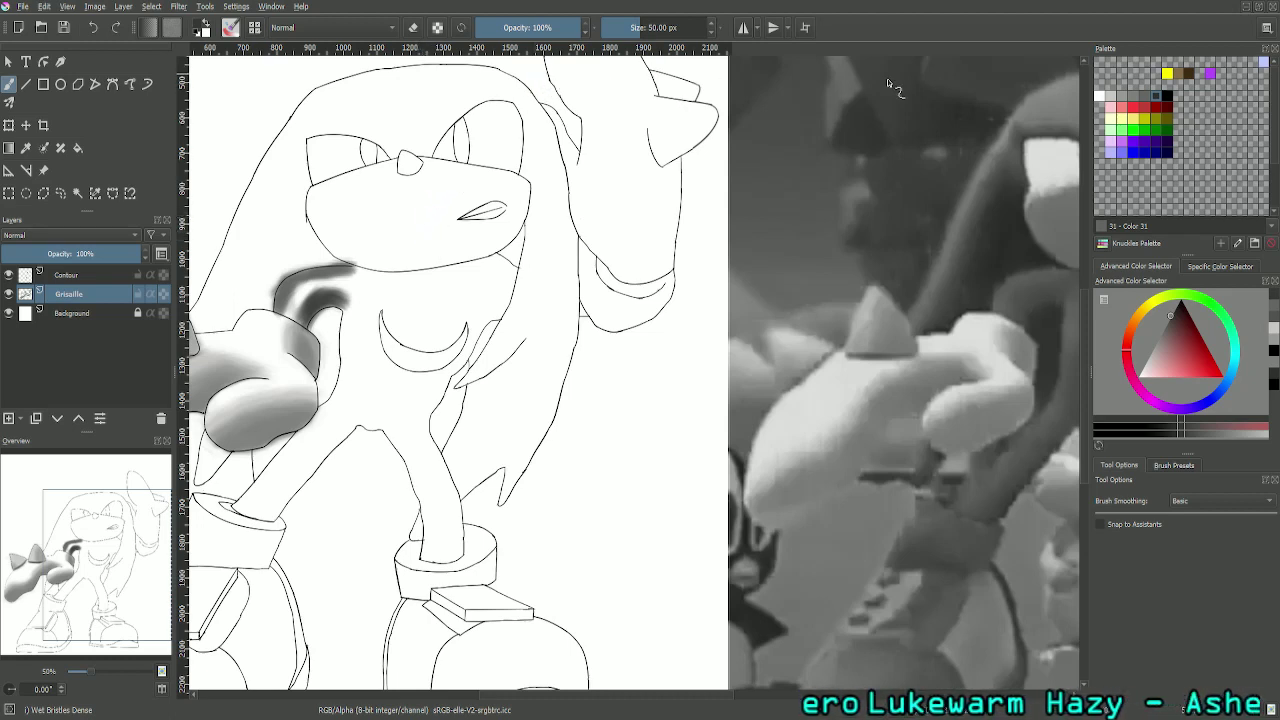
Step: Fill the bent arm between its upper dark band and the inner contour shadow with Color 31
{"action": "left_click", "coordinate": [1145, 97]}
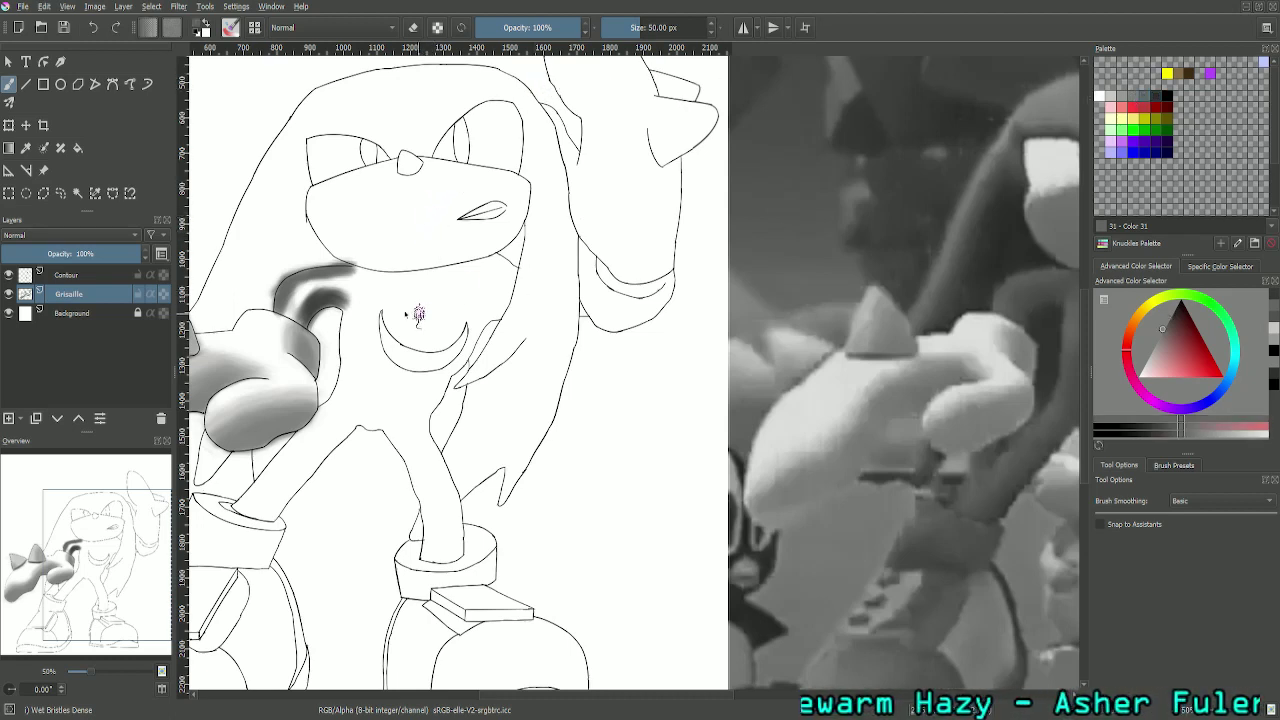
{"action": "mouse_move", "coordinate": [313, 283]}
{"action": "left_mouse_down"}
{"action": "mouse_move", "coordinate": [340, 281]}
{"action": "mouse_move", "coordinate": [306, 291]}
{"action": "mouse_move", "coordinate": [344, 284]}
{"action": "mouse_move", "coordinate": [294, 297]}
{"action": "mouse_move", "coordinate": [296, 318]}
{"action": "mouse_move", "coordinate": [292, 308]}
{"action": "left_mouse_up"}
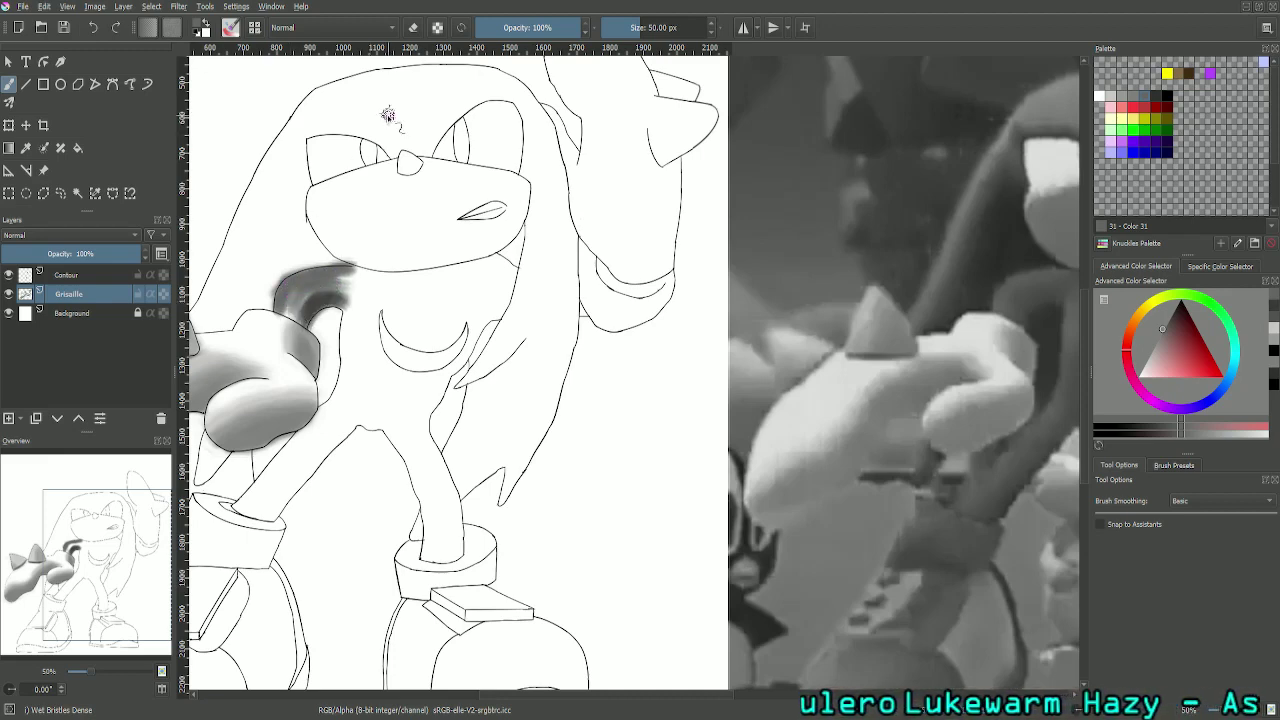
{"action": "key", "text": "ctrl+minus"}
{"action": "key", "text": "ctrl+plus"}
{"action": "key", "text": "ctrl+plus"}
{"action": "key", "text": "ctrl+plus"}
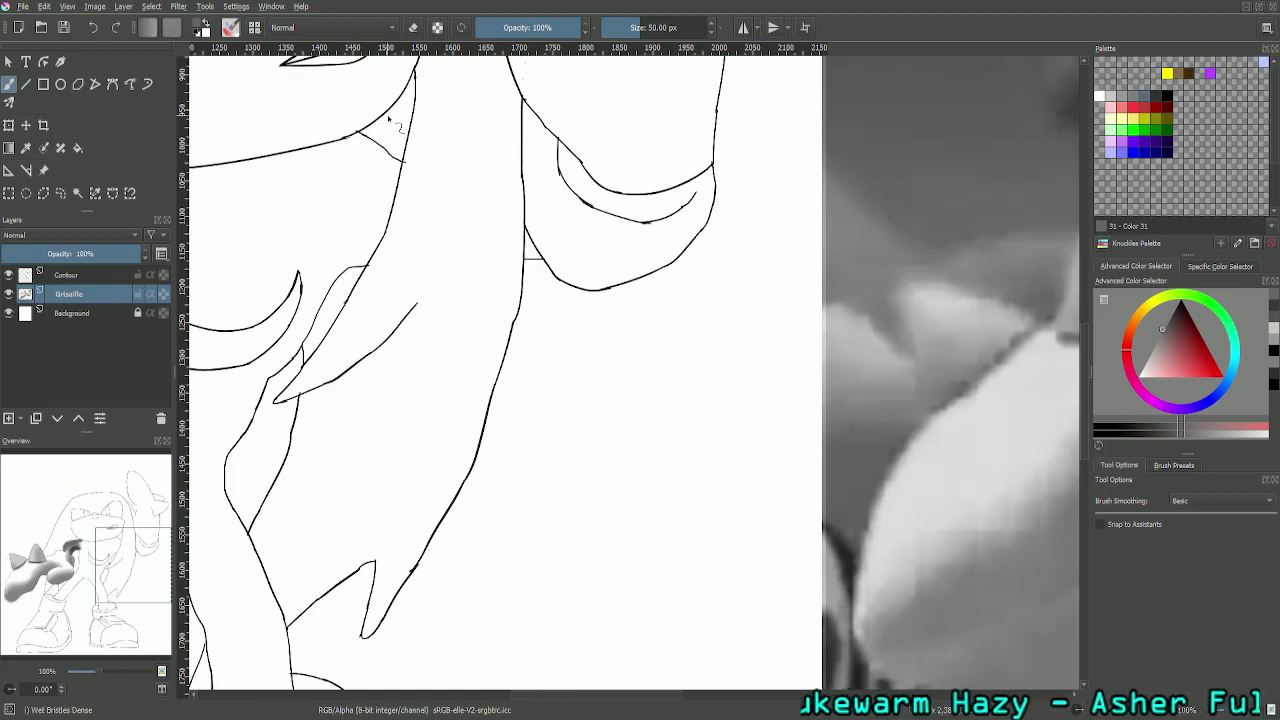
{"action": "left_click_drag", "start_coordinate": [141, 557], "coordinate": [84, 553]}
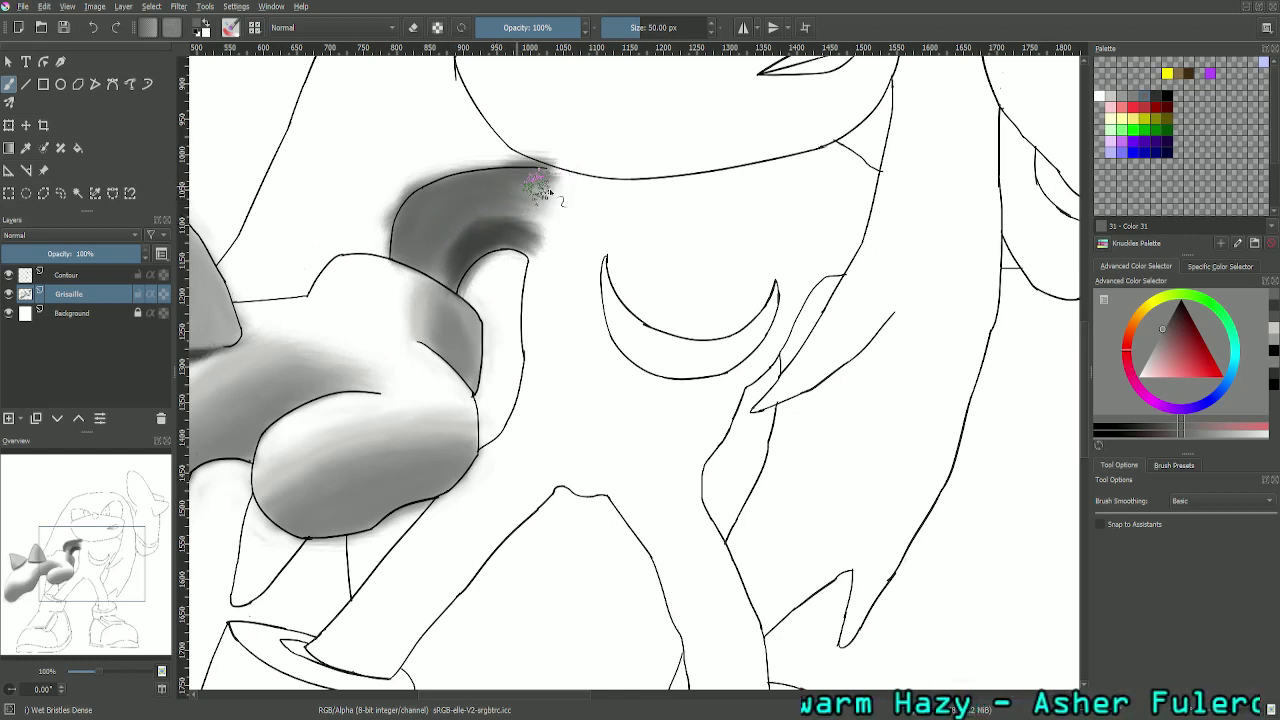
Step: Deepen the curved shadow along the bent arm's inner contour with Color 32, reducing the brush size to 25 px
{"action": "left_click", "coordinate": [1155, 95]}
{"action": "left_click_drag", "start_coordinate": [455, 255], "coordinate": [464, 237]}
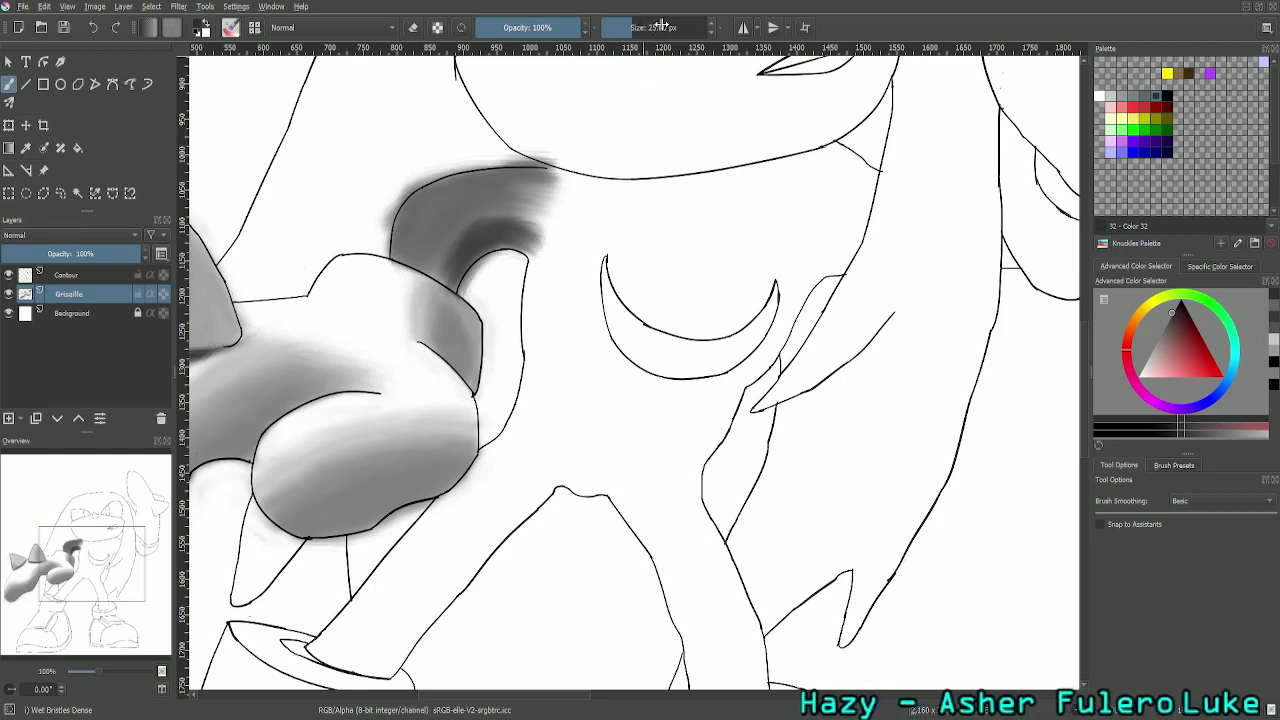
{"action": "key", "text": "plus"}
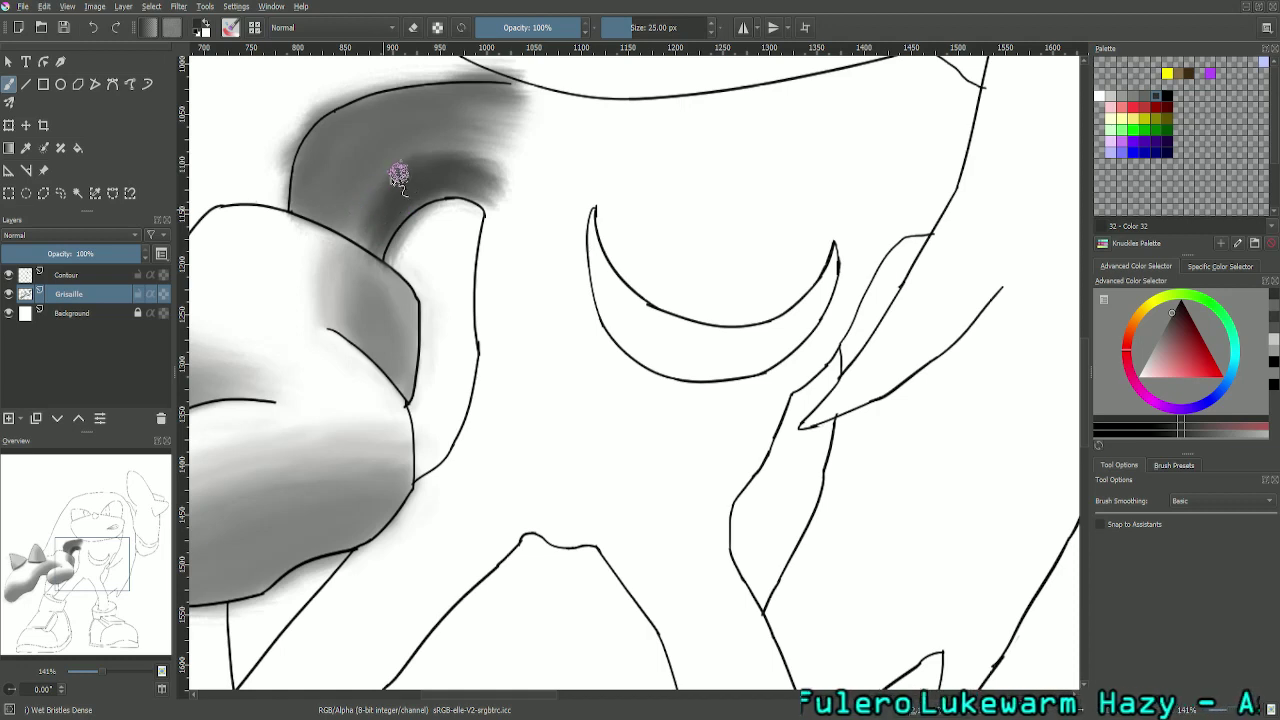
{"action": "mouse_move", "coordinate": [362, 211]}
{"action": "left_mouse_down"}
{"action": "mouse_move", "coordinate": [399, 167]}
{"action": "mouse_move", "coordinate": [357, 226]}
{"action": "mouse_move", "coordinate": [390, 194]}
{"action": "mouse_move", "coordinate": [369, 235]}
{"action": "mouse_move", "coordinate": [381, 250]}
{"action": "mouse_move", "coordinate": [389, 229]}
{"action": "mouse_move", "coordinate": [369, 243]}
{"action": "mouse_move", "coordinate": [381, 252]}
{"action": "mouse_move", "coordinate": [424, 195]}
{"action": "mouse_move", "coordinate": [388, 252]}
{"action": "mouse_move", "coordinate": [379, 245]}
{"action": "mouse_move", "coordinate": [389, 252]}
{"action": "mouse_move", "coordinate": [437, 195]}
{"action": "left_mouse_up"}
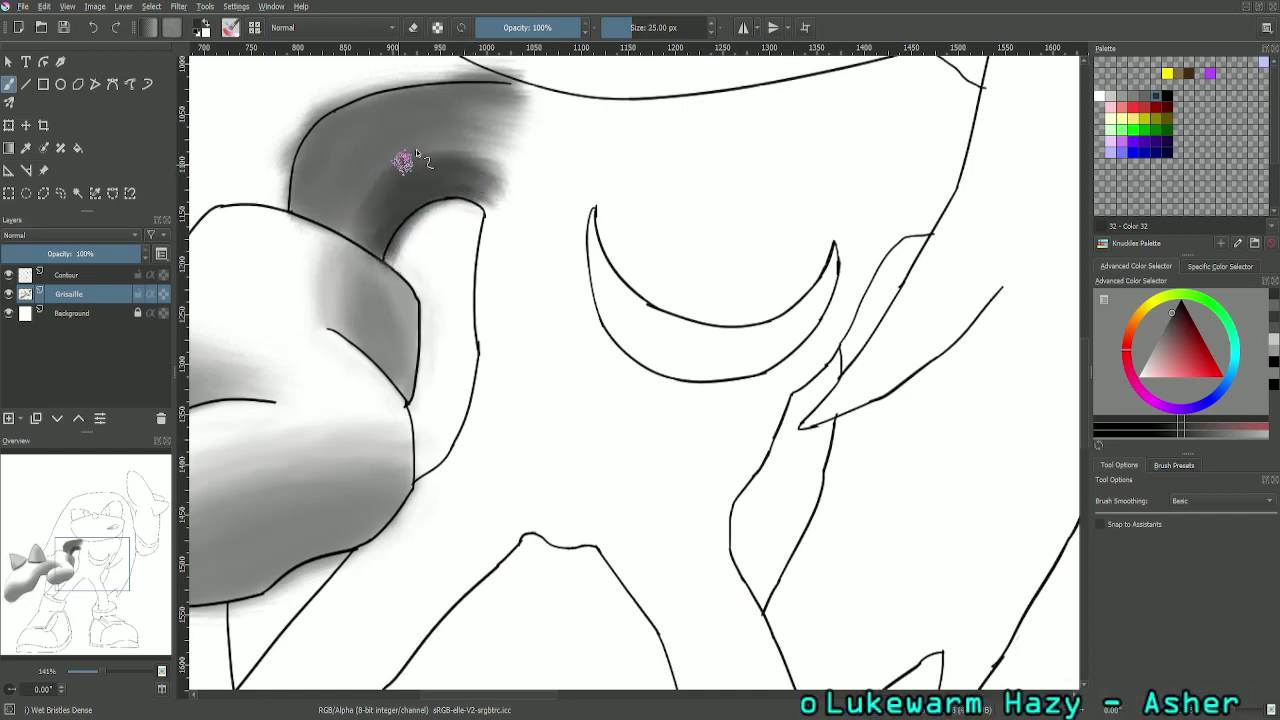
Step: Blend the inner shadow into the arm's midtone, alternating Color 31 and Color 32
{"action": "left_click", "coordinate": [1150, 100]}
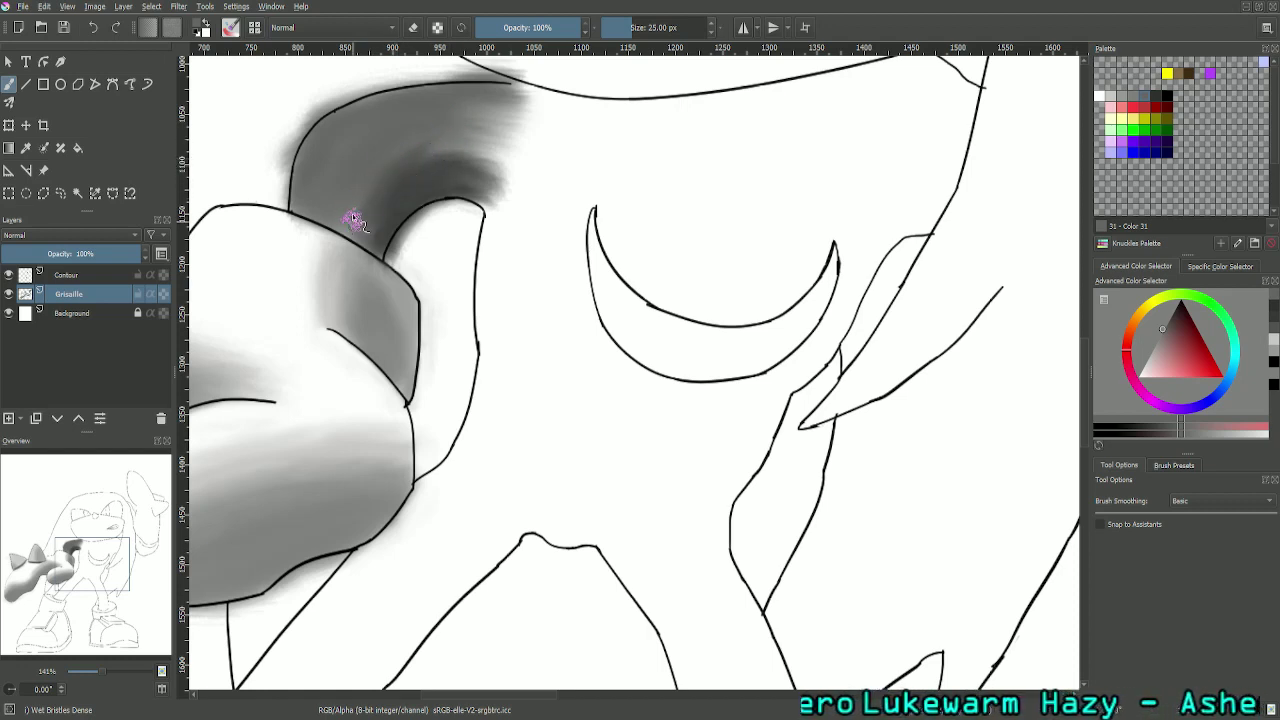
{"action": "left_click", "coordinate": [1154, 95]}
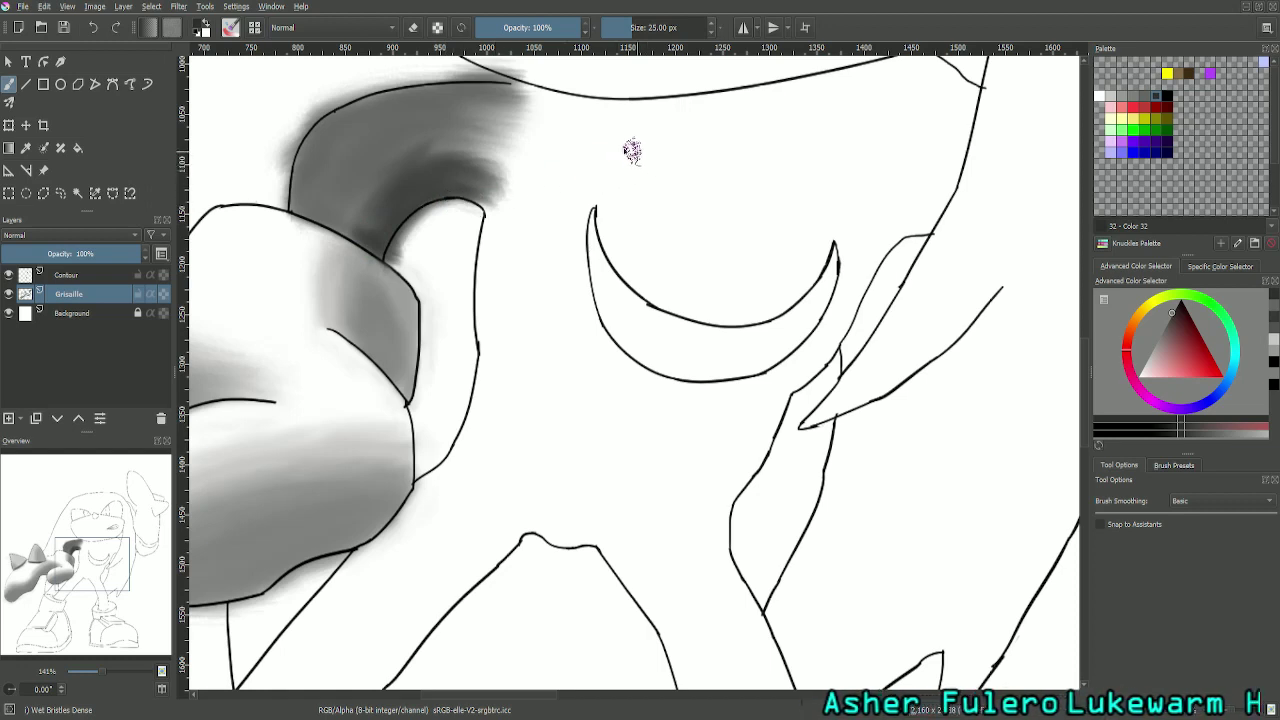
{"action": "left_click", "coordinate": [1155, 96]}
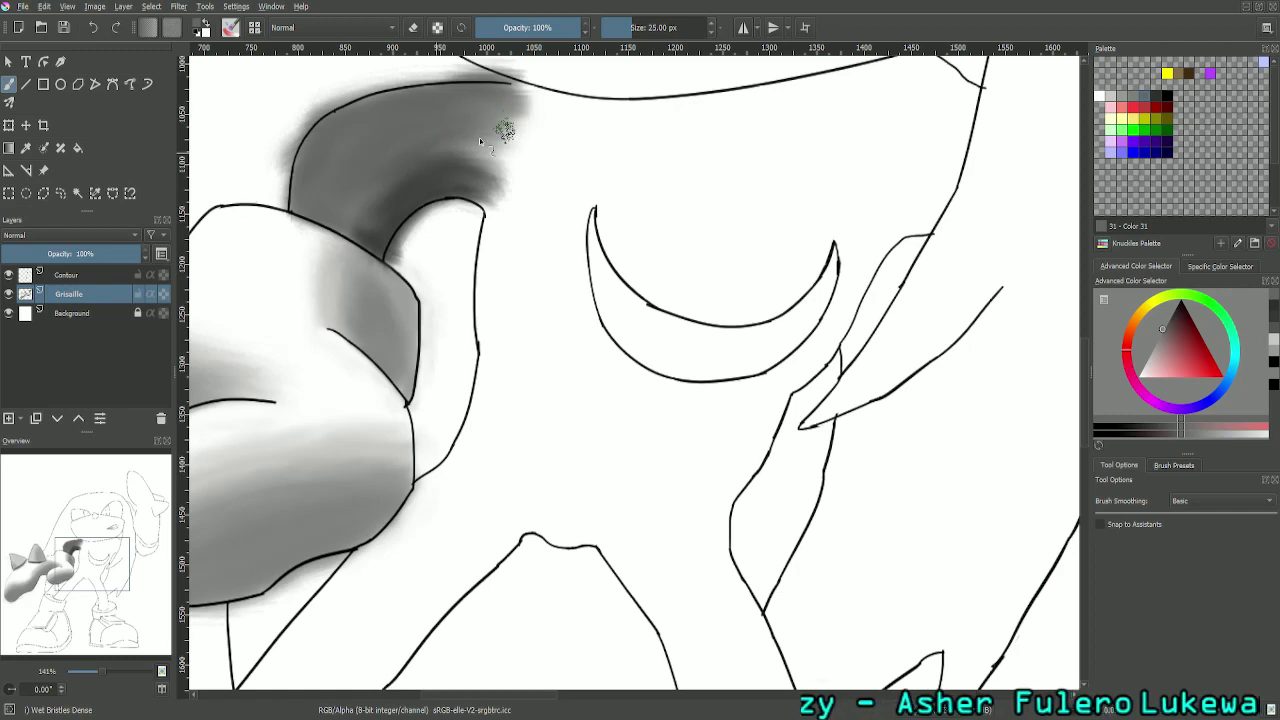
Step: Paint a darker Color 32 band along the arm's inner curve, from the glove cuff to the armpit
{"action": "key", "text": "plus"}
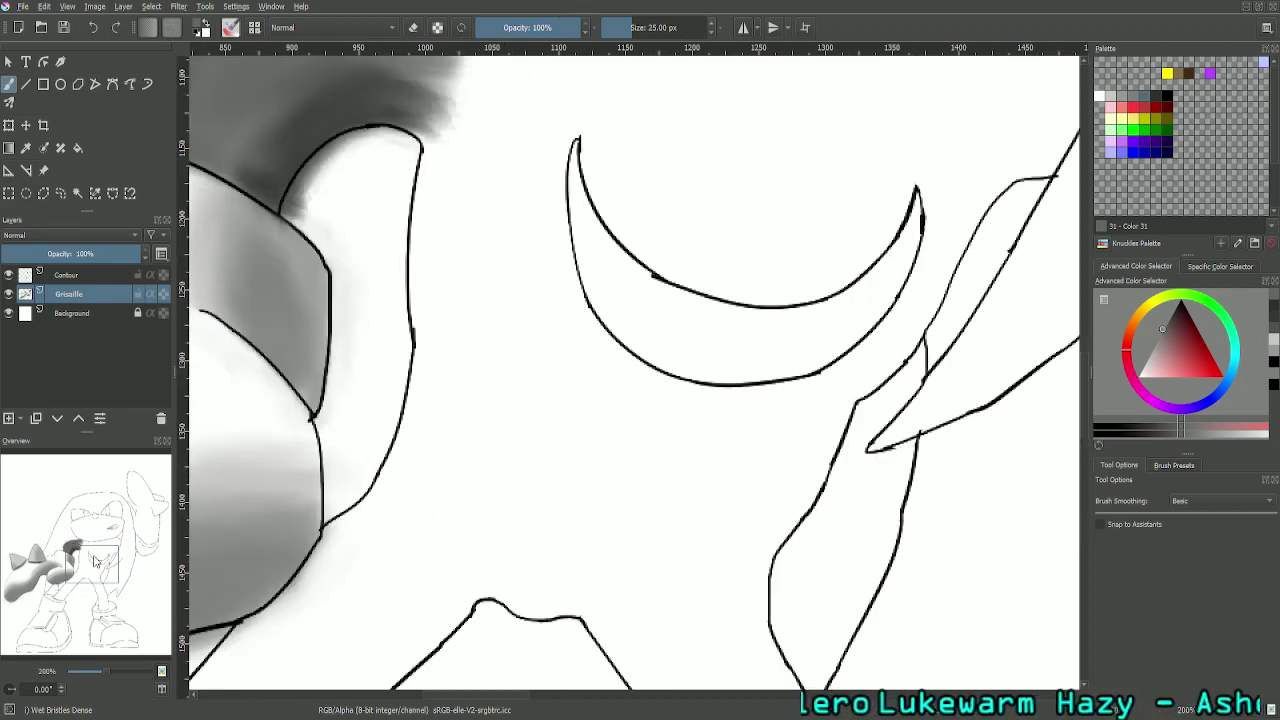
{"action": "left_click_drag", "start_coordinate": [93, 561], "coordinate": [89, 551]}
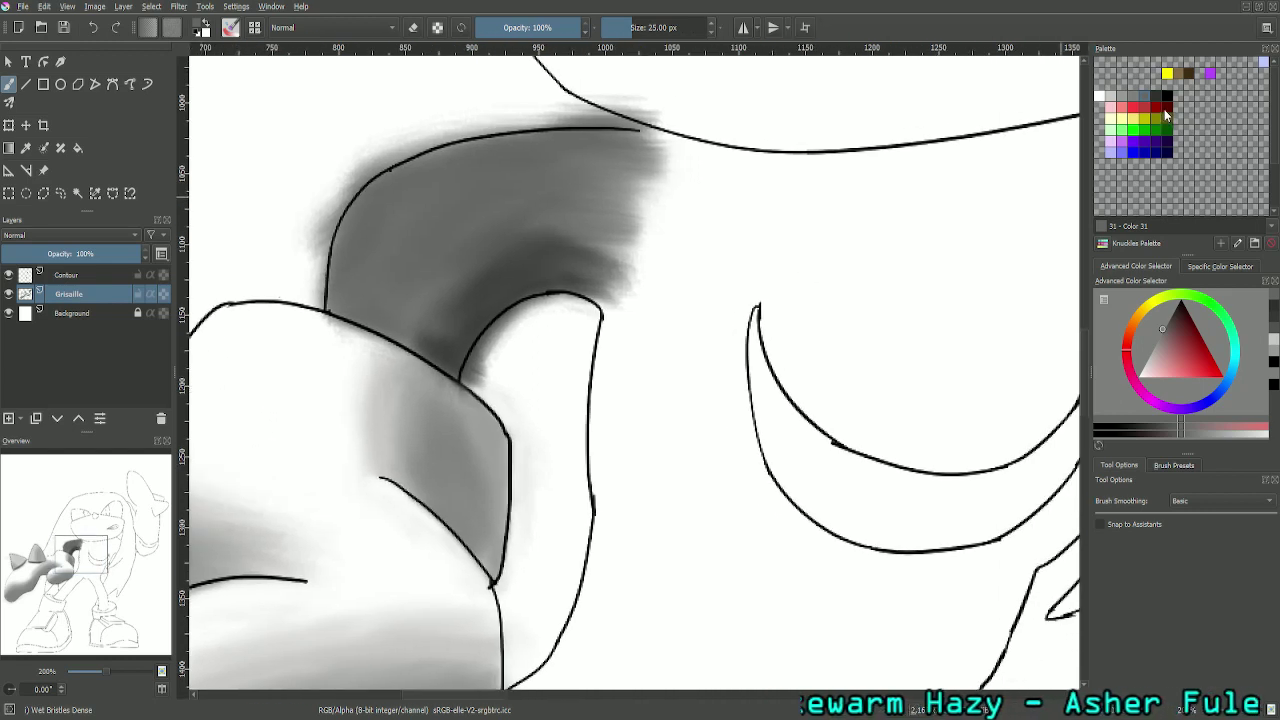
{"action": "left_click", "coordinate": [1164, 96]}
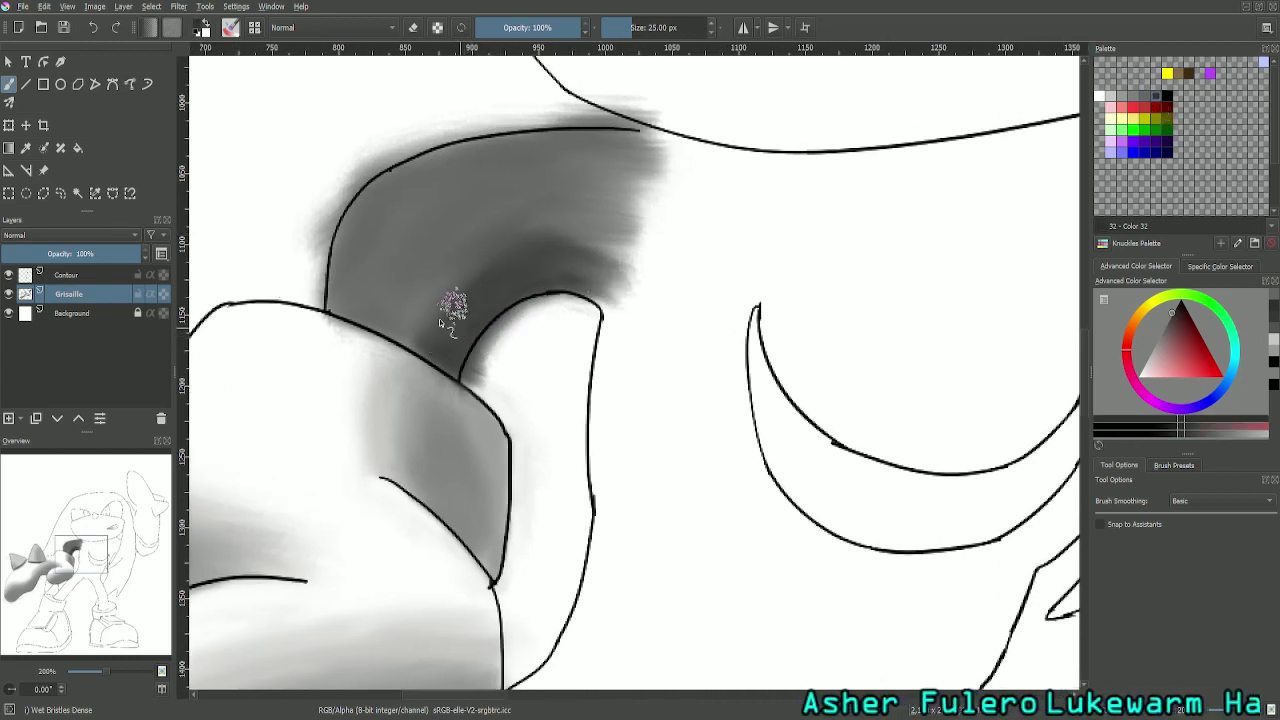
{"action": "mouse_move", "coordinate": [453, 305]}
{"action": "left_mouse_down"}
{"action": "mouse_move", "coordinate": [438, 333]}
{"action": "mouse_move", "coordinate": [479, 306]}
{"action": "mouse_move", "coordinate": [437, 344]}
{"action": "mouse_move", "coordinate": [494, 295]}
{"action": "mouse_move", "coordinate": [482, 300]}
{"action": "mouse_move", "coordinate": [446, 346]}
{"action": "mouse_move", "coordinate": [554, 270]}
{"action": "mouse_move", "coordinate": [594, 274]}
{"action": "mouse_move", "coordinate": [532, 272]}
{"action": "mouse_move", "coordinate": [584, 282]}
{"action": "mouse_move", "coordinate": [472, 320]}
{"action": "mouse_move", "coordinate": [456, 347]}
{"action": "mouse_move", "coordinate": [491, 314]}
{"action": "mouse_move", "coordinate": [457, 362]}
{"action": "mouse_move", "coordinate": [446, 360]}
{"action": "mouse_move", "coordinate": [504, 298]}
{"action": "mouse_move", "coordinate": [562, 264]}
{"action": "mouse_move", "coordinate": [482, 292]}
{"action": "mouse_move", "coordinate": [552, 264]}
{"action": "mouse_move", "coordinate": [594, 270]}
{"action": "mouse_move", "coordinate": [554, 256]}
{"action": "mouse_move", "coordinate": [464, 300]}
{"action": "mouse_move", "coordinate": [535, 264]}
{"action": "mouse_move", "coordinate": [469, 299]}
{"action": "mouse_move", "coordinate": [587, 268]}
{"action": "mouse_move", "coordinate": [574, 258]}
{"action": "mouse_move", "coordinate": [499, 270]}
{"action": "mouse_move", "coordinate": [561, 255]}
{"action": "mouse_move", "coordinate": [543, 248]}
{"action": "mouse_move", "coordinate": [591, 277]}
{"action": "left_mouse_up"}
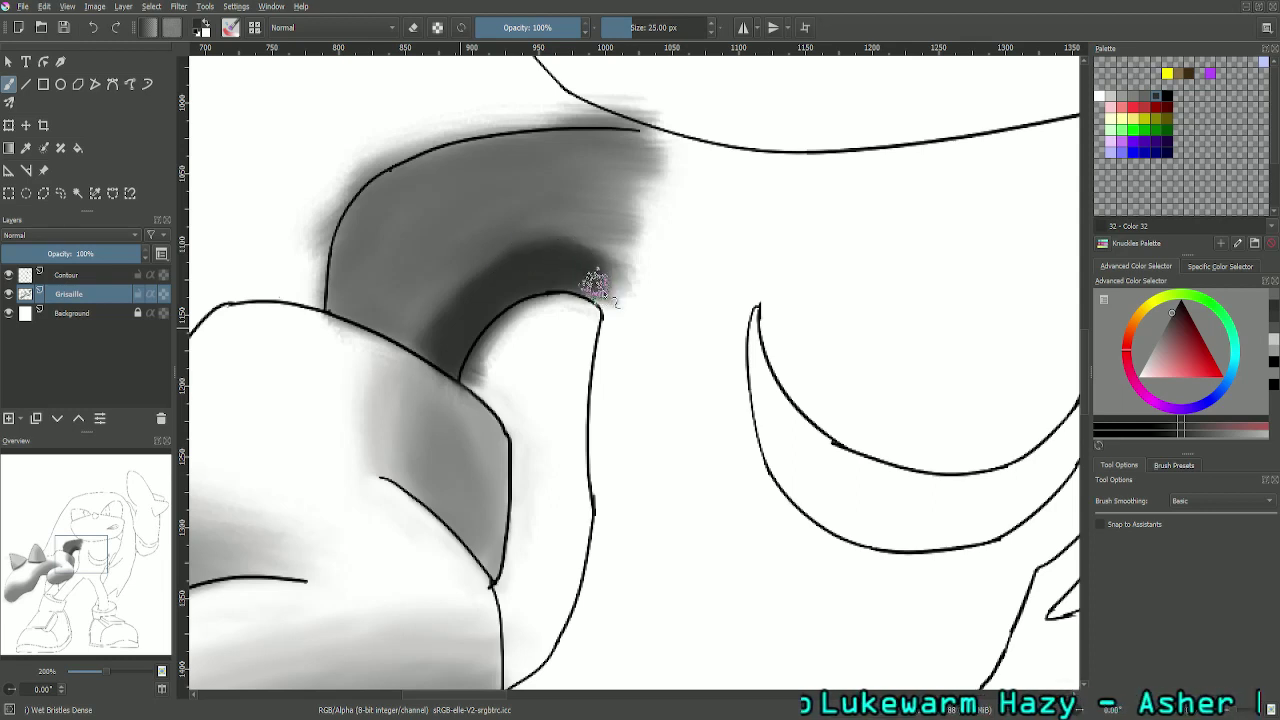
Step: Soften the dark band's outer edge toward the armpit, alternating Color 31 and Color 32 for a smooth gradient
{"action": "left_click", "coordinate": [1144, 95]}
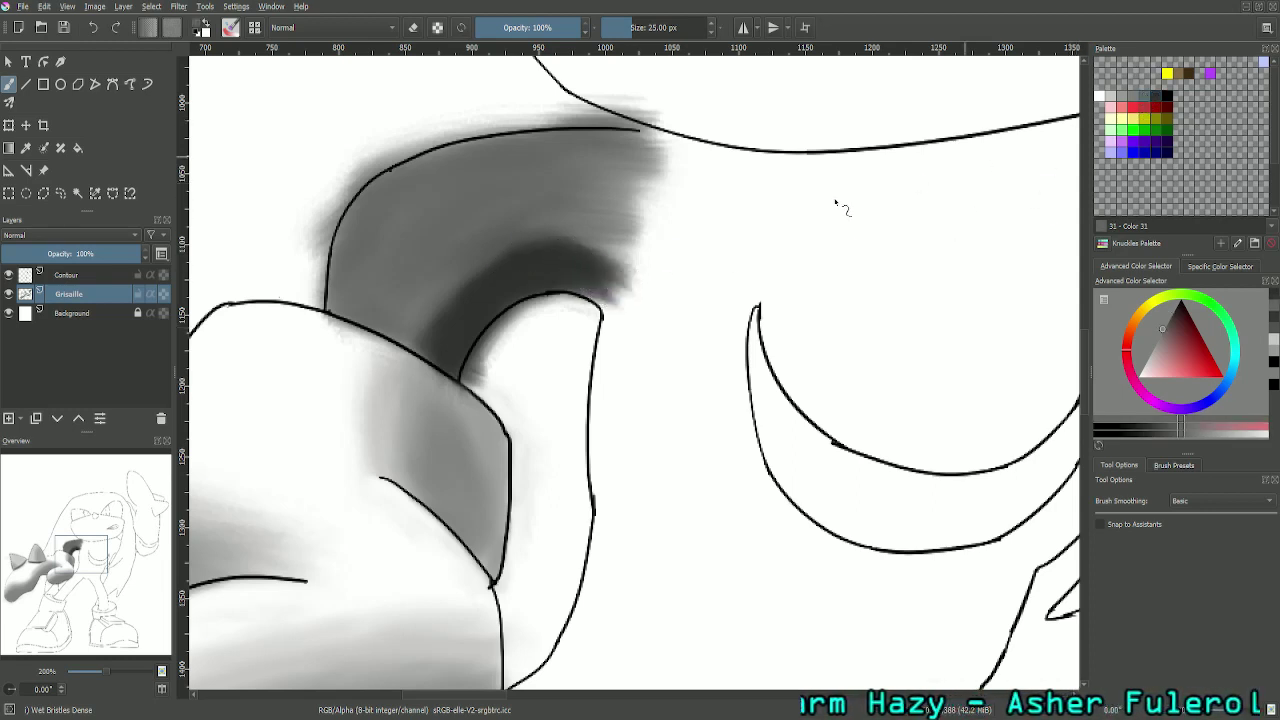
{"action": "mouse_move", "coordinate": [509, 261]}
{"action": "left_mouse_down"}
{"action": "mouse_move", "coordinate": [454, 292]}
{"action": "mouse_move", "coordinate": [537, 238]}
{"action": "left_mouse_up"}
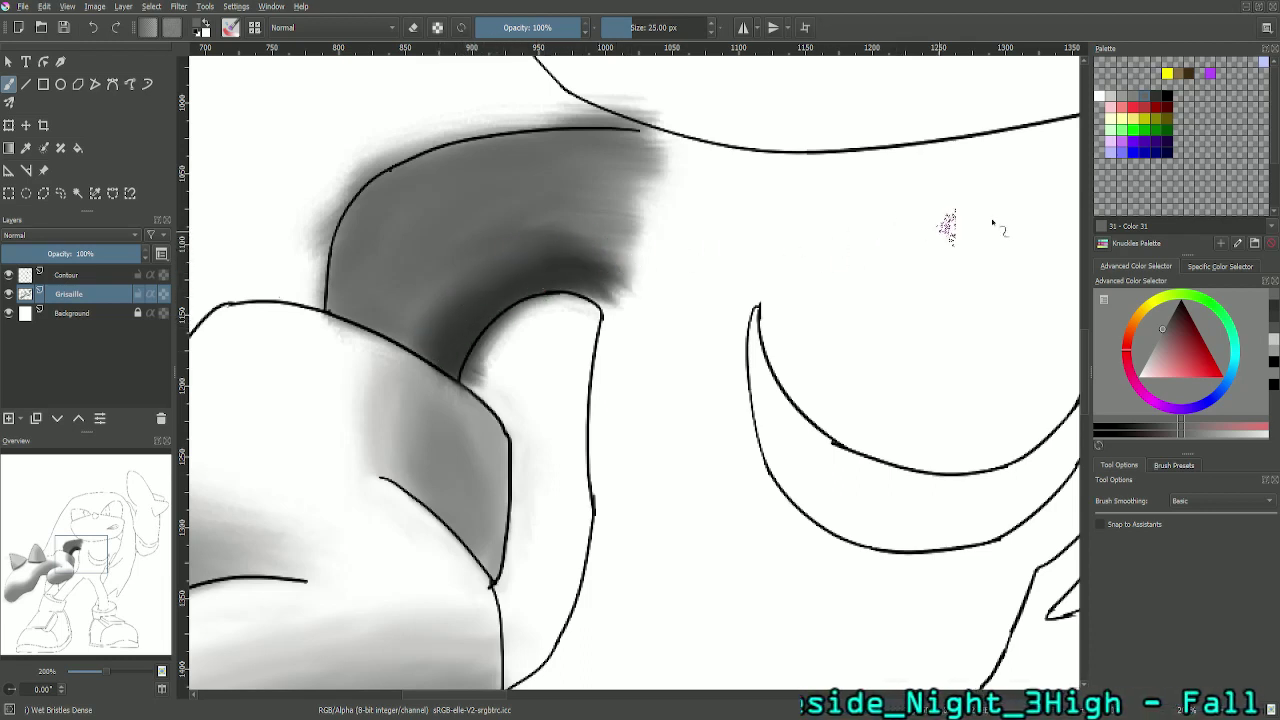
{"action": "left_click", "coordinate": [1157, 96]}
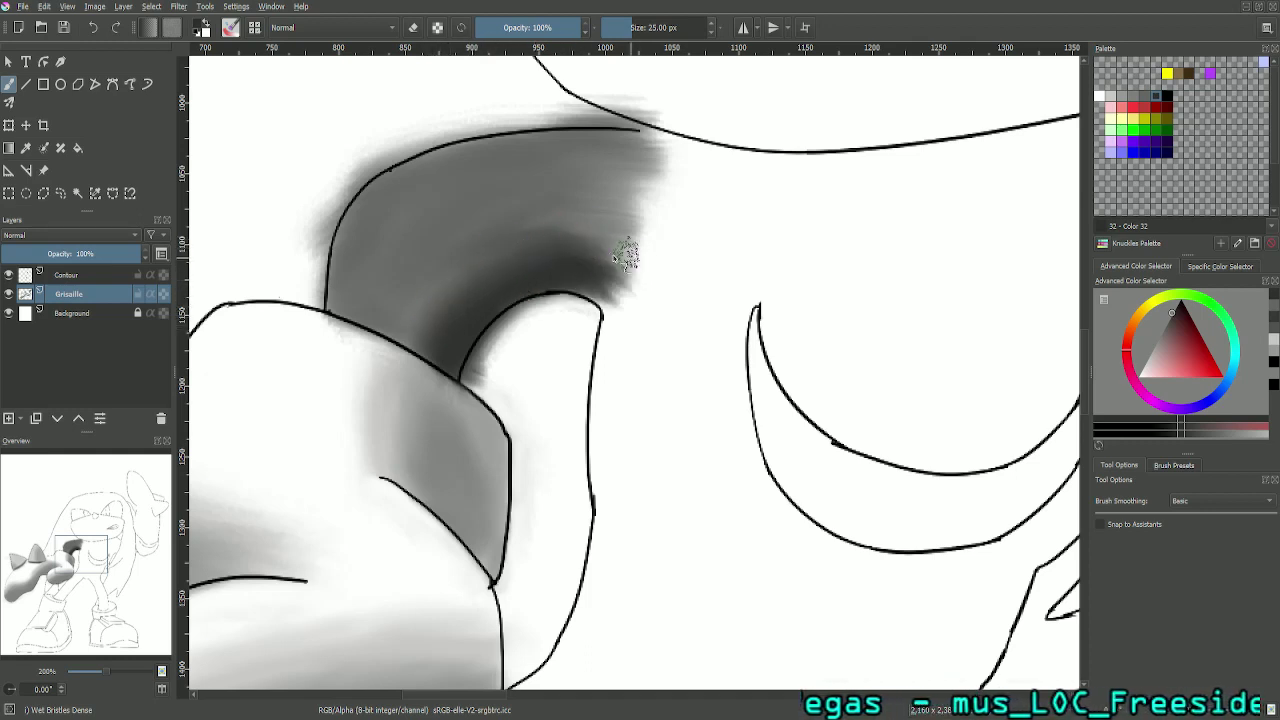
{"action": "left_click", "coordinate": [1142, 97]}
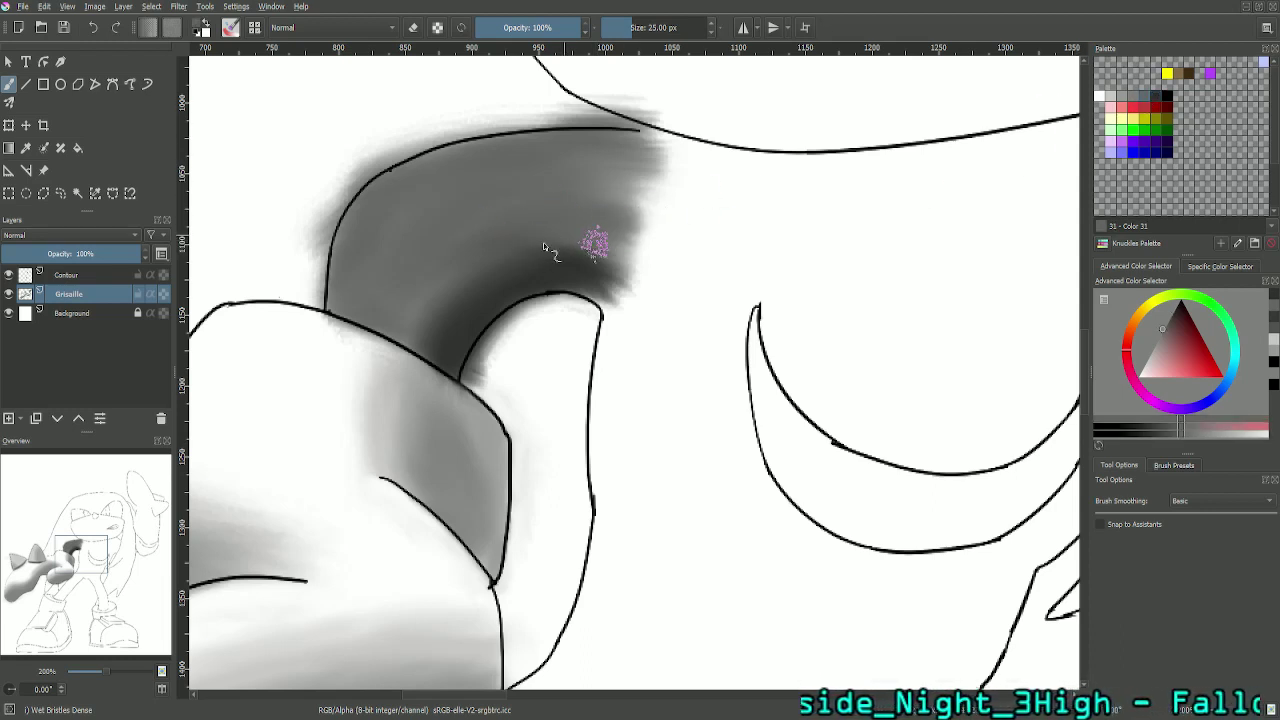
{"action": "left_click", "coordinate": [1160, 98]}
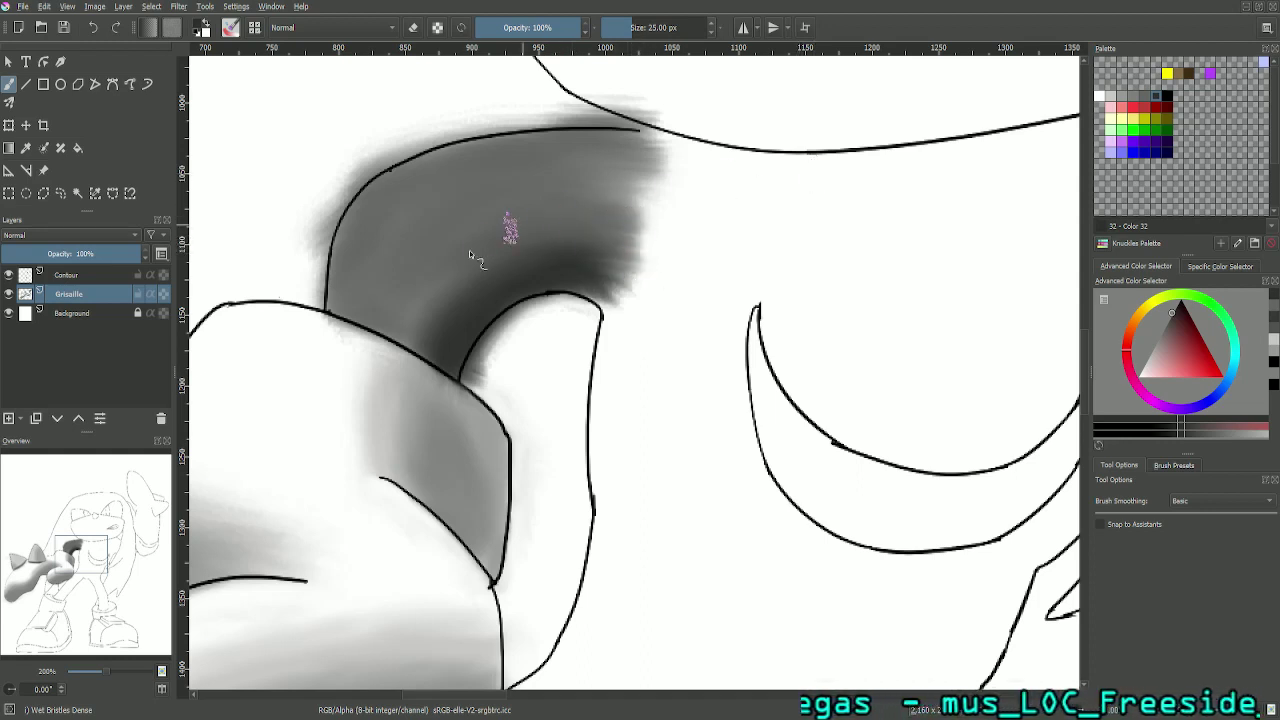
{"action": "left_click", "coordinate": [1147, 100]}
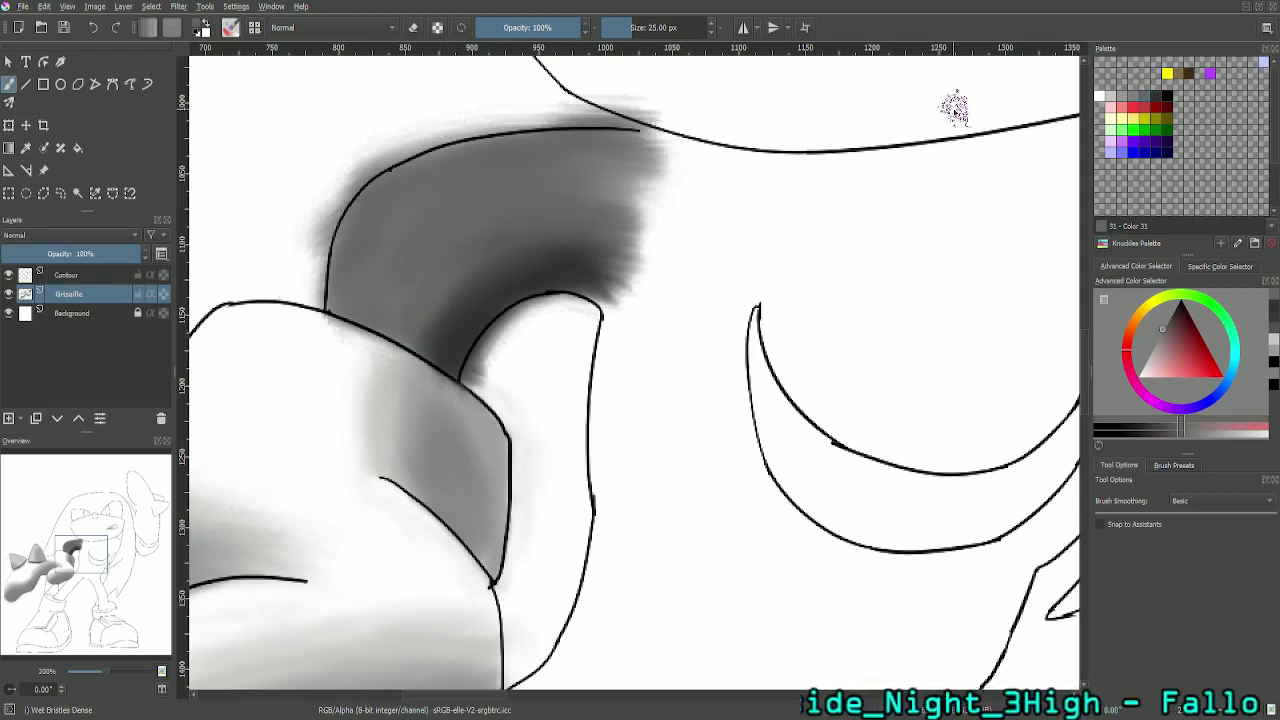
Step: Examine the arm shading within the whole drawing and compare it with the grayscale reference
{"action": "key", "text": "ctrl+minus"}
{"action": "key", "text": "ctrl+minus"}
{"action": "key", "text": "minus"}
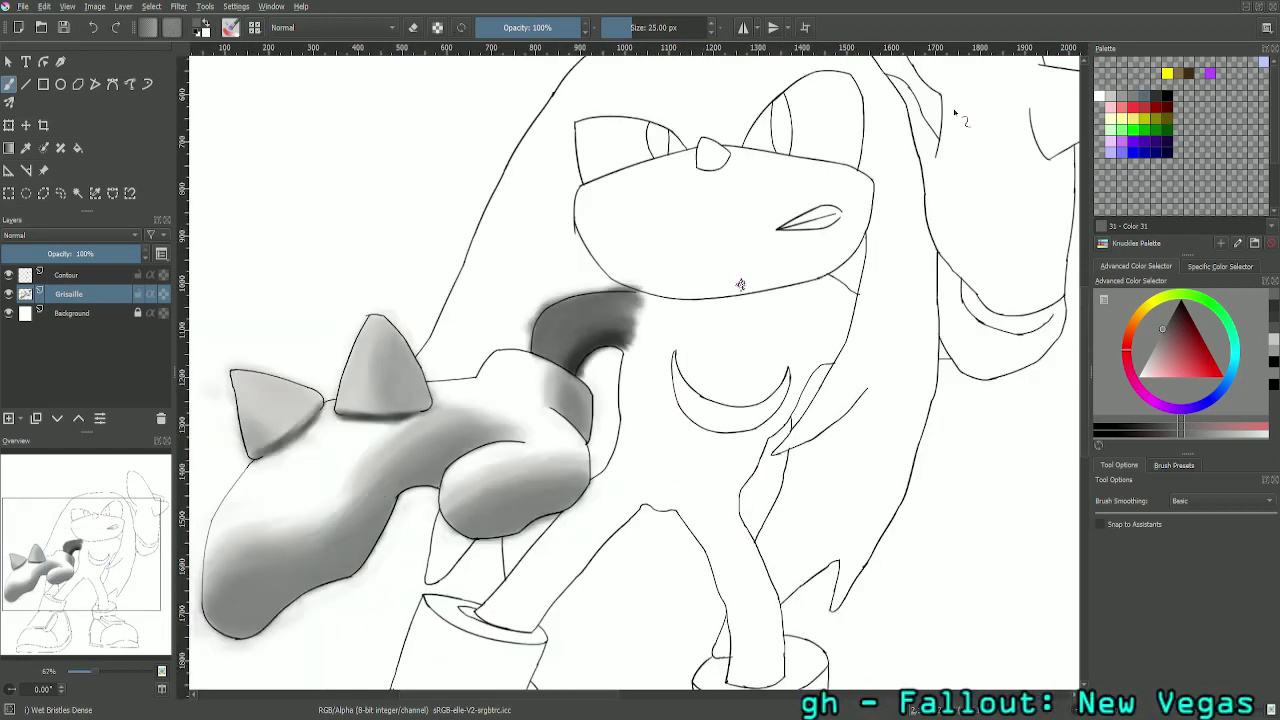
{"action": "key", "text": "minus"}
{"action": "key", "text": "minus"}
{"action": "key", "text": "minus"}
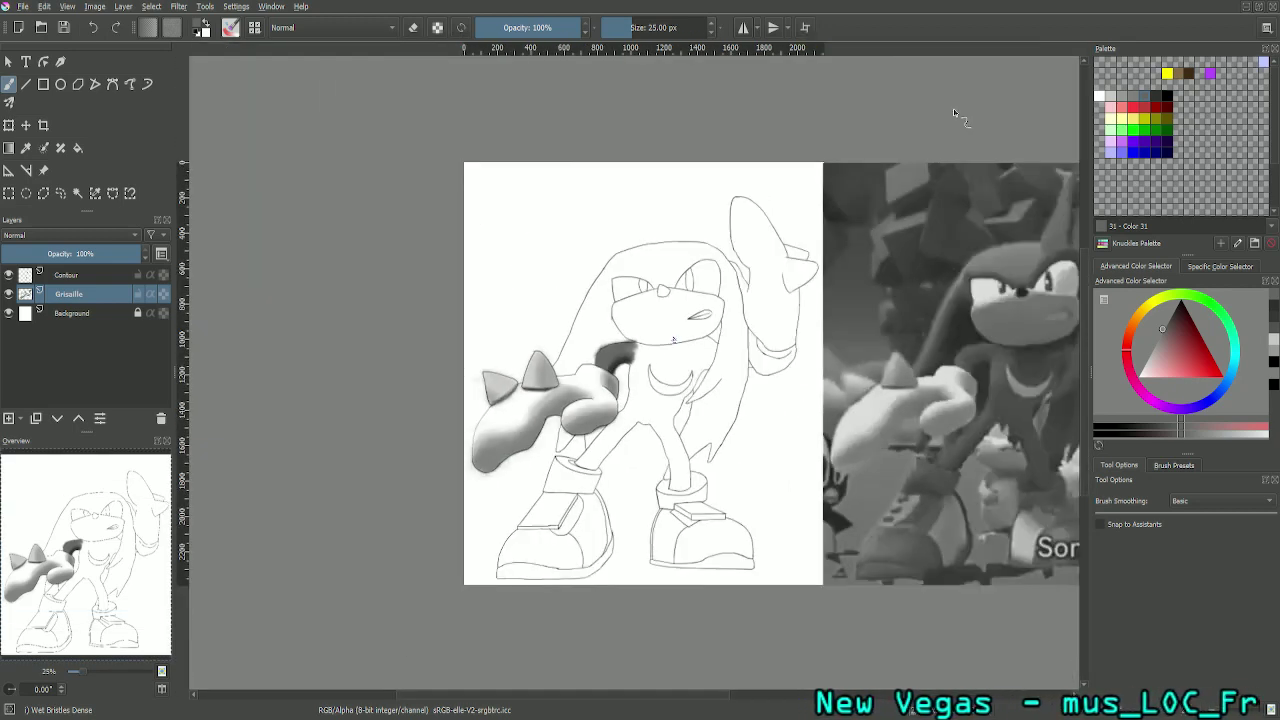
{"action": "key", "text": "plus"}
{"action": "key", "text": "plus"}
{"action": "key", "text": "plus"}
{"action": "key", "text": "plus"}
{"action": "key", "text": "plus"}
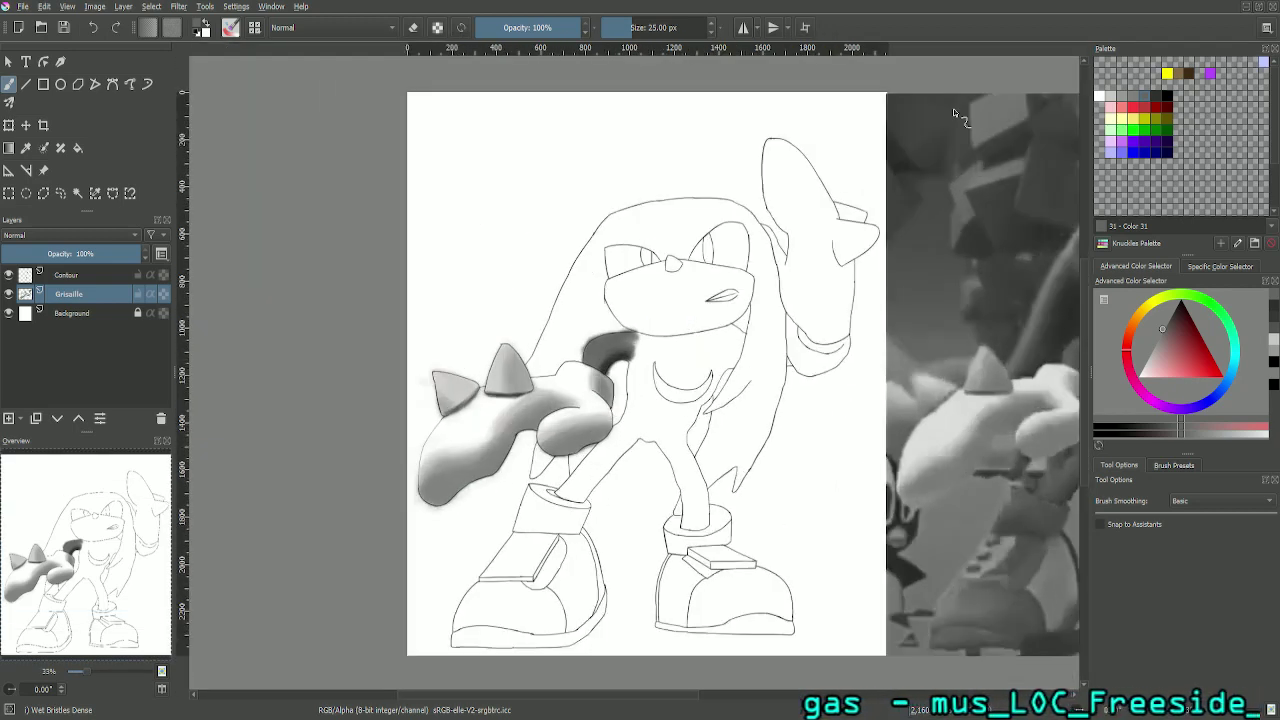
{"action": "key", "text": "plus"}
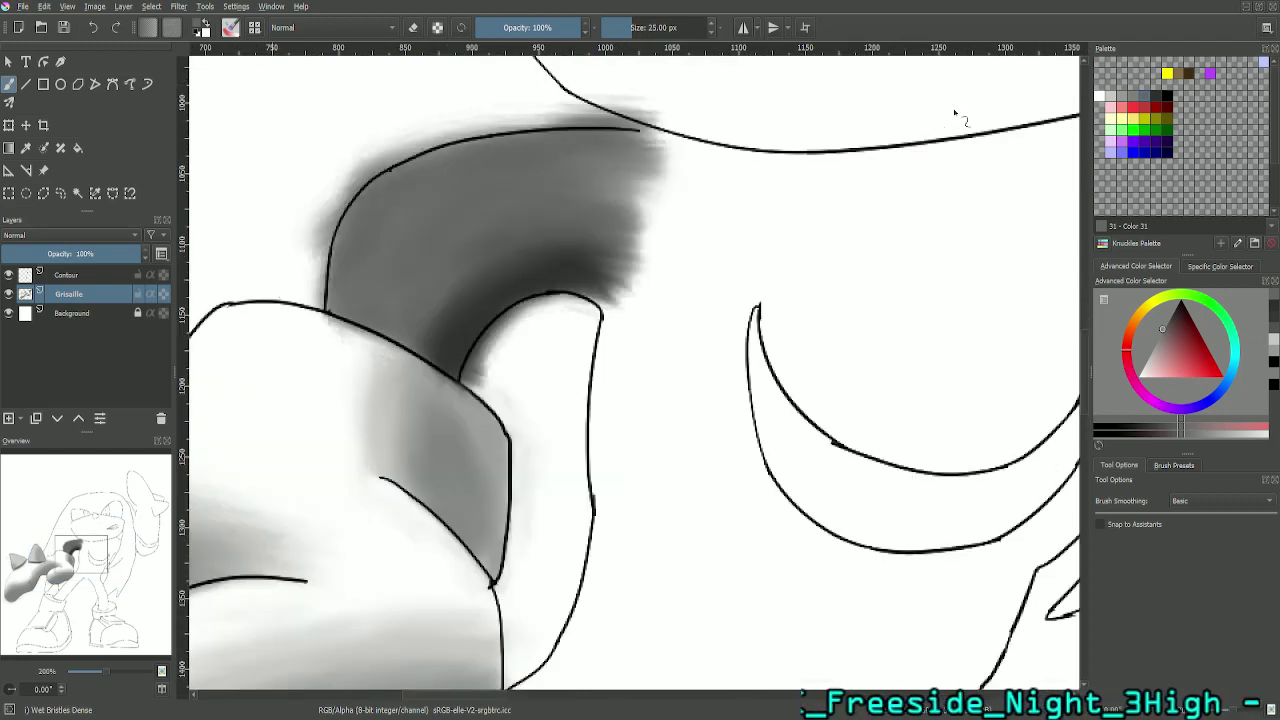
Step: Set the brush size to 10 px and refine the shadow edge along the arm's inner contour with Color 32
{"action": "key", "text": "plus"}
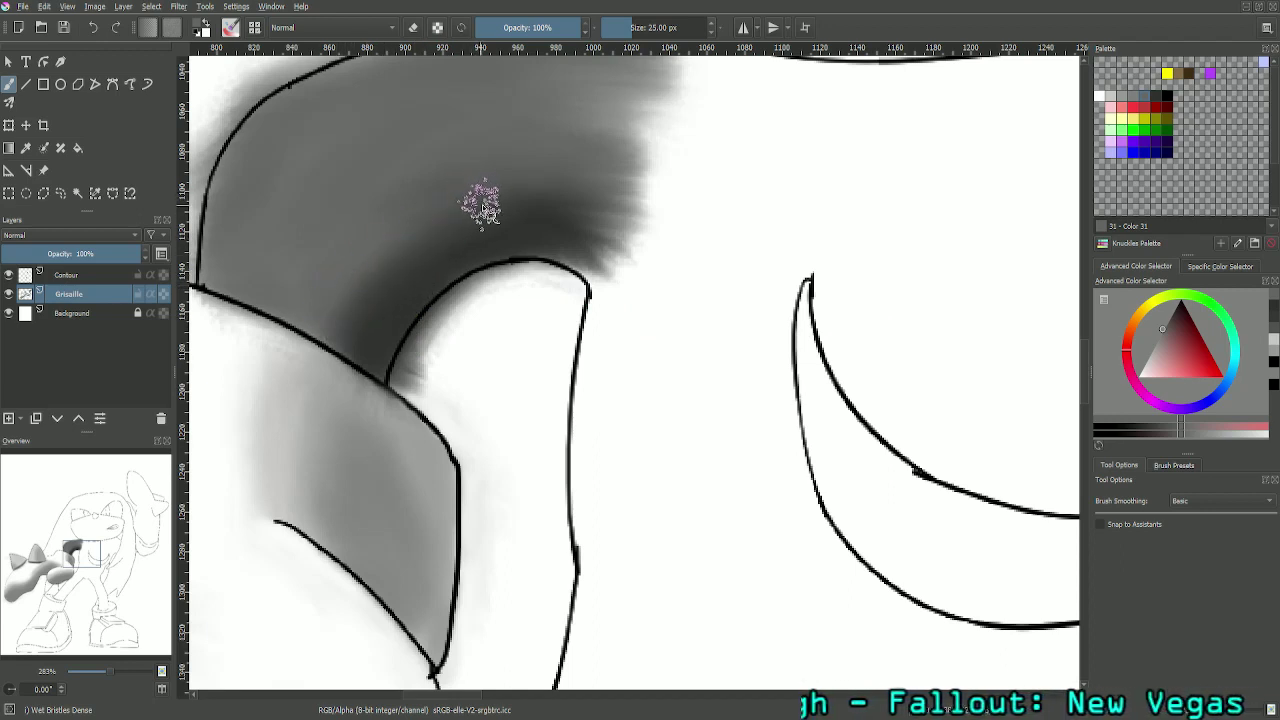
{"action": "double_click", "coordinate": [676, 30]}
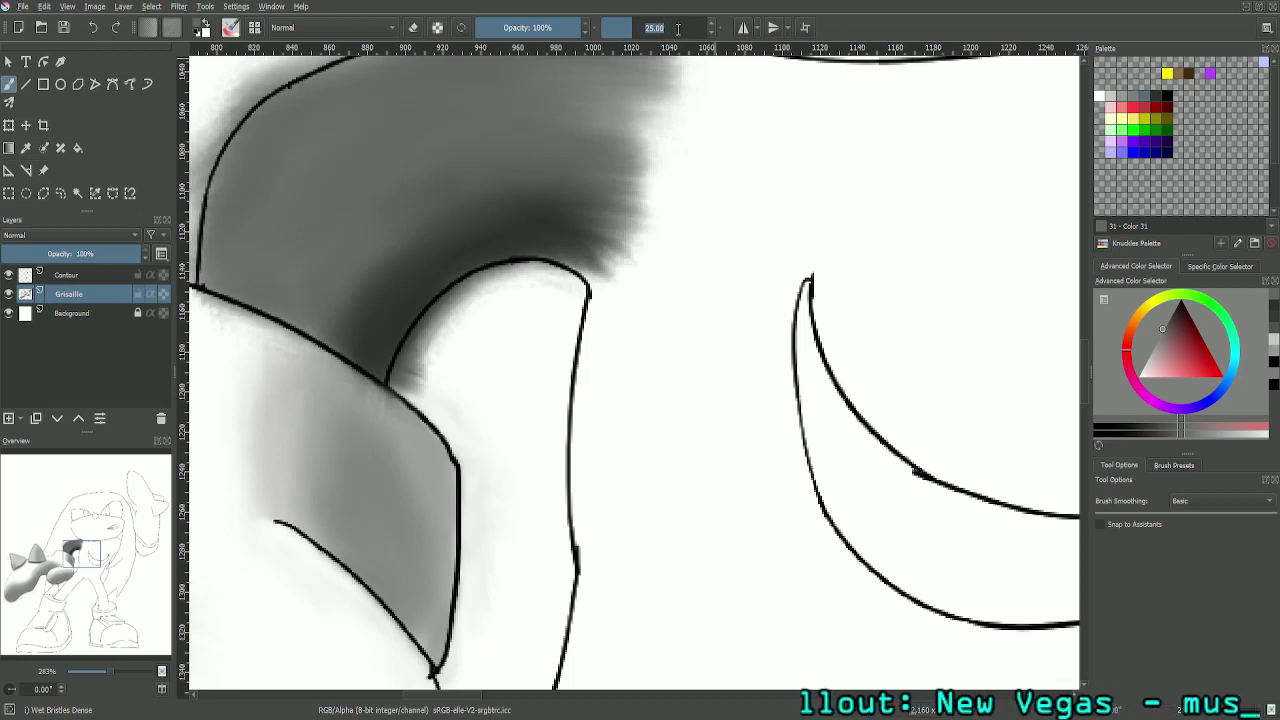
{"action": "type", "text": "10"}
{"action": "key", "text": "Return"}
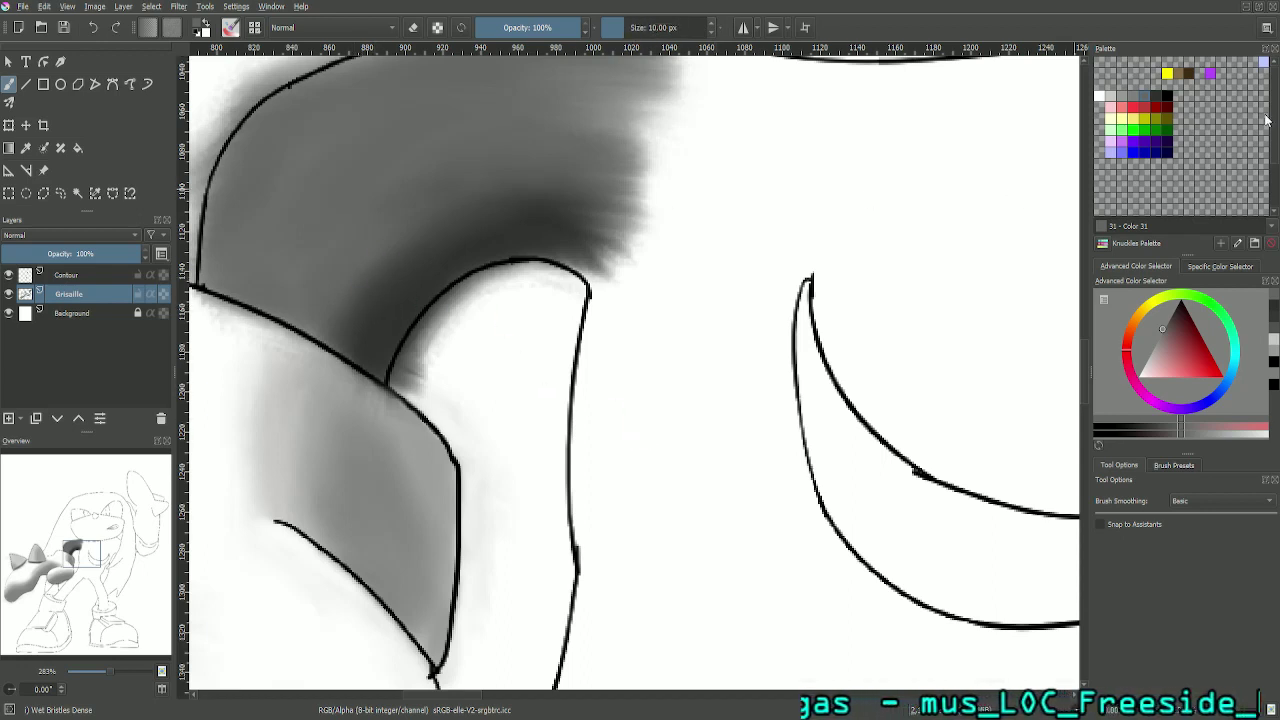
{"action": "left_click", "coordinate": [1159, 95]}
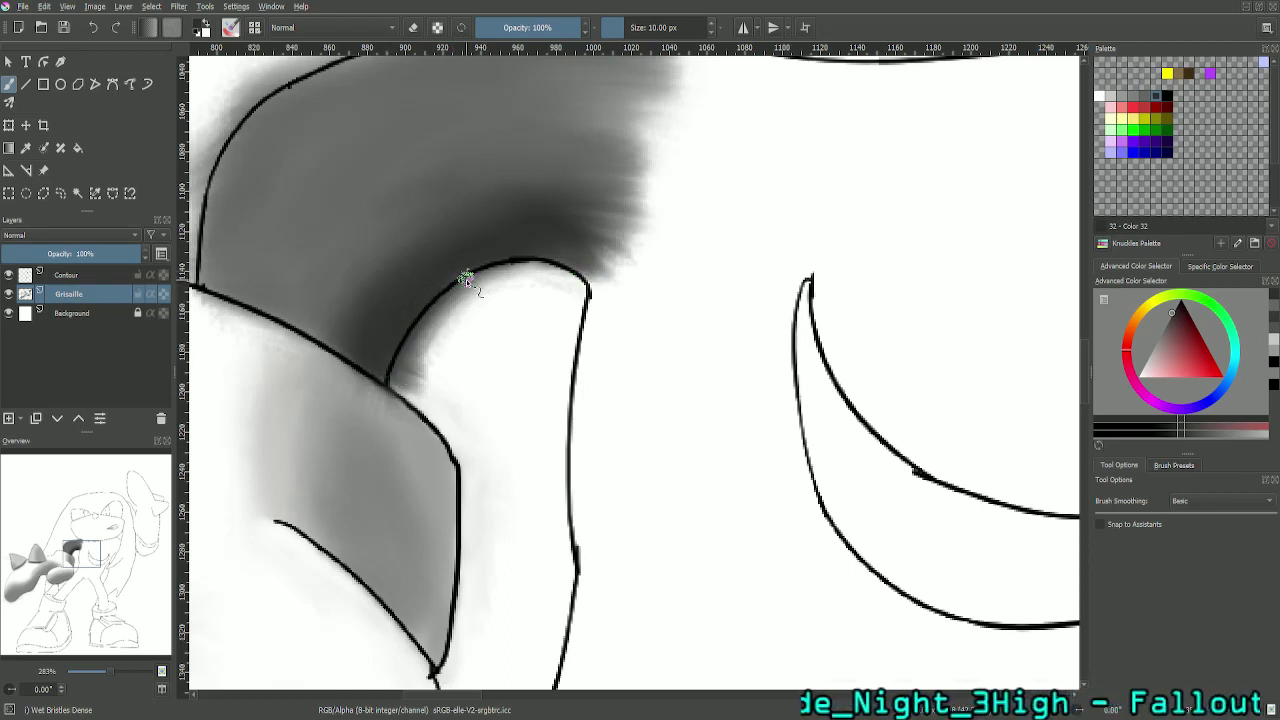
Step: Save the drawing with the shaded arm
{"action": "scroll", "coordinate": [466, 279], "scroll_direction": "down", "scroll_amount": 10}
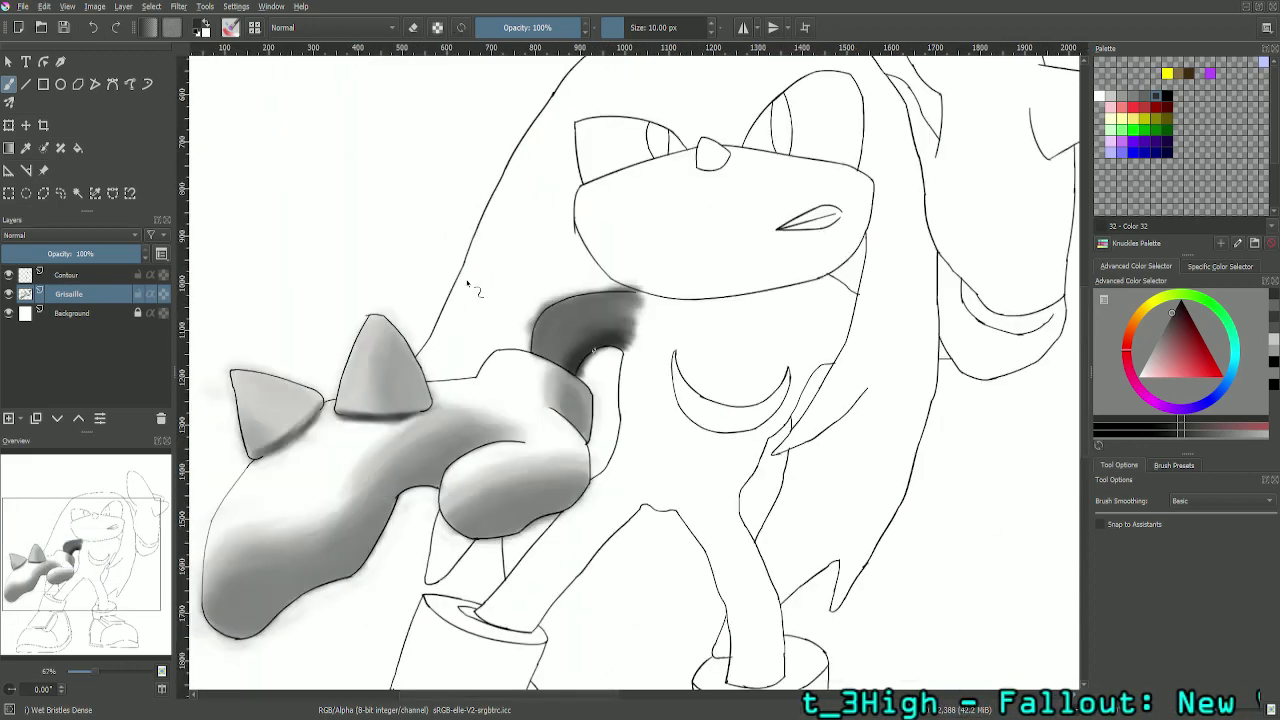
{"action": "key", "text": "ctrl+s"}
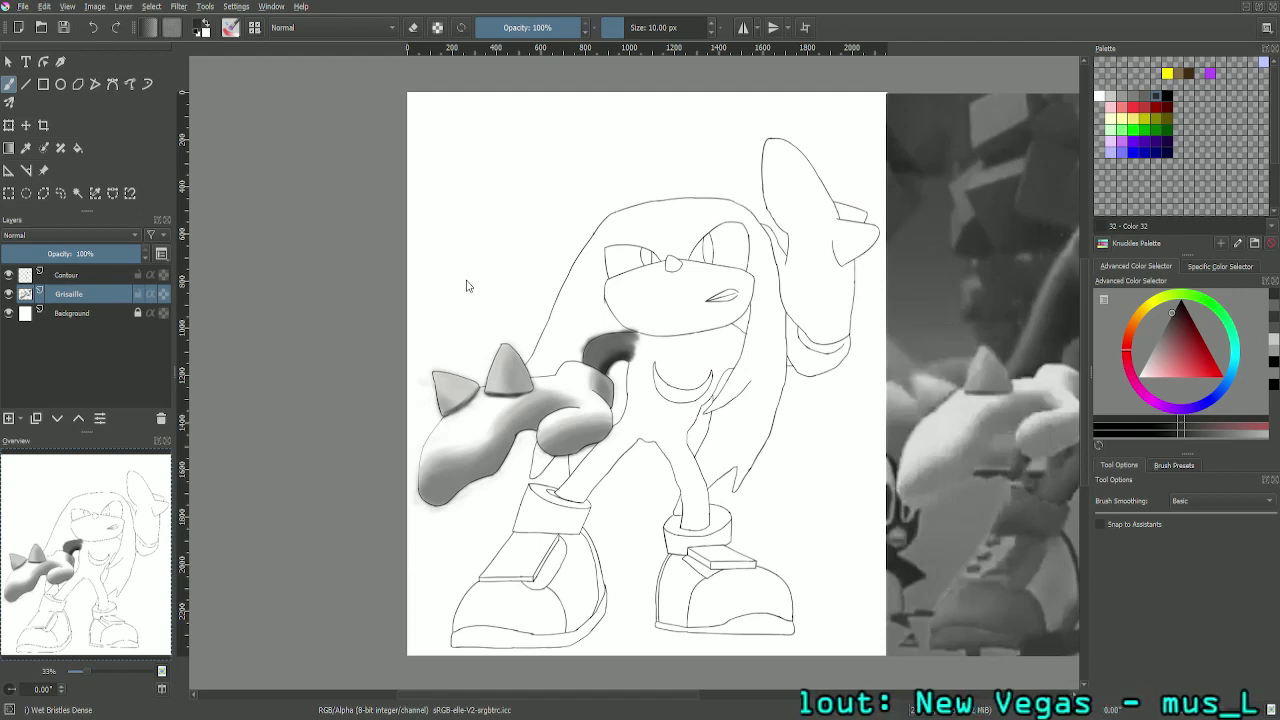
{"action": "key", "text": "ctrl+s"}
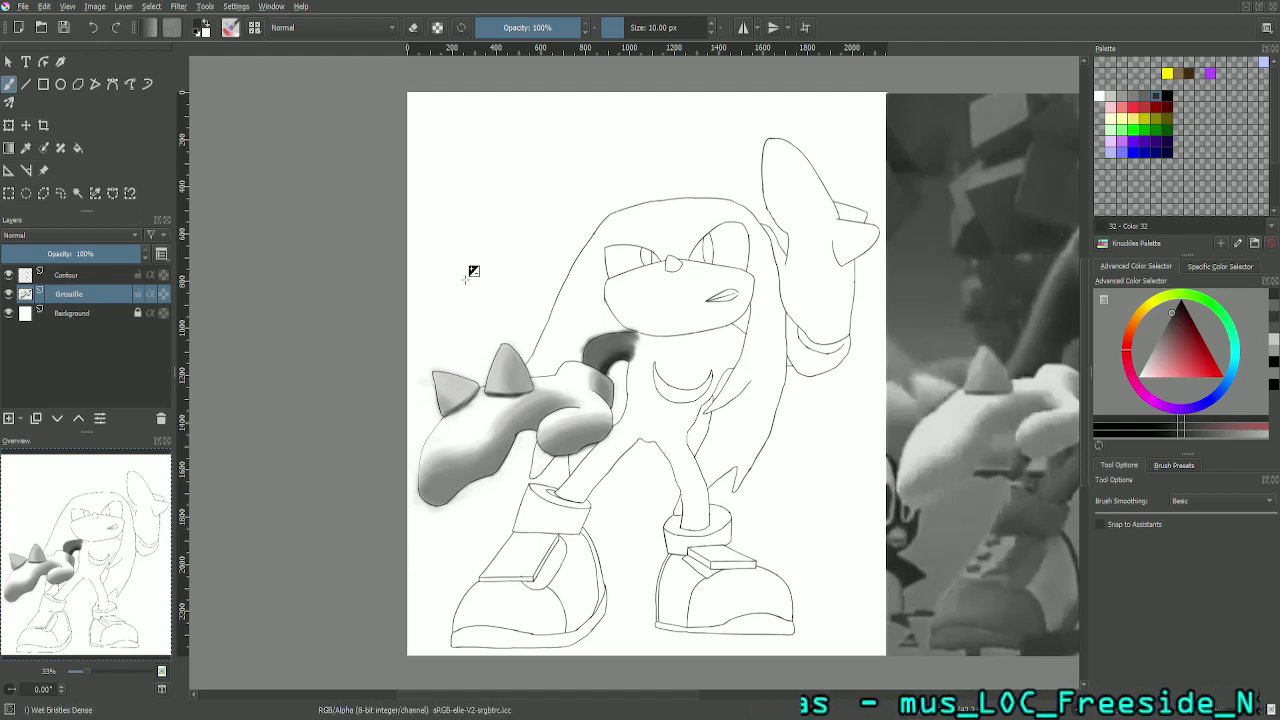
{"action": "key", "text": "minus"}
{"action": "key", "text": "minus"}
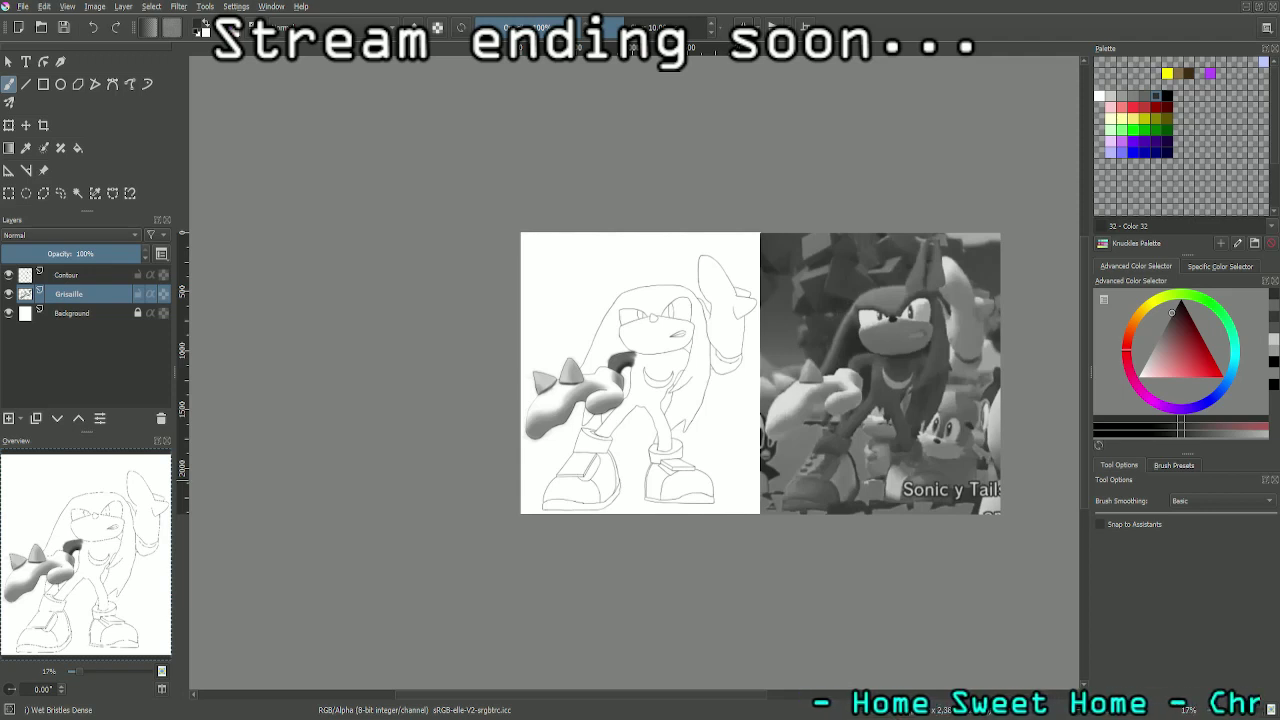
{"action": "scroll", "coordinate": [730, 546], "scroll_direction": "up", "scroll_amount": 1}
{"action": "left_click_drag", "start_coordinate": [746, 543], "coordinate": [630, 596]}
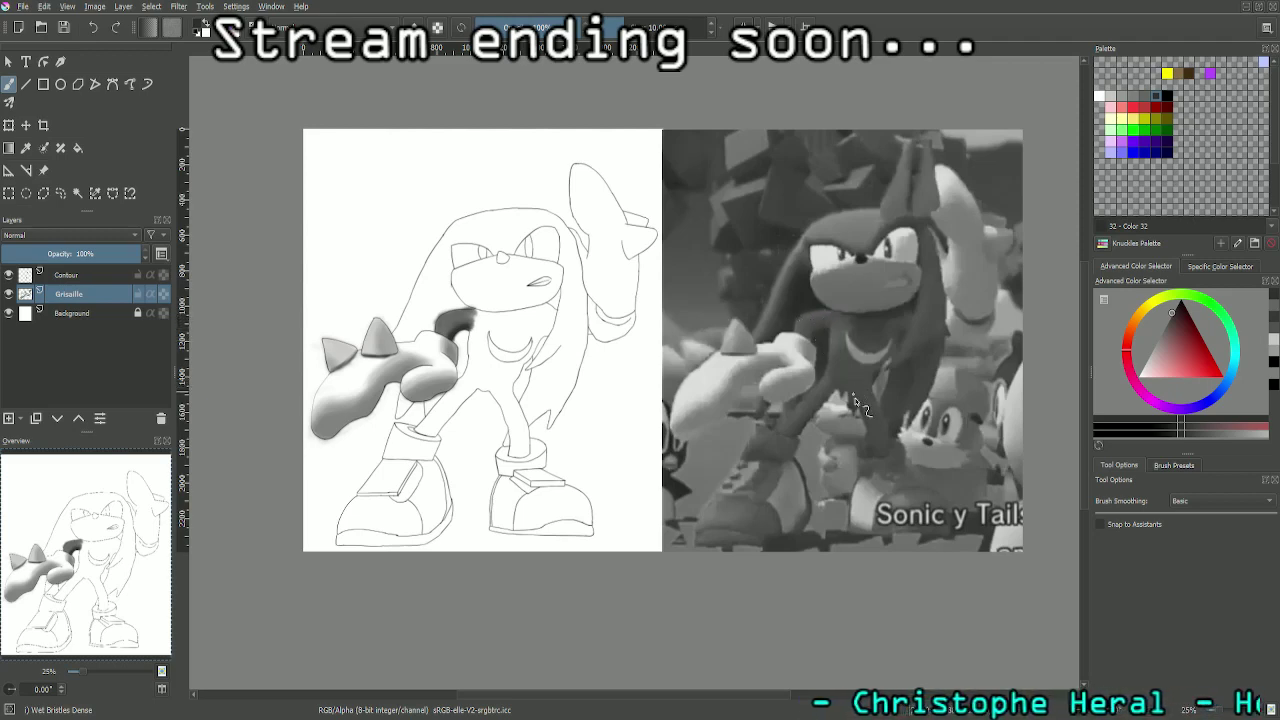
{"action": "left_click_drag", "start_coordinate": [885, 449], "coordinate": [813, 432]}
{"action": "left_click_drag", "start_coordinate": [812, 502], "coordinate": [885, 454]}
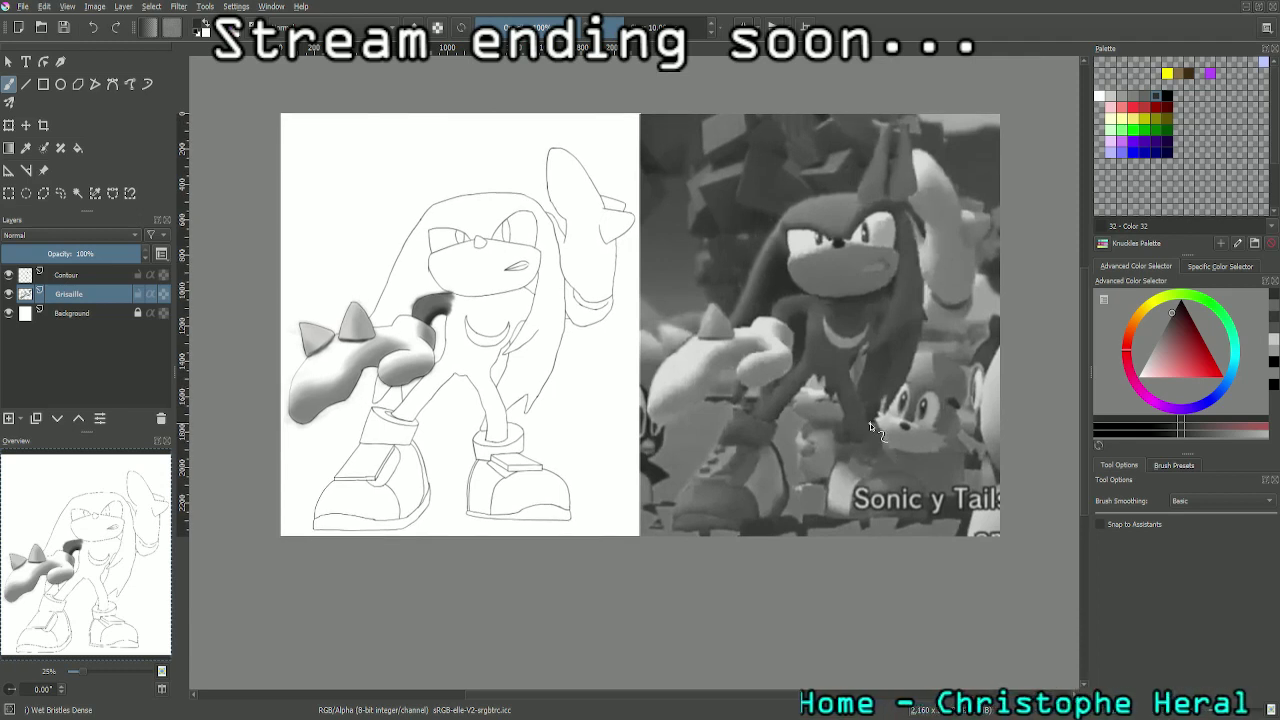